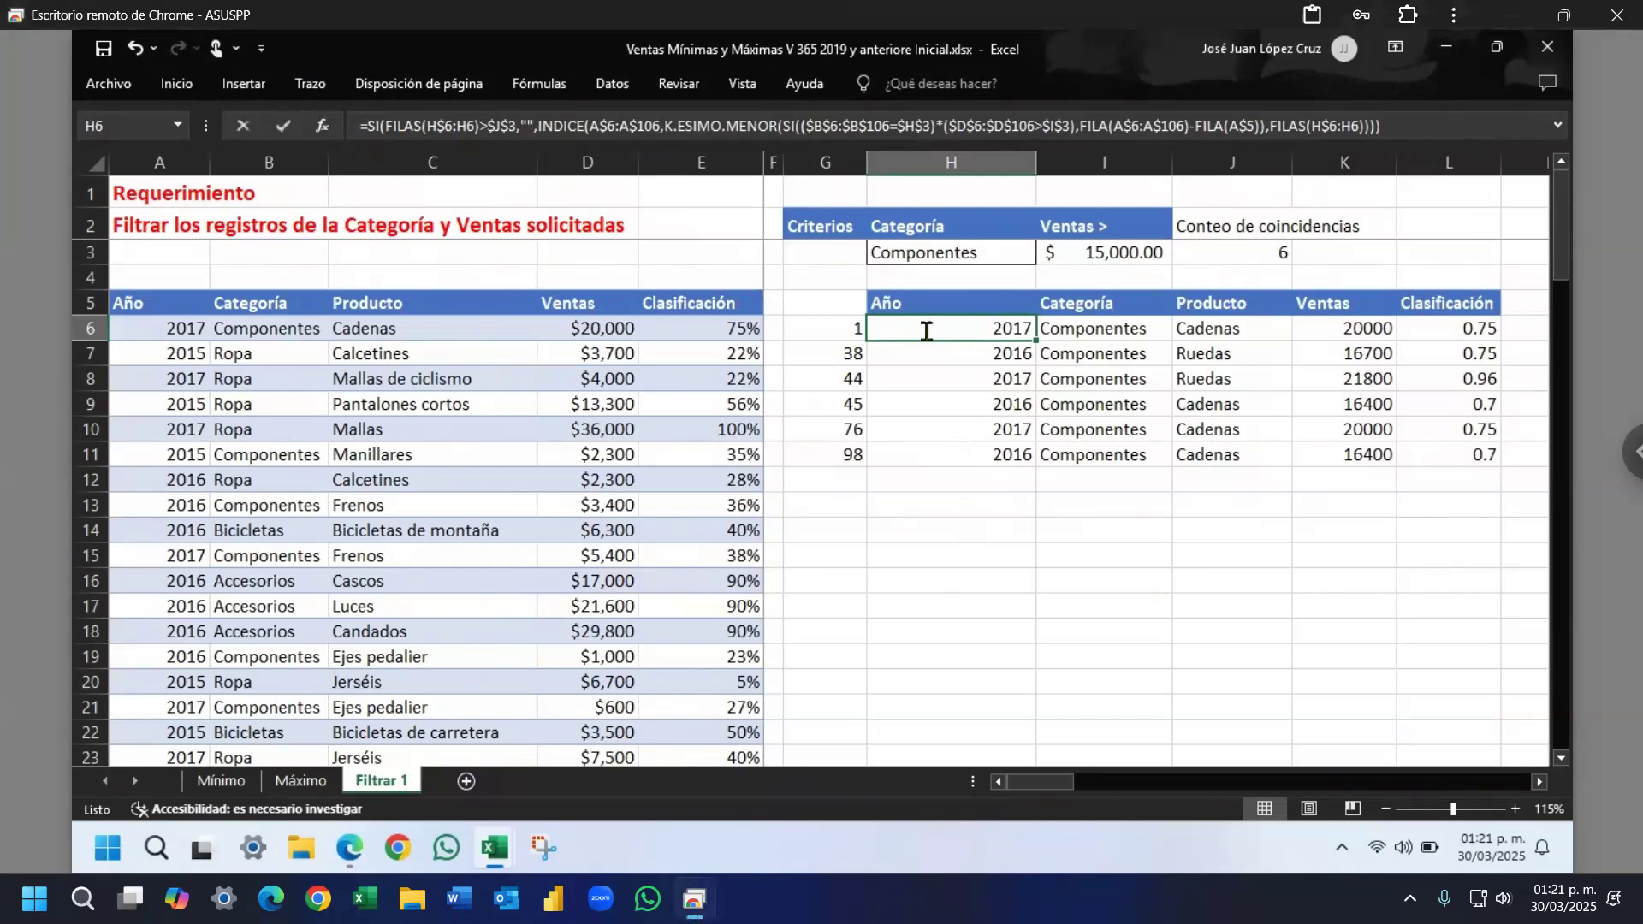
# Step: Examine the nested SI function in the H6 formula, previewing its value-if-true argument FILA(A$6:A$106)-FILA(A$5), without changing the cell
pyautogui.doubleClick(929, 328)
pyautogui.moveTo(1044, 353); pyautogui.dragTo(1259, 353)
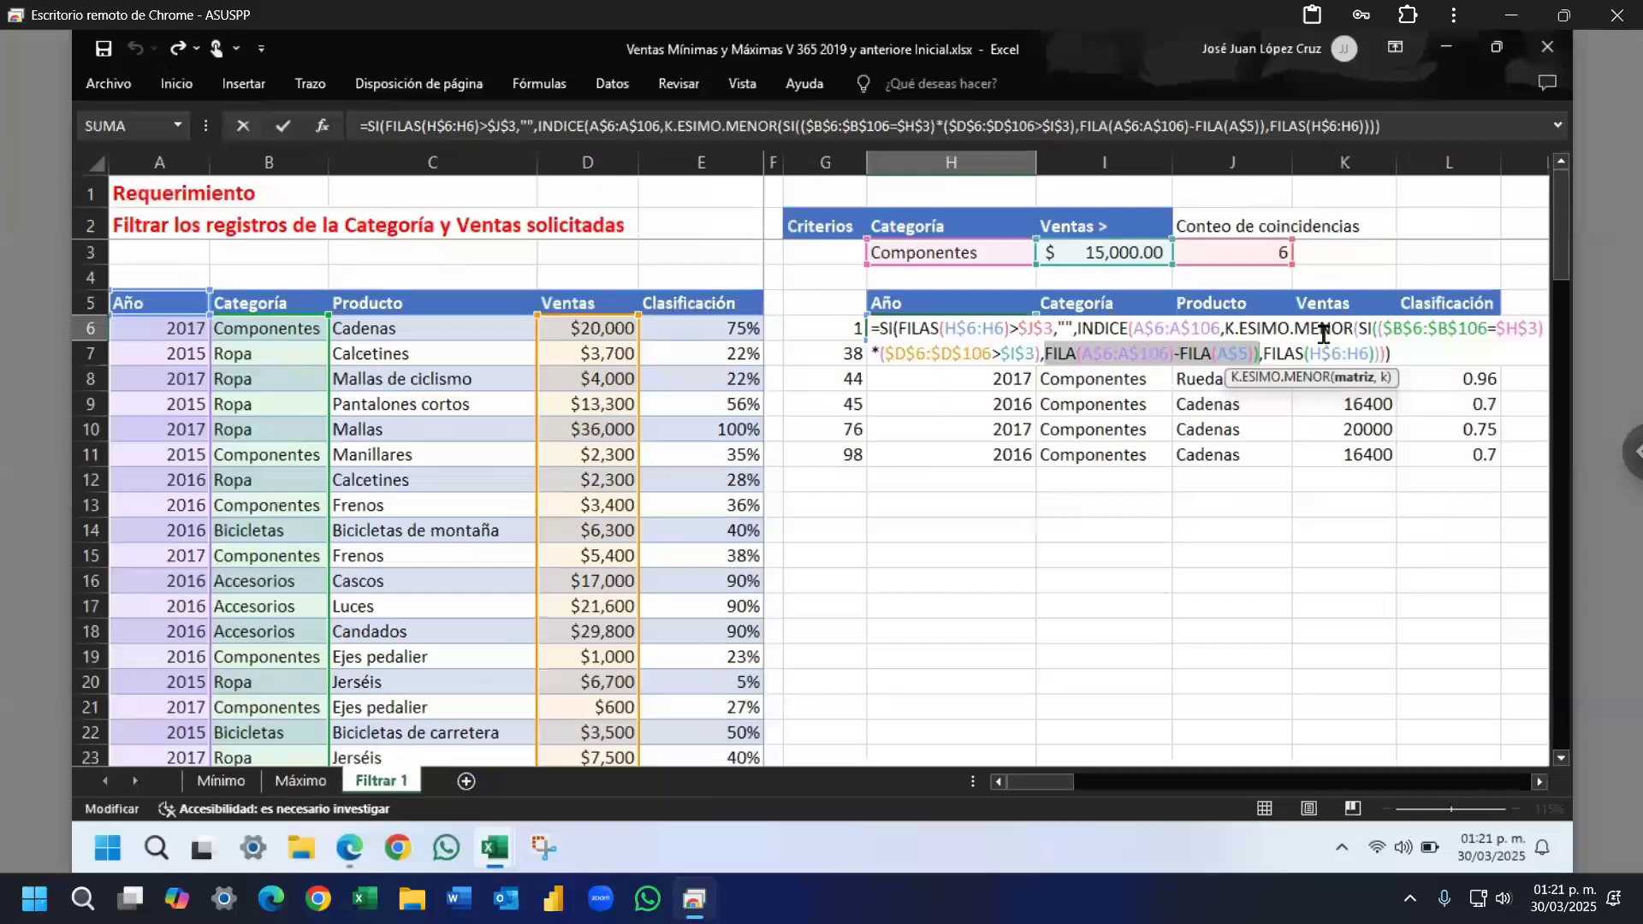
pyautogui.click(1374, 328)
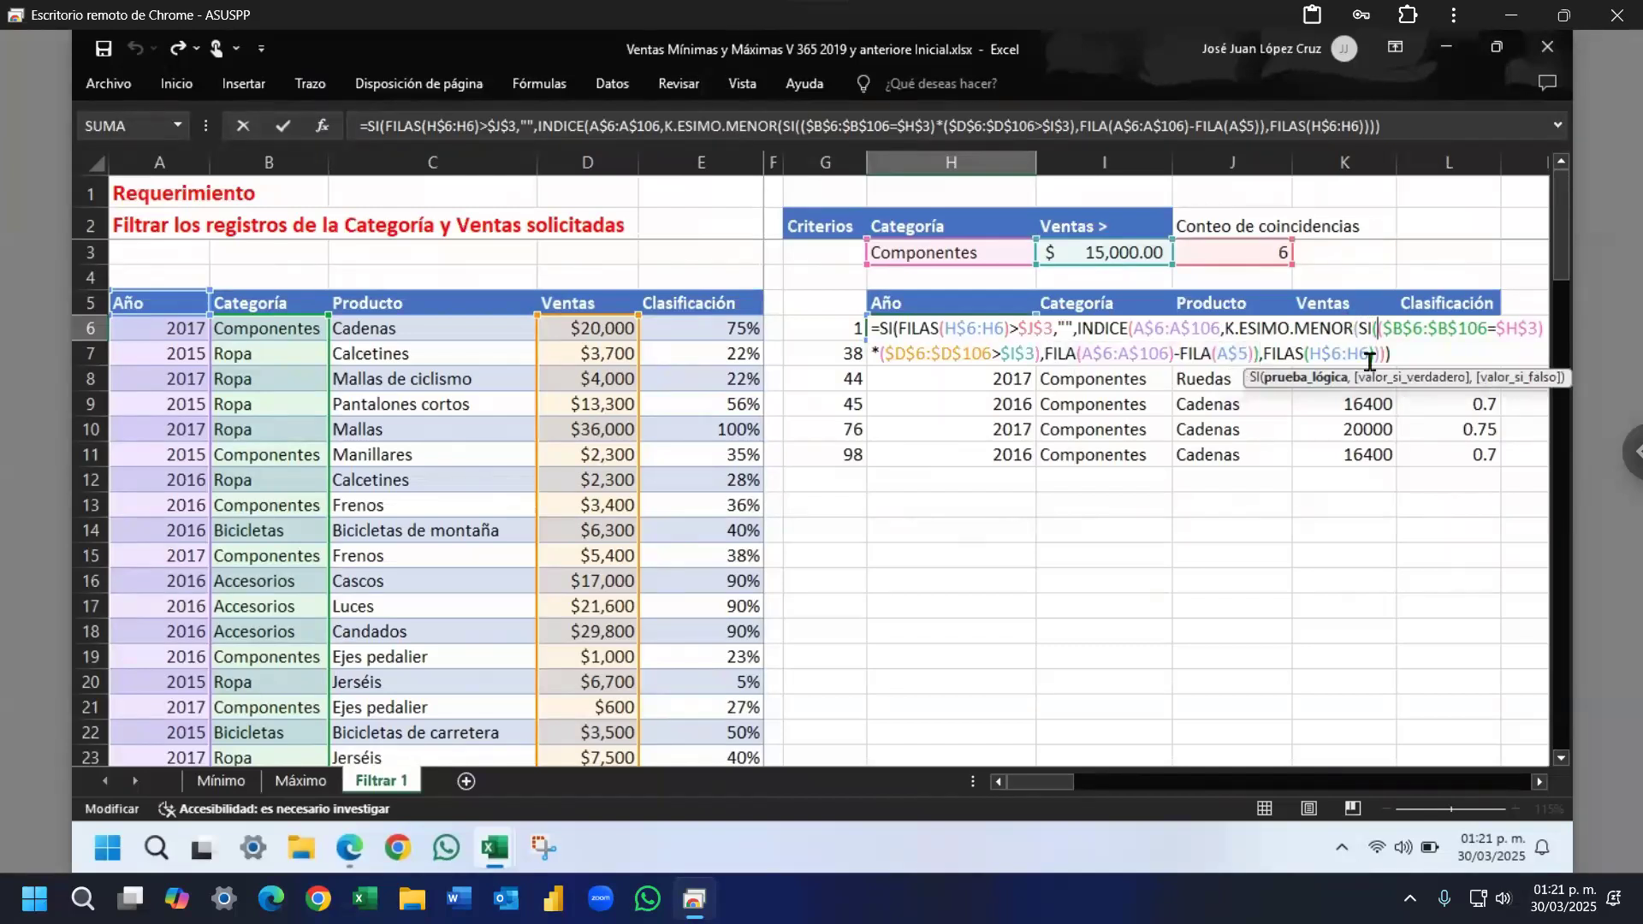
pyautogui.click(1411, 390)
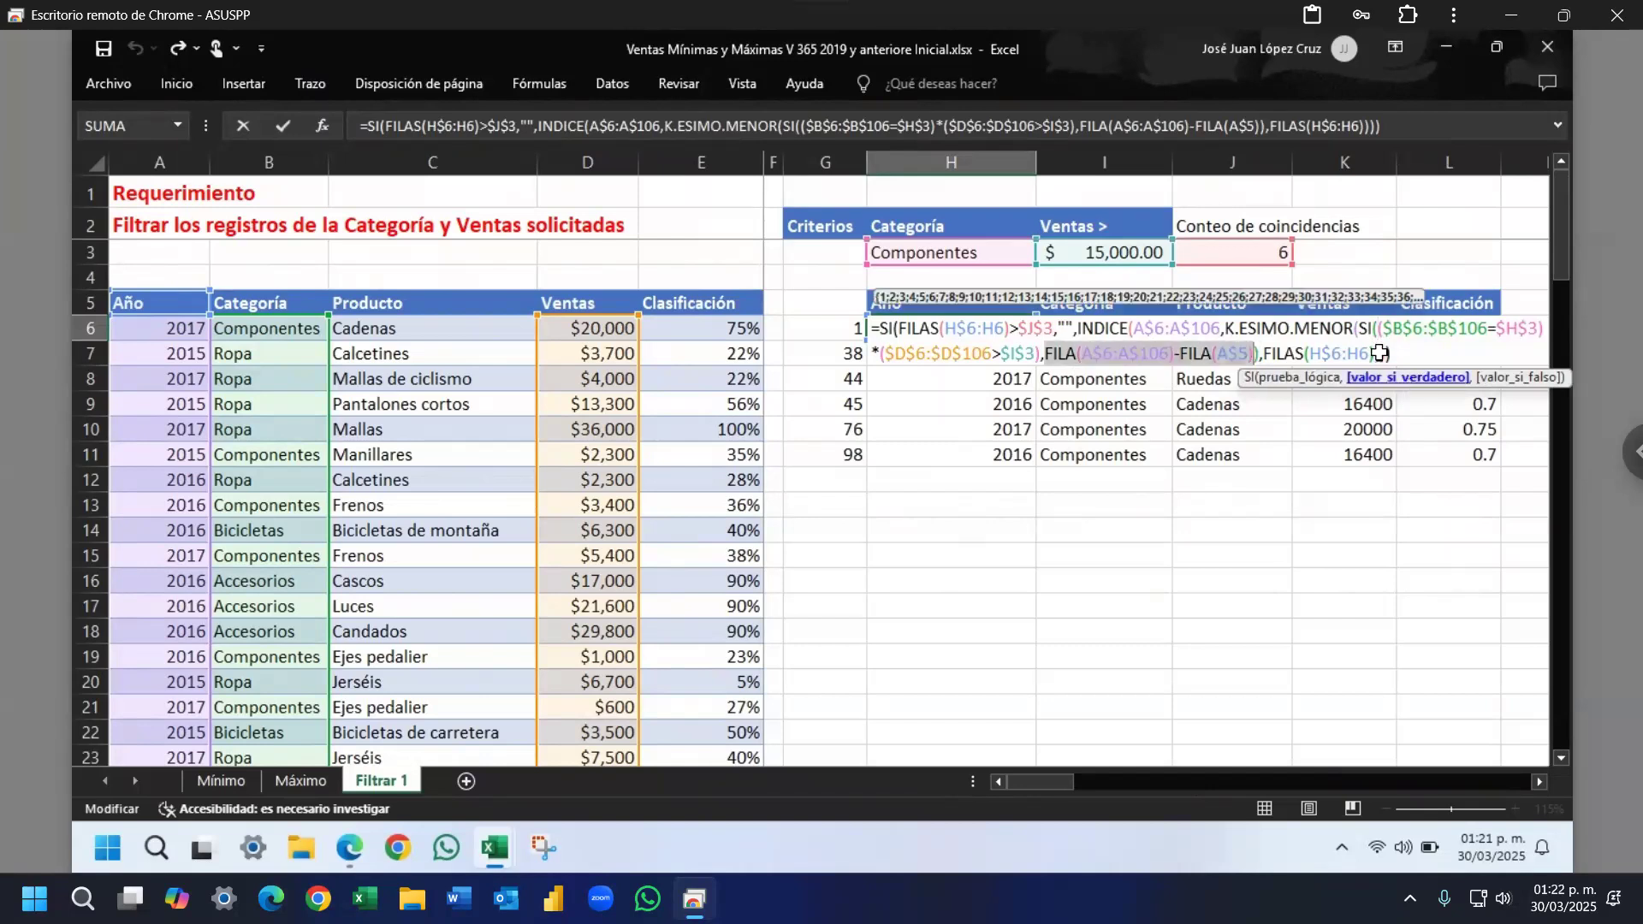
pyautogui.press('Escape')
pyautogui.doubleClick(988, 325)
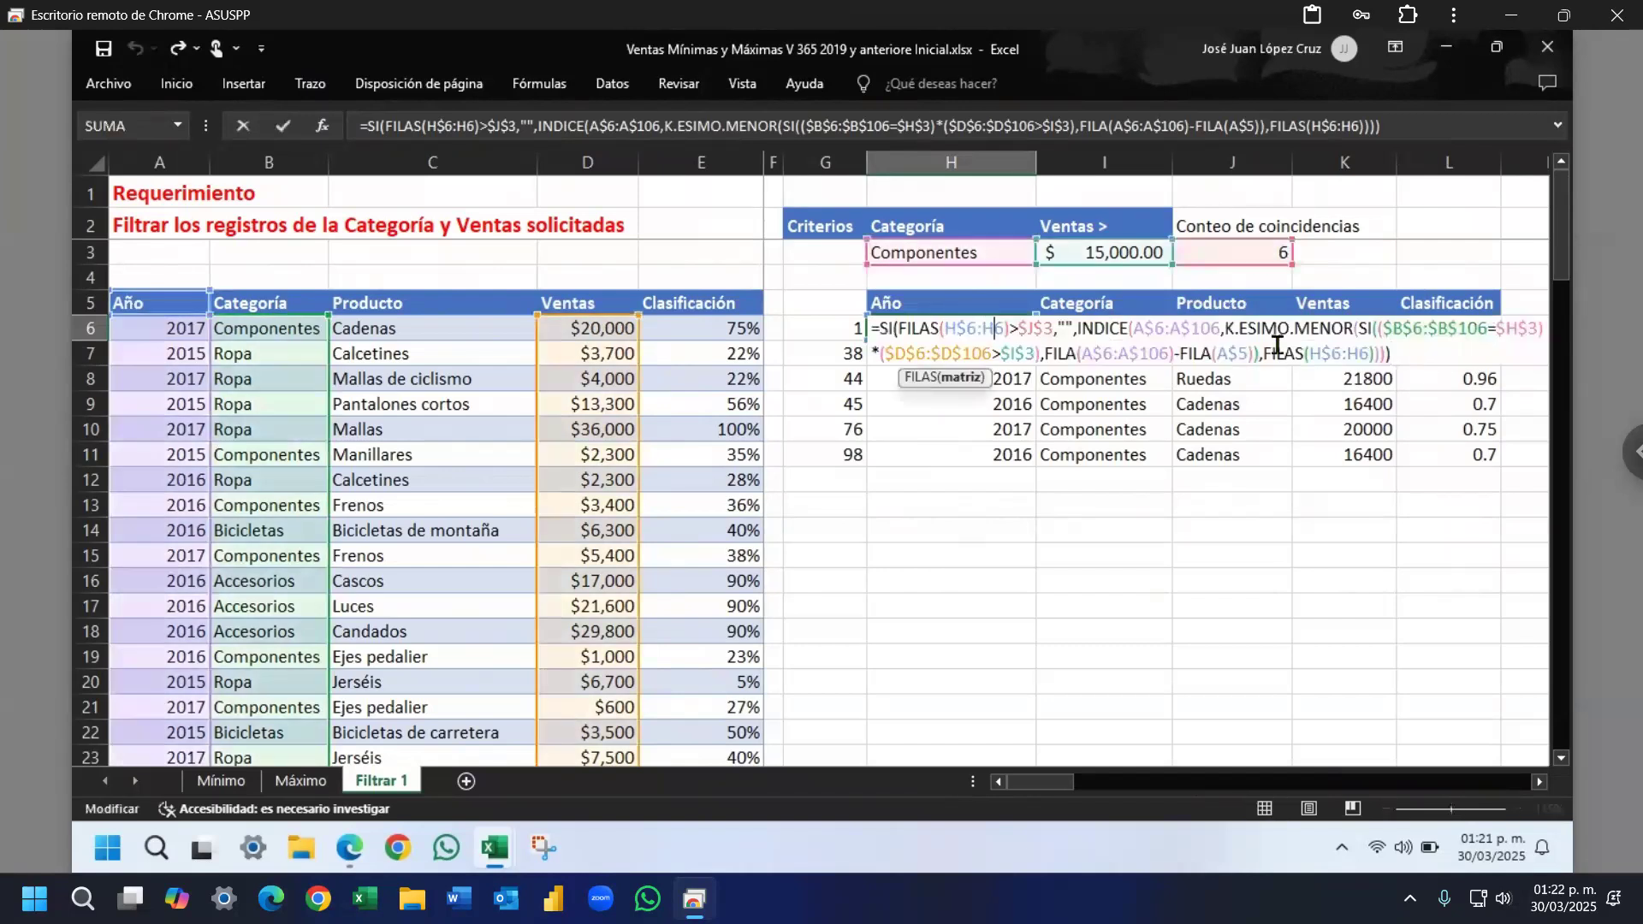
pyautogui.doubleClick(1367, 327)
pyautogui.press('Escape')
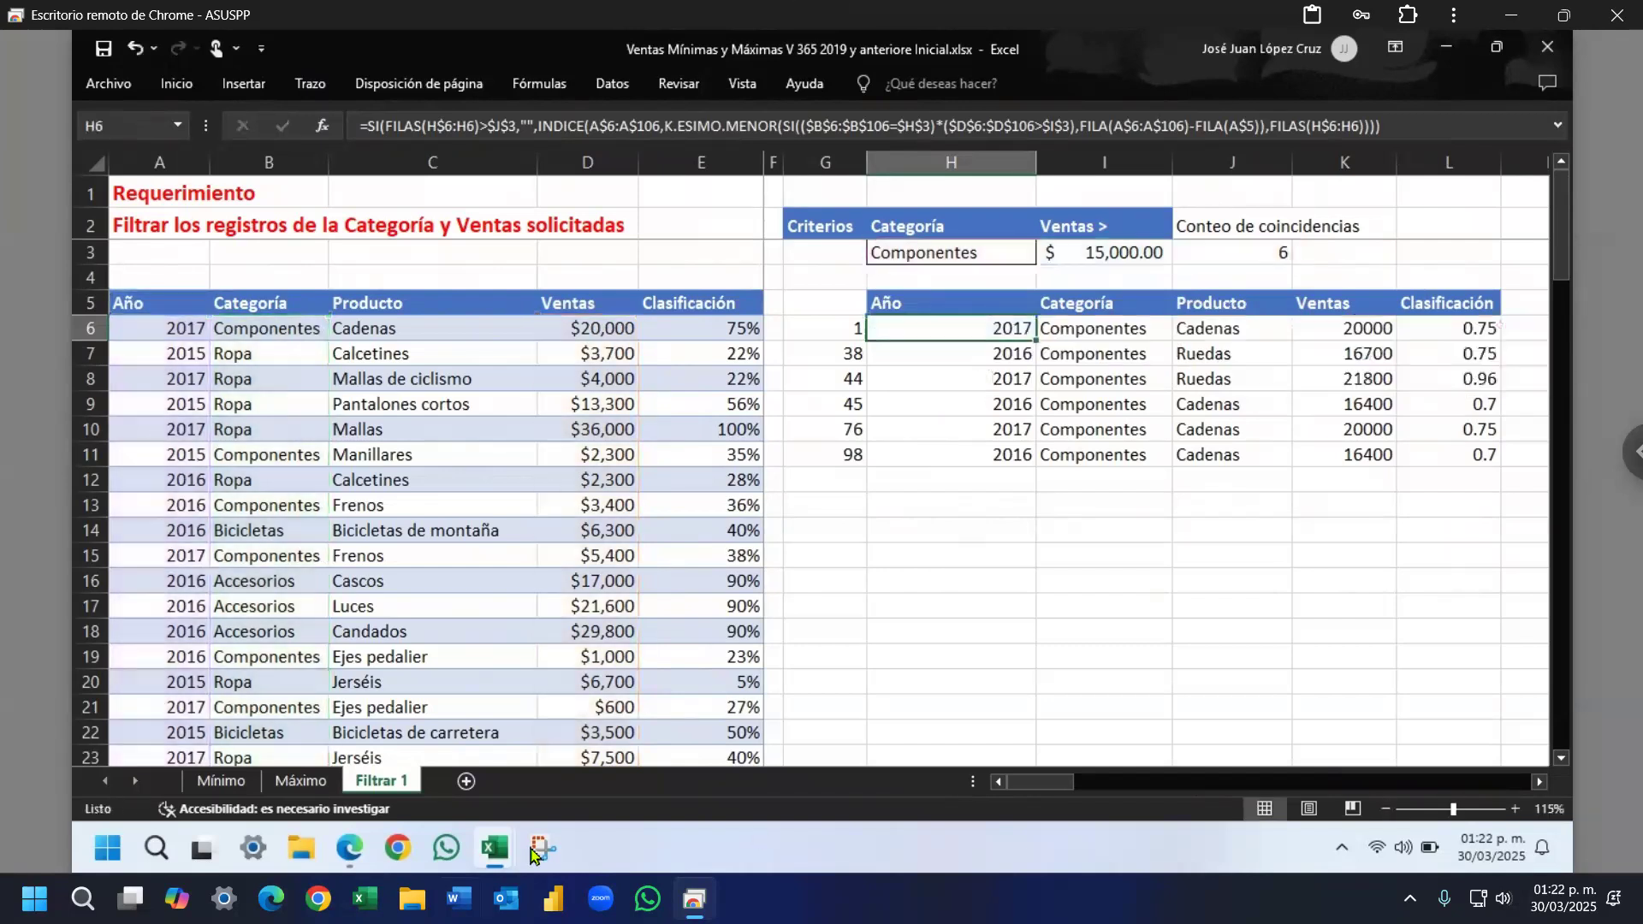
# Step: Switch to the Funciones.xlsx workbook, open its linked Microsoft support page for the SI function and show the Excel versions it applies to
pyautogui.moveTo(492, 851)
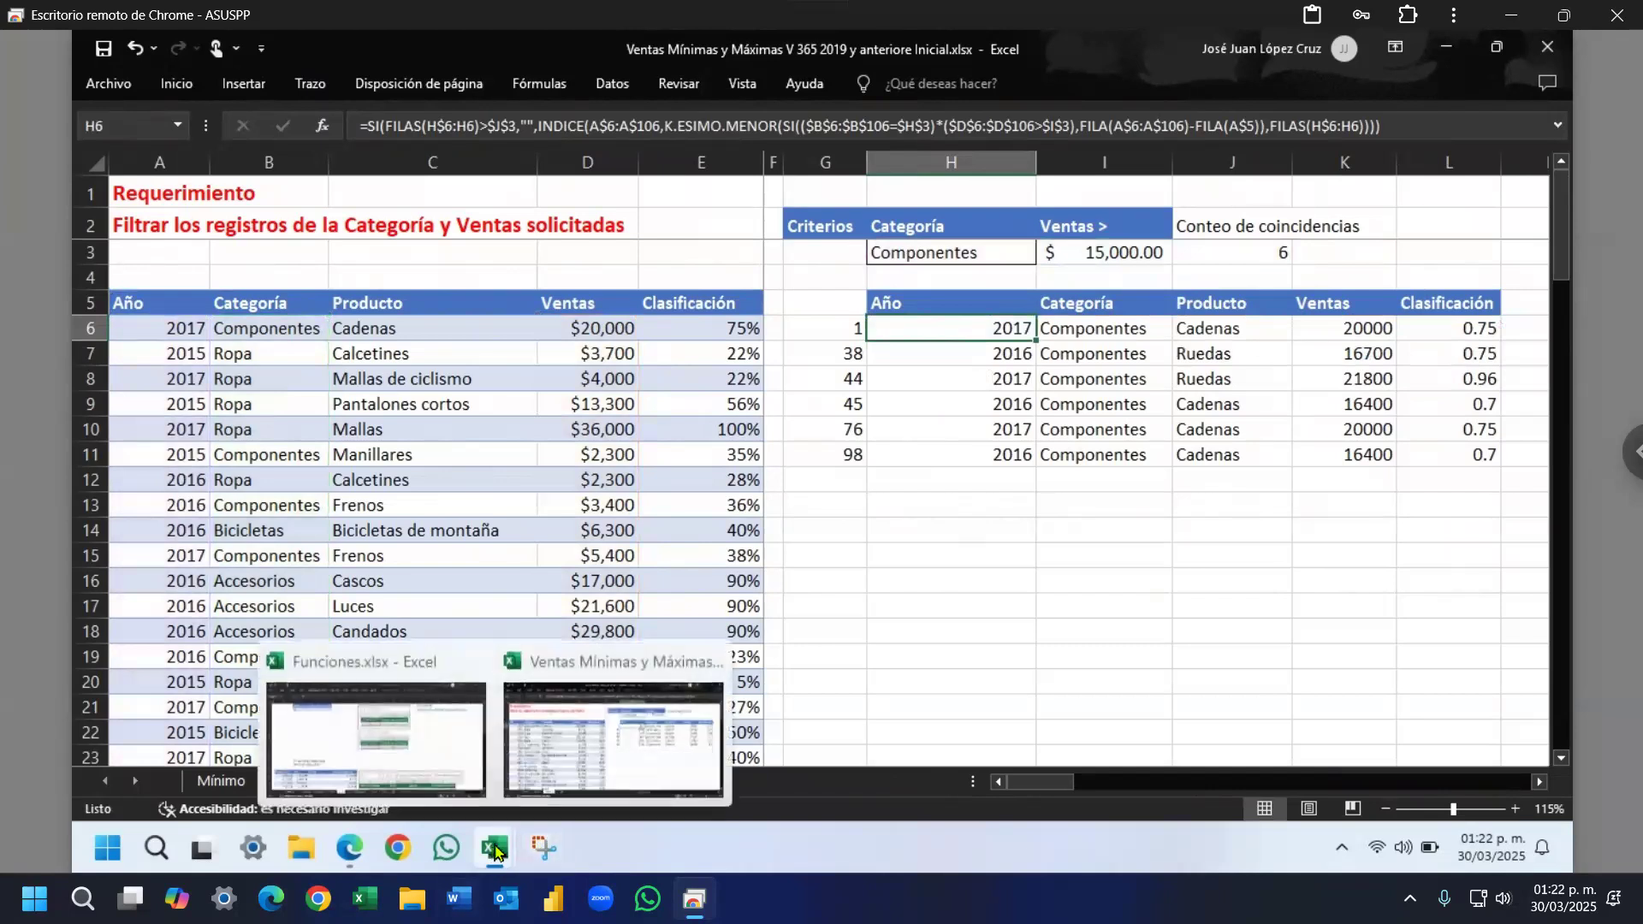
pyautogui.click(408, 738)
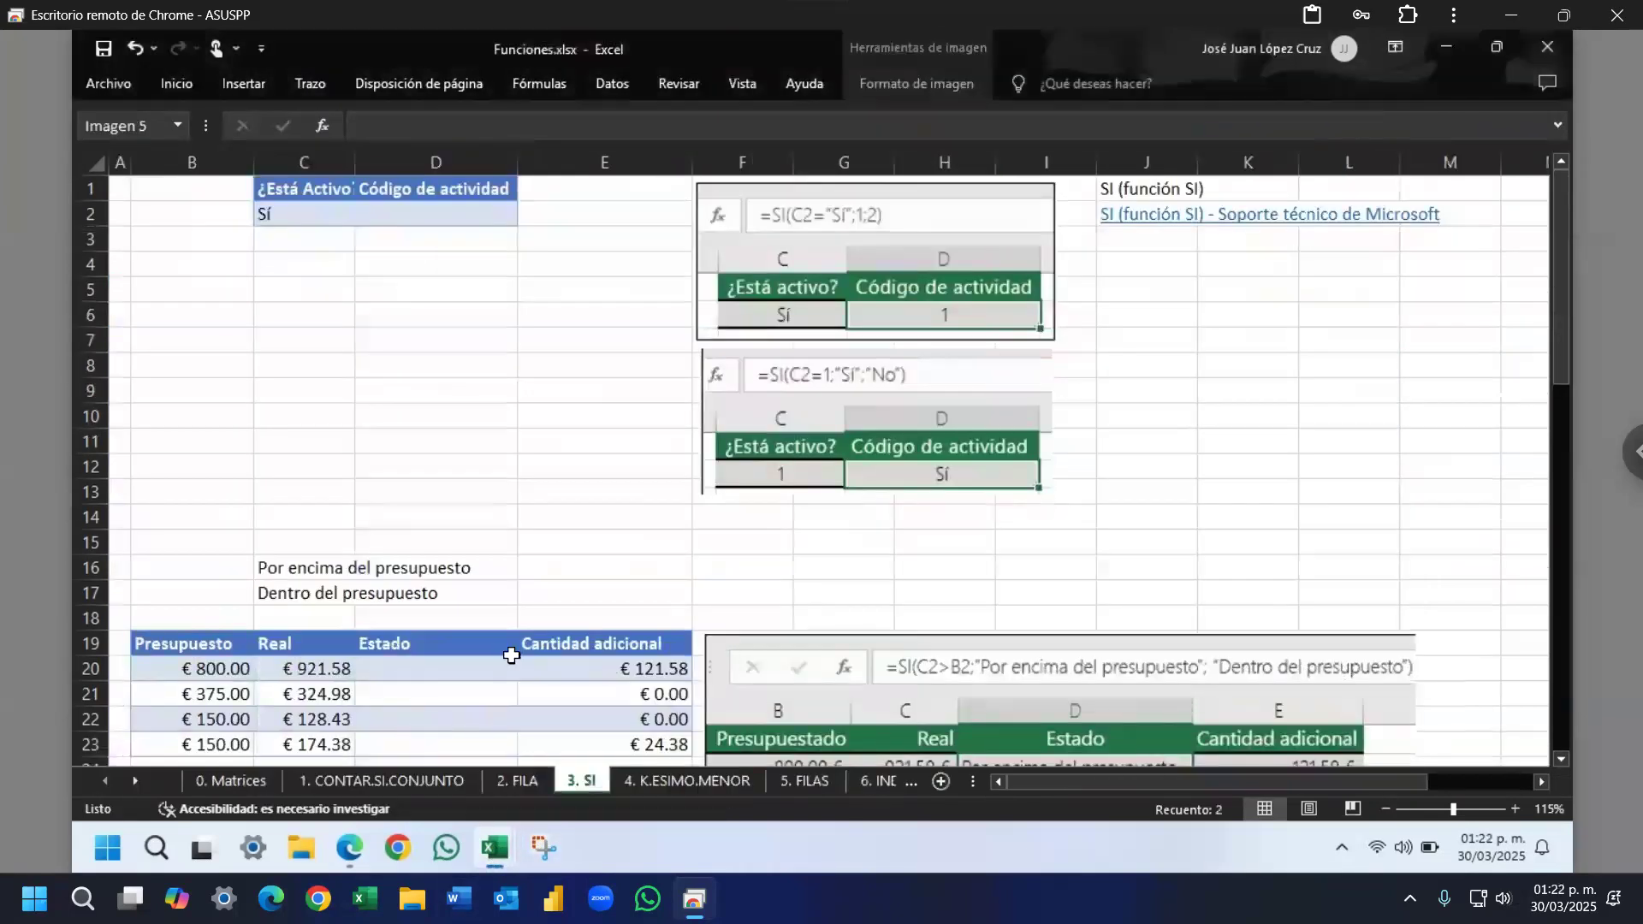
pyautogui.click(1139, 222)
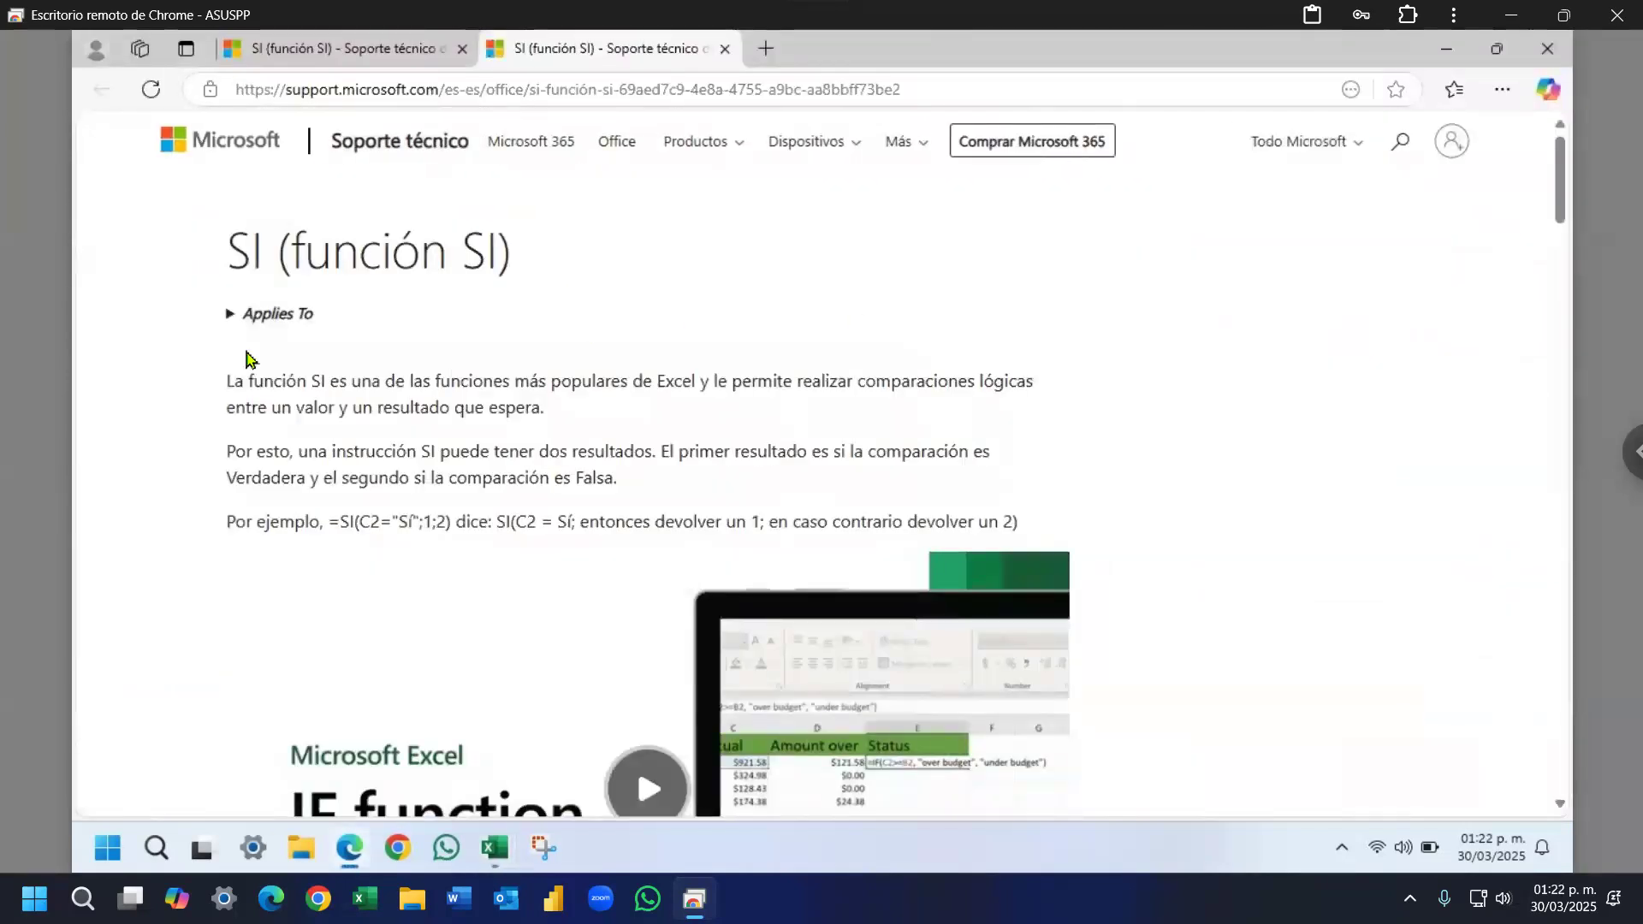
pyautogui.click(231, 314)
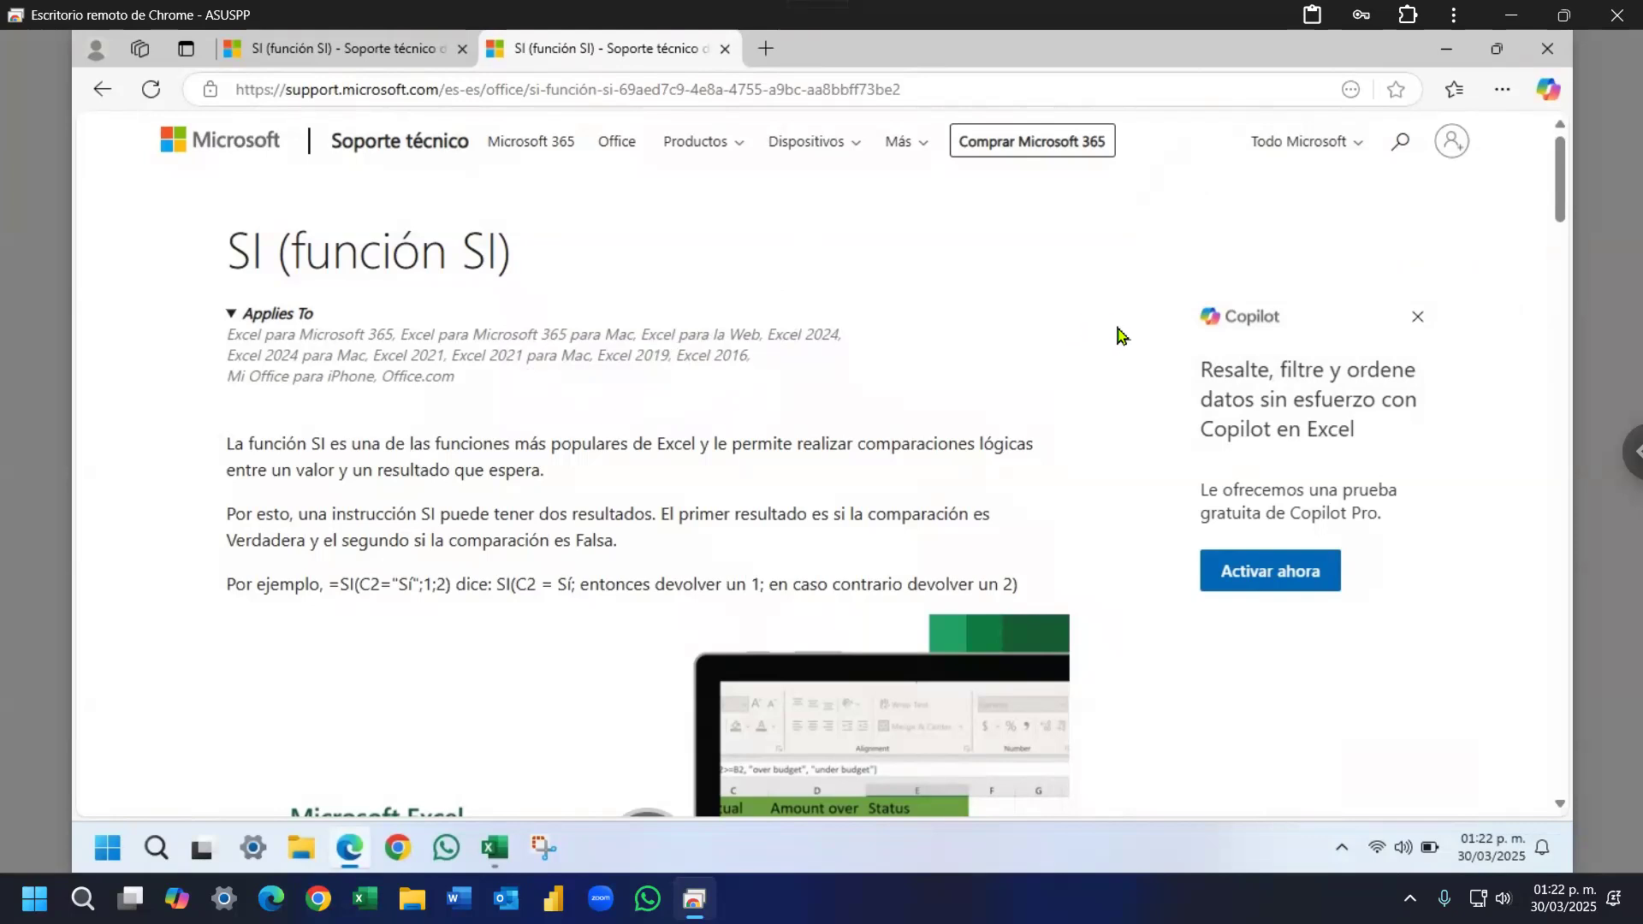
# Step: Expand the Sintaxis section of the SI support page and read the syntax, examples and argument descriptions
pyautogui.scroll(-1, 1120, 337)
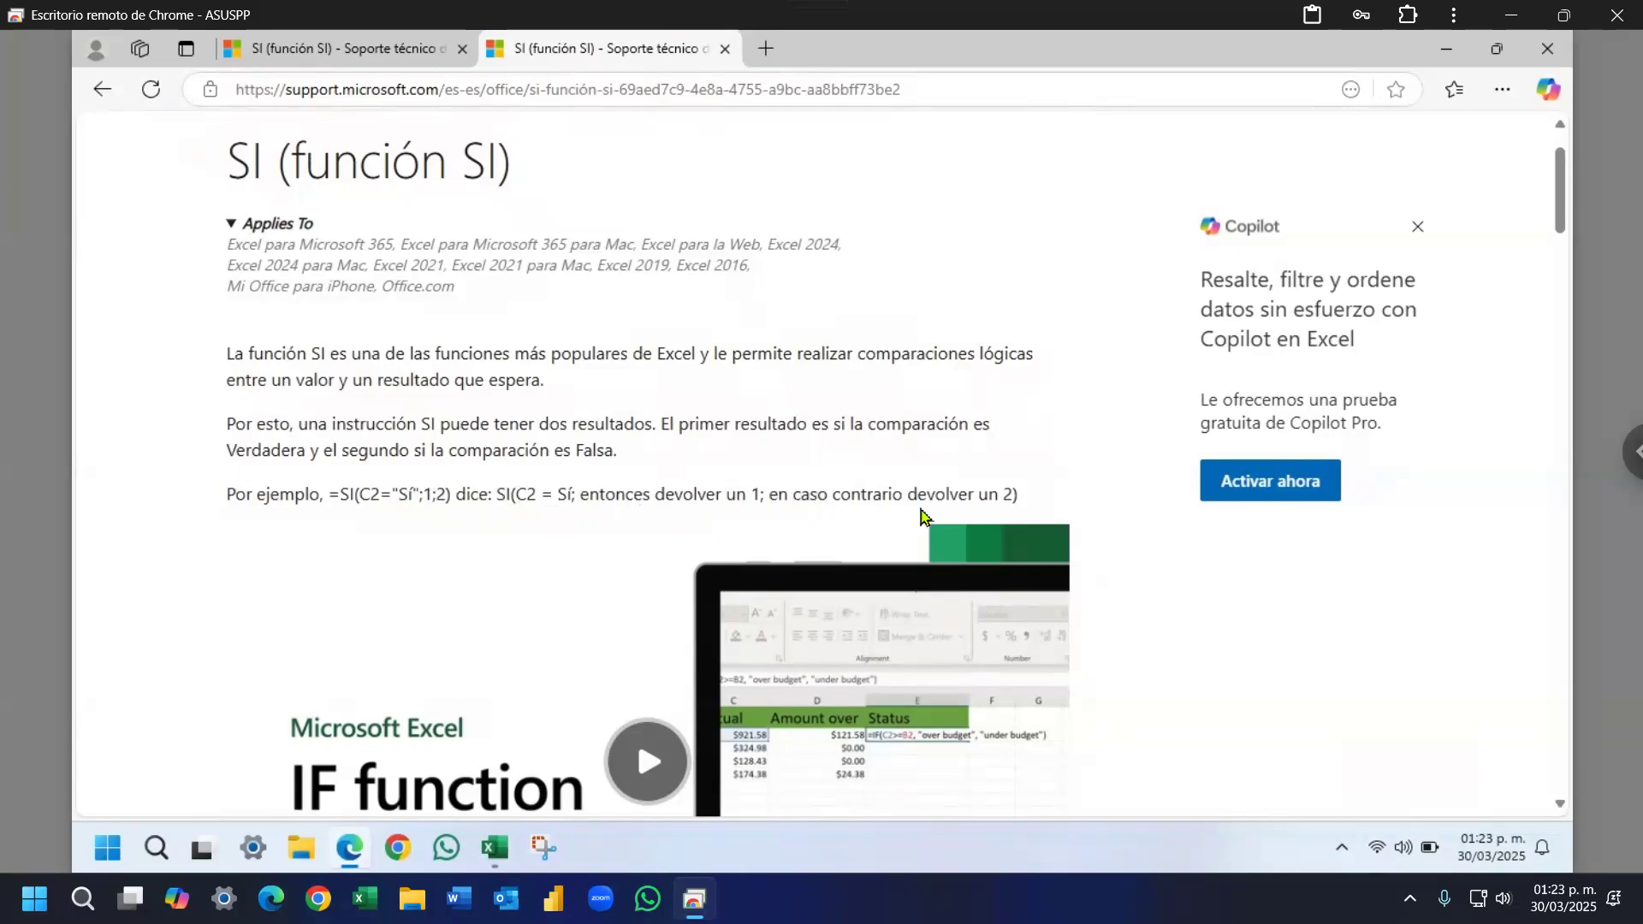
pyautogui.scroll(-2, 1084, 476)
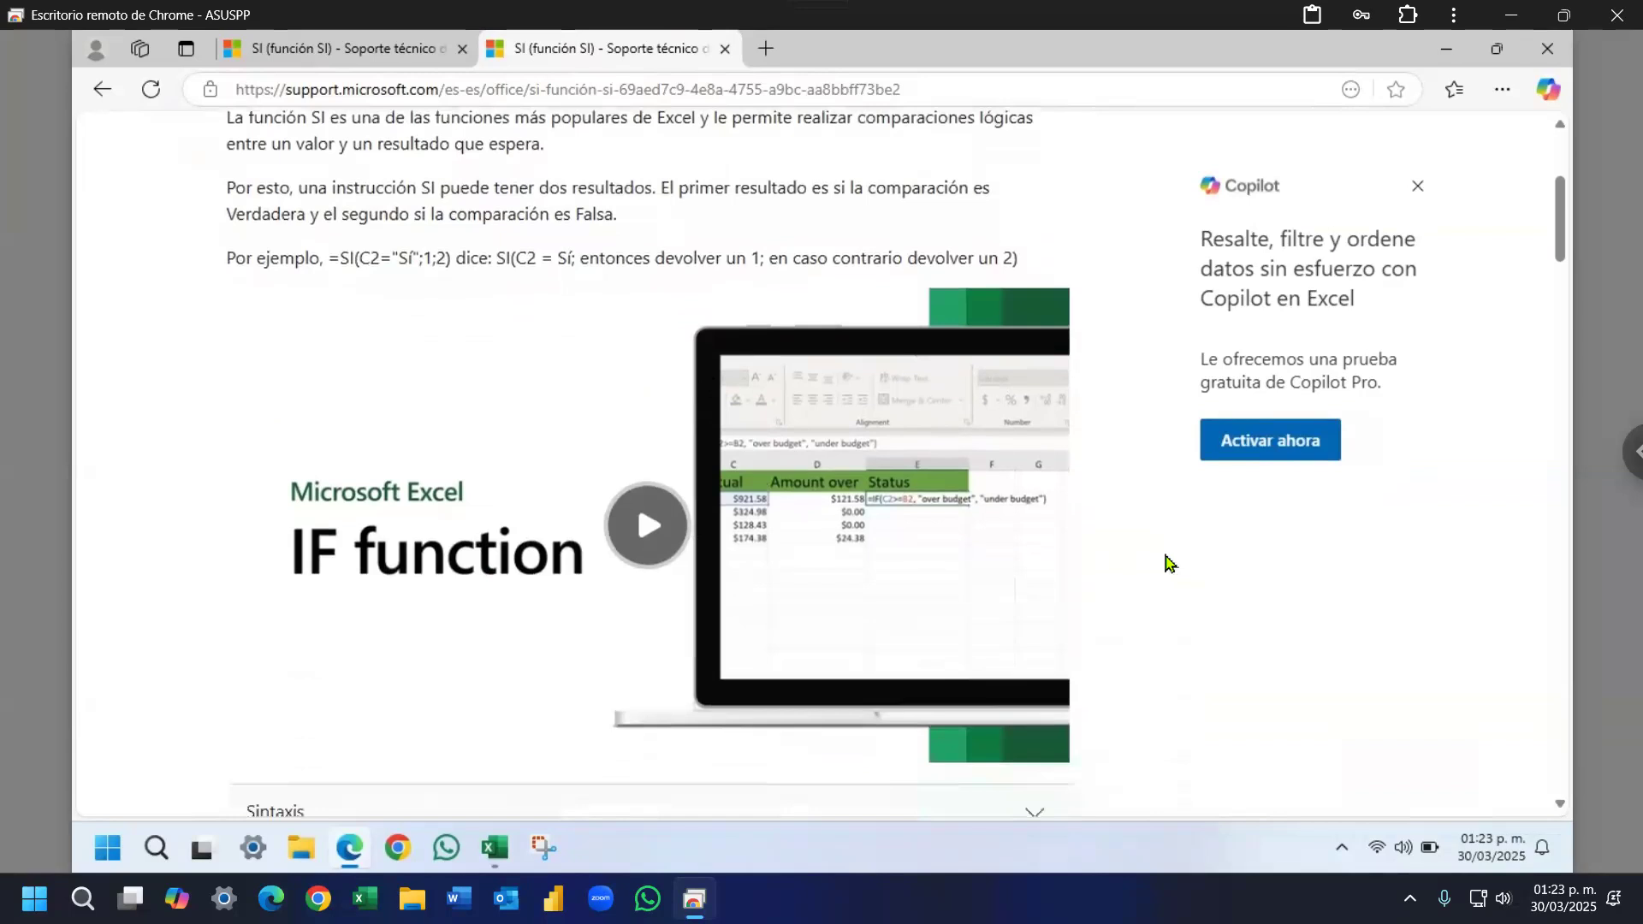
pyautogui.scroll(-4, 1167, 561)
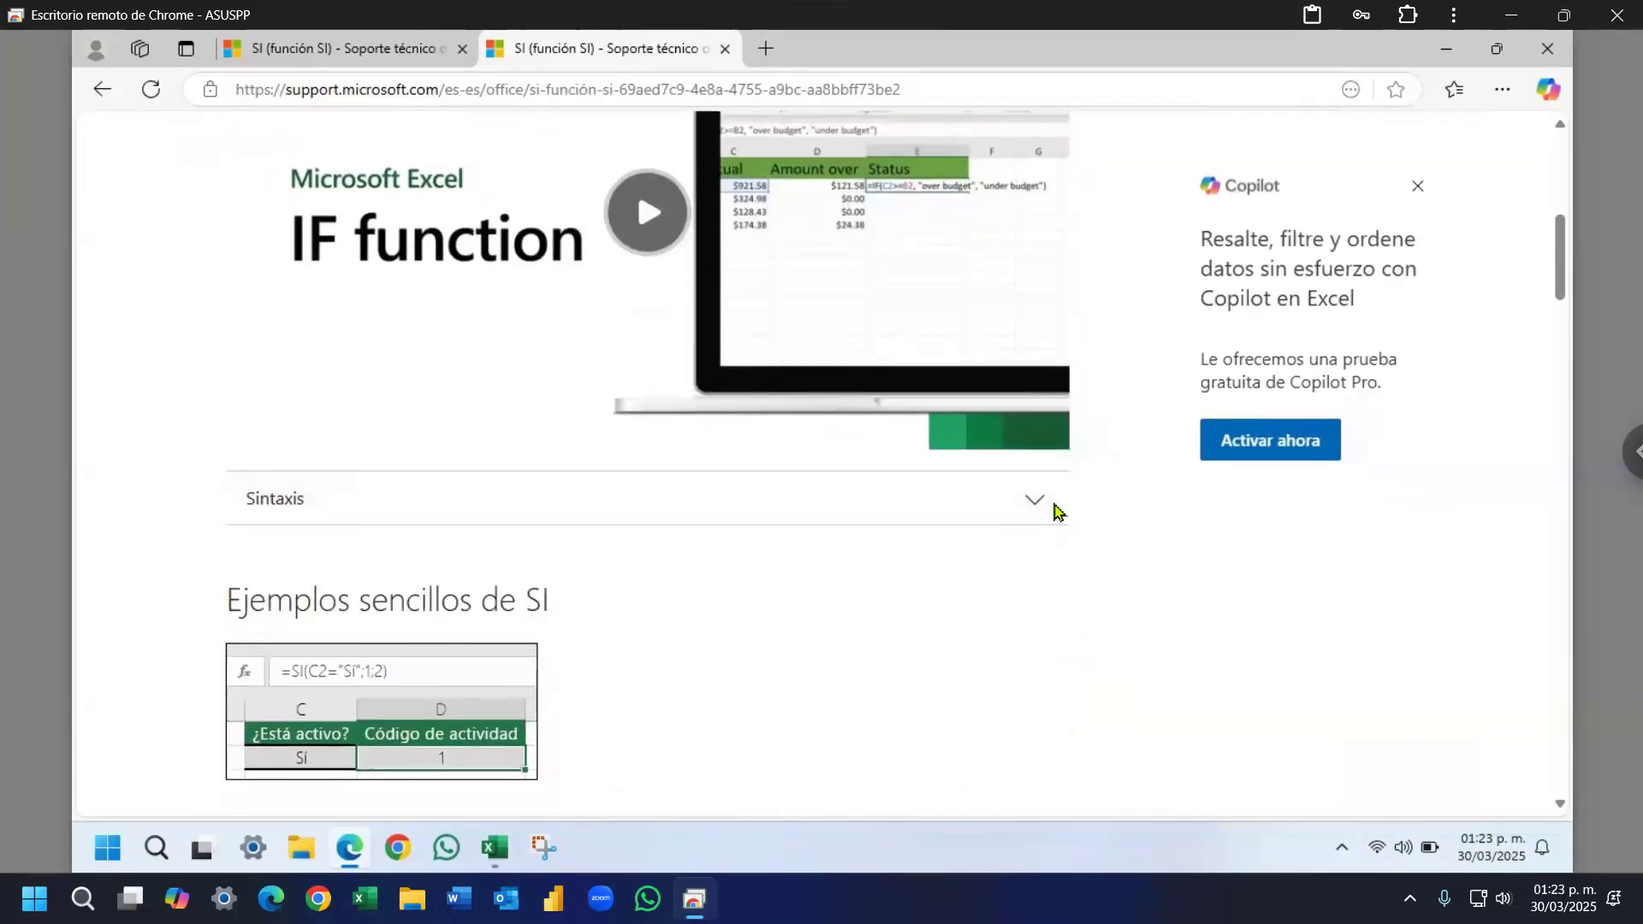
pyautogui.click(1041, 503)
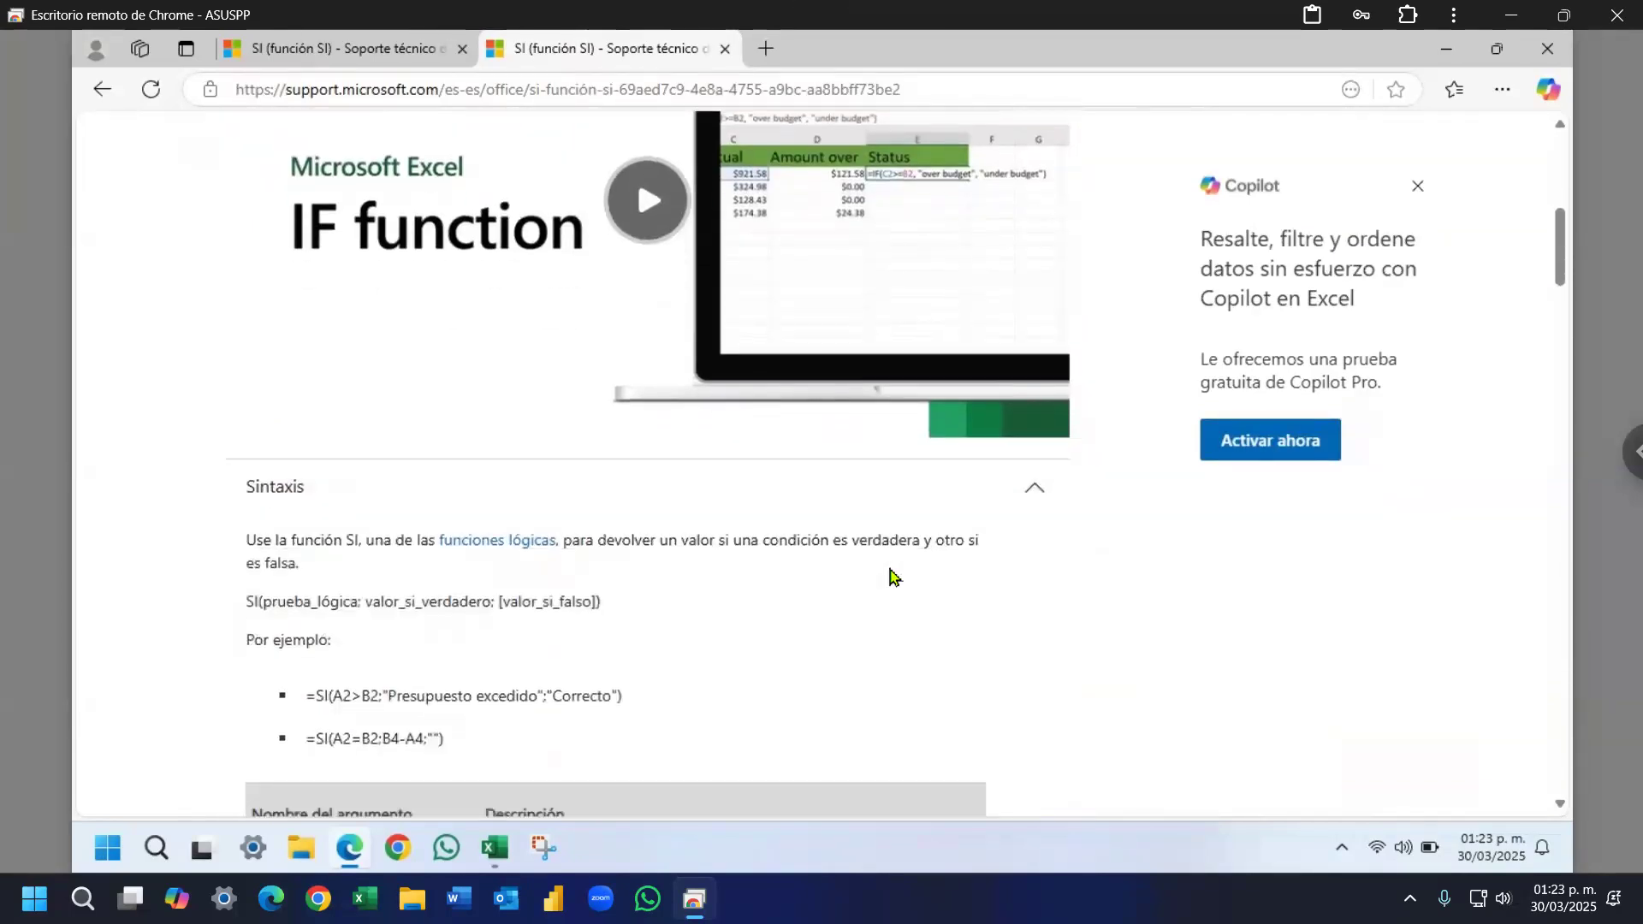
pyautogui.scroll(-2, 890, 576)
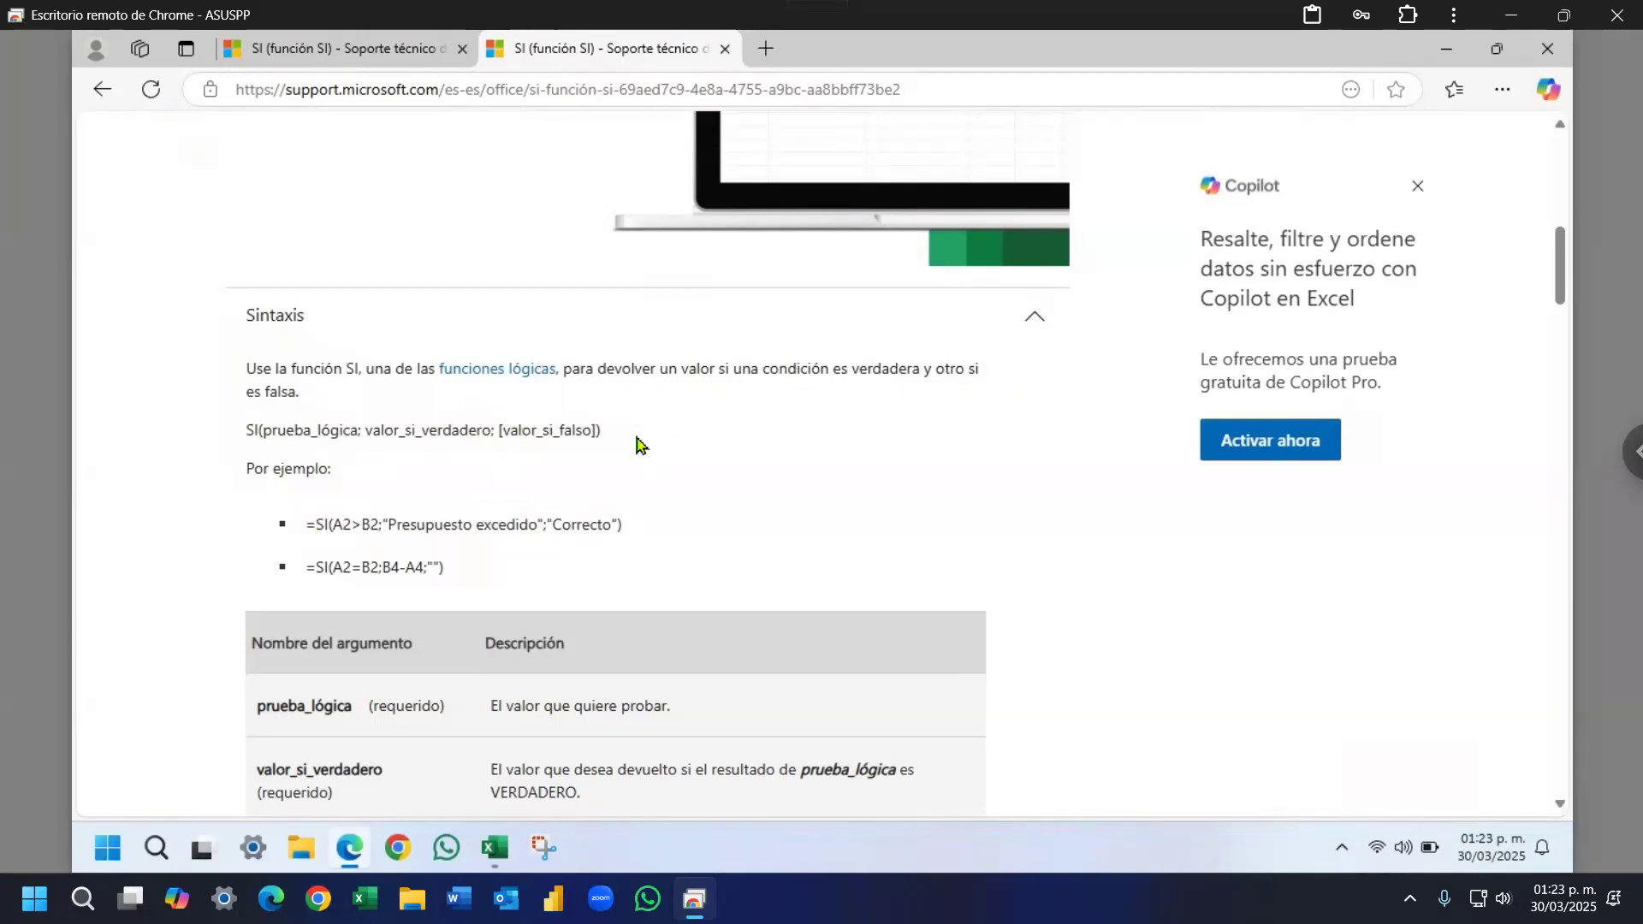
pyautogui.scroll(-1, 687, 406)
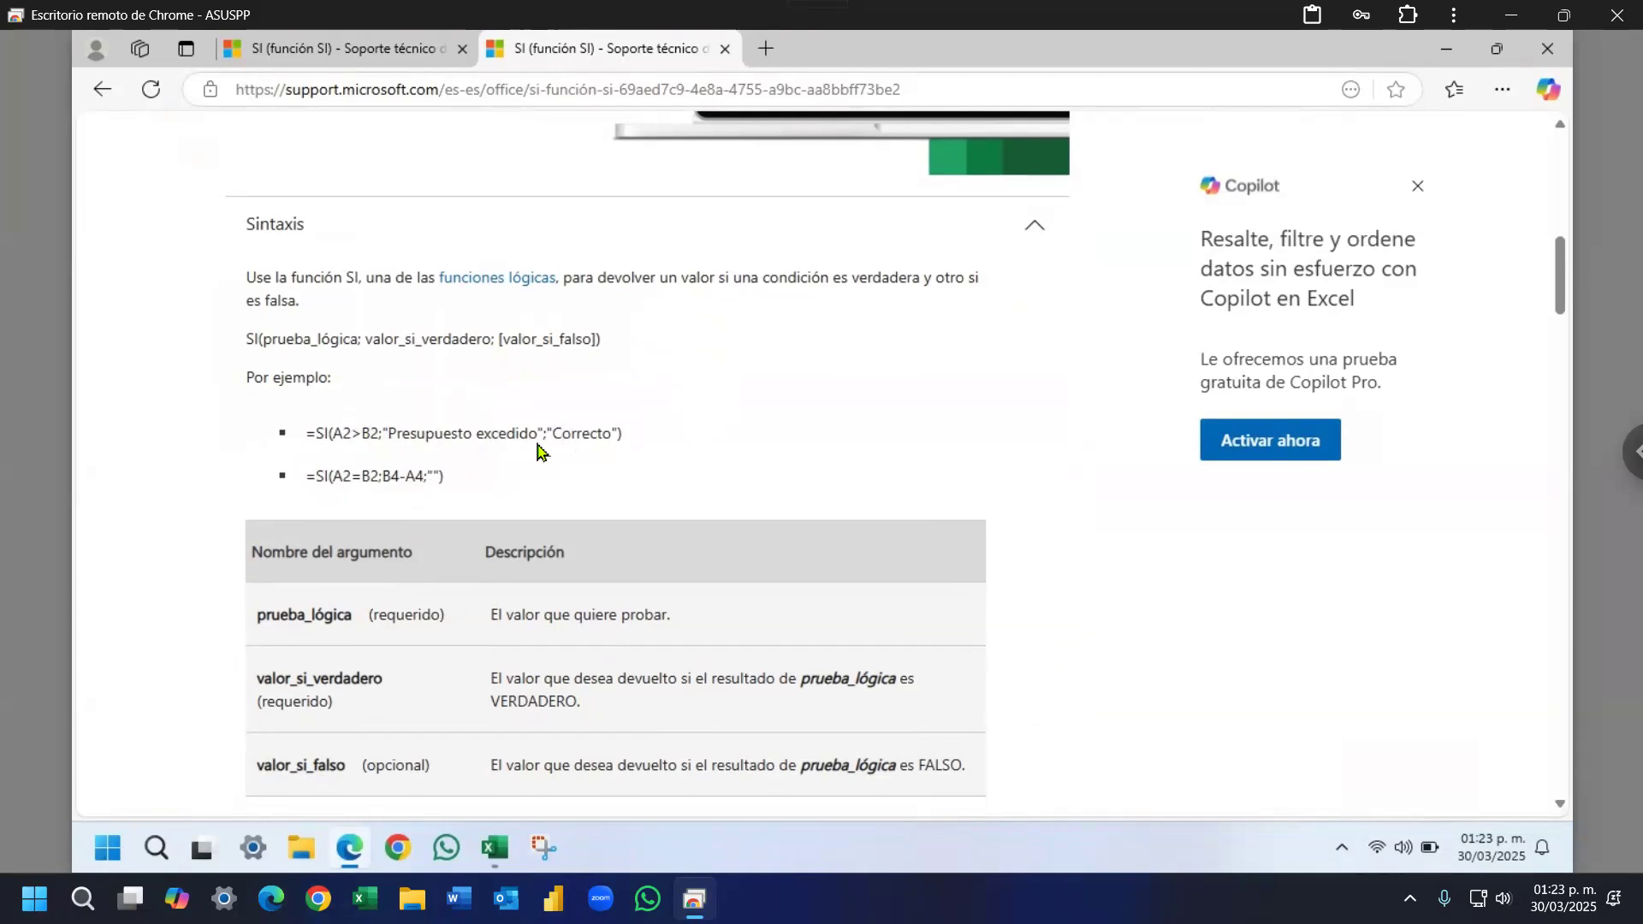
pyautogui.scroll(-2, 537, 451)
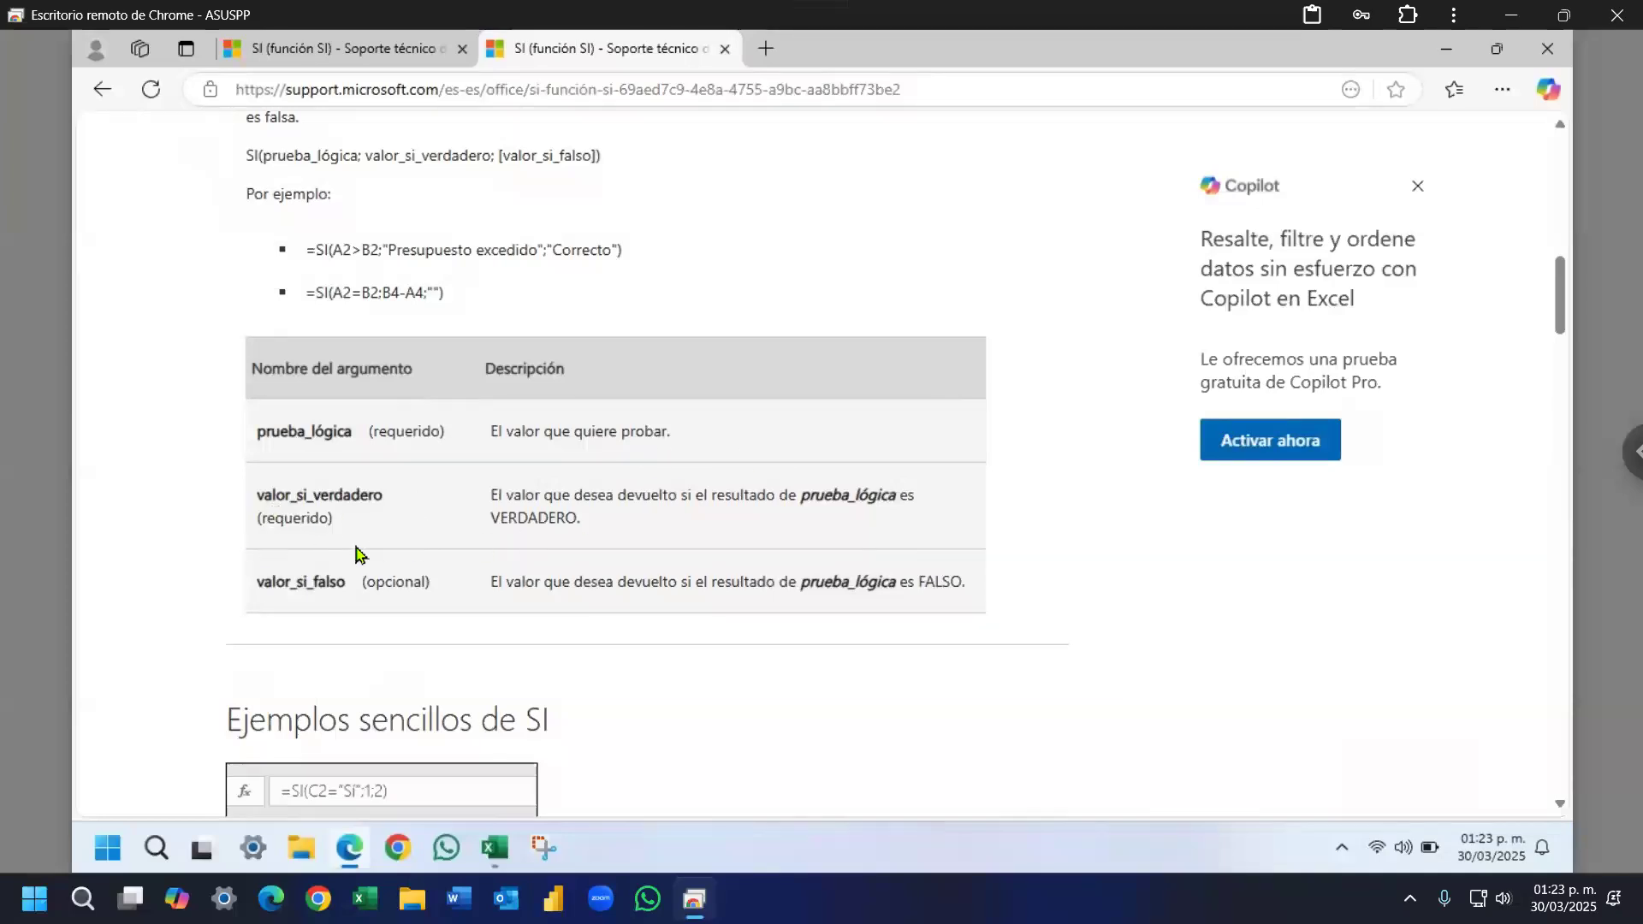
pyautogui.moveTo(259, 524); pyautogui.dragTo(337, 521)
pyautogui.click(402, 527)
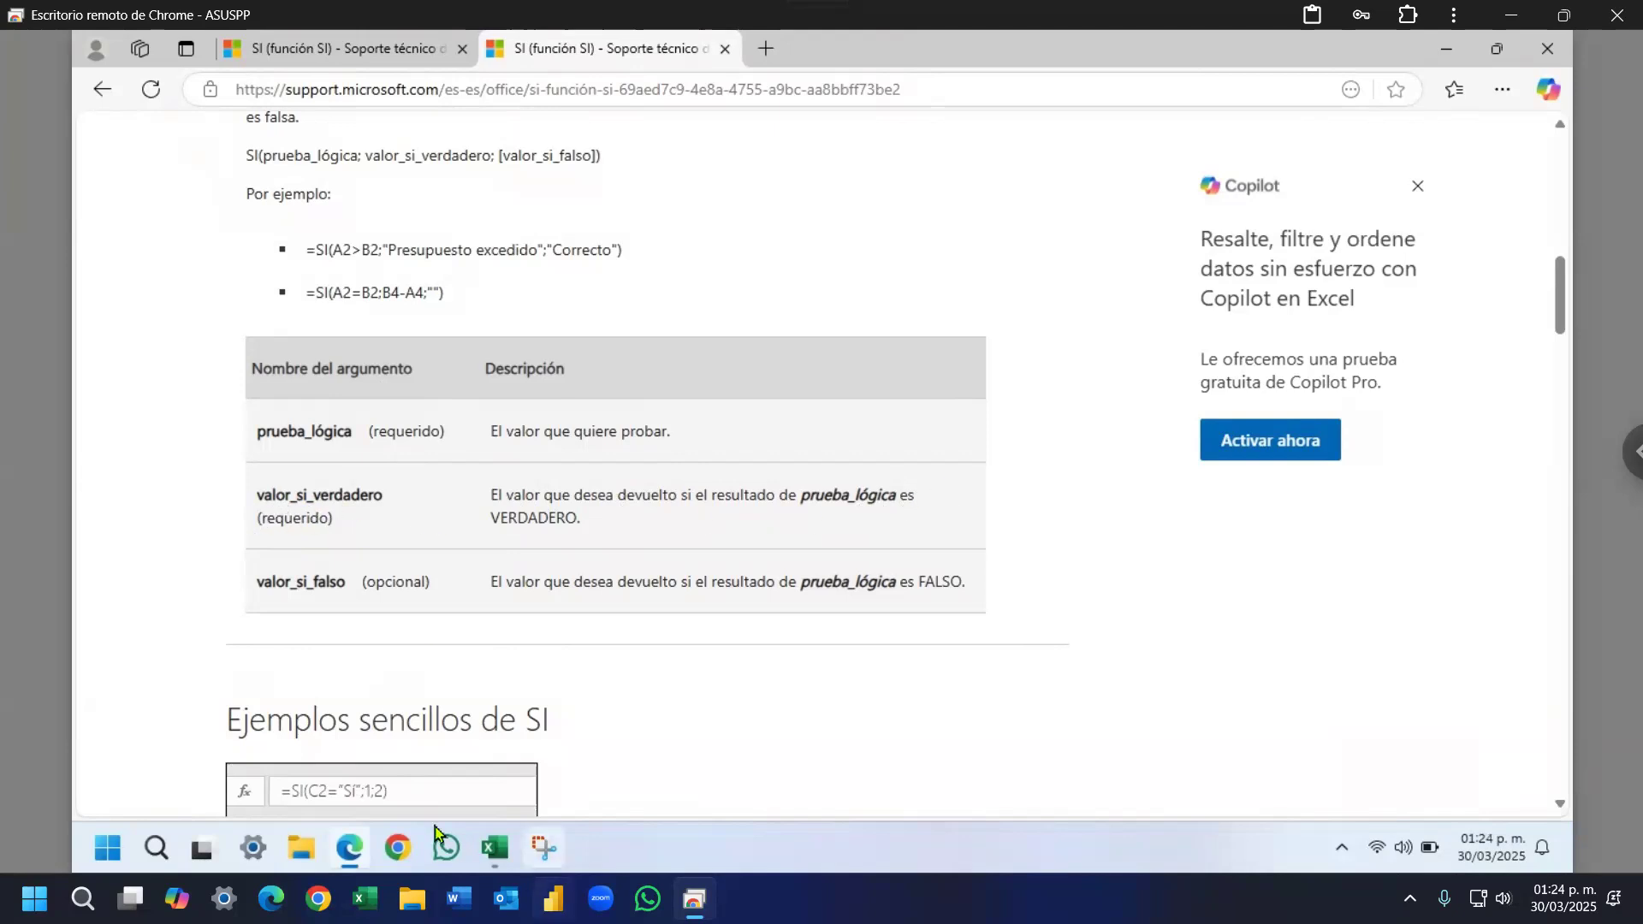
pyautogui.moveTo(494, 847)
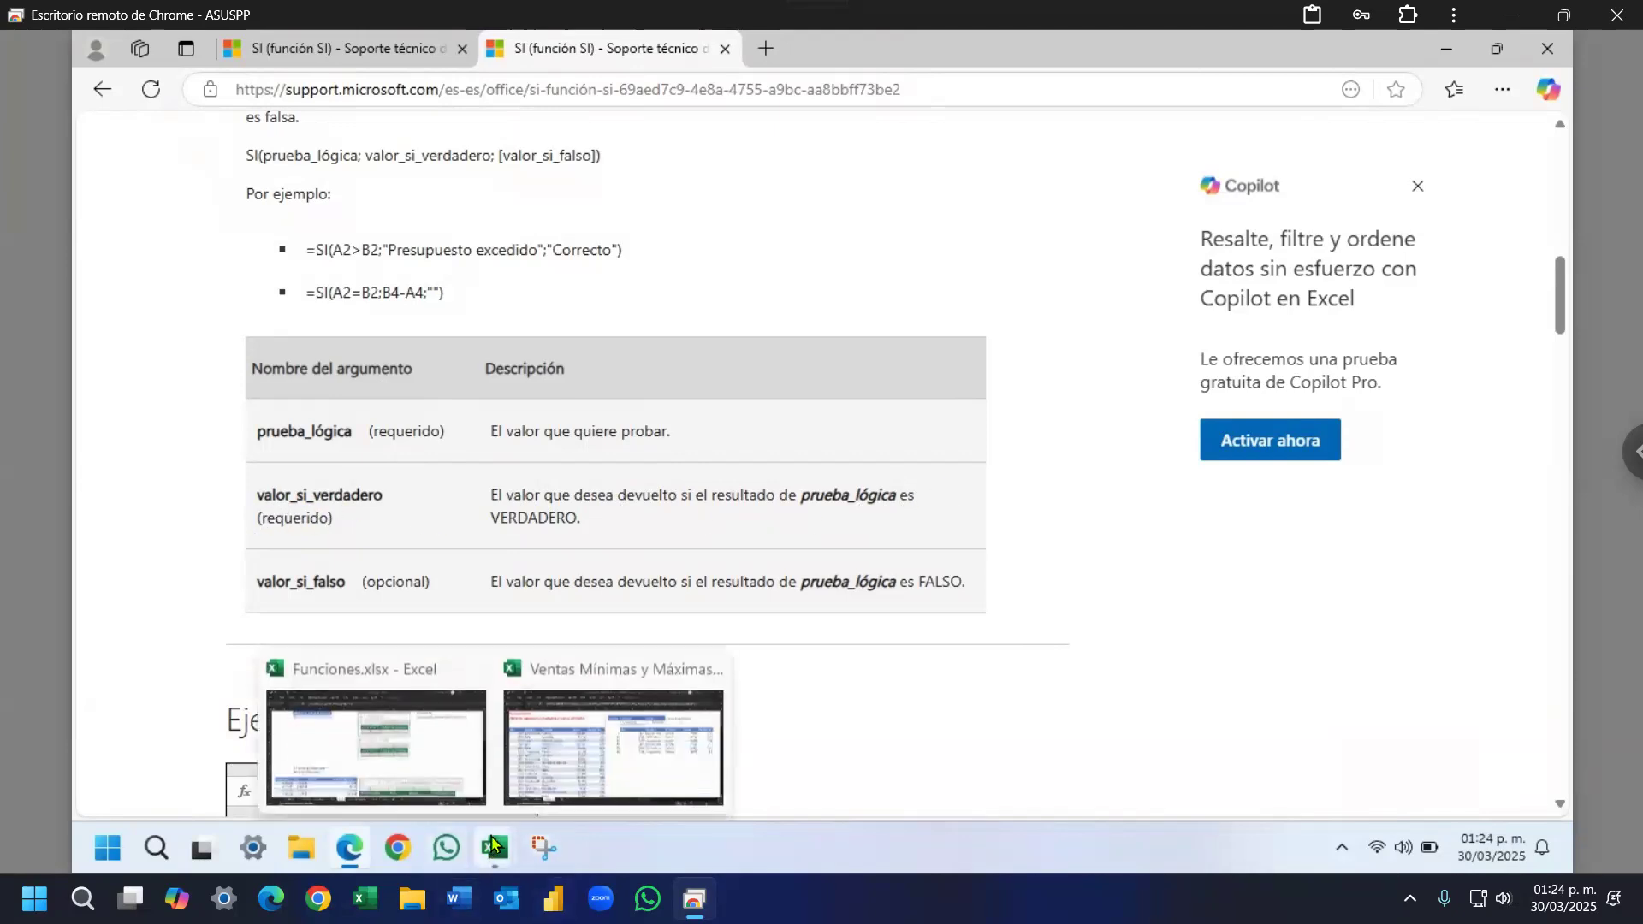
pyautogui.click(418, 747)
pyautogui.click(327, 340)
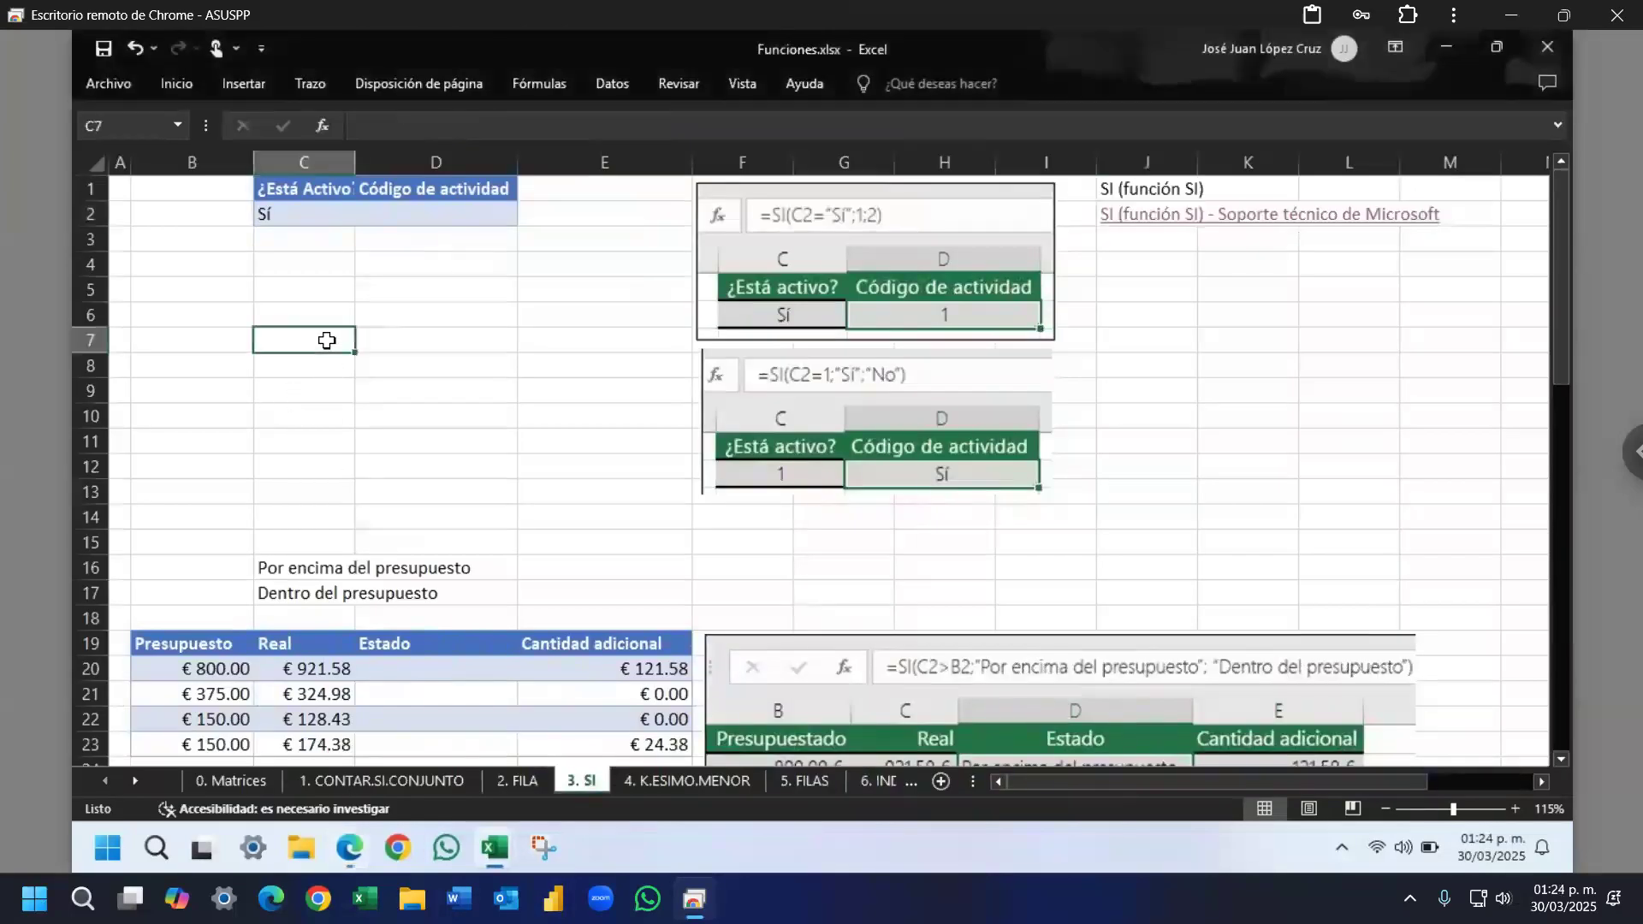
pyautogui.write('=si')
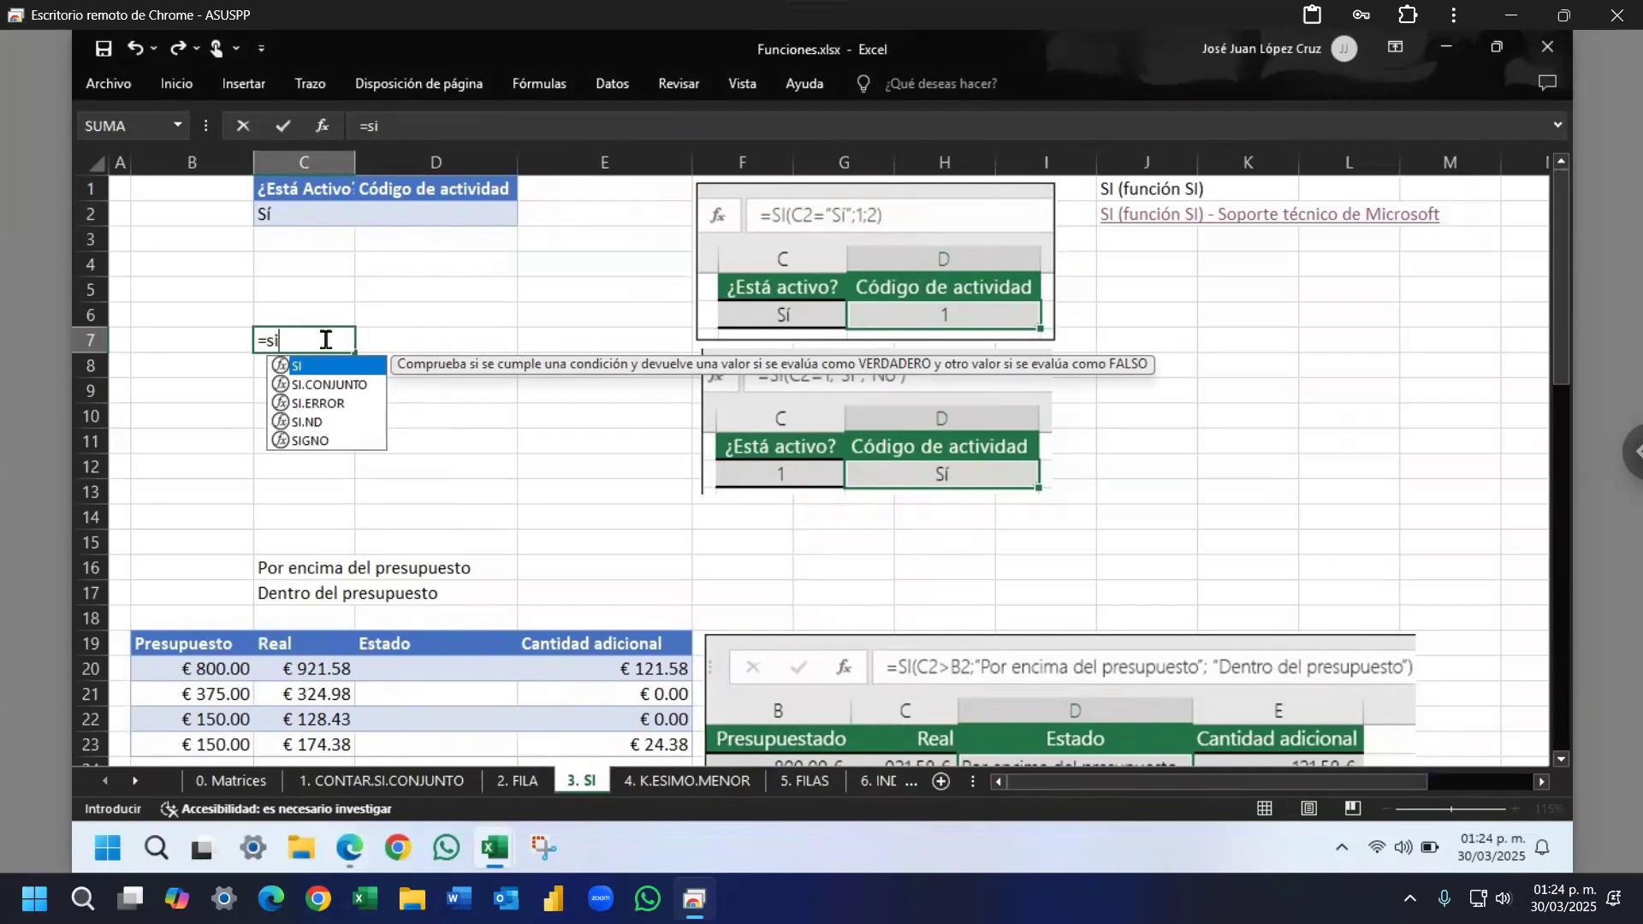
pyautogui.press('Tab')
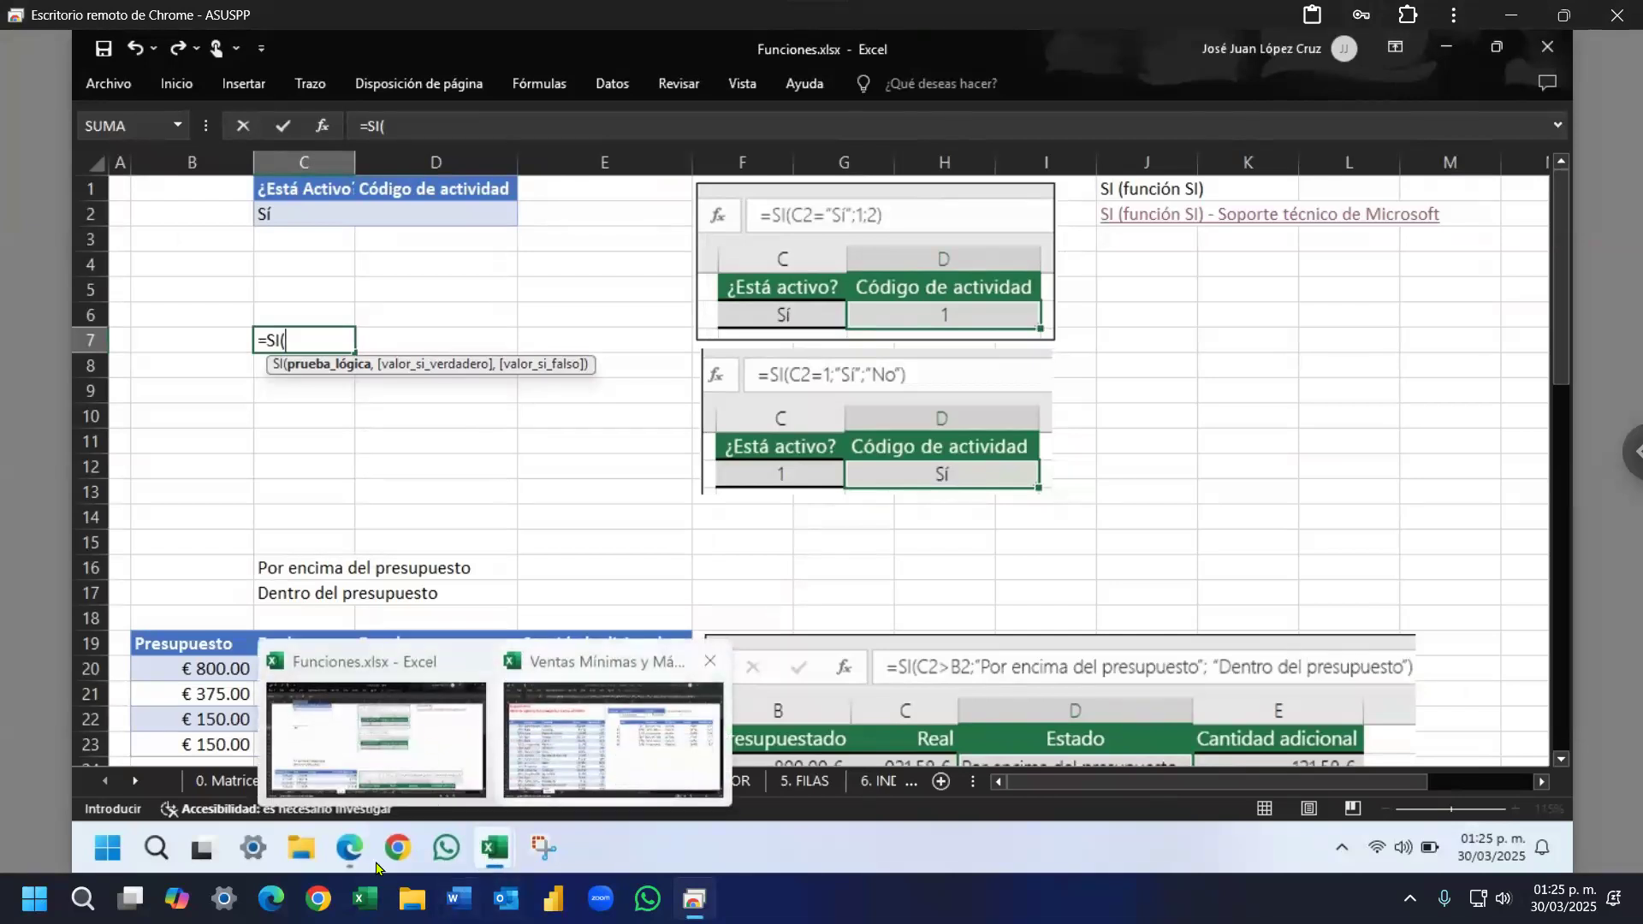
# Step: Return to the SI support page in the browser and review the formulas under Ejemplos sencillos de SI
pyautogui.moveTo(360, 855)
pyautogui.click(437, 736)
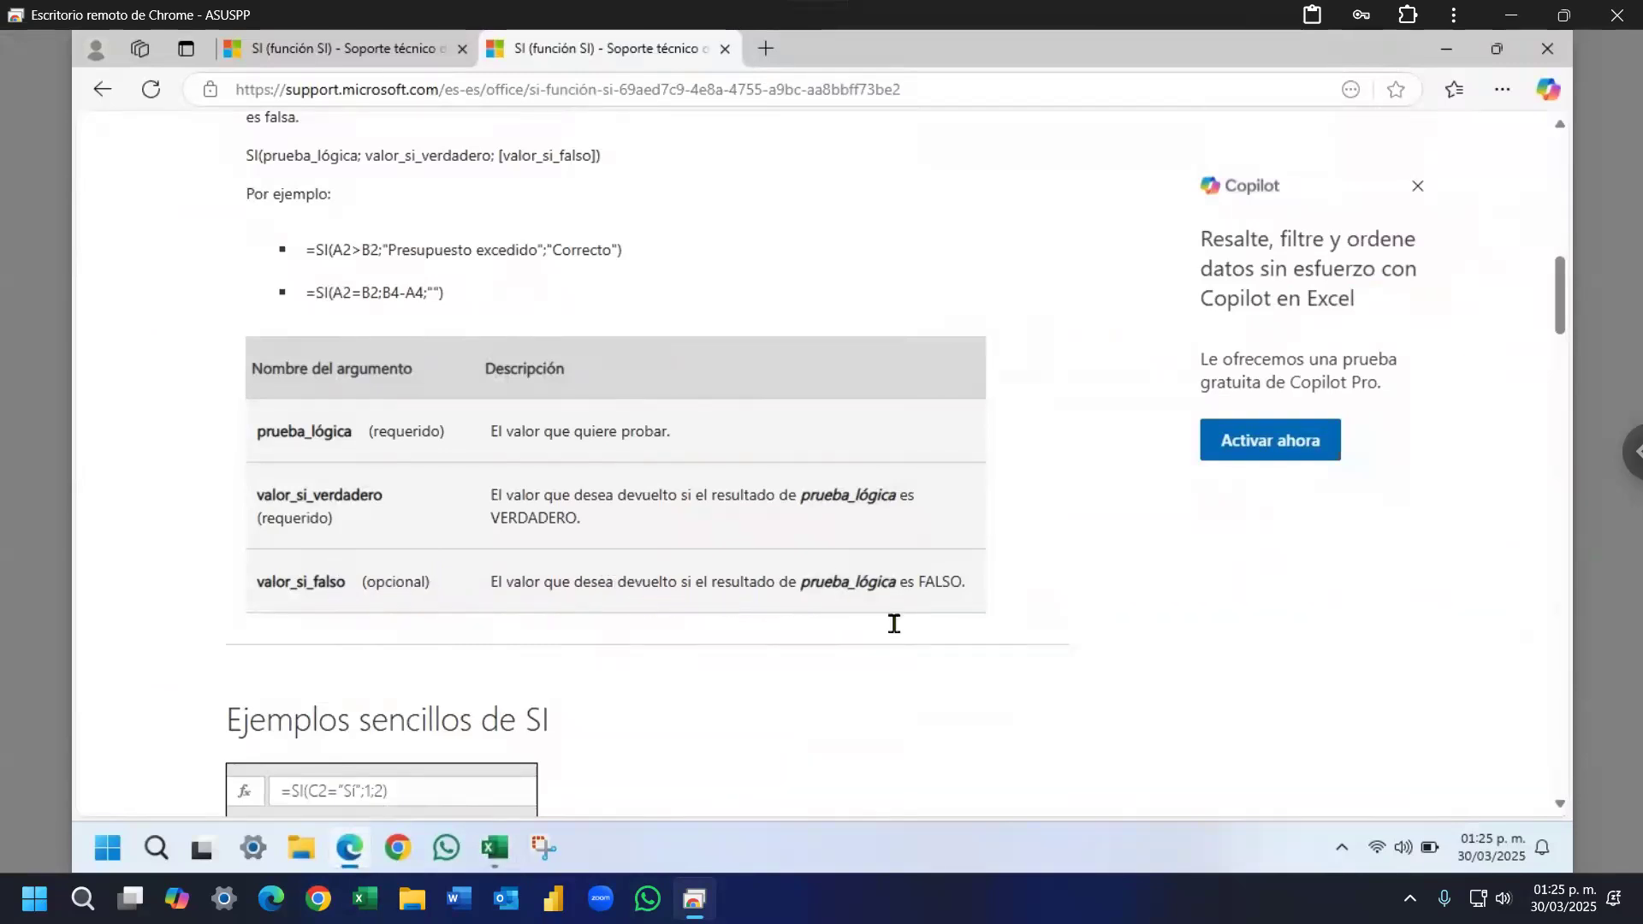
pyautogui.scroll(-2, 972, 356)
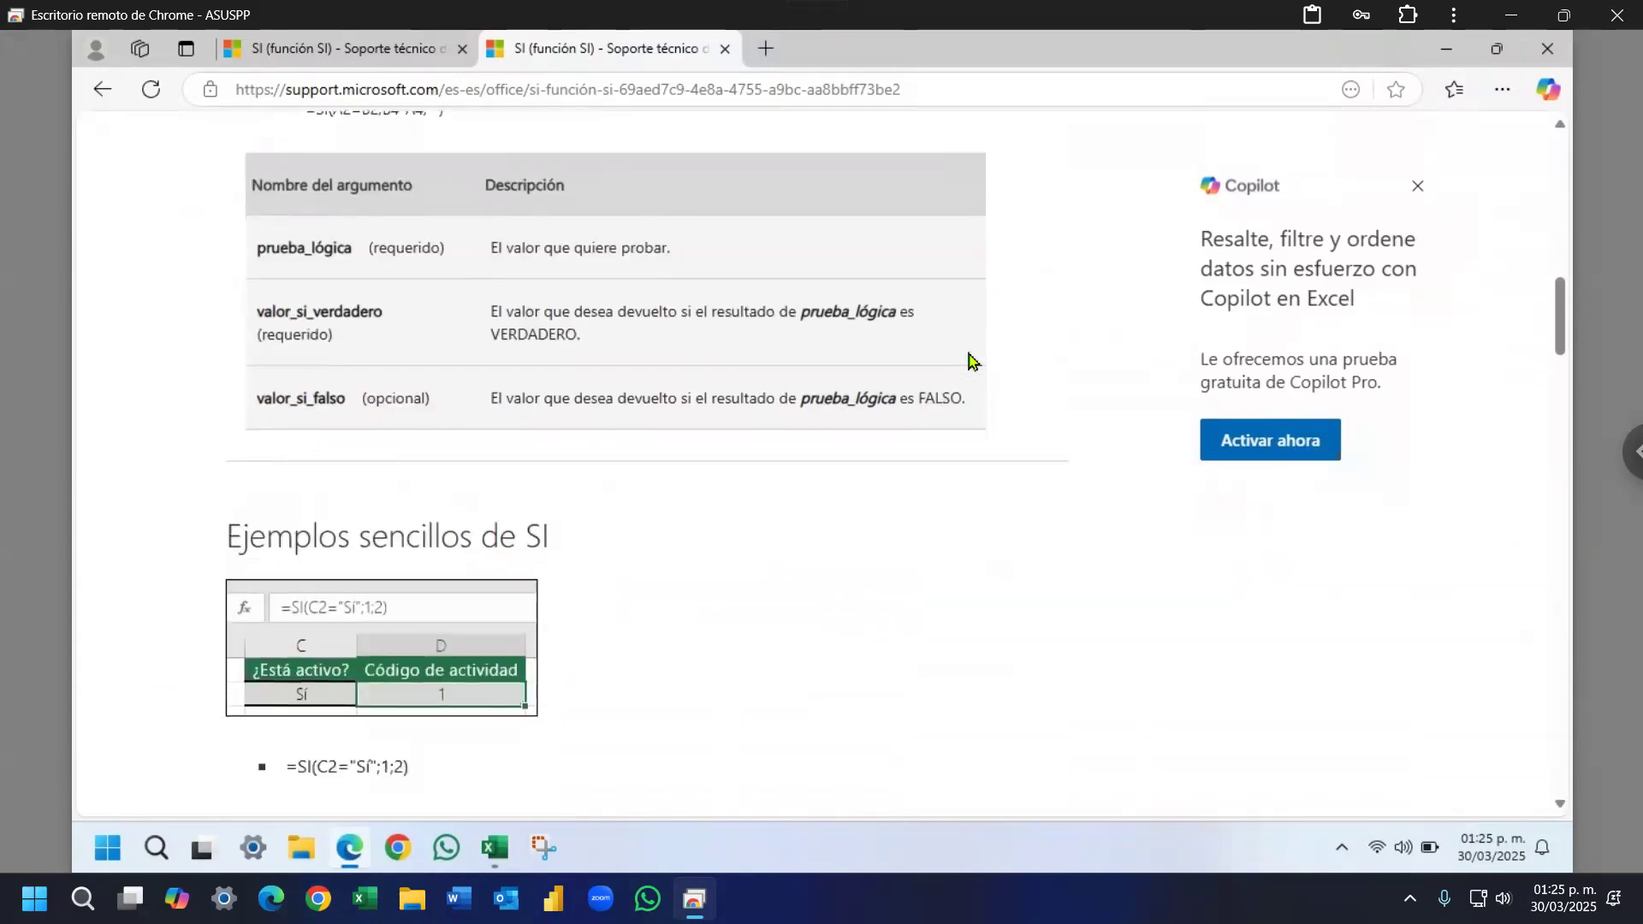
pyautogui.scroll(-2, 958, 364)
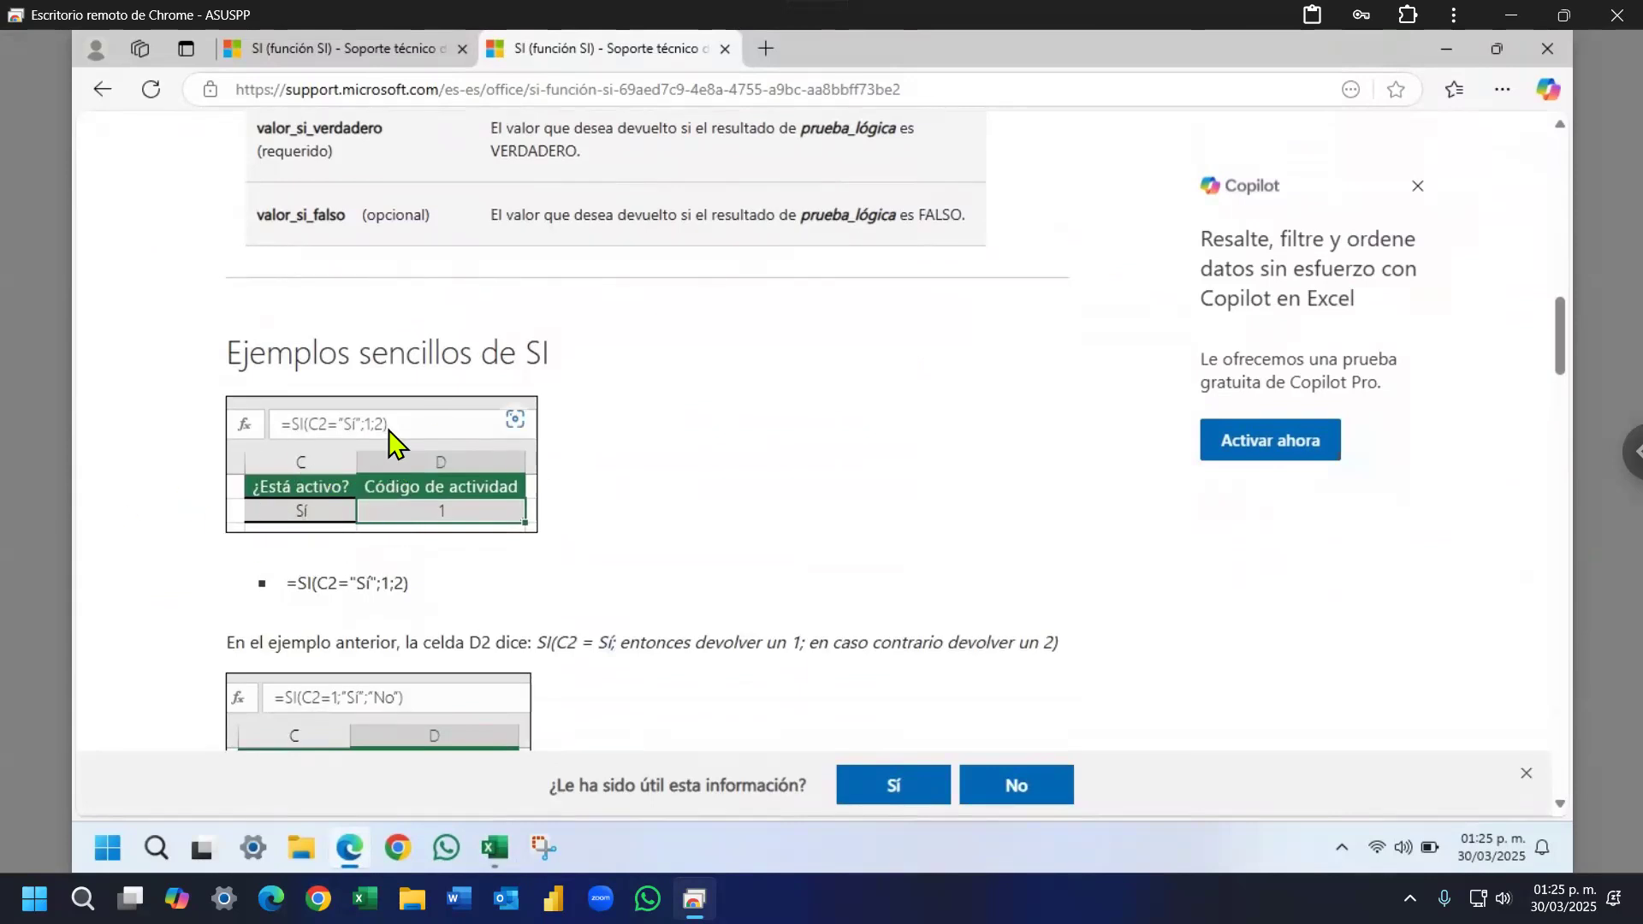
pyautogui.click(503, 849)
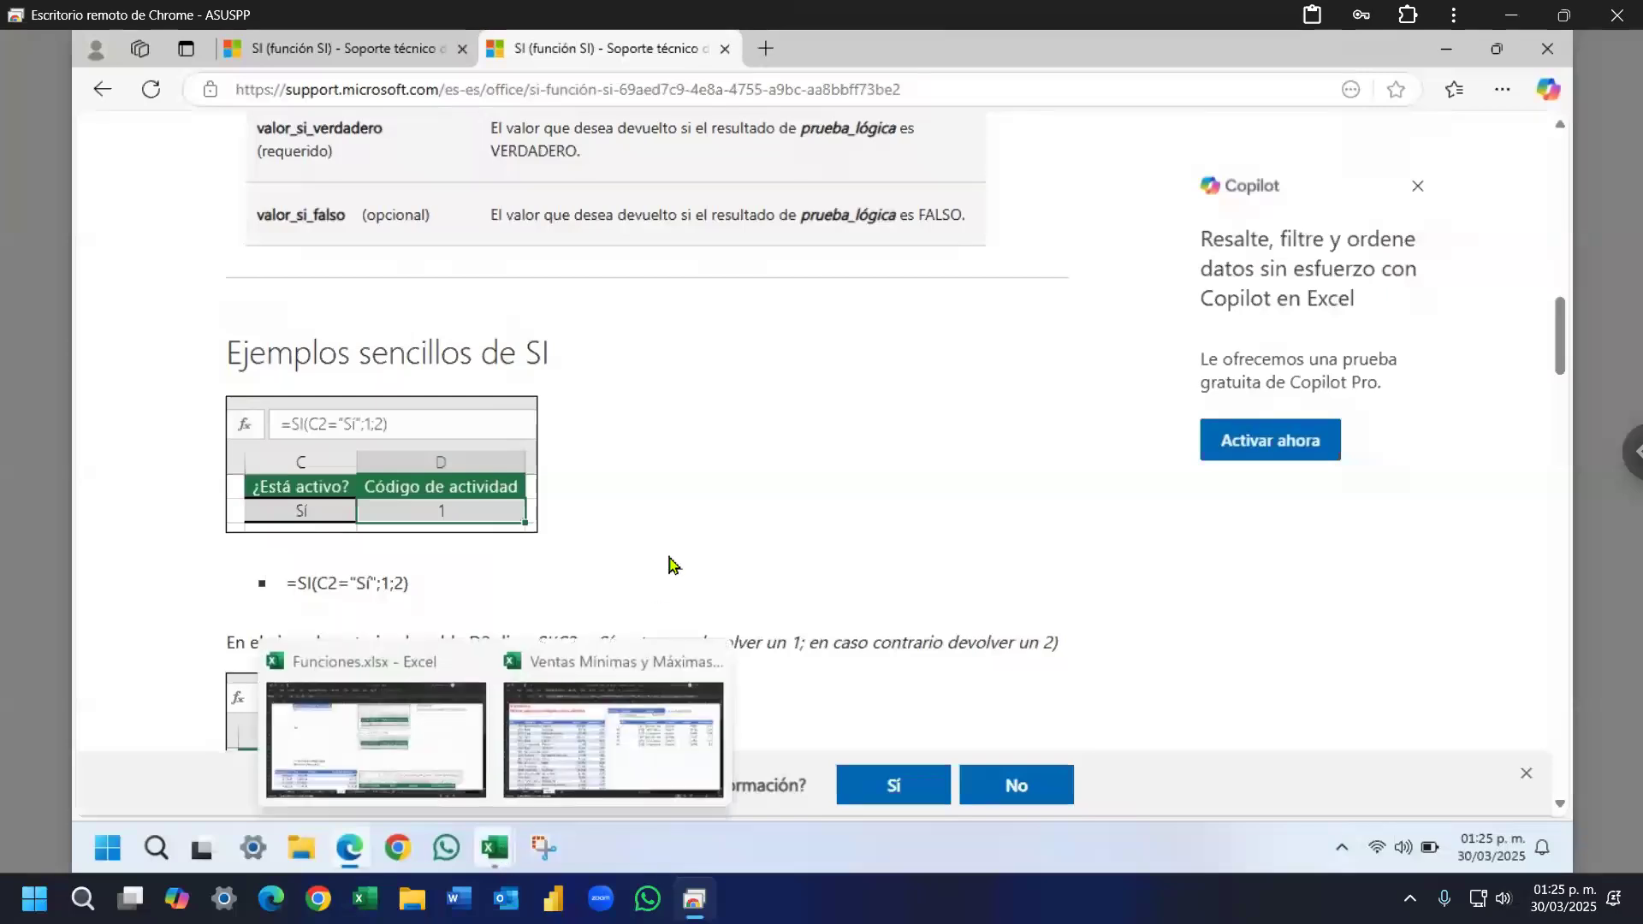
pyautogui.scroll(-1, 479, 513)
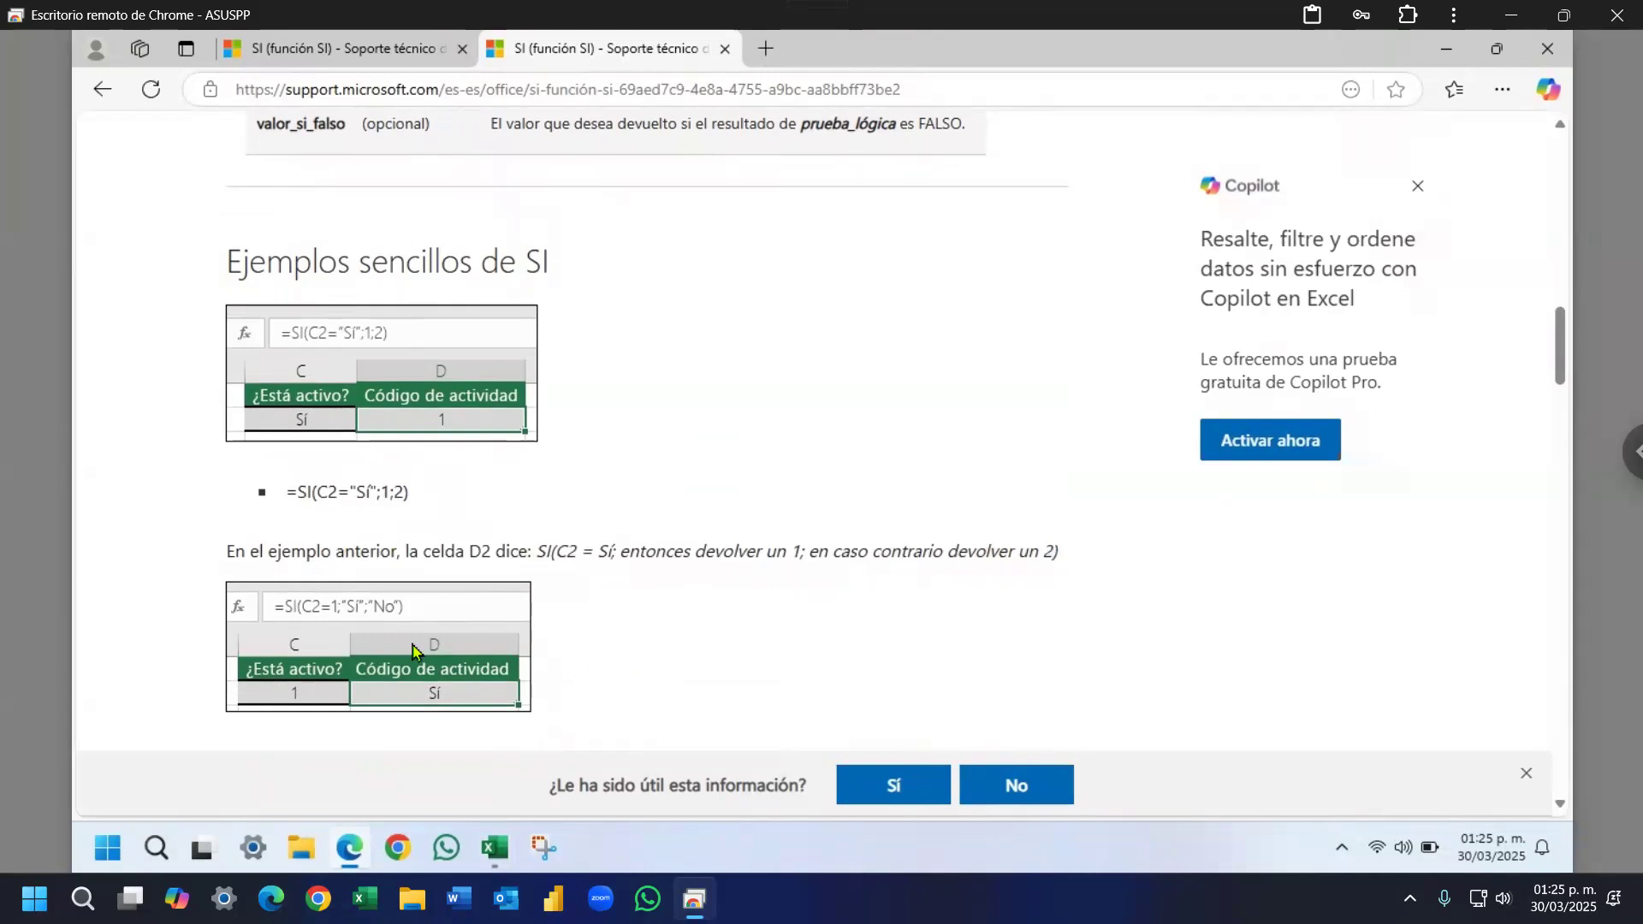
# Step: Switch back to Funciones.xlsx and enter =SI(C2="Sí",1,2) in cell D2 under Código de actividad
pyautogui.click(495, 847)
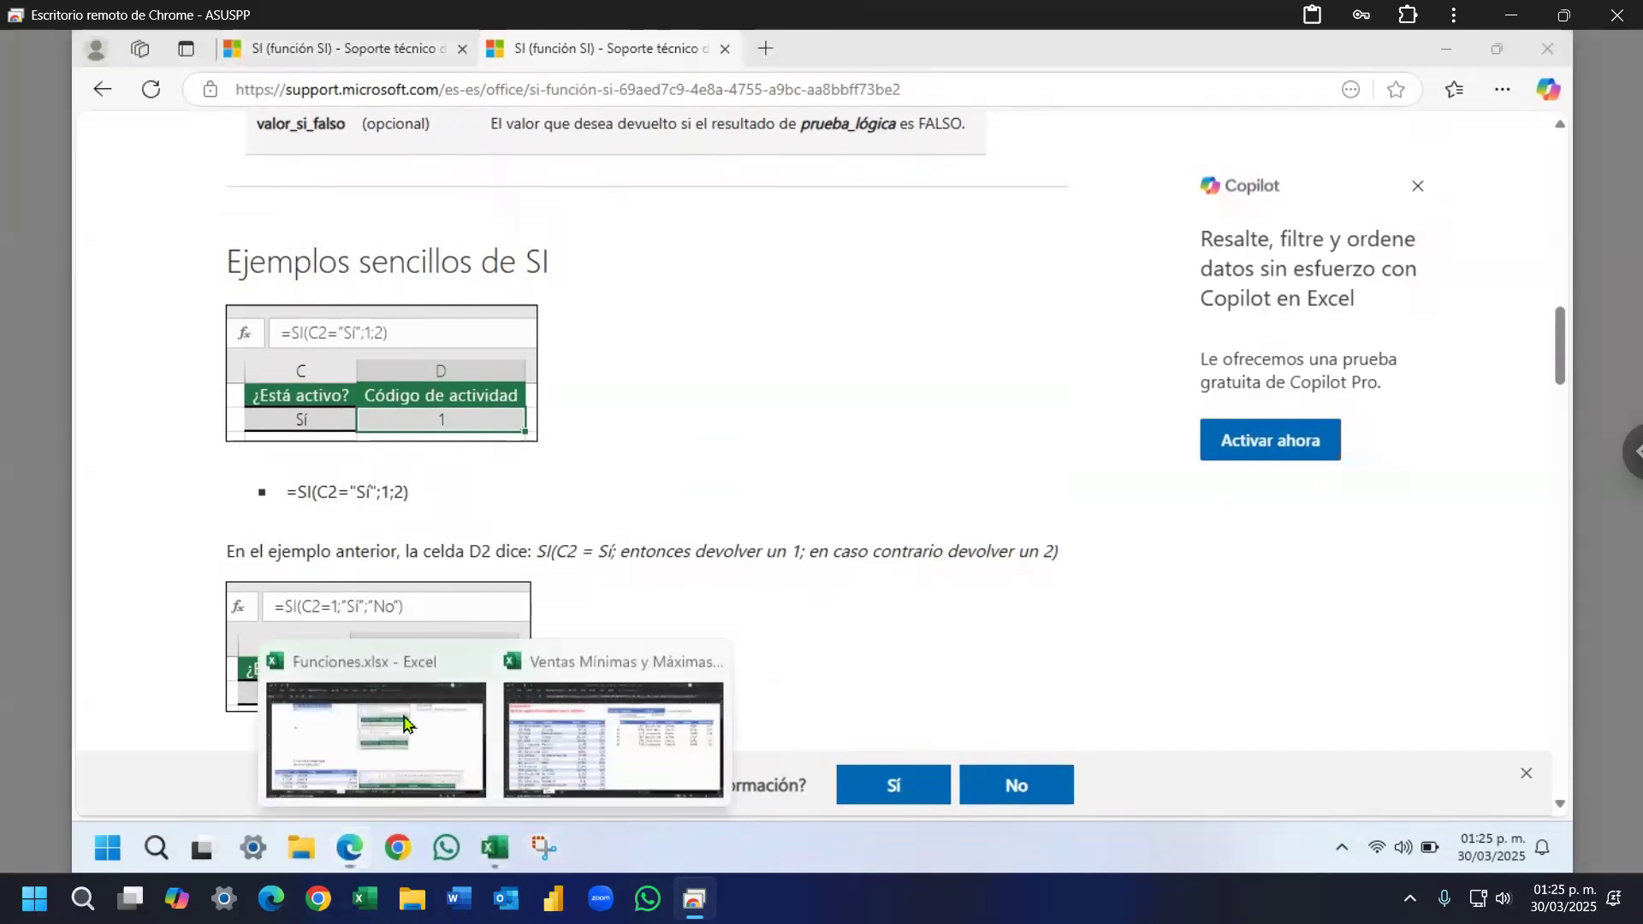
pyautogui.click(377, 737)
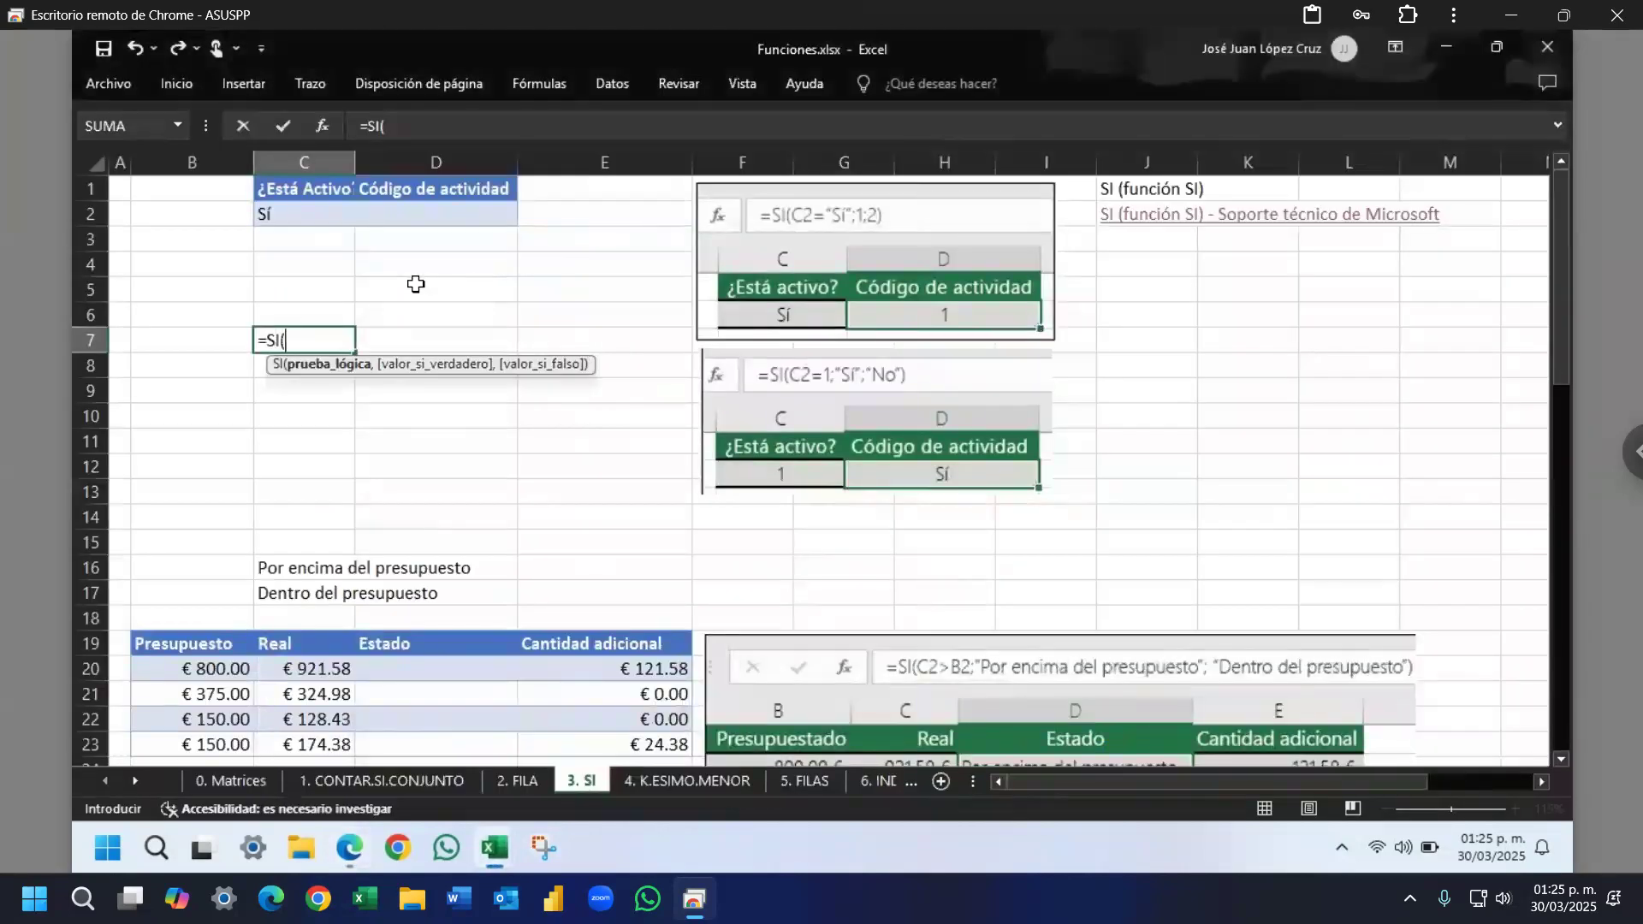
pyautogui.click(477, 213)
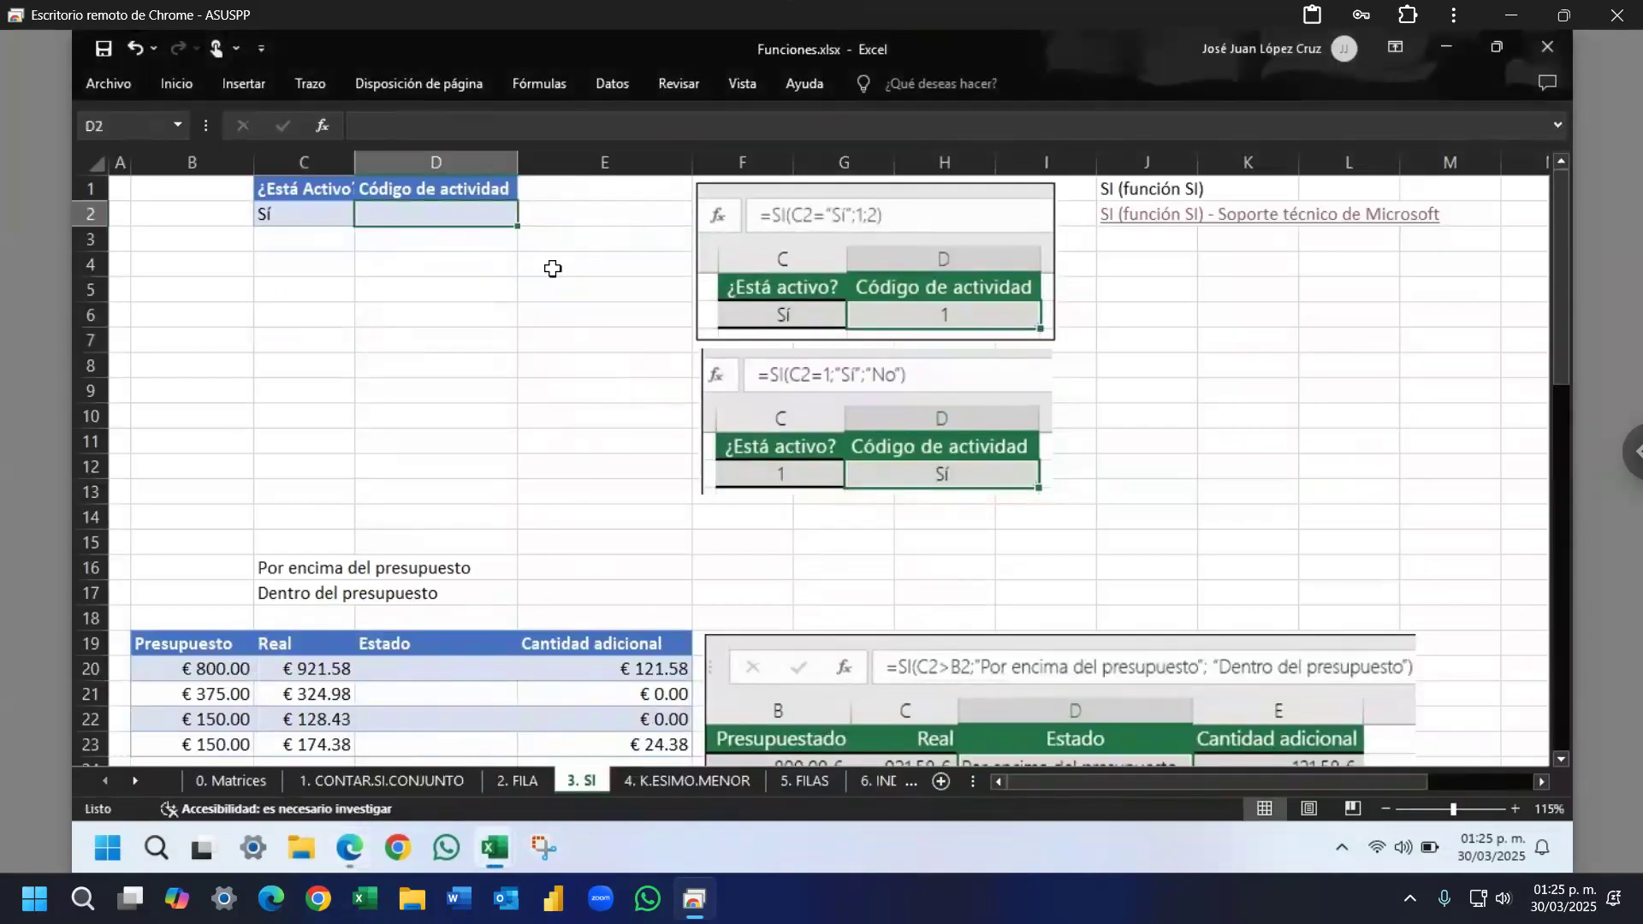
pyautogui.write('=SI(')
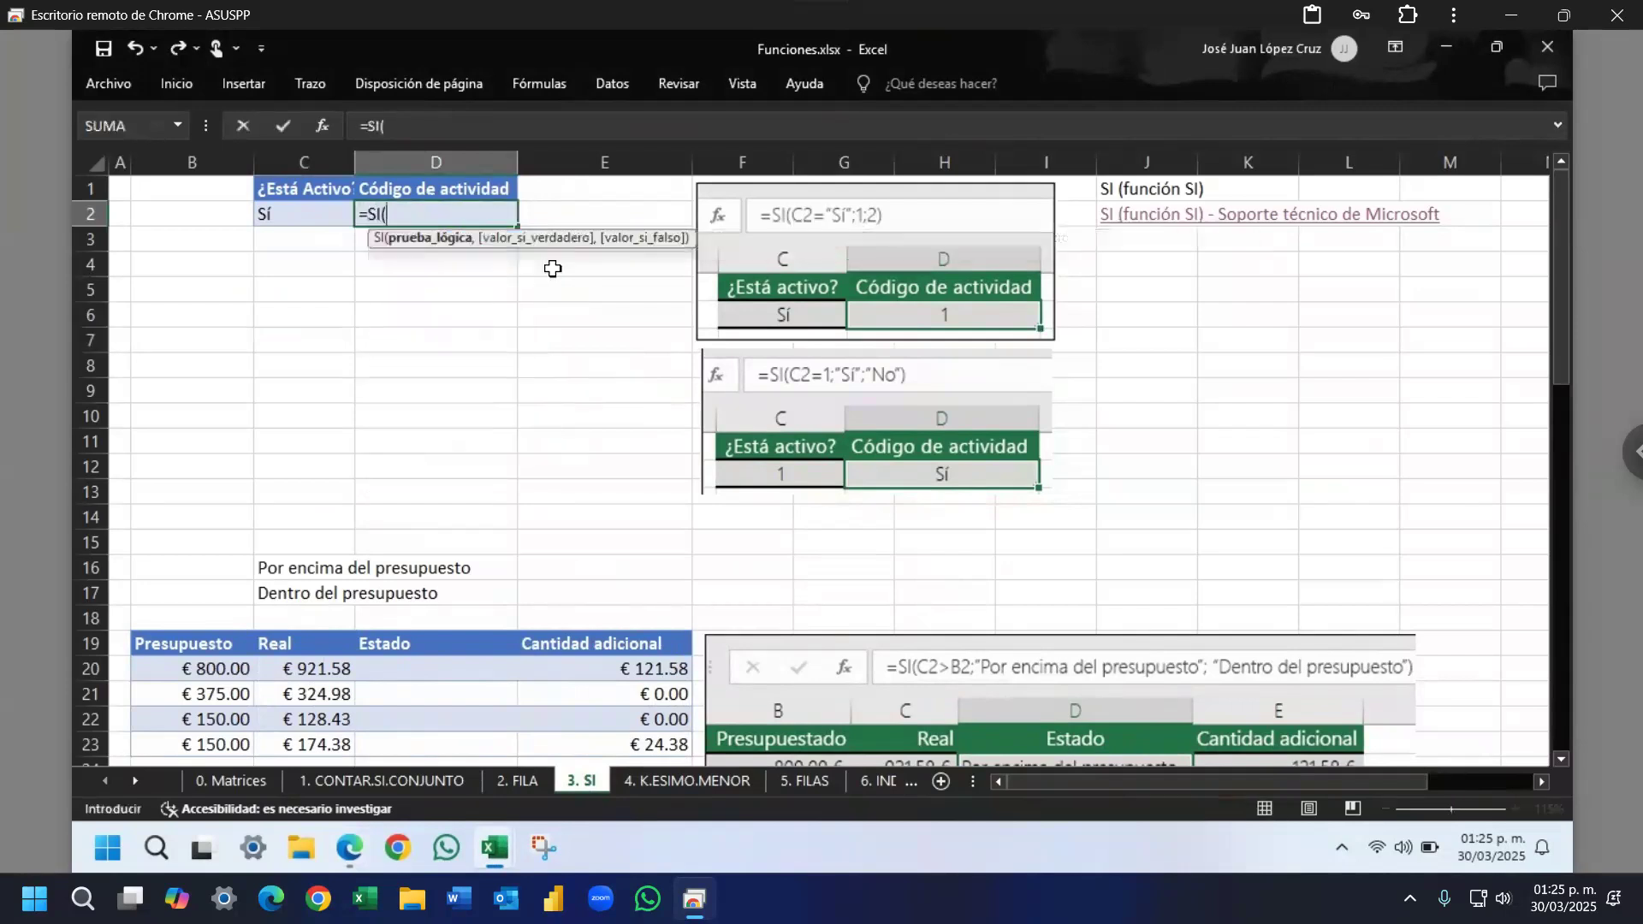
pyautogui.press('Left')
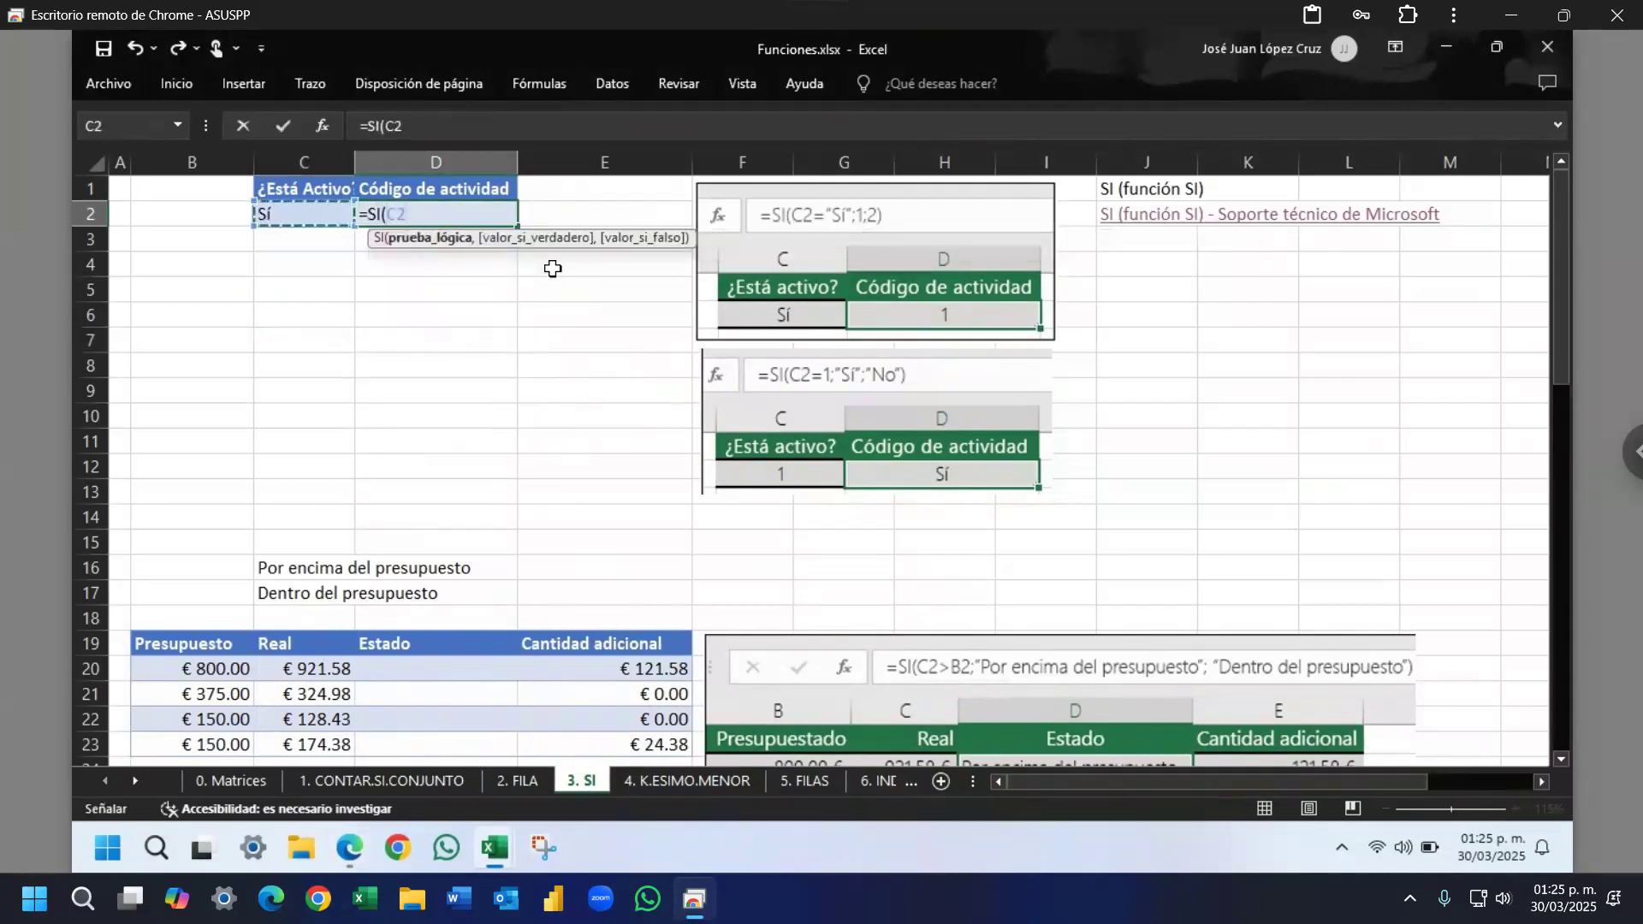
pyautogui.write('=')
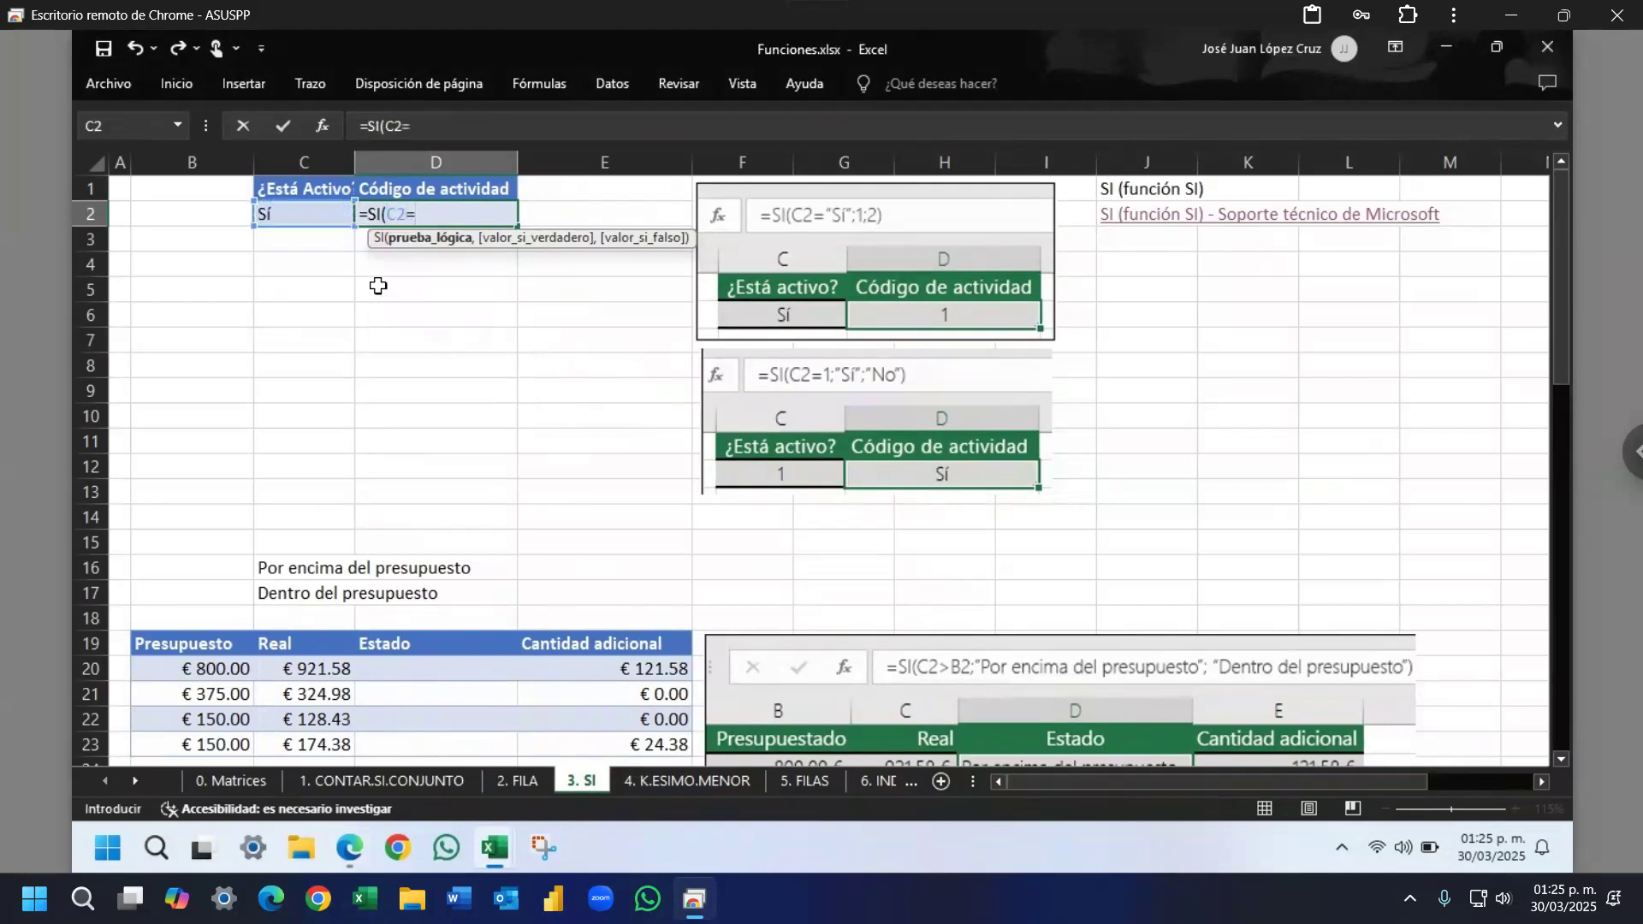
pyautogui.click(305, 215)
pyautogui.doubleClick(419, 211)
pyautogui.write('"Sí",1,2')
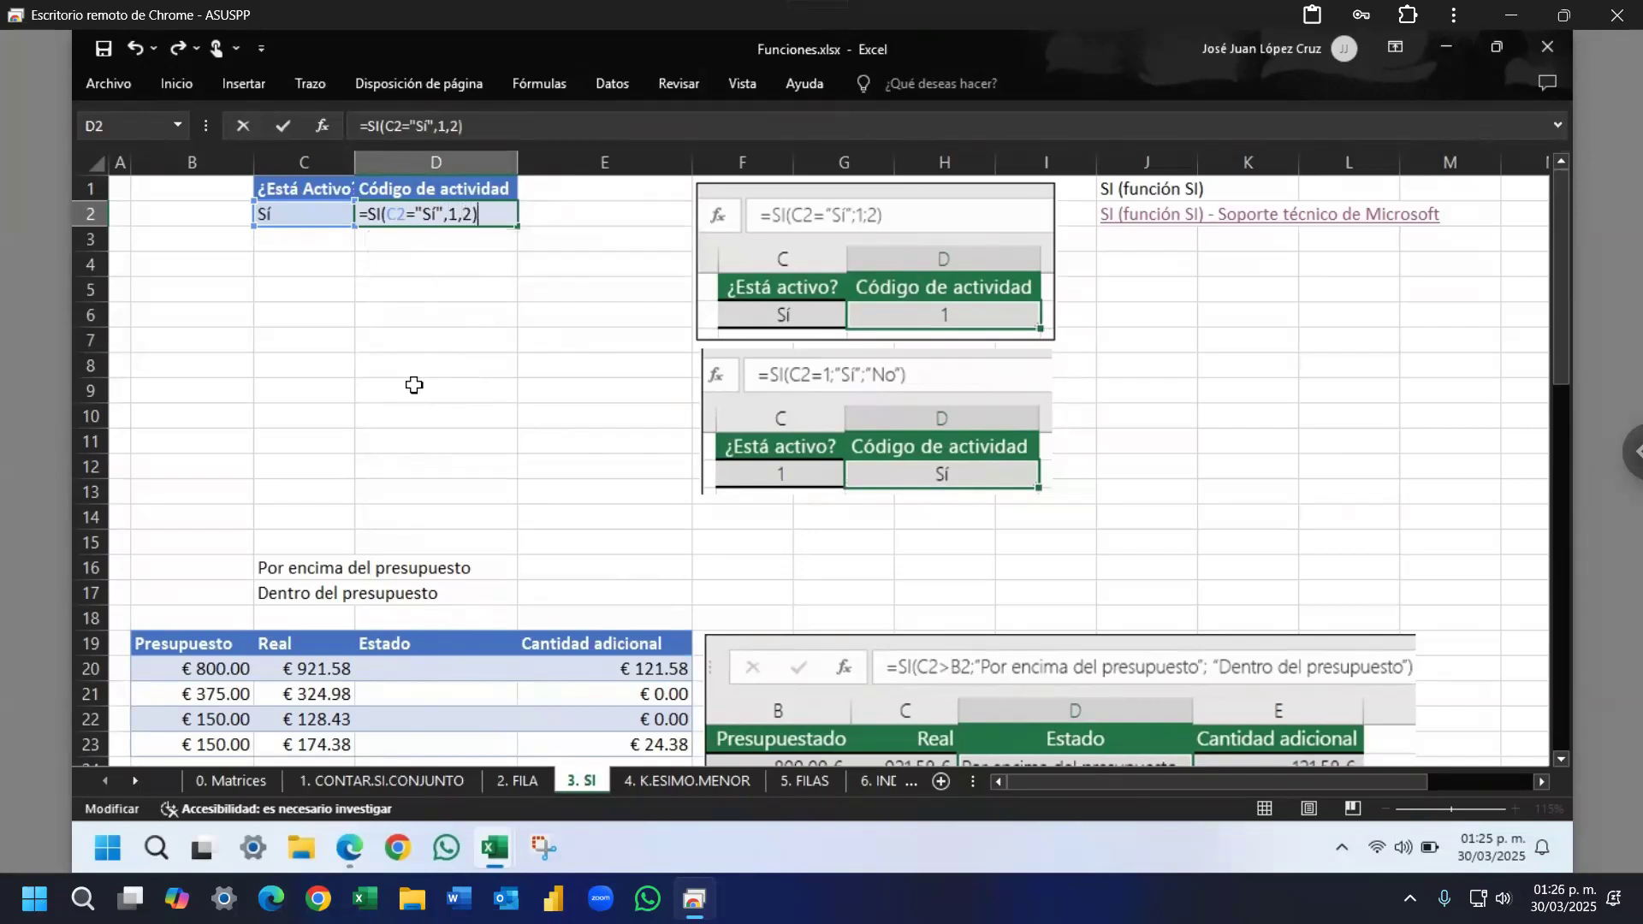
pyautogui.press('Return')
pyautogui.press('Up')
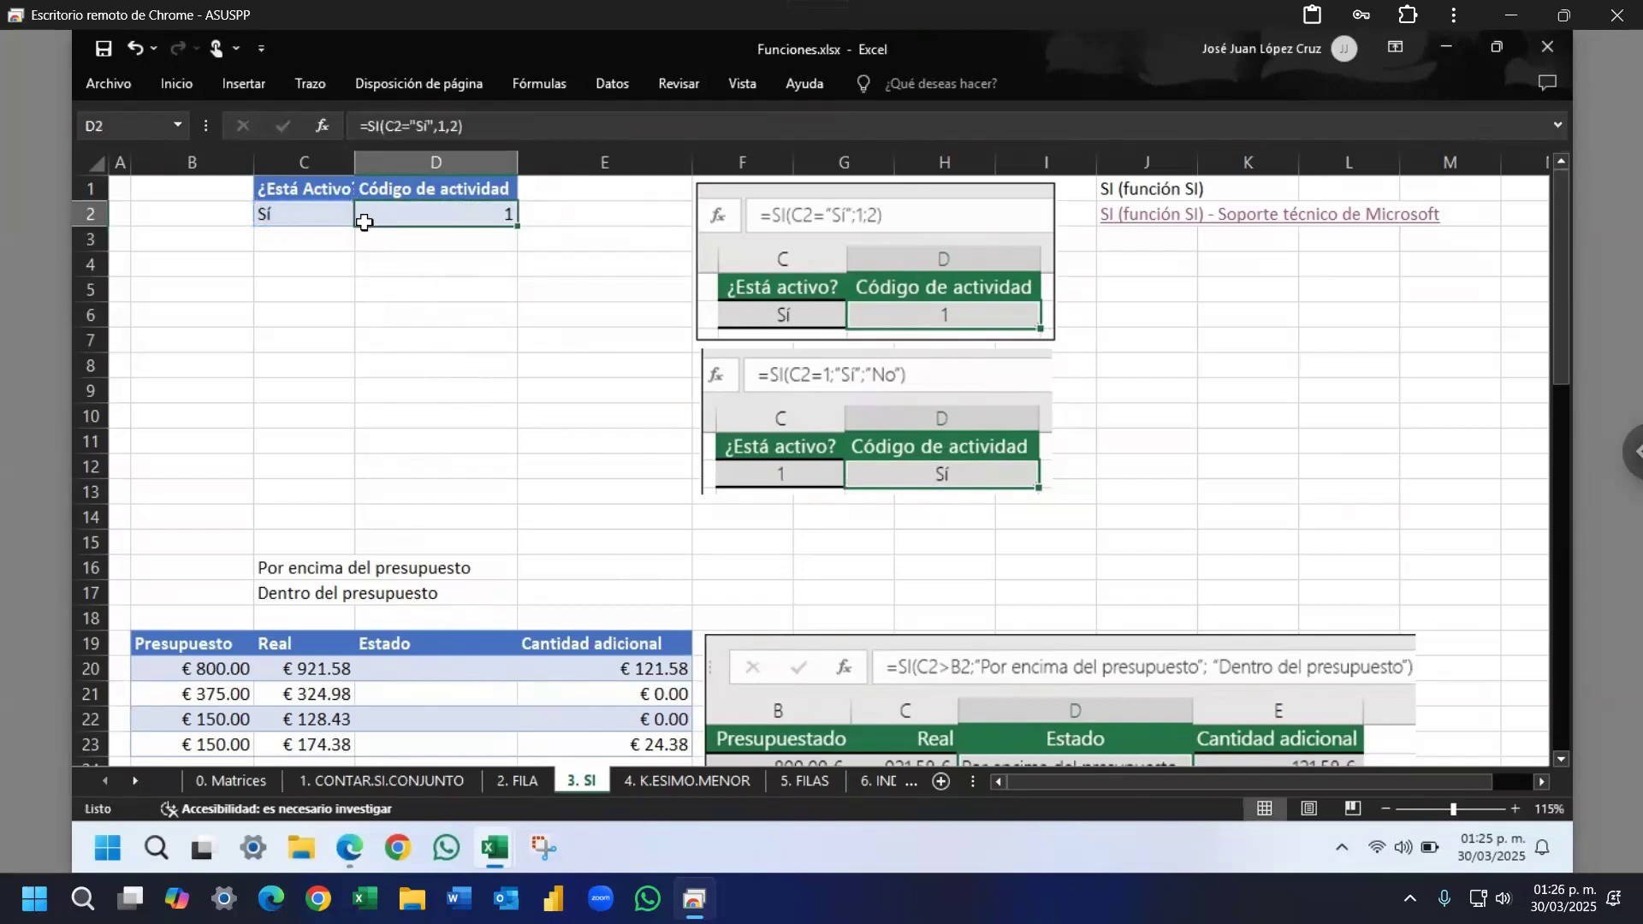
pyautogui.click(296, 213)
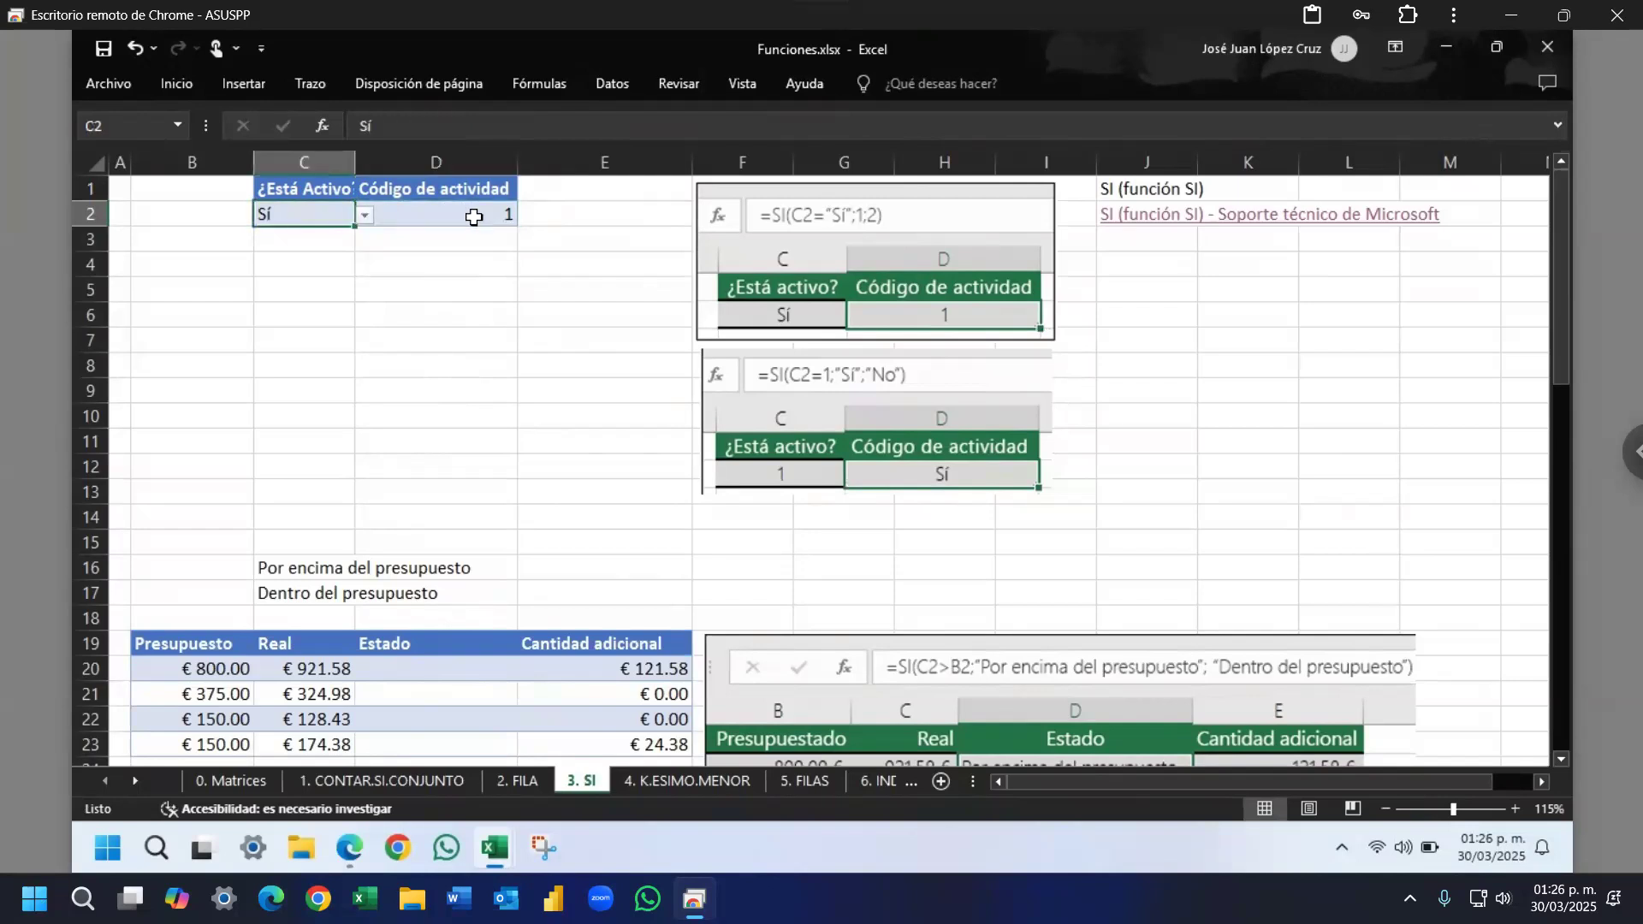
# Step: Test the D2 formula by switching C2 to No and back to Sí
pyautogui.click(415, 216)
pyautogui.click(351, 215)
pyautogui.click(366, 216)
pyautogui.click(280, 253)
pyautogui.click(364, 217)
pyautogui.click(318, 237)
pyautogui.click(468, 211)
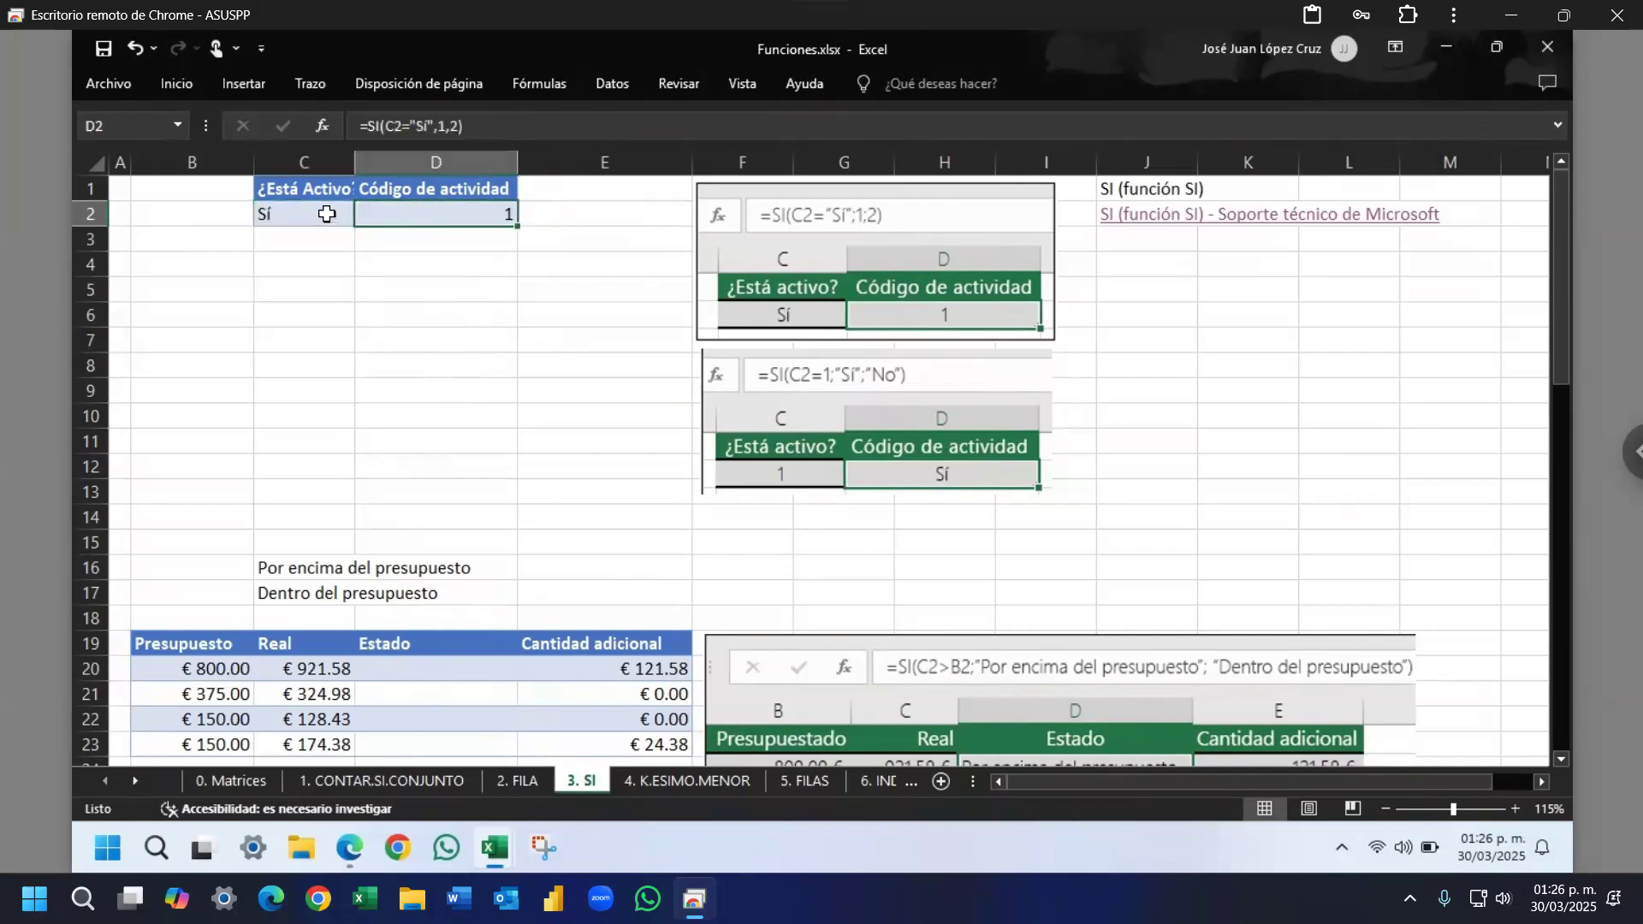
# Step: Examine the prueba_lógica and valor_si_verdadero arguments of the SI formula in D2 with C2 set to Sí
pyautogui.doubleClick(438, 213)
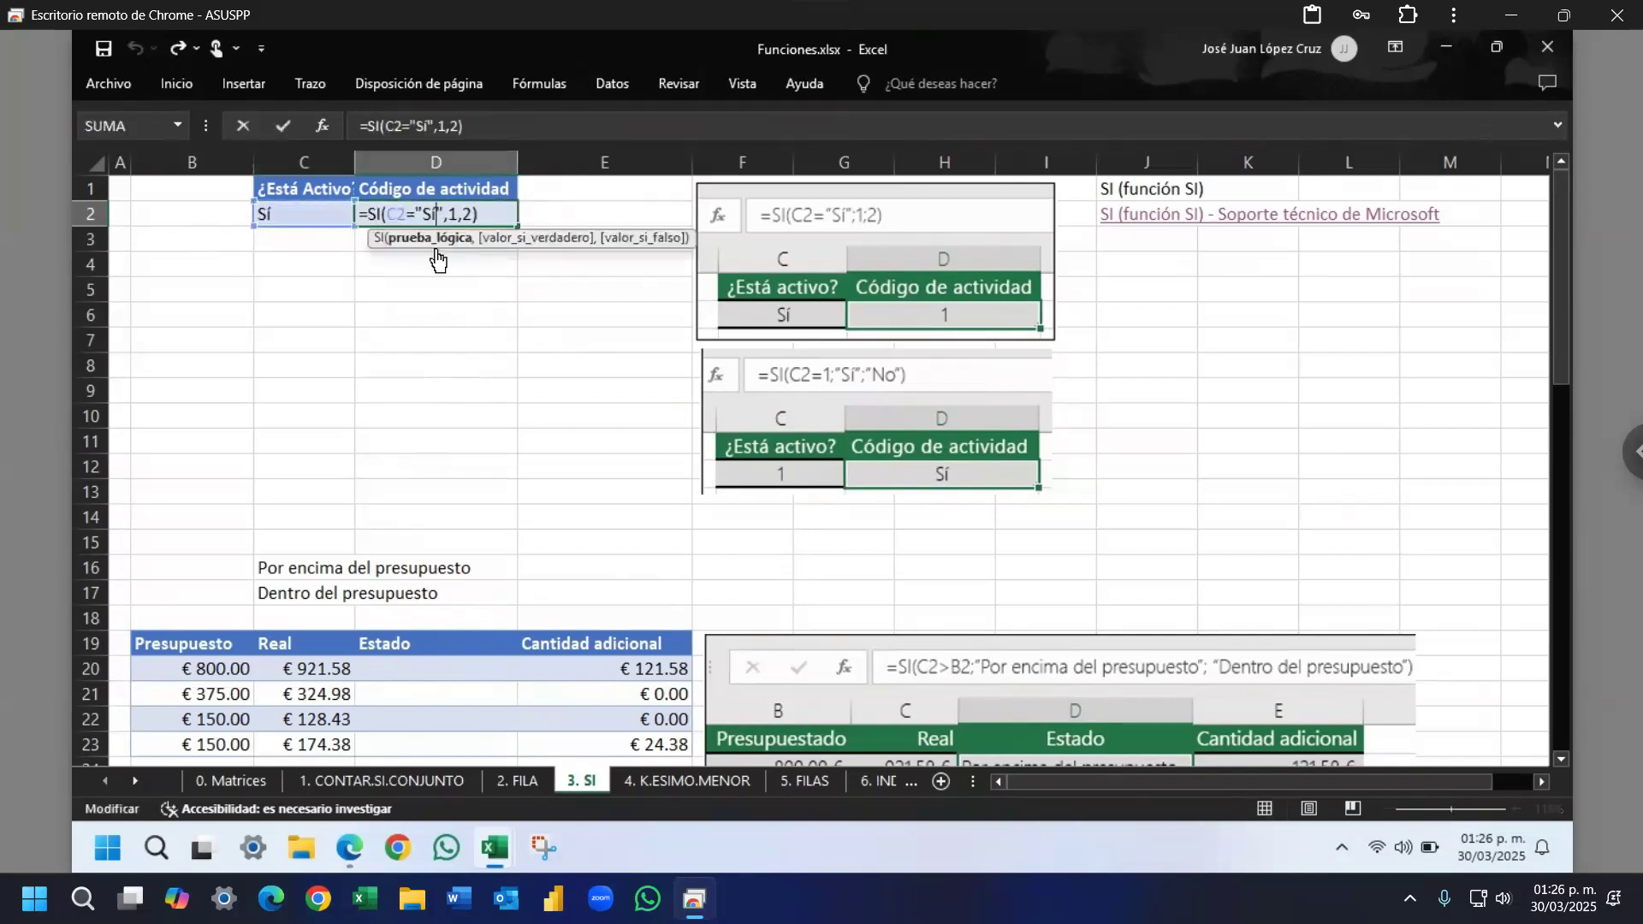
pyautogui.click(429, 243)
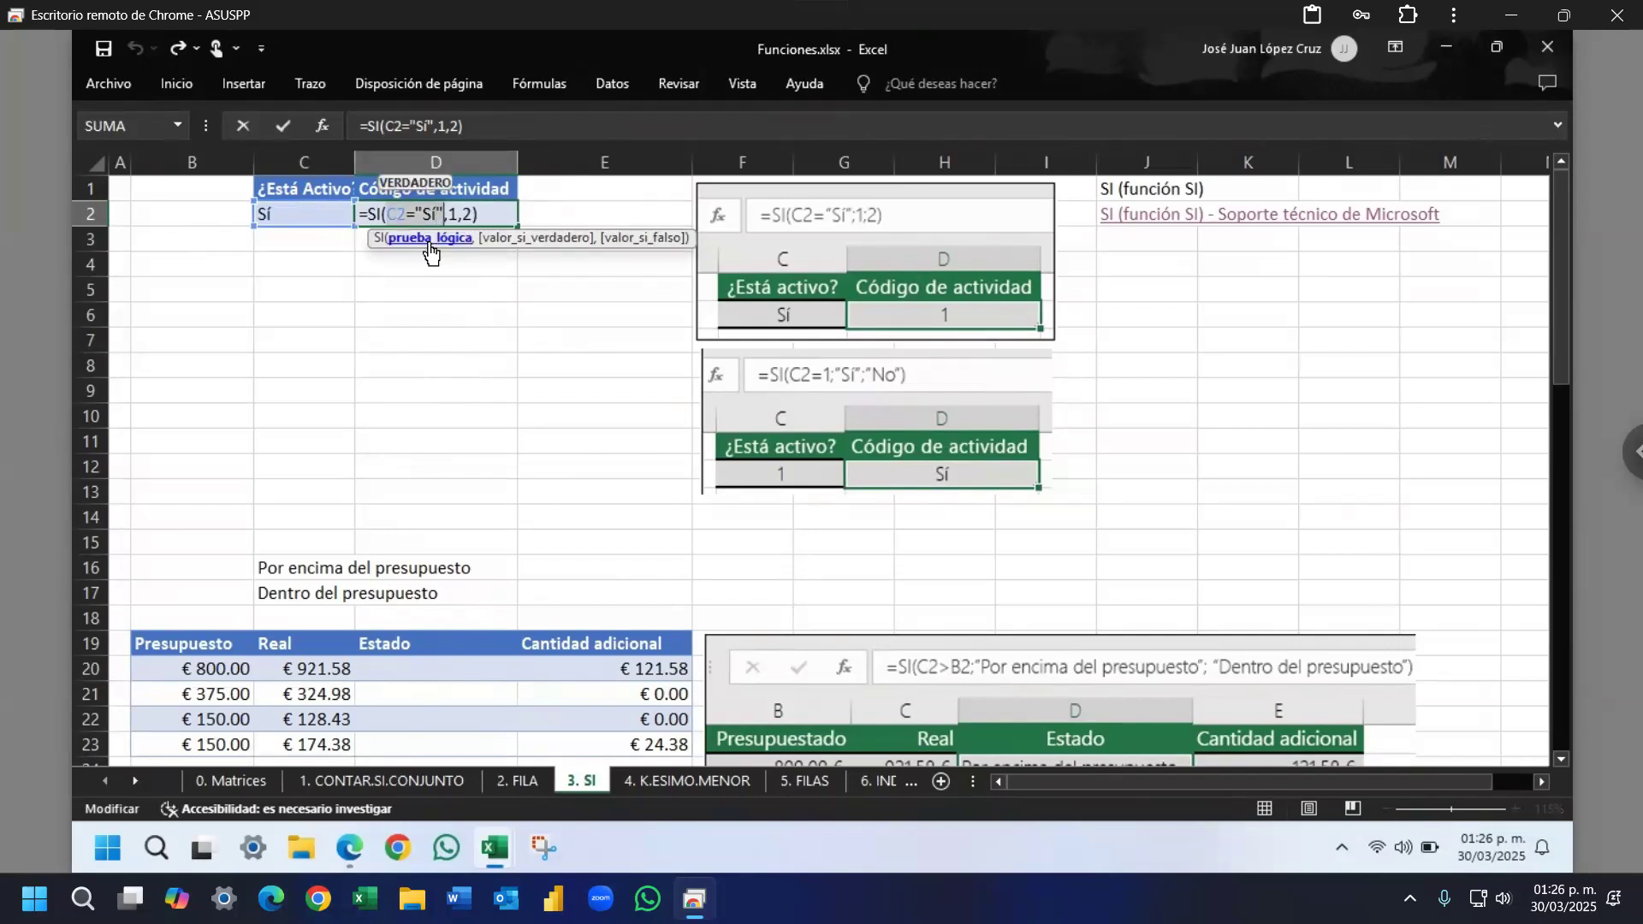
pyautogui.click(518, 243)
pyautogui.press('Return')
# Step: Set C2 to No and examine the prueba_lógica argument of the SI formula in D2, leaving the formula as it is
pyautogui.click(326, 212)
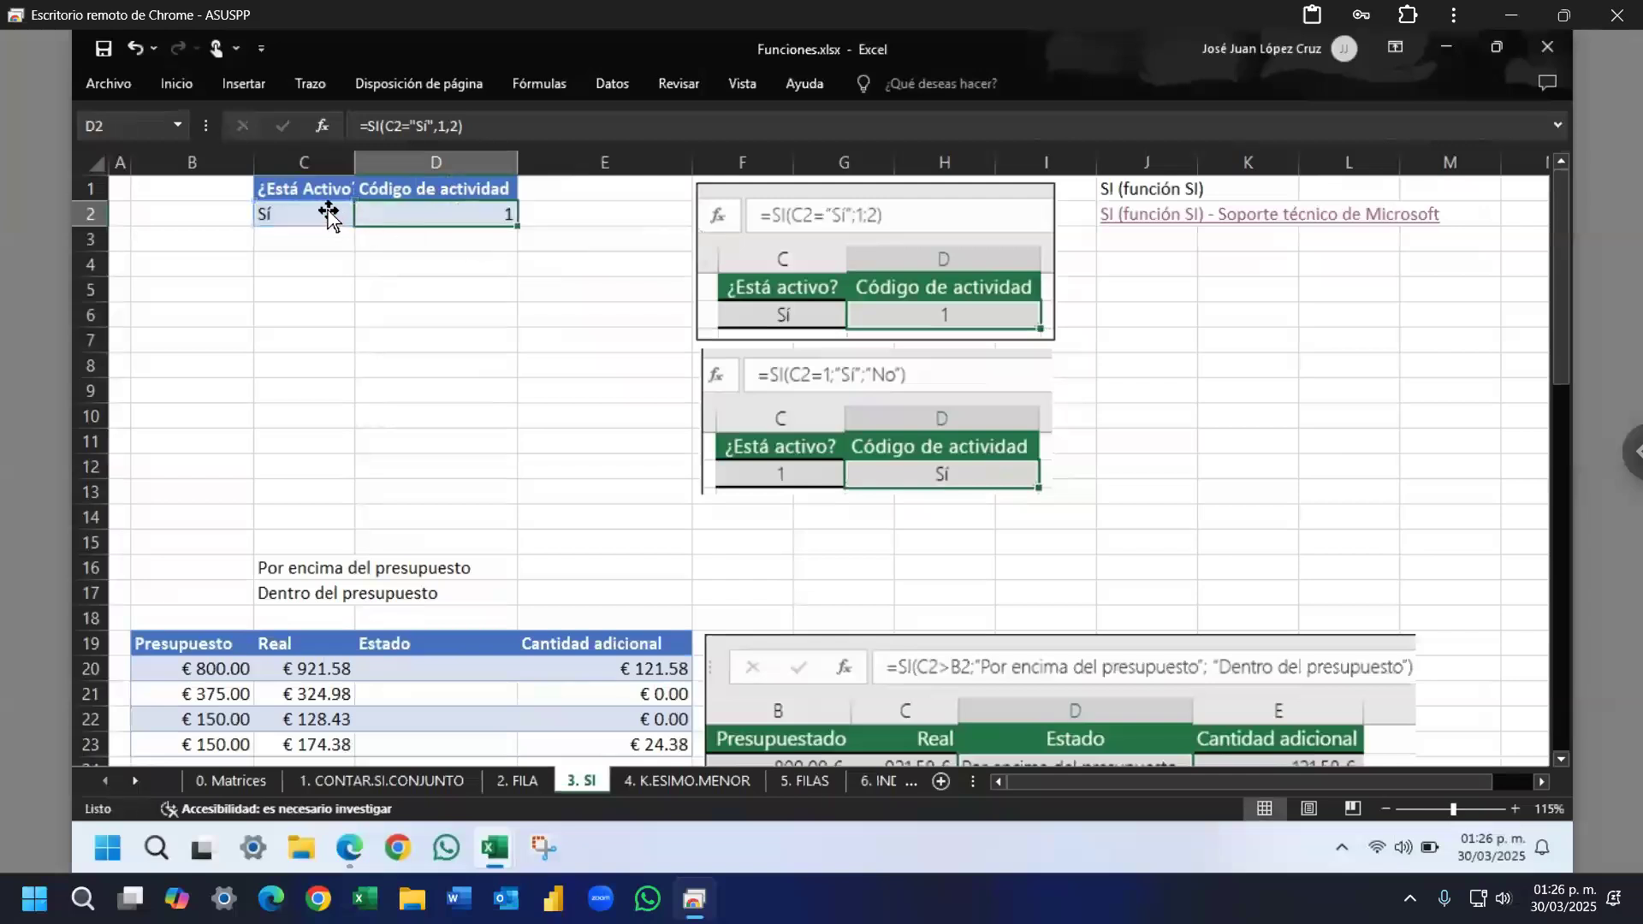
pyautogui.click(366, 218)
pyautogui.click(326, 256)
pyautogui.doubleClick(433, 211)
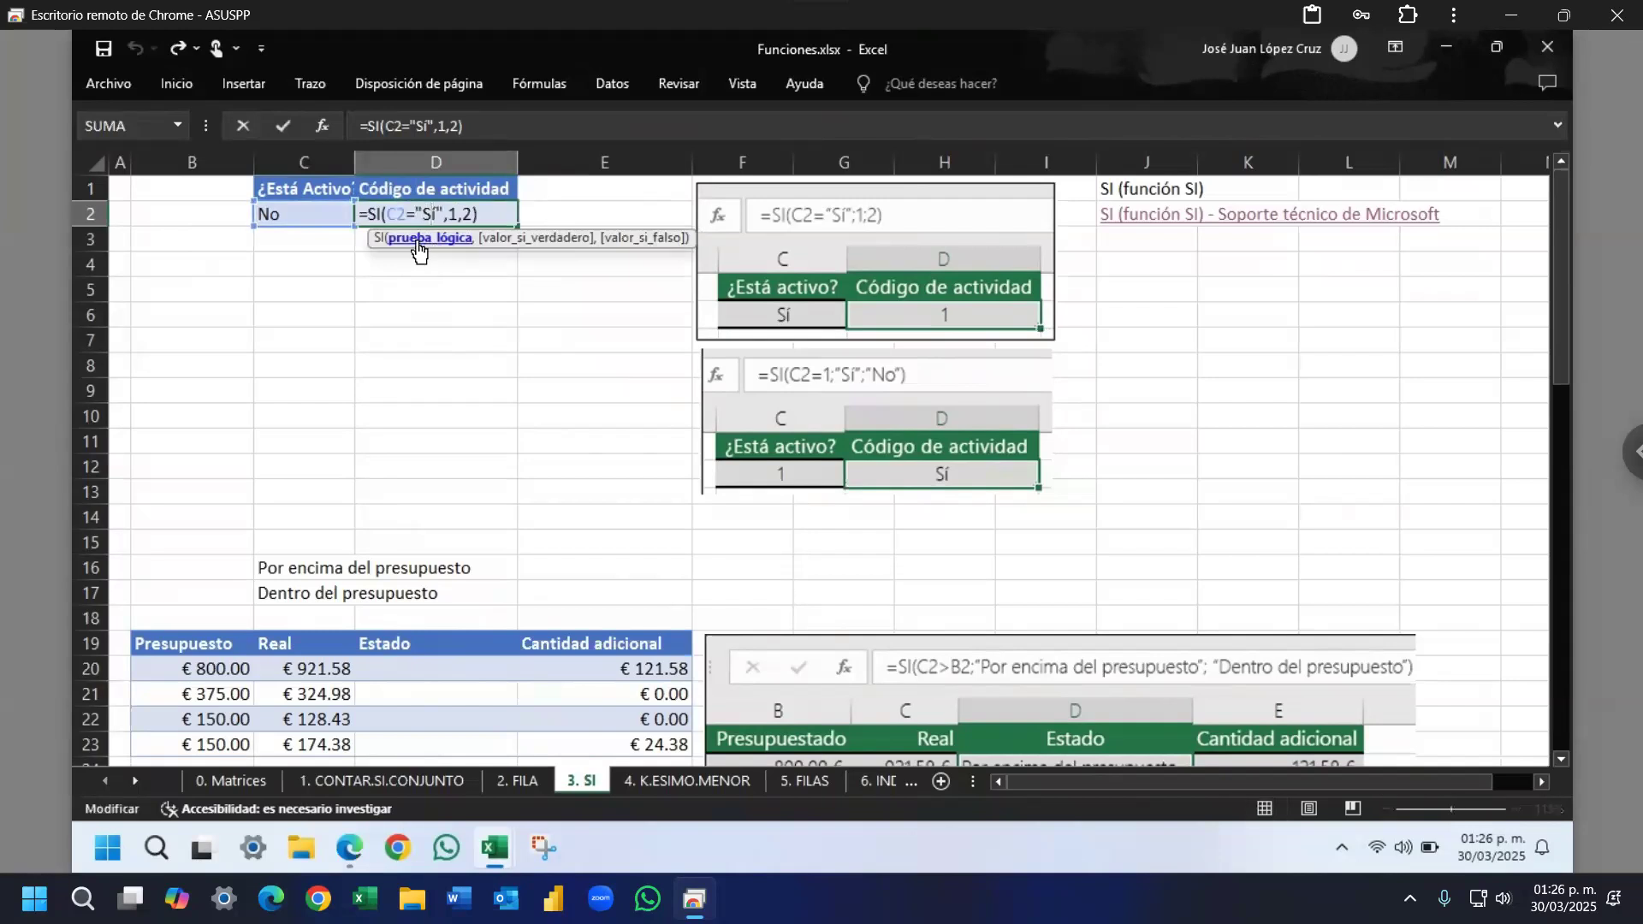
pyautogui.click(417, 240)
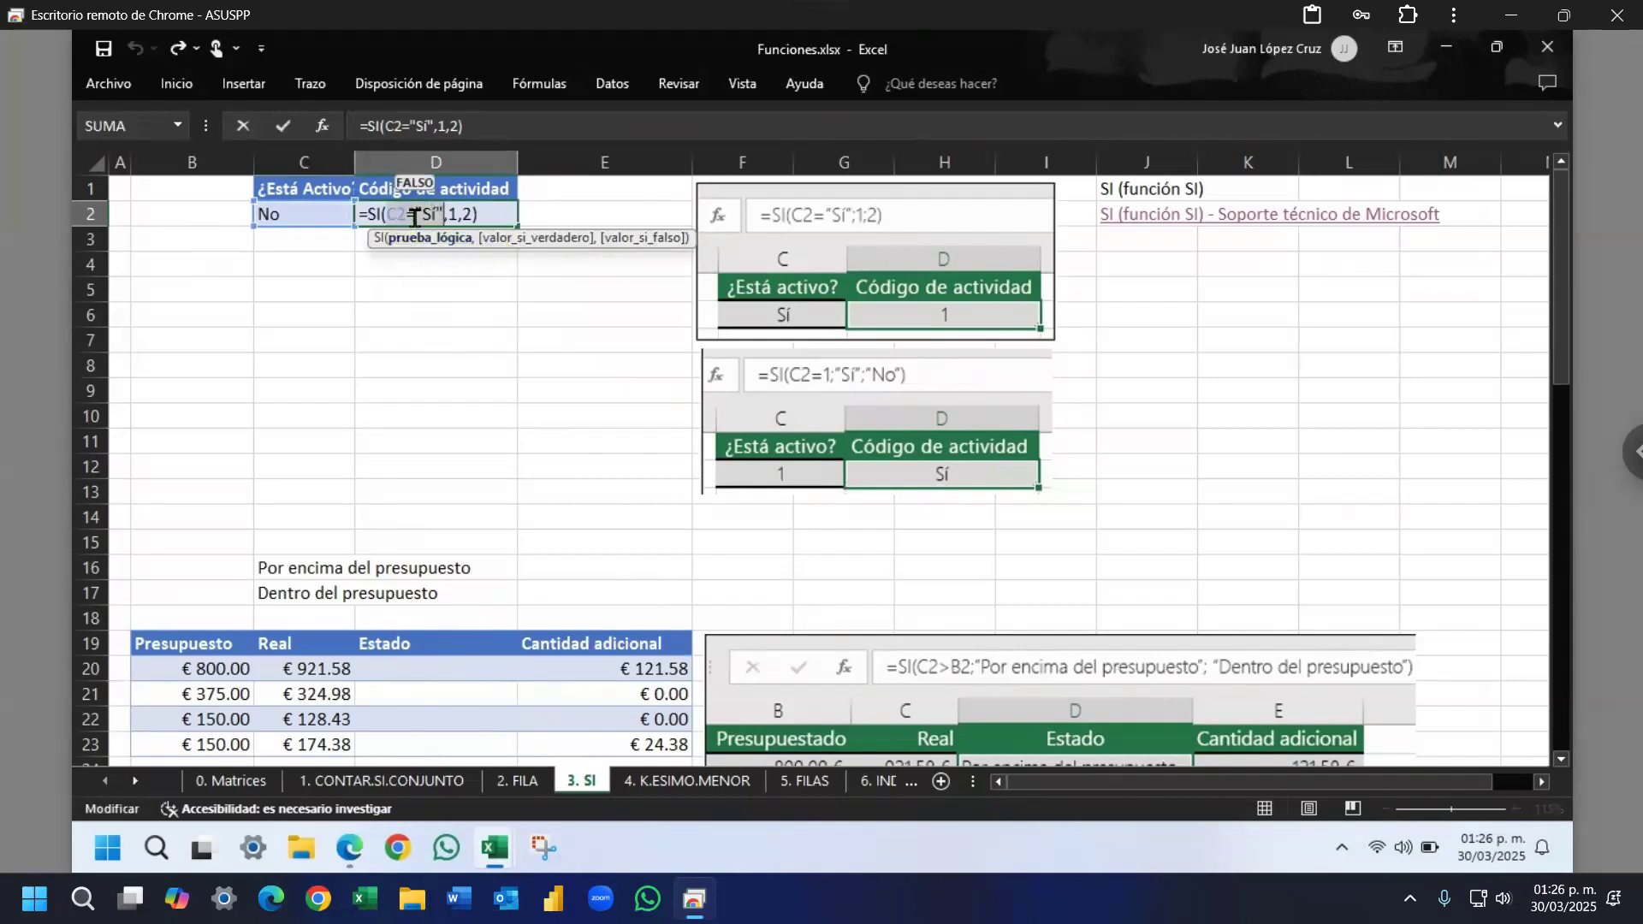
pyautogui.press('Escape')
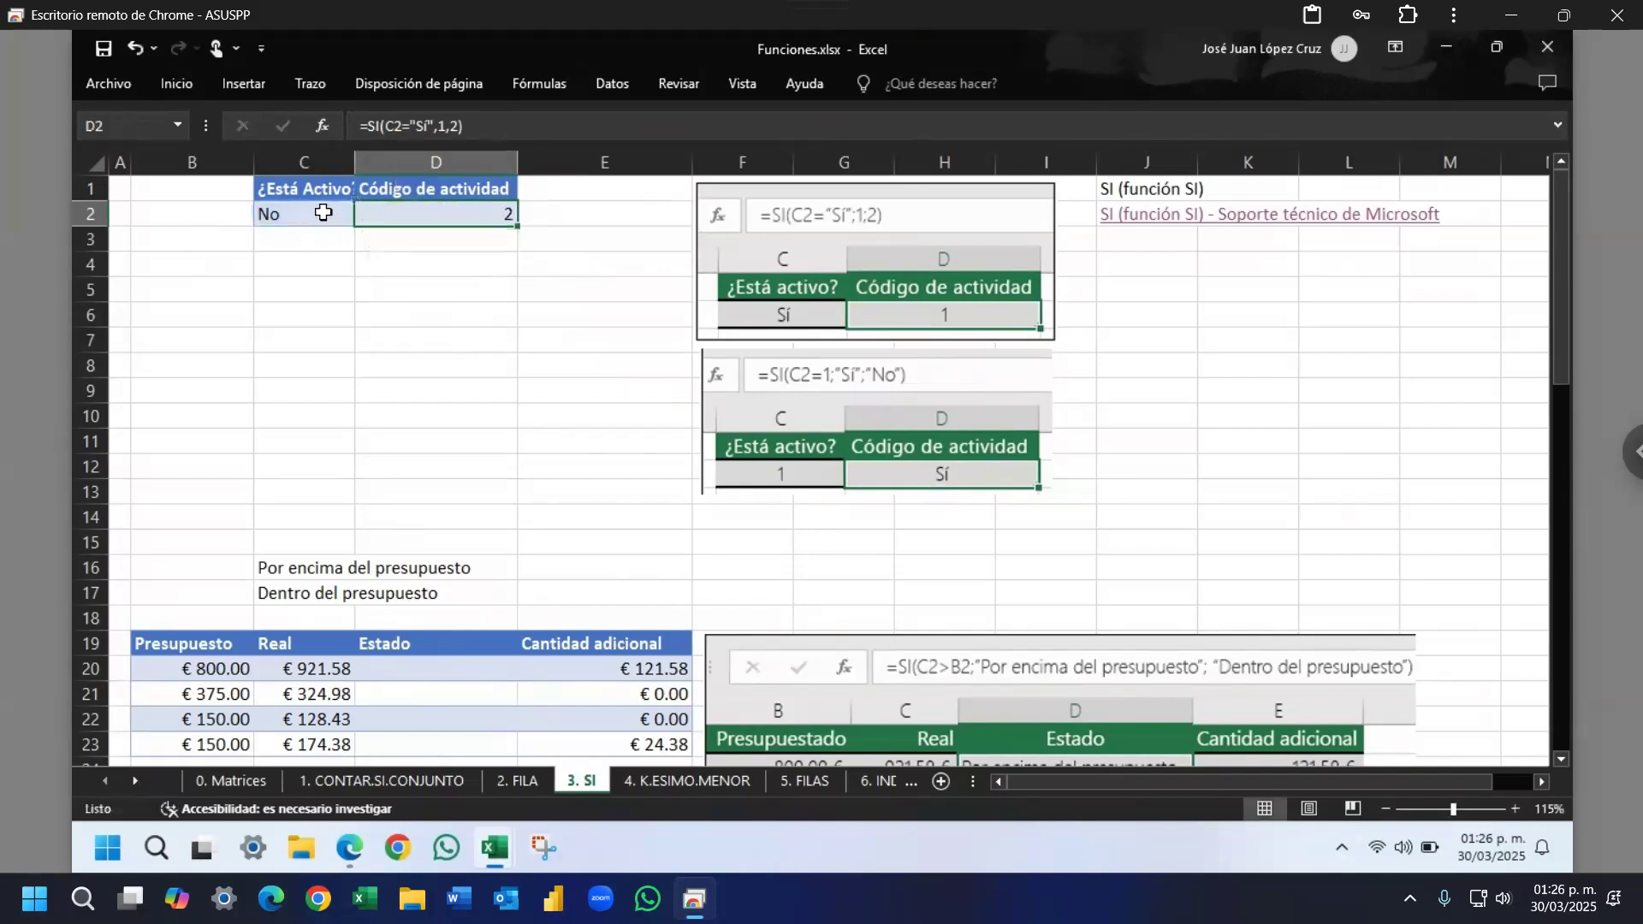
# Step: Test the D2 formula with the numeric option 1 in C2 and set C2 back to Sí
pyautogui.click(344, 219)
pyautogui.click(366, 217)
pyautogui.click(340, 268)
pyautogui.click(367, 215)
pyautogui.click(308, 285)
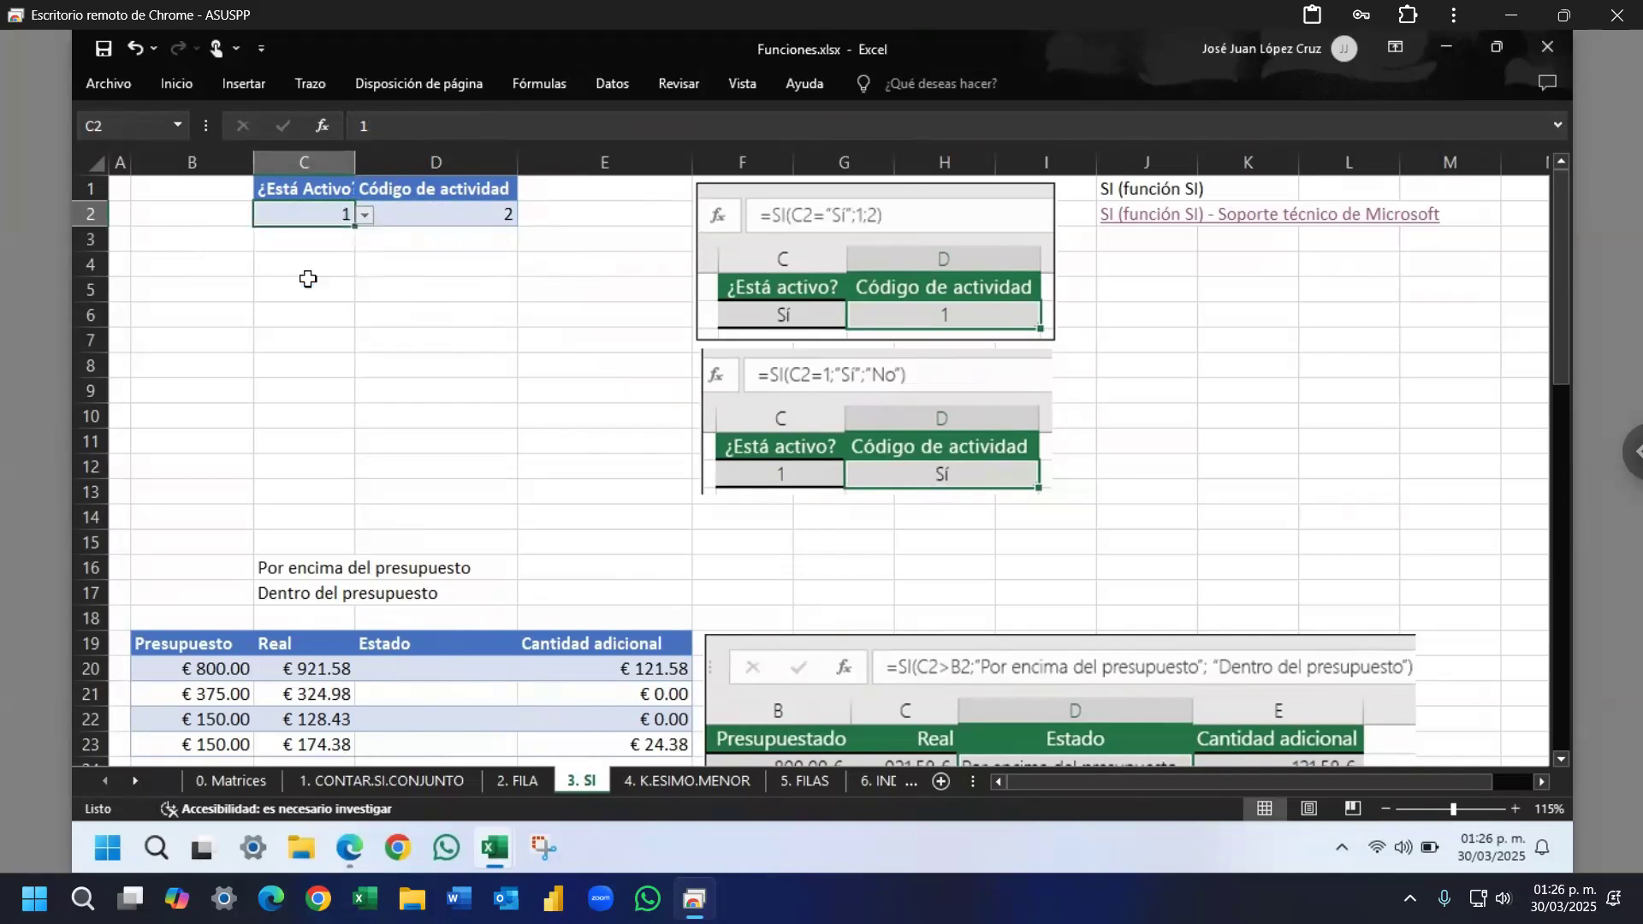
pyautogui.click(368, 216)
pyautogui.click(291, 236)
# Step: Switch to the SI support page in the browser and read the example =SI(C2=1;"Sí";"No") and its explanation
pyautogui.moveTo(349, 847)
pyautogui.click(342, 736)
pyautogui.scroll(-2, 587, 642)
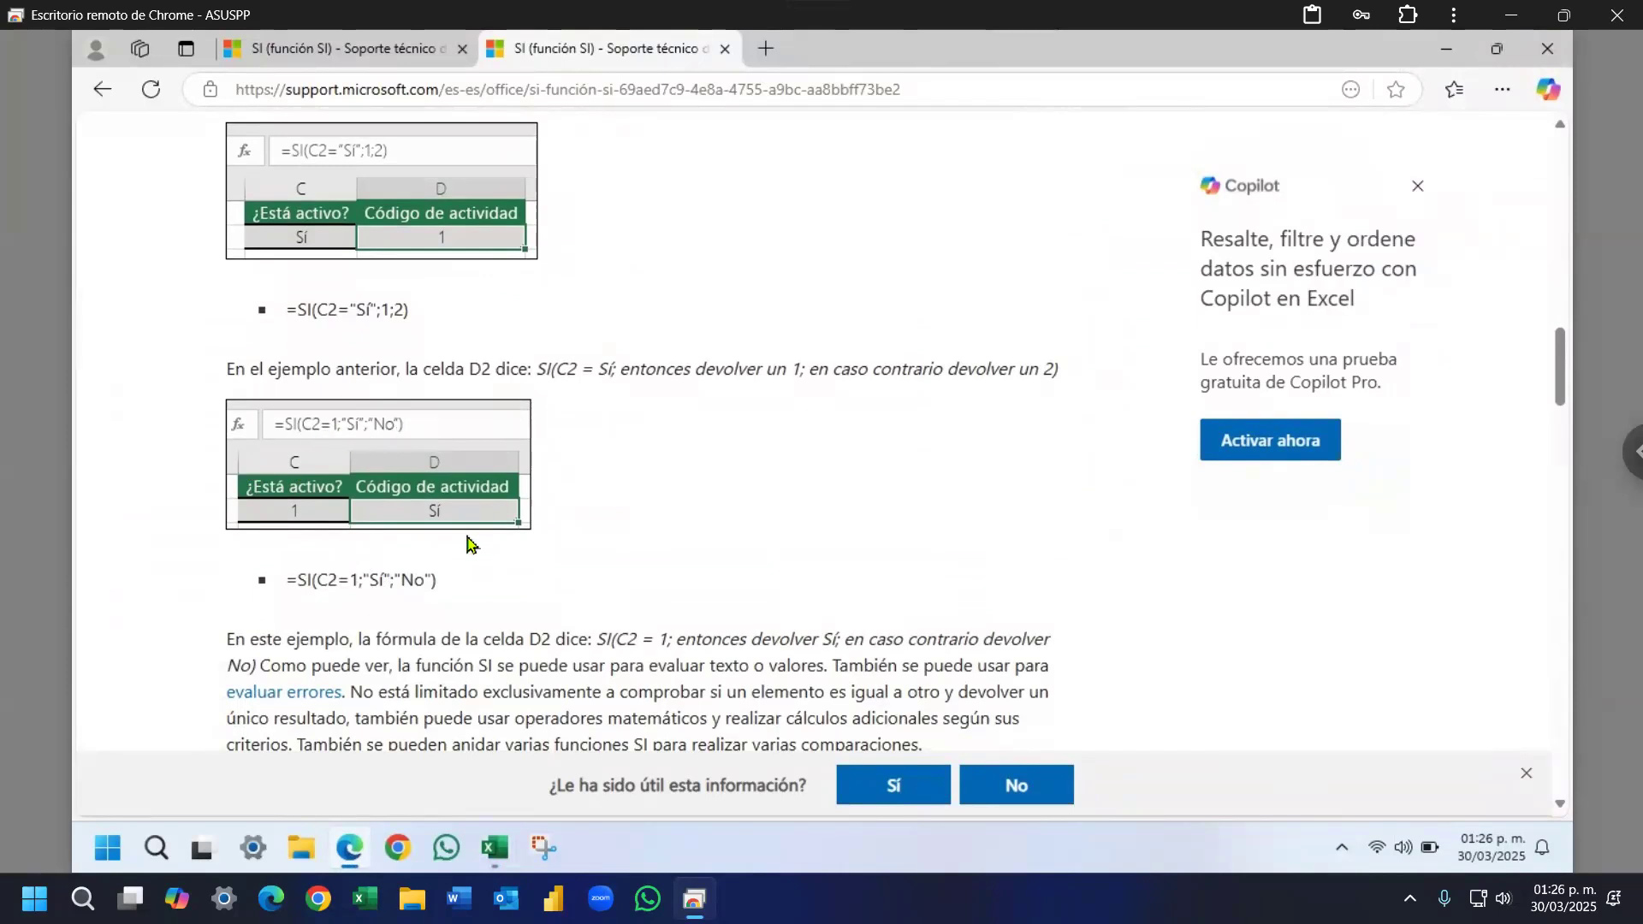
pyautogui.scroll(-1, 415, 546)
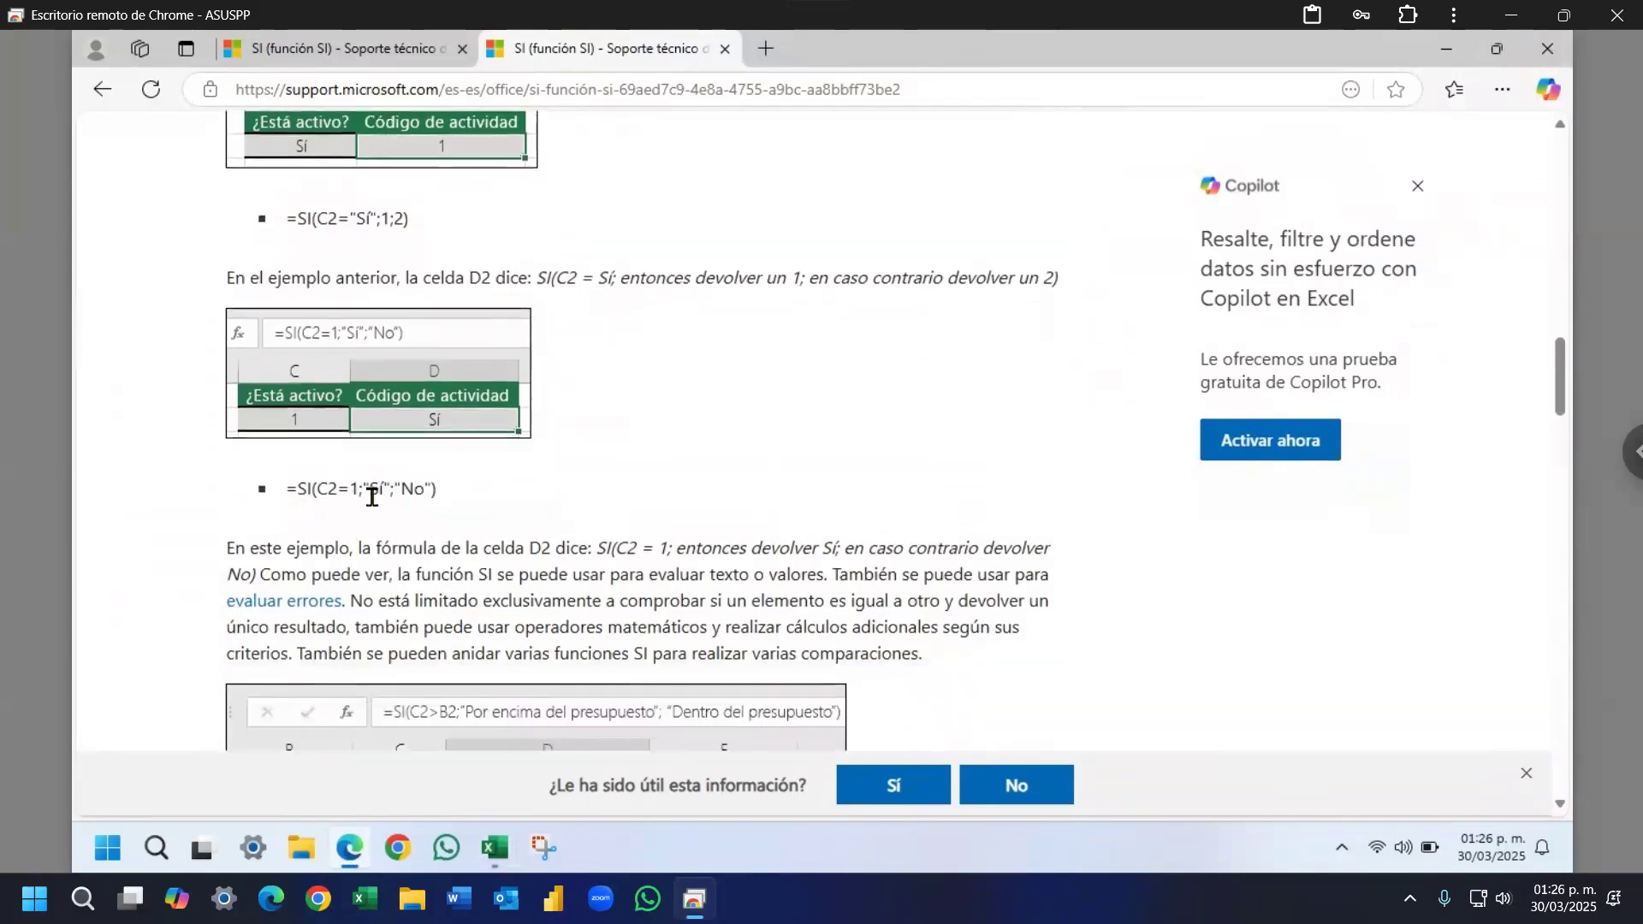
pyautogui.scroll(-1, 466, 496)
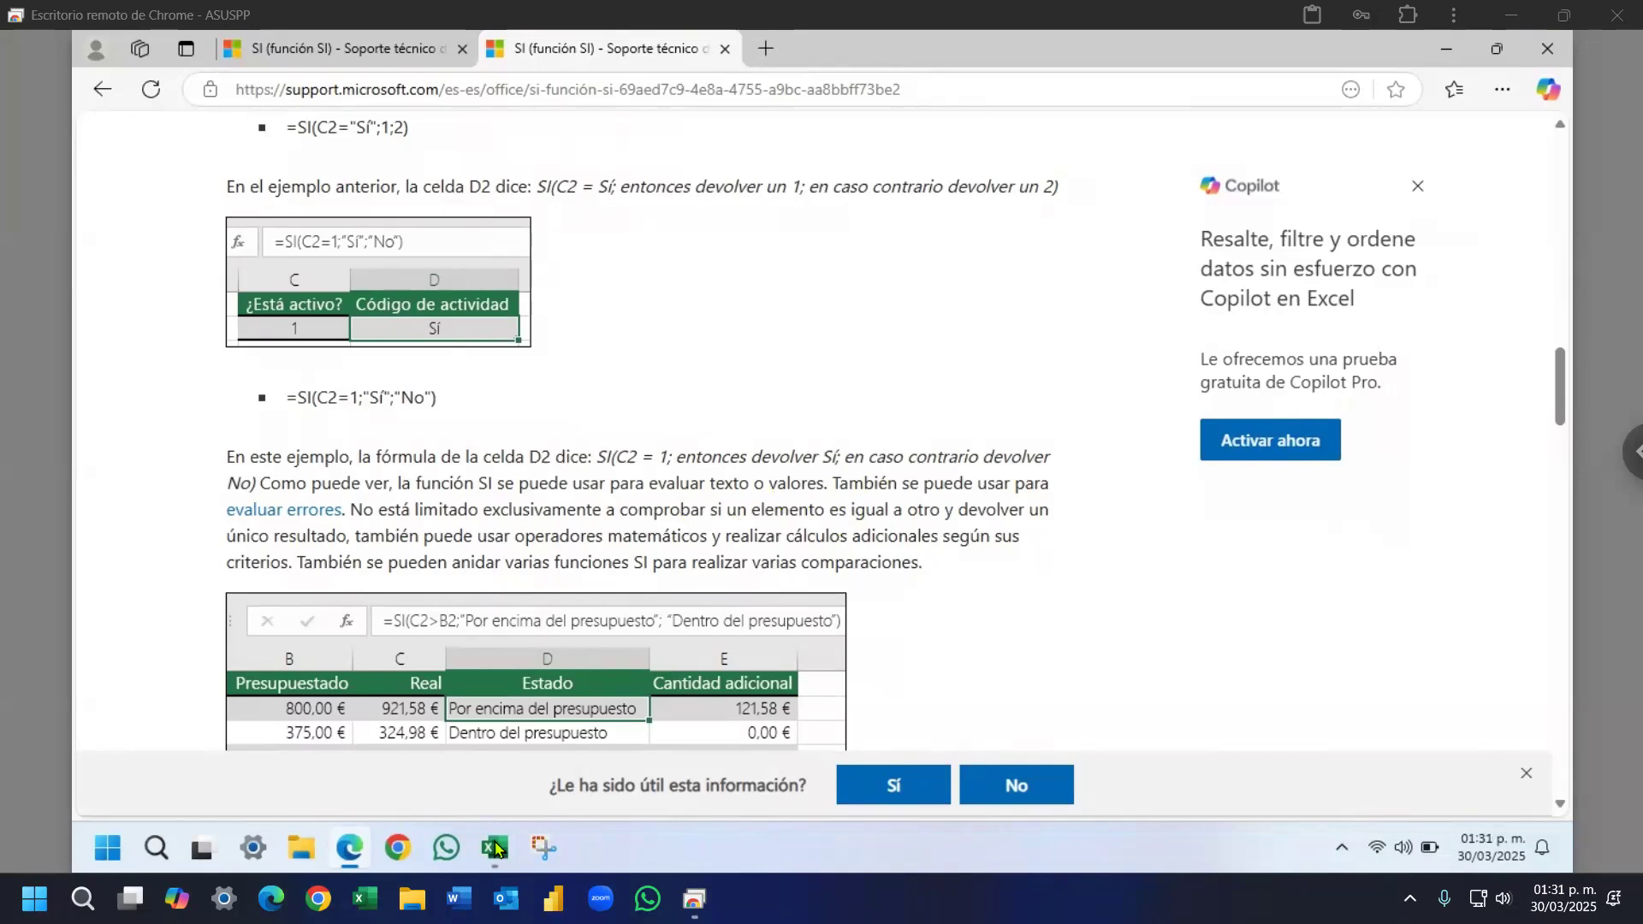
# Step: Switch back to Funciones.xlsx and enter =SI(C2=1,"Sí","No") in cell D3
pyautogui.moveTo(495, 847)
pyautogui.click(385, 778)
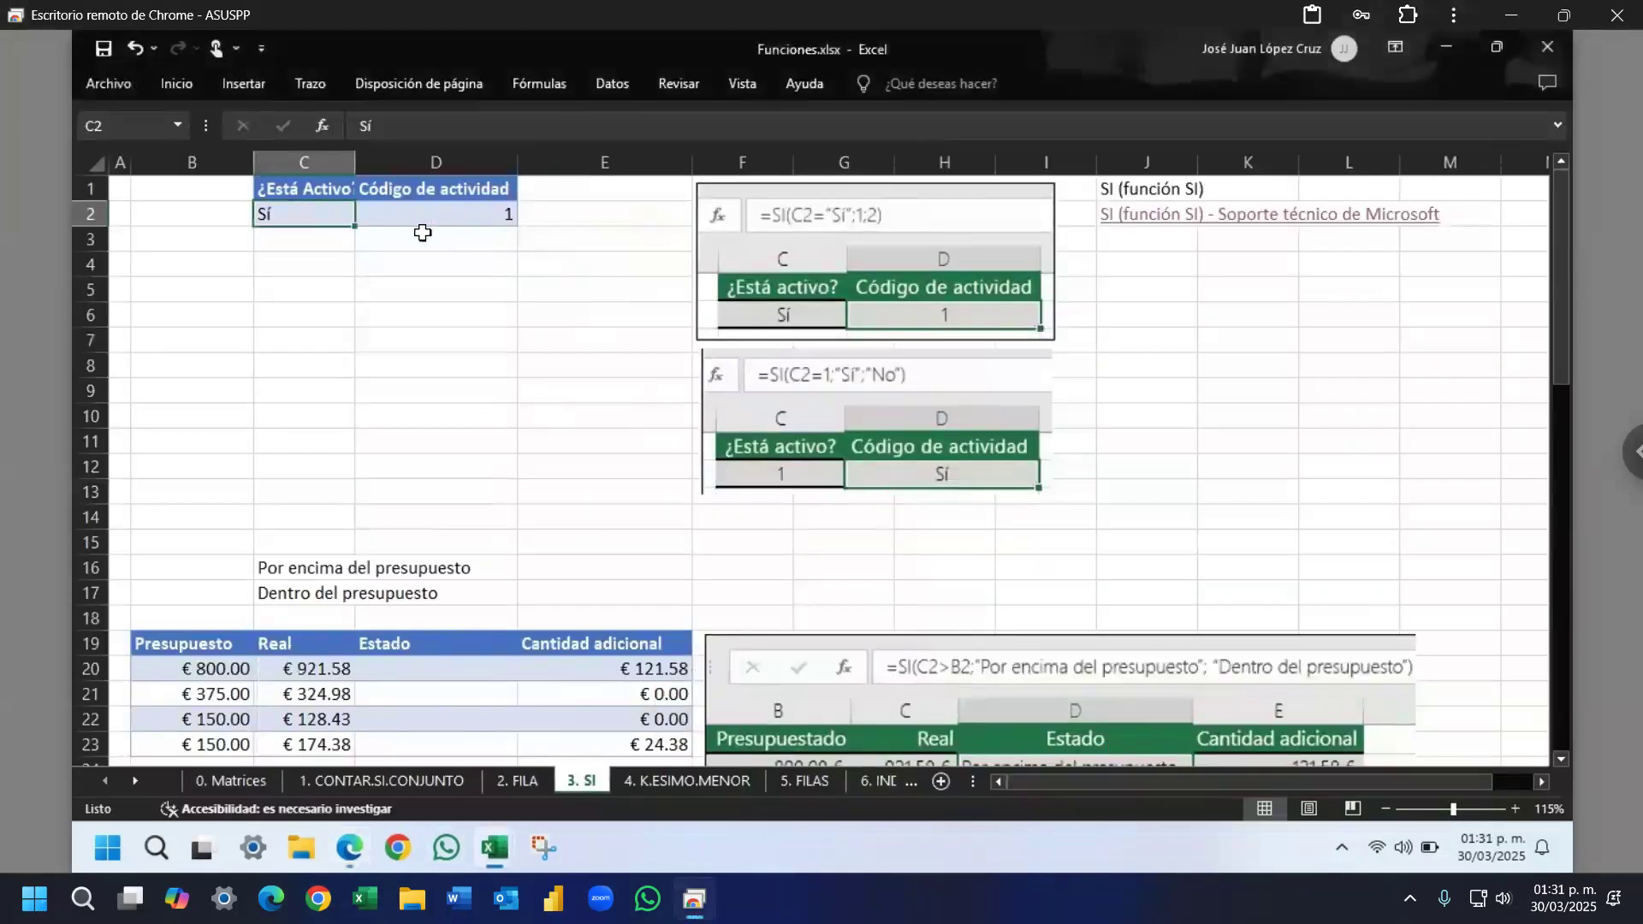
pyautogui.click(454, 243)
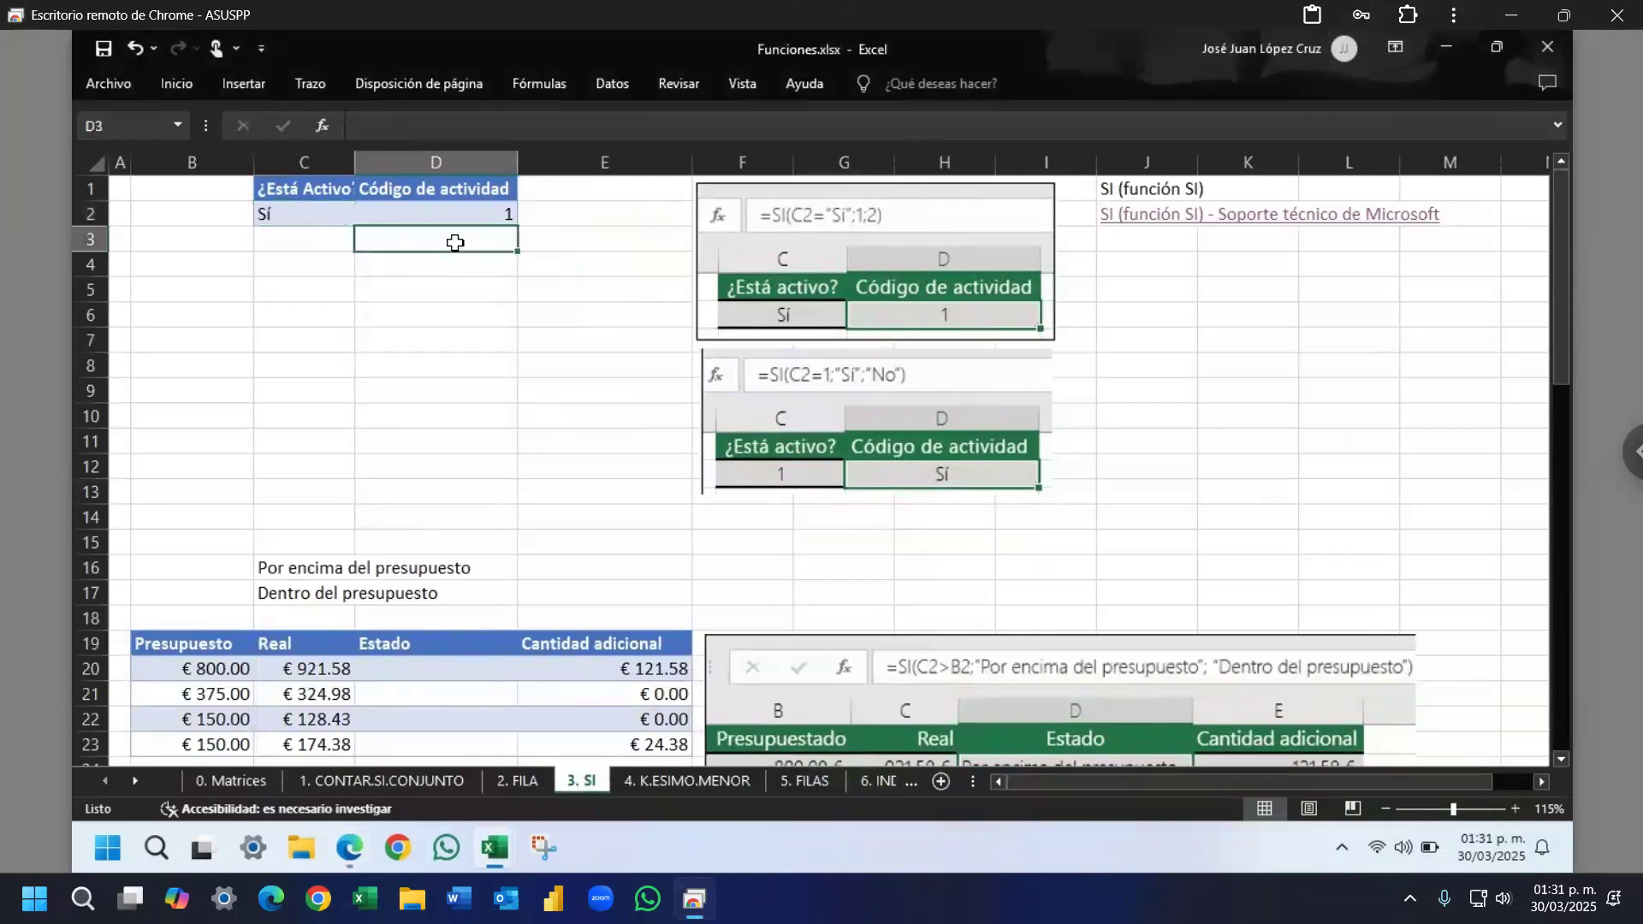
pyautogui.write('=SI(')
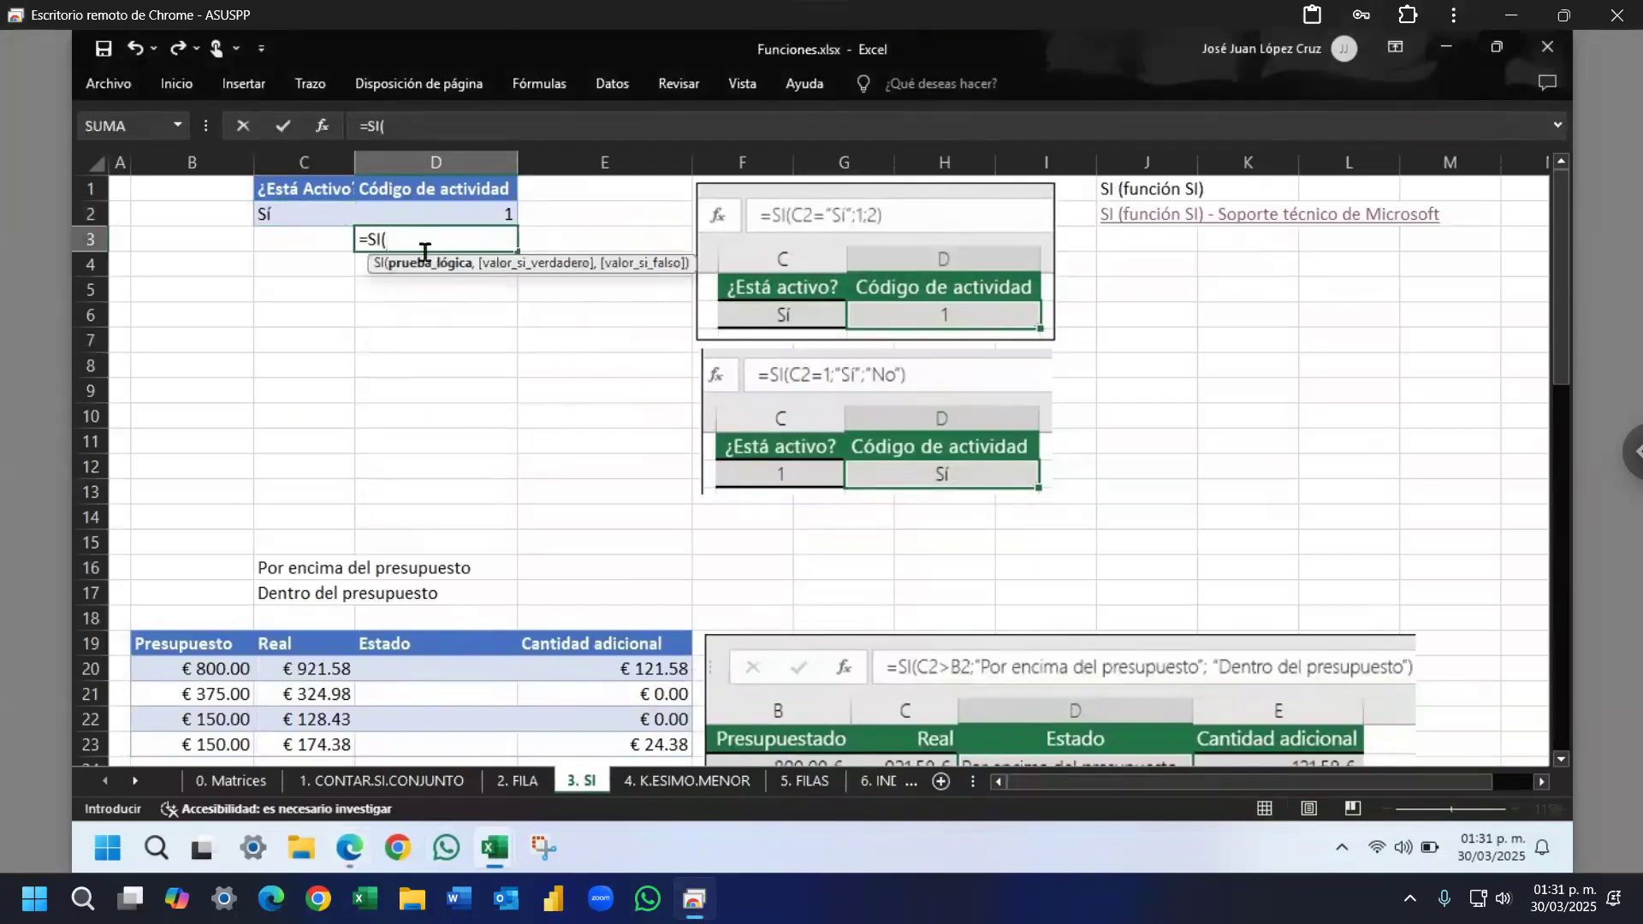
pyautogui.click(299, 215)
pyautogui.write('=1,"Sí')
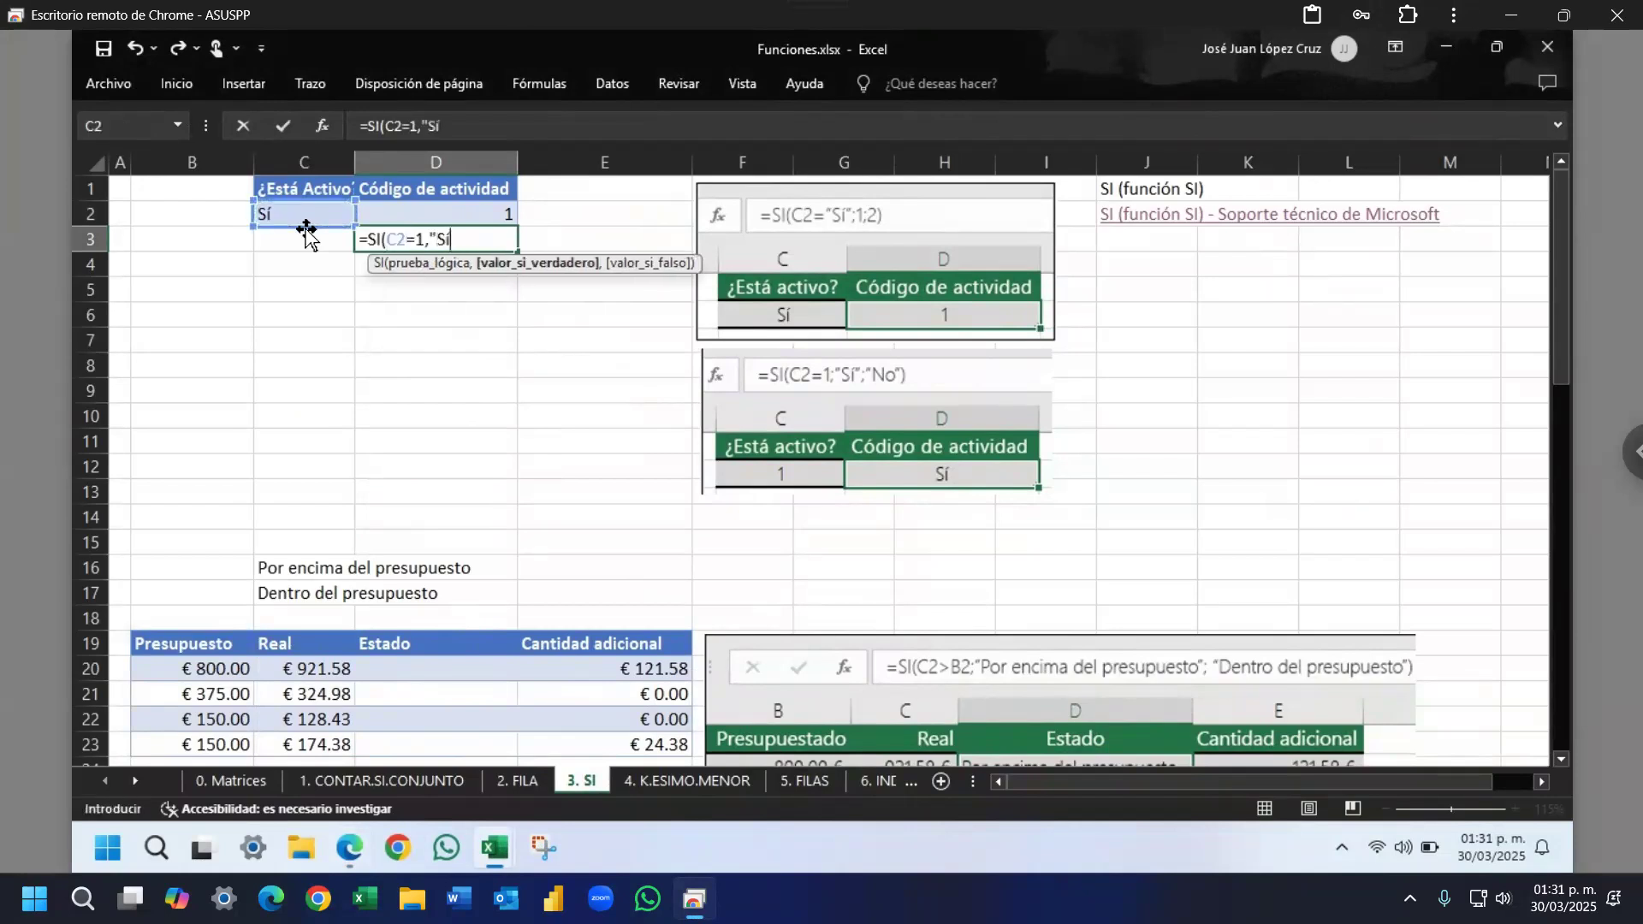
pyautogui.write('",')
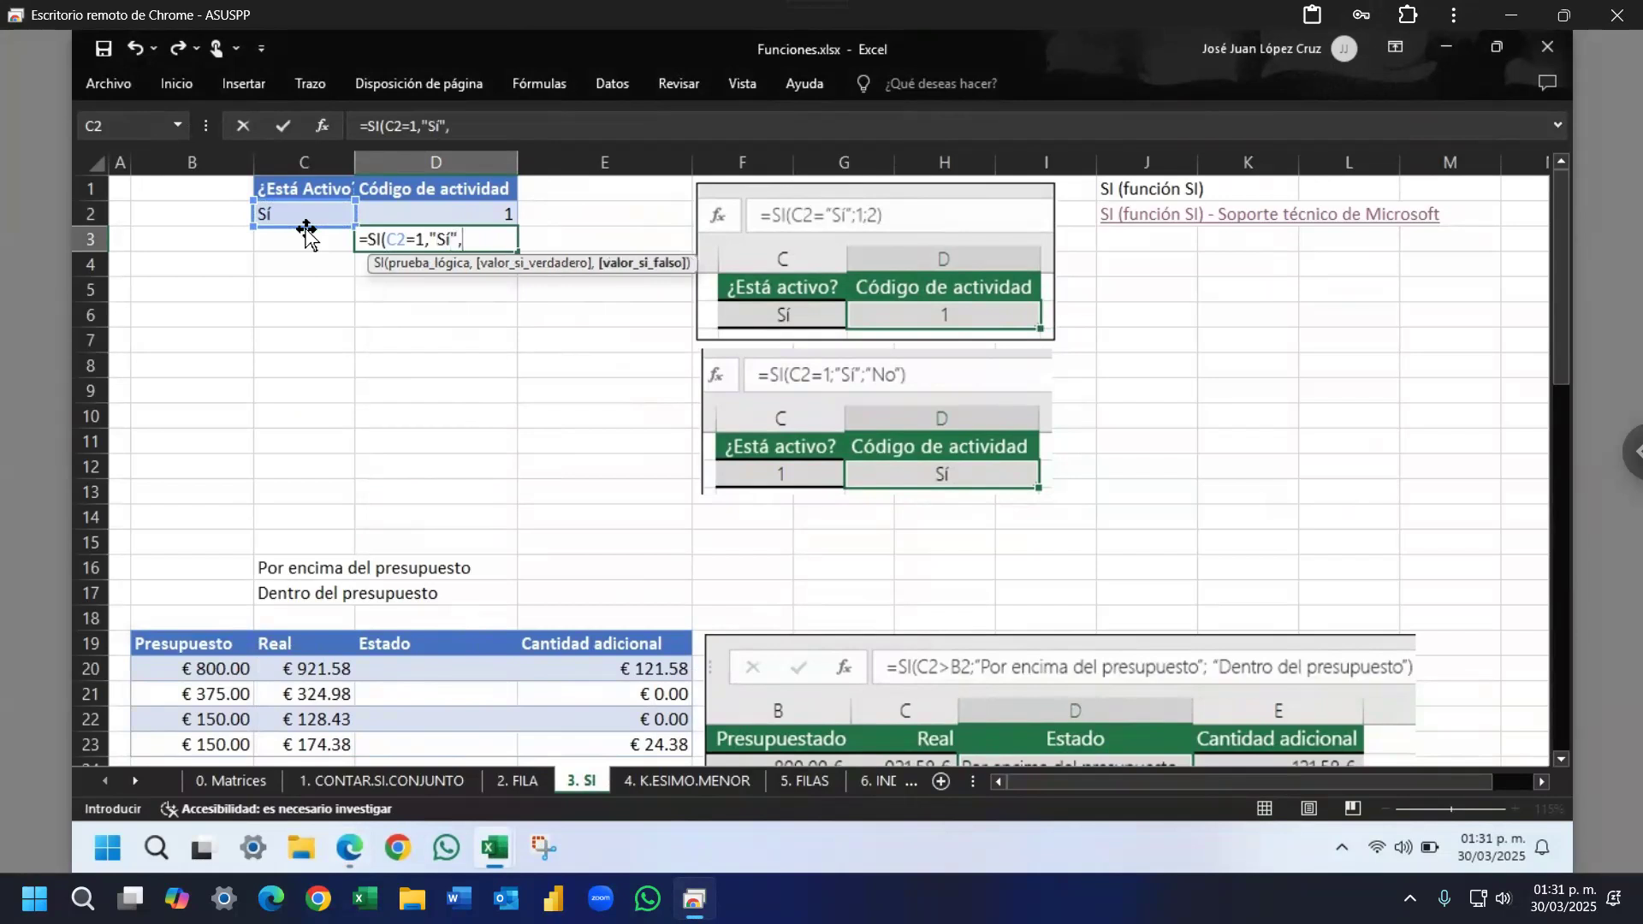
pyautogui.write('"No")')
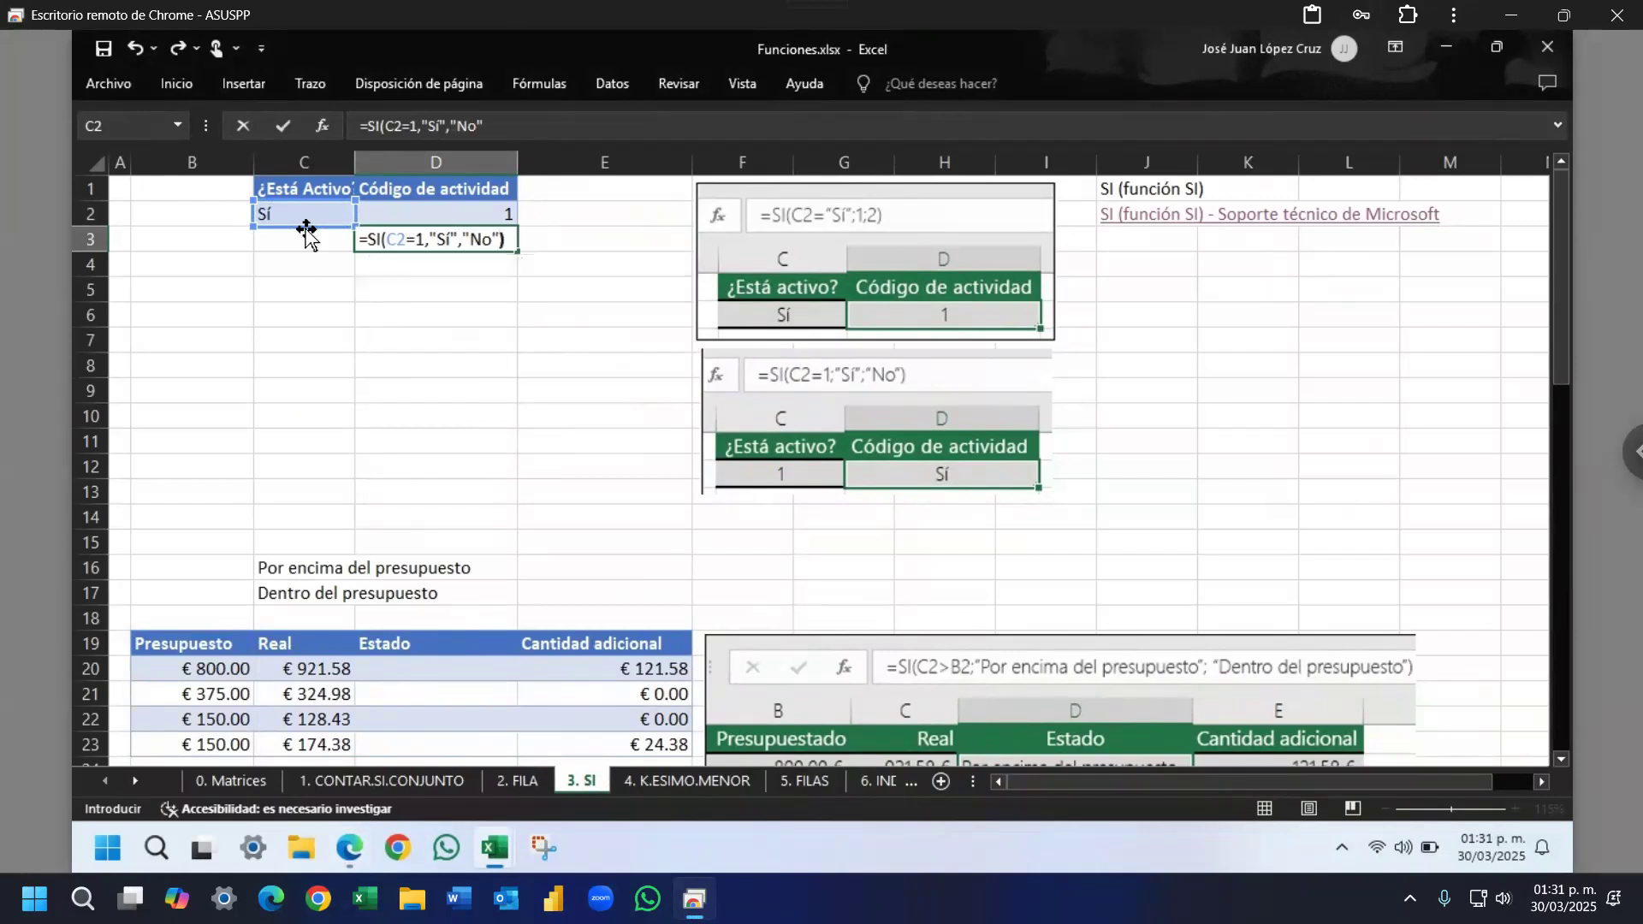
pyautogui.press('Return')
pyautogui.press('Up')
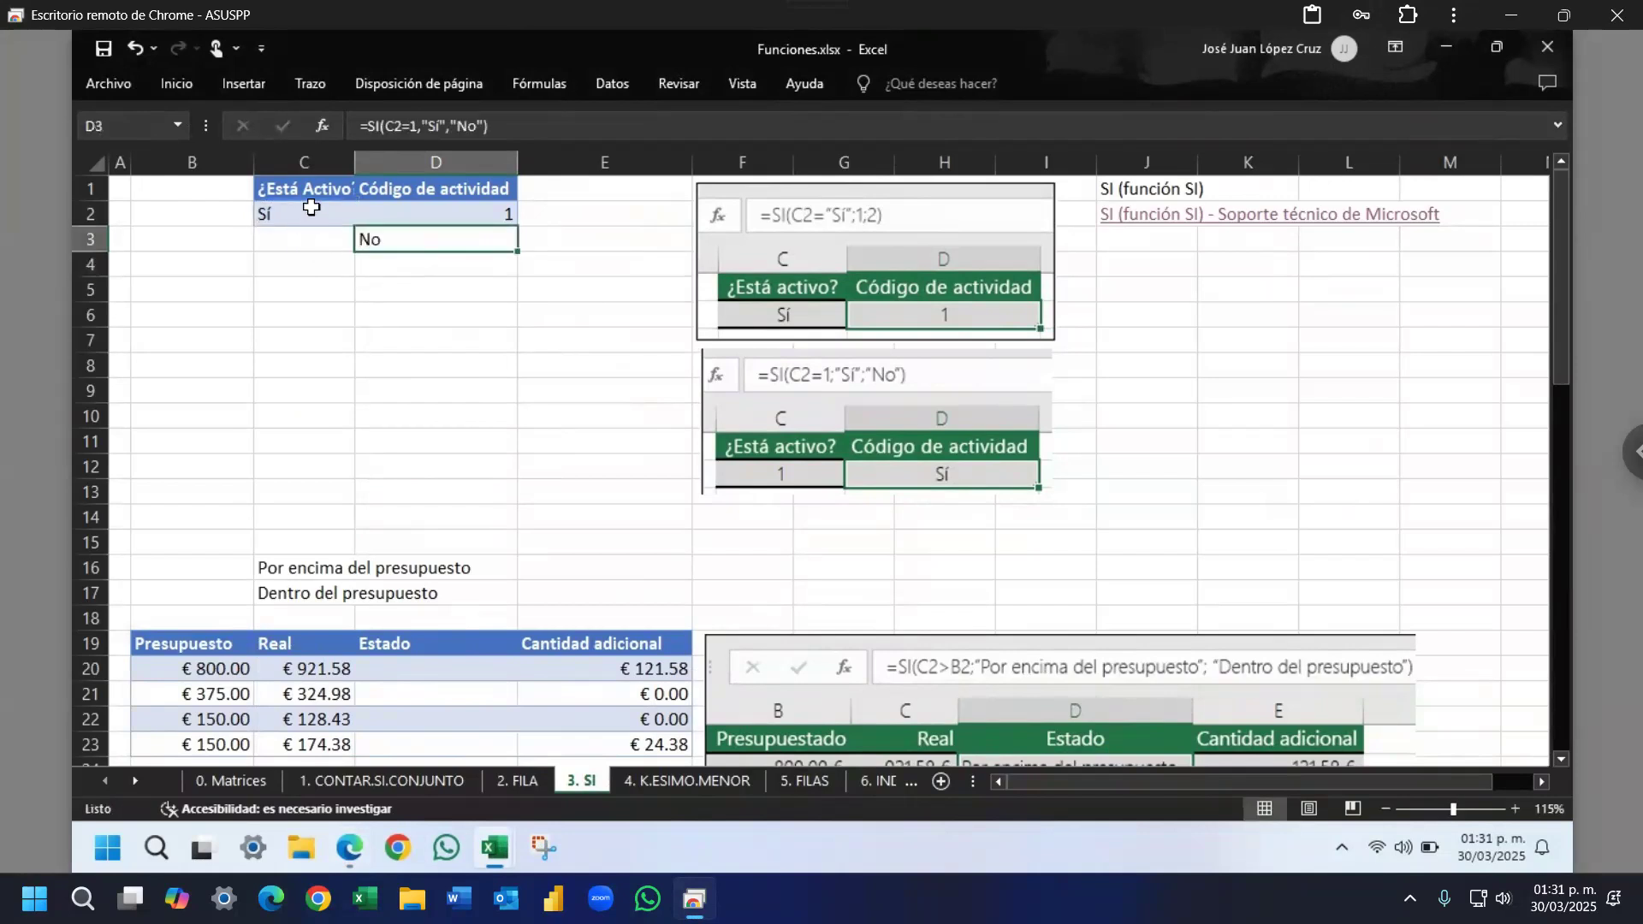
# Step: Set C2 to 1 and examine the logical test, true value and false value arguments of the SI formula in D3
pyautogui.click(316, 213)
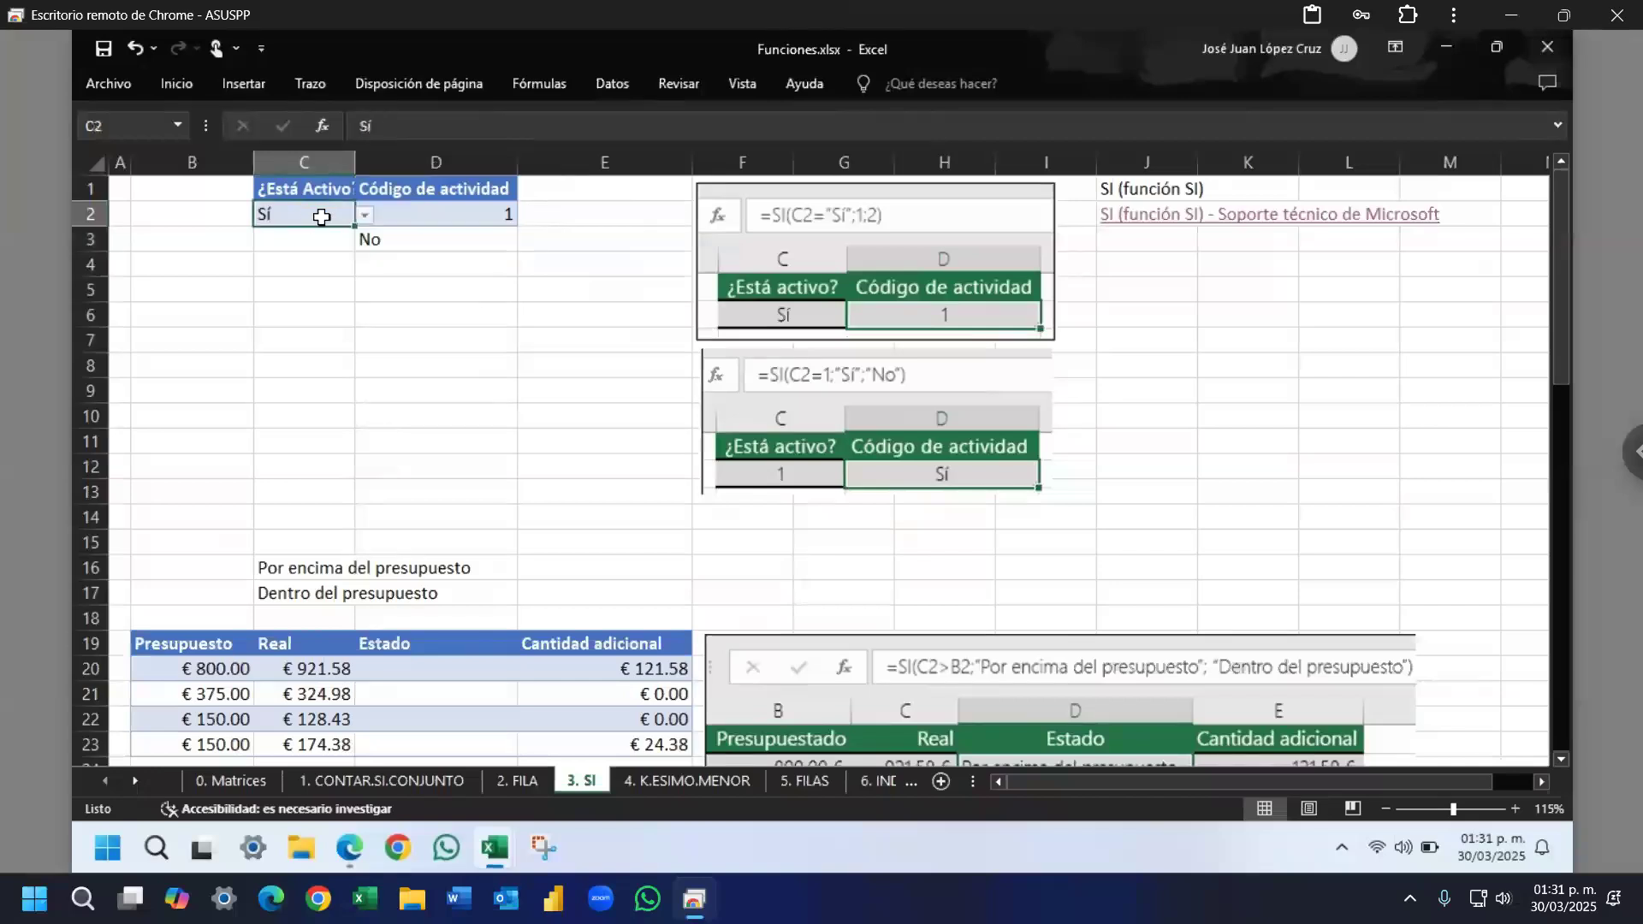
pyautogui.click(364, 215)
pyautogui.click(234, 277)
pyautogui.click(416, 238)
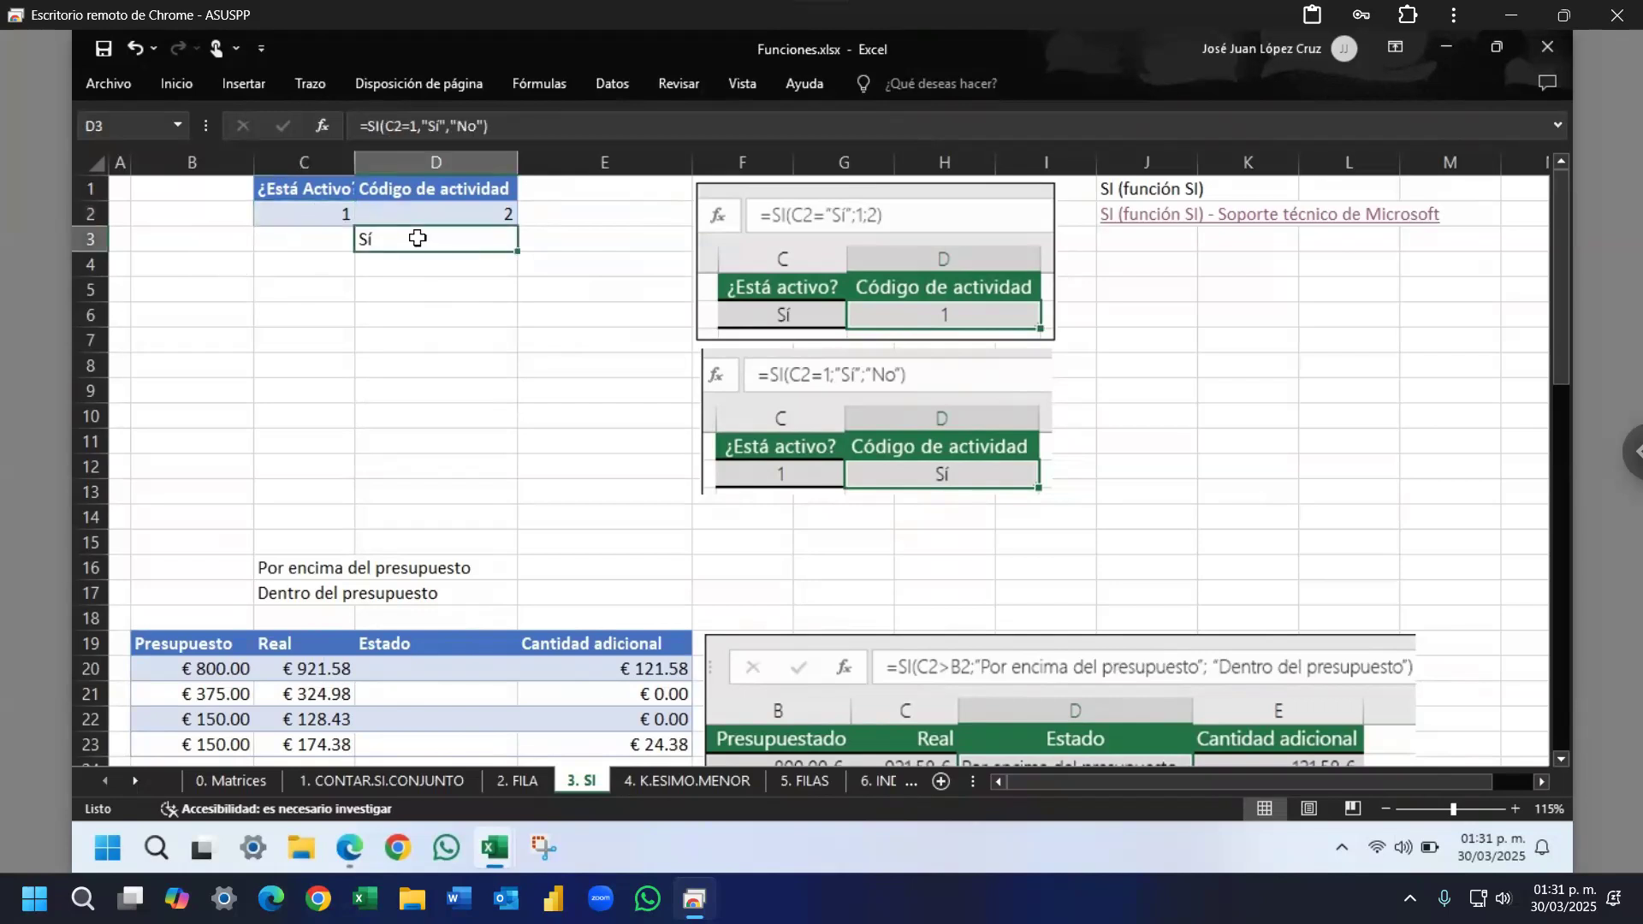
pyautogui.doubleClick(416, 237)
pyautogui.click(421, 264)
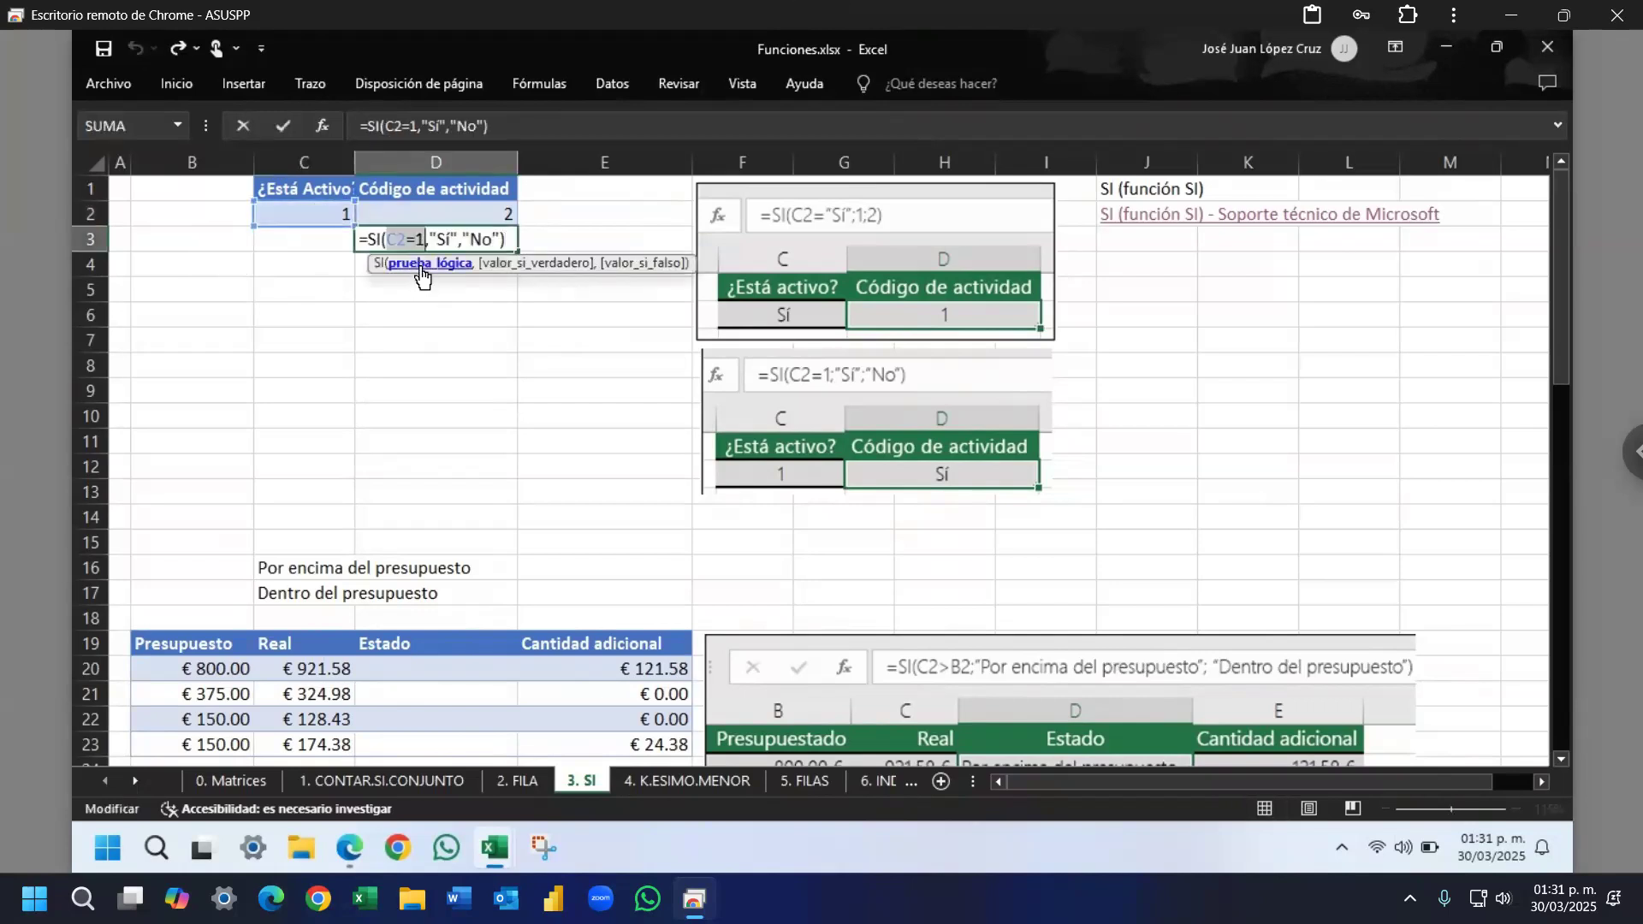
pyautogui.click(526, 272)
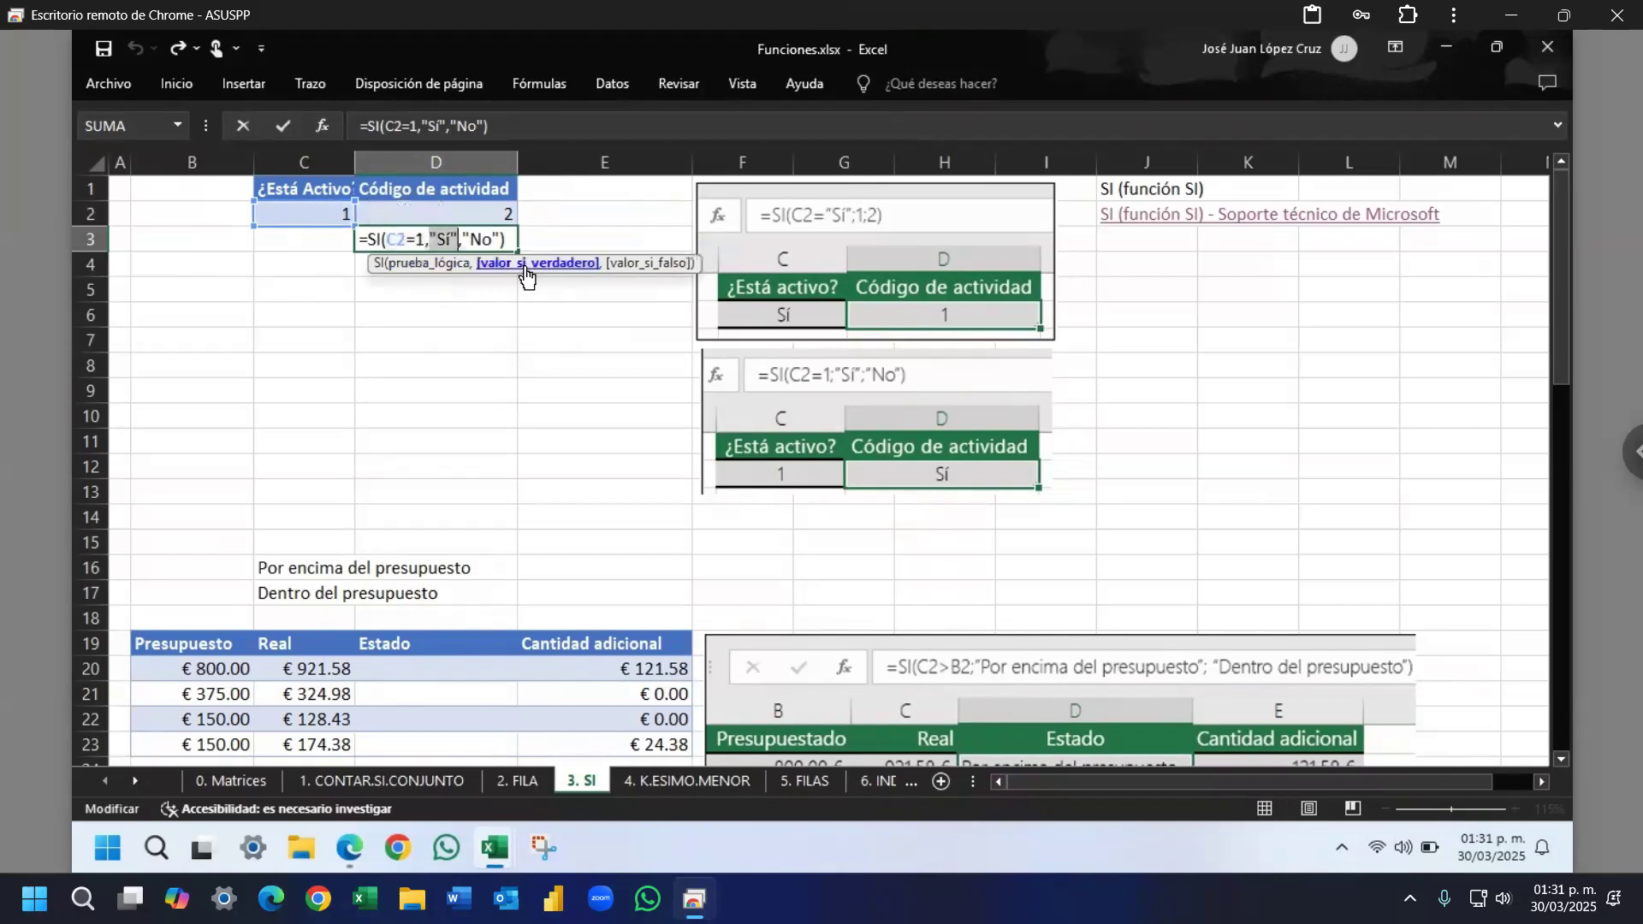
pyautogui.click(634, 272)
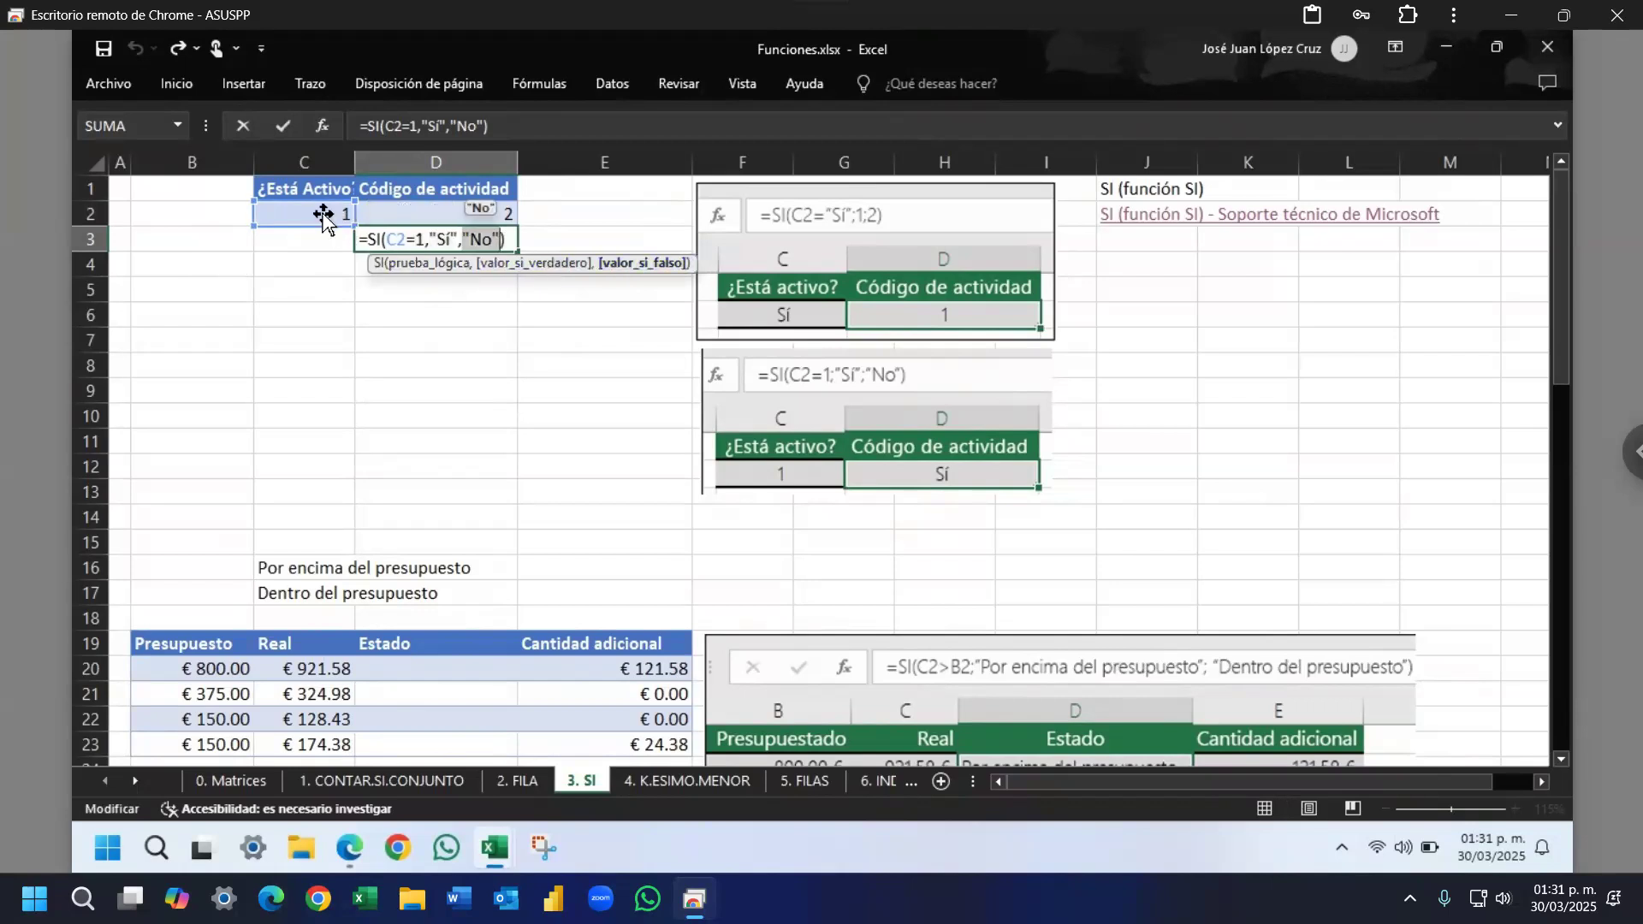
pyautogui.hotkey('ctrl', 'Return')
# Step: Test both SI formulas by choosing Sí in C2 and finally setting C2 to 2
pyautogui.click(342, 216)
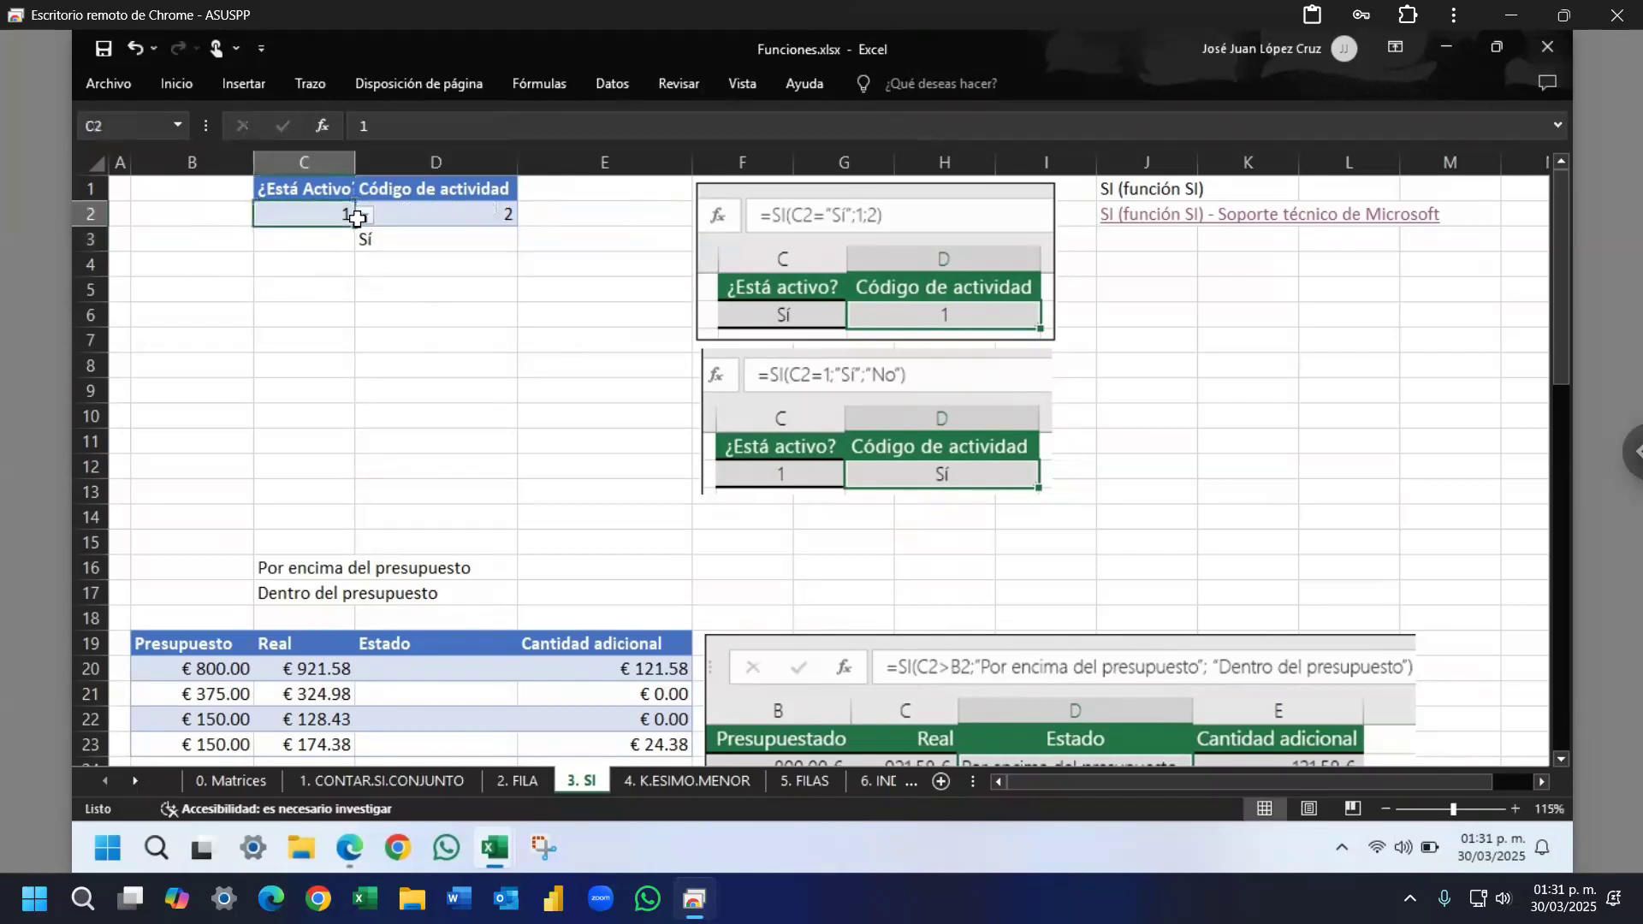
pyautogui.click(364, 219)
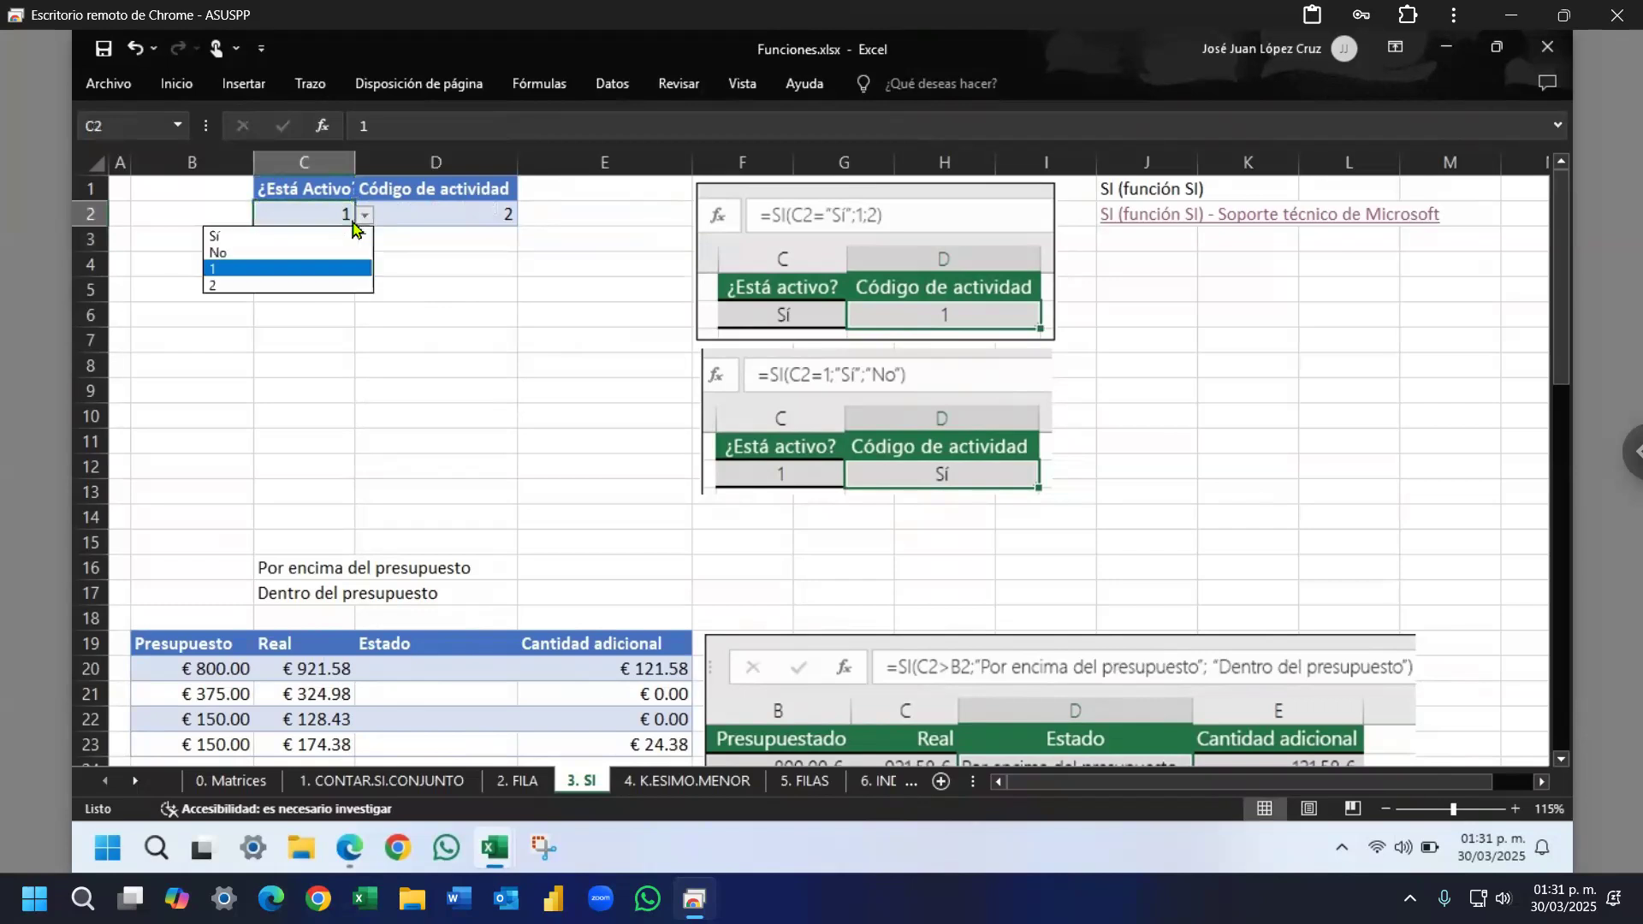
pyautogui.click(276, 239)
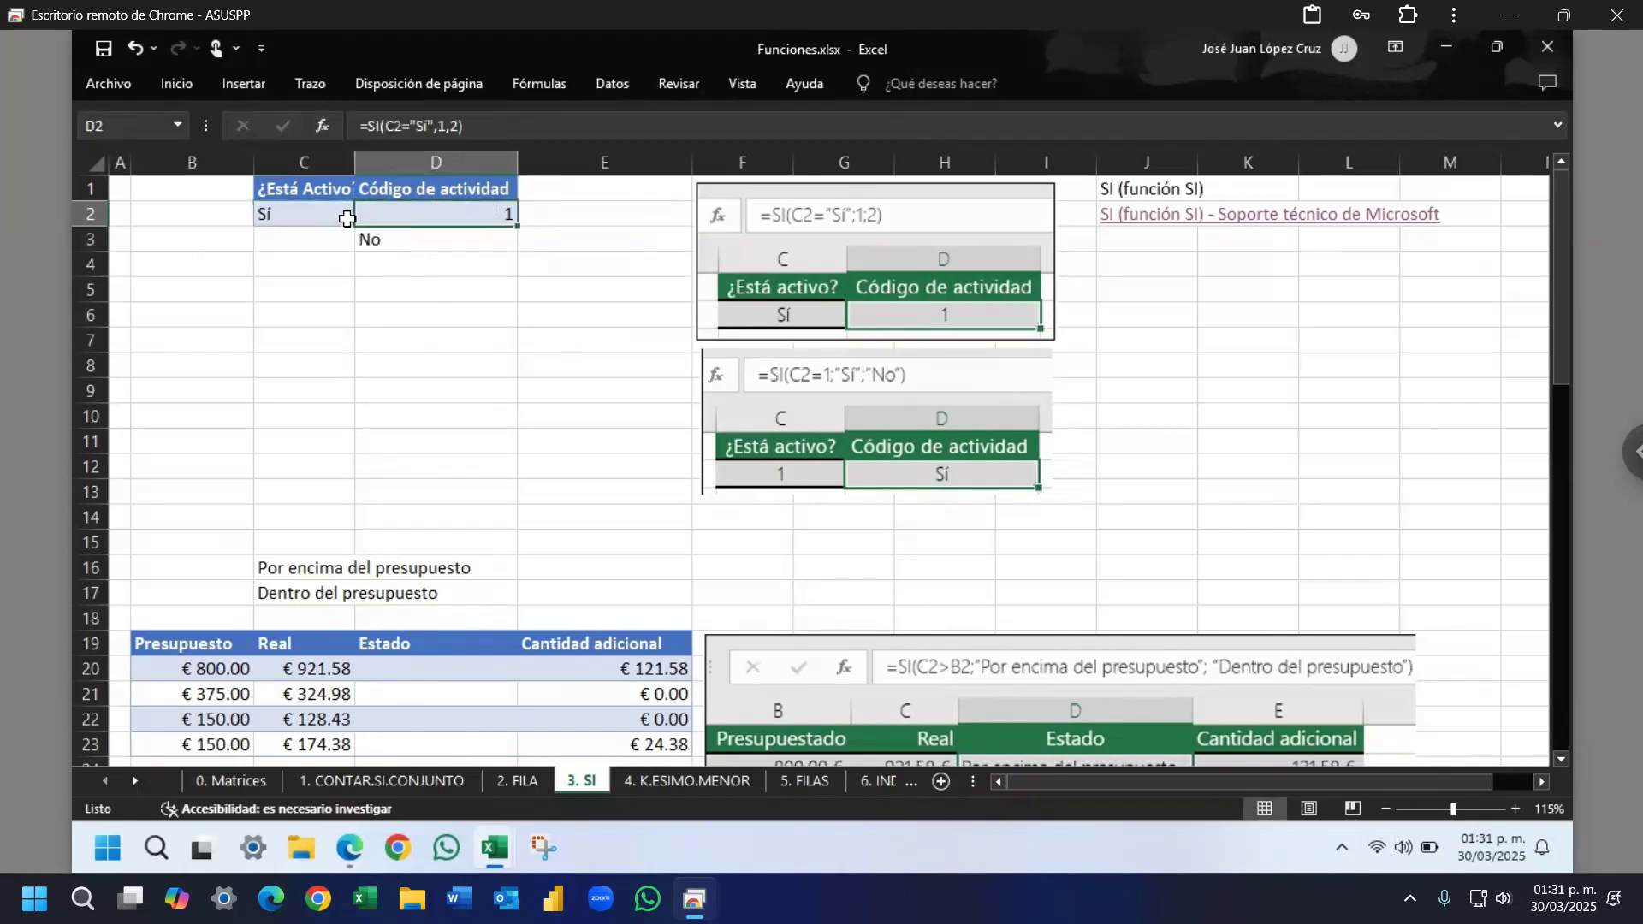
pyautogui.click(360, 219)
pyautogui.click(271, 284)
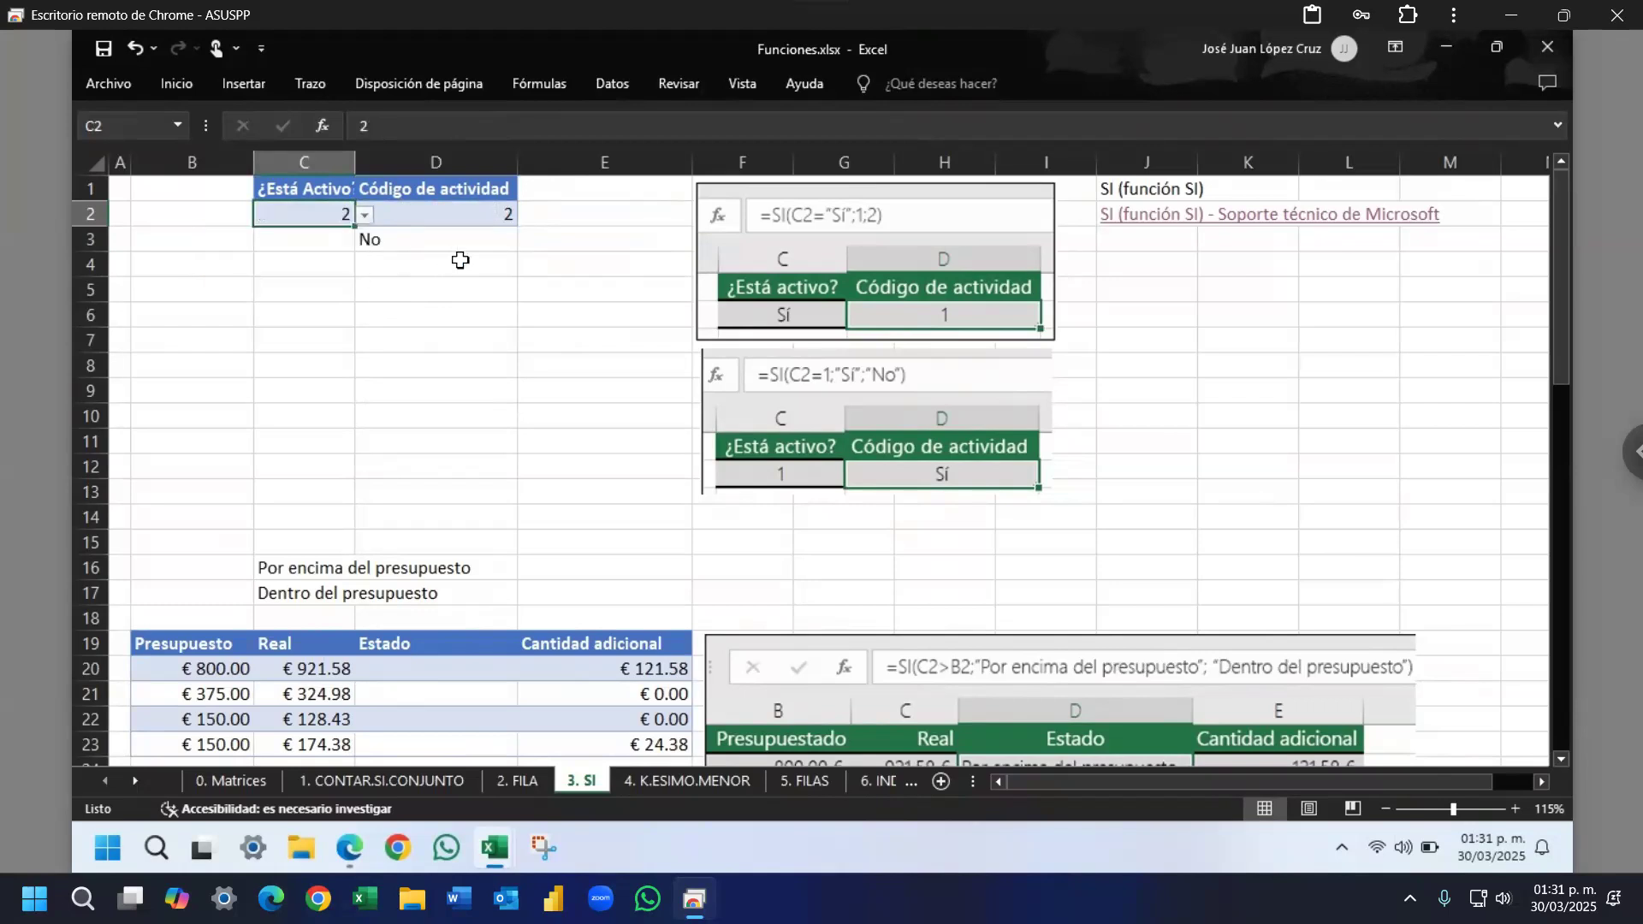
# Step: Return to the SI support page in the browser and review the budget example comparing Real with Presupuestado
pyautogui.click(354, 856)
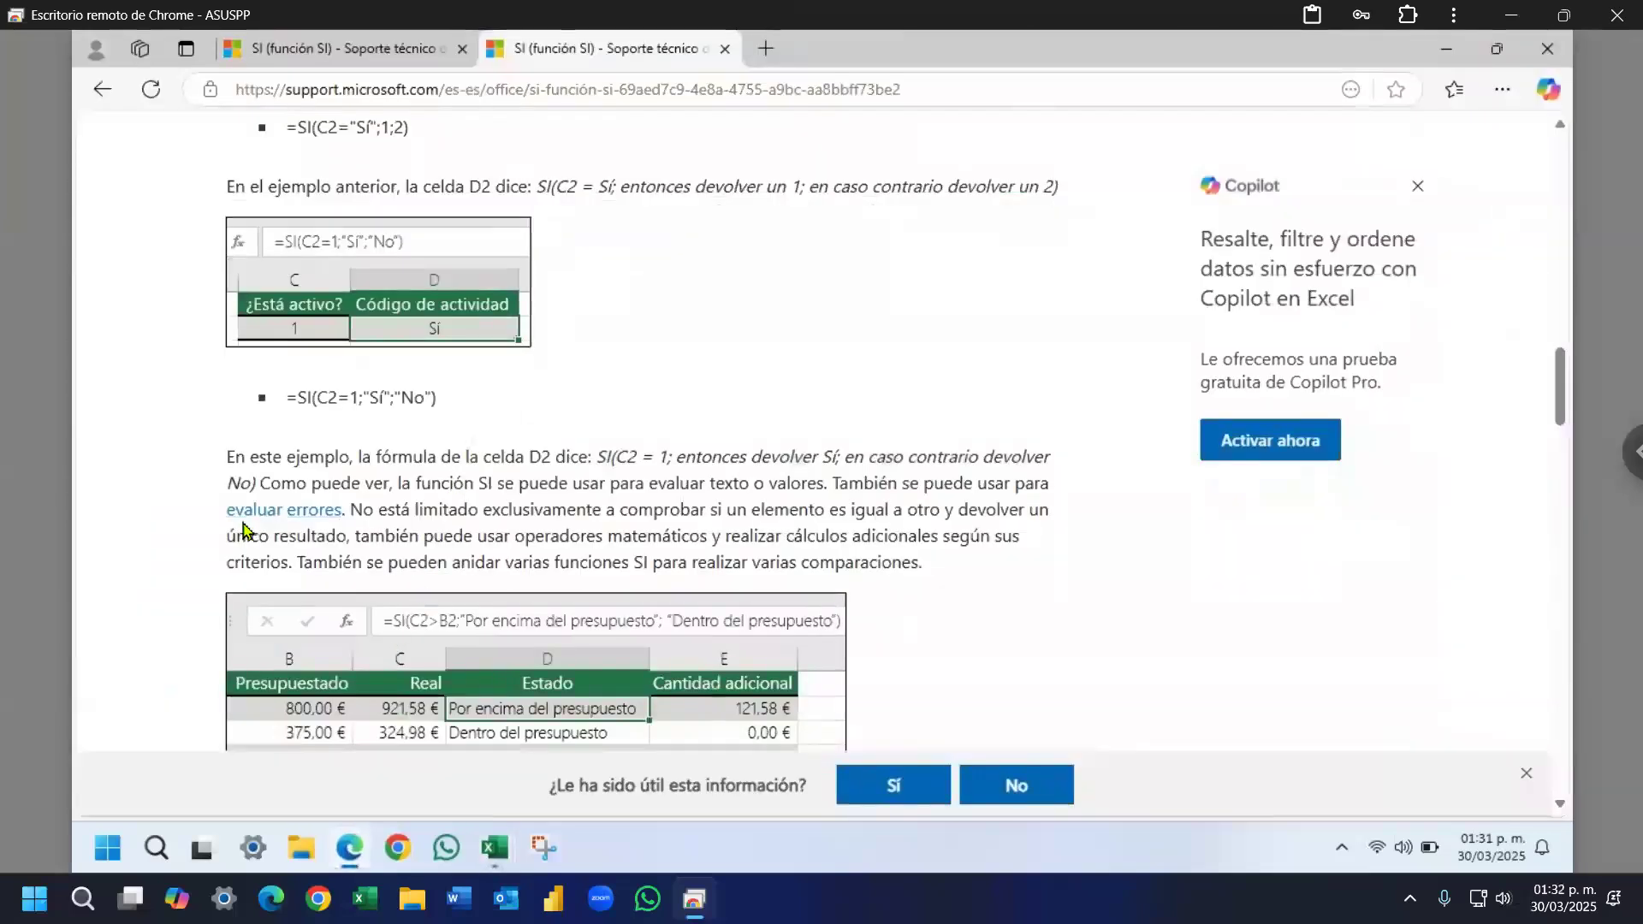
pyautogui.scroll(-1, 243, 530)
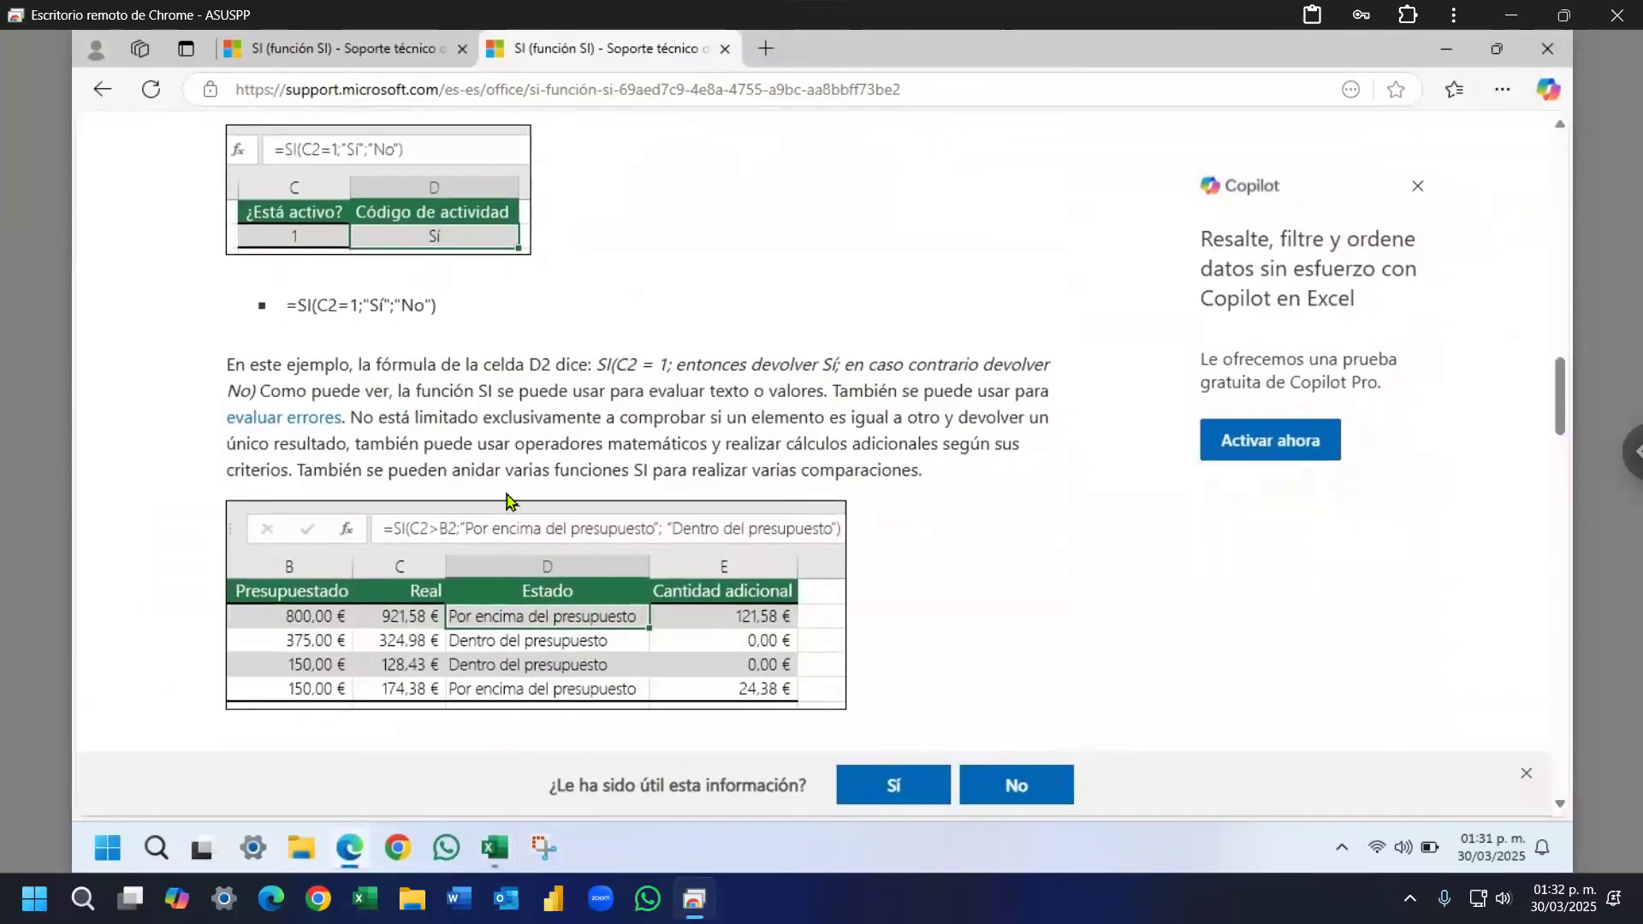
pyautogui.scroll(-3, 394, 532)
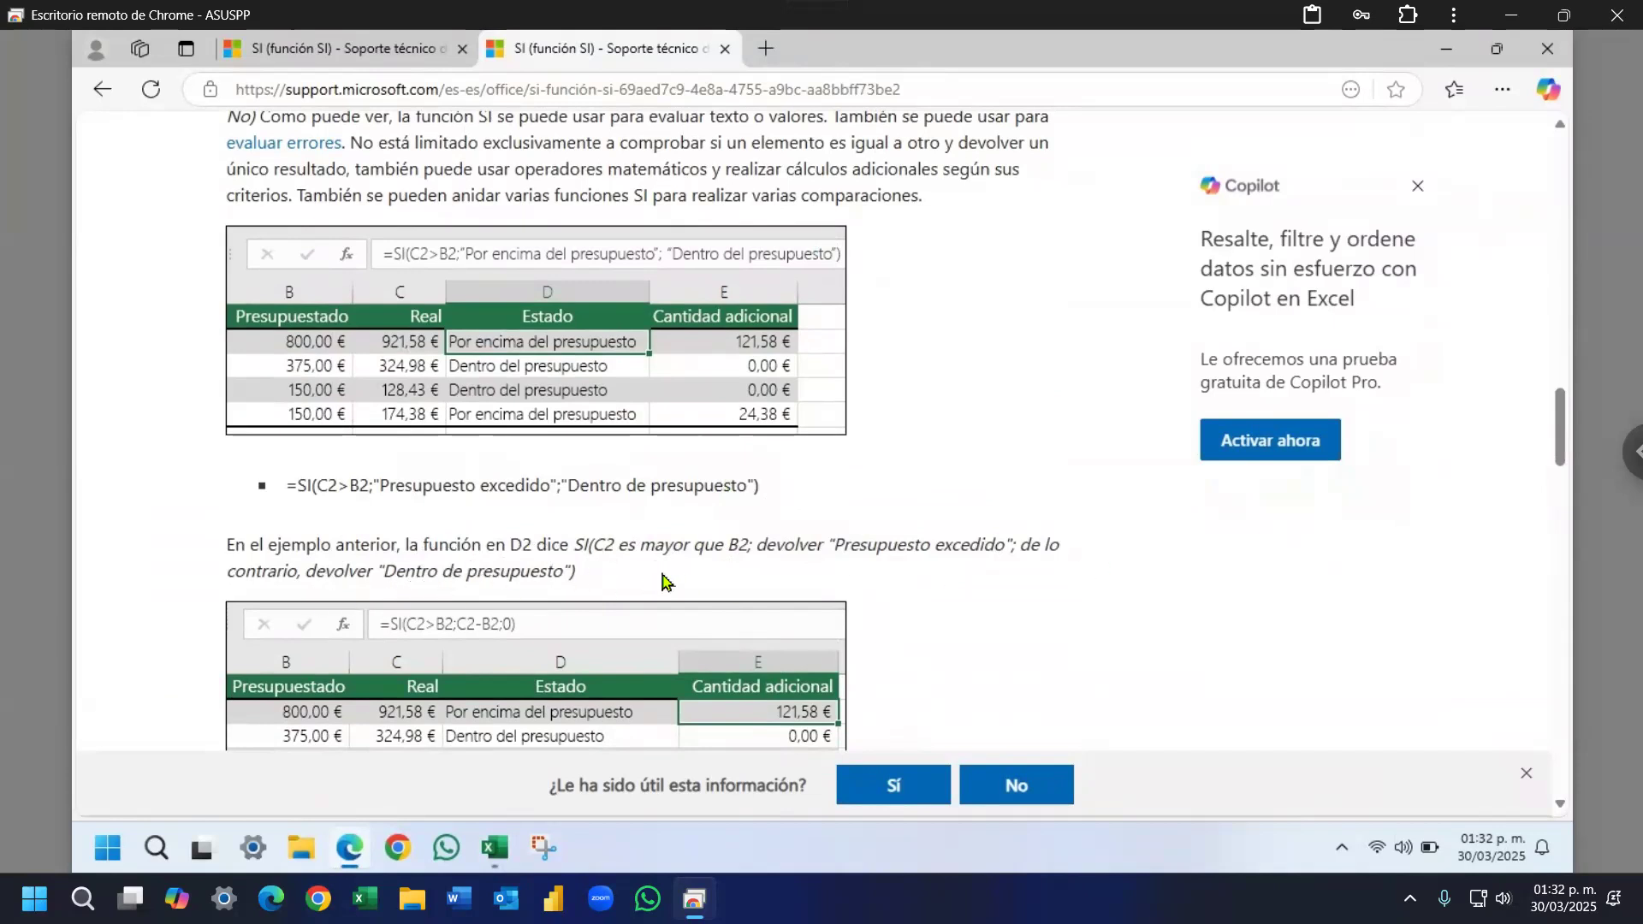
# Step: Switch to Funciones.xlsx and review the two status texts in C16 and C17 above the budget table
pyautogui.moveTo(494, 847)
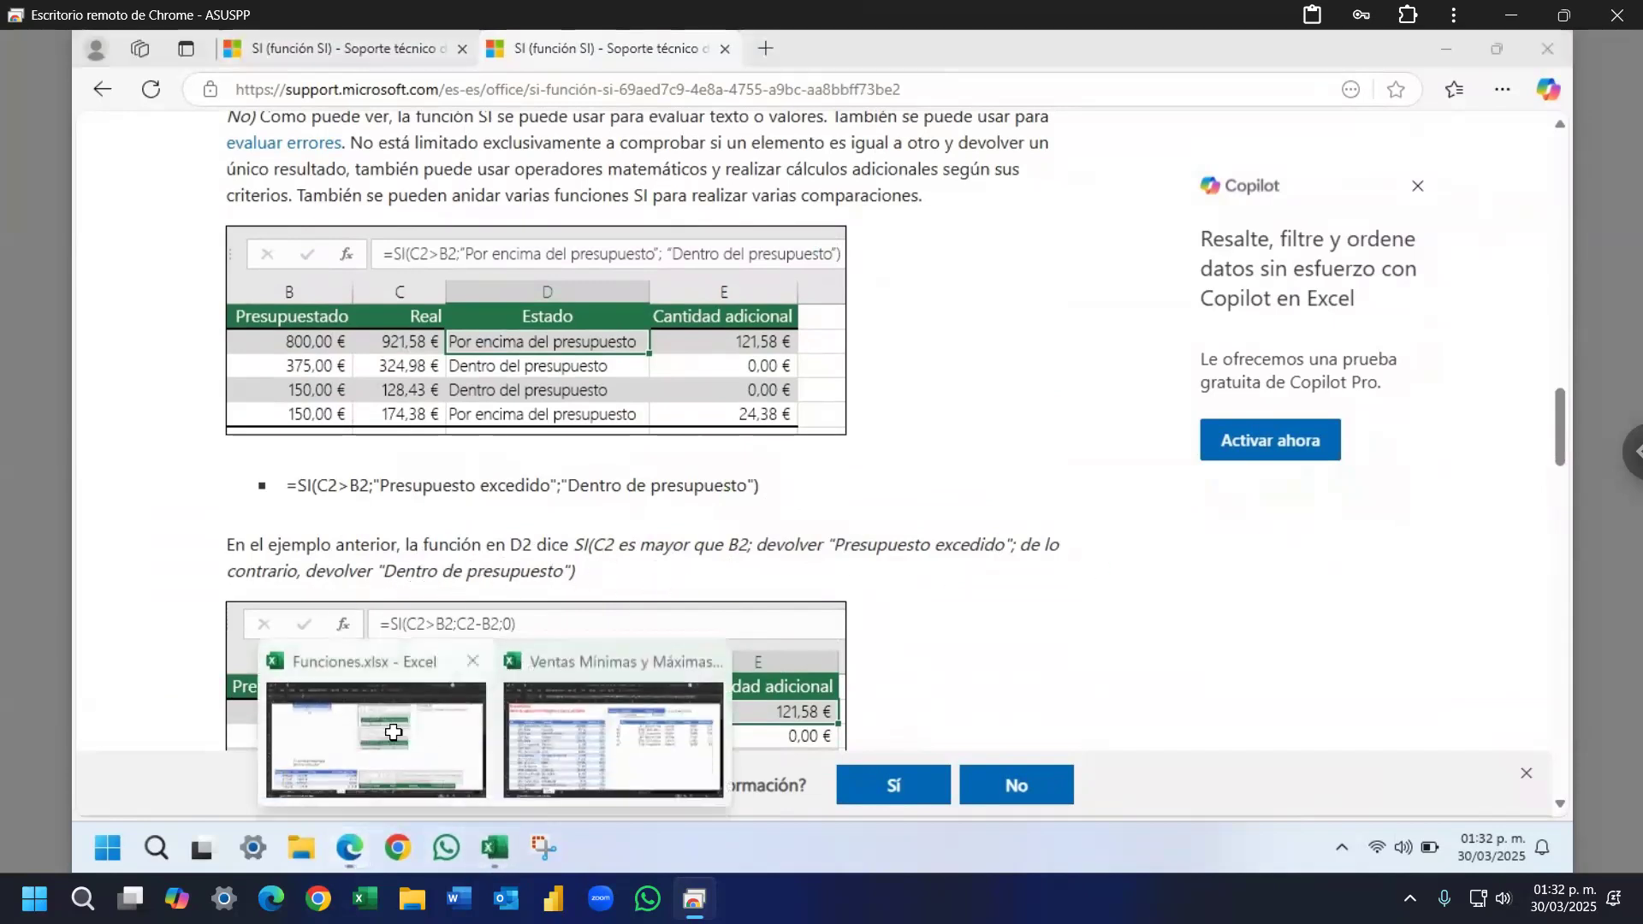
pyautogui.click(368, 736)
pyautogui.scroll(-2, 514, 555)
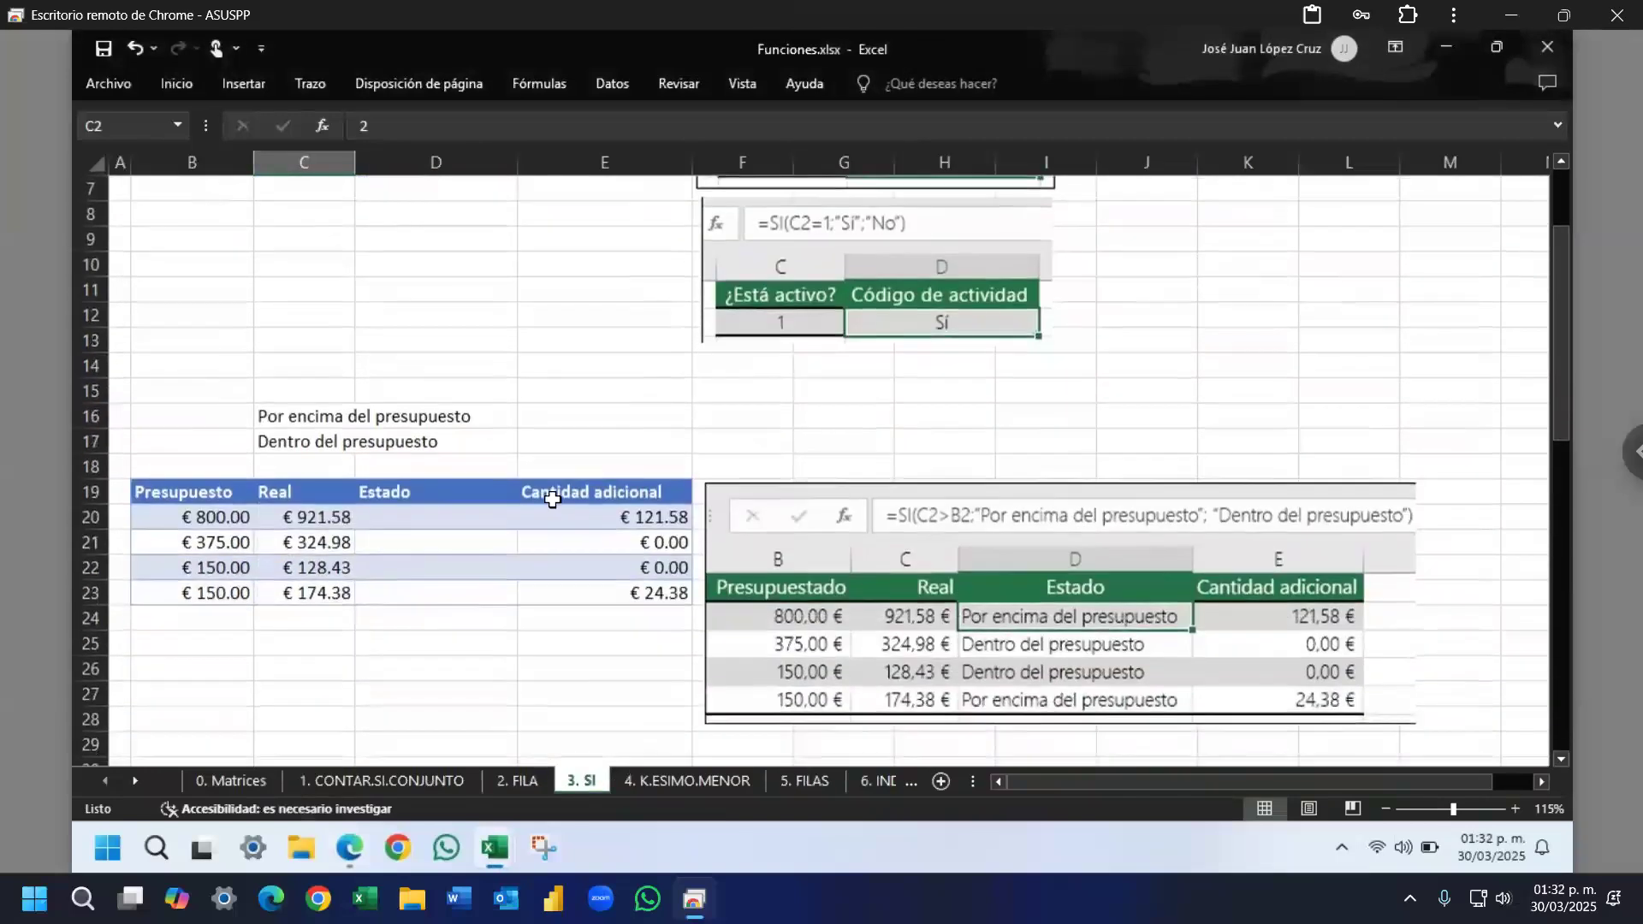
pyautogui.click(309, 422)
pyautogui.moveTo(313, 424)
pyautogui.mouseDown()
pyautogui.moveTo(310, 447)
pyautogui.moveTo(307, 421)
pyautogui.mouseUp()
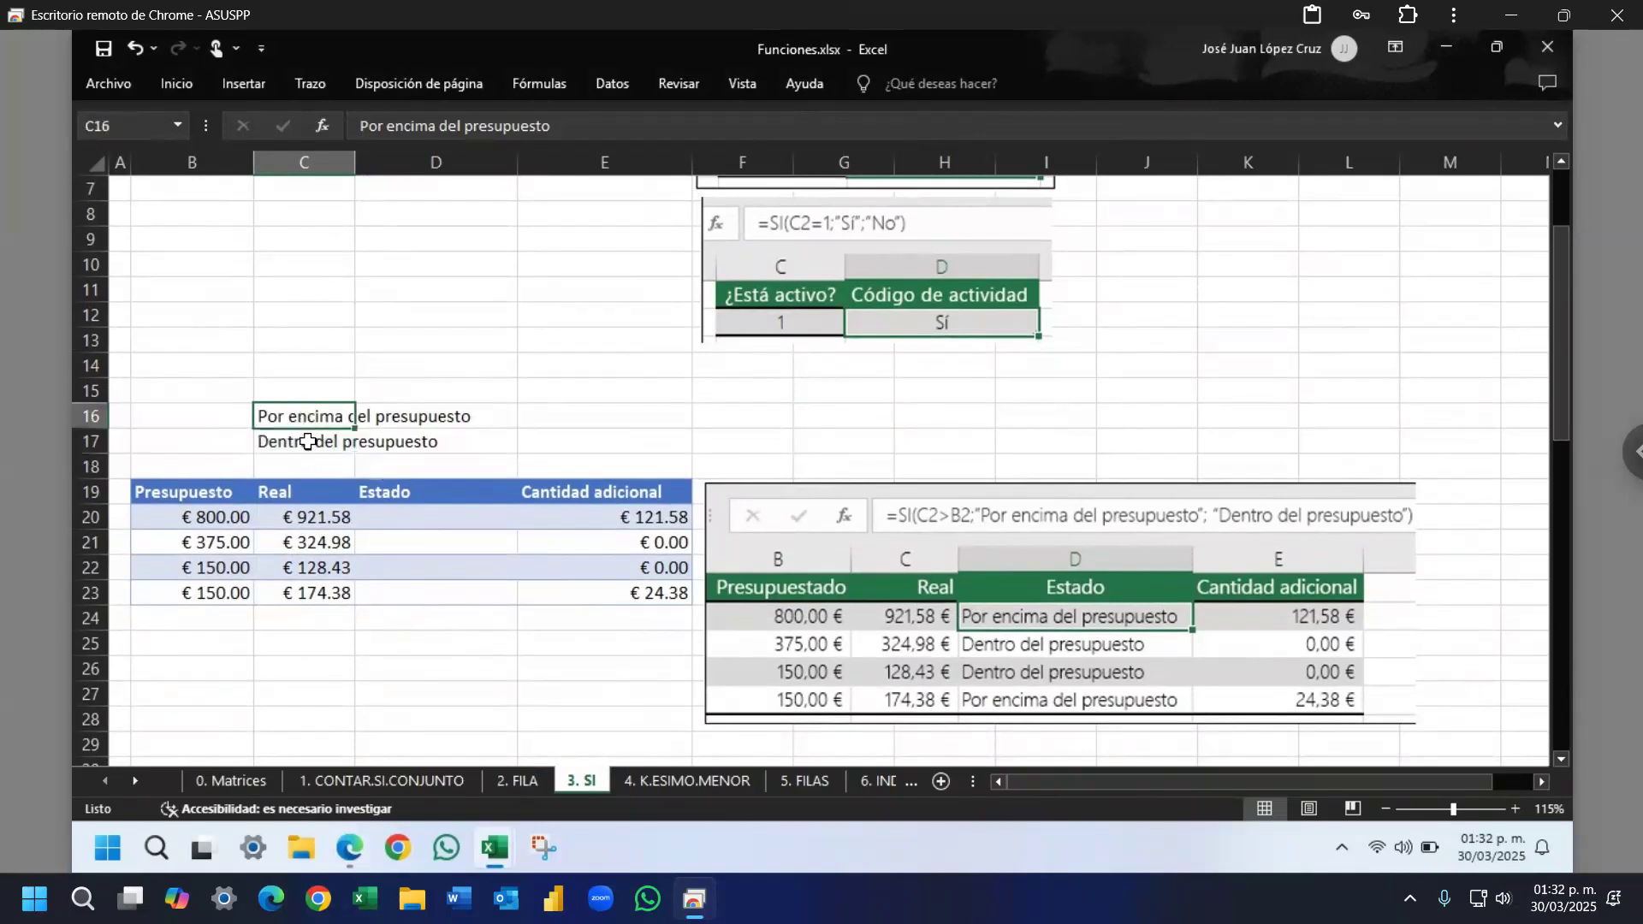
pyautogui.click(272, 445)
# Step: Begin an SI formula in D20 with the logical test C20>B20, comparing Real with Presupuesto
pyautogui.click(429, 517)
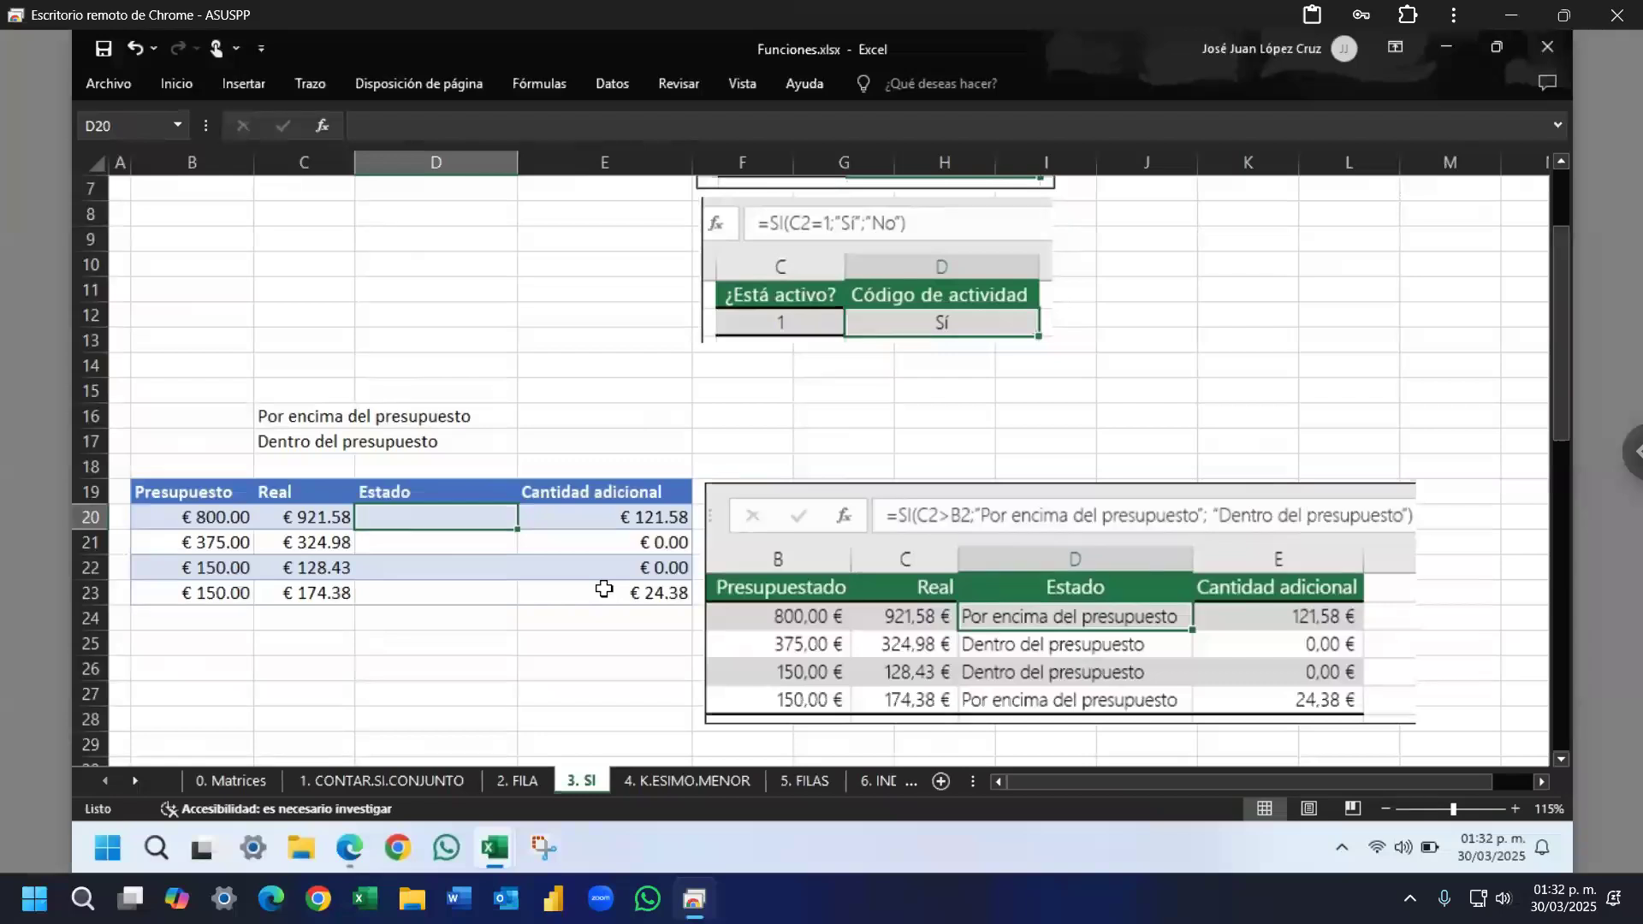
pyautogui.write('=')
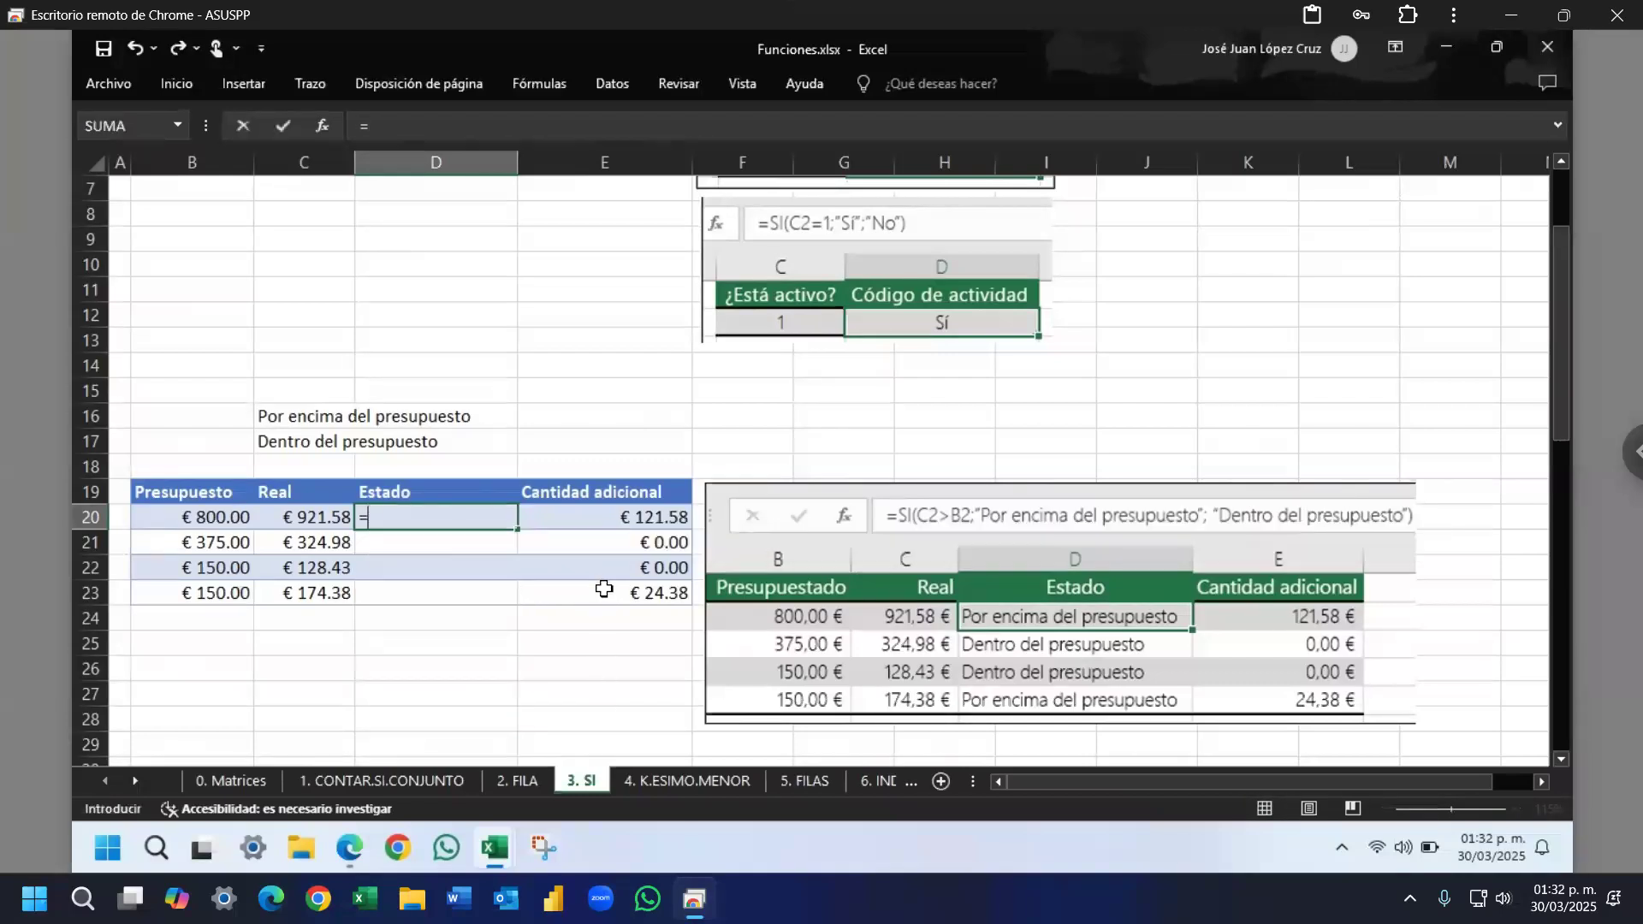
pyautogui.write('SI(')
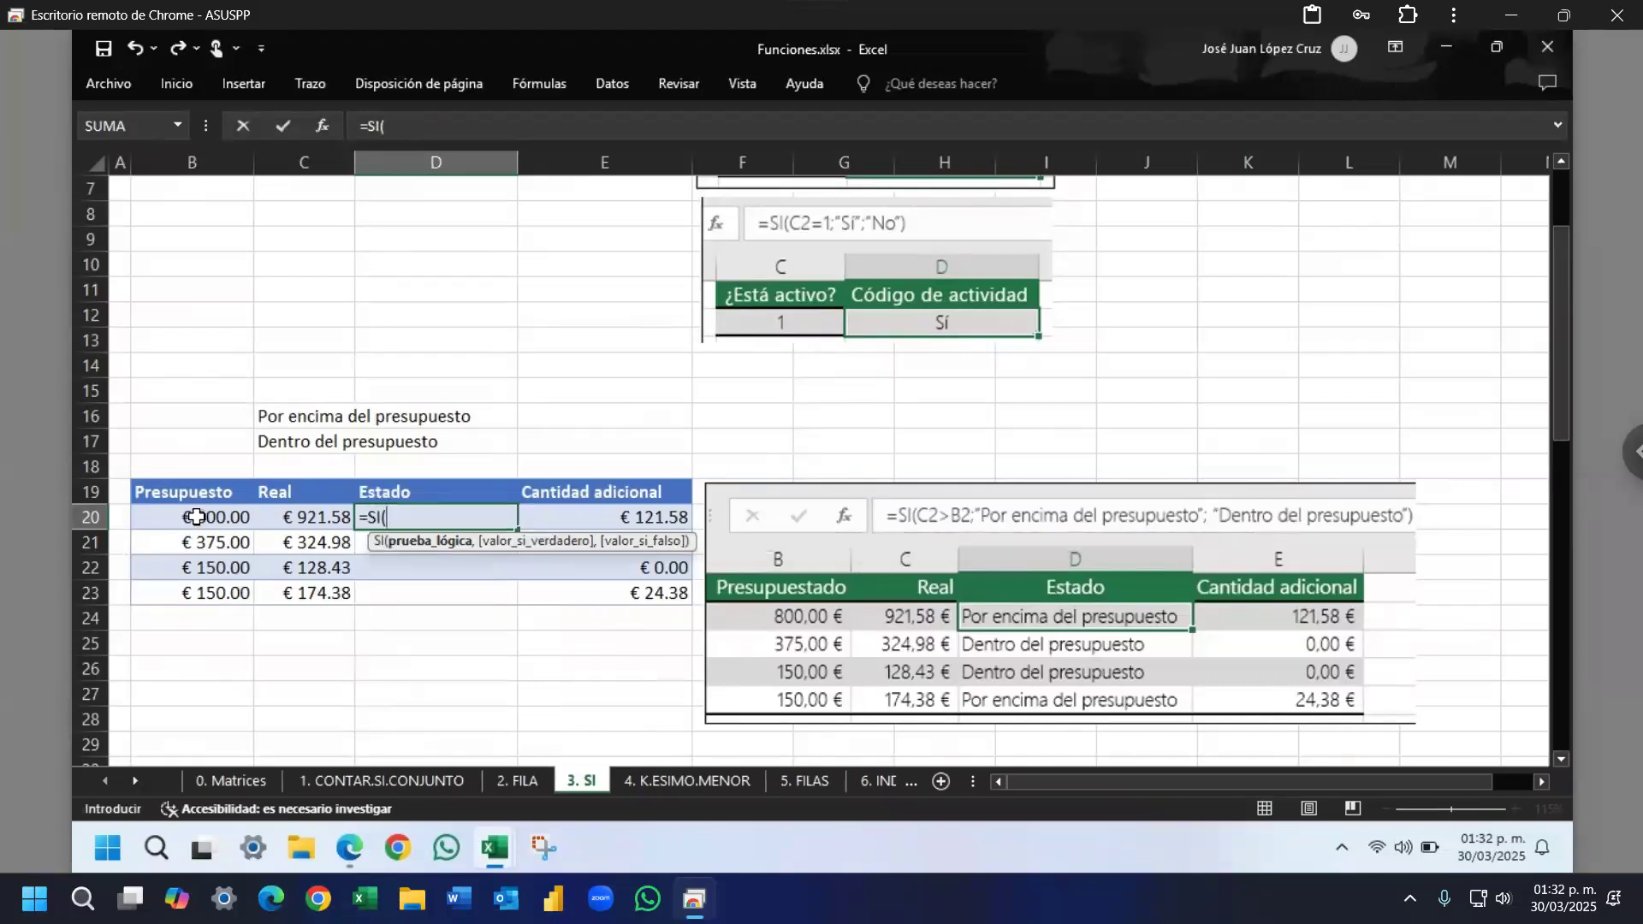
pyautogui.click(295, 516)
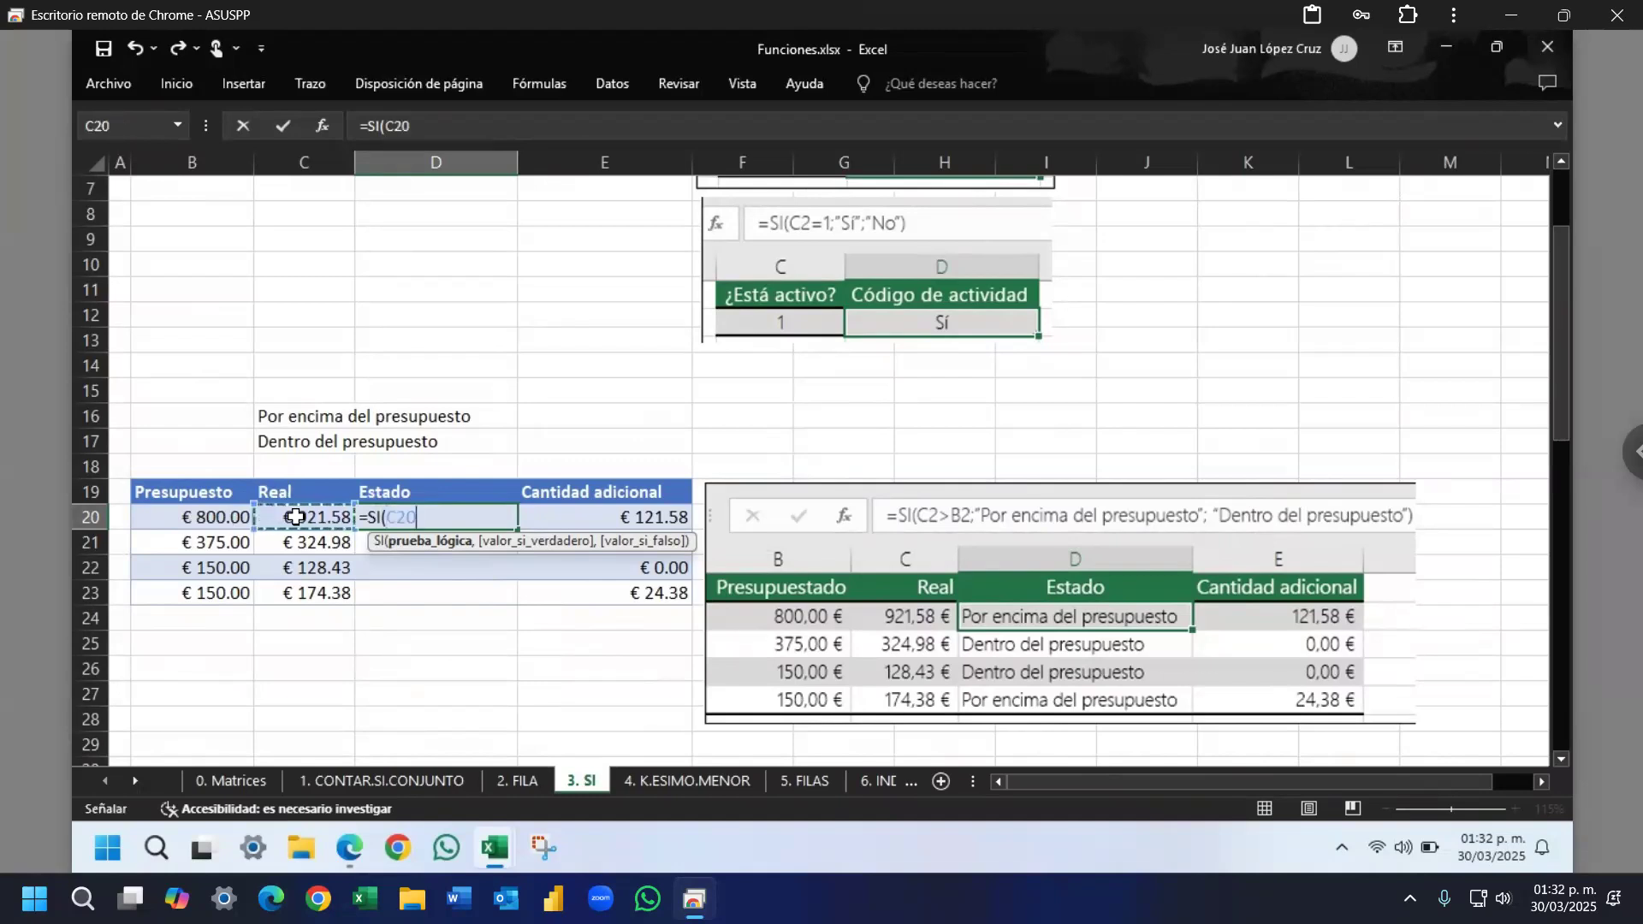
pyautogui.write('>')
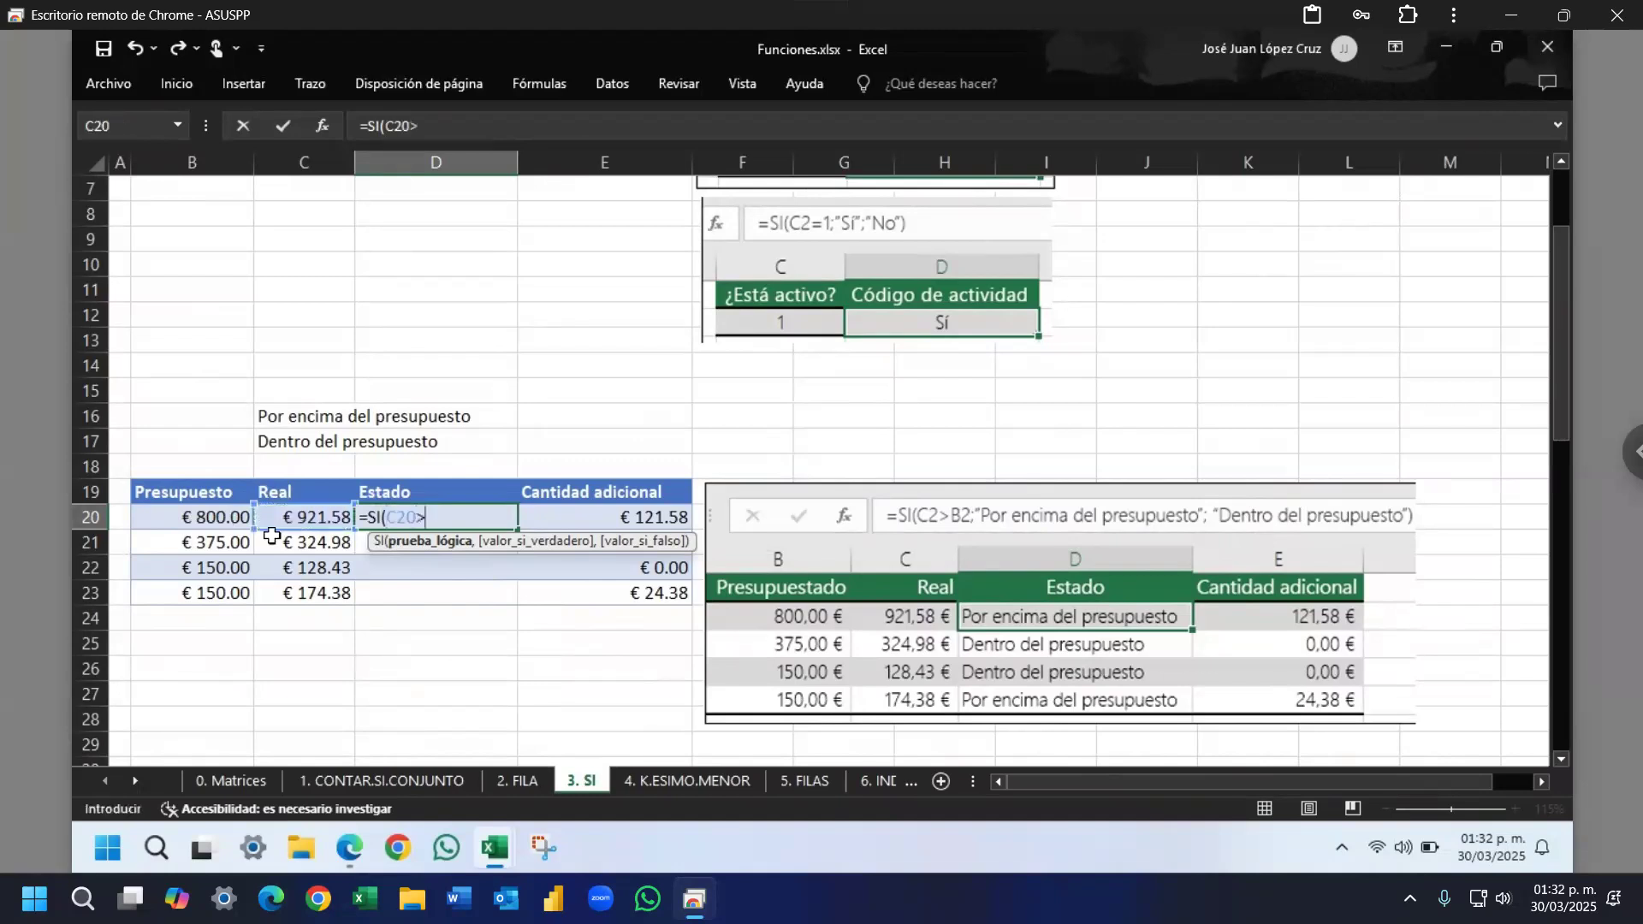
pyautogui.click(208, 522)
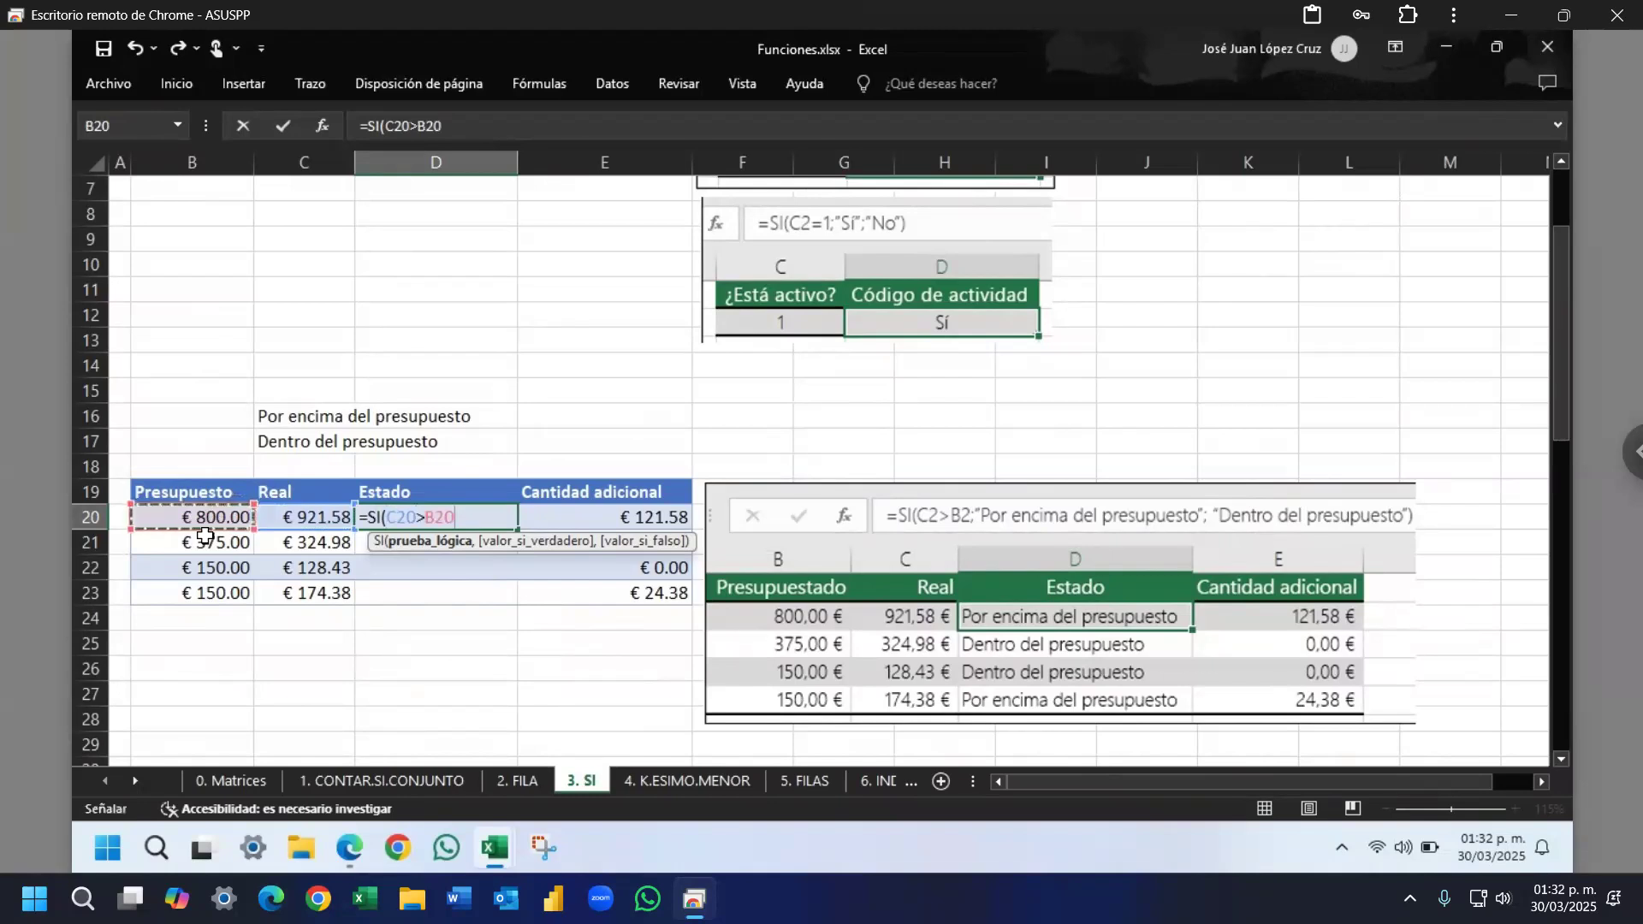
pyautogui.write(',')
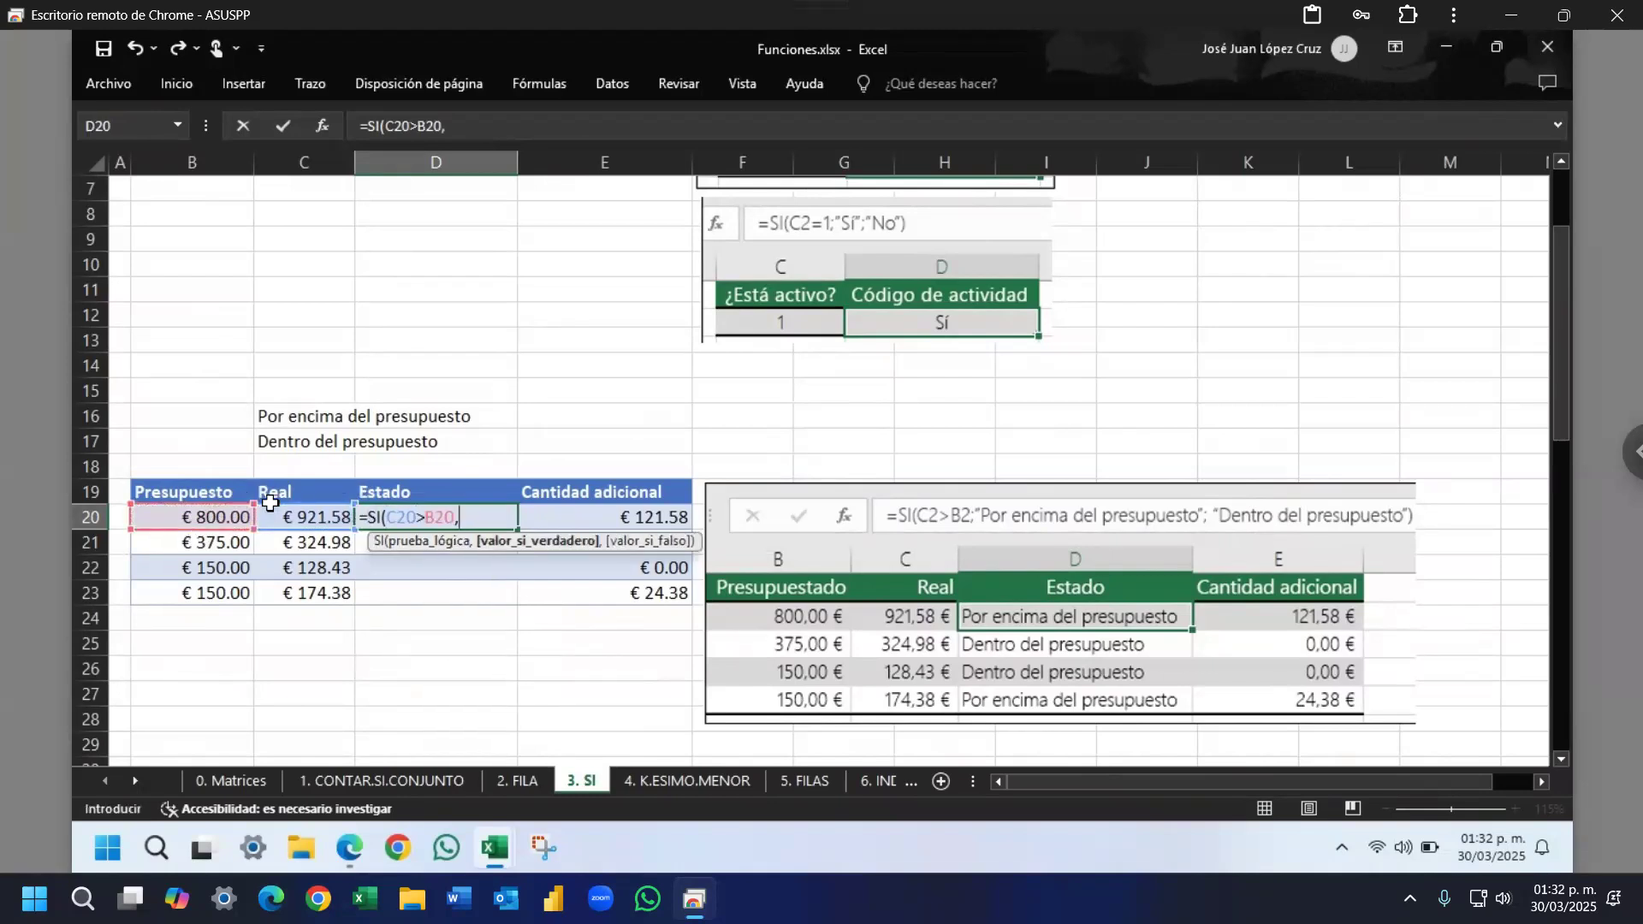
# Step: Complete the D20 formula with C$16 as the true value and C$17 as the false value
pyautogui.click(292, 416)
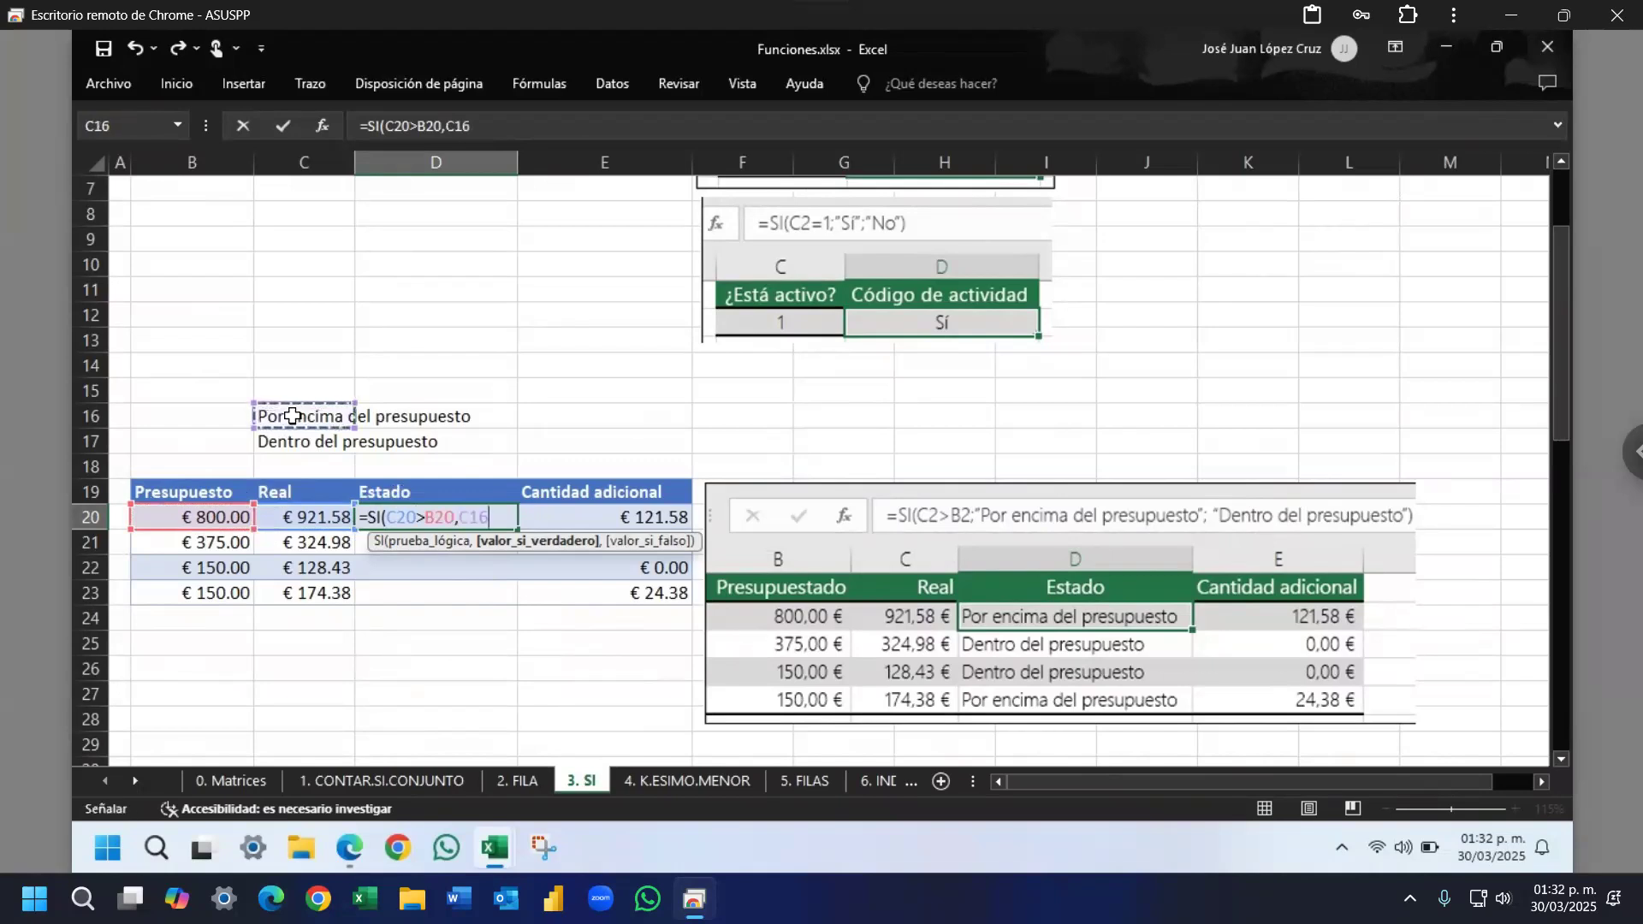
pyautogui.press('F4')
pyautogui.press('F4')
pyautogui.write(',')
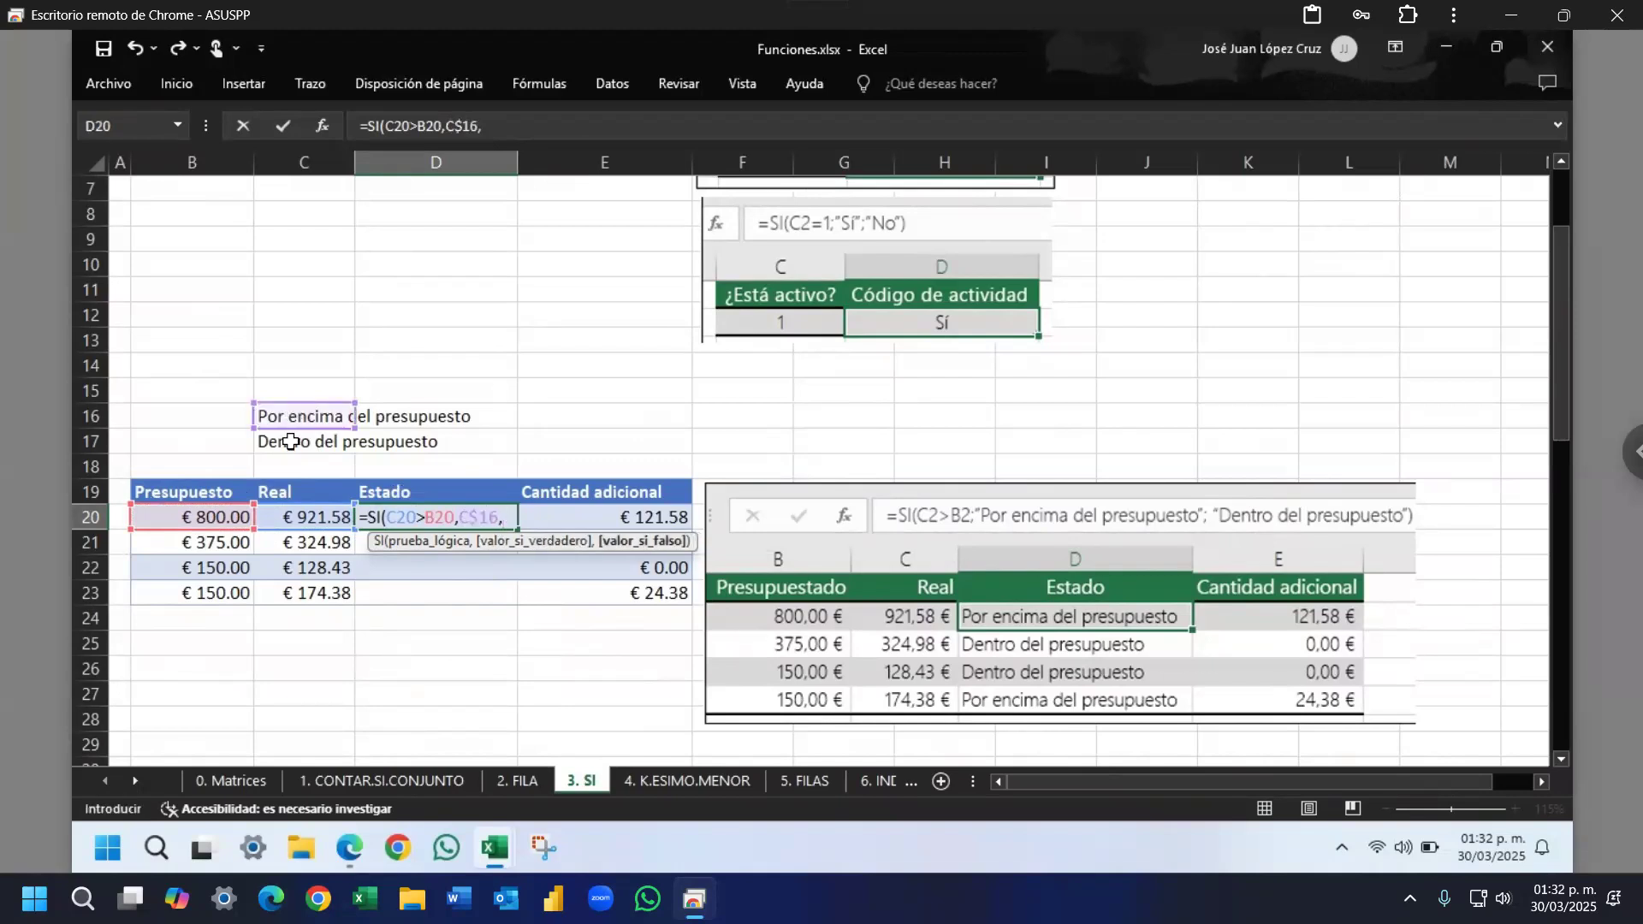
pyautogui.click(301, 444)
pyautogui.press('F4')
pyautogui.press('F4')
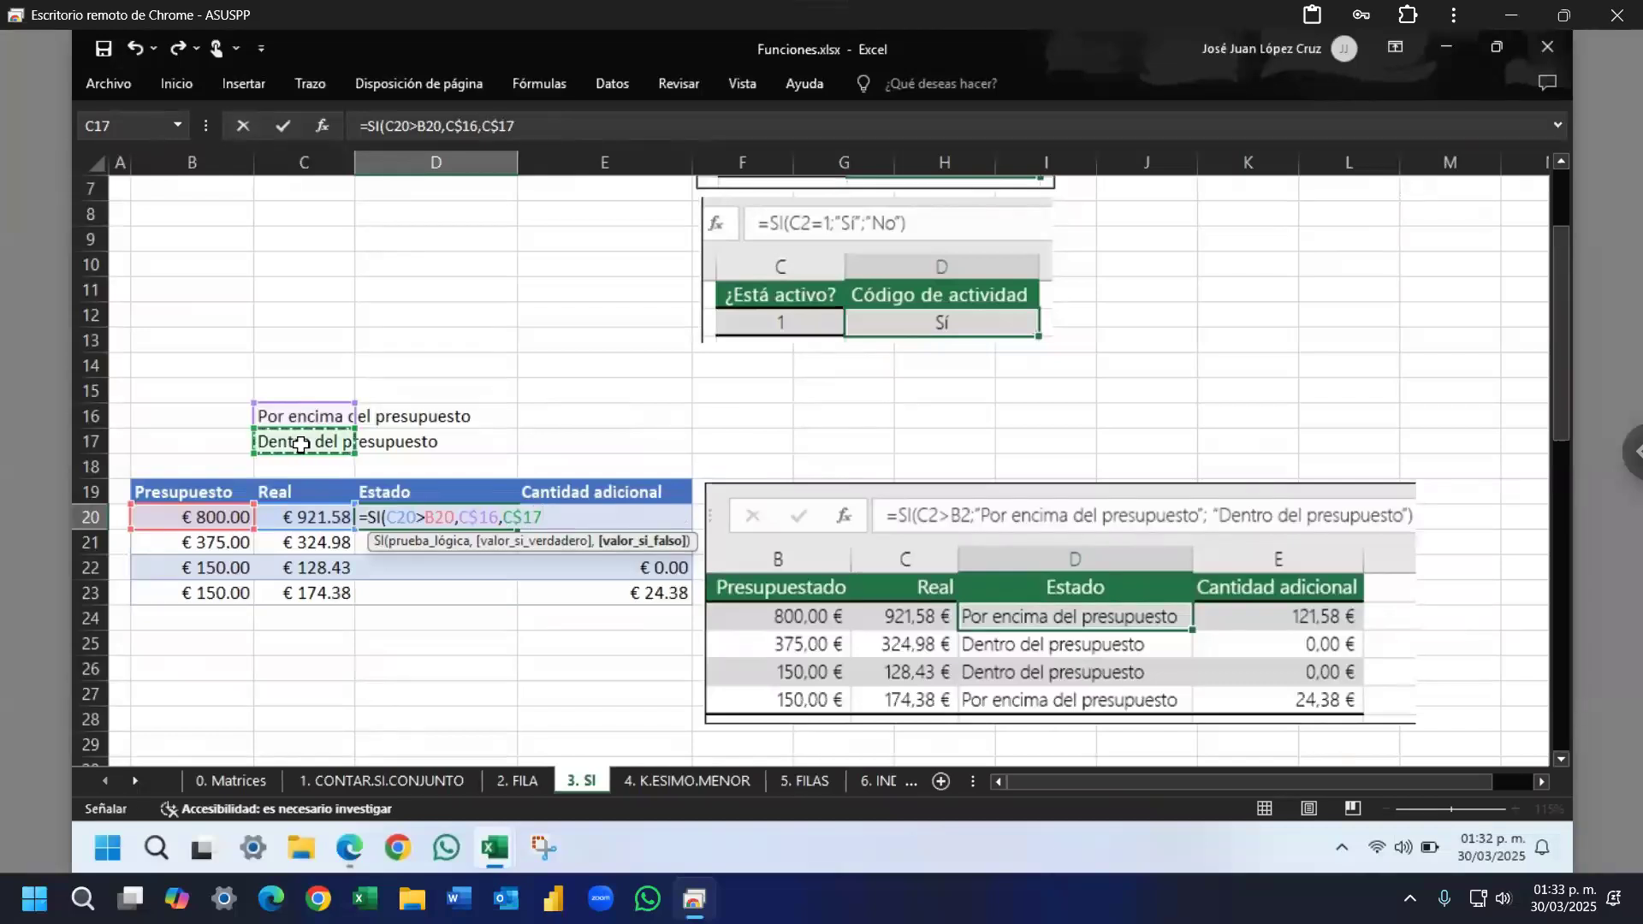
pyautogui.write(')')
pyautogui.hotkey('ctrl', 'Return')
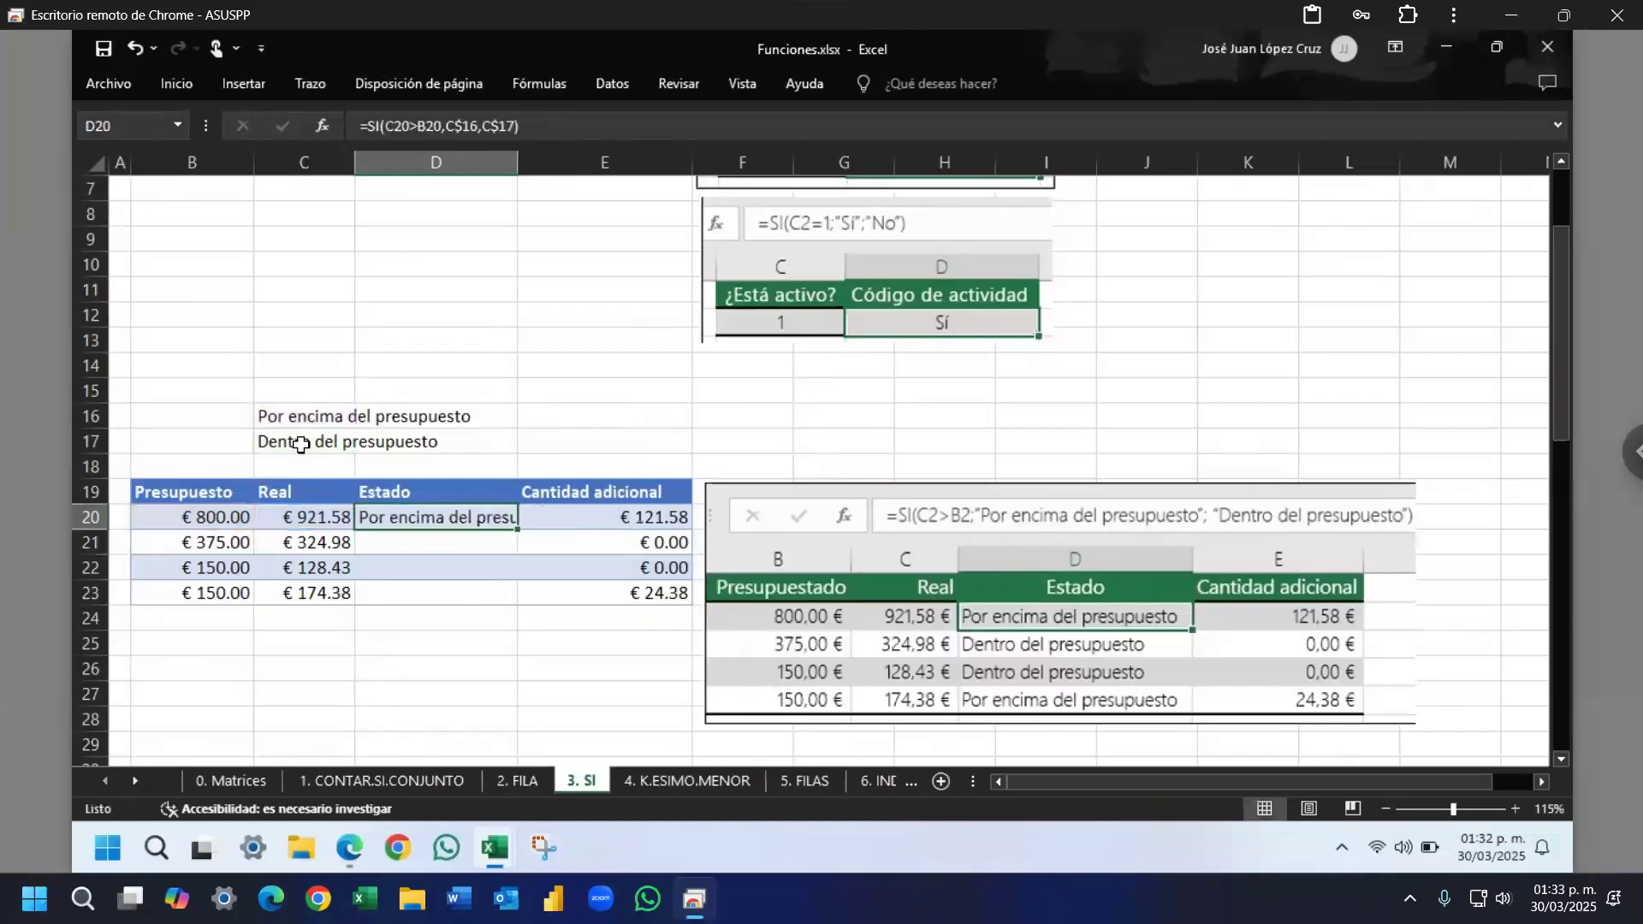
# Step: Check the Real and Presupuesto amounts in row 20, and fill the Estado formula down to D23
pyautogui.click(315, 518)
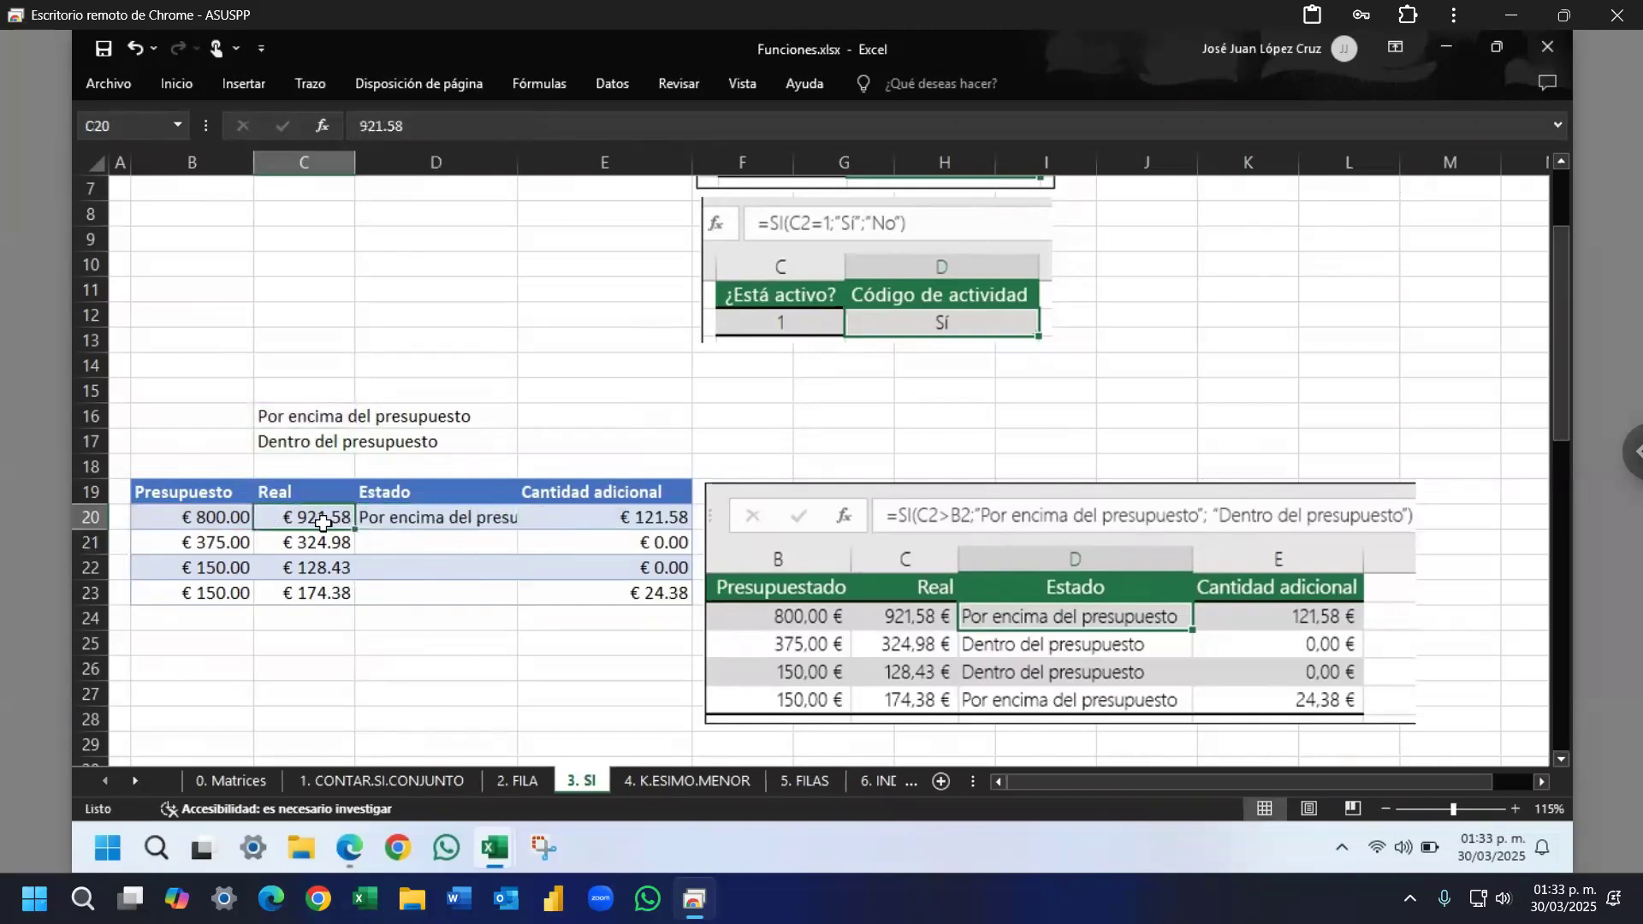
pyautogui.click(194, 519)
pyautogui.click(497, 532)
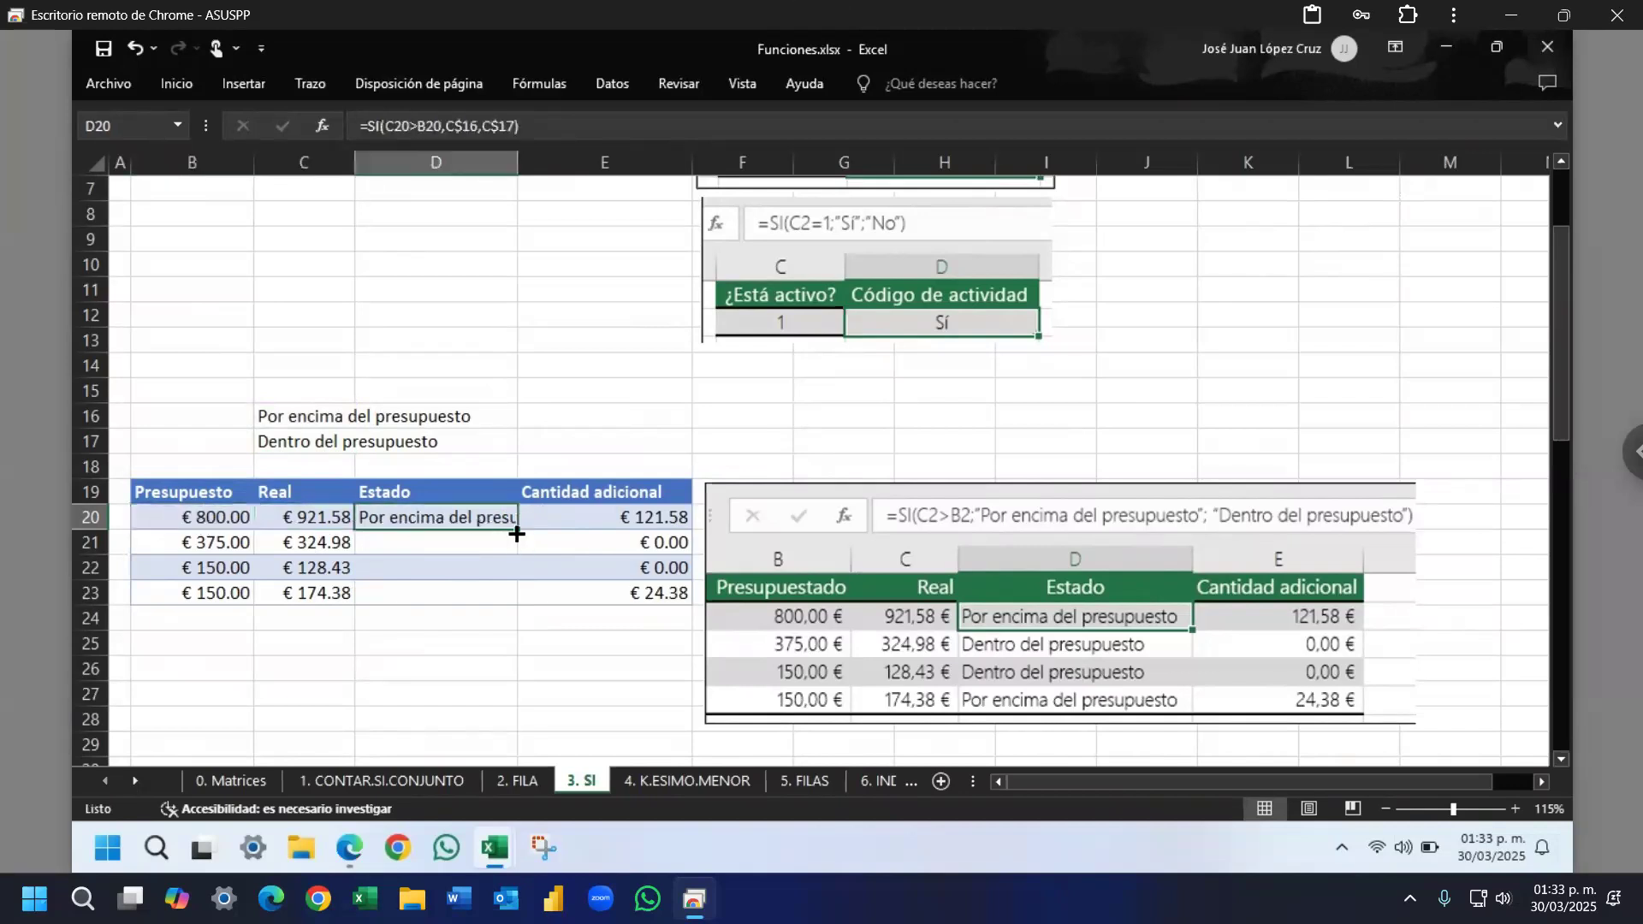
pyautogui.doubleClick(516, 530)
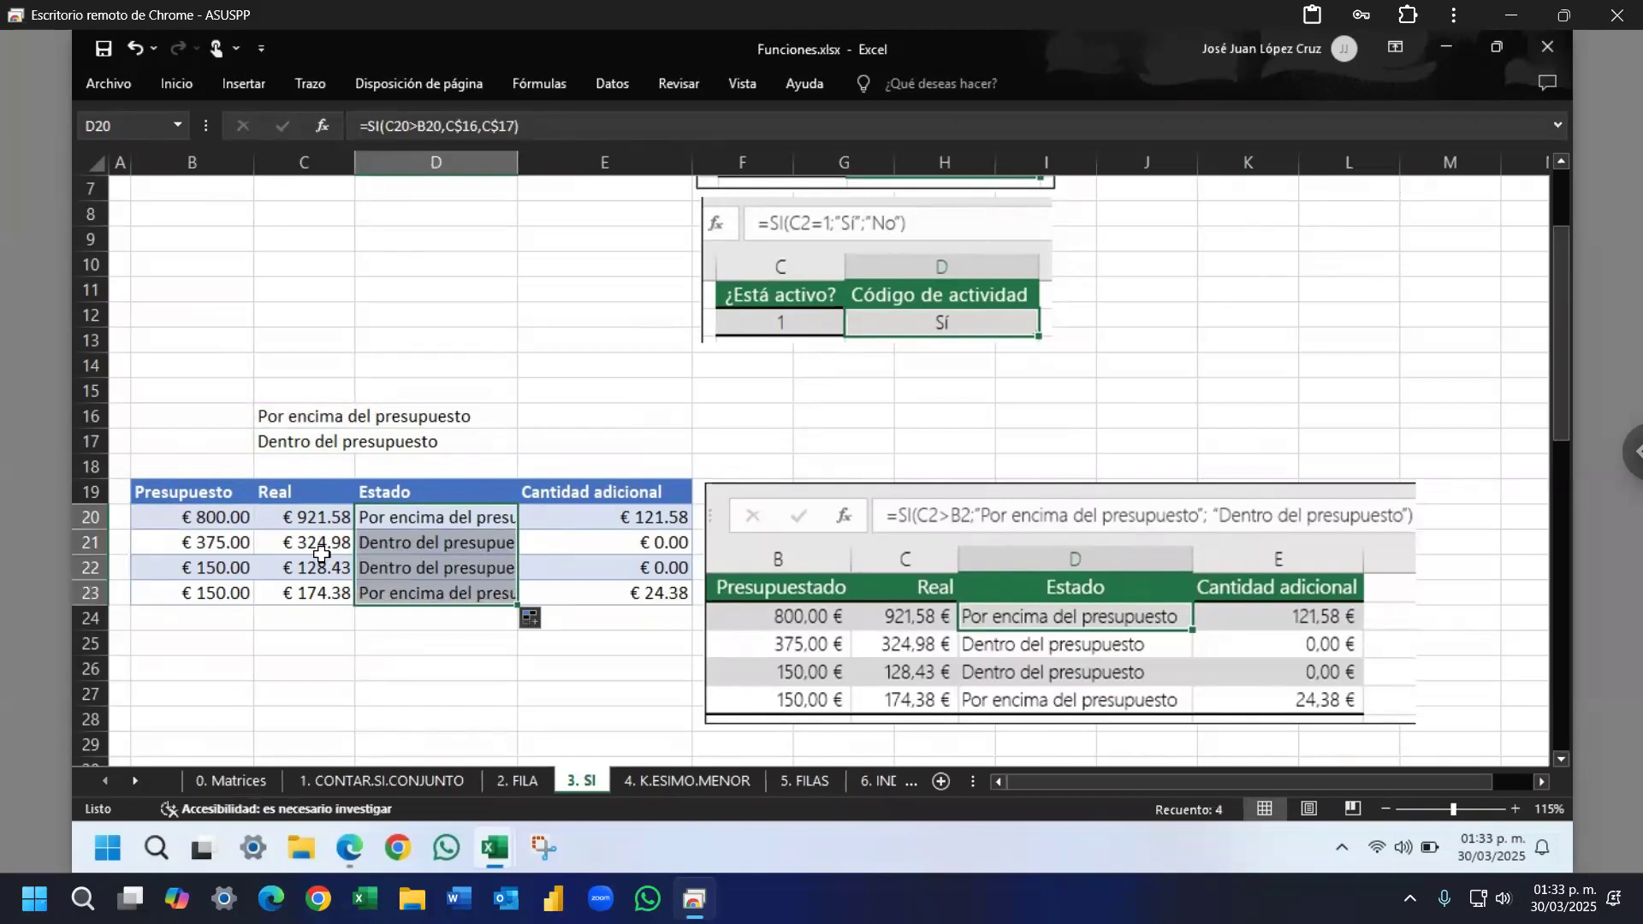
# Step: Compare the Presupuesto and Real amounts with the Estado results for rows 21 to 23
pyautogui.click(209, 544)
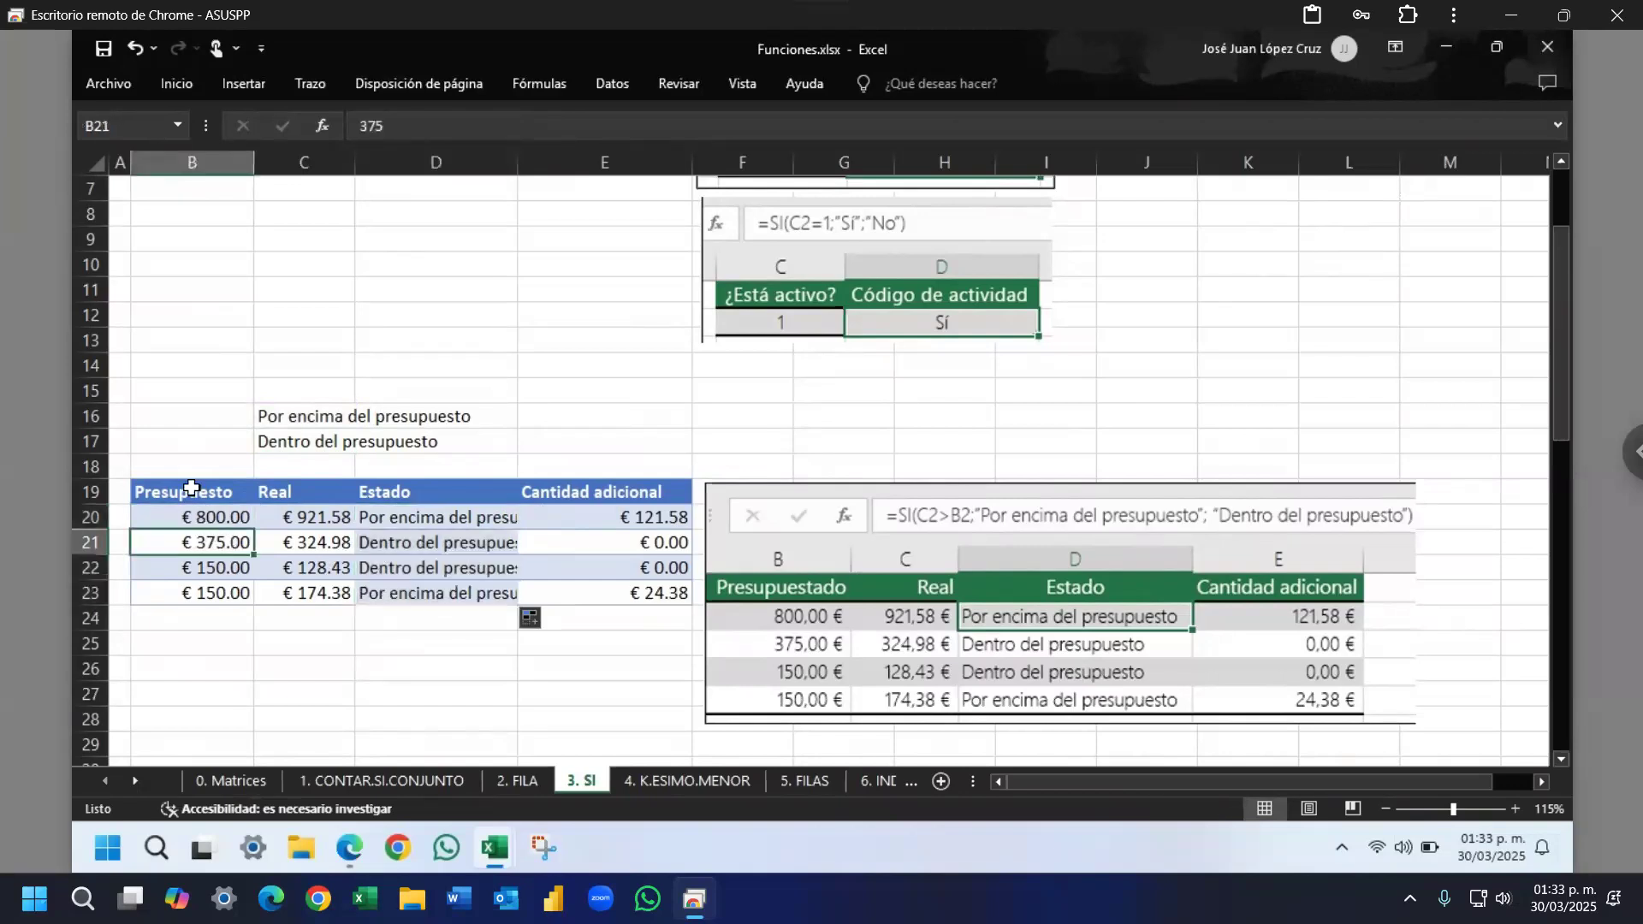
pyautogui.click(290, 546)
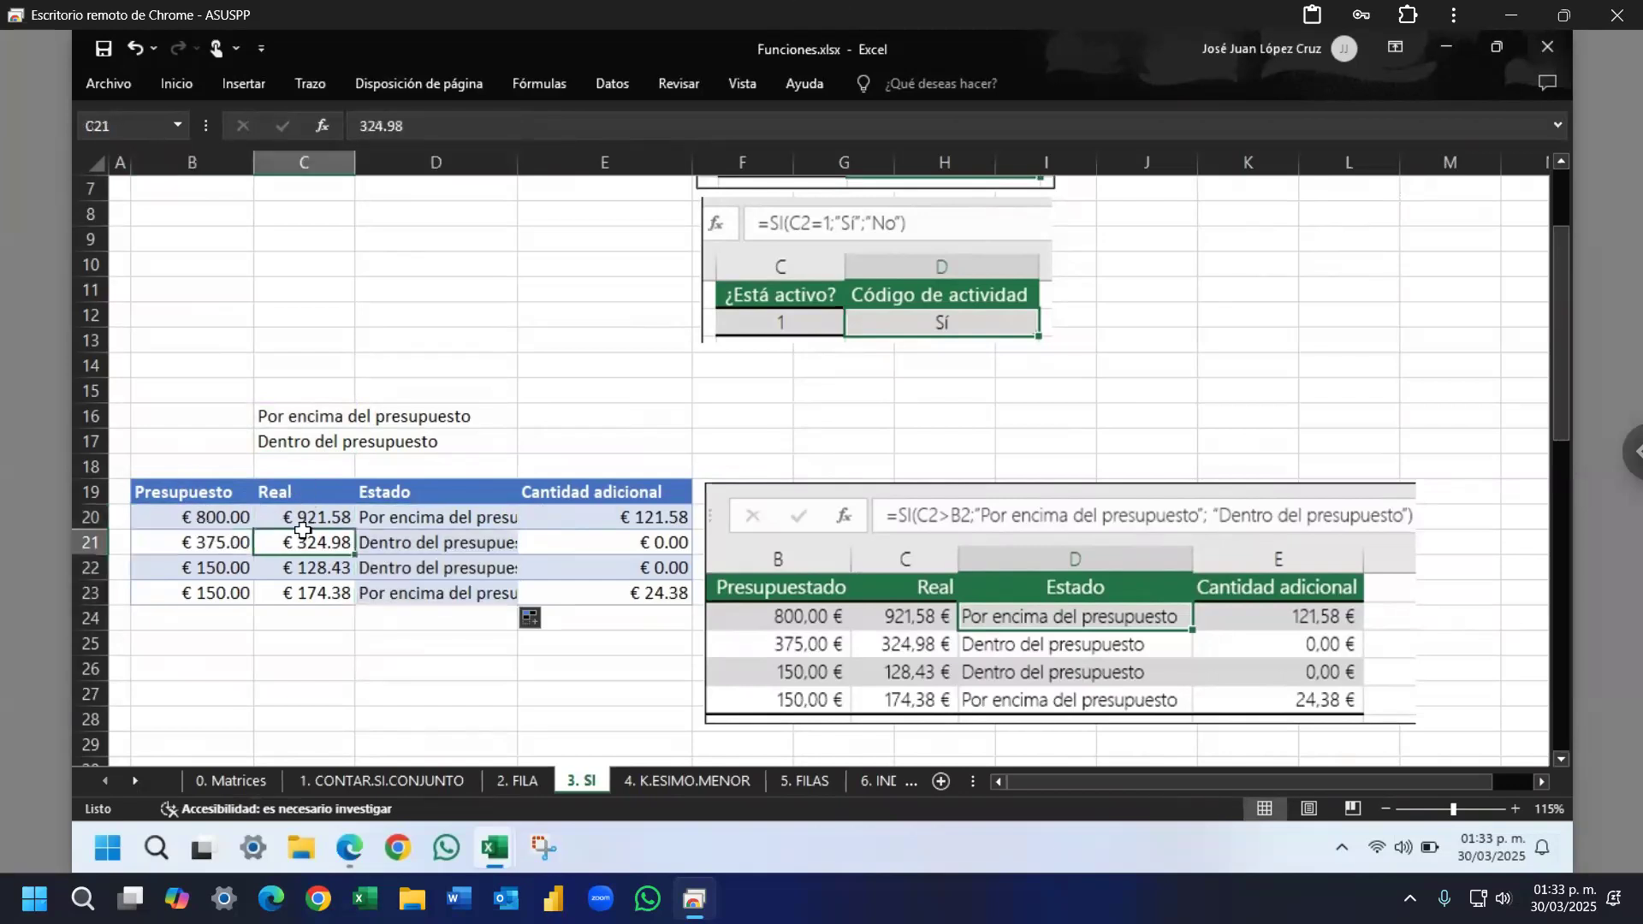
pyautogui.click(417, 543)
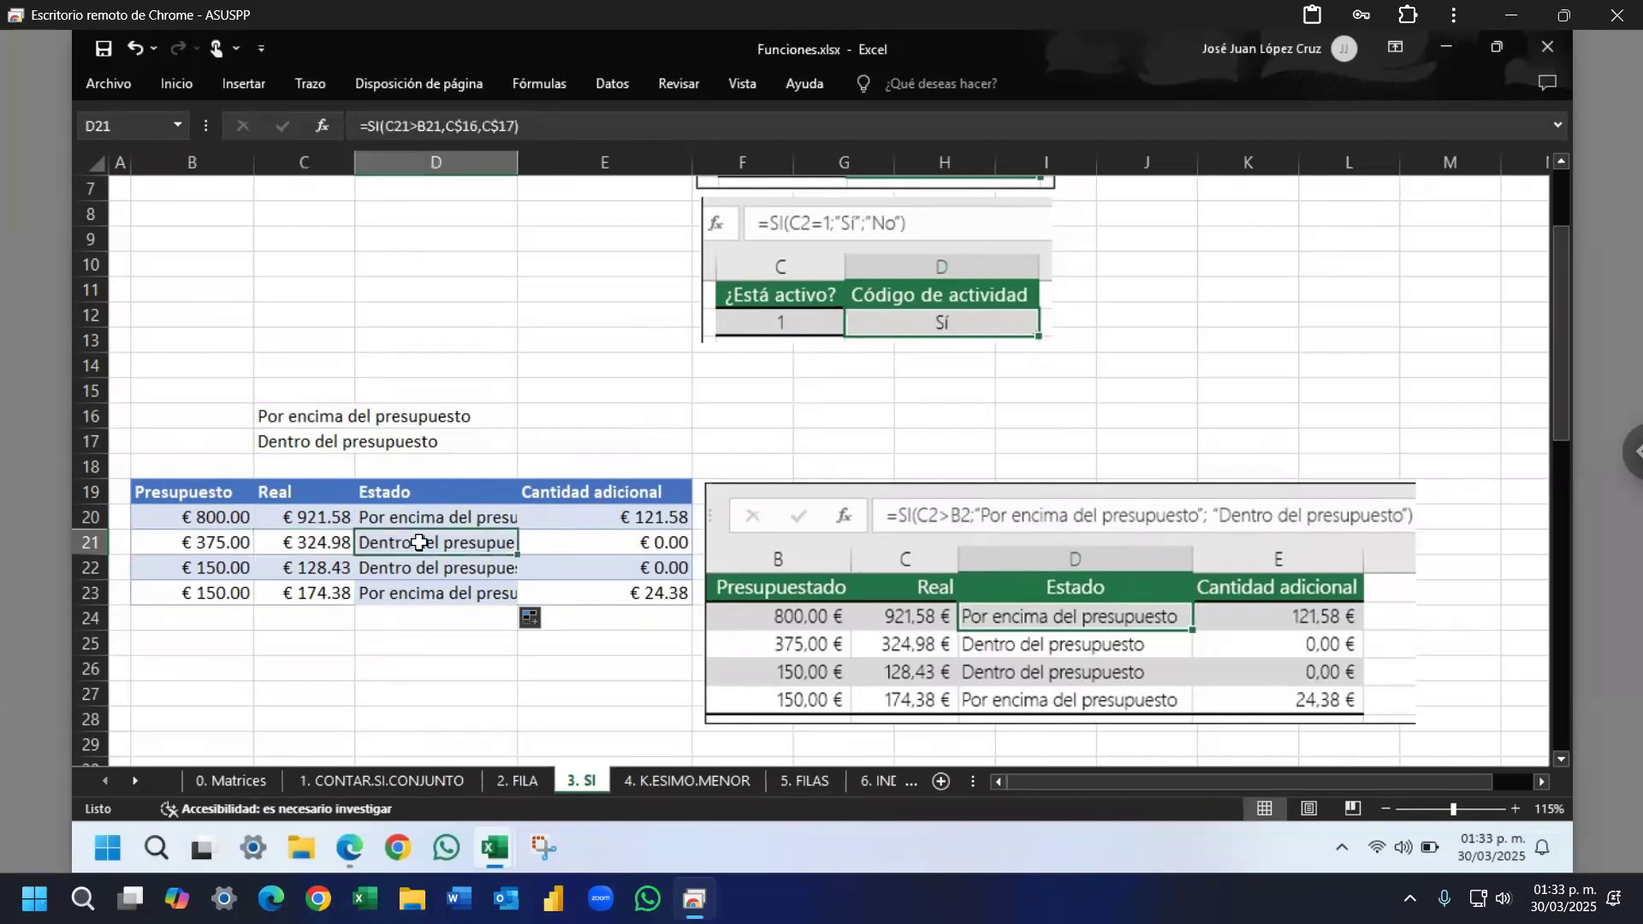
pyautogui.click(203, 567)
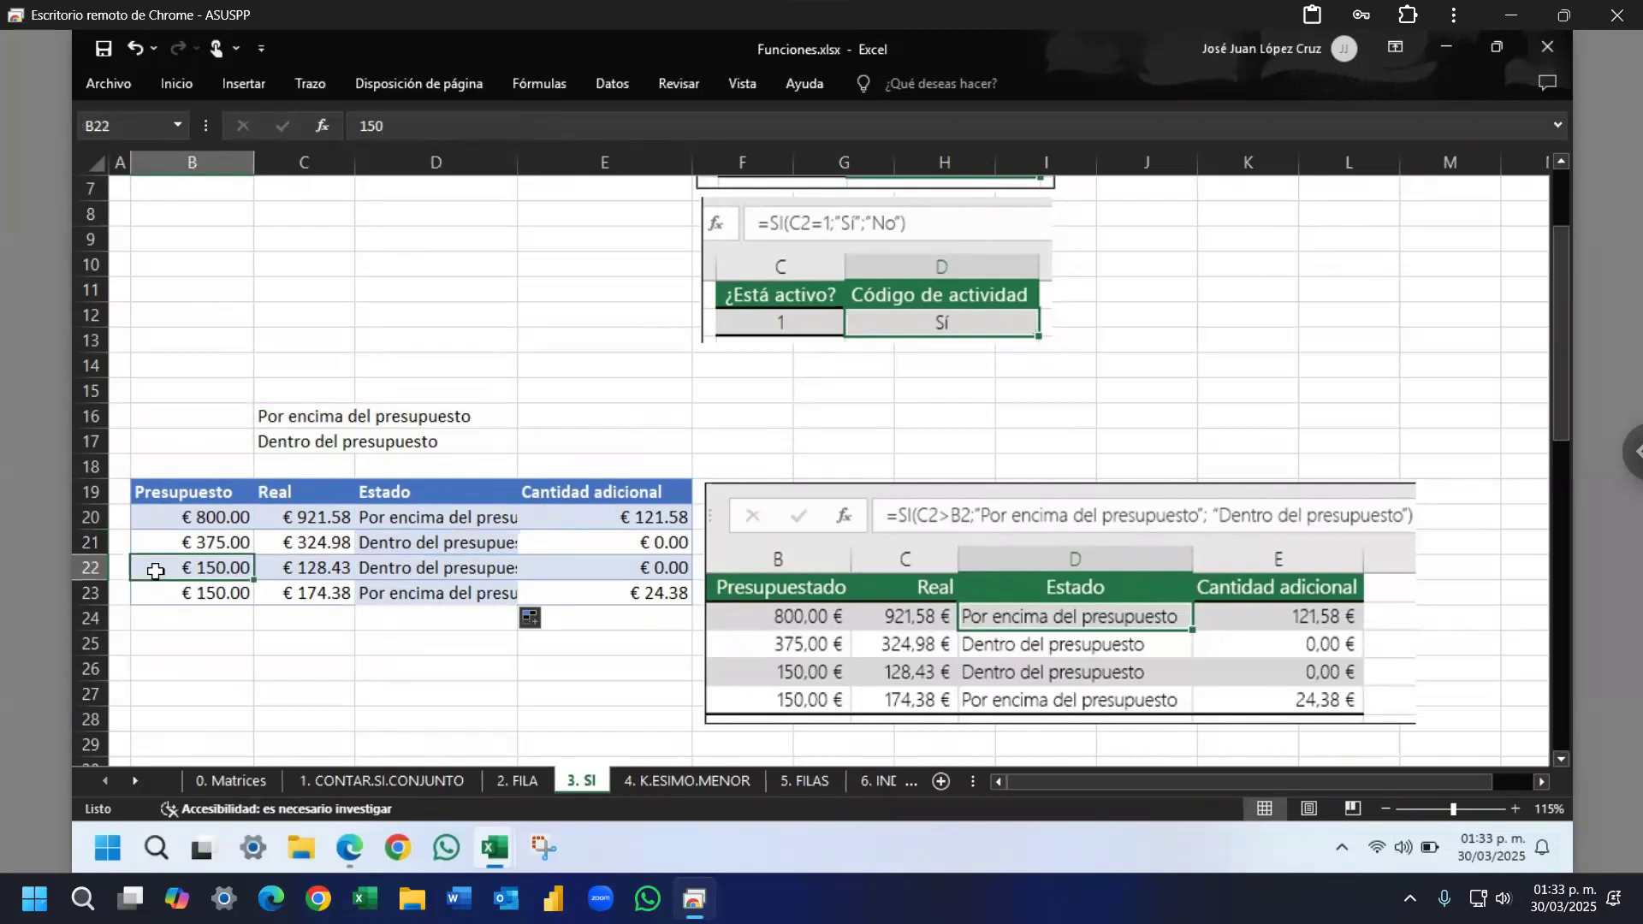
pyautogui.click(310, 569)
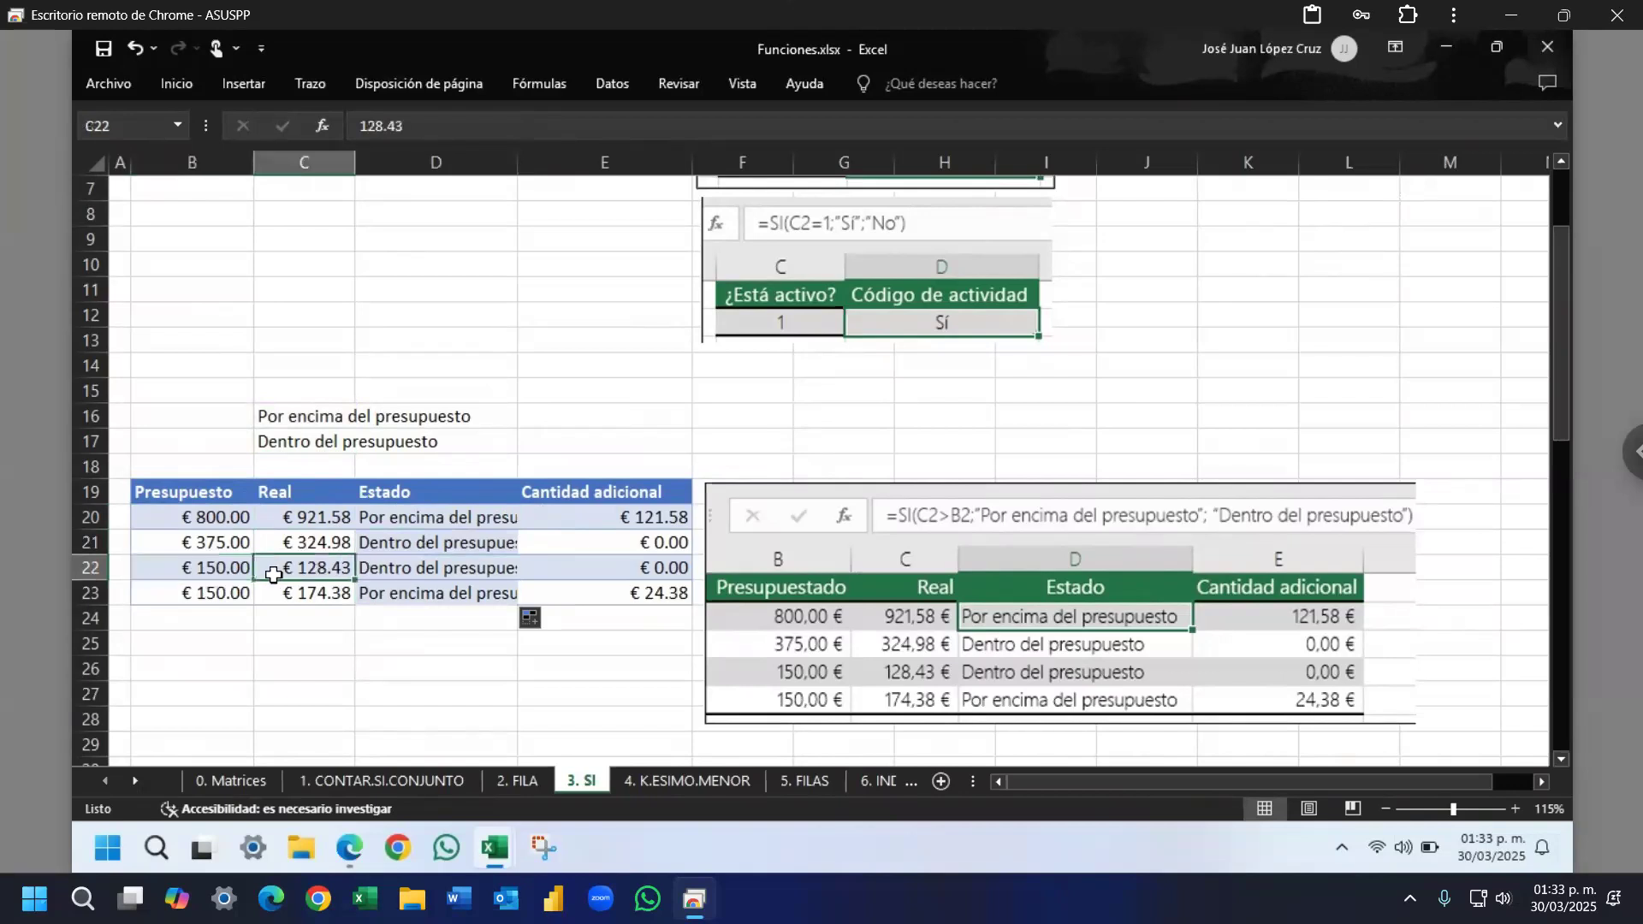
pyautogui.click(425, 573)
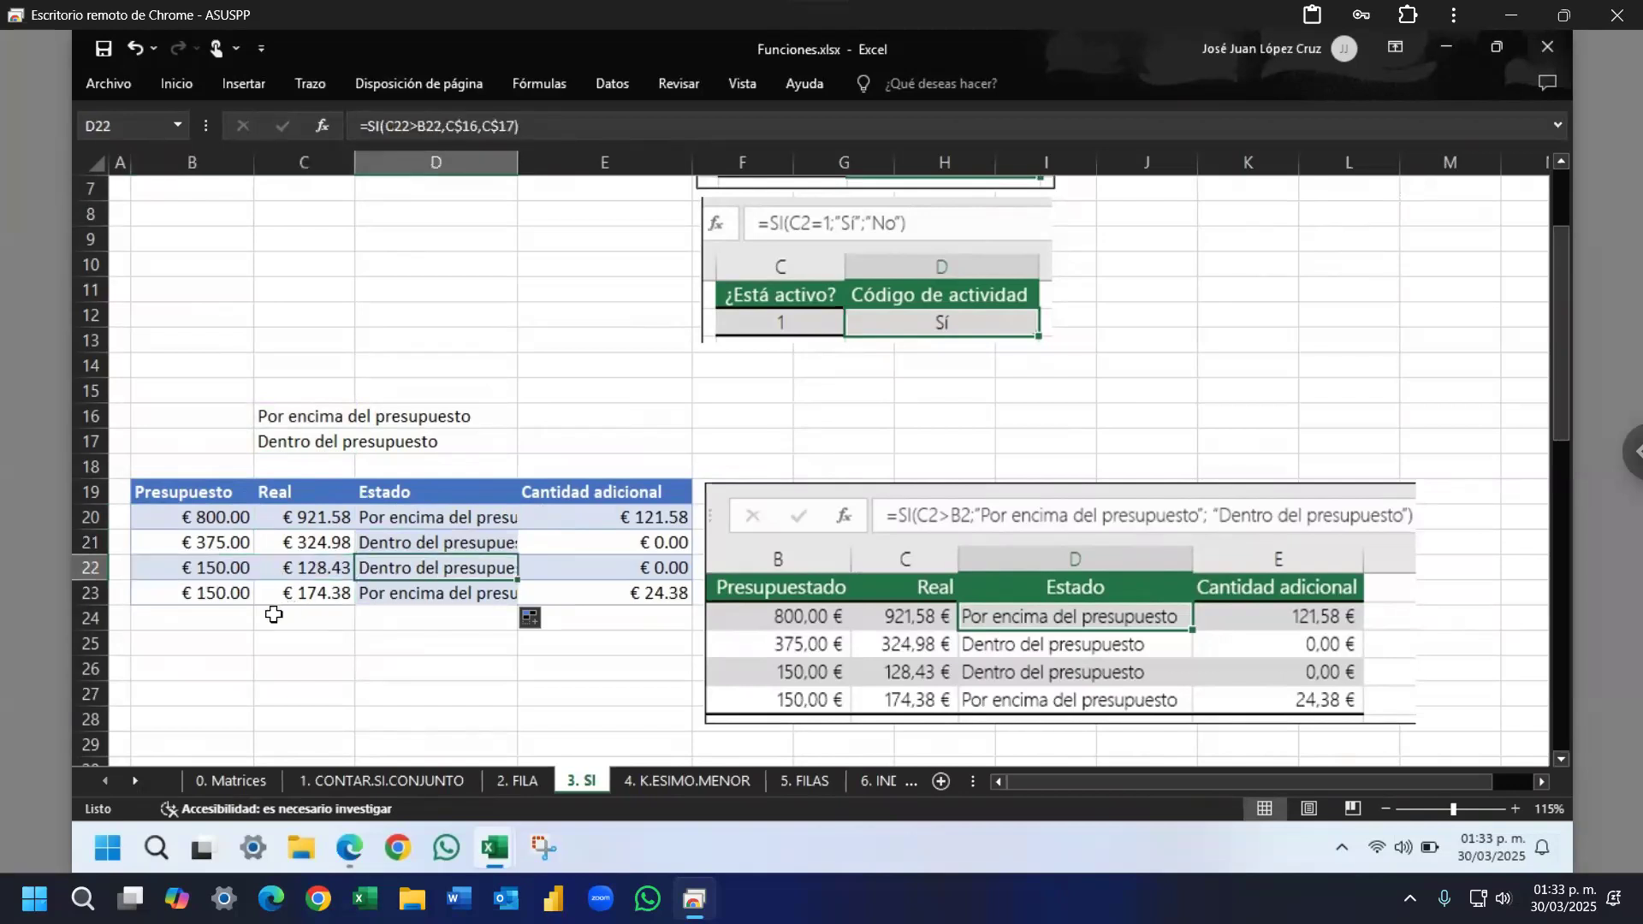
pyautogui.click(205, 601)
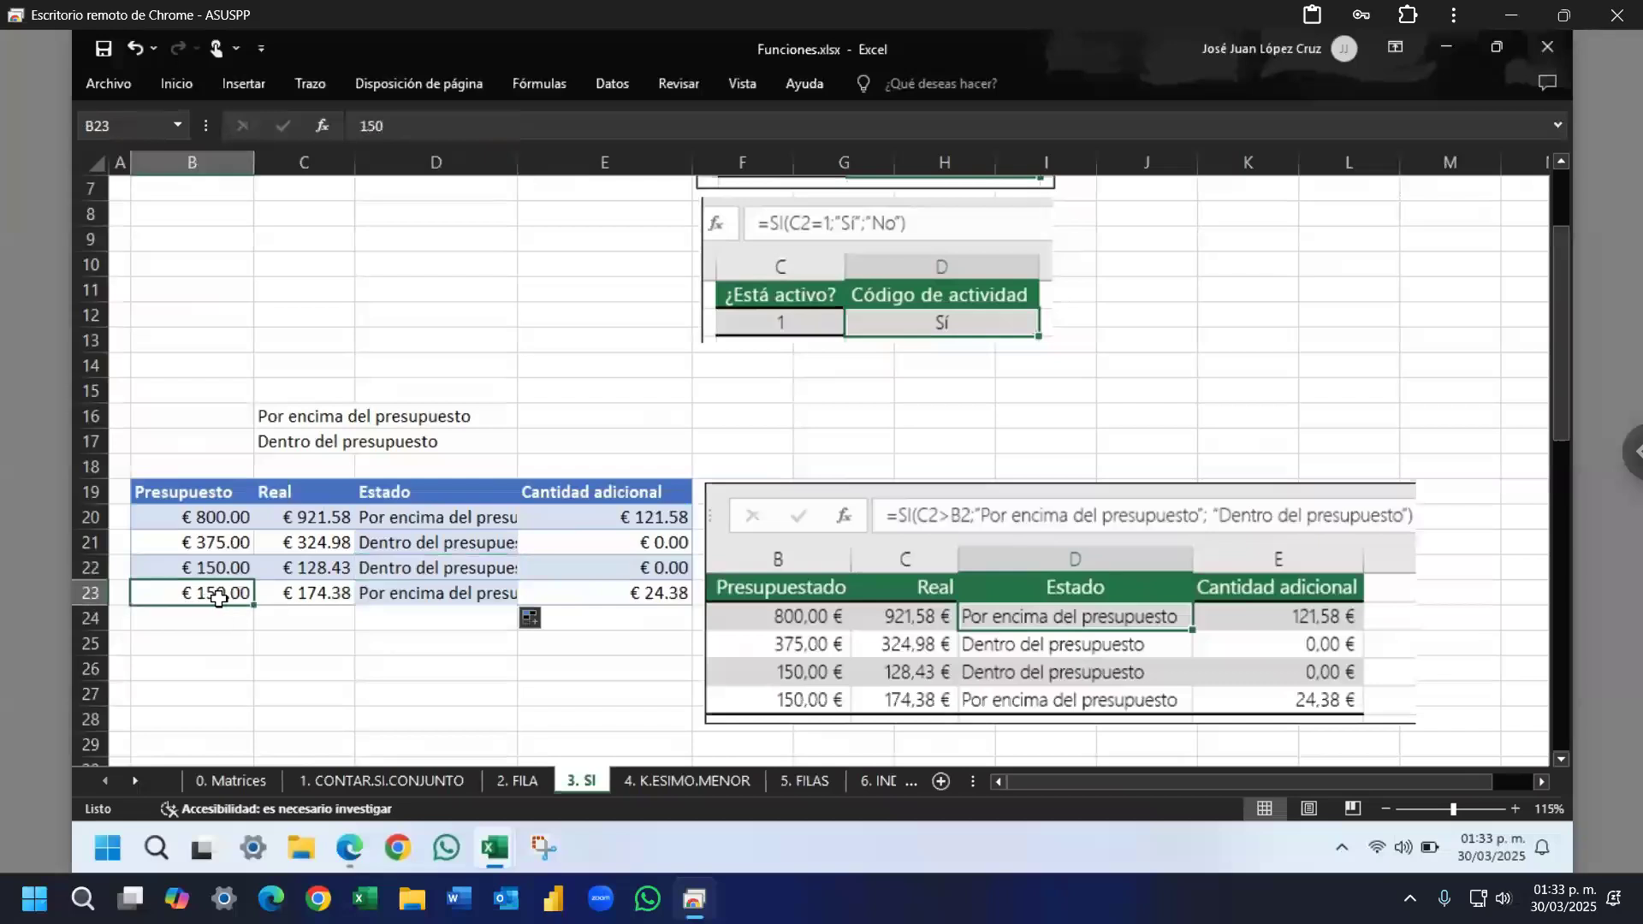
pyautogui.click(327, 590)
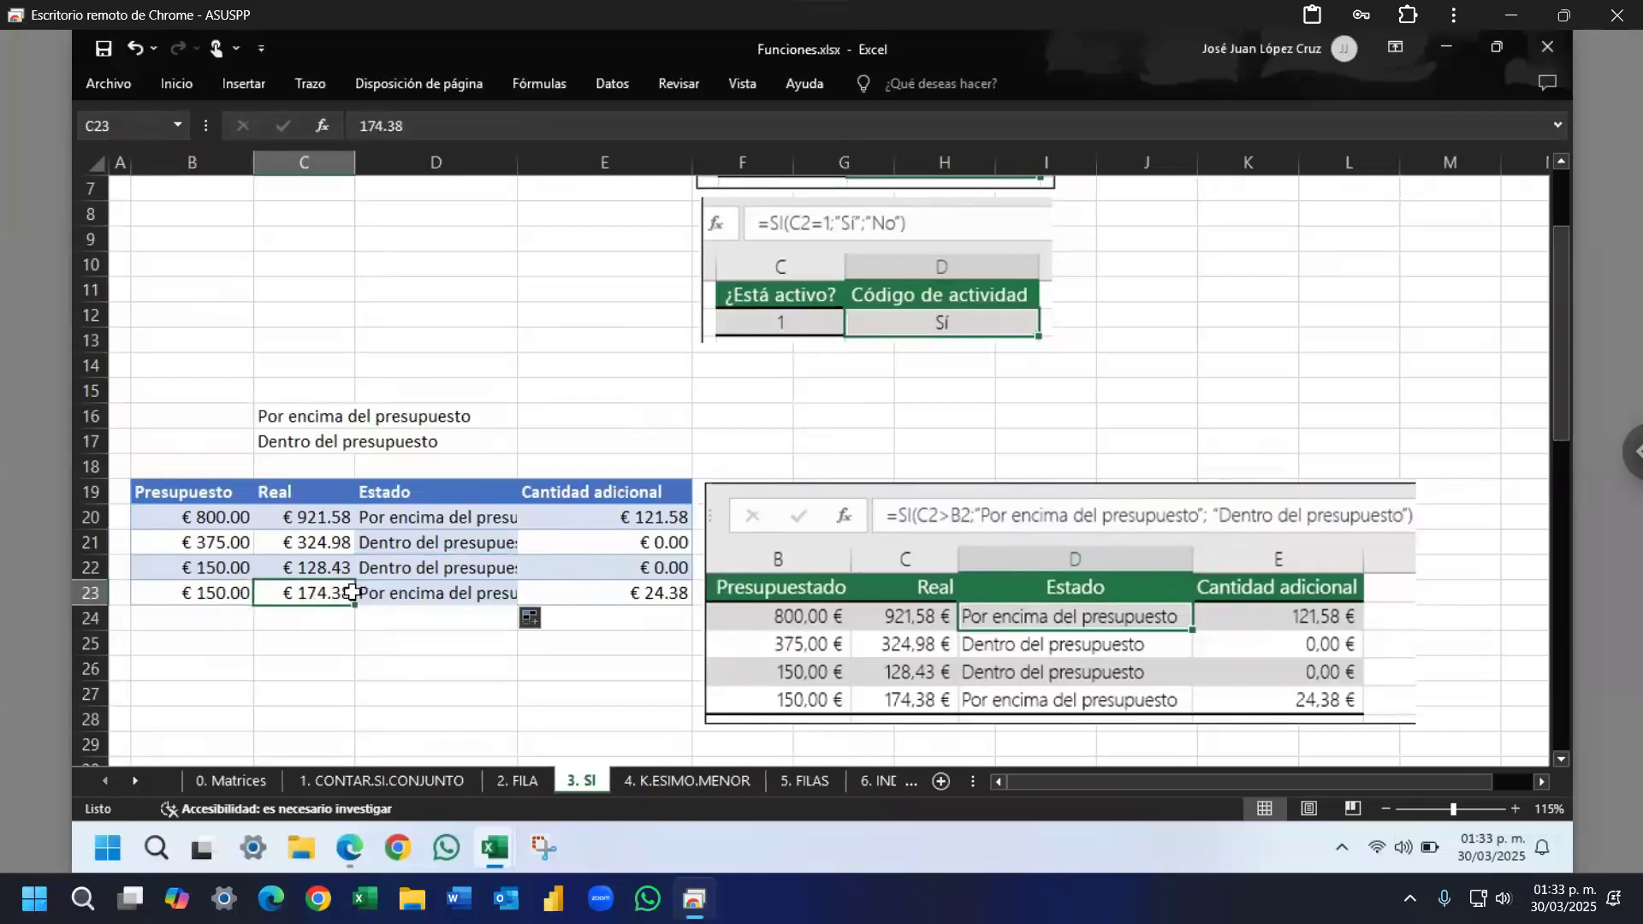
# Step: Examine the logical test and true value arguments of the SI formula in D23
pyautogui.doubleClick(399, 594)
pyautogui.click(412, 618)
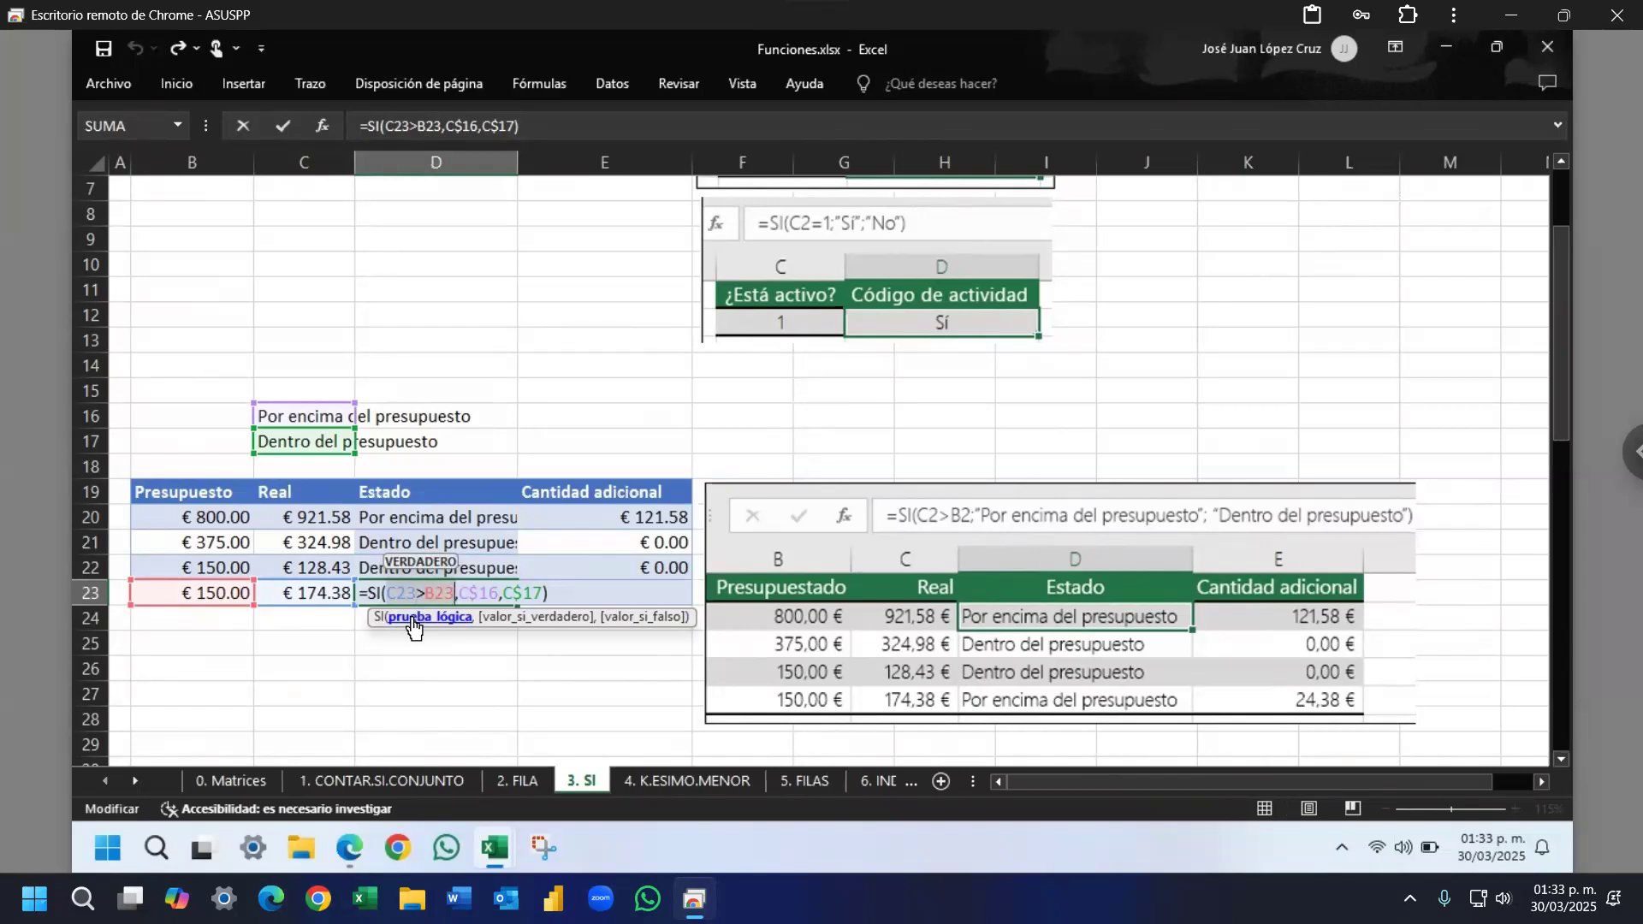
pyautogui.click(504, 621)
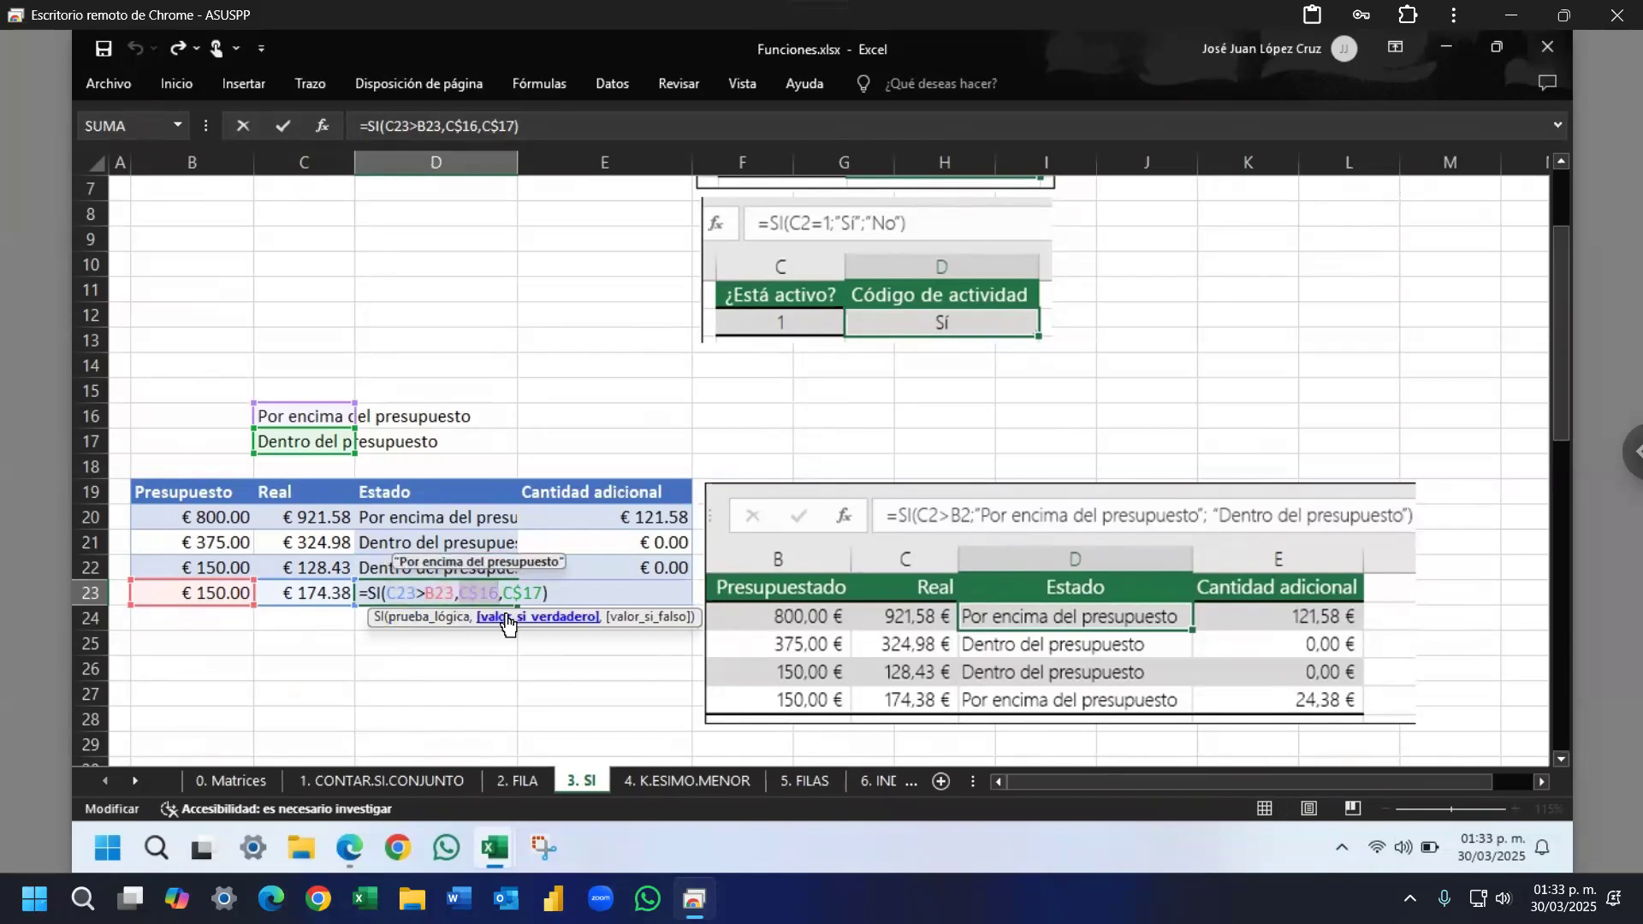
pyautogui.hotkey('ctrl', 'Return')
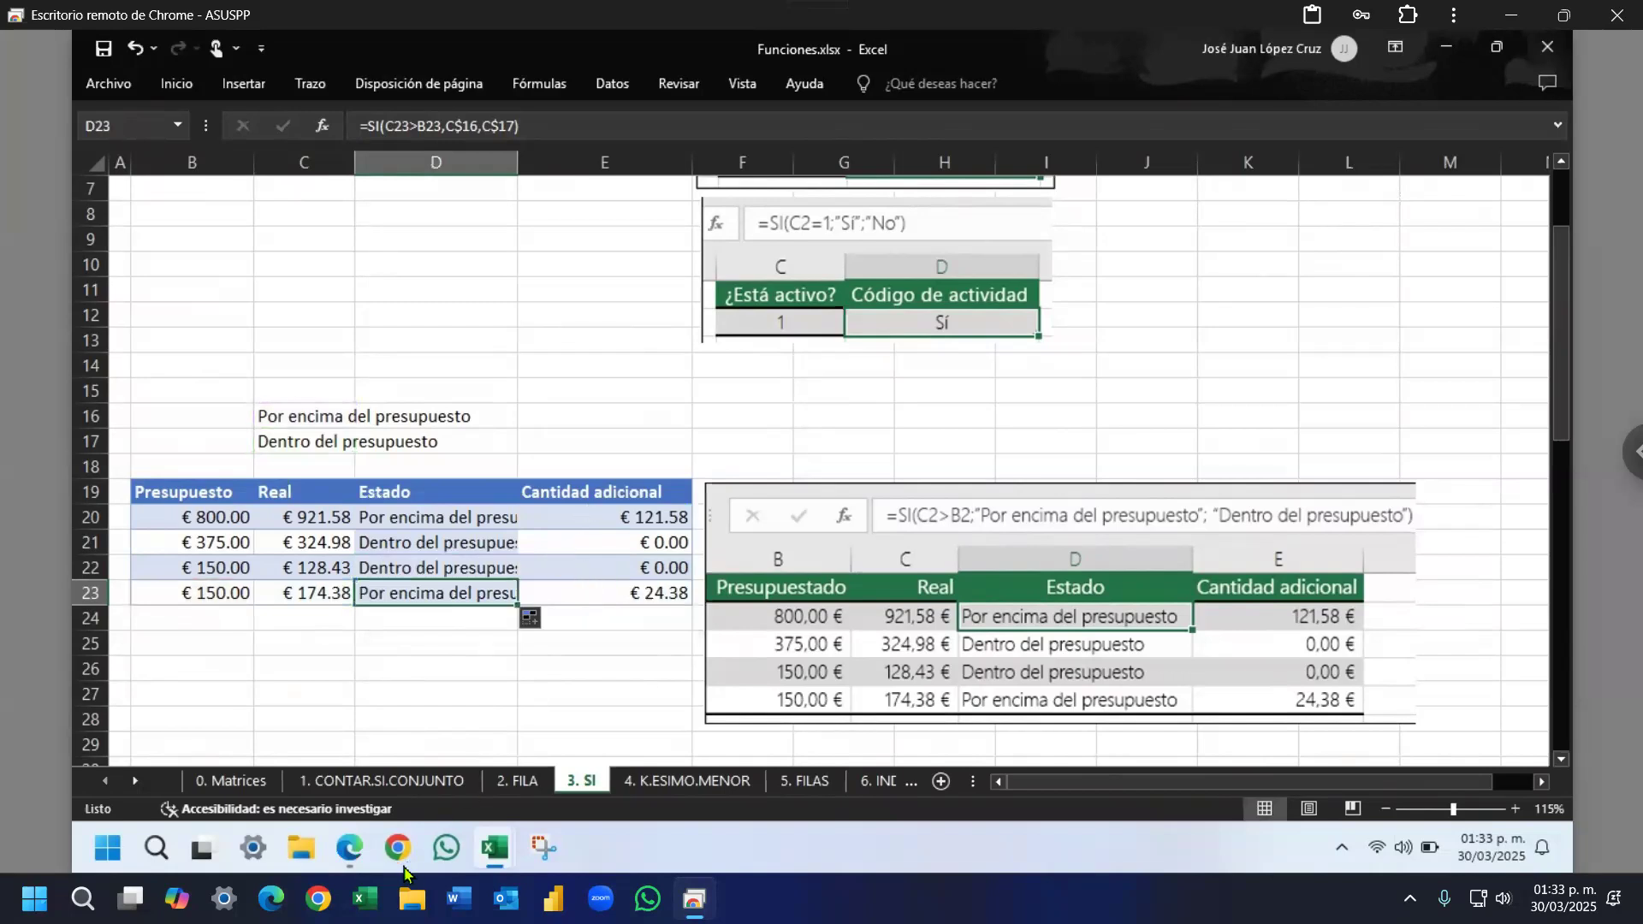
# Step: Return to the SI support page in the browser and read the Cantidad adicional example =SI(C2>B2;C2-B2;0)
pyautogui.click(355, 851)
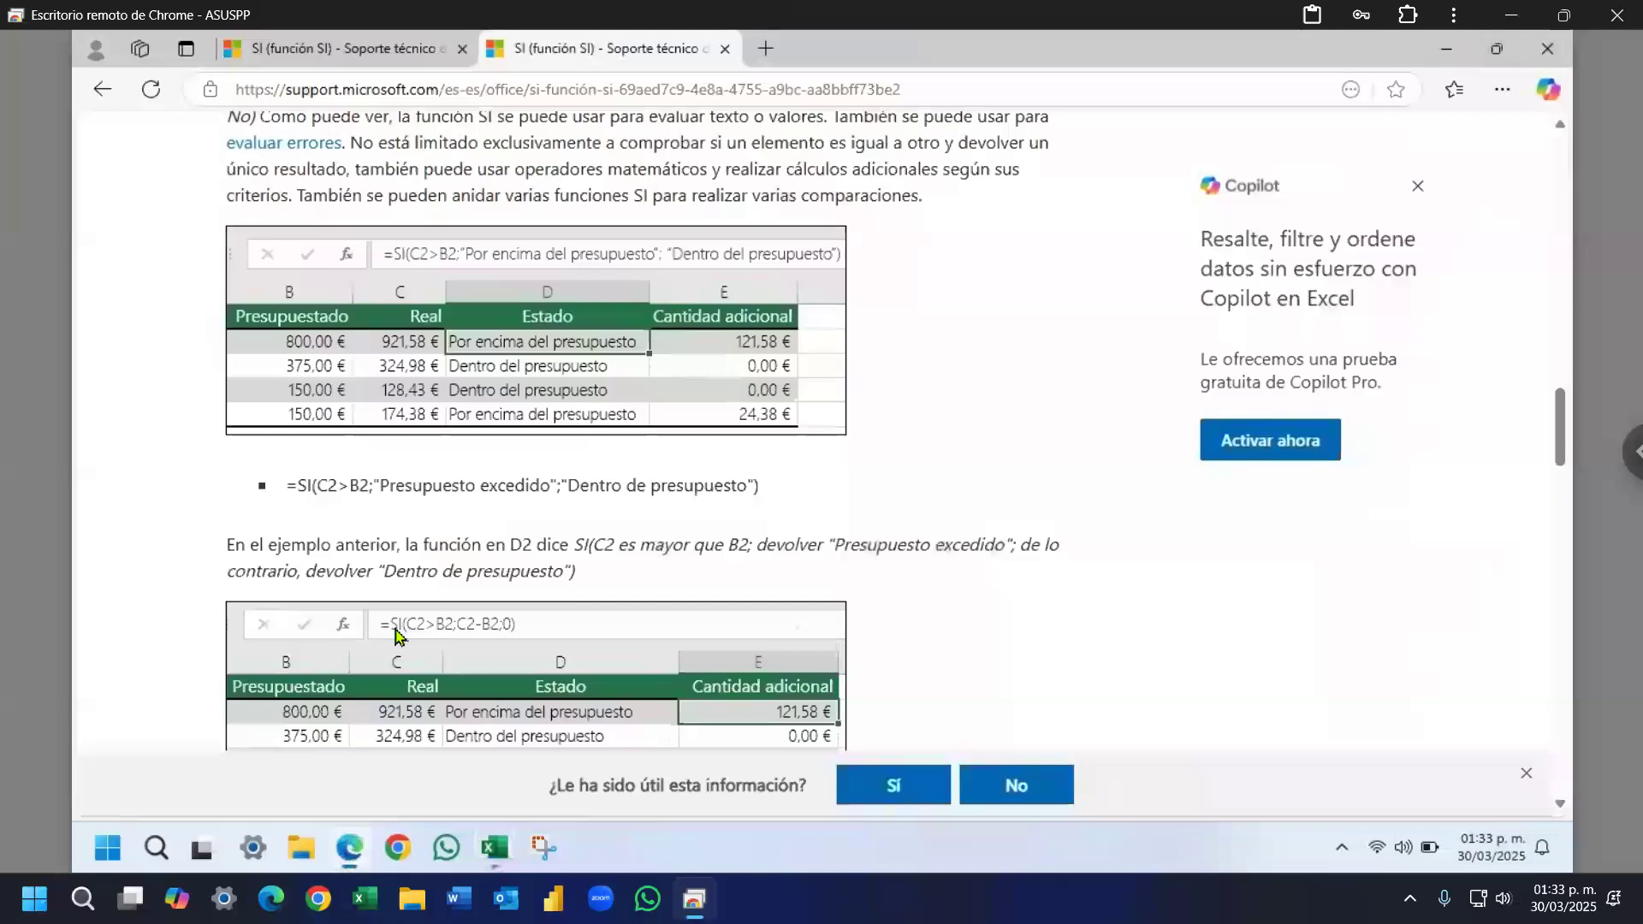
pyautogui.scroll(-3, 582, 451)
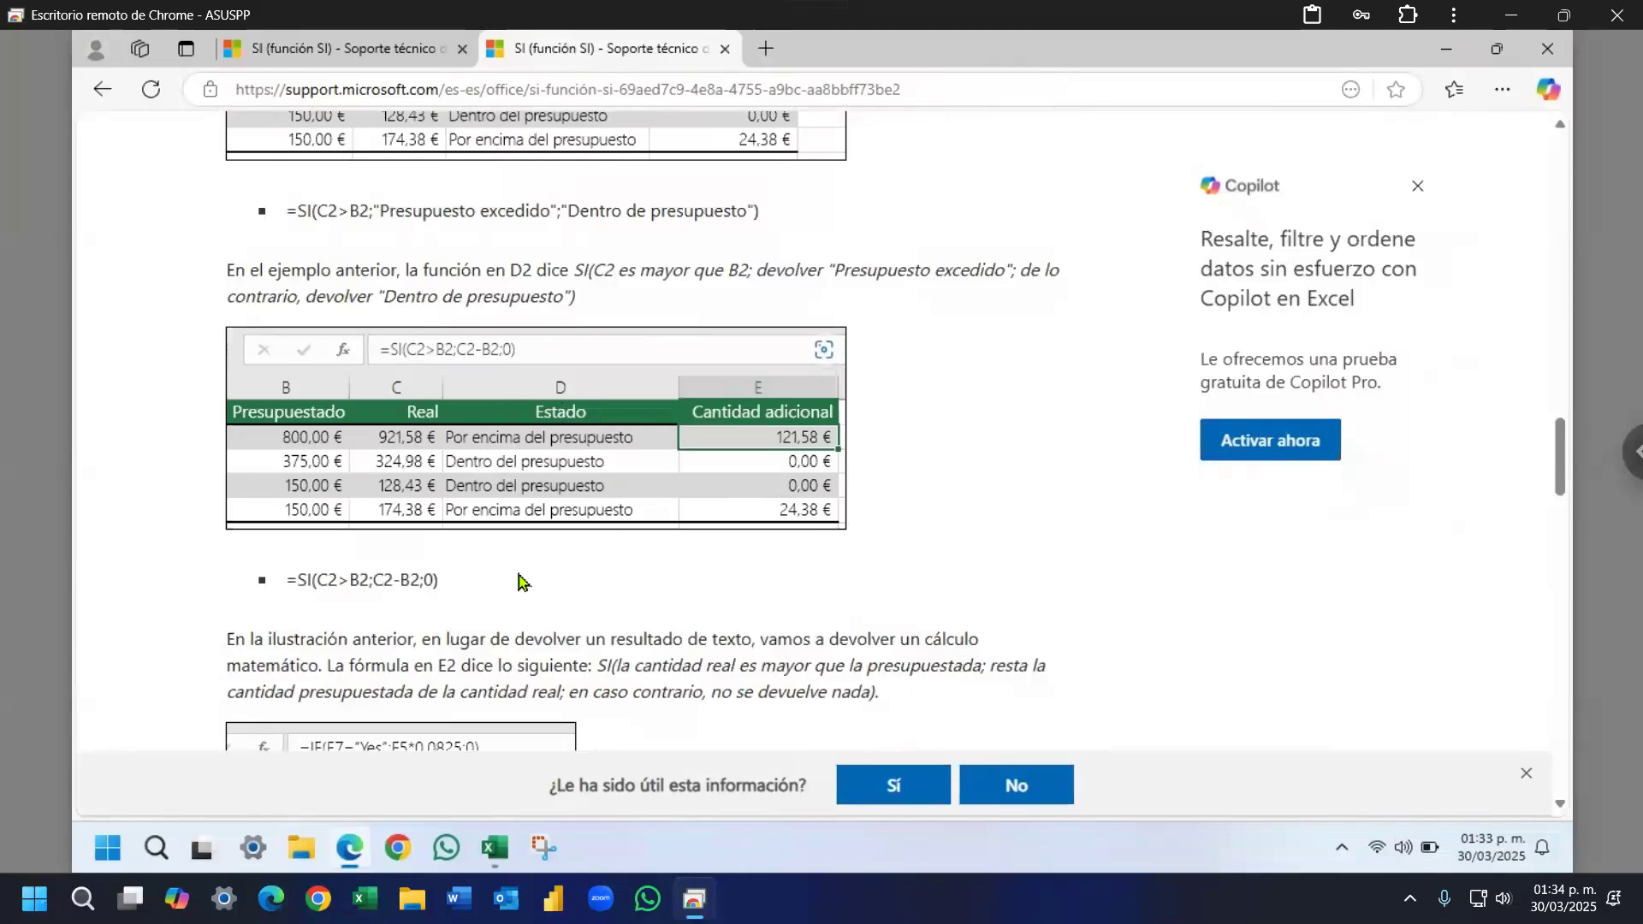
pyautogui.scroll(-1, 520, 583)
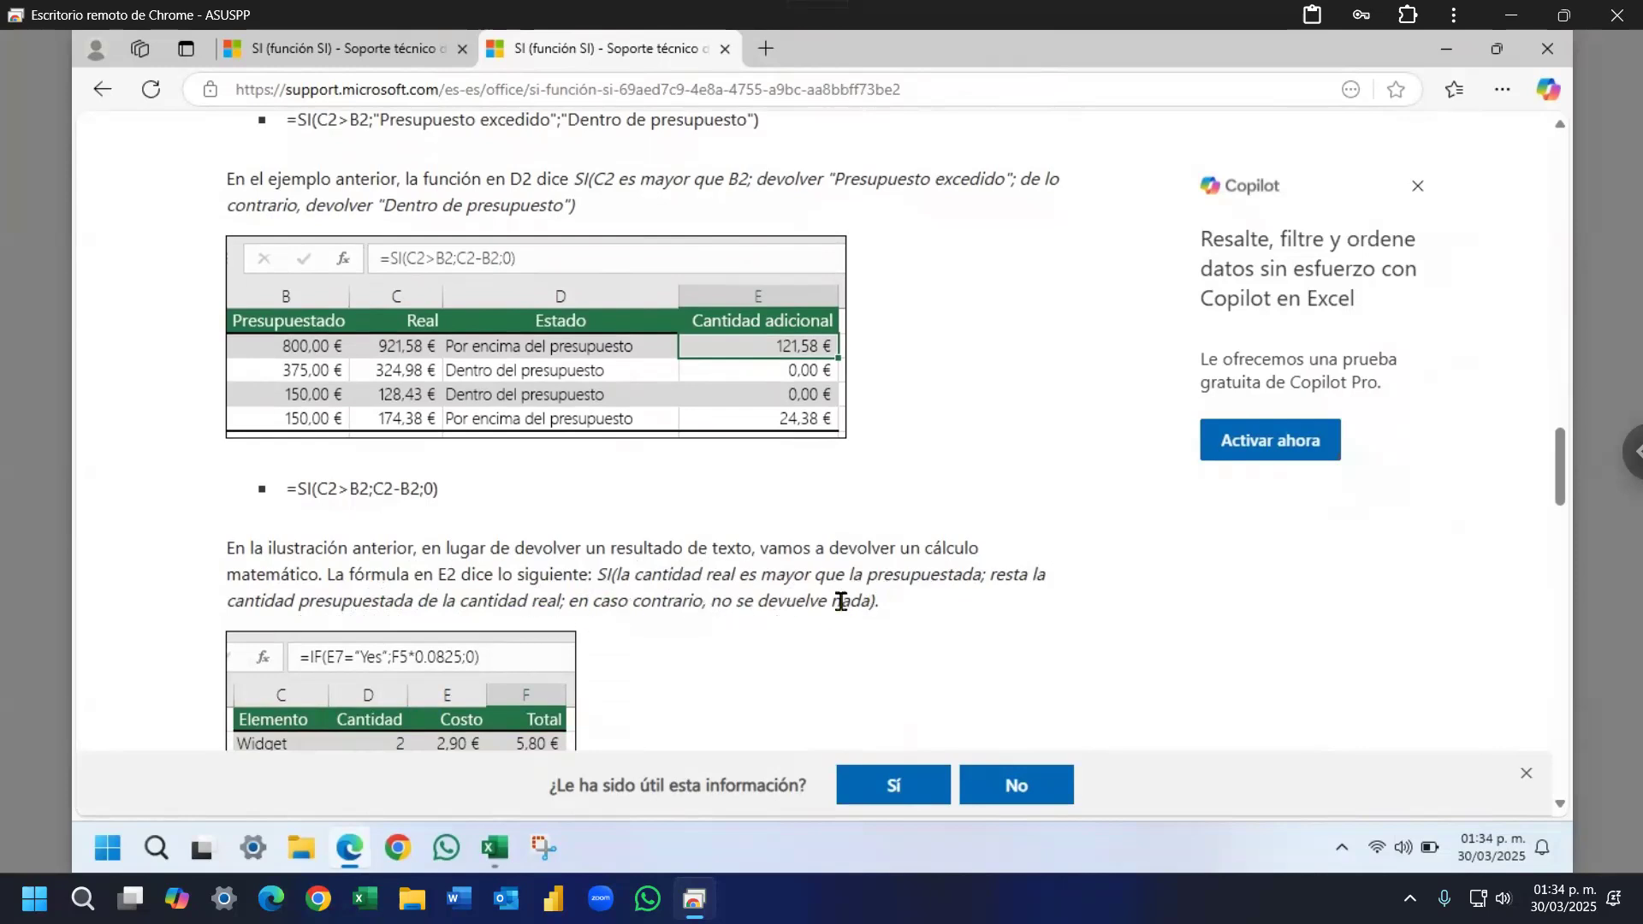
# Step: Switch back to Funciones.xlsx and locate the second budget table in rows 32 to 36, below the completed one
pyautogui.click(494, 848)
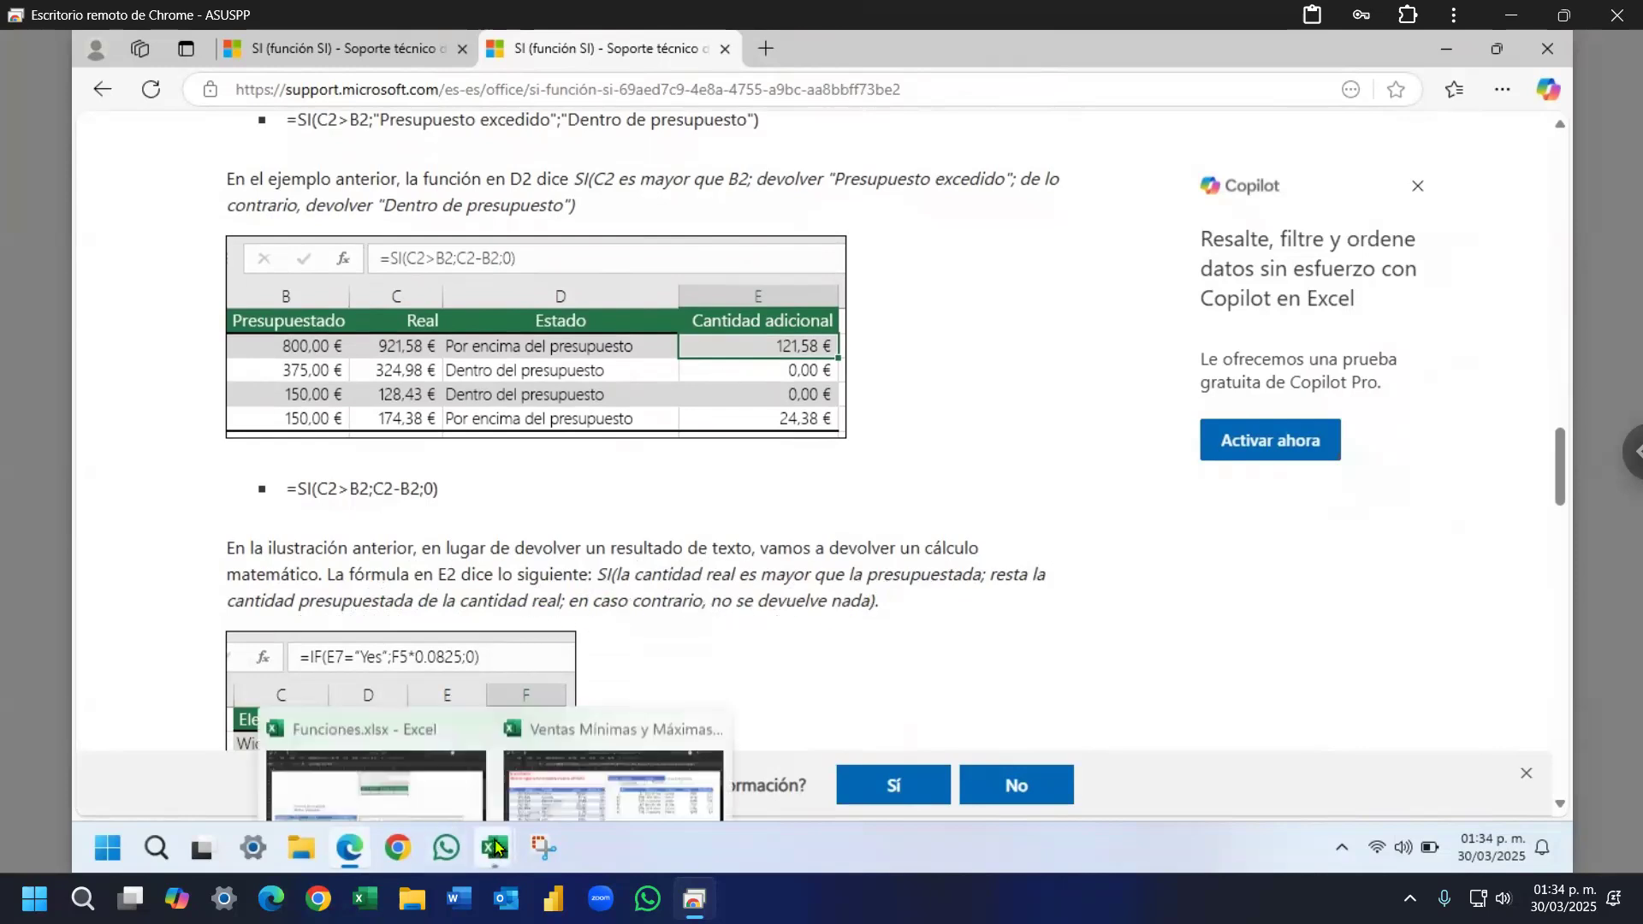
pyautogui.click(492, 675)
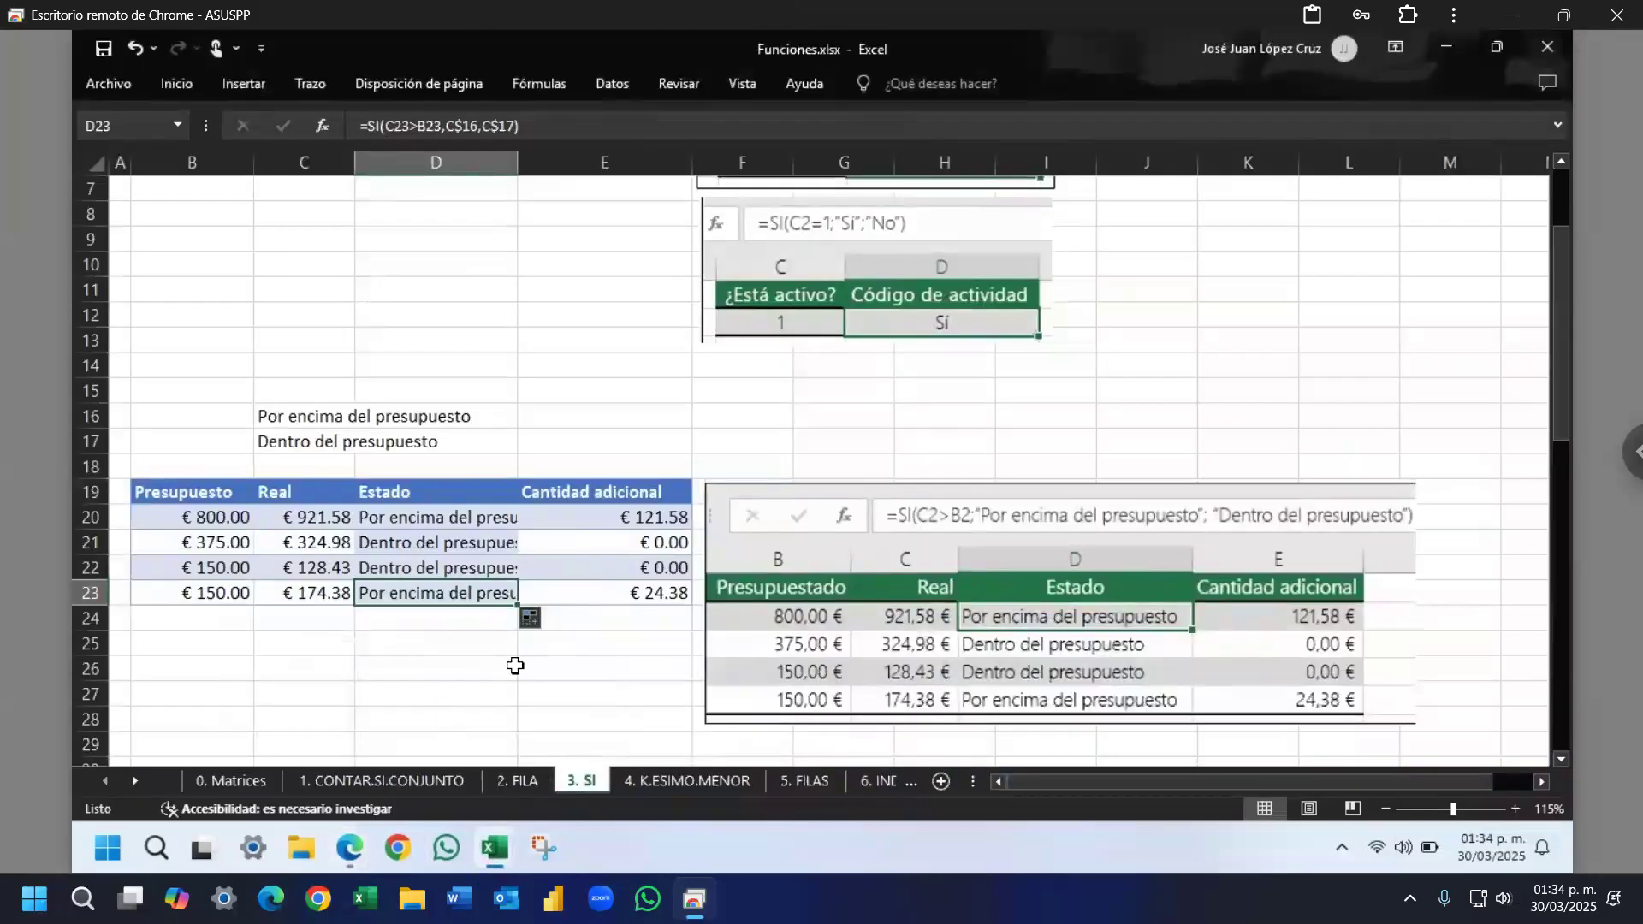
pyautogui.scroll(-4, 515, 665)
pyautogui.scroll(-3, 515, 664)
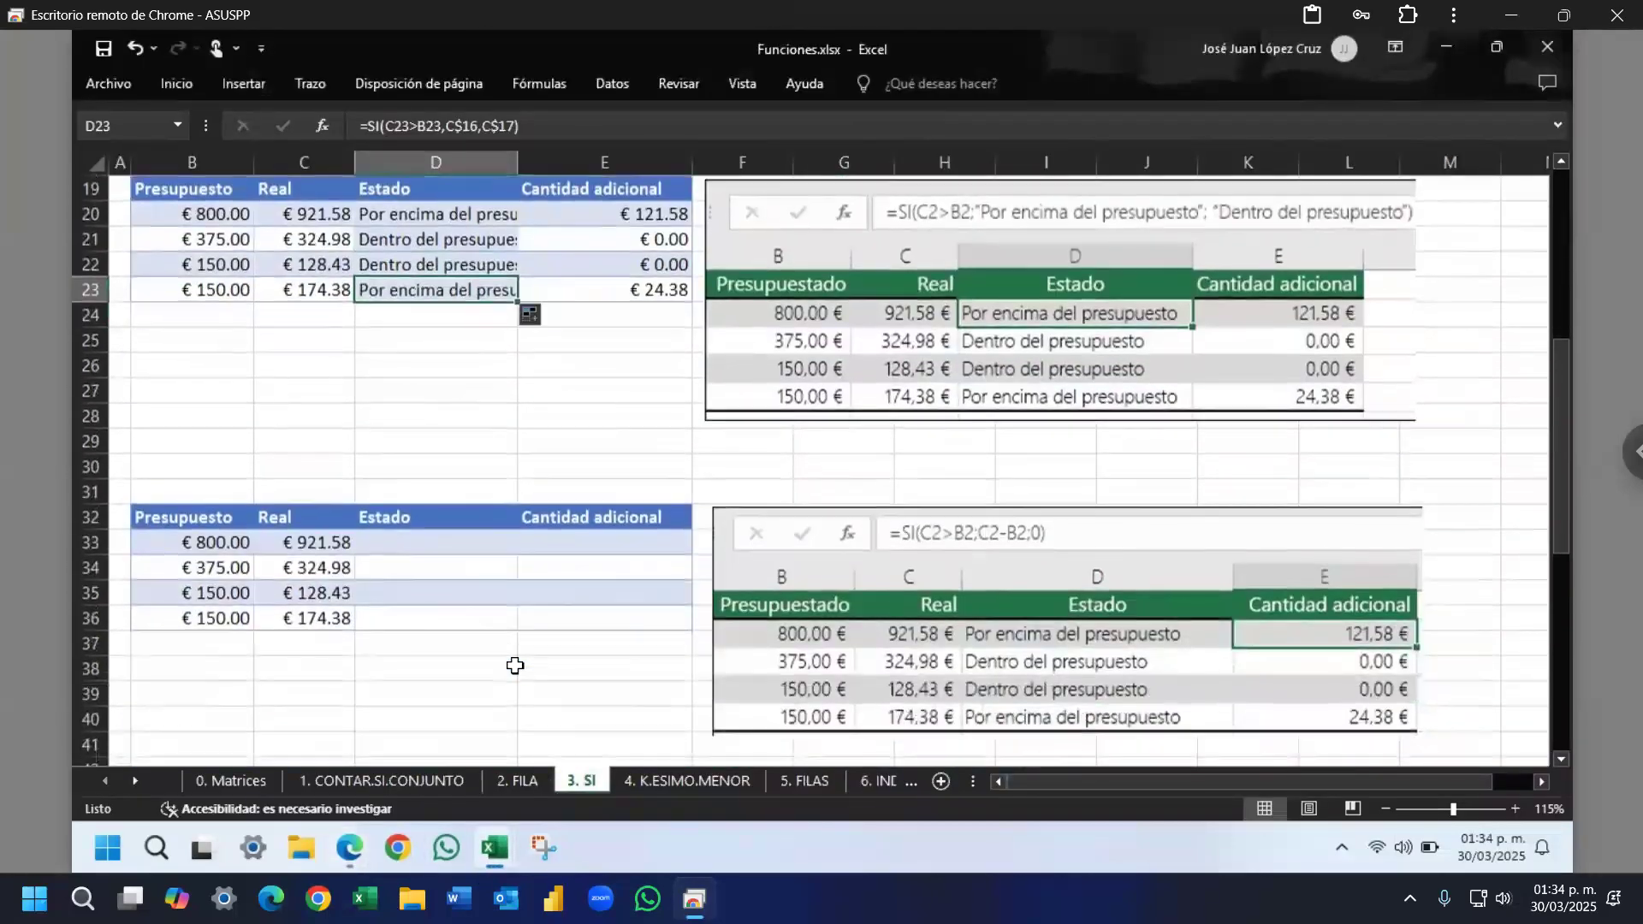
pyautogui.scroll(2, 517, 664)
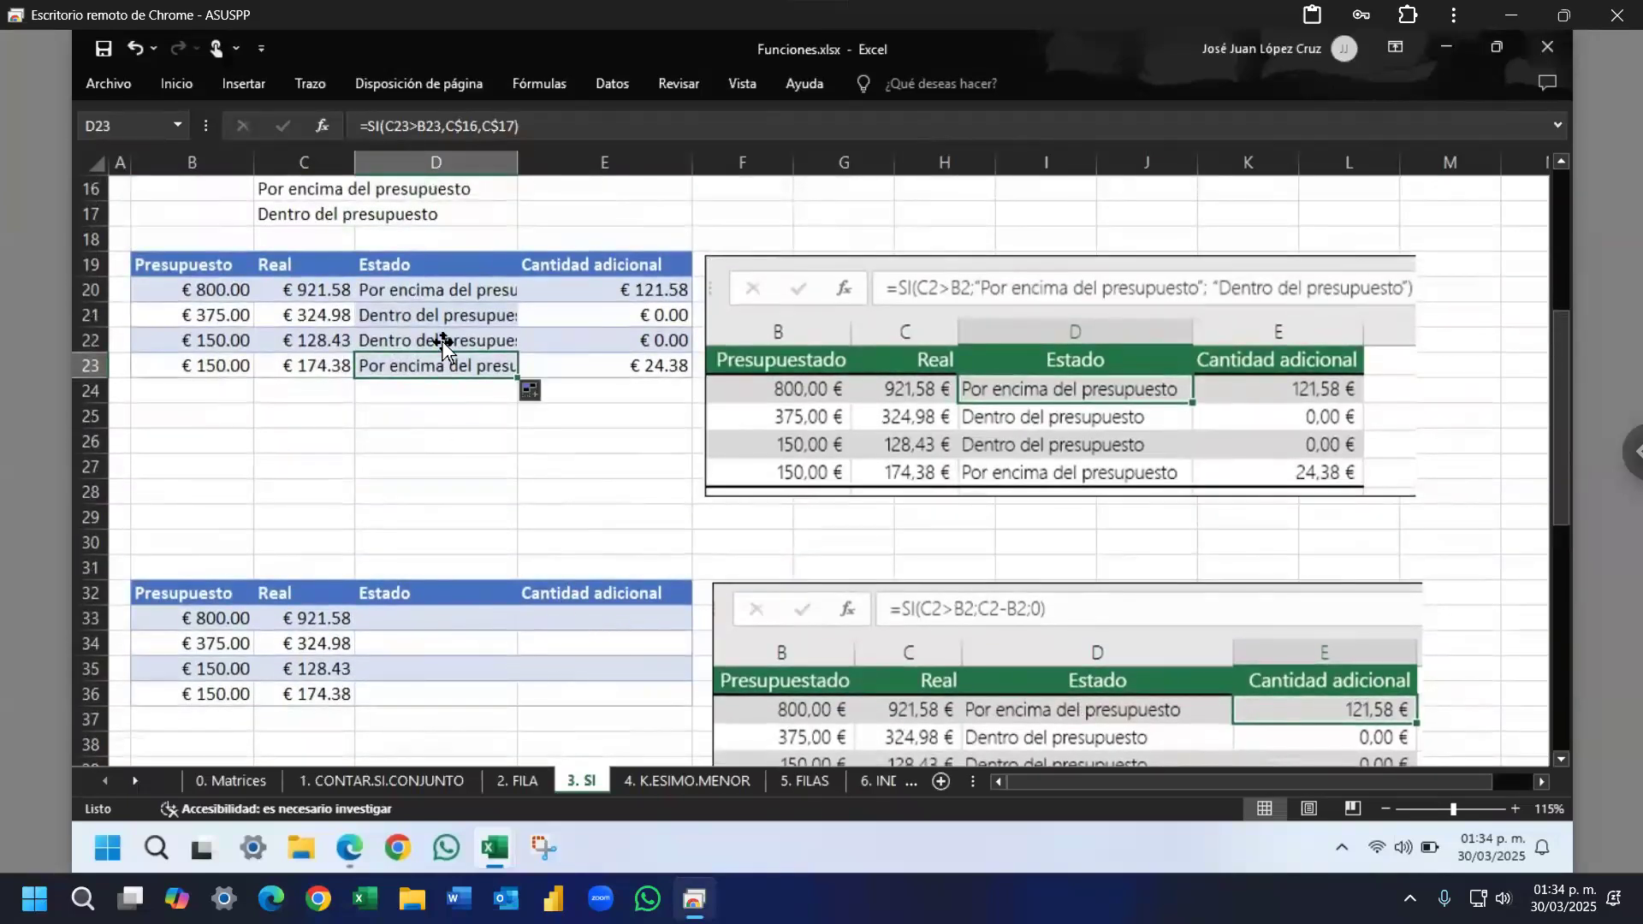
# Step: Copy the Estado formulas from D20:D23 into D33:D36 of the second budget table
pyautogui.moveTo(456, 289); pyautogui.dragTo(460, 360)
pyautogui.hotkey('ctrl', 'c')
pyautogui.click(443, 616)
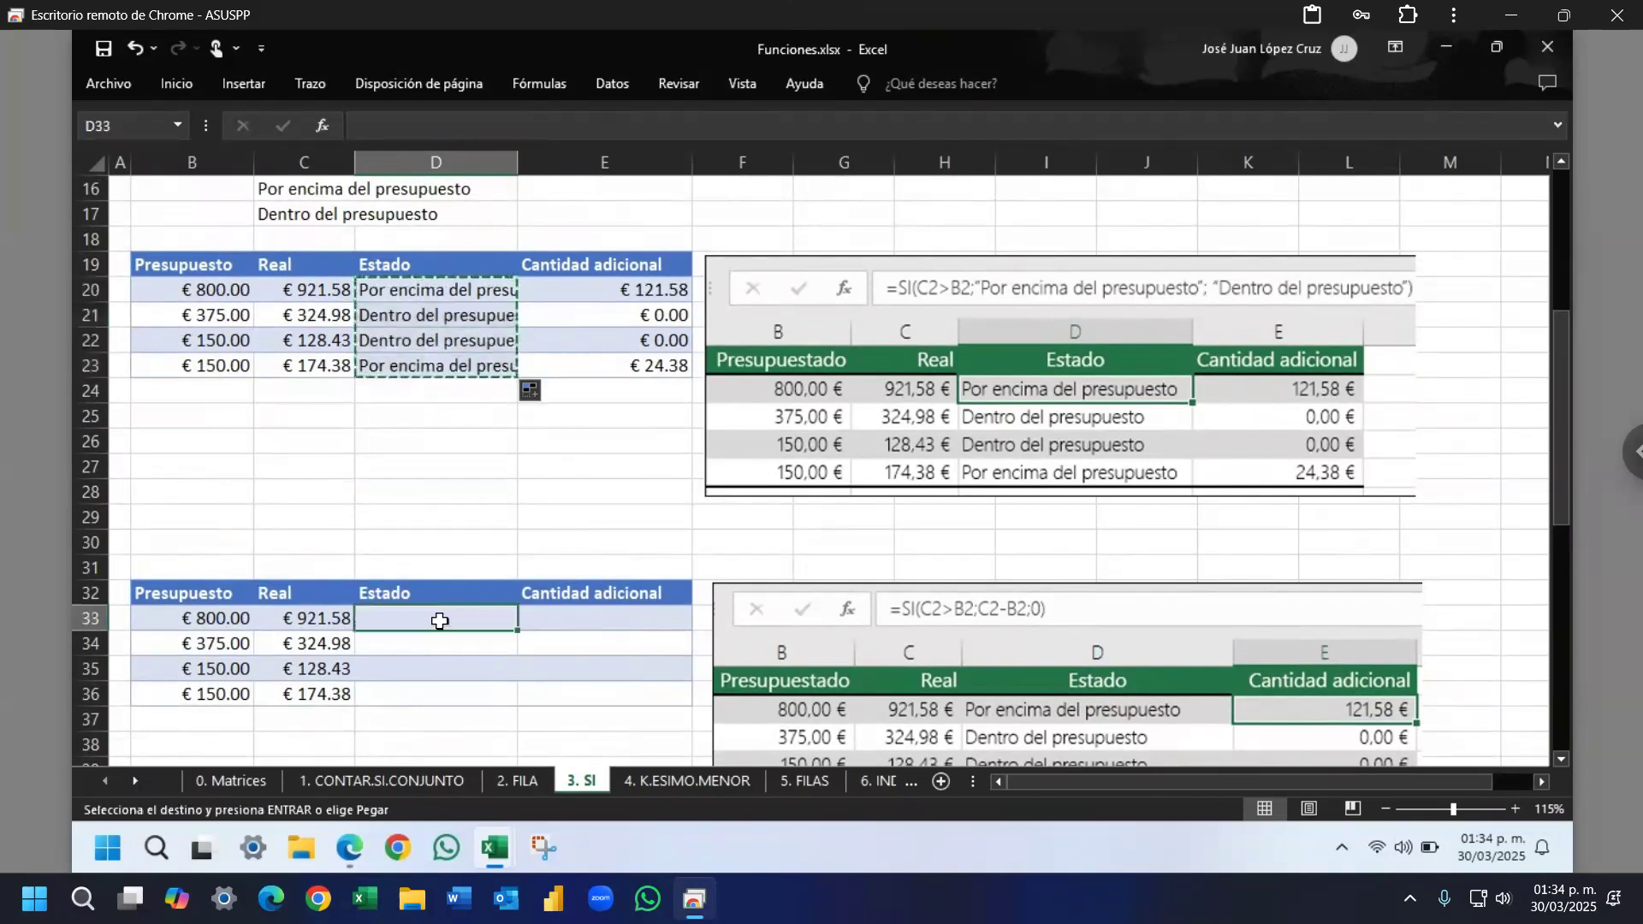
pyautogui.hotkey('ctrl', 'v')
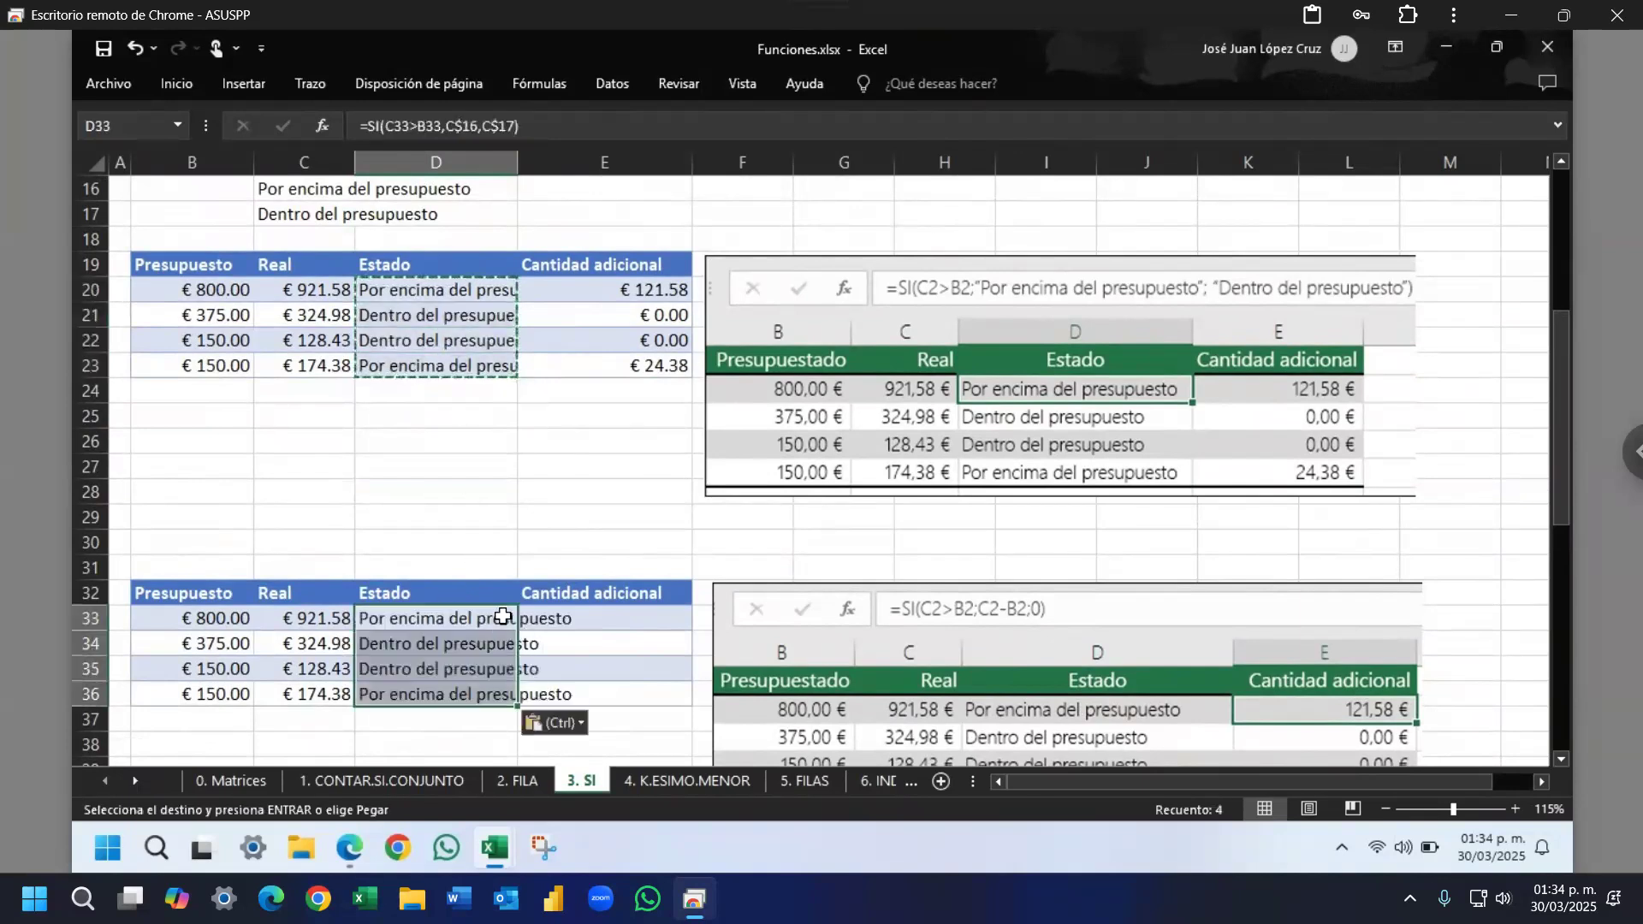
pyautogui.click(505, 618)
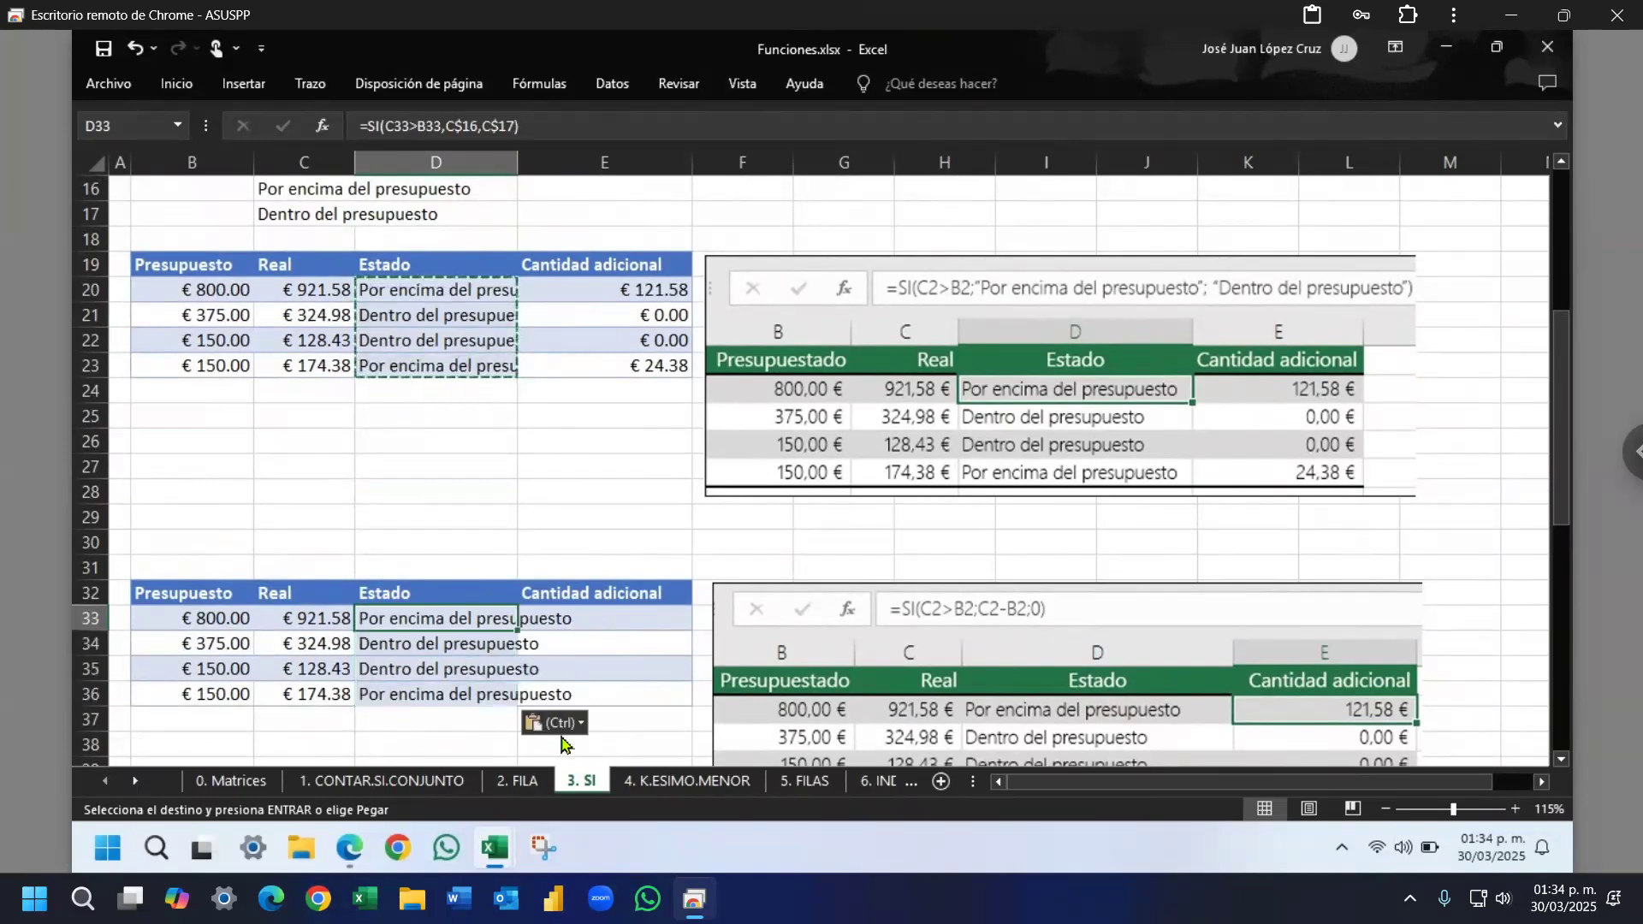
pyautogui.click(568, 618)
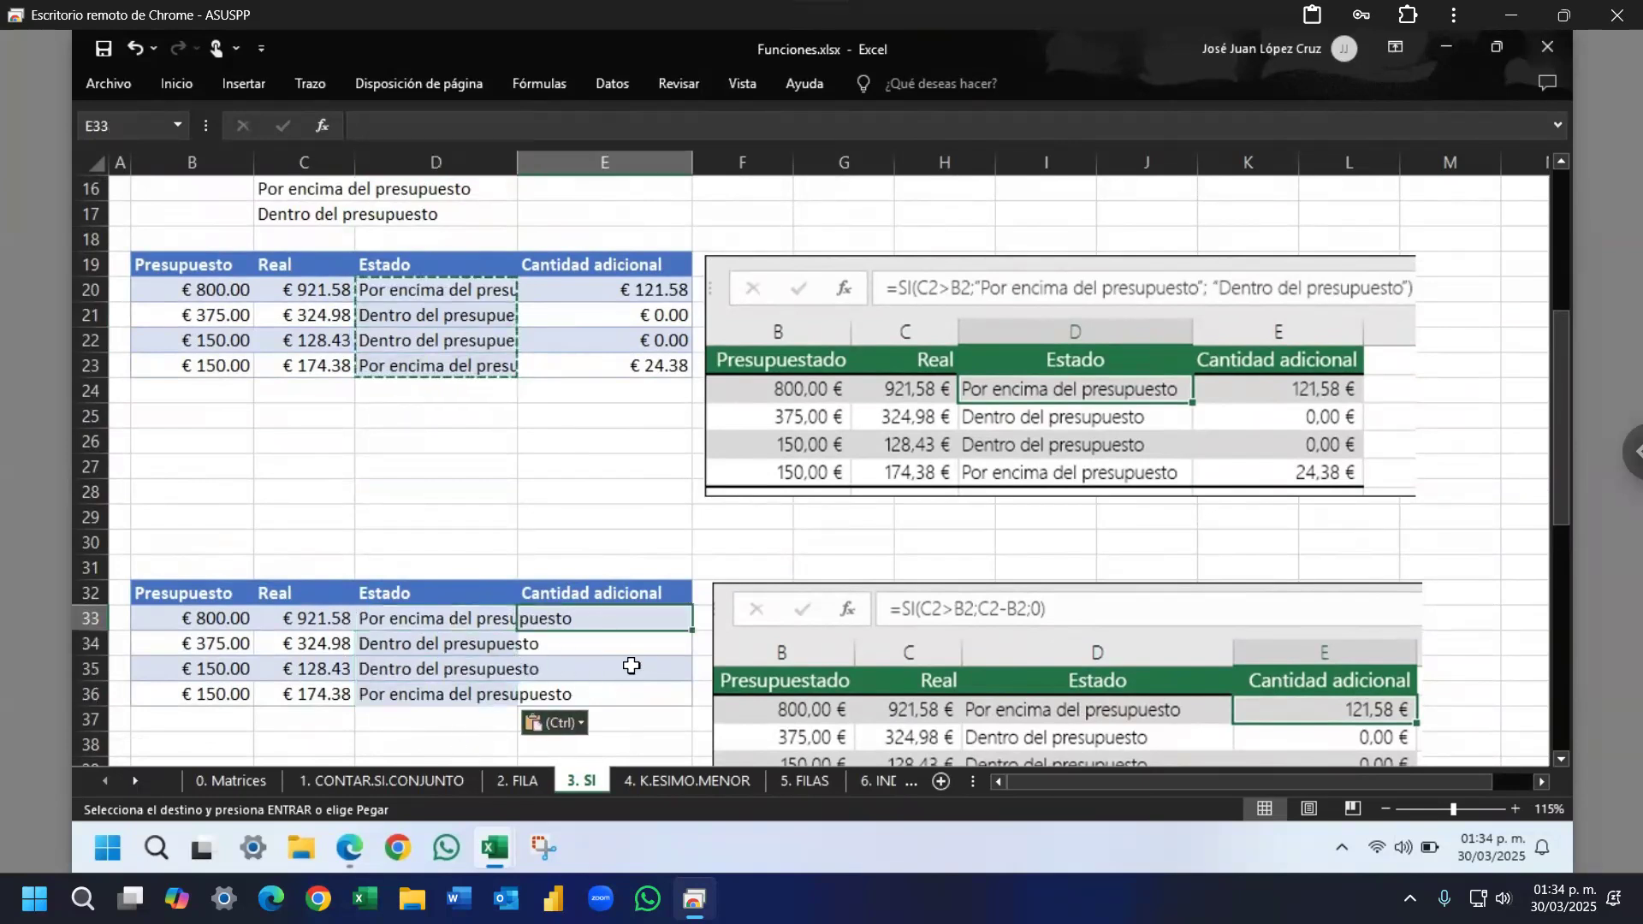
pyautogui.write('=si')
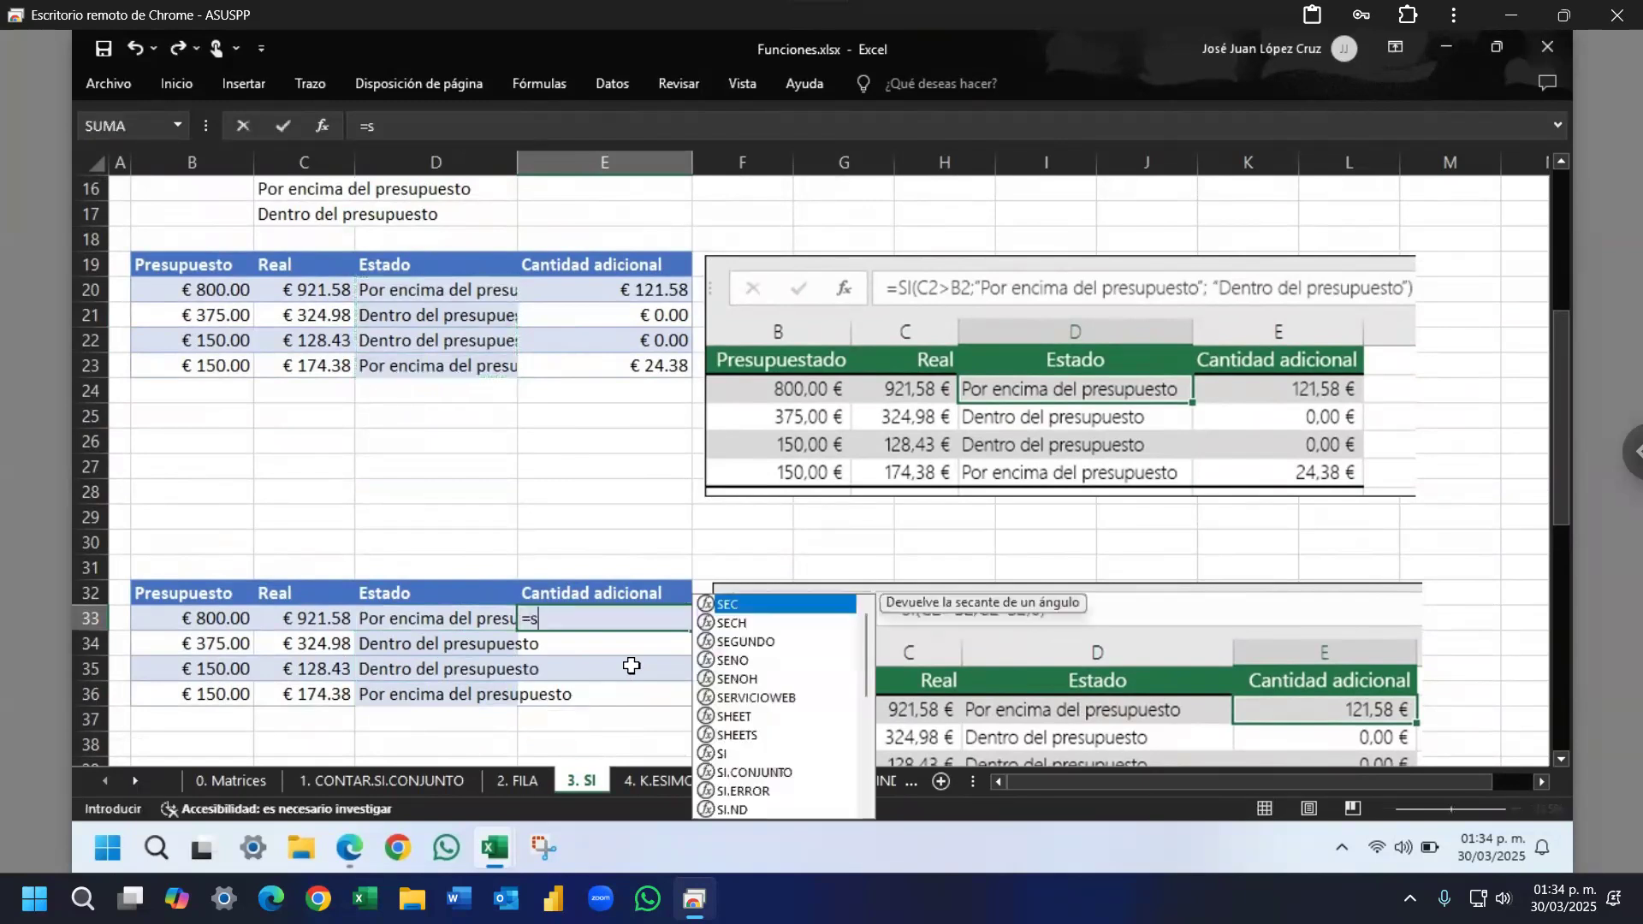
pyautogui.click(297, 614)
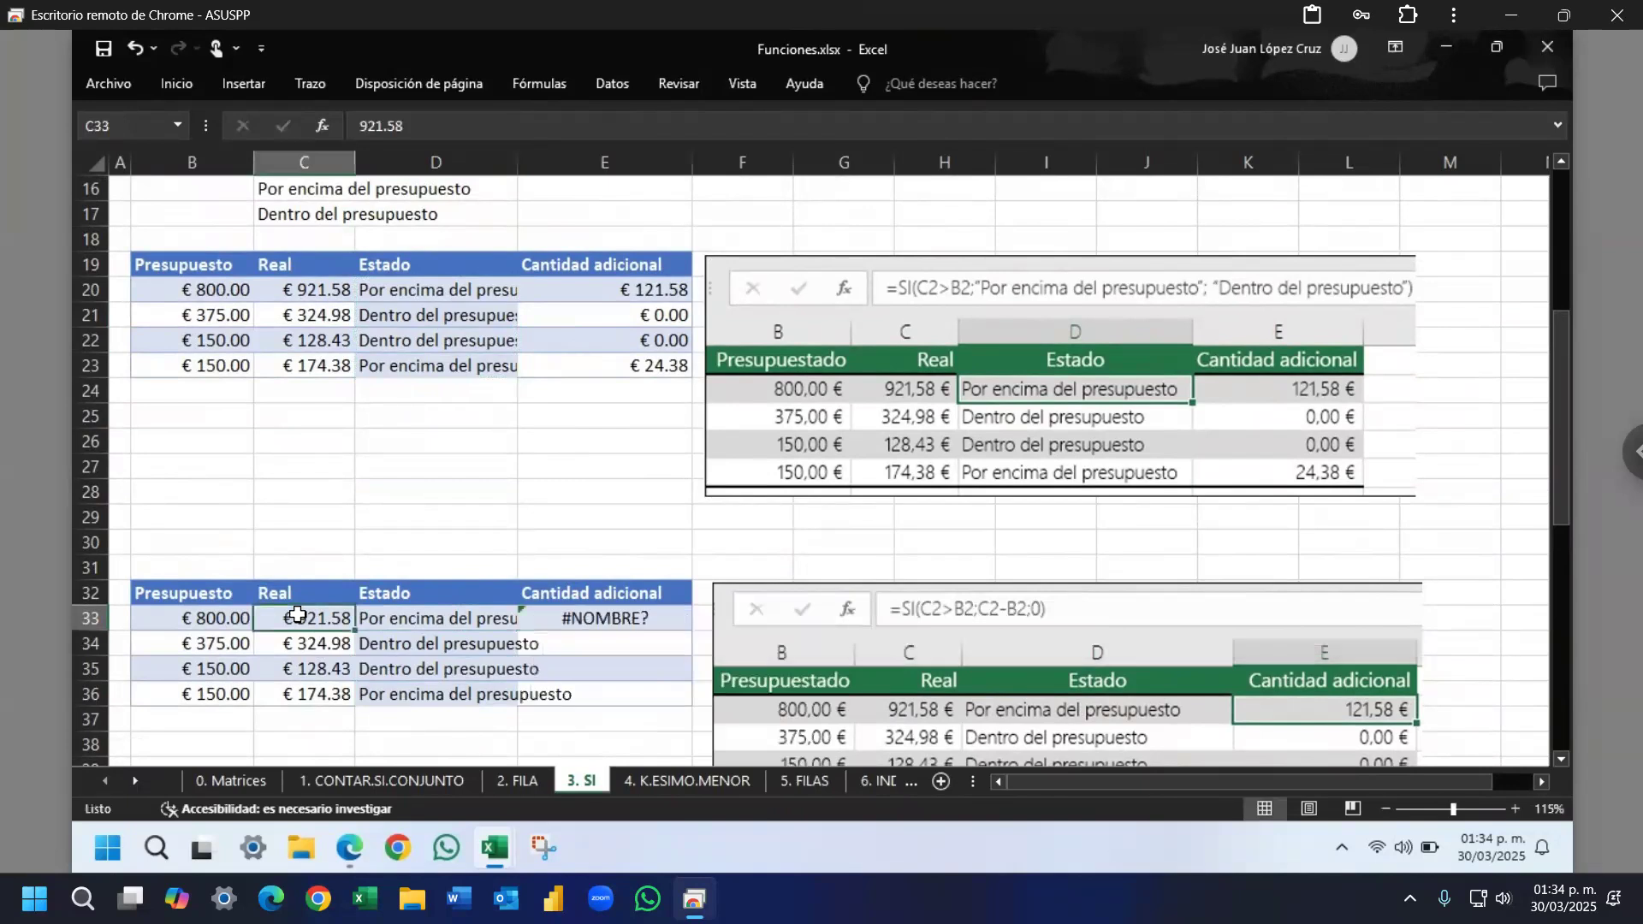
pyautogui.write('>')
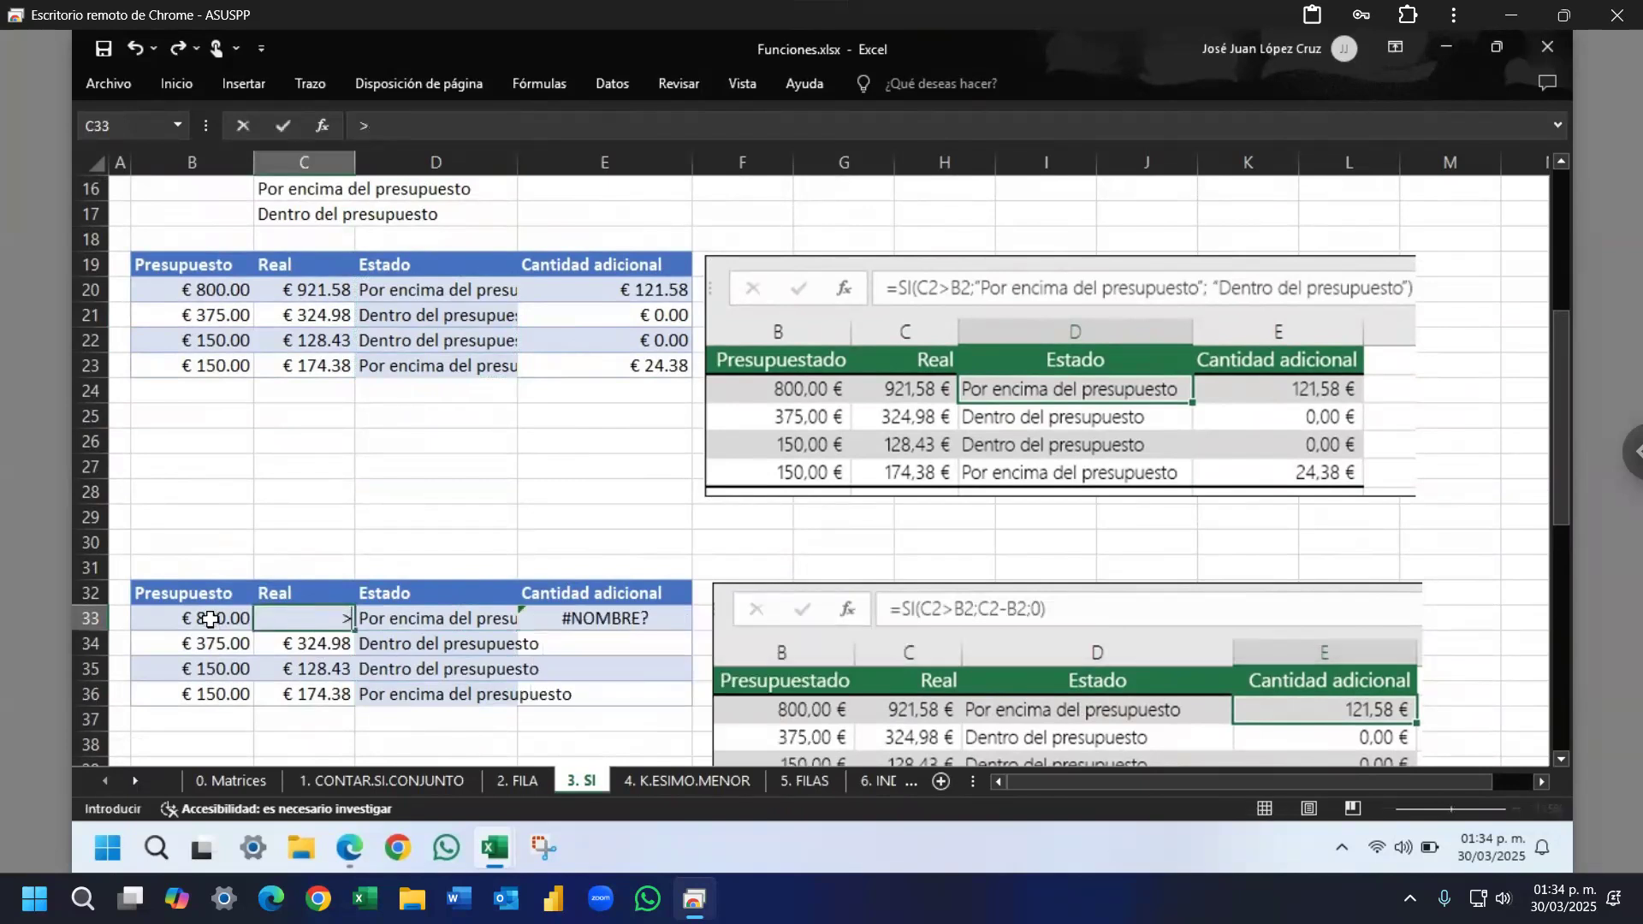
pyautogui.click(210, 619)
pyautogui.write(',')
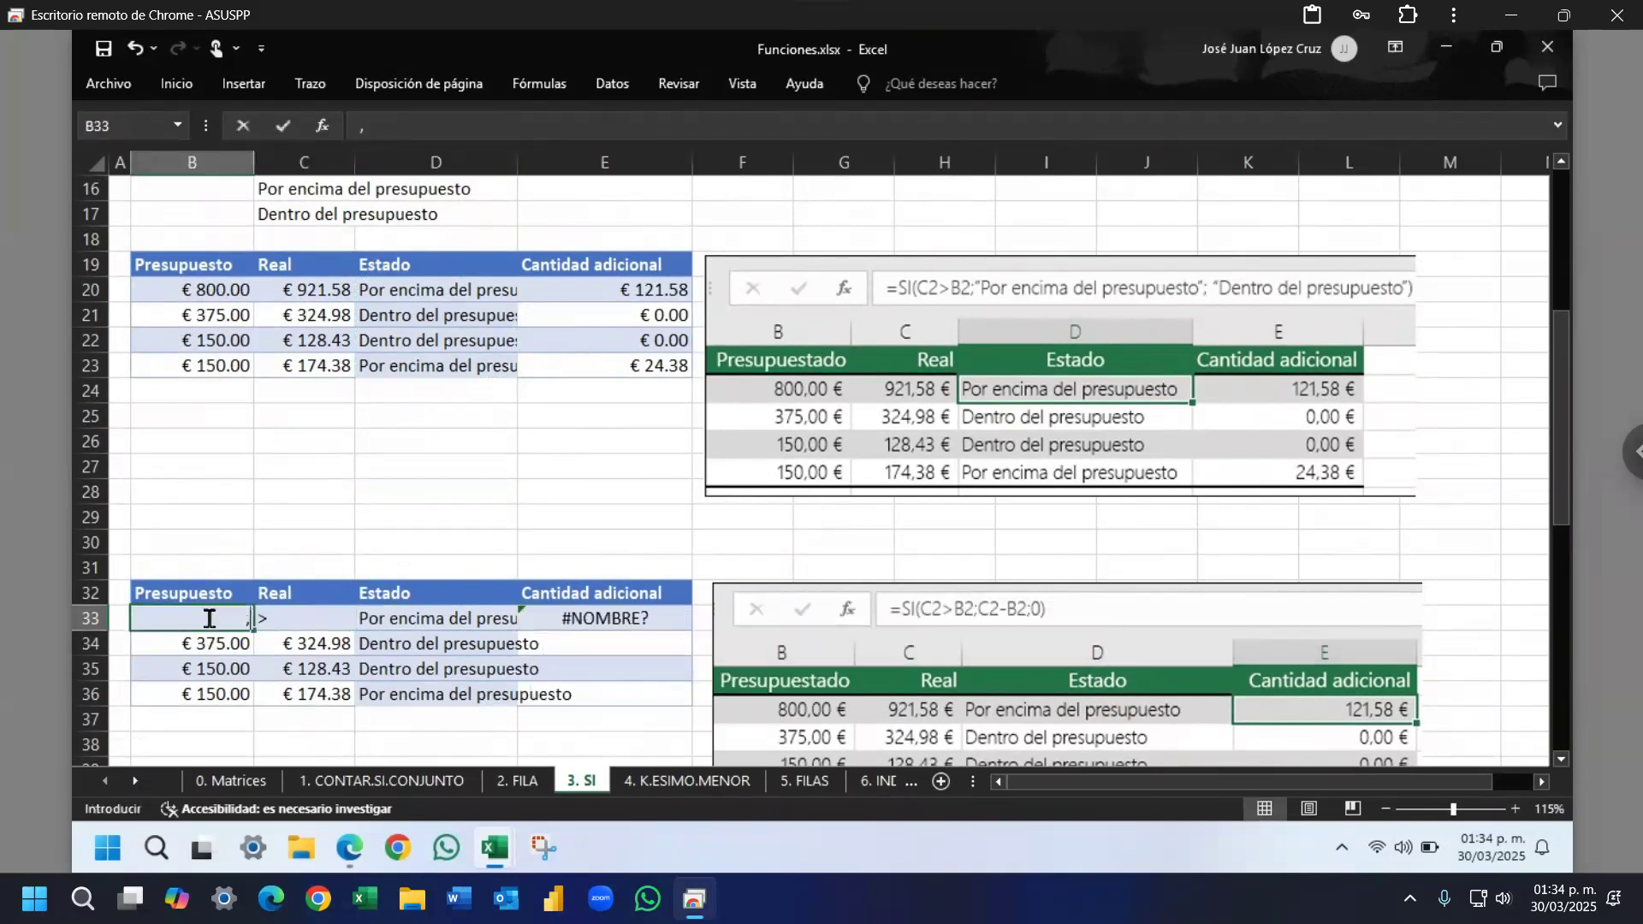
pyautogui.click(436, 617)
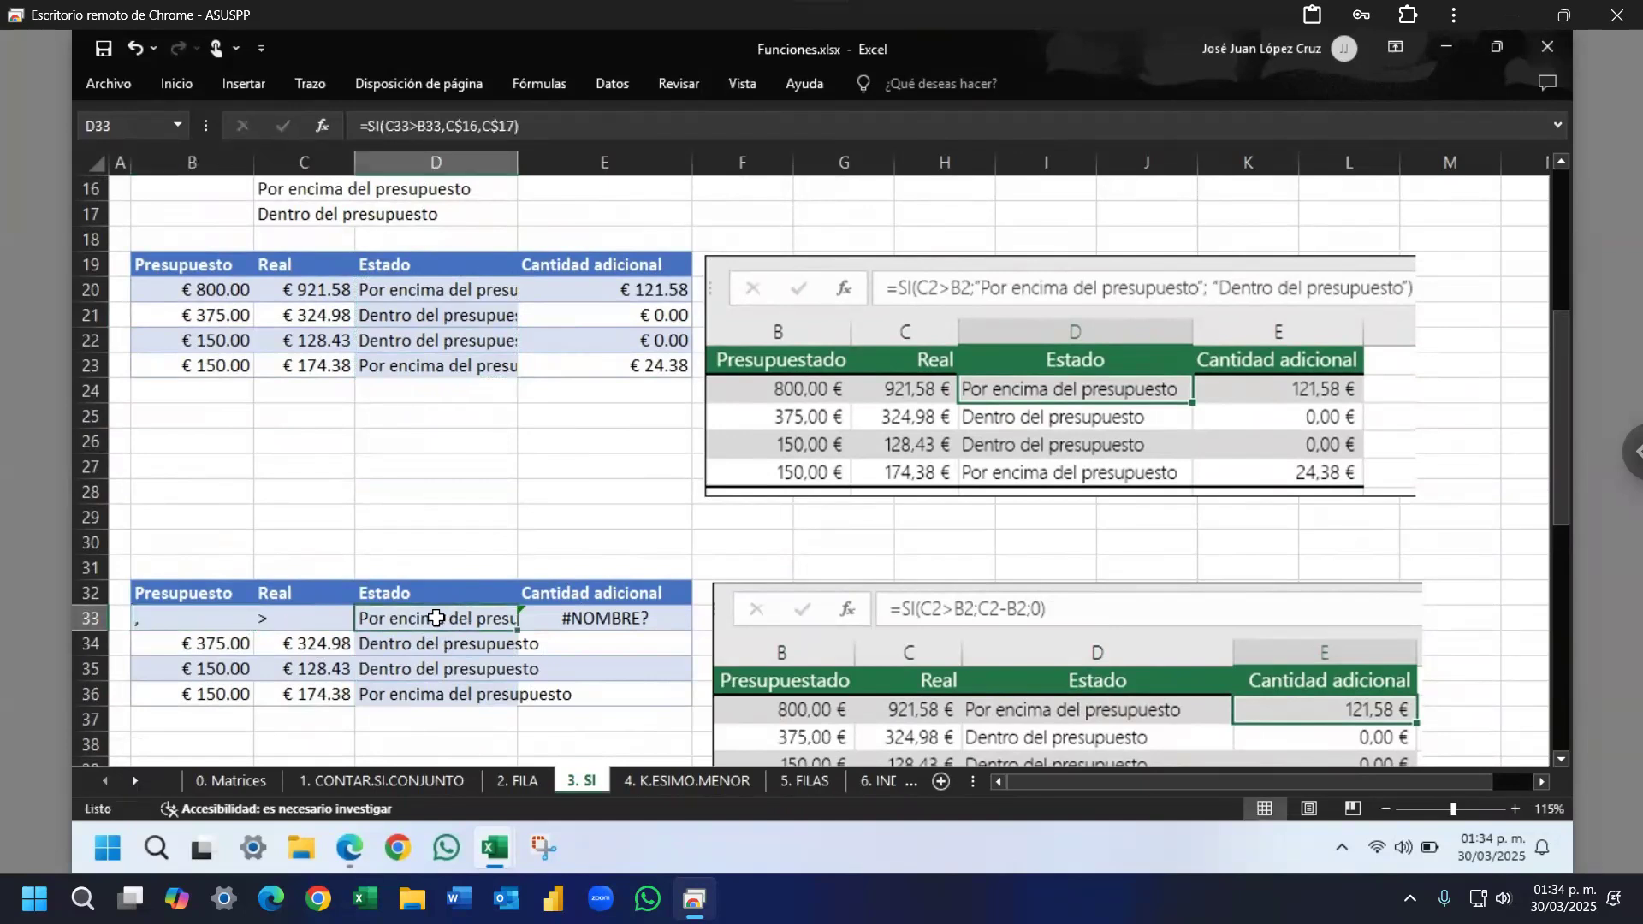
pyautogui.hotkey('ctrl', 'z')
pyautogui.hotkey('ctrl', 'z')
pyautogui.click(437, 617)
# Step: Enter the formula =SI(C33>B33,C33-B33,0) in E33 to calculate the first Cantidad adicional
pyautogui.click(585, 628)
pyautogui.write('=si')
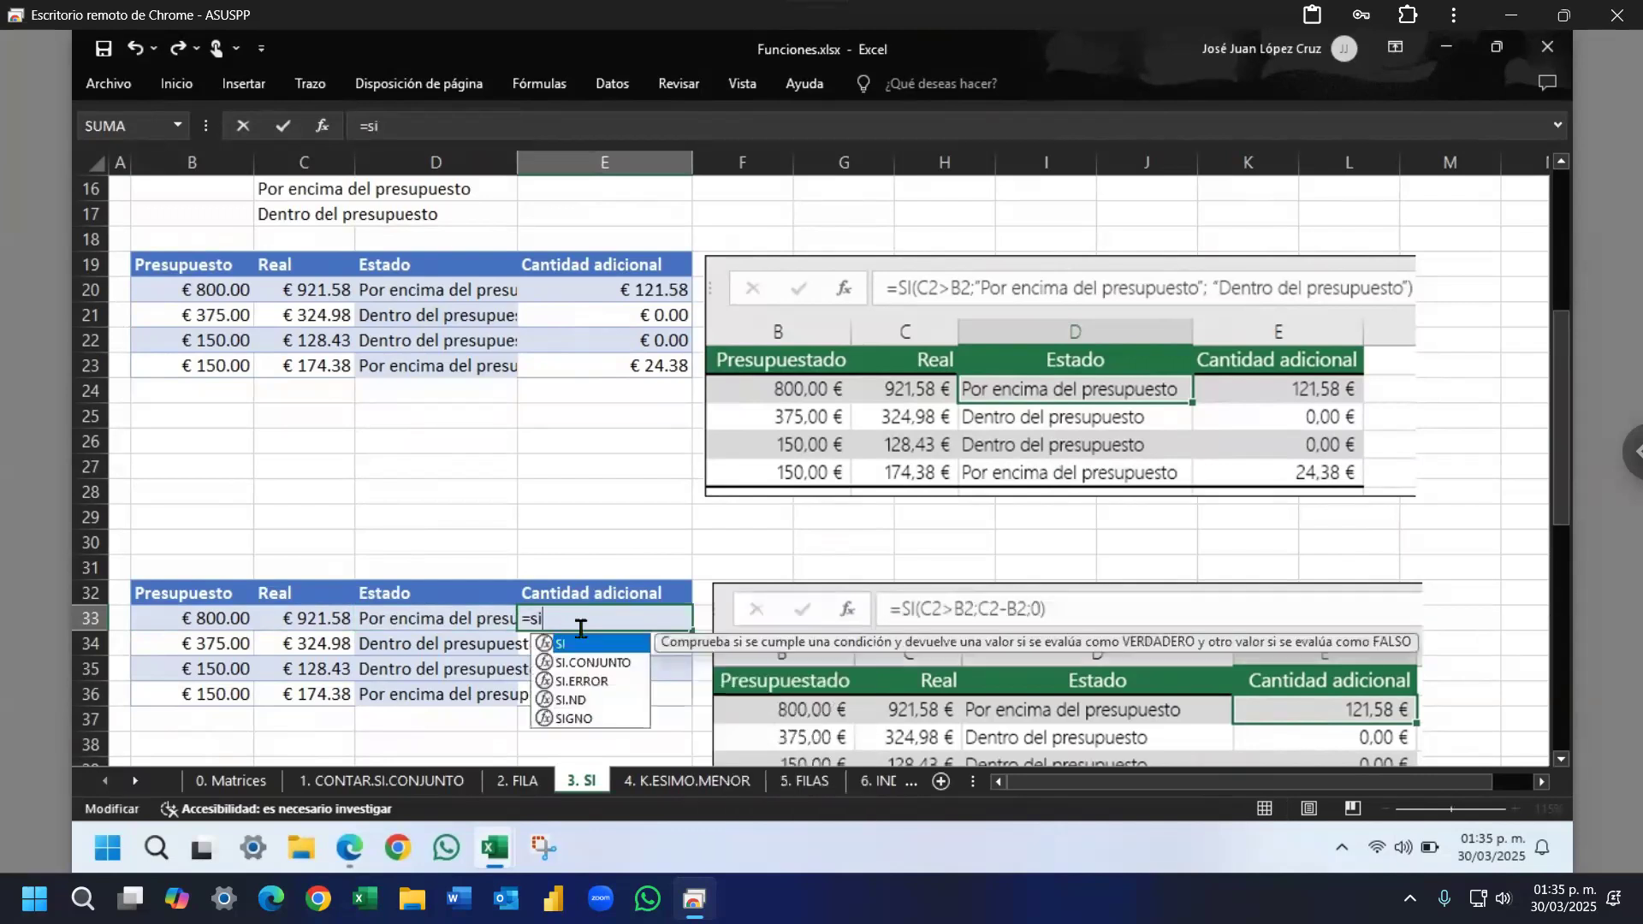
pyautogui.press('Tab')
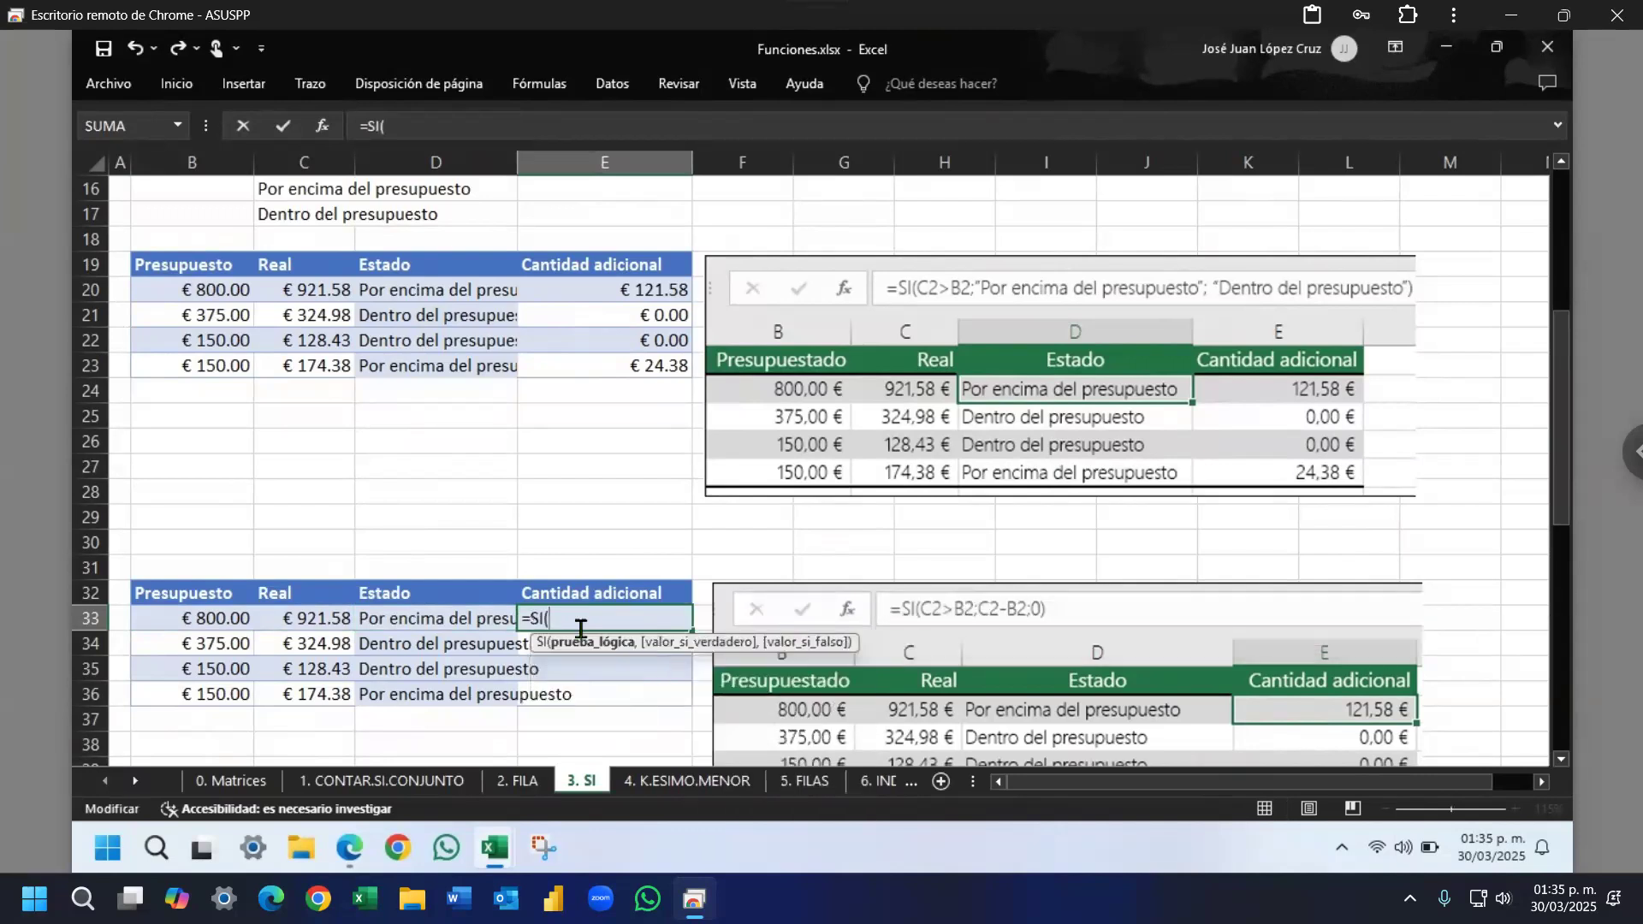
pyautogui.click(294, 618)
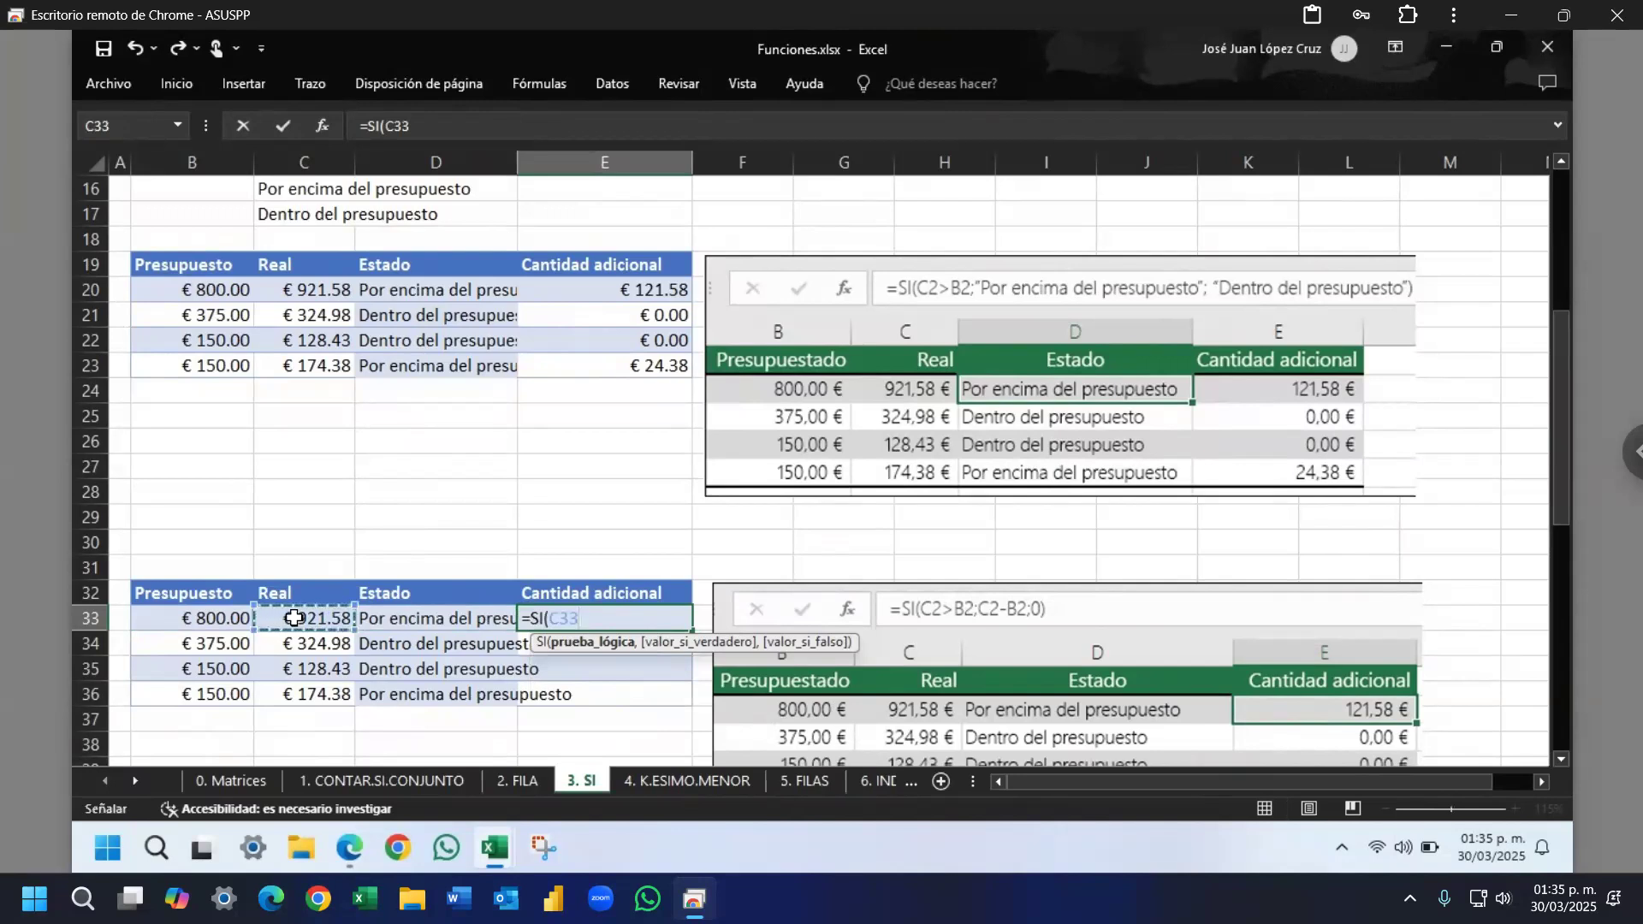
pyautogui.write('>')
pyautogui.click(209, 618)
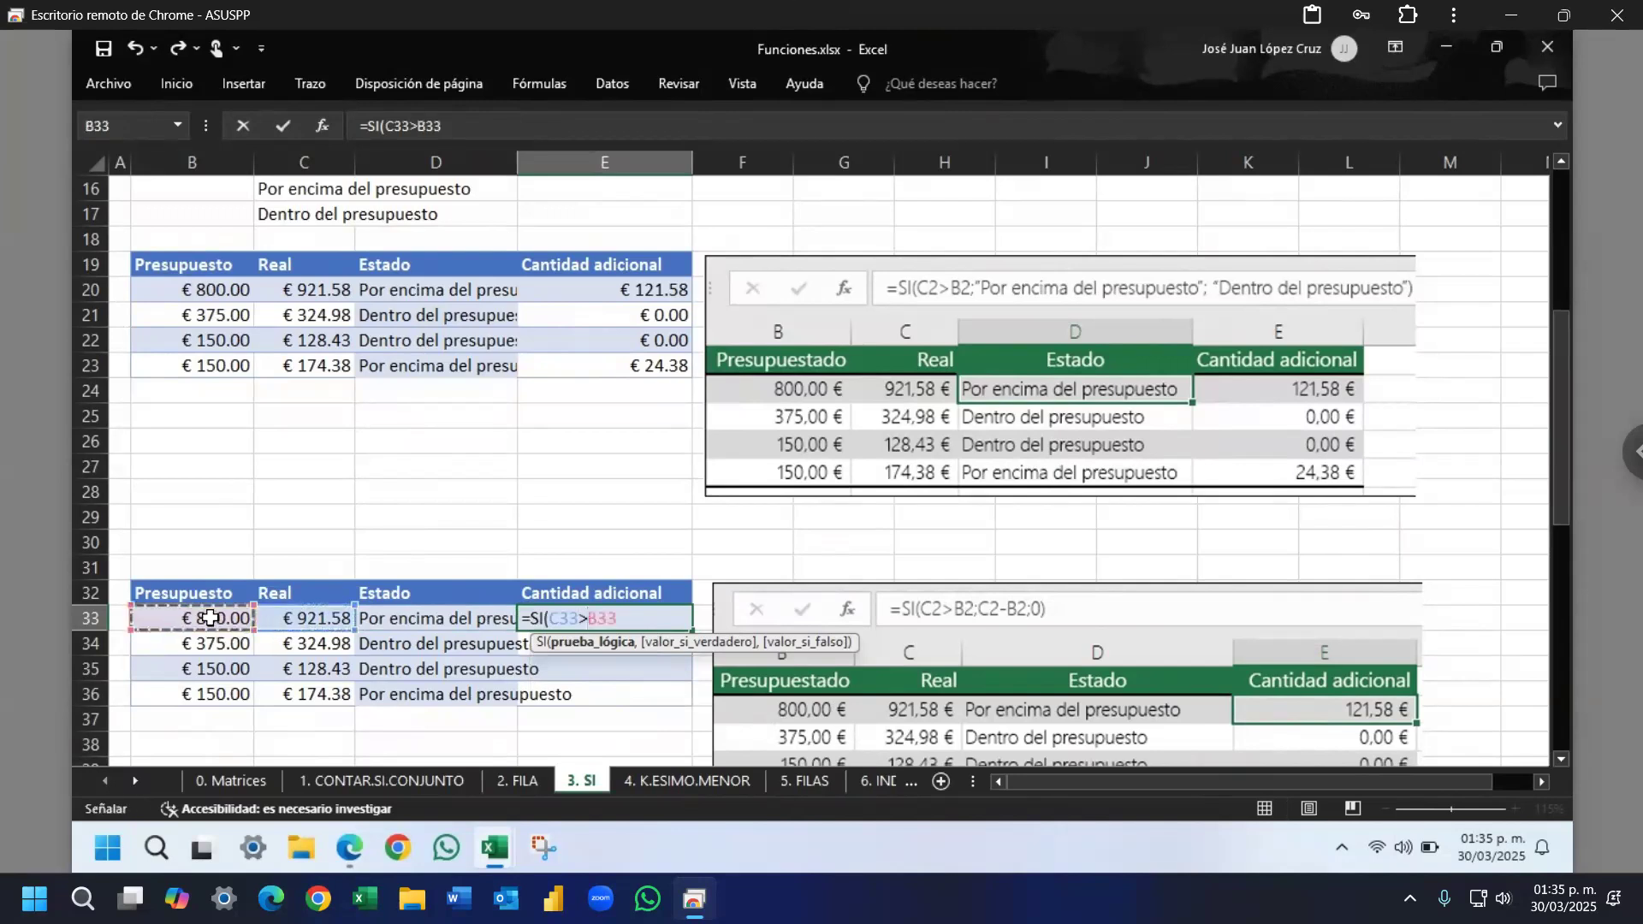
pyautogui.write(',')
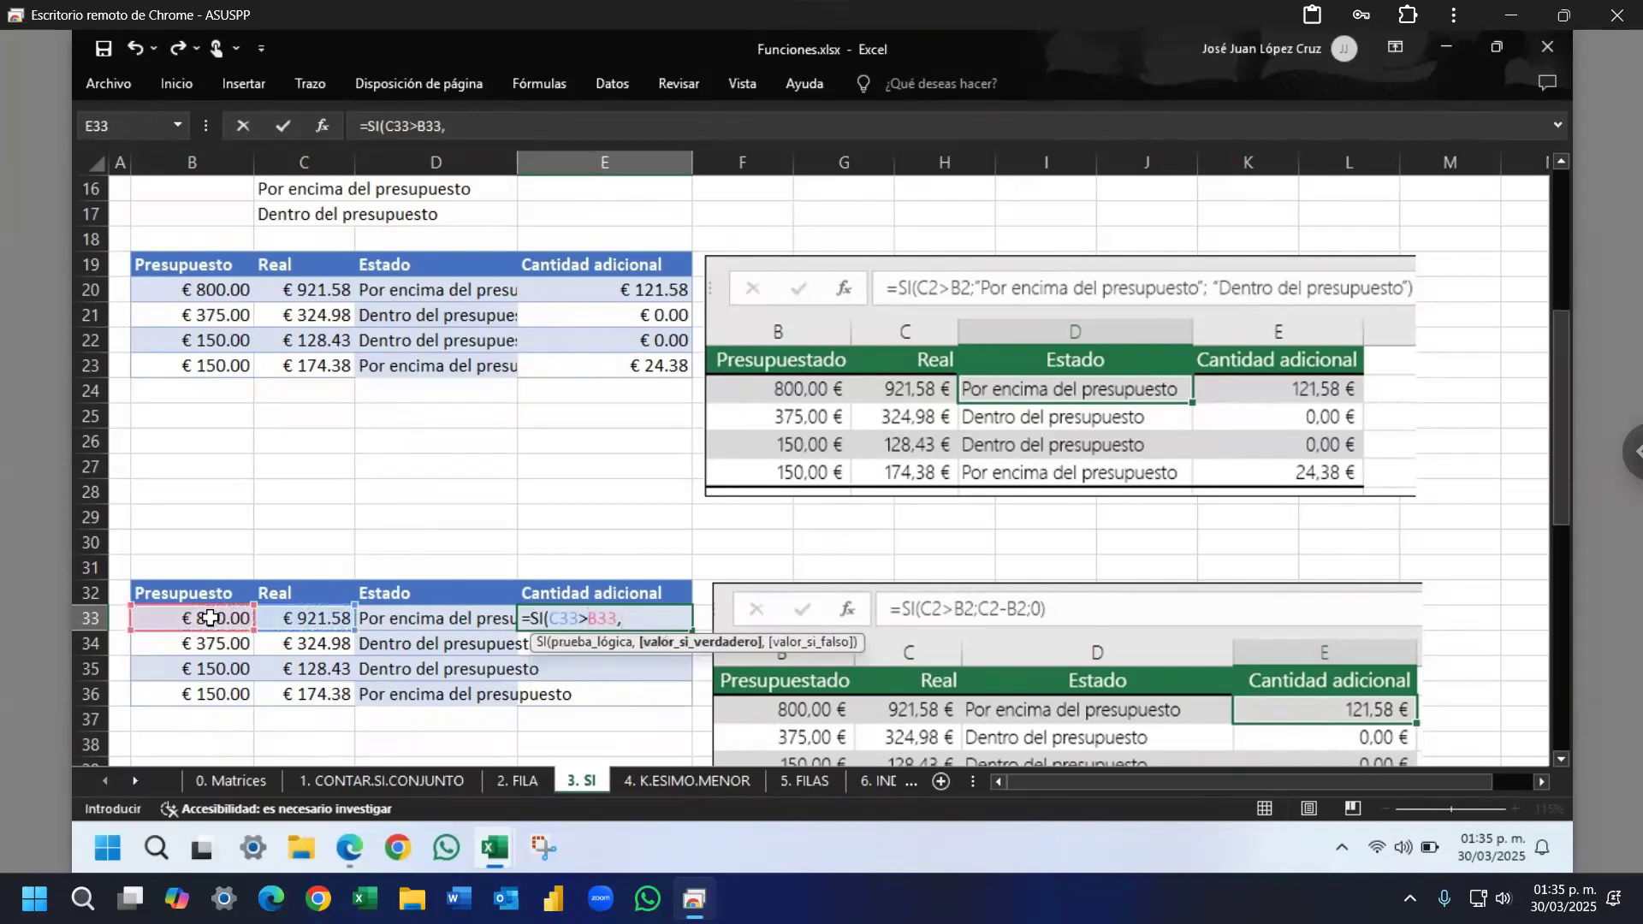
pyautogui.click(328, 617)
pyautogui.write('-')
pyautogui.click(227, 624)
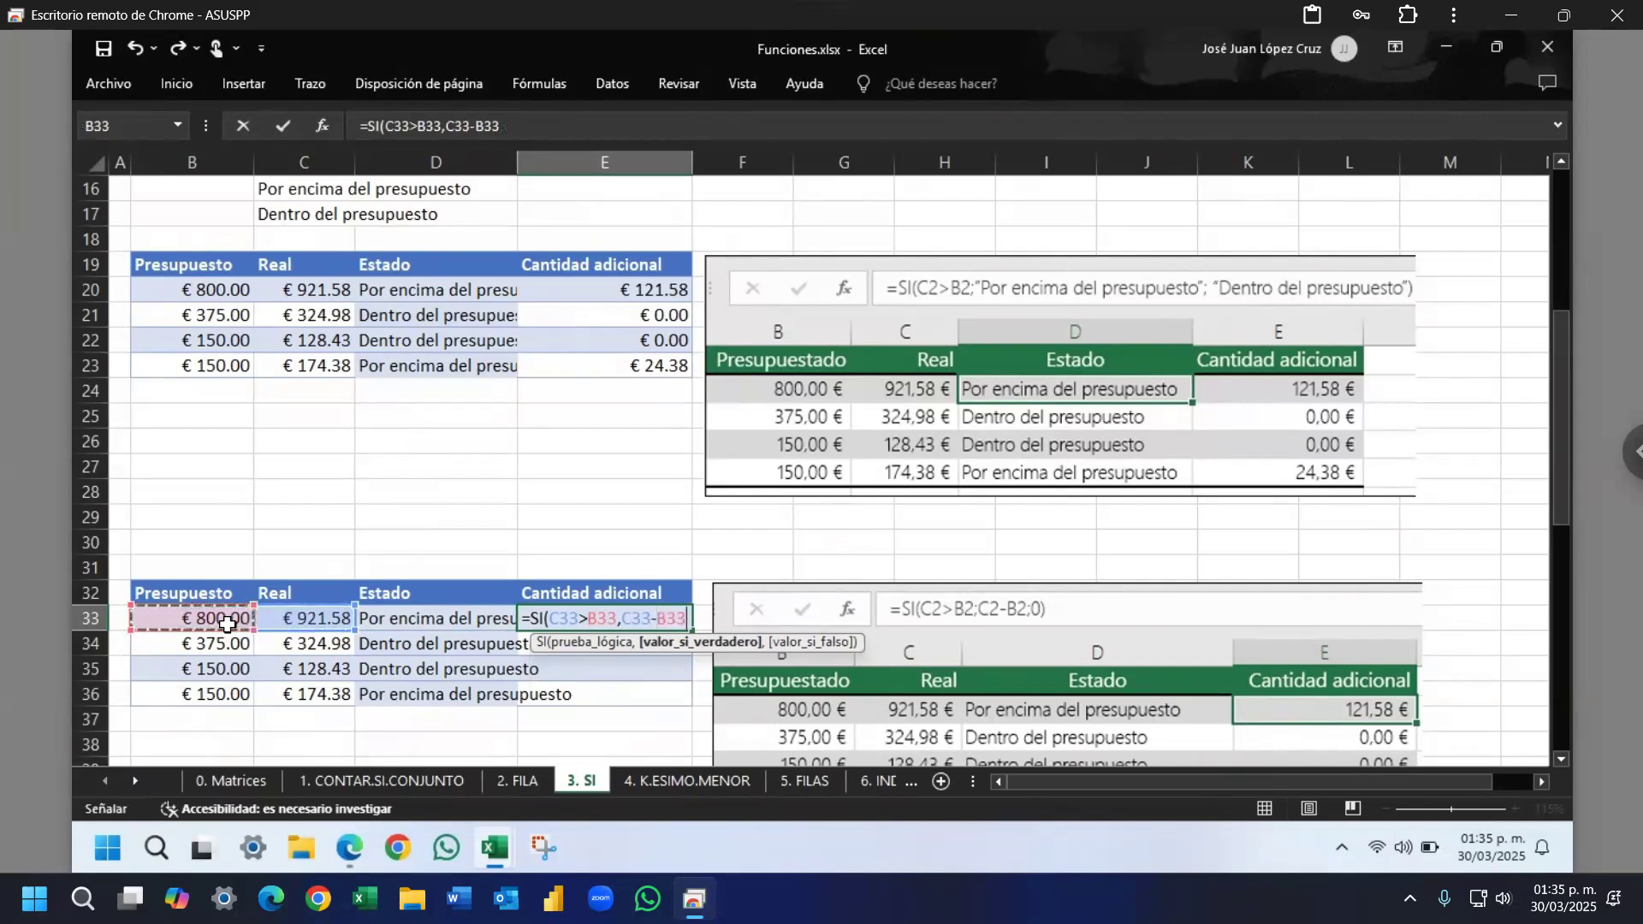
pyautogui.write(',0)')
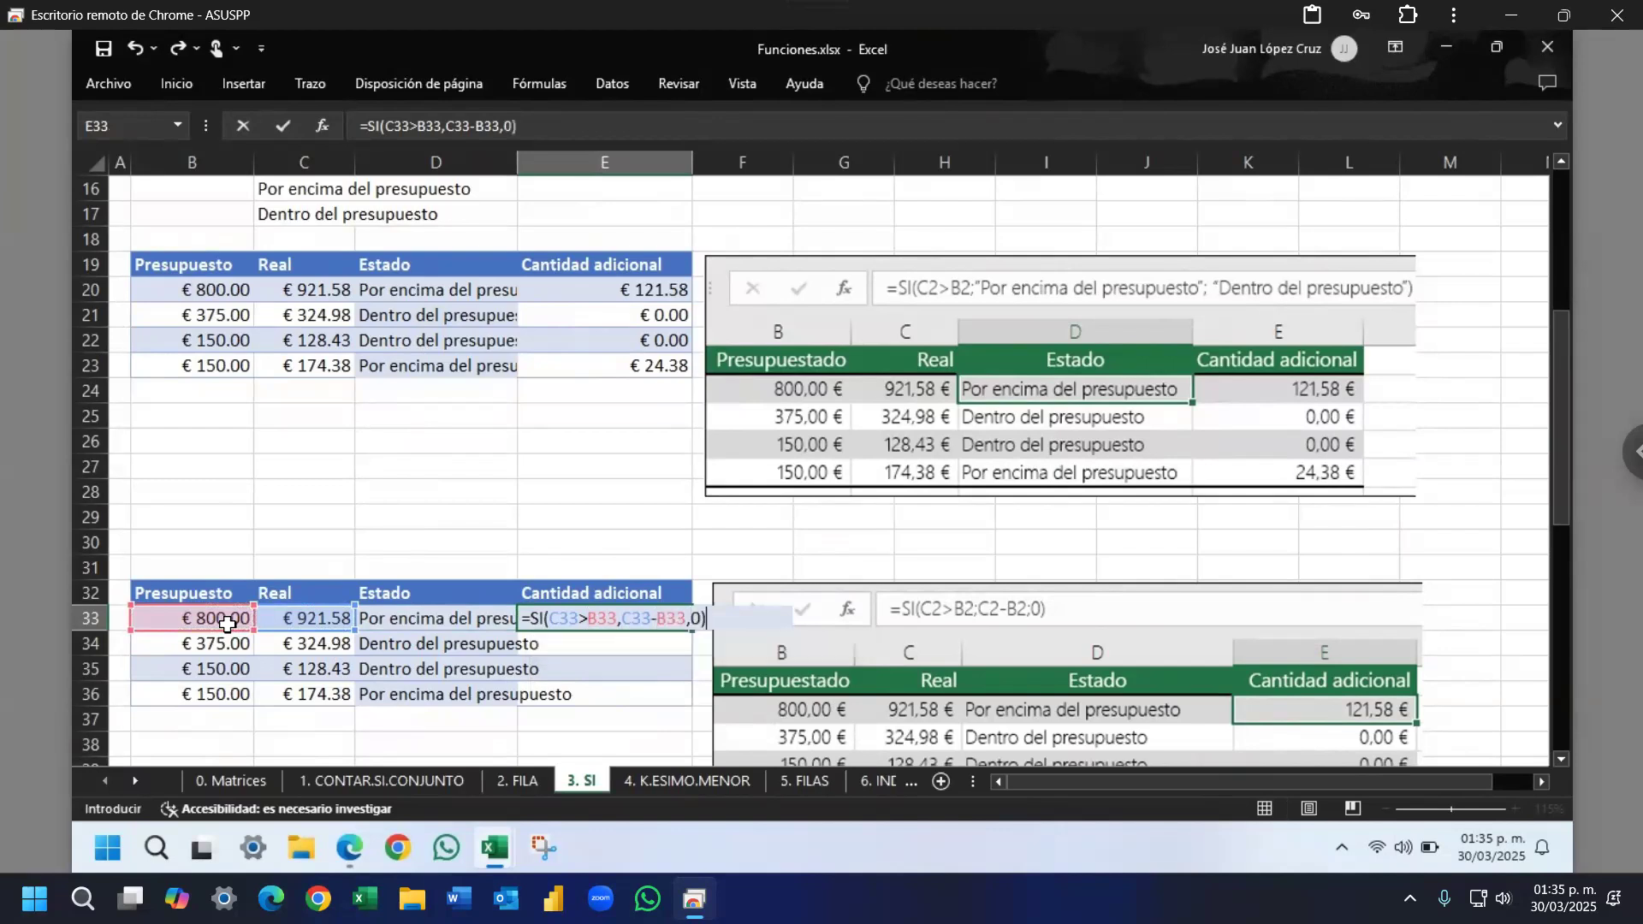
pyautogui.hotkey('ctrl', 'Return')
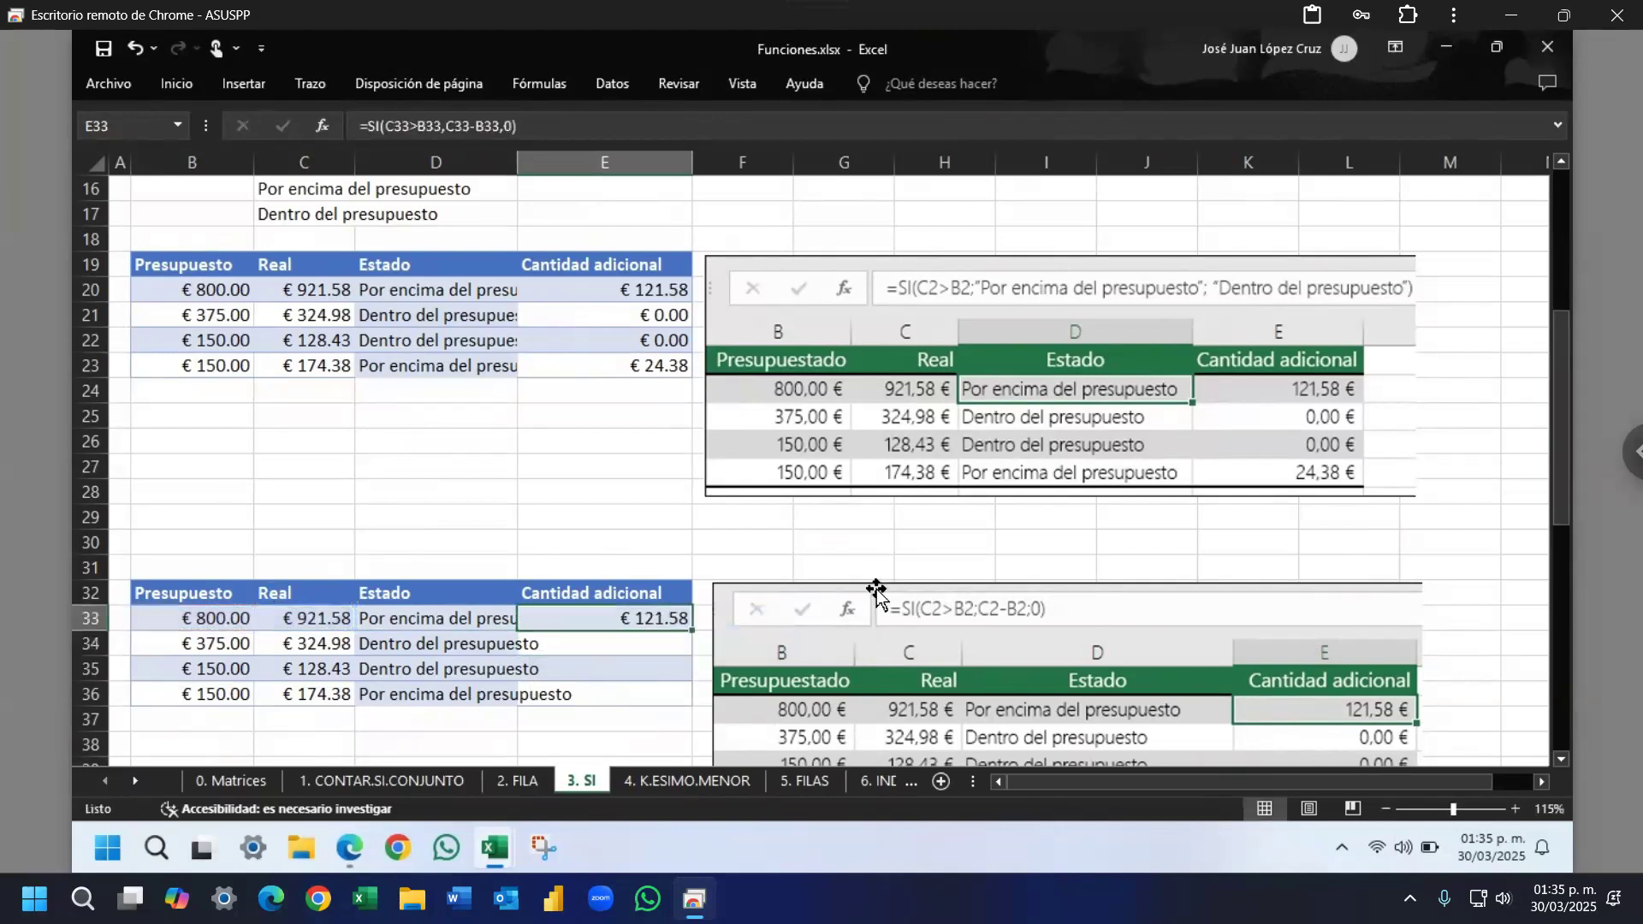
# Step: Fill the Cantidad adicional formula from E33 down to E36 without copying the formatting
pyautogui.scroll(-1, 650, 654)
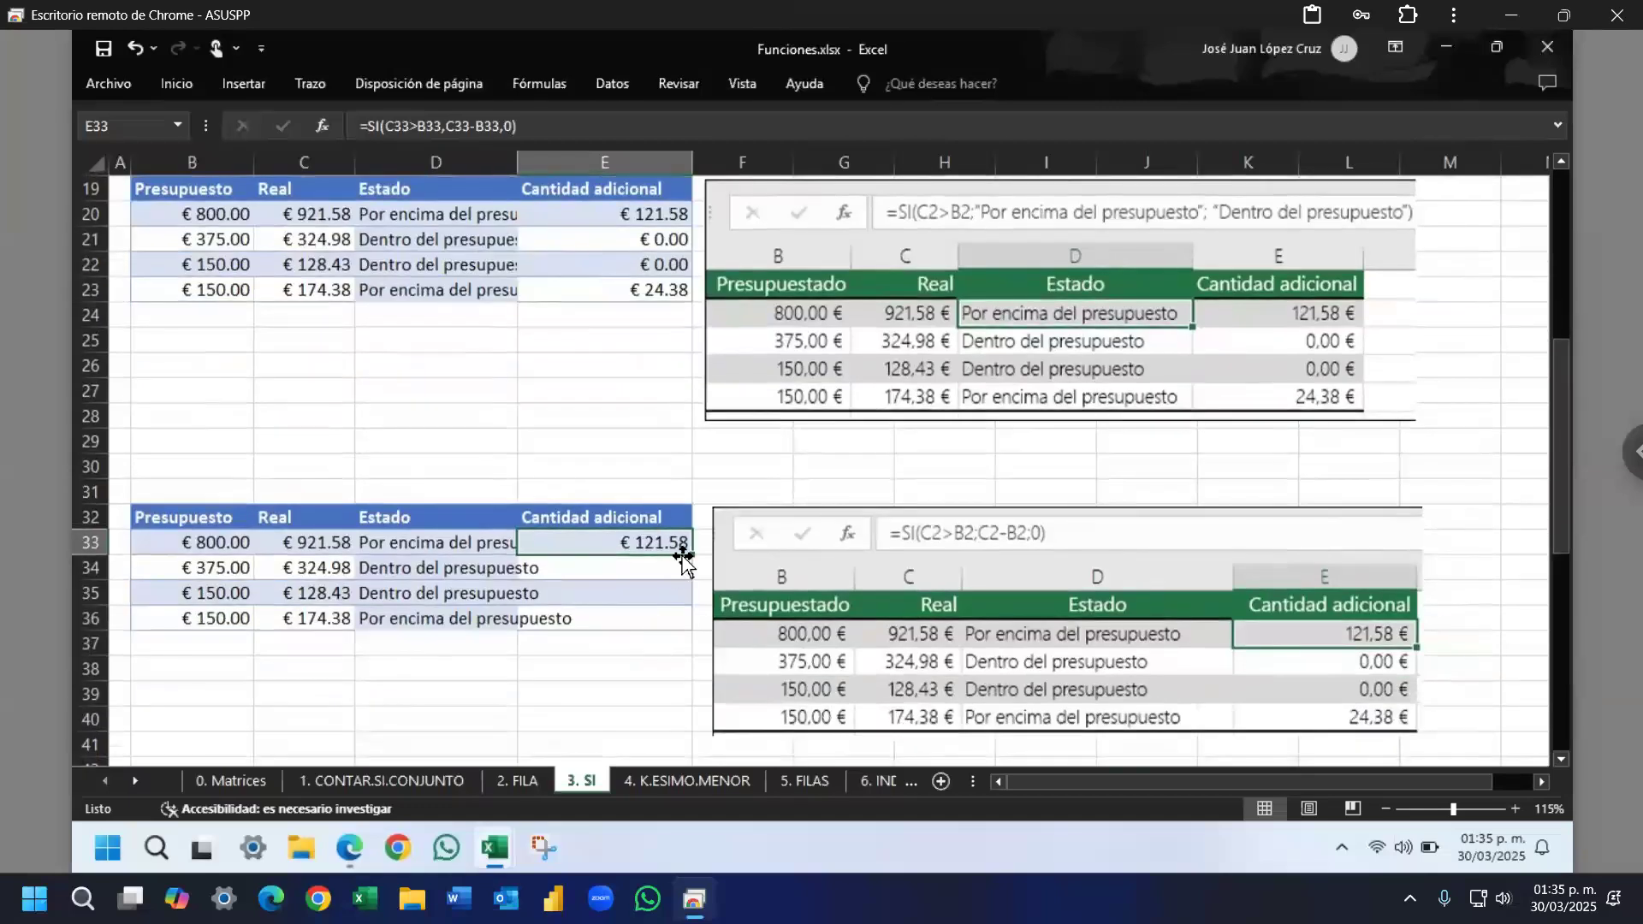
pyautogui.moveTo(686, 554); pyautogui.dragTo(687, 629)
pyautogui.click(703, 646)
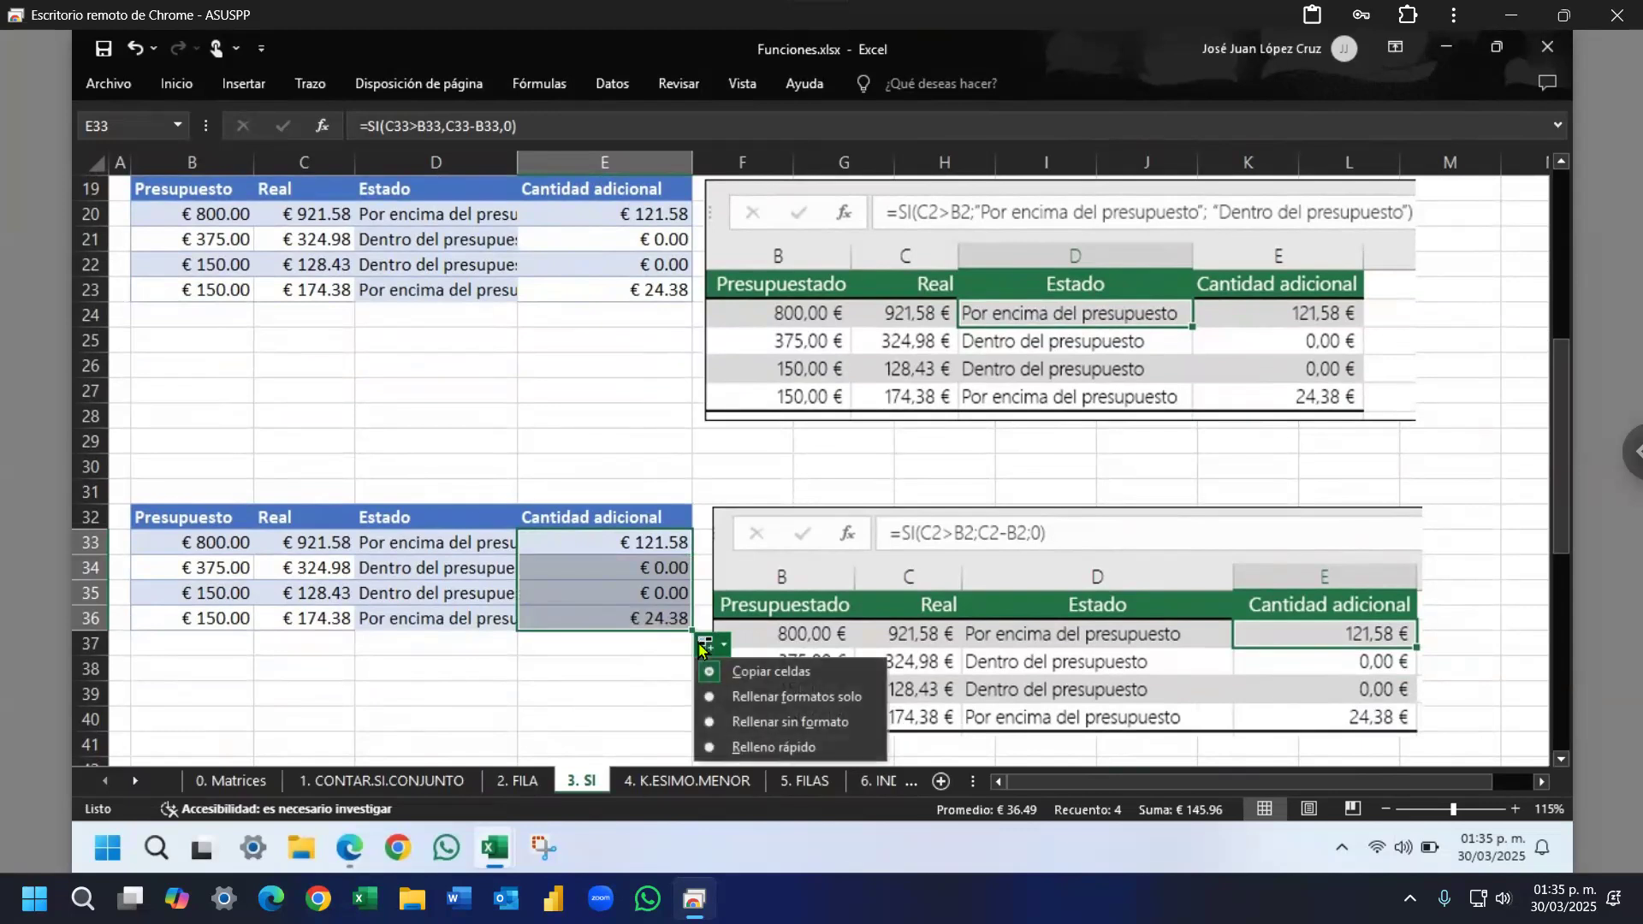
pyautogui.click(753, 721)
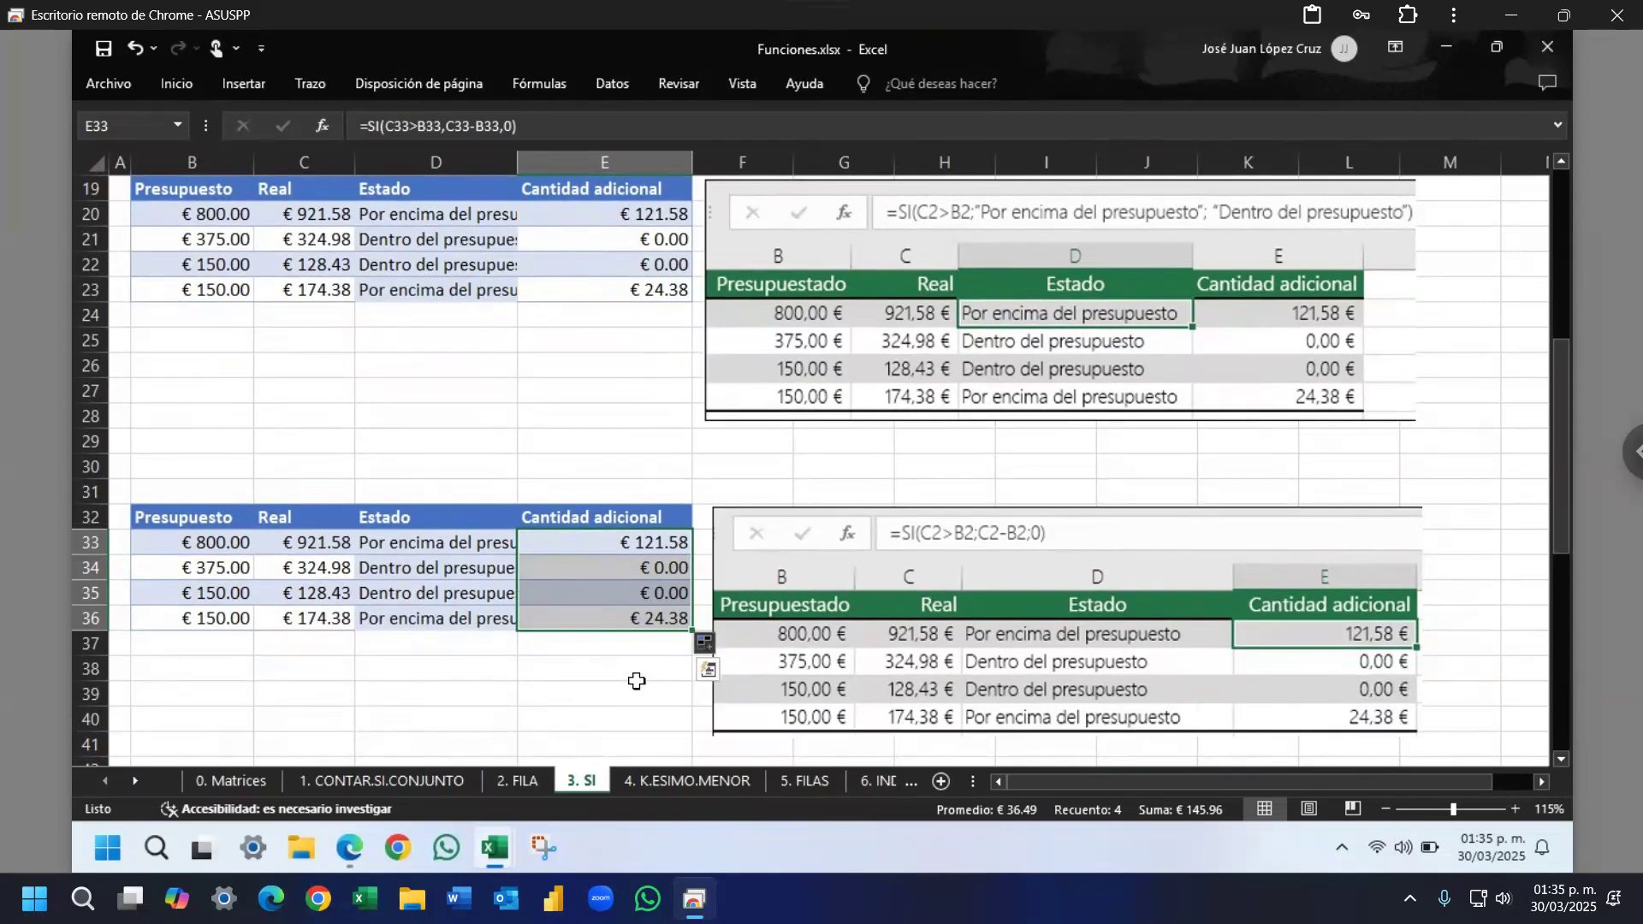
# Step: Compare the Real and Presupuesto amounts with the Cantidad adicional results in rows 33 and 36
pyautogui.click(605, 557)
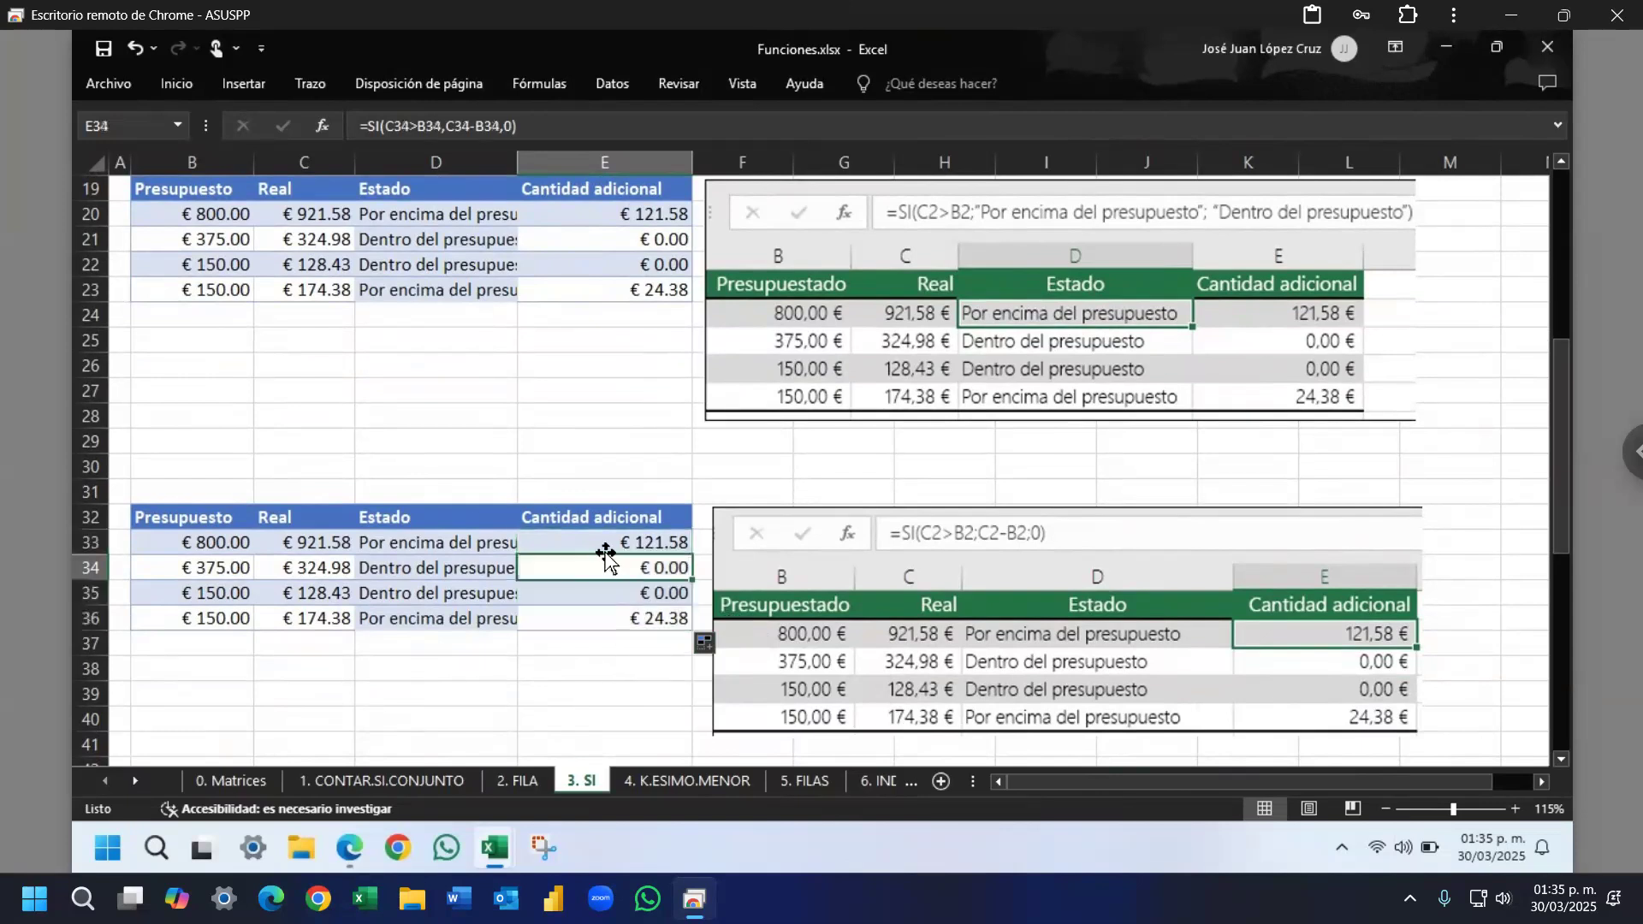
pyautogui.click(610, 542)
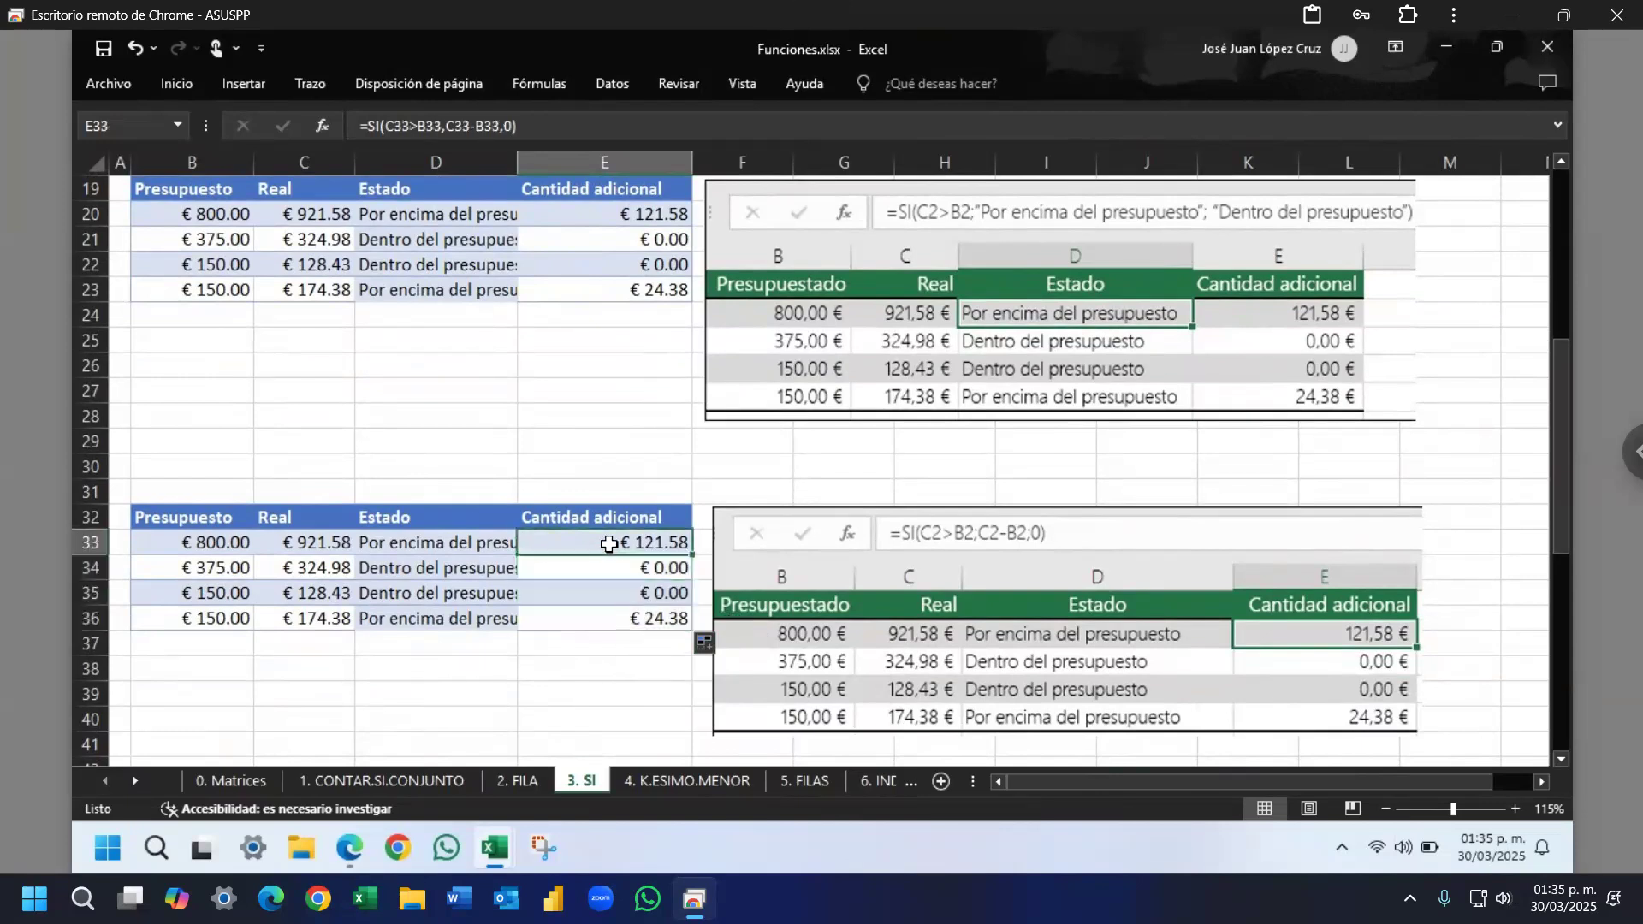
pyautogui.click(316, 543)
pyautogui.click(205, 543)
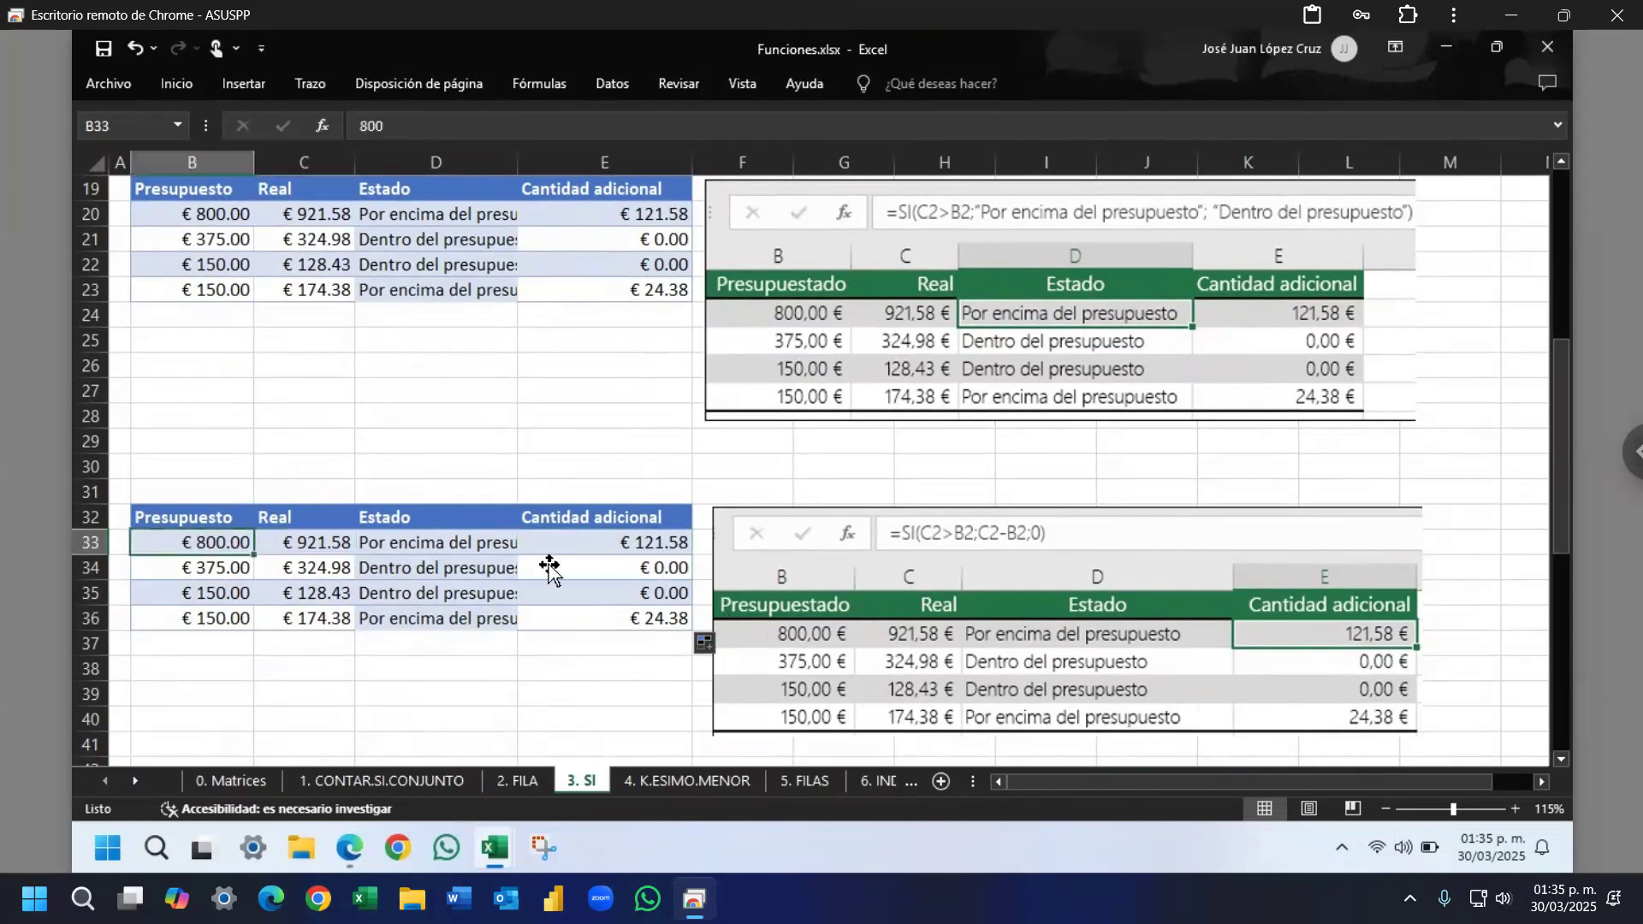
pyautogui.click(585, 545)
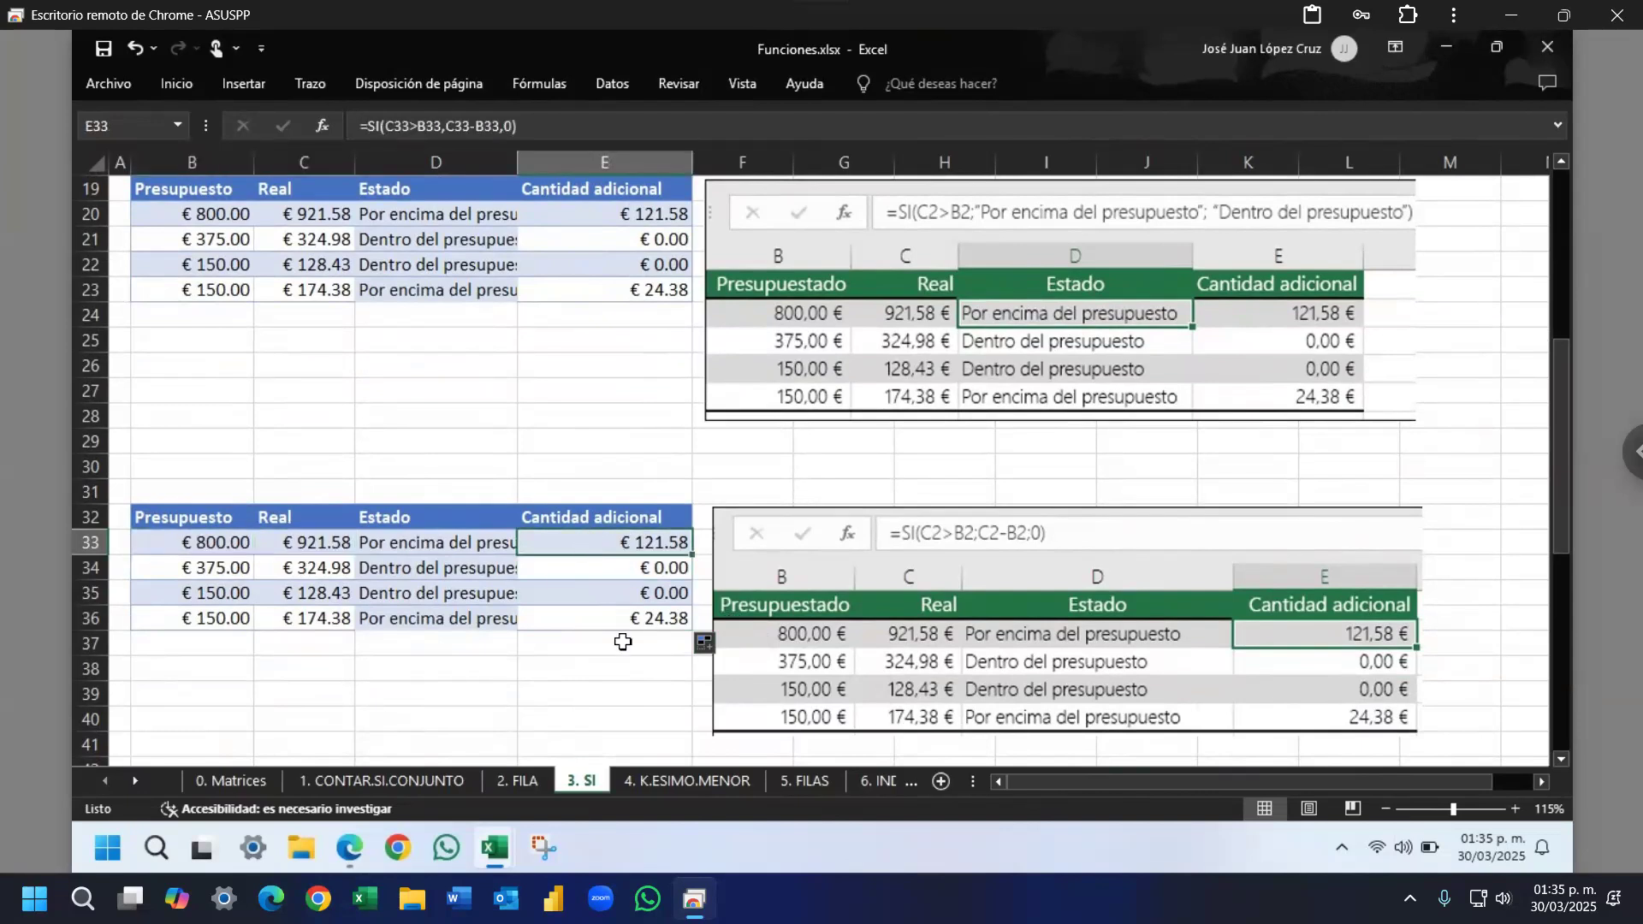
pyautogui.click(622, 614)
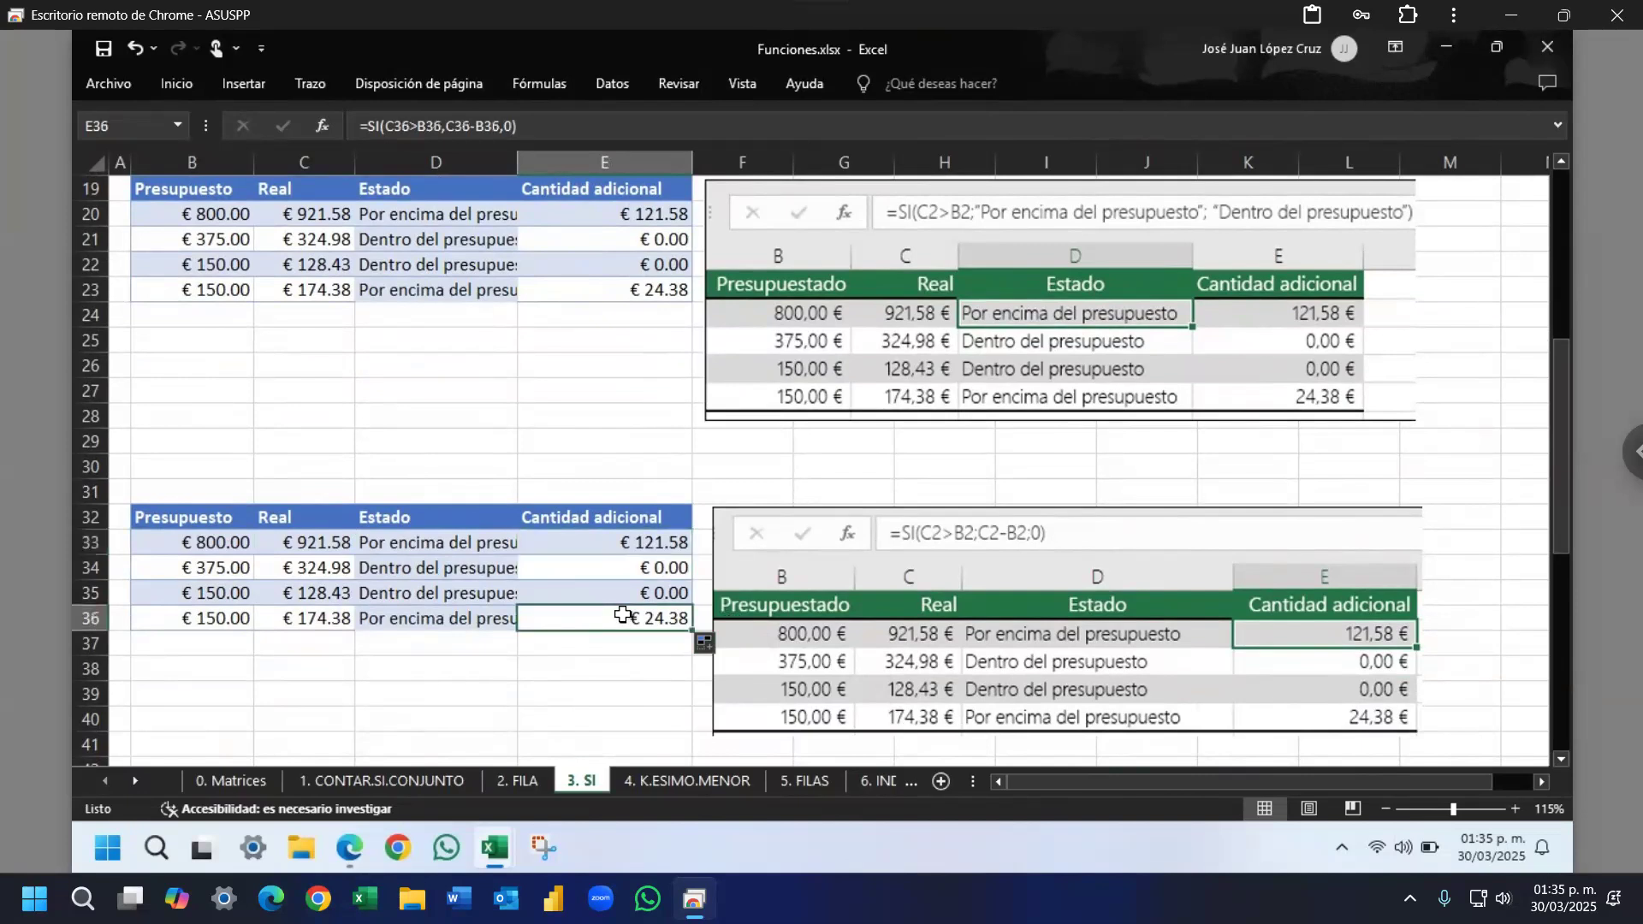
pyautogui.click(310, 616)
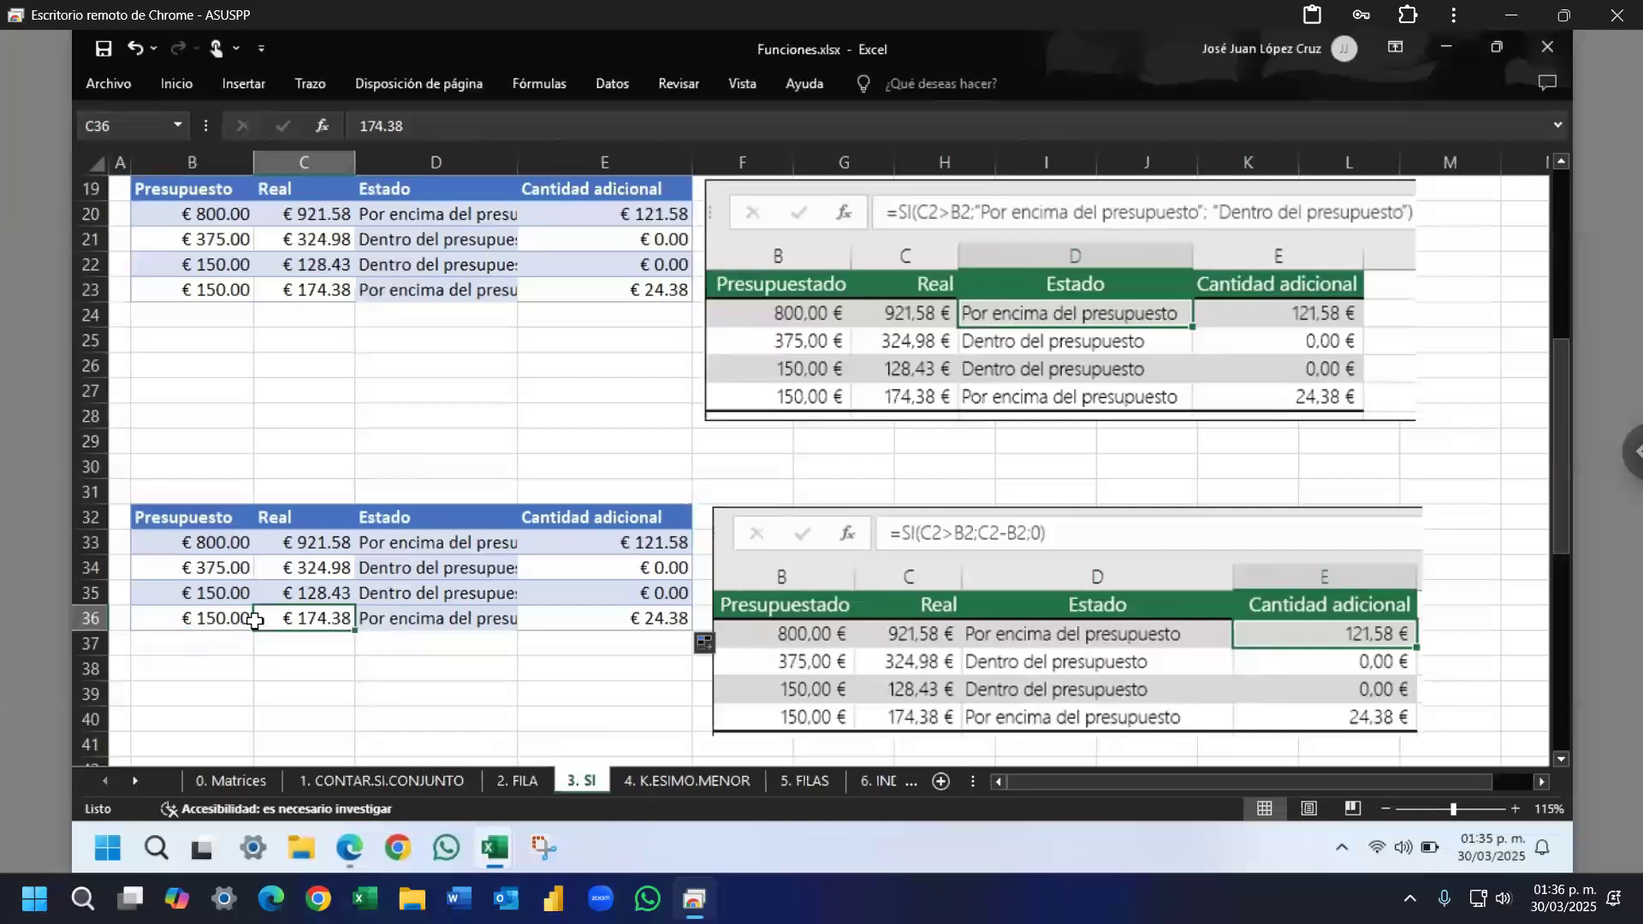
pyautogui.click(597, 614)
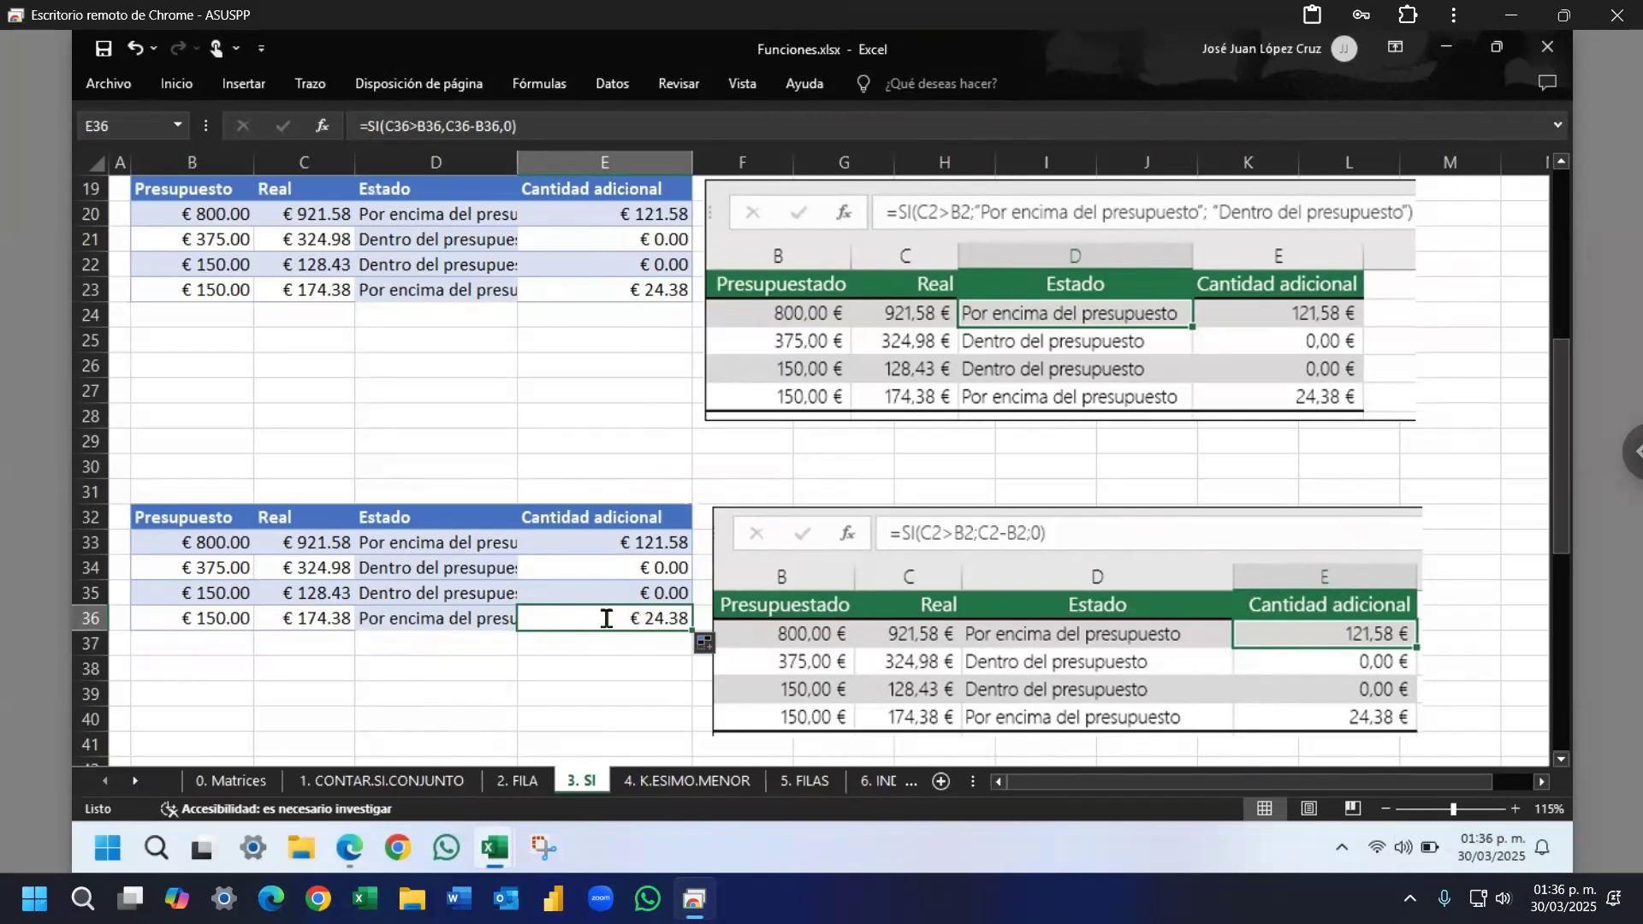
# Step: Examine the logical test and true value arguments of the SI formula in E36
pyautogui.doubleClick(606, 617)
pyautogui.click(589, 649)
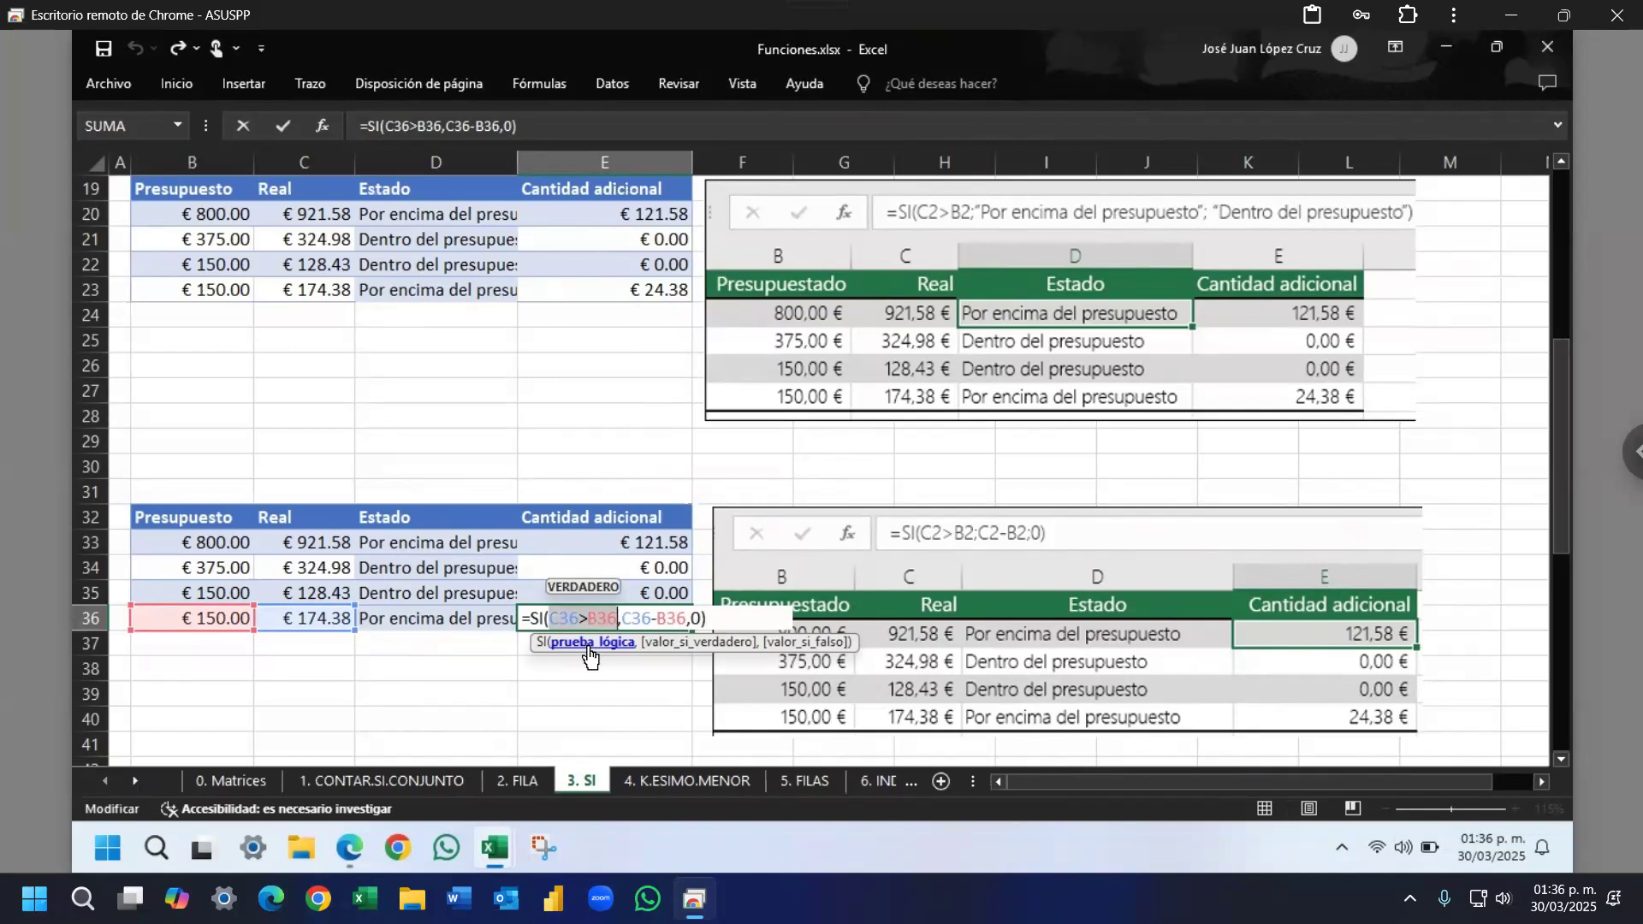
pyautogui.click(675, 643)
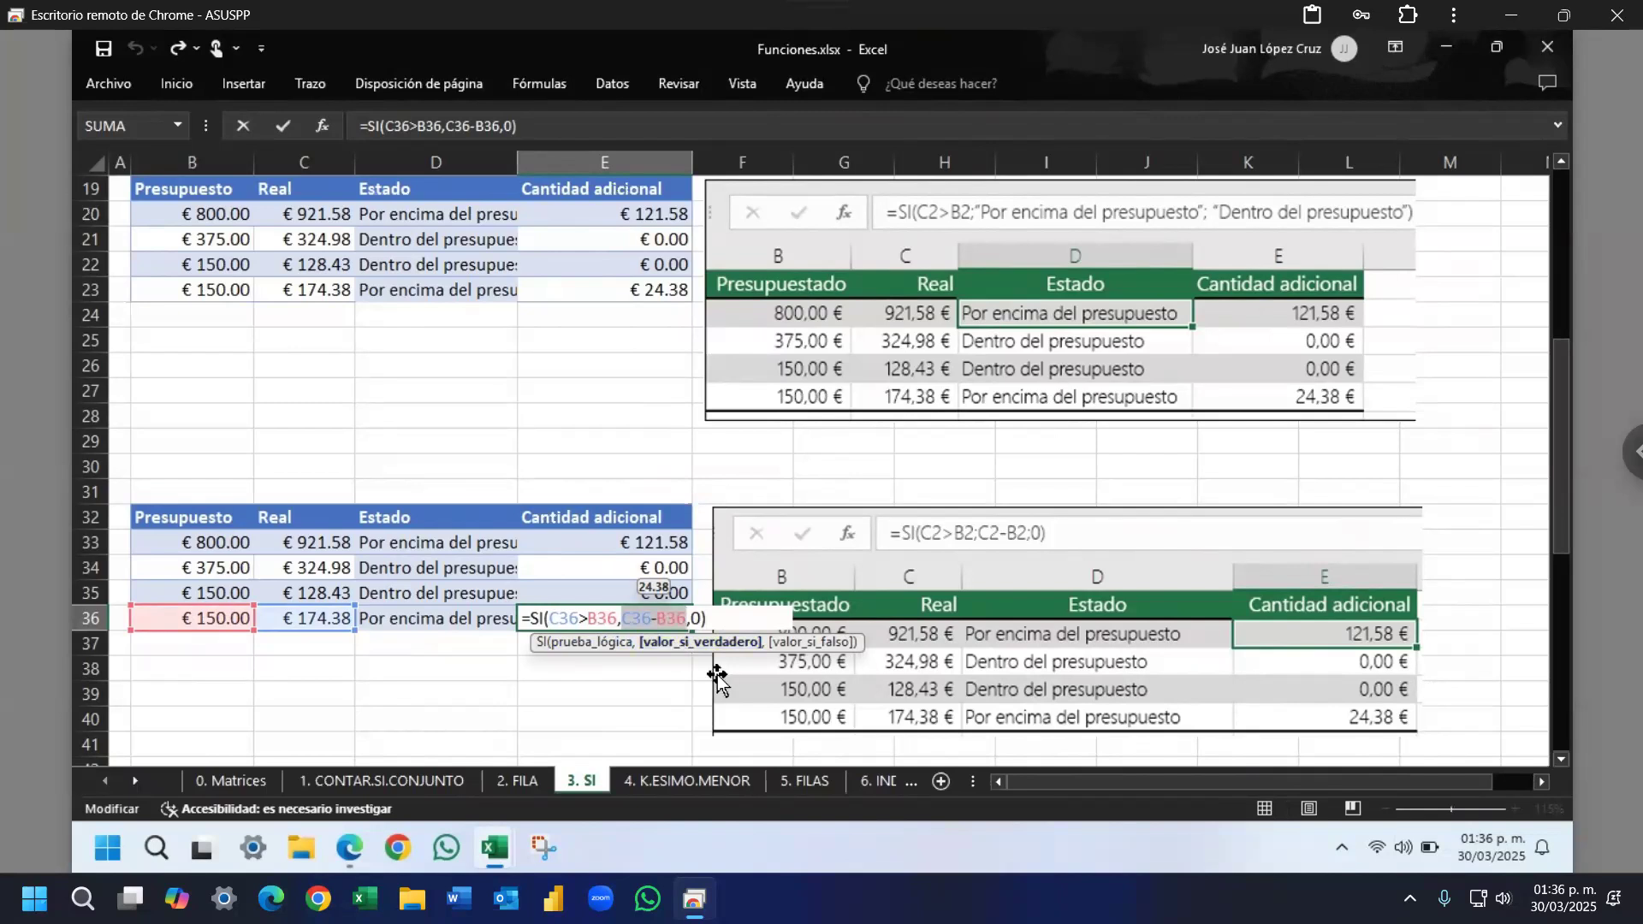
pyautogui.press('Return')
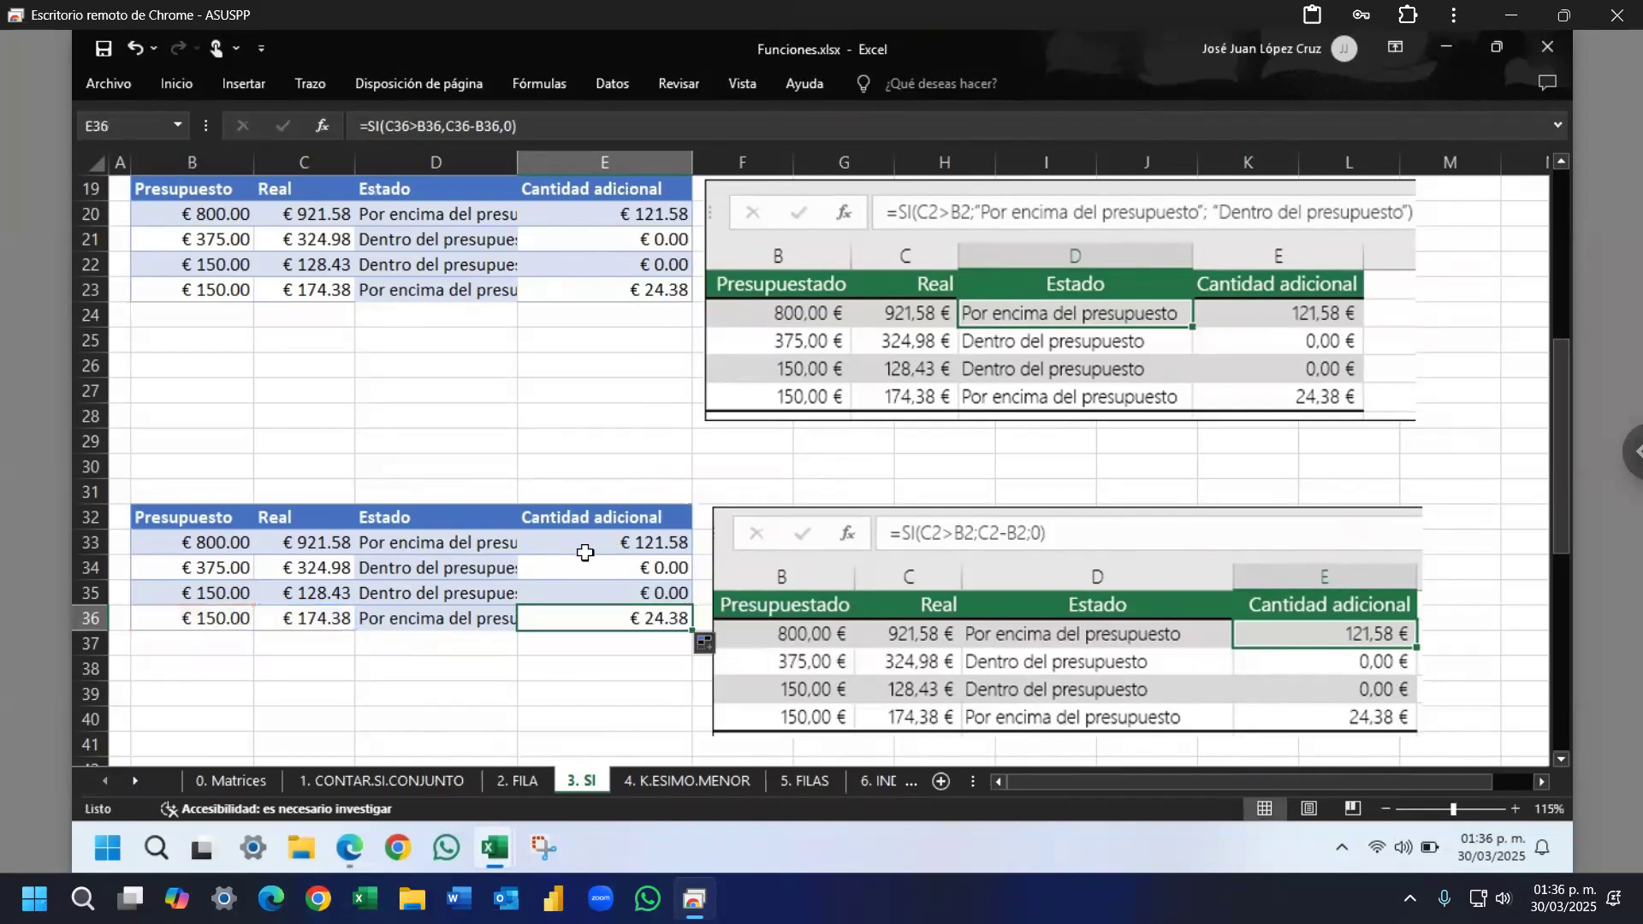
# Step: Examine the logical test and false value arguments of the SI formula in E34
pyautogui.doubleClick(588, 569)
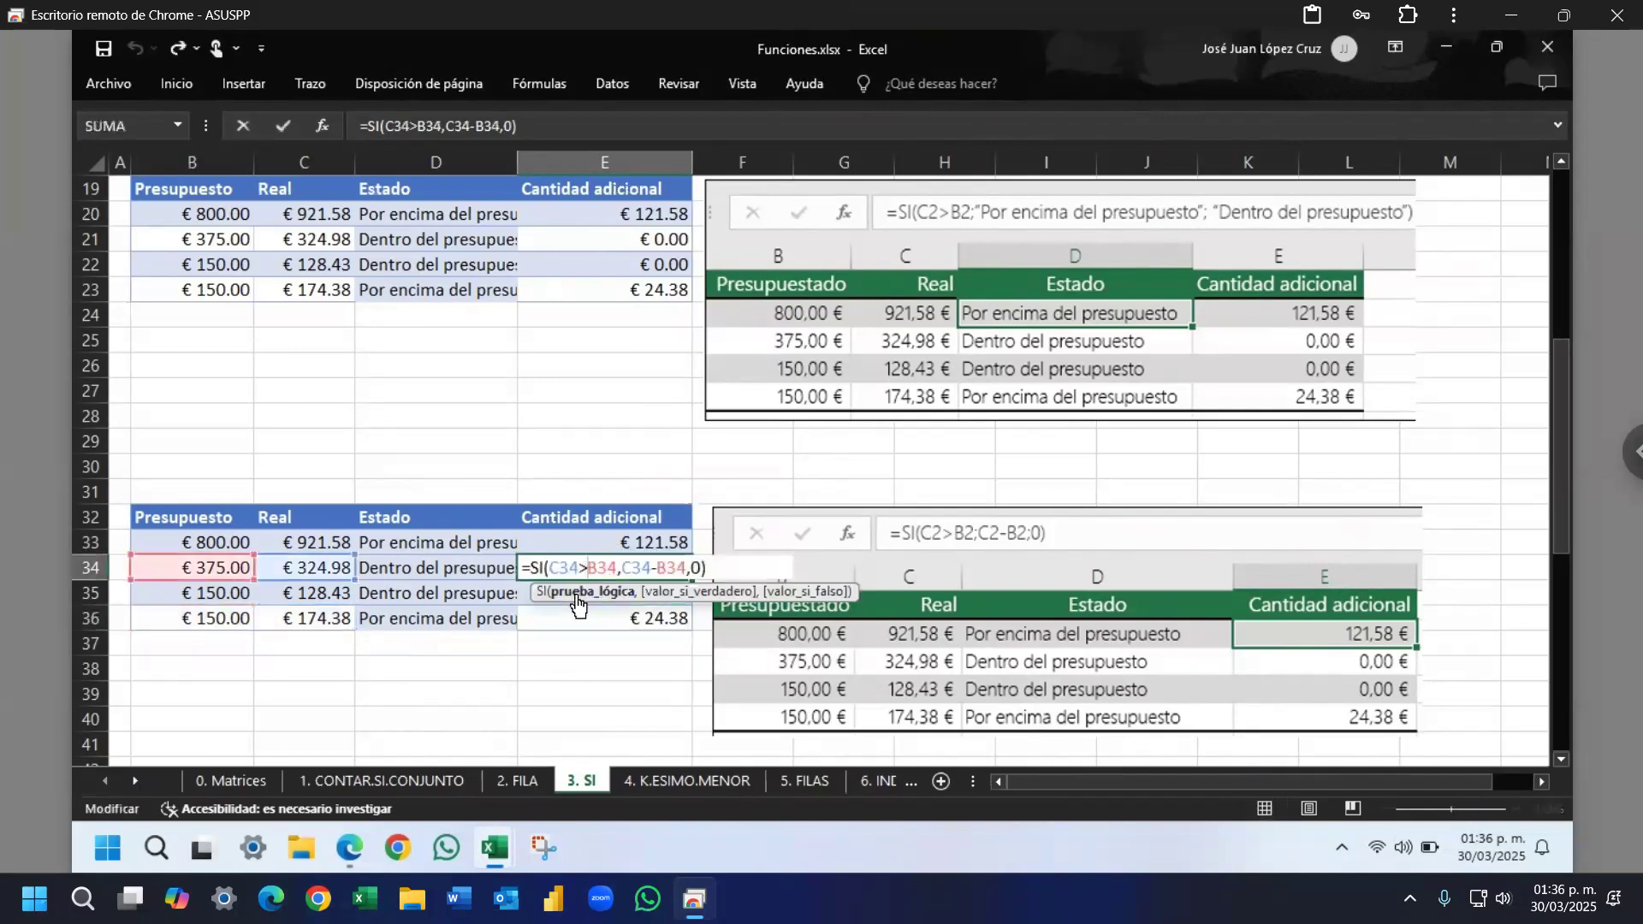
pyautogui.click(580, 604)
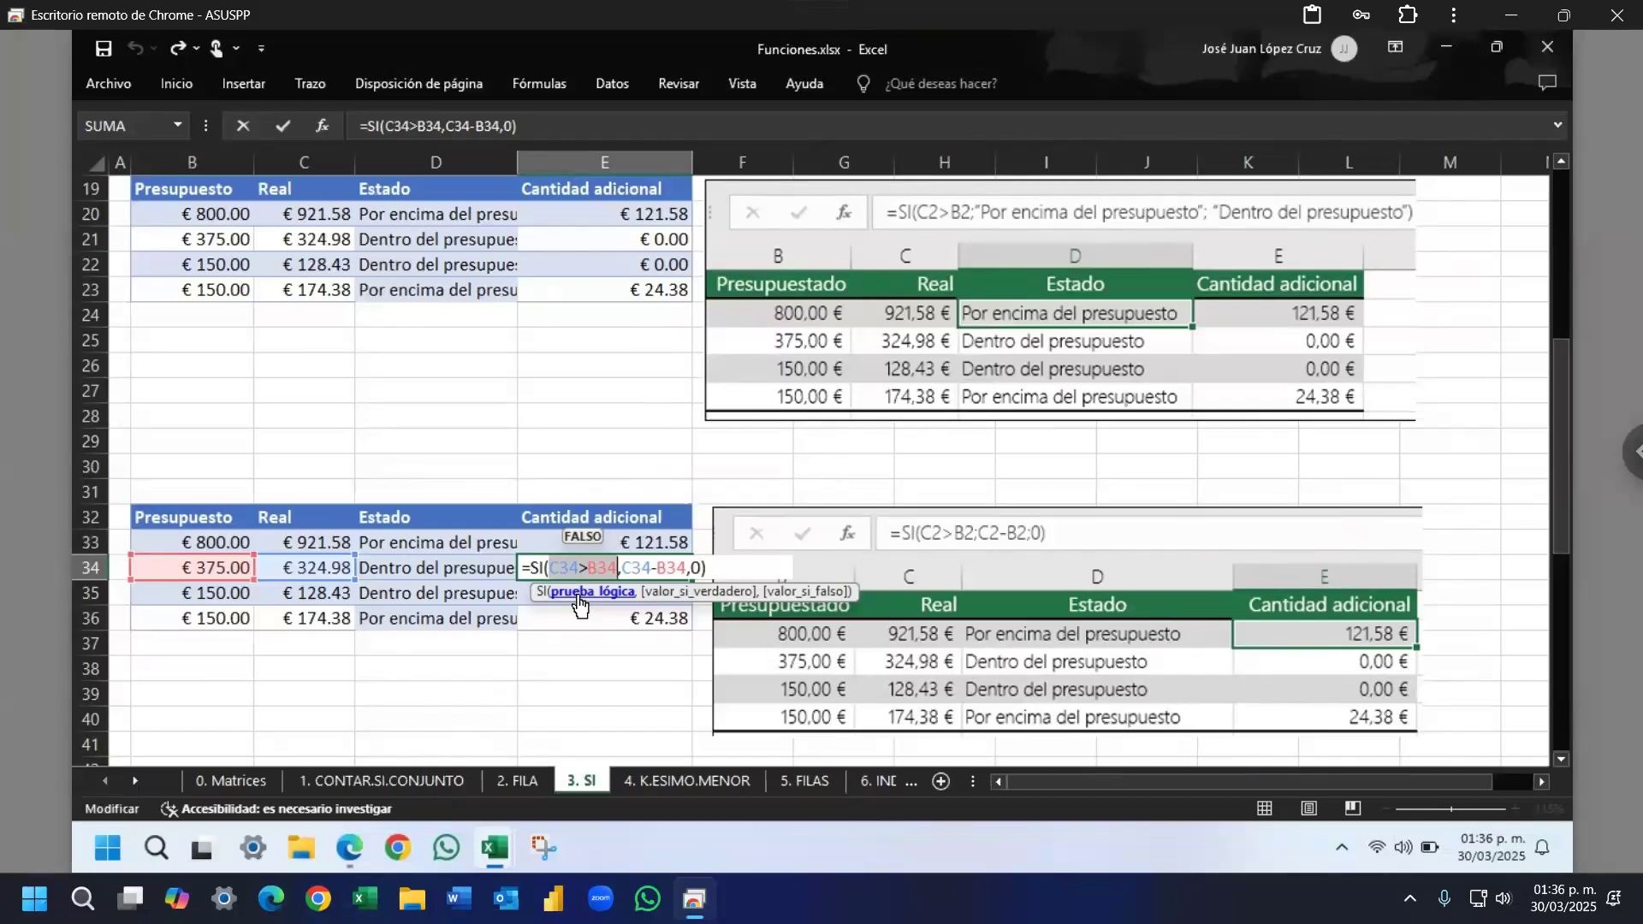
pyautogui.click(798, 593)
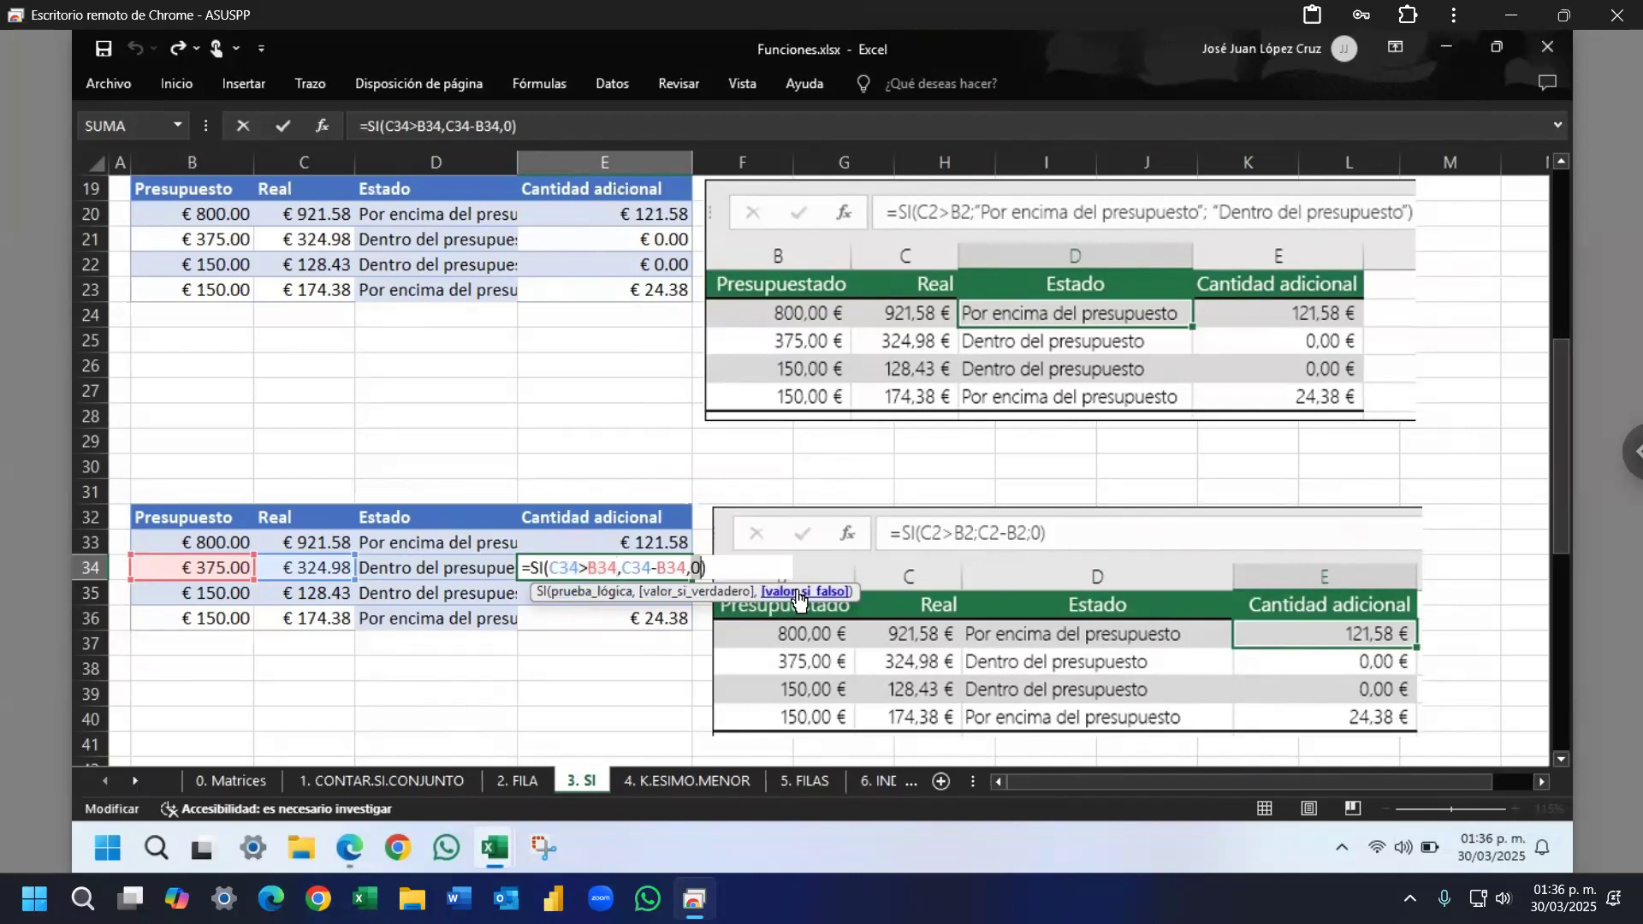
pyautogui.hotkey('ctrl', 'Return')
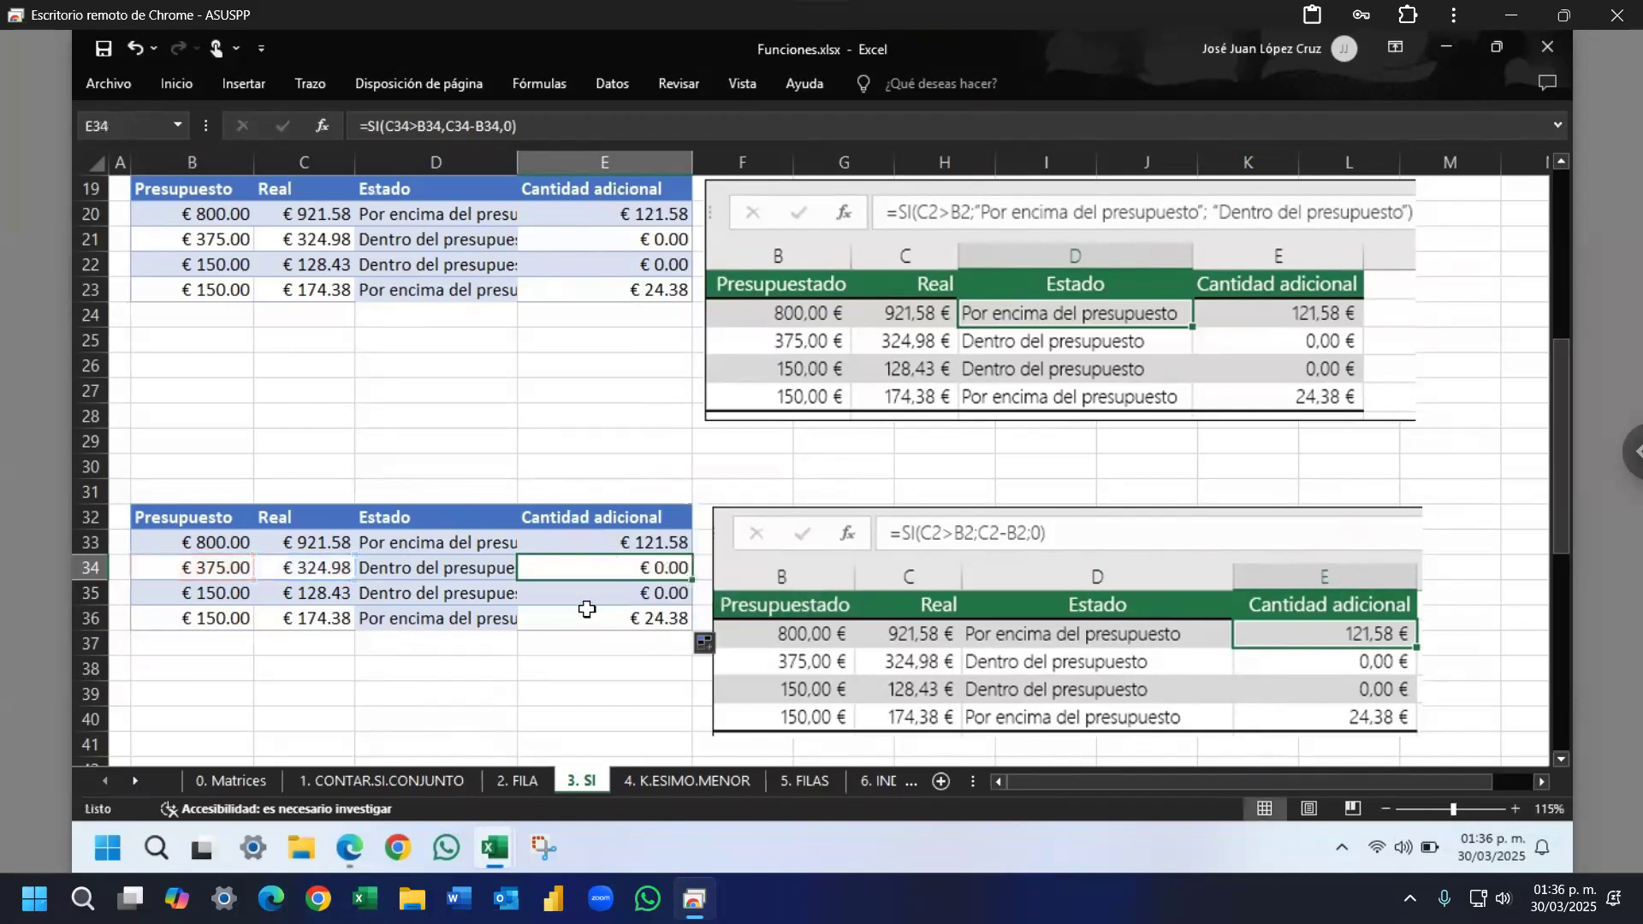
pyautogui.scroll(-5, 542, 641)
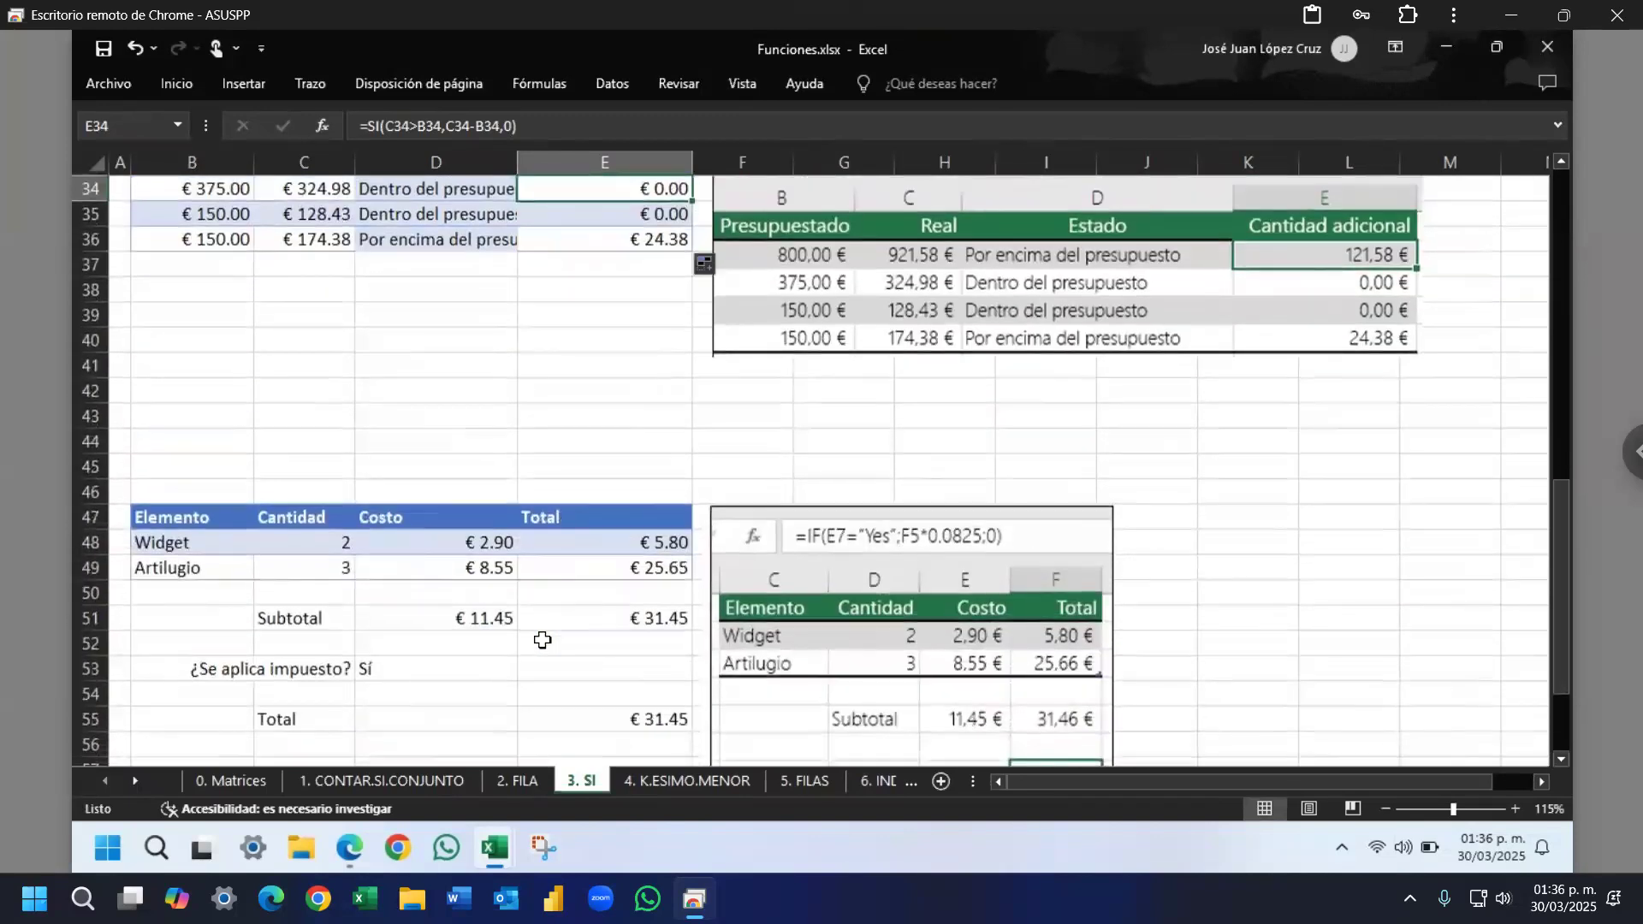
# Step: Switch to Edge, read the sales tax example in the SI function documentation, and return to Funciones.xlsx
pyautogui.scroll(-1, 542, 640)
pyautogui.moveTo(349, 846)
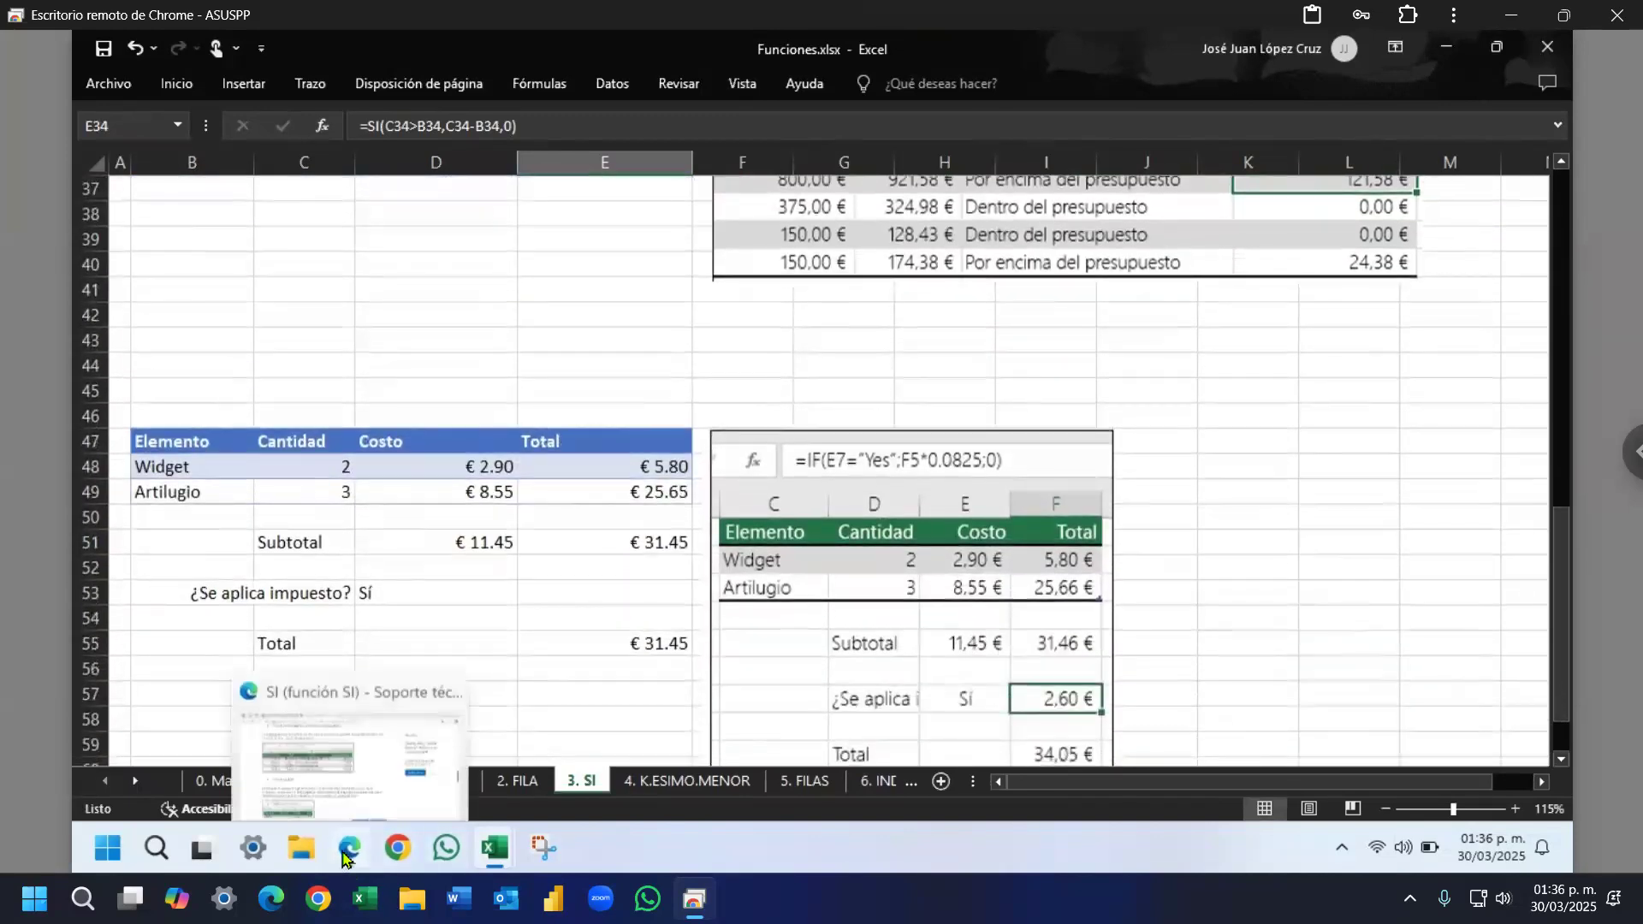
pyautogui.click(359, 770)
pyautogui.scroll(-2, 825, 543)
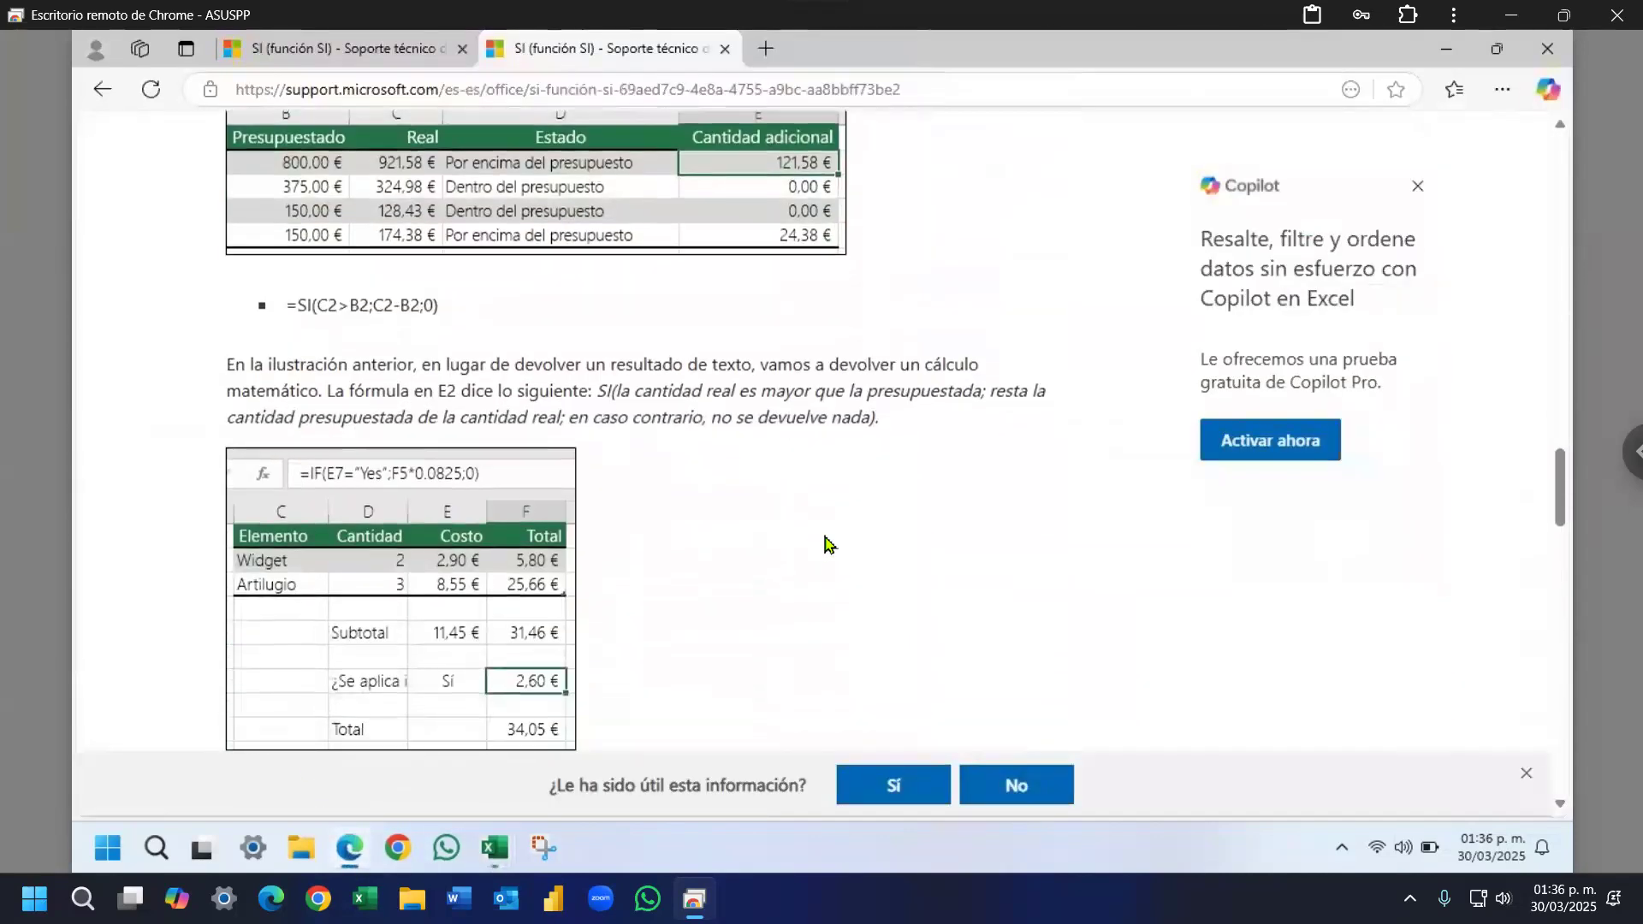
pyautogui.scroll(-2, 826, 543)
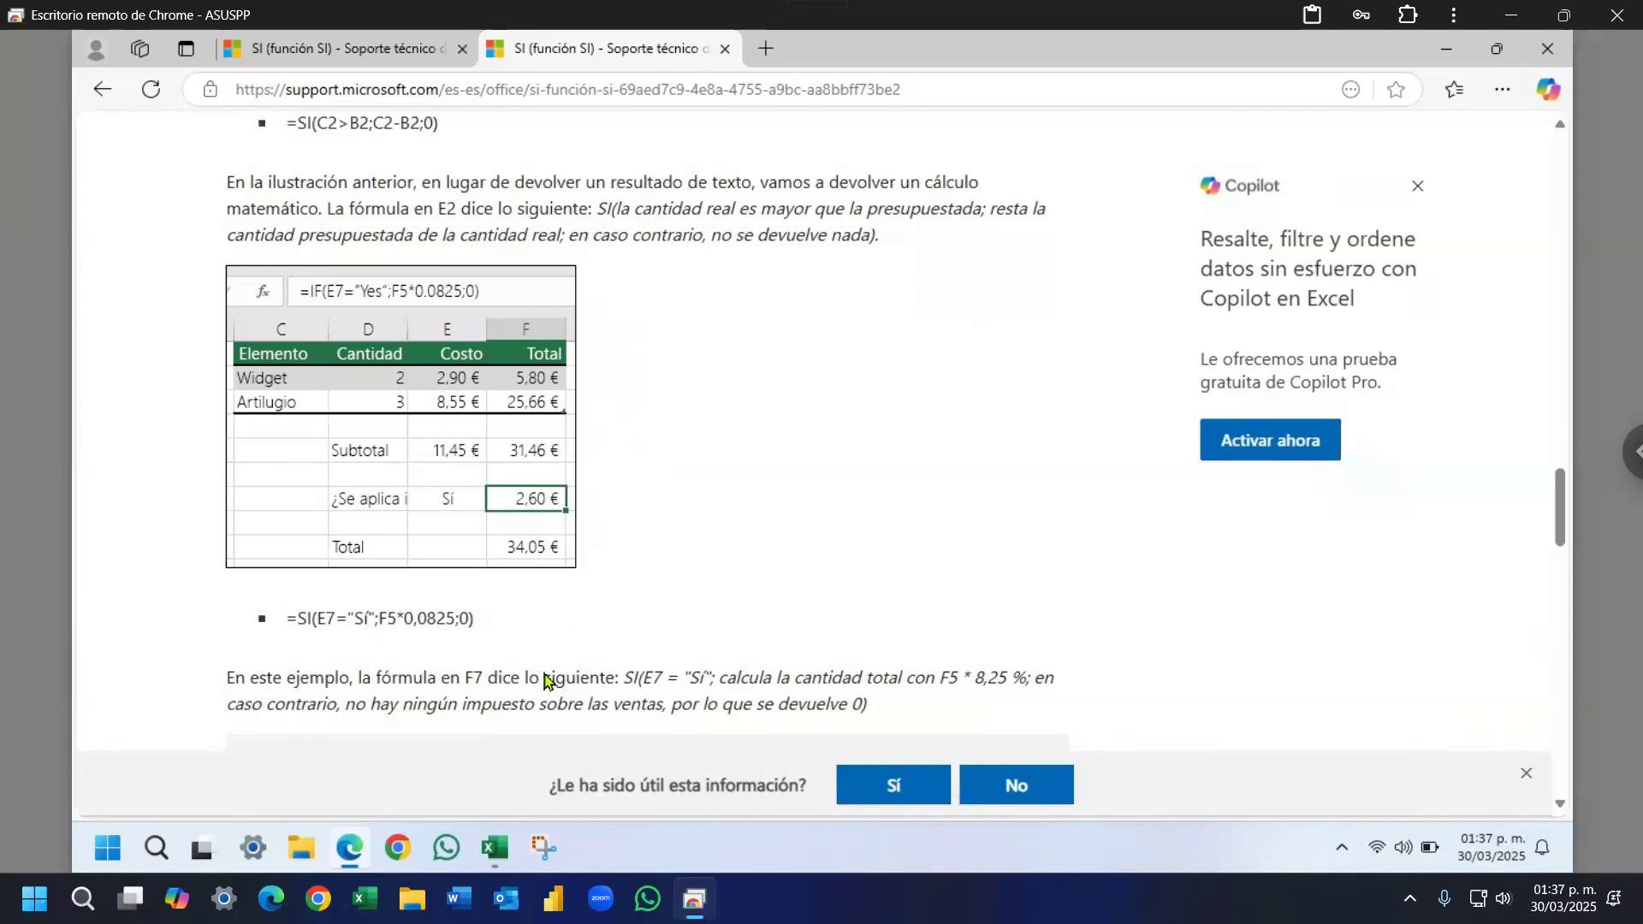
pyautogui.click(495, 847)
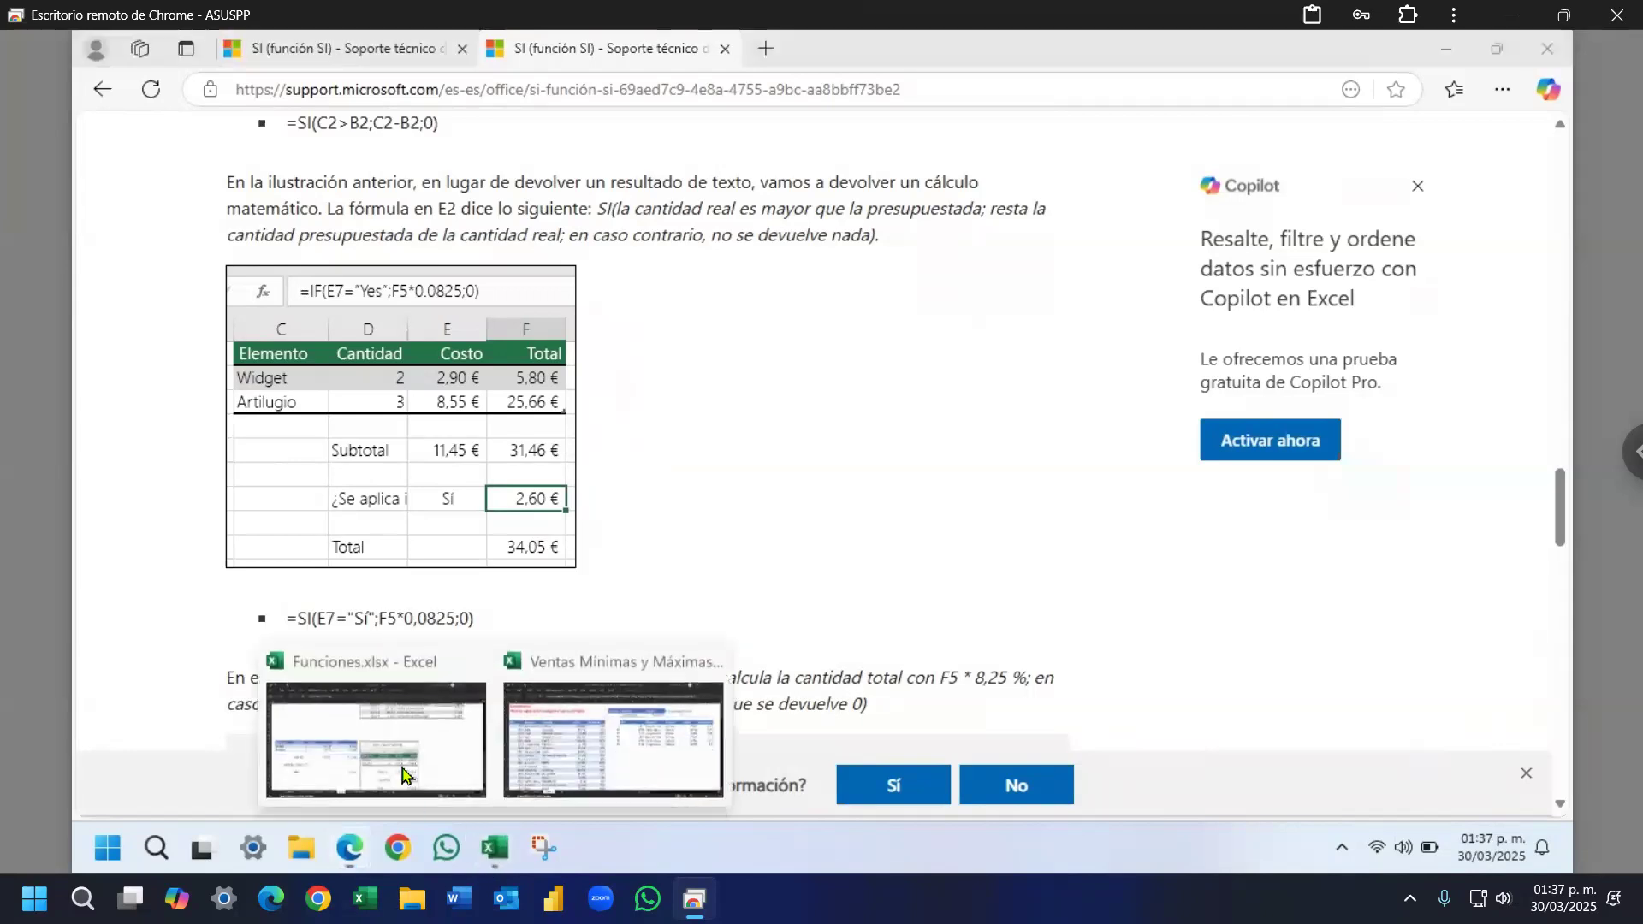
pyautogui.click(336, 729)
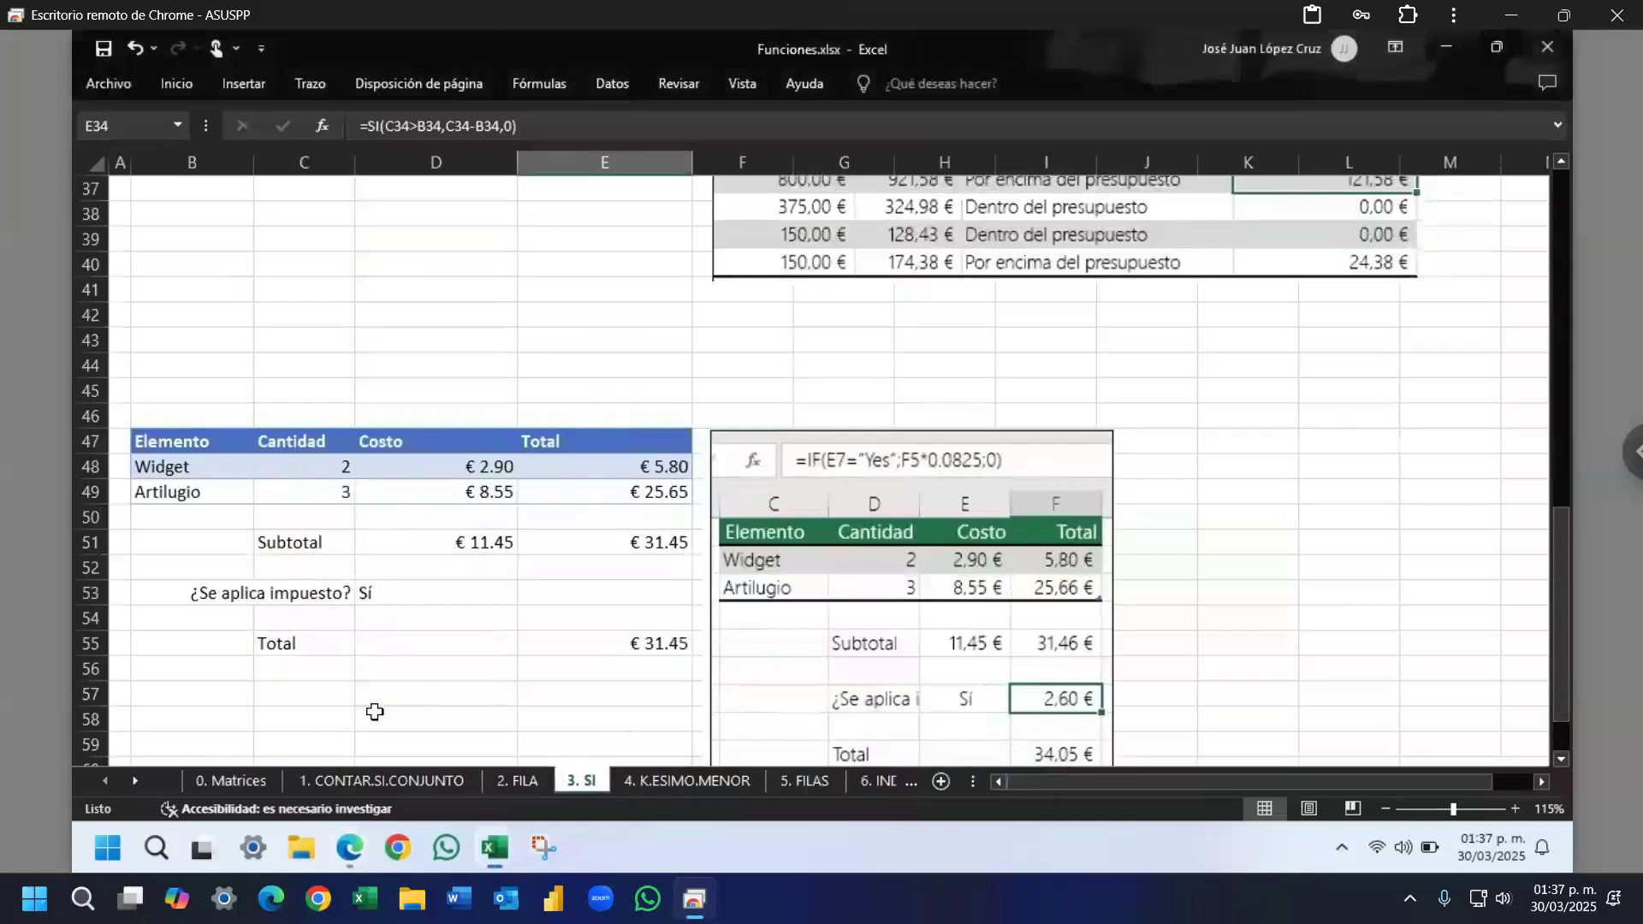
# Step: Start an SI formula in E53 with the logical test D53="Sí"
pyautogui.click(599, 591)
pyautogui.click(424, 599)
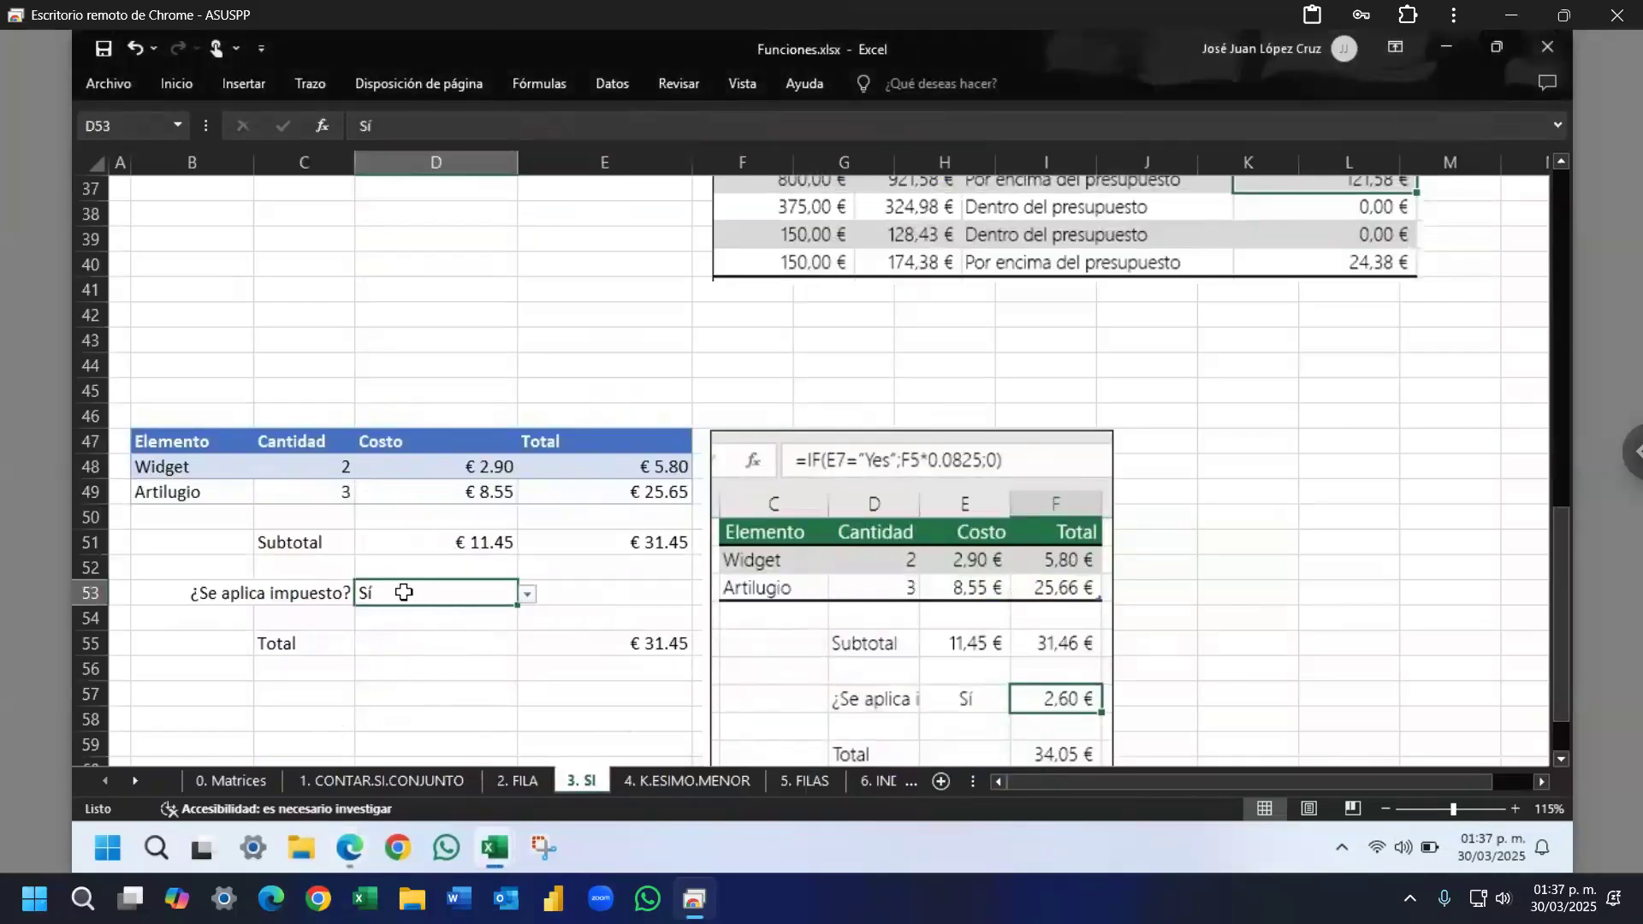
pyautogui.click(597, 594)
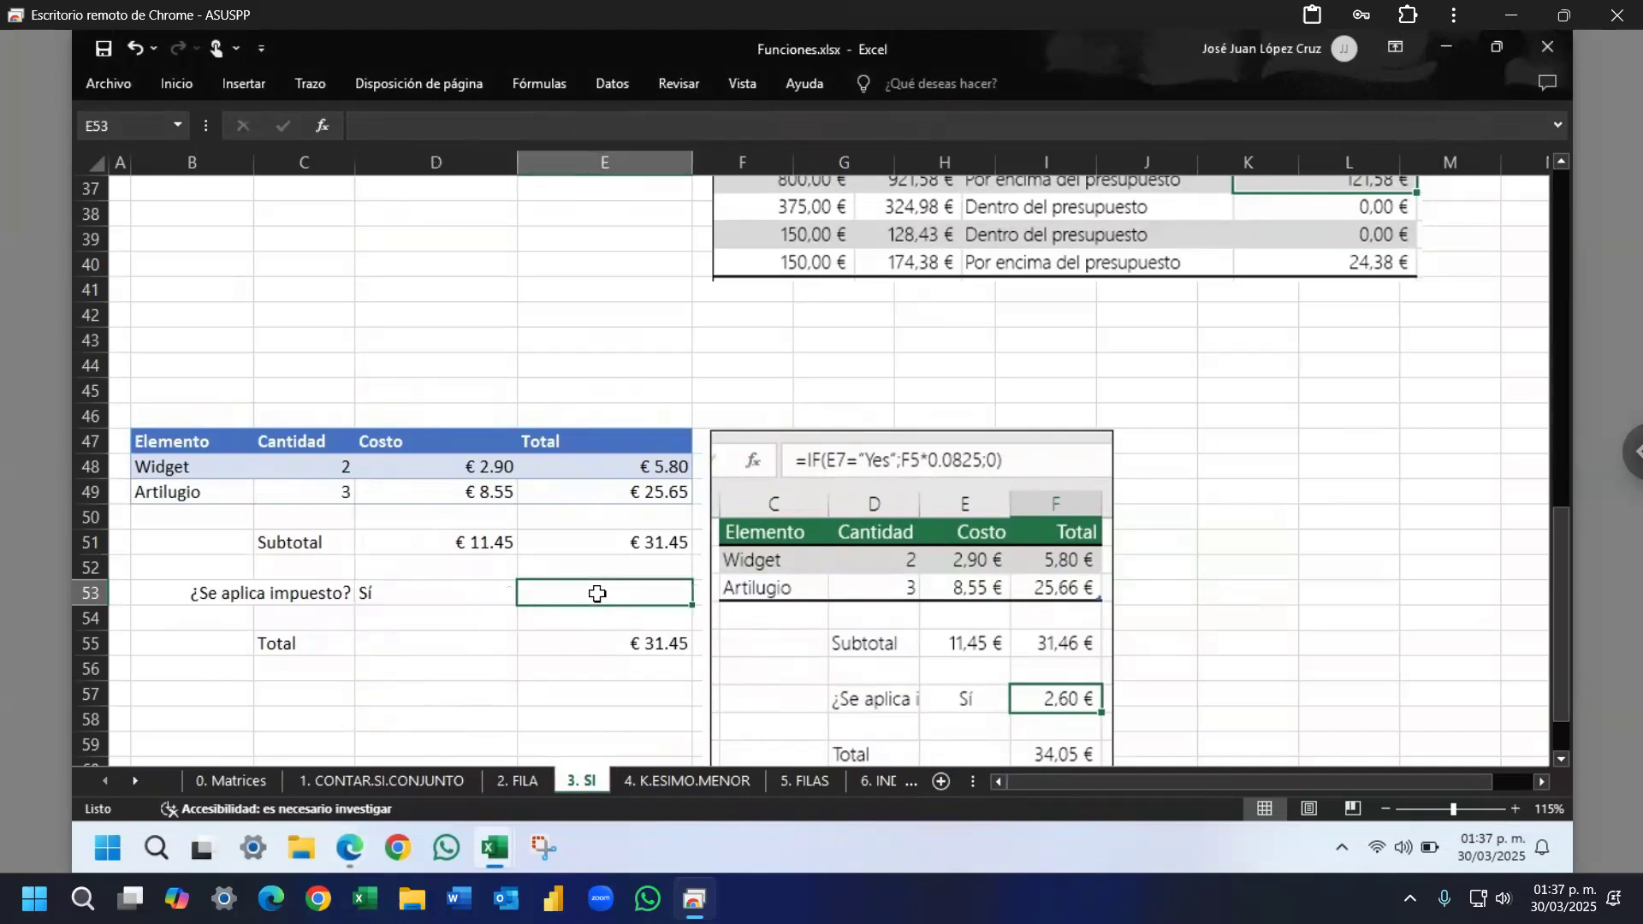
pyautogui.write('=SI(')
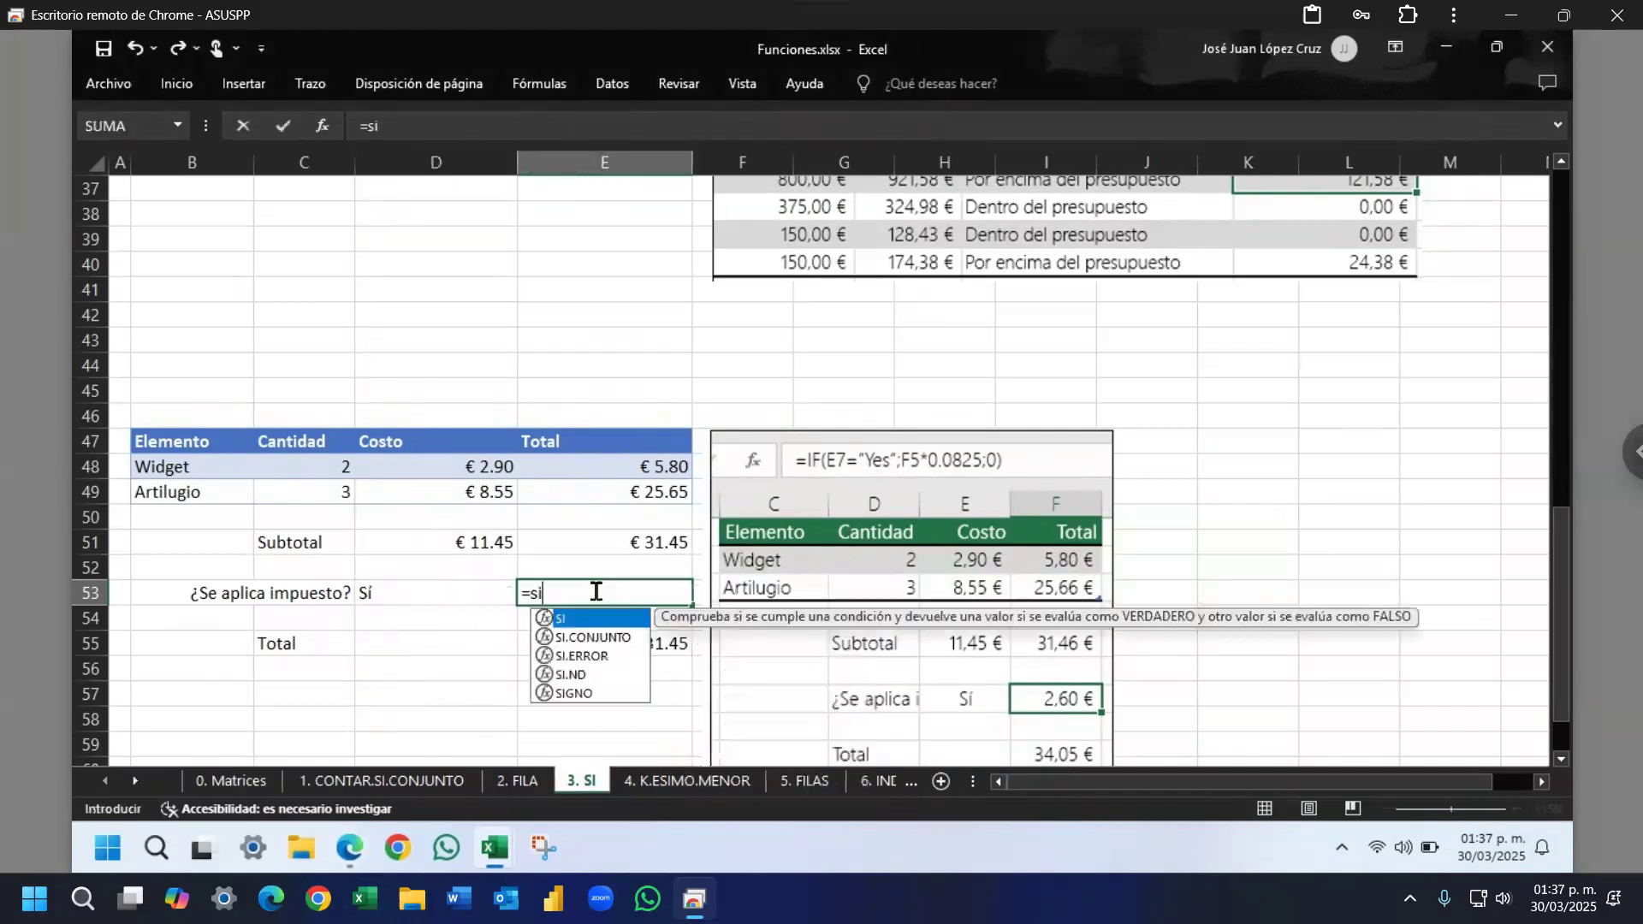
pyautogui.click(417, 591)
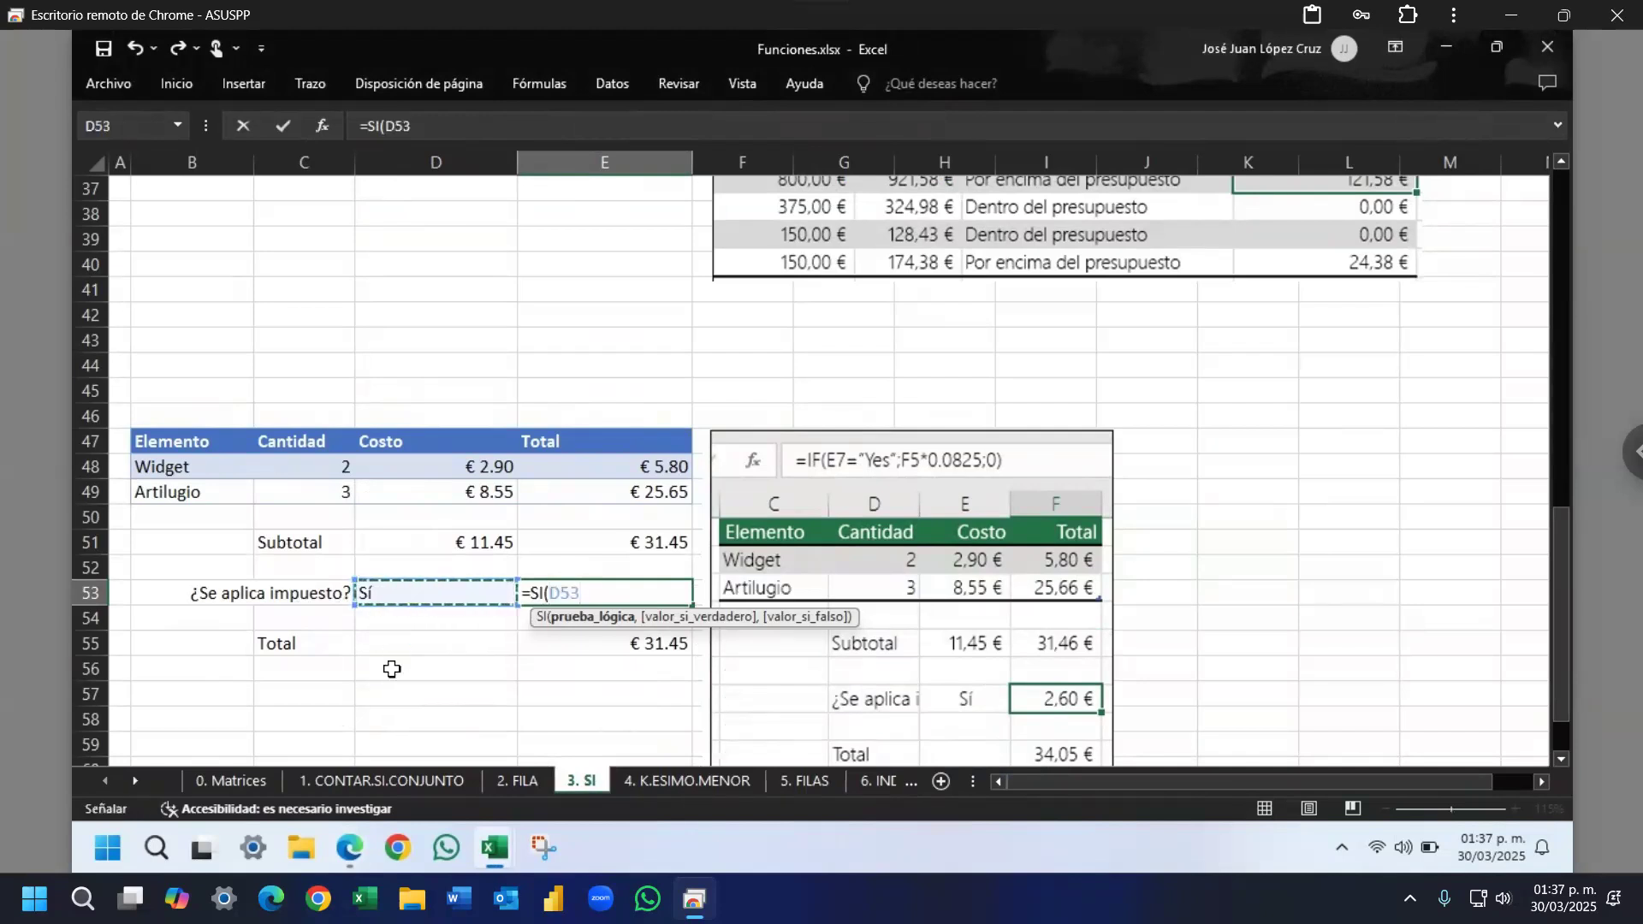
pyautogui.write('=')
pyautogui.click(432, 590)
pyautogui.click(596, 594)
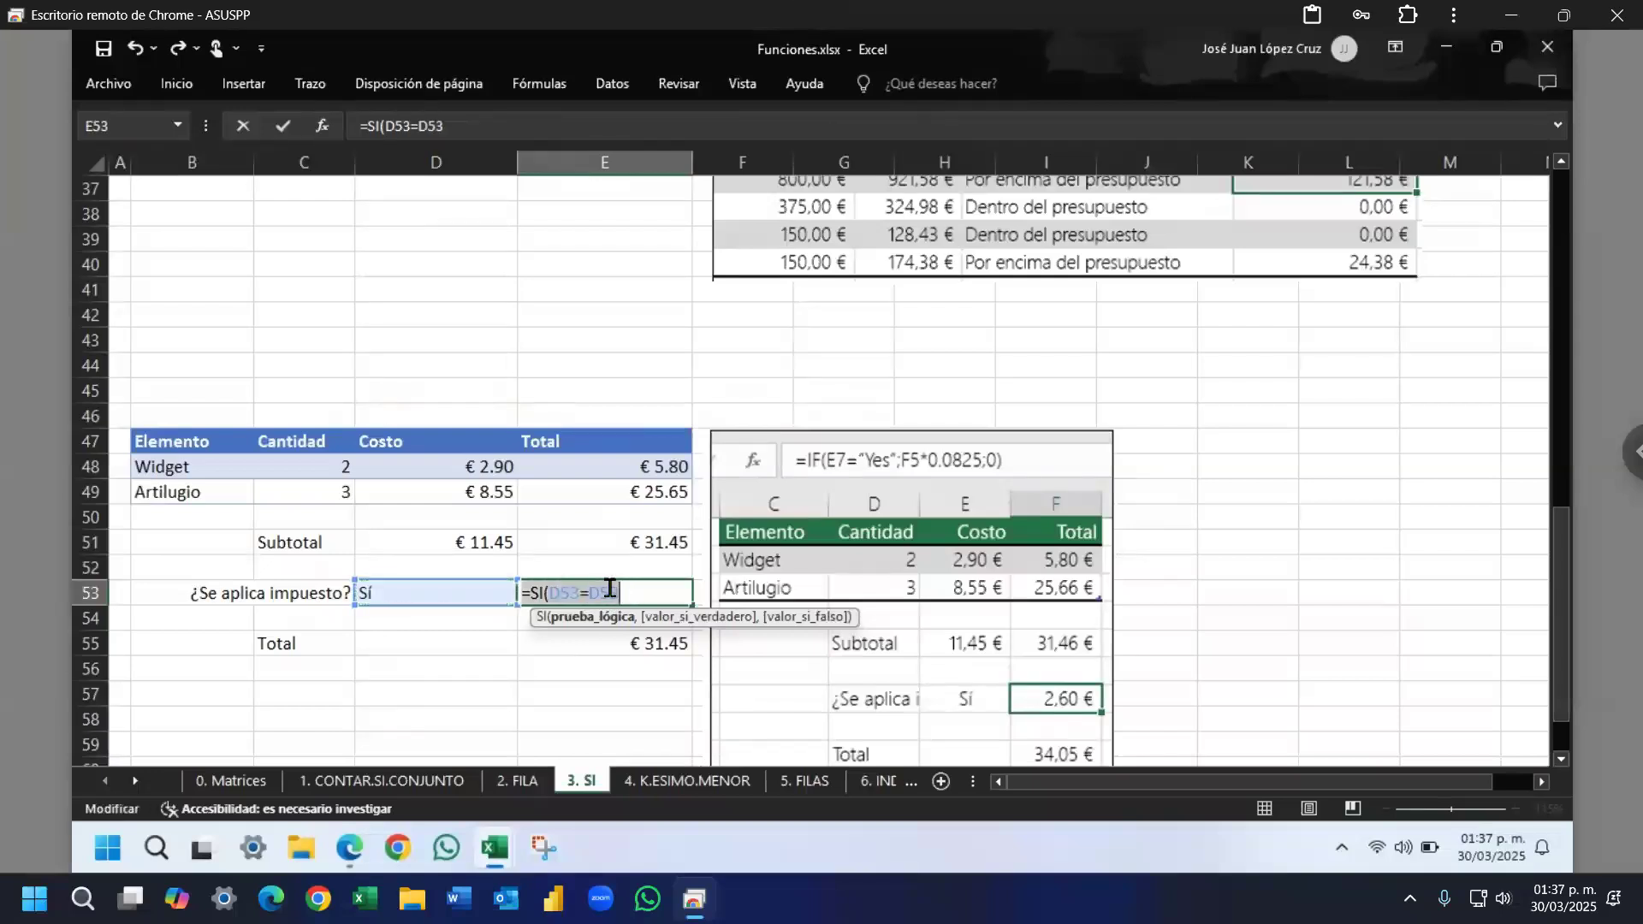
pyautogui.doubleClick(611, 589)
pyautogui.write('"Sí"')
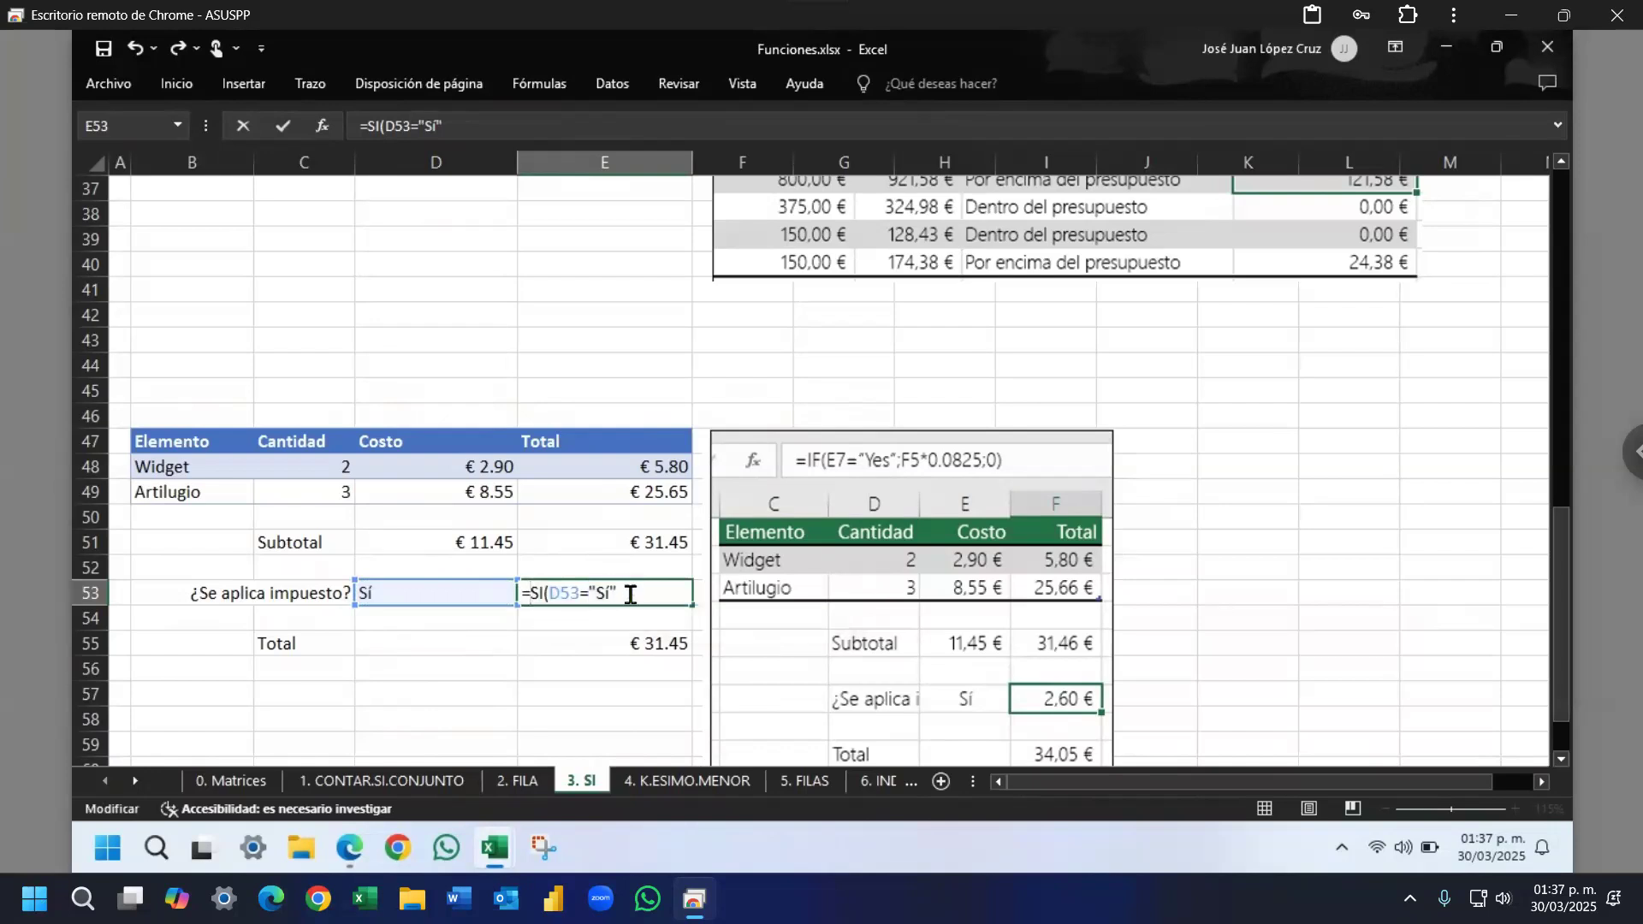
# Step: Complete the E53 formula with E51*0.0825 as the true value and 0 as the false value
pyautogui.click(631, 591)
pyautogui.write(',')
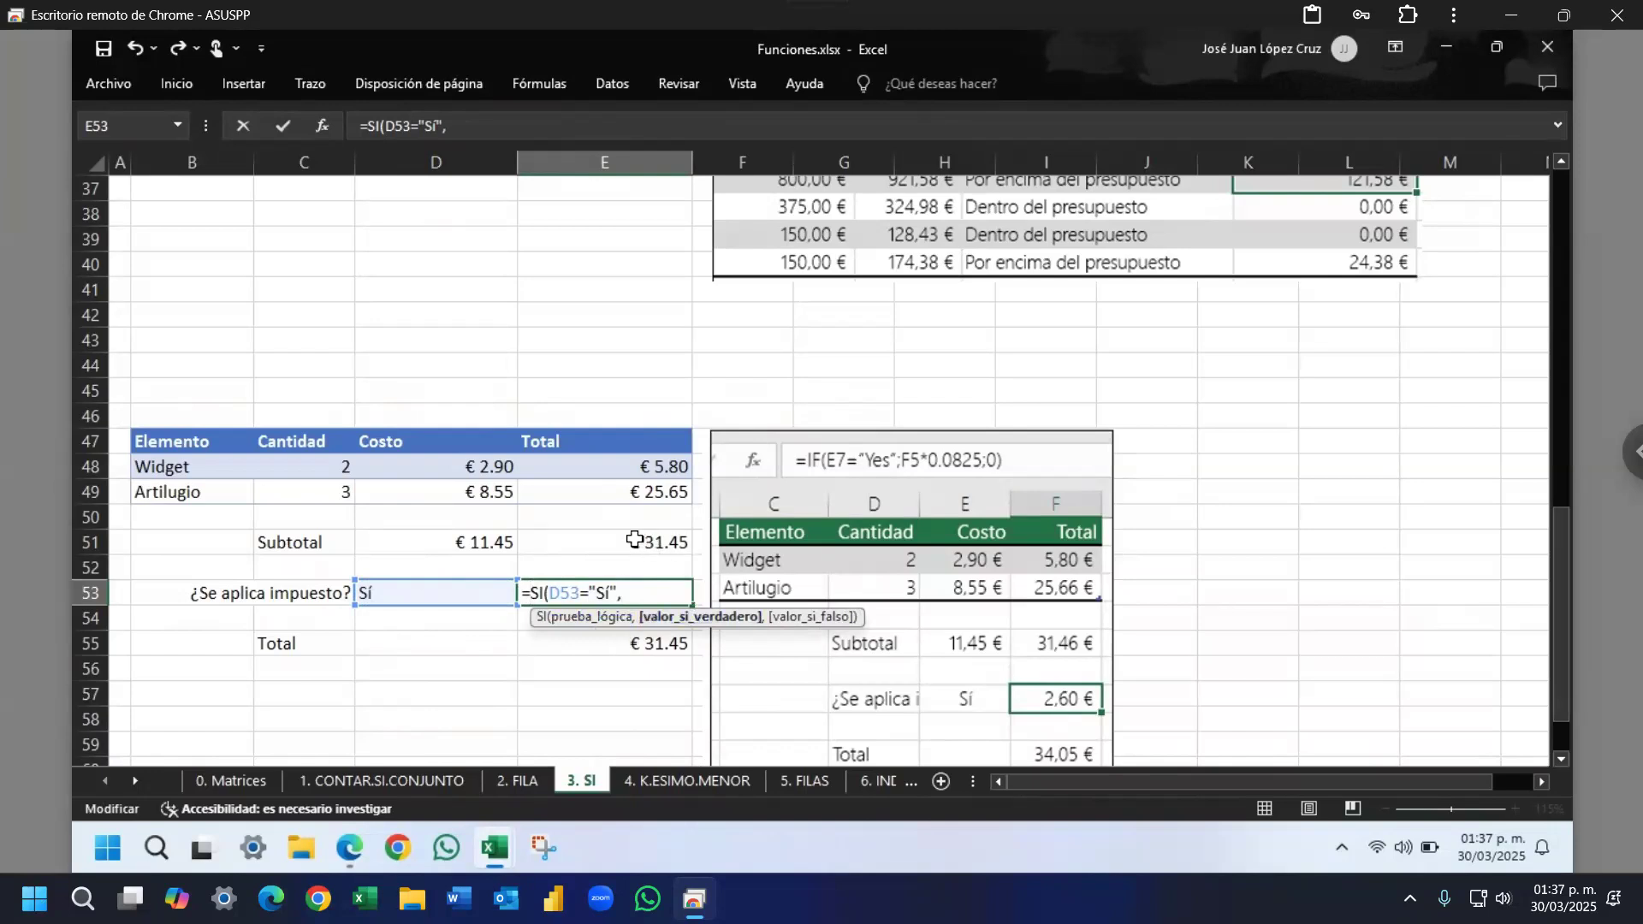
pyautogui.click(631, 542)
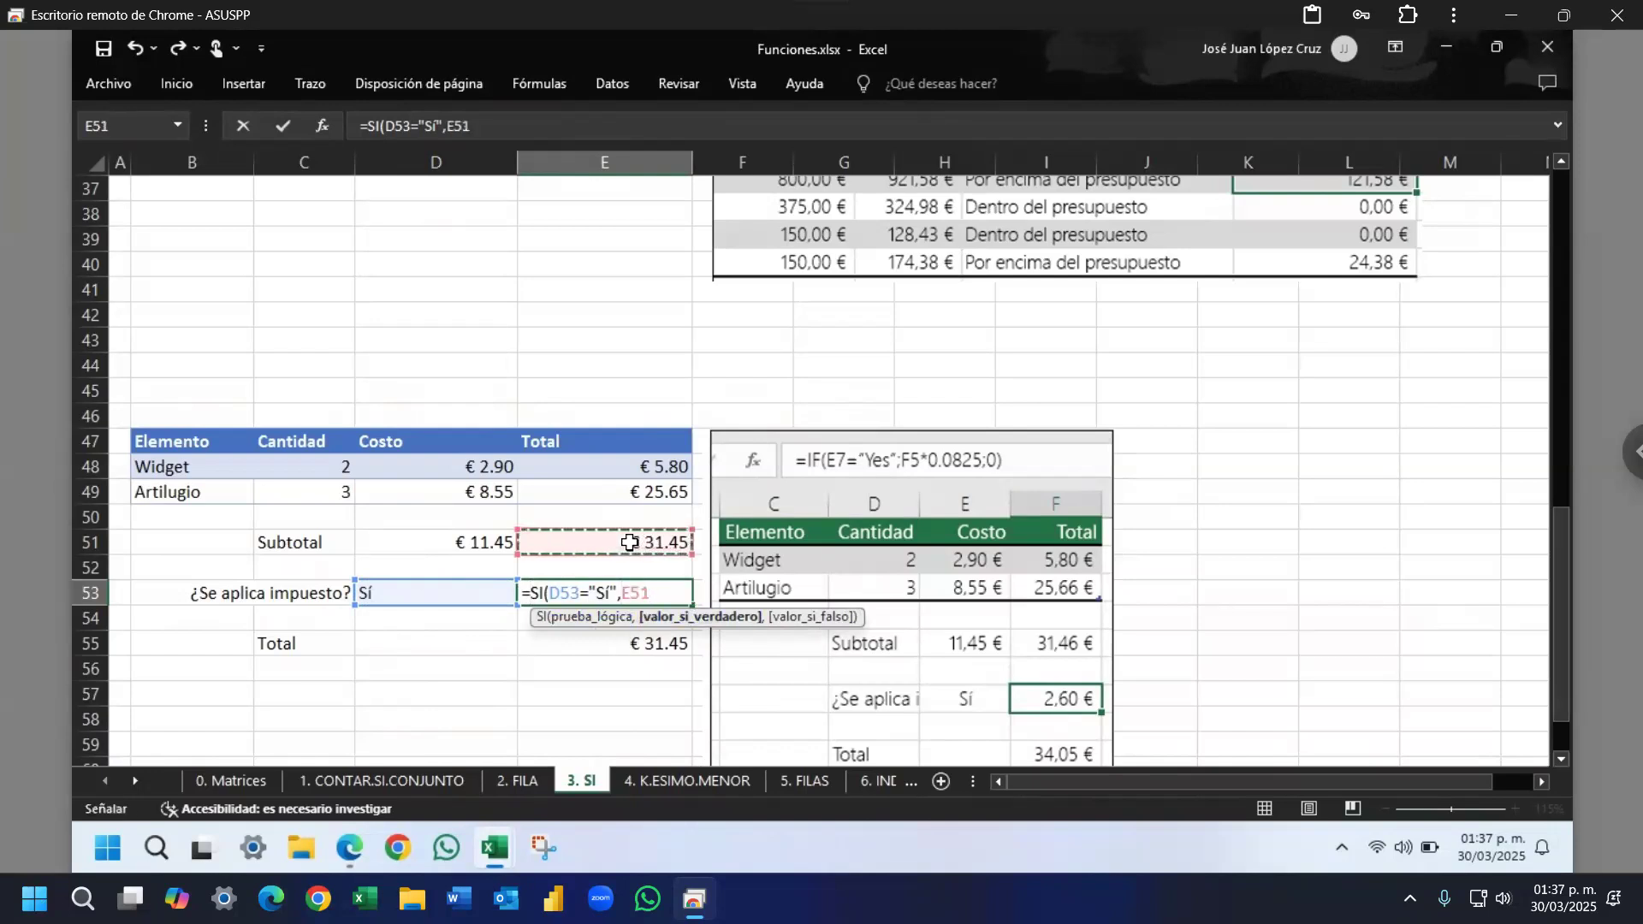
pyautogui.write('*0.0825')
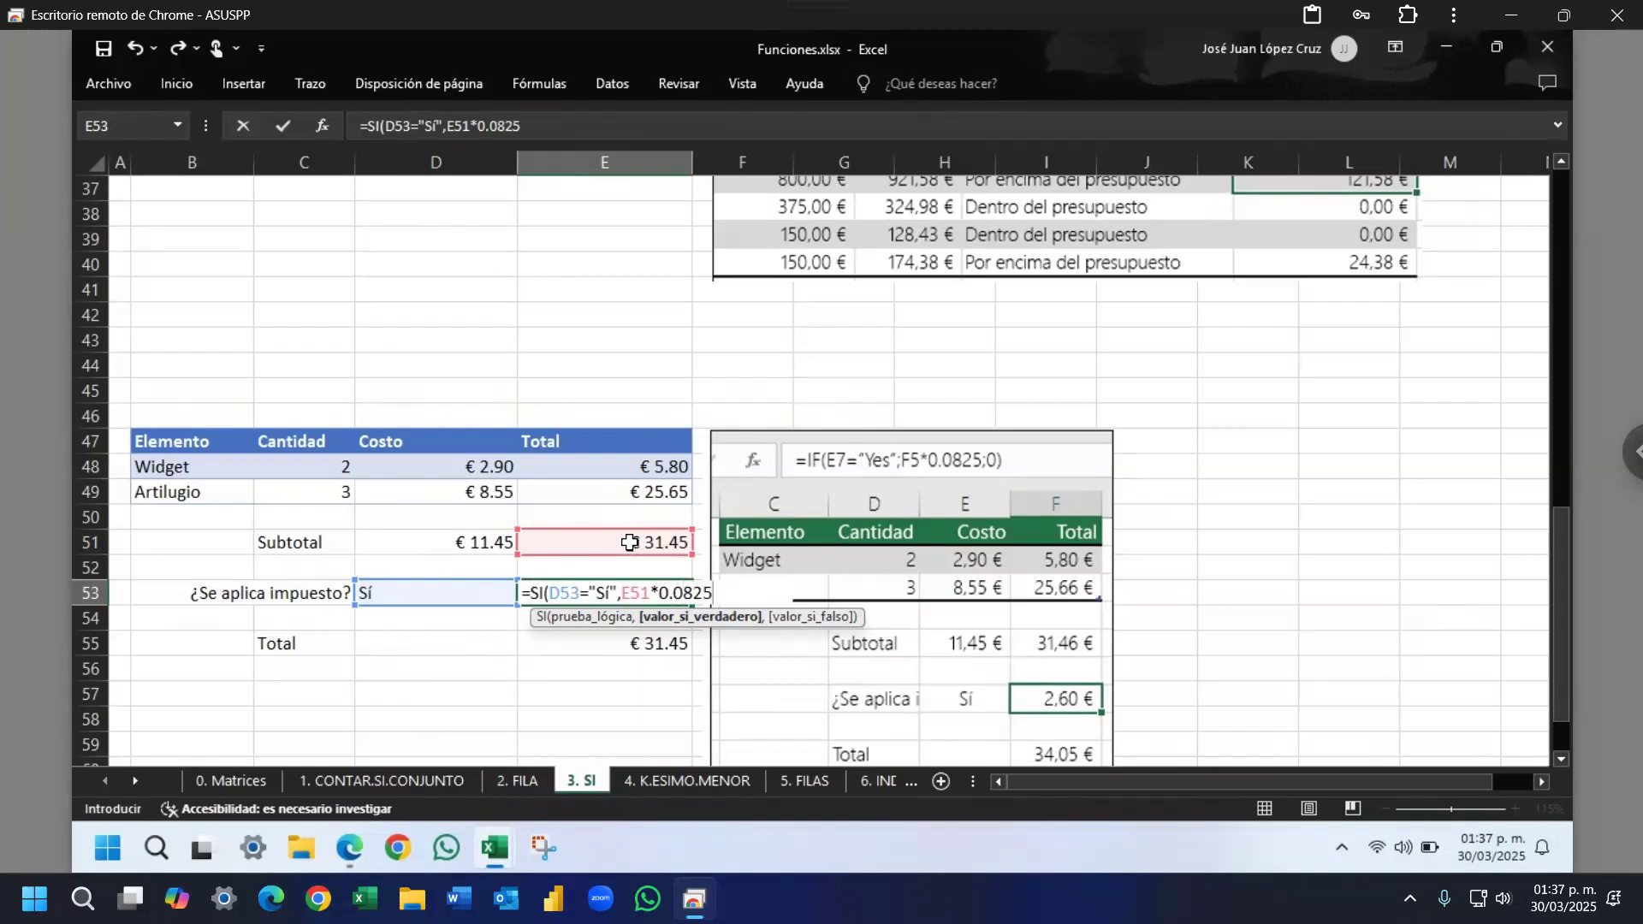
pyautogui.write(',0)')
pyautogui.press('Return')
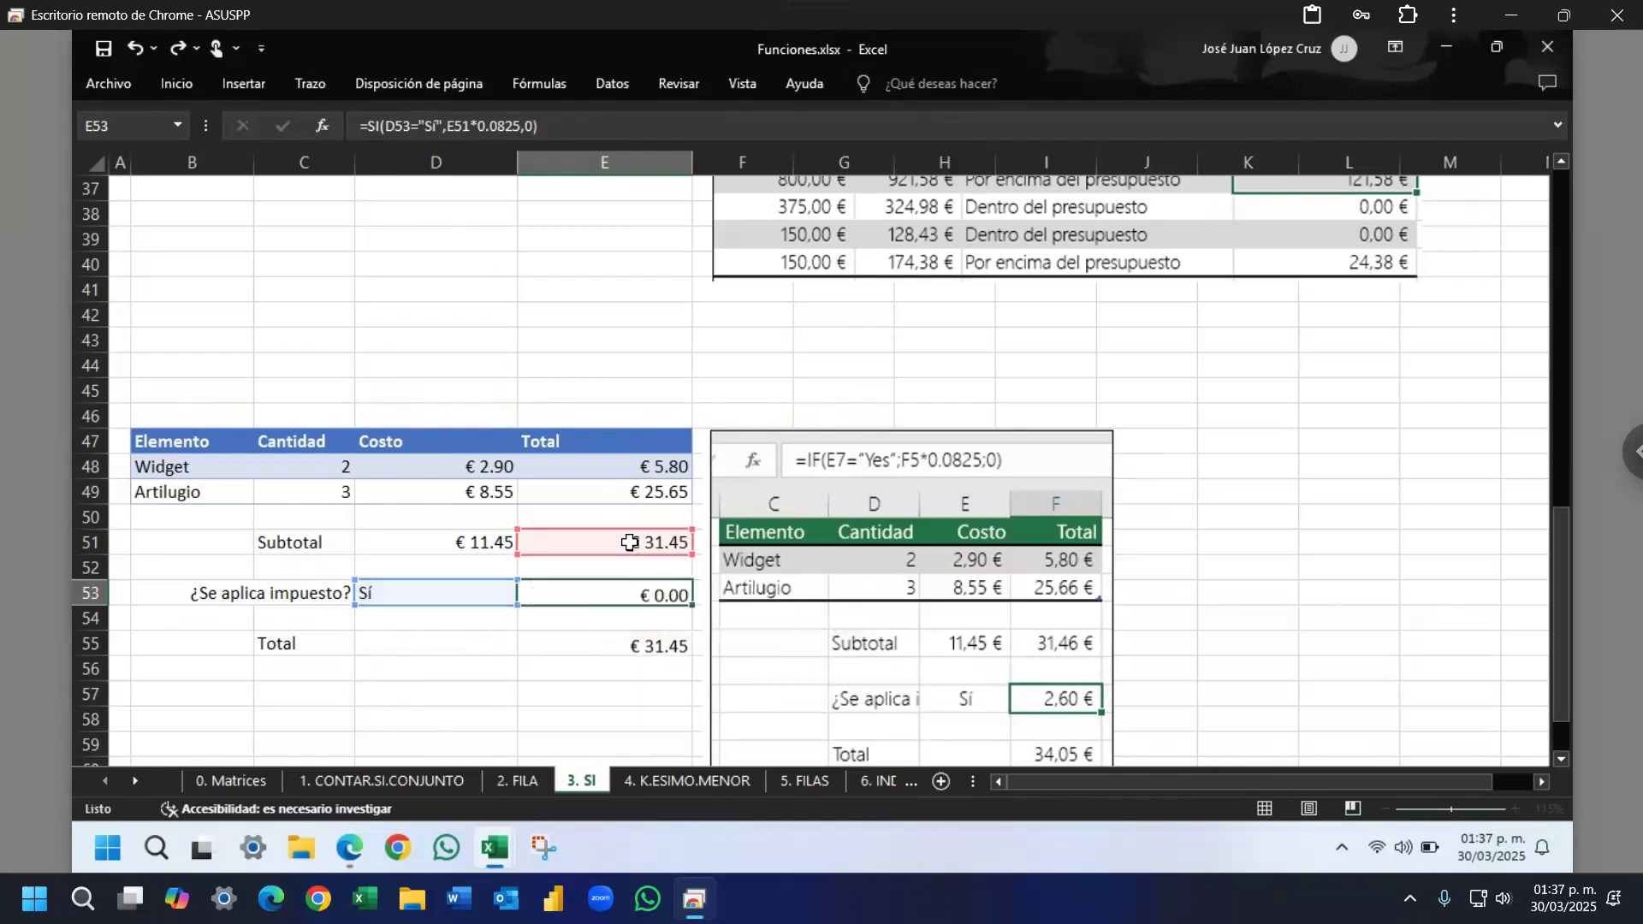
pyautogui.press('Up')
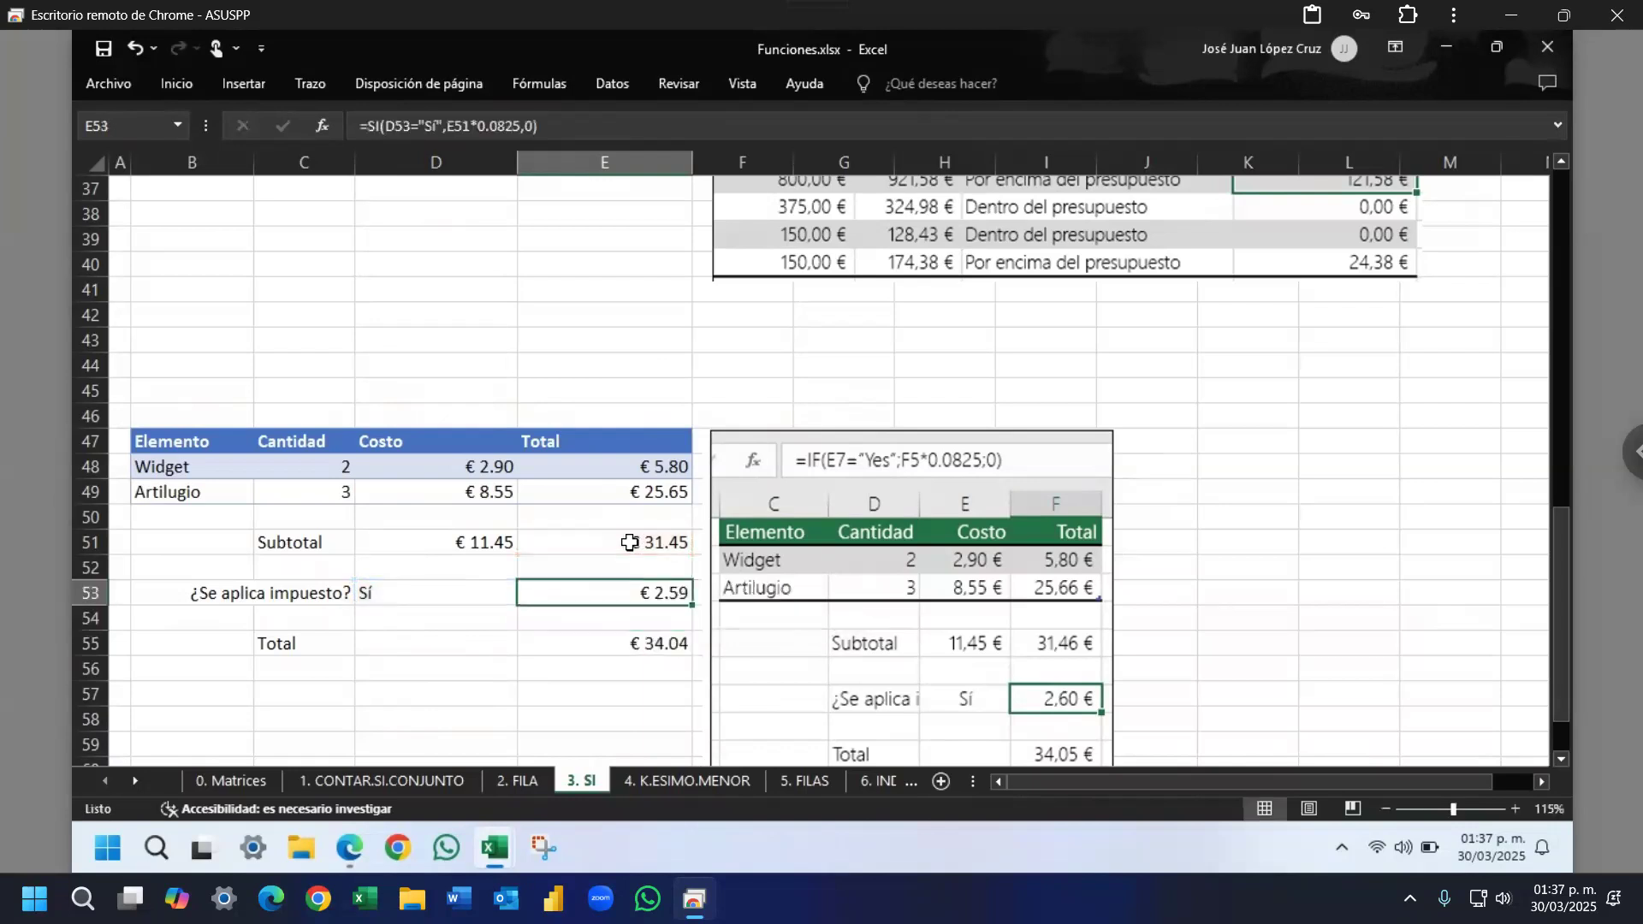
# Step: Examine the logical test and true value arguments of the SI formula in E53
pyautogui.click(416, 590)
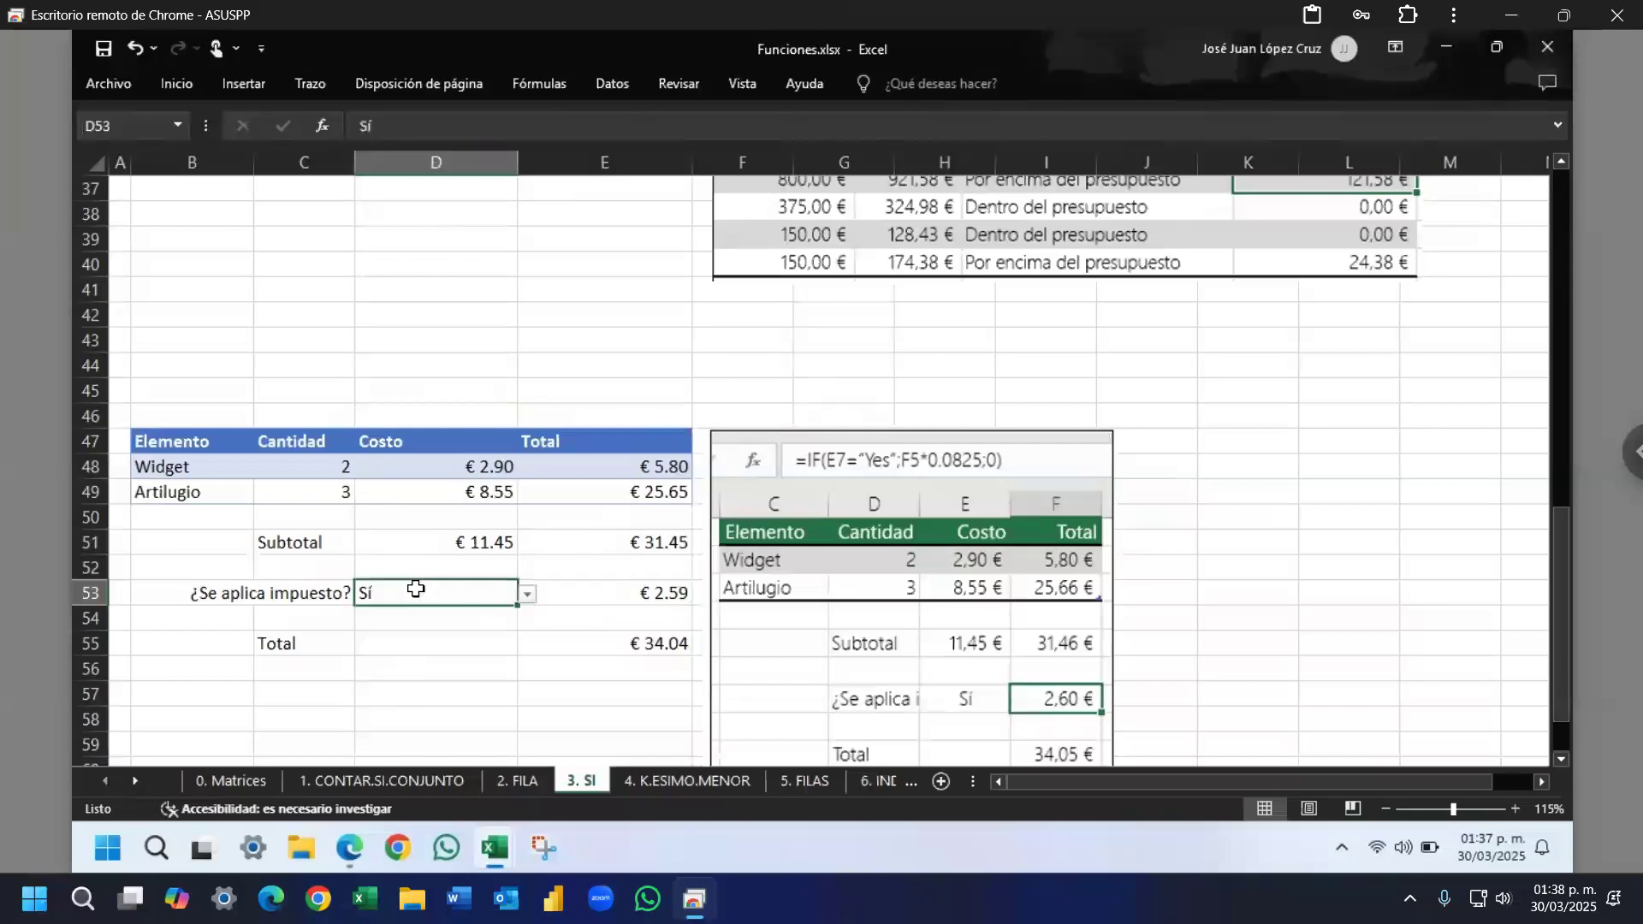
pyautogui.click(609, 590)
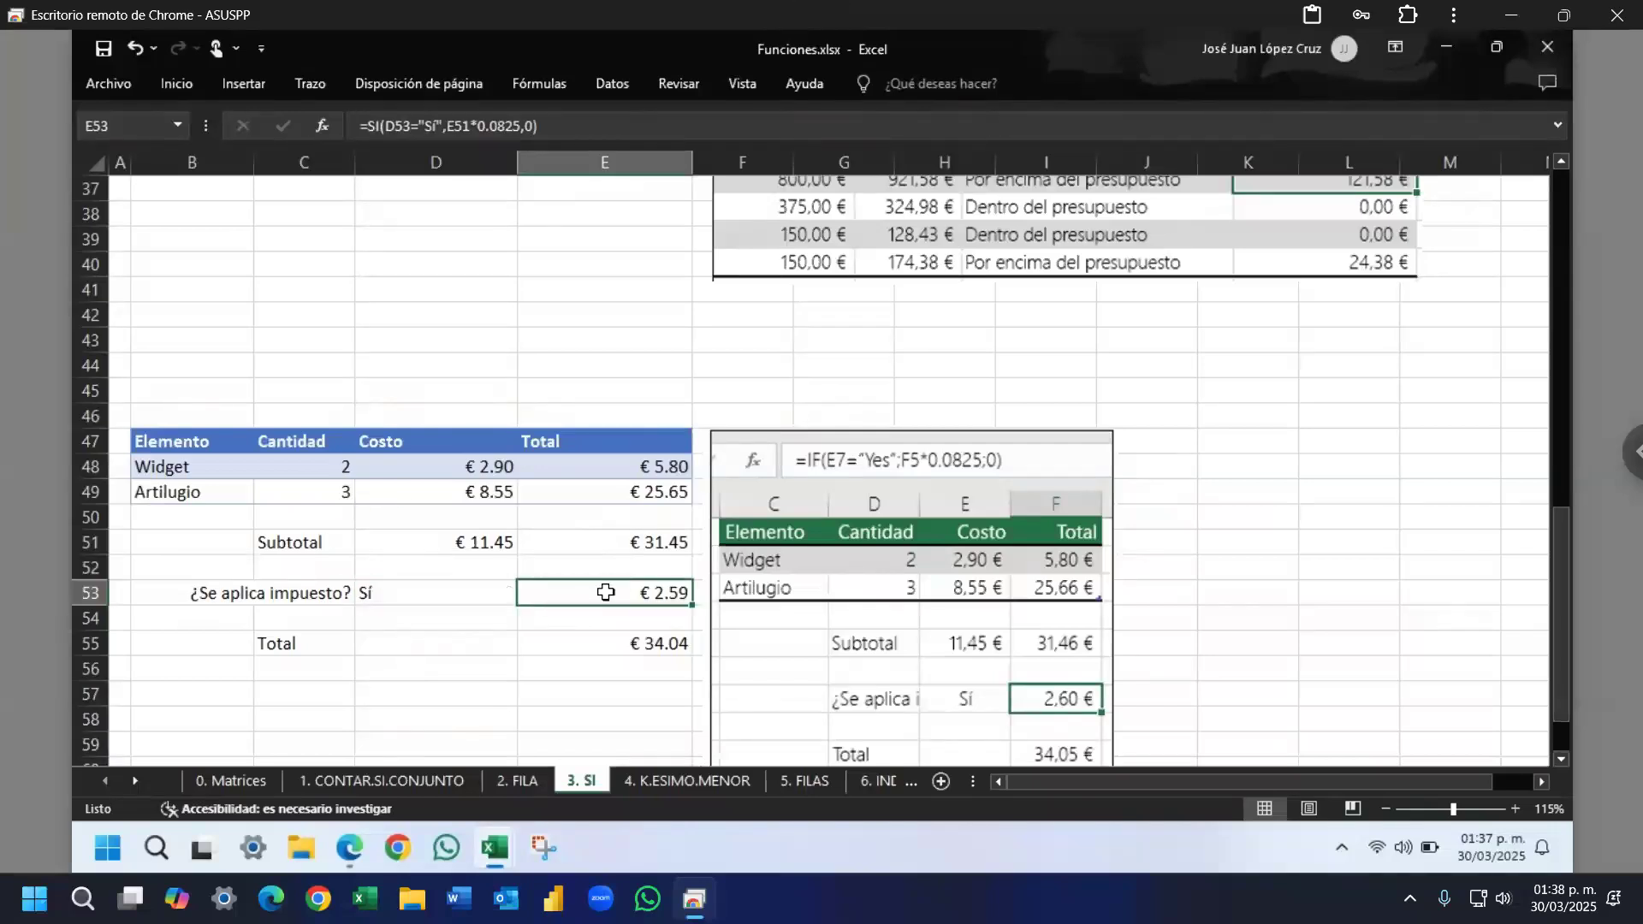
pyautogui.doubleClick(605, 590)
pyautogui.click(576, 619)
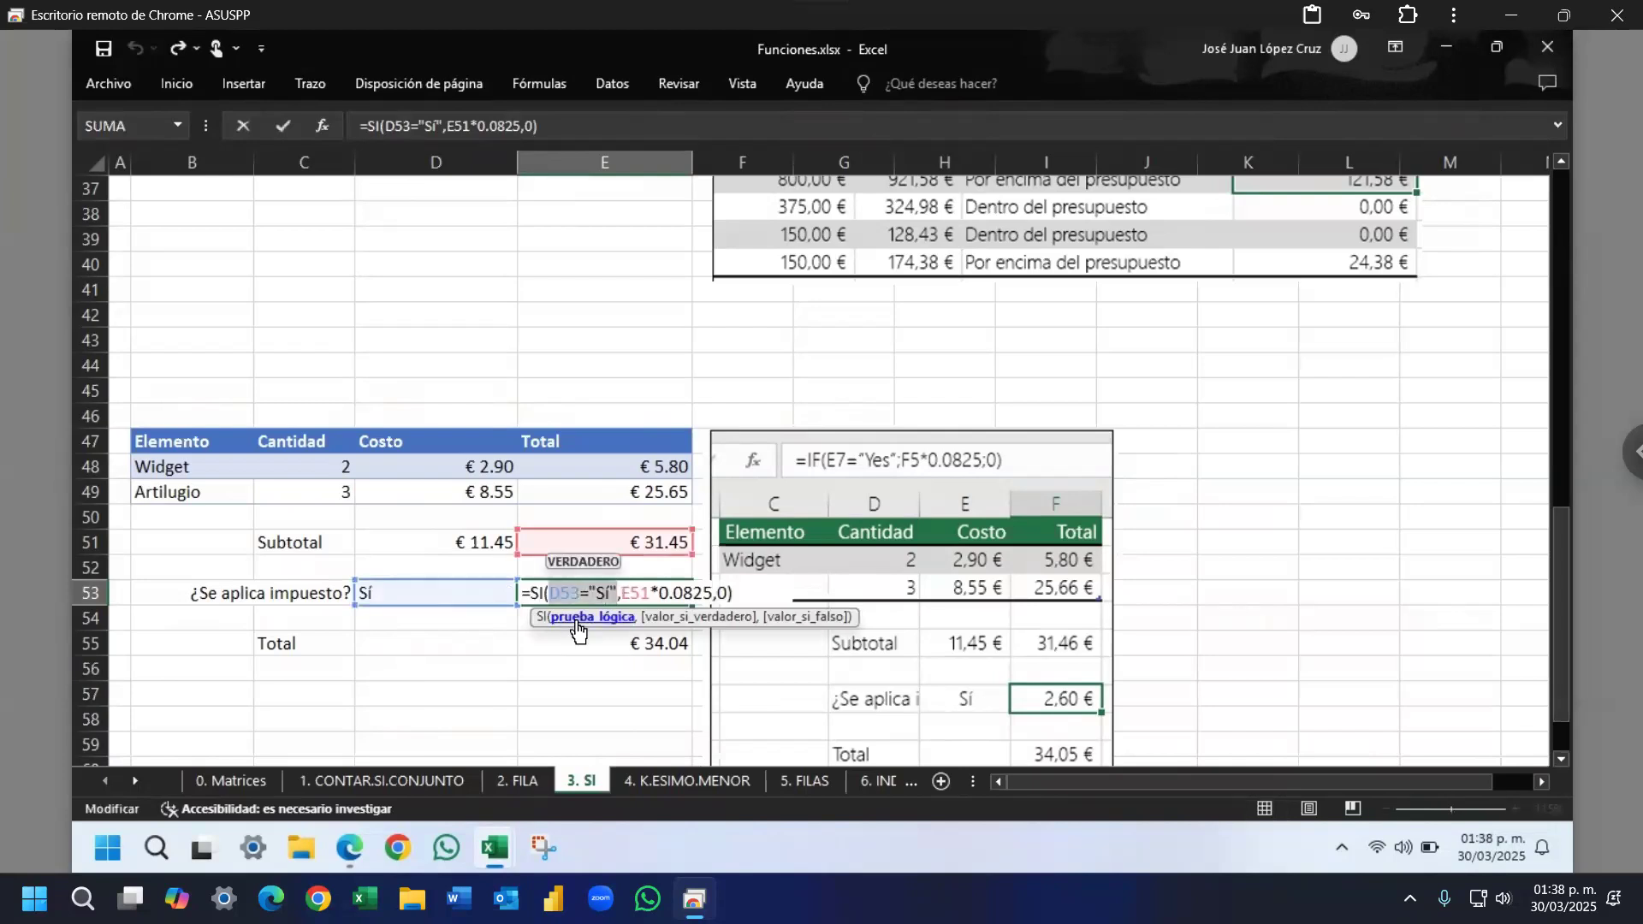
pyautogui.click(669, 618)
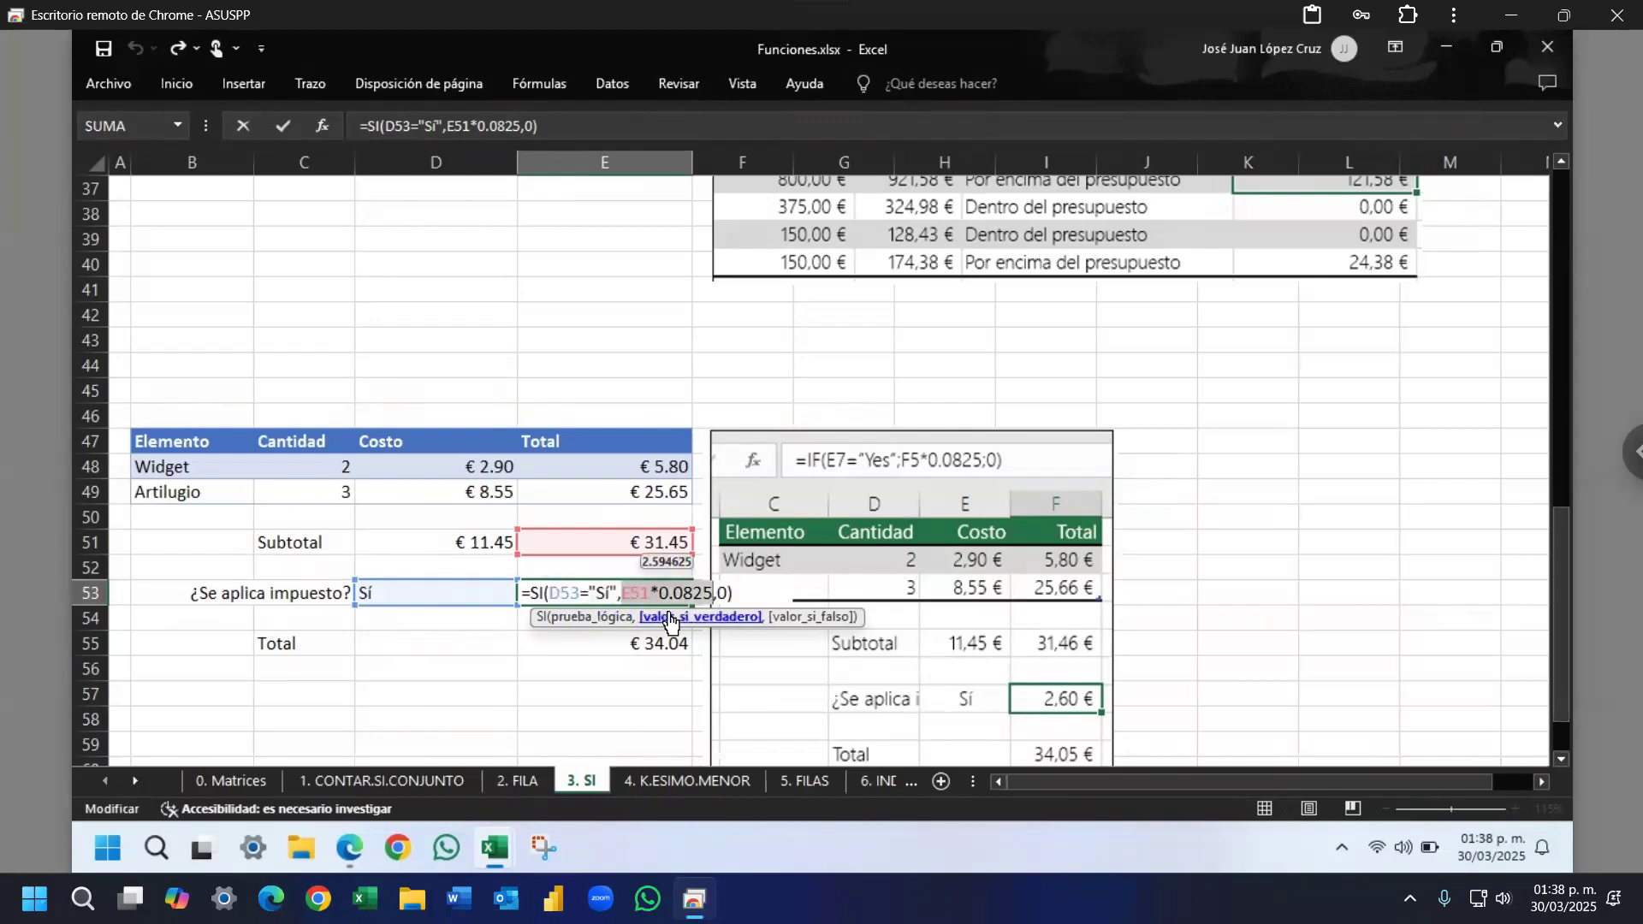
pyautogui.hotkey('ctrl', 'Return')
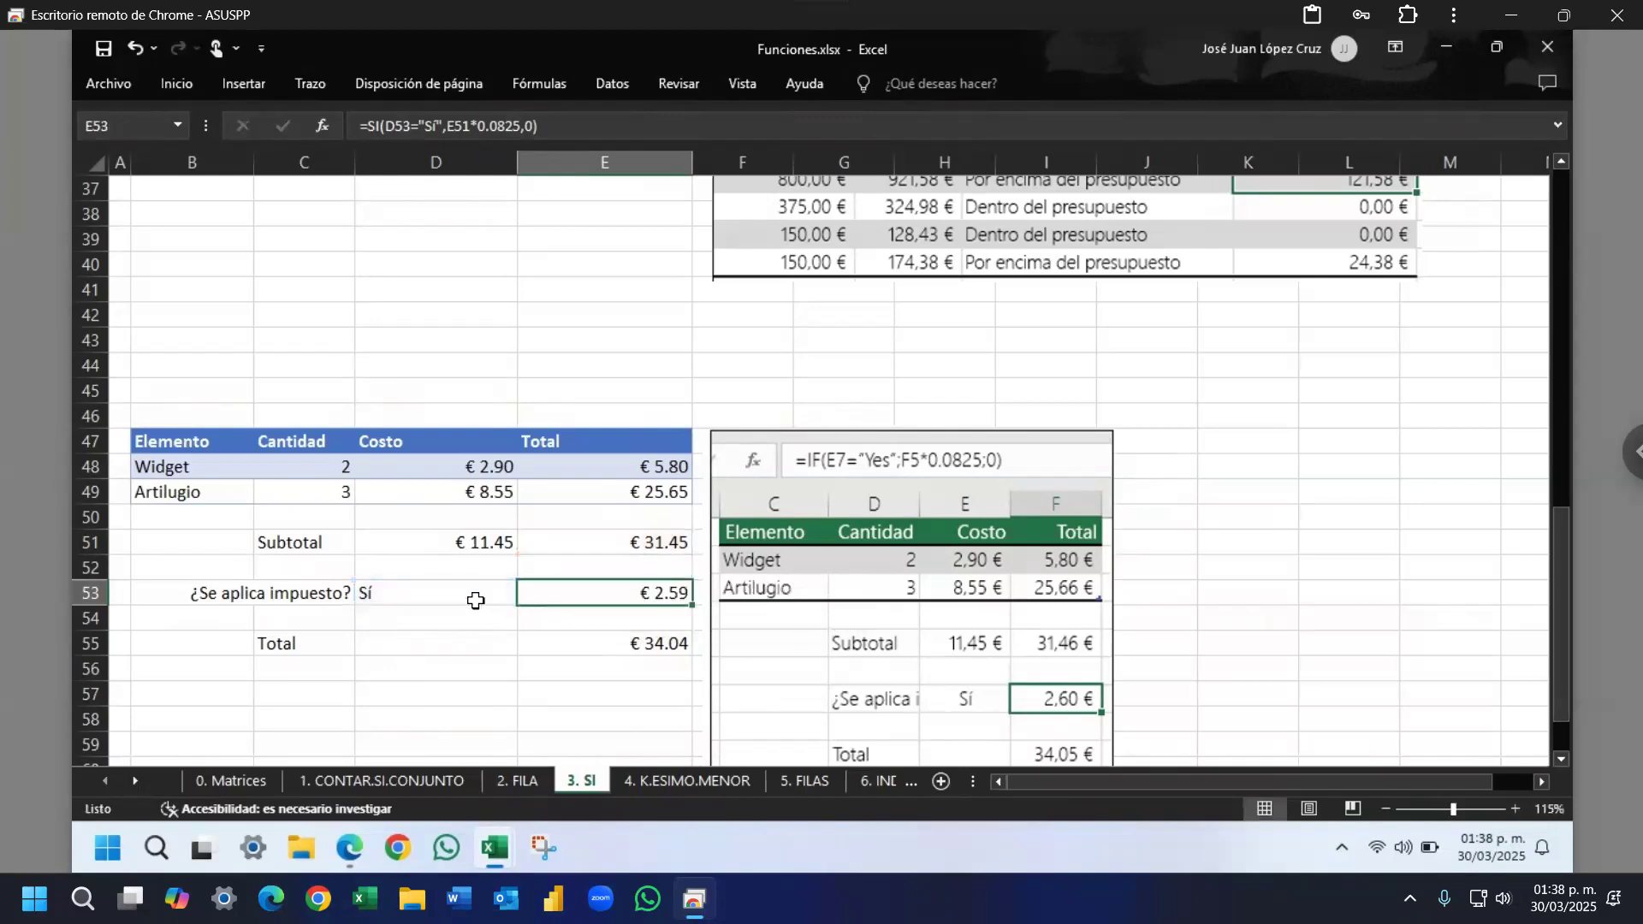
# Step: Set the ¿Se aplica impuesto? answer in D53 to No
pyautogui.click(475, 599)
pyautogui.click(532, 609)
pyautogui.click(441, 633)
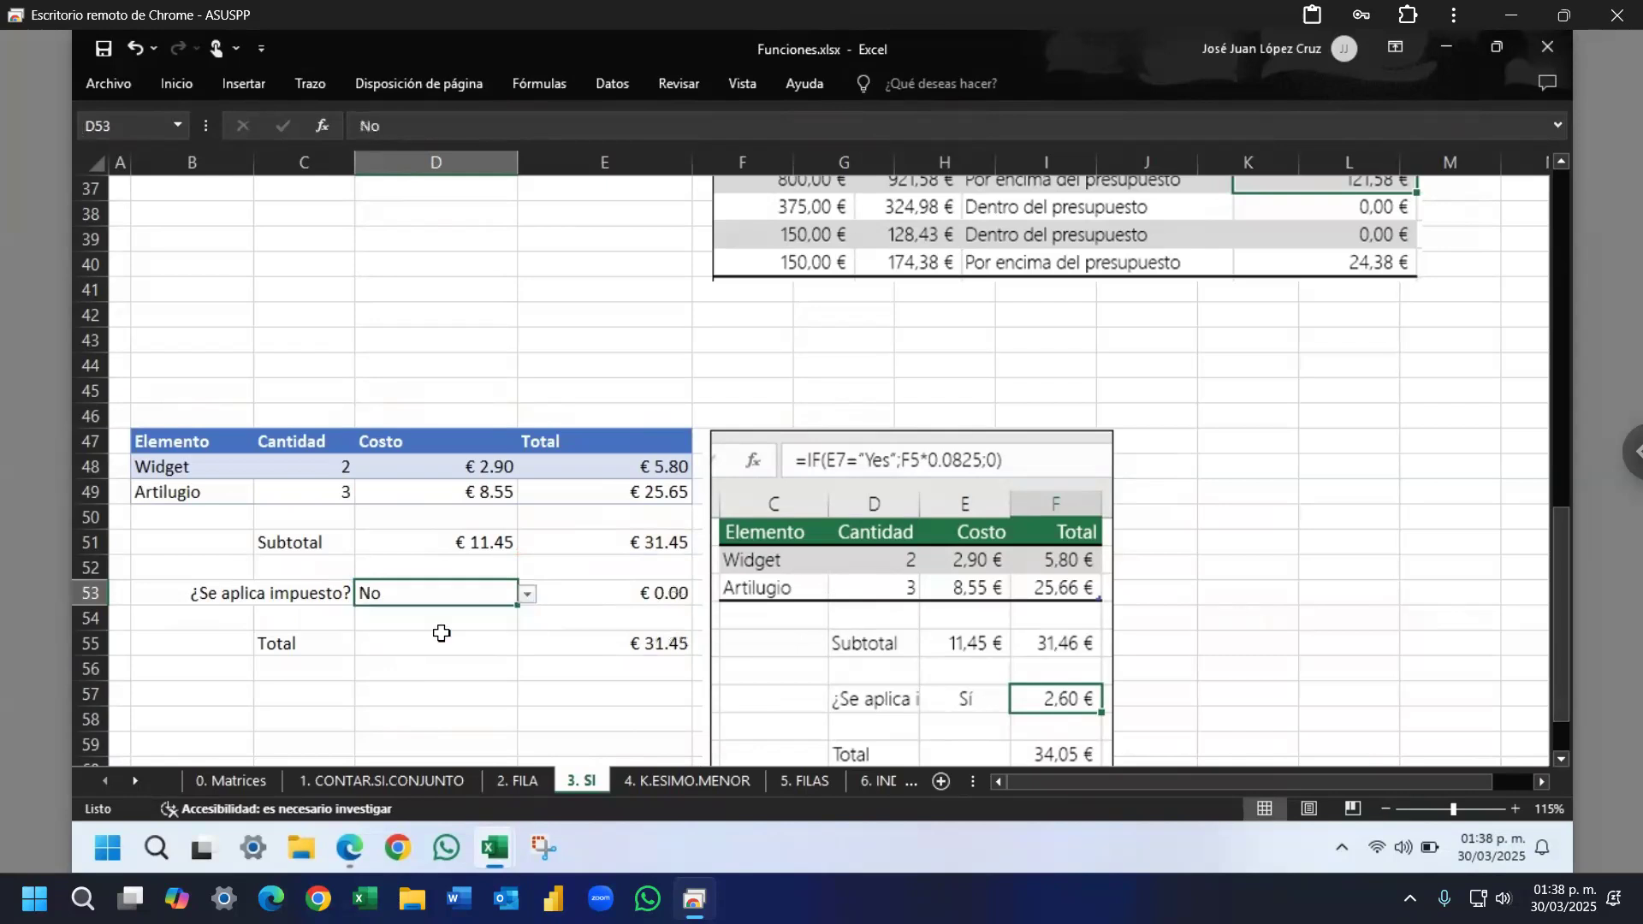
# Step: Examine the logical test and false value arguments of the E53 formula with No as the tax answer
pyautogui.doubleClick(596, 593)
pyautogui.click(580, 619)
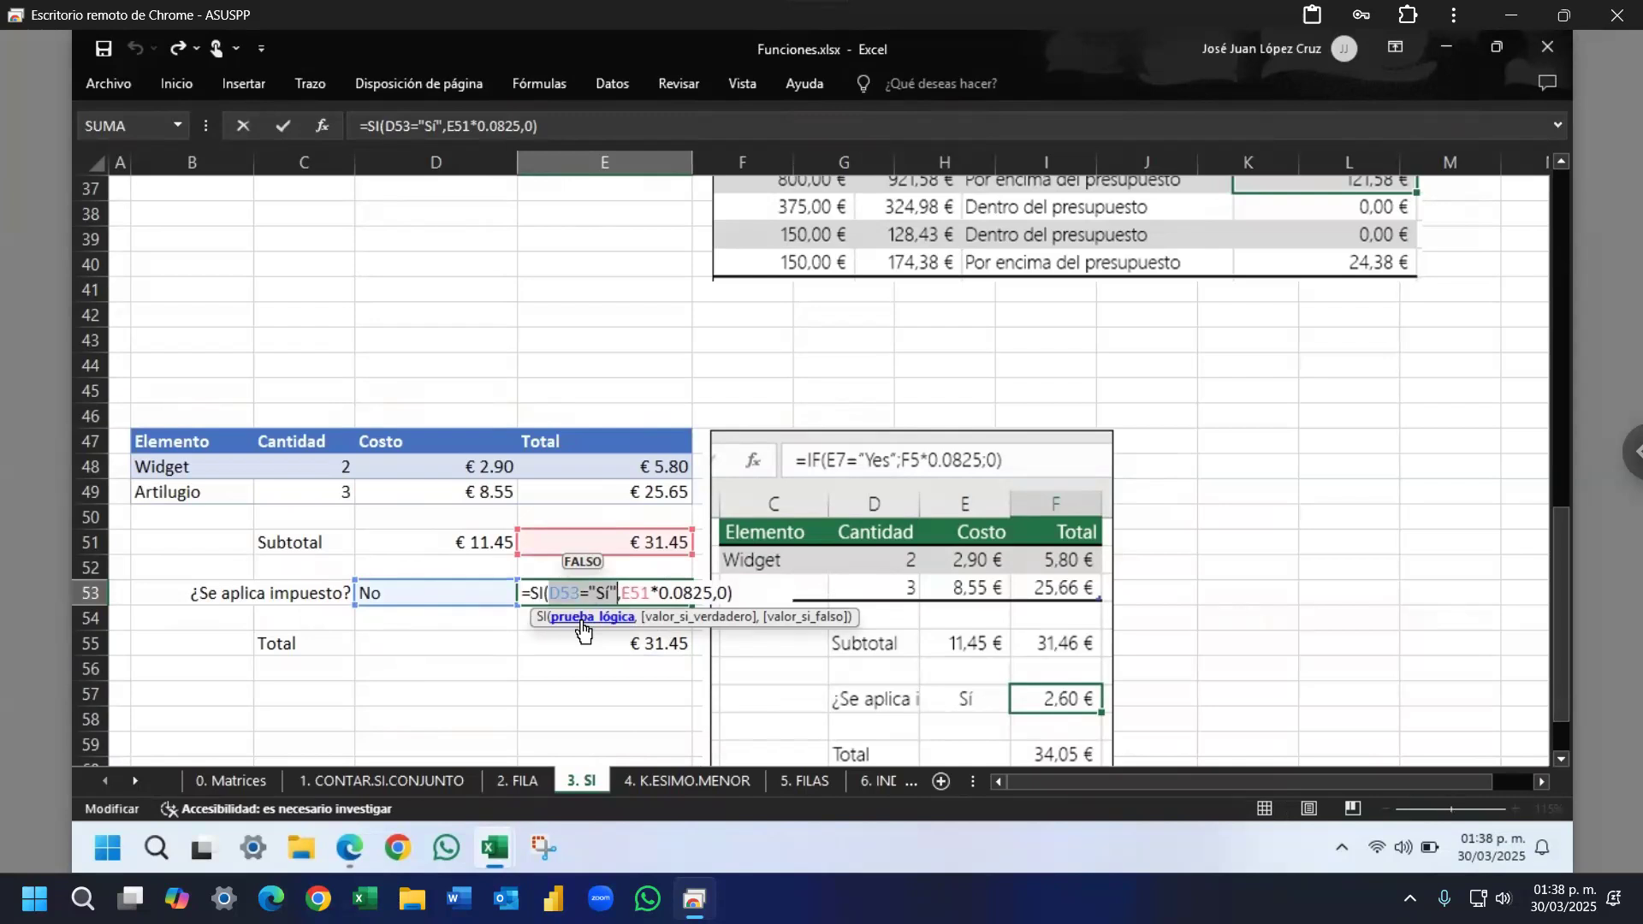
pyautogui.click(806, 621)
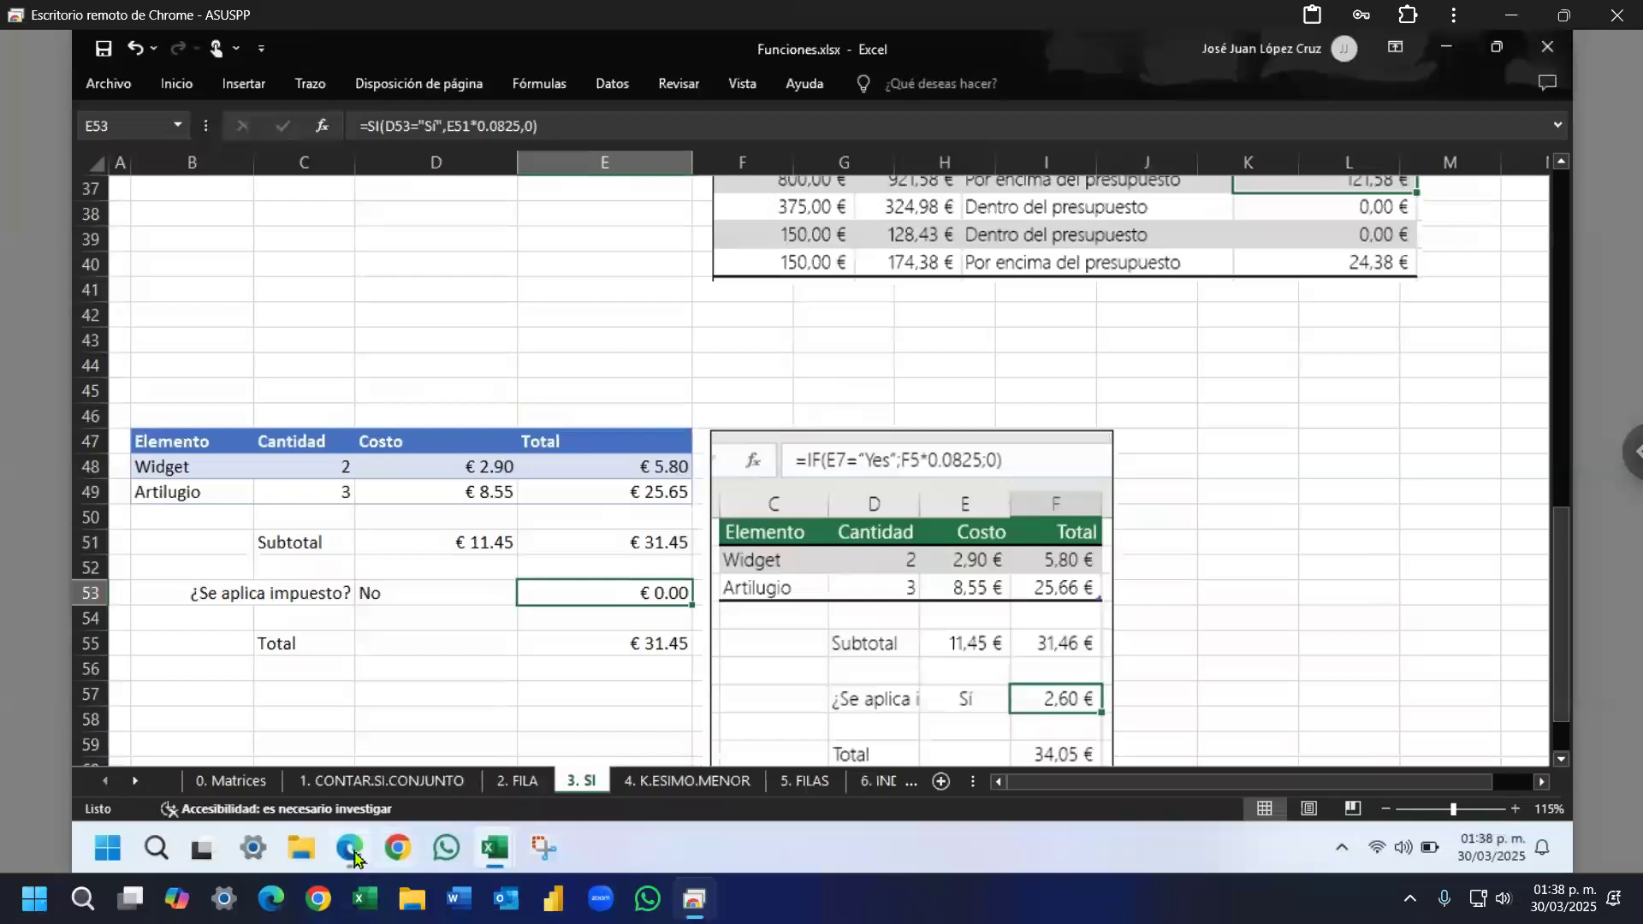
# Step: Switch to Edge, read the text-in-quotes note and the Problemas comunes section on the SI page, and return to Funciones.xlsx
pyautogui.moveTo(350, 851)
pyautogui.click(398, 753)
pyautogui.scroll(-4, 811, 492)
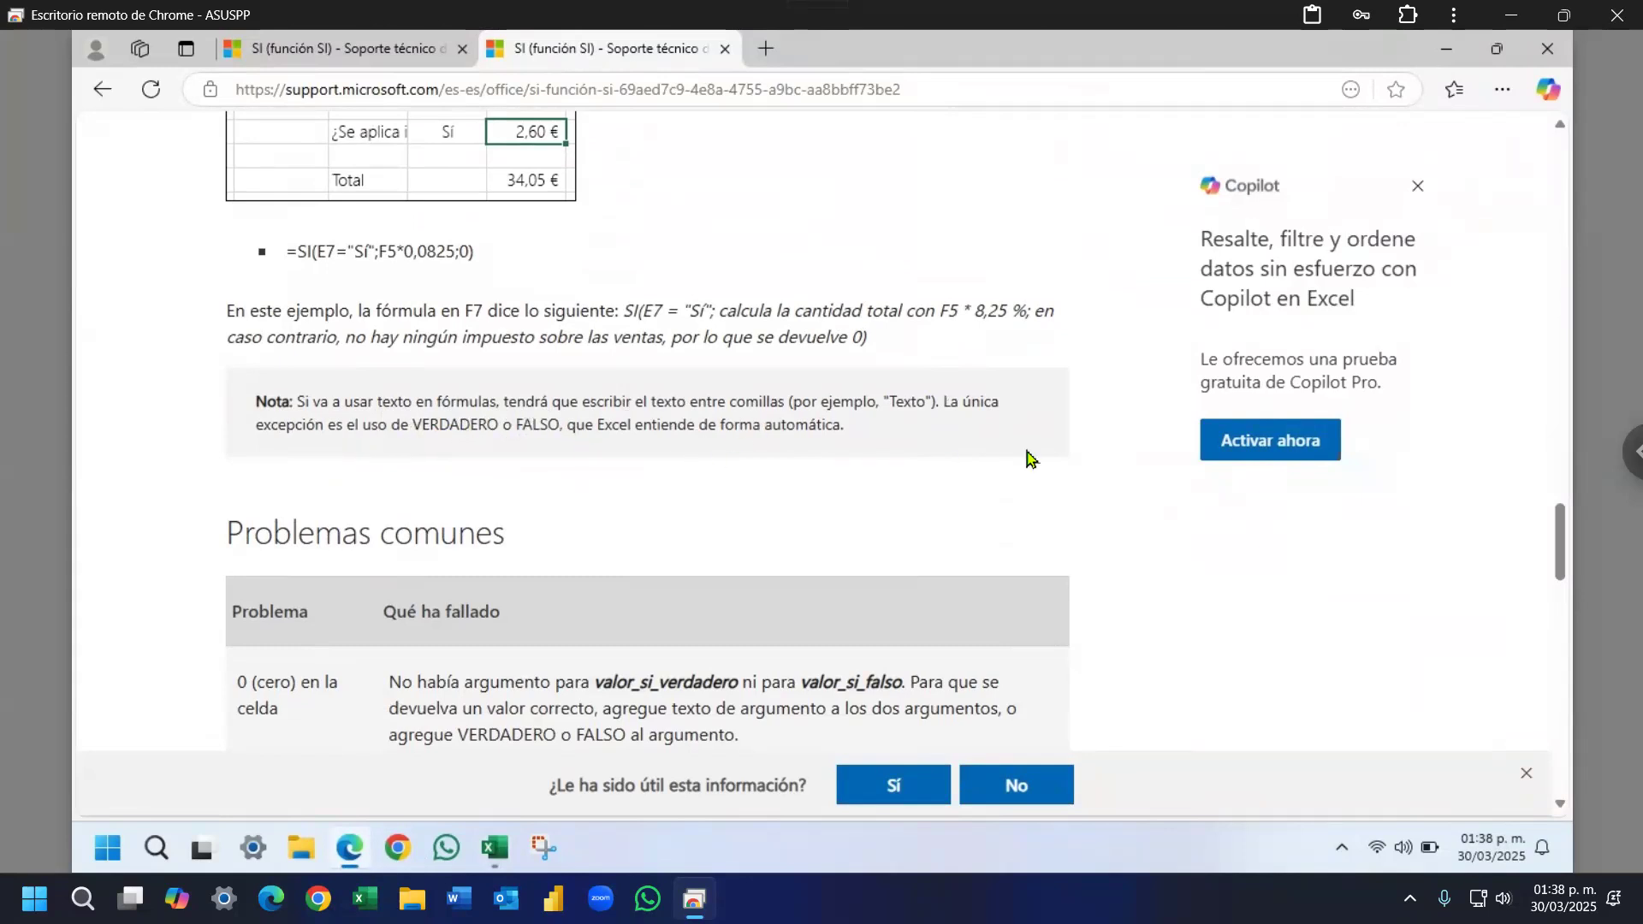
pyautogui.scroll(-1, 1042, 458)
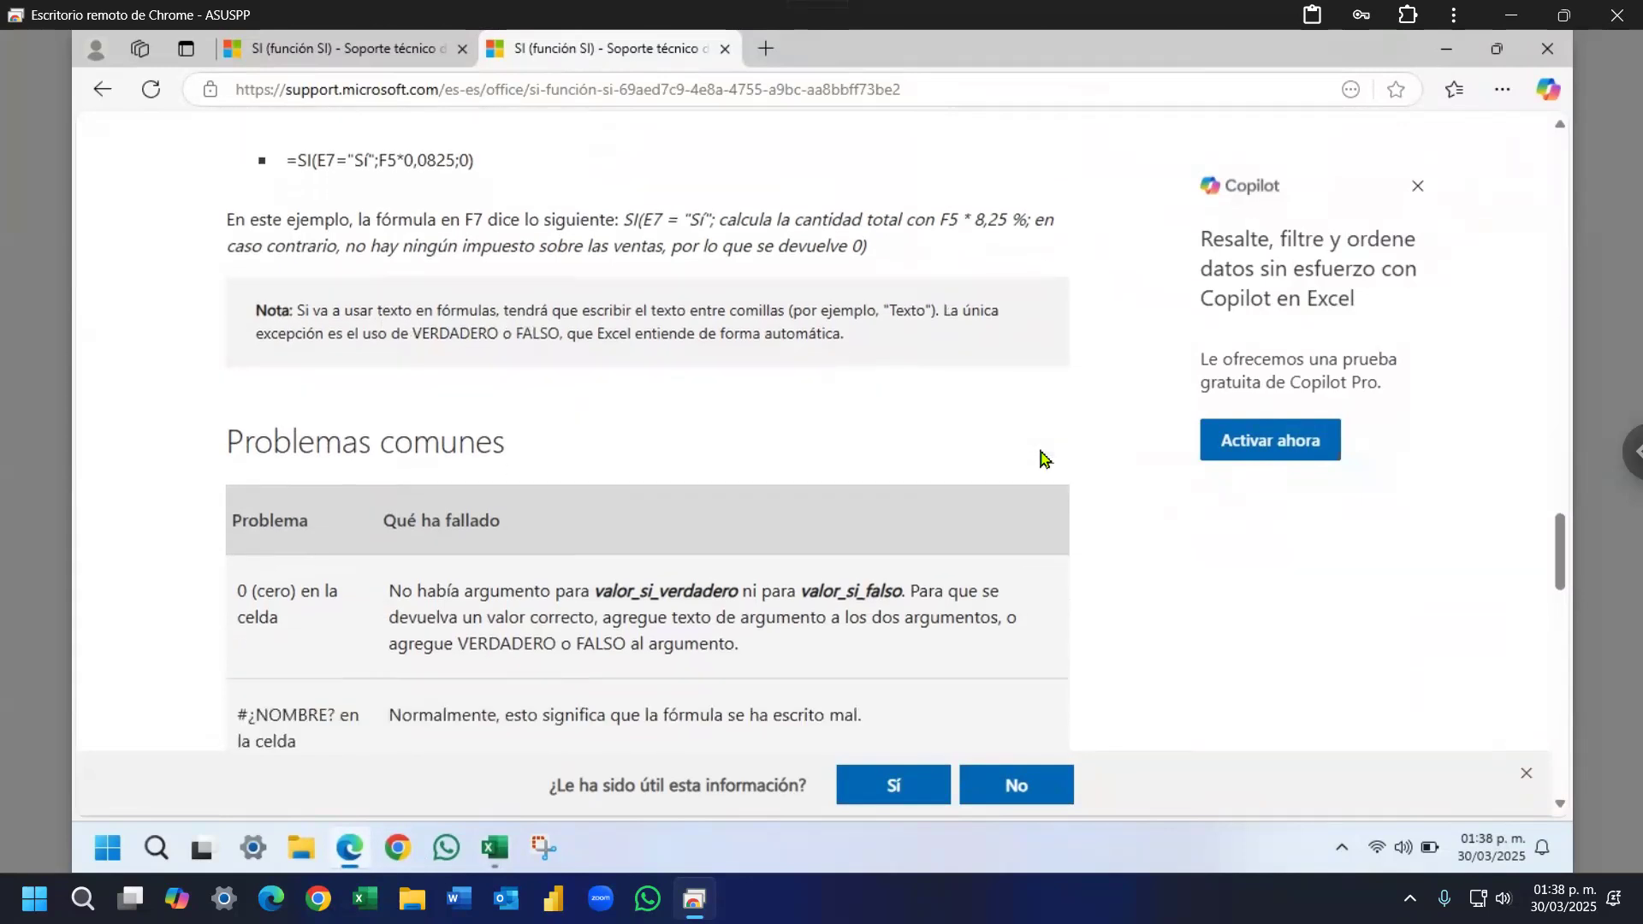
pyautogui.scroll(-1, 1042, 458)
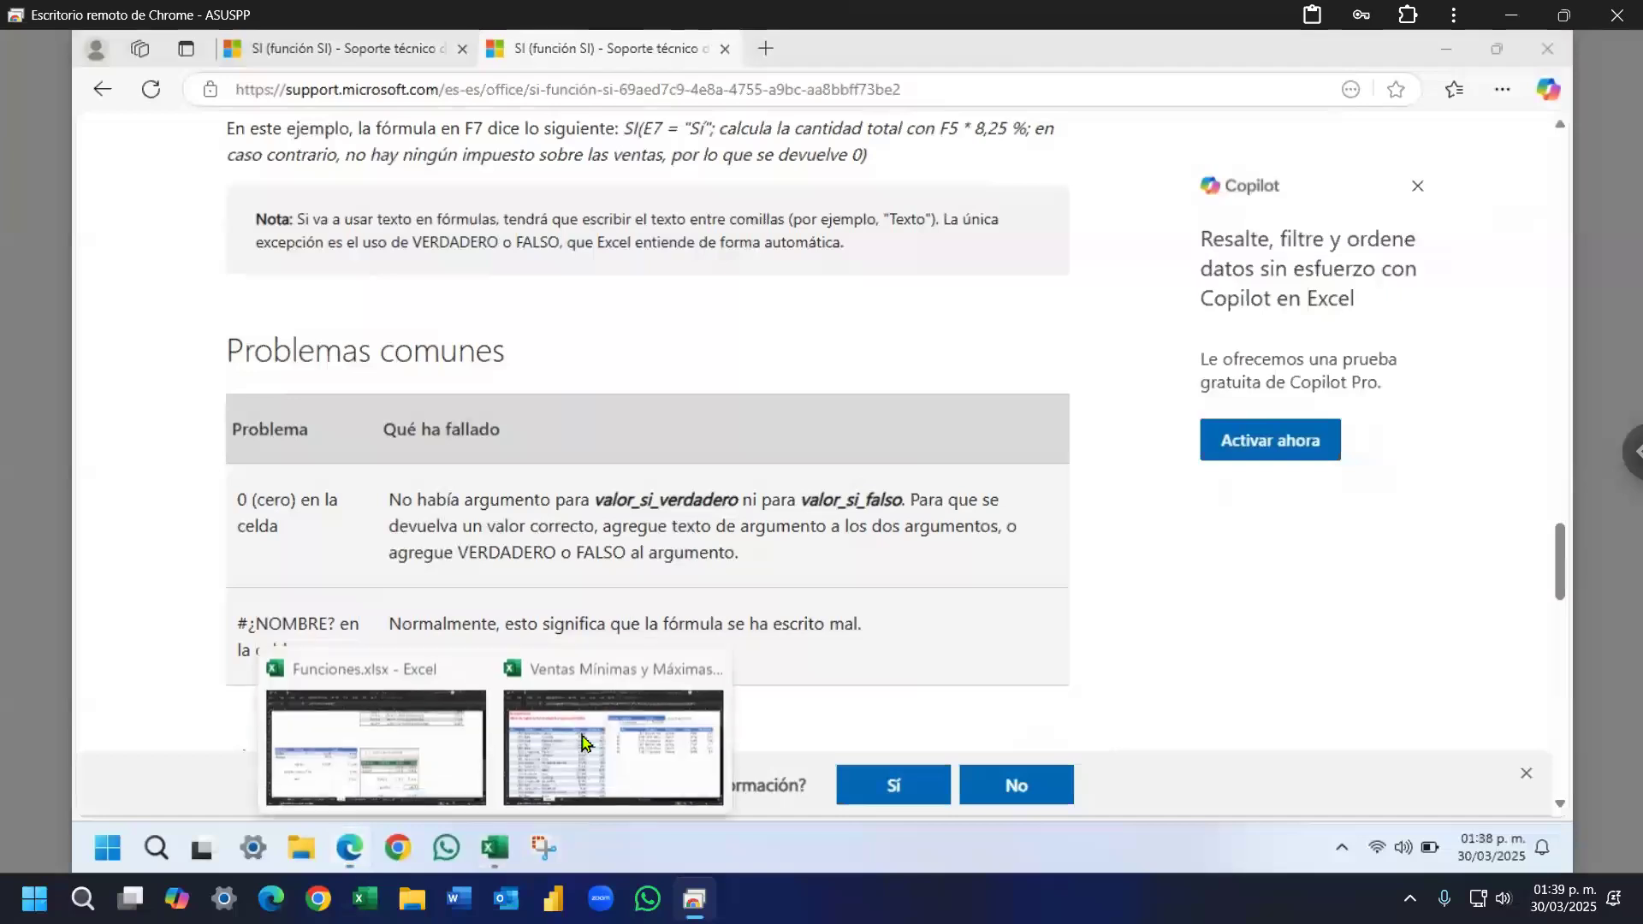
pyautogui.click(613, 738)
pyautogui.click(377, 736)
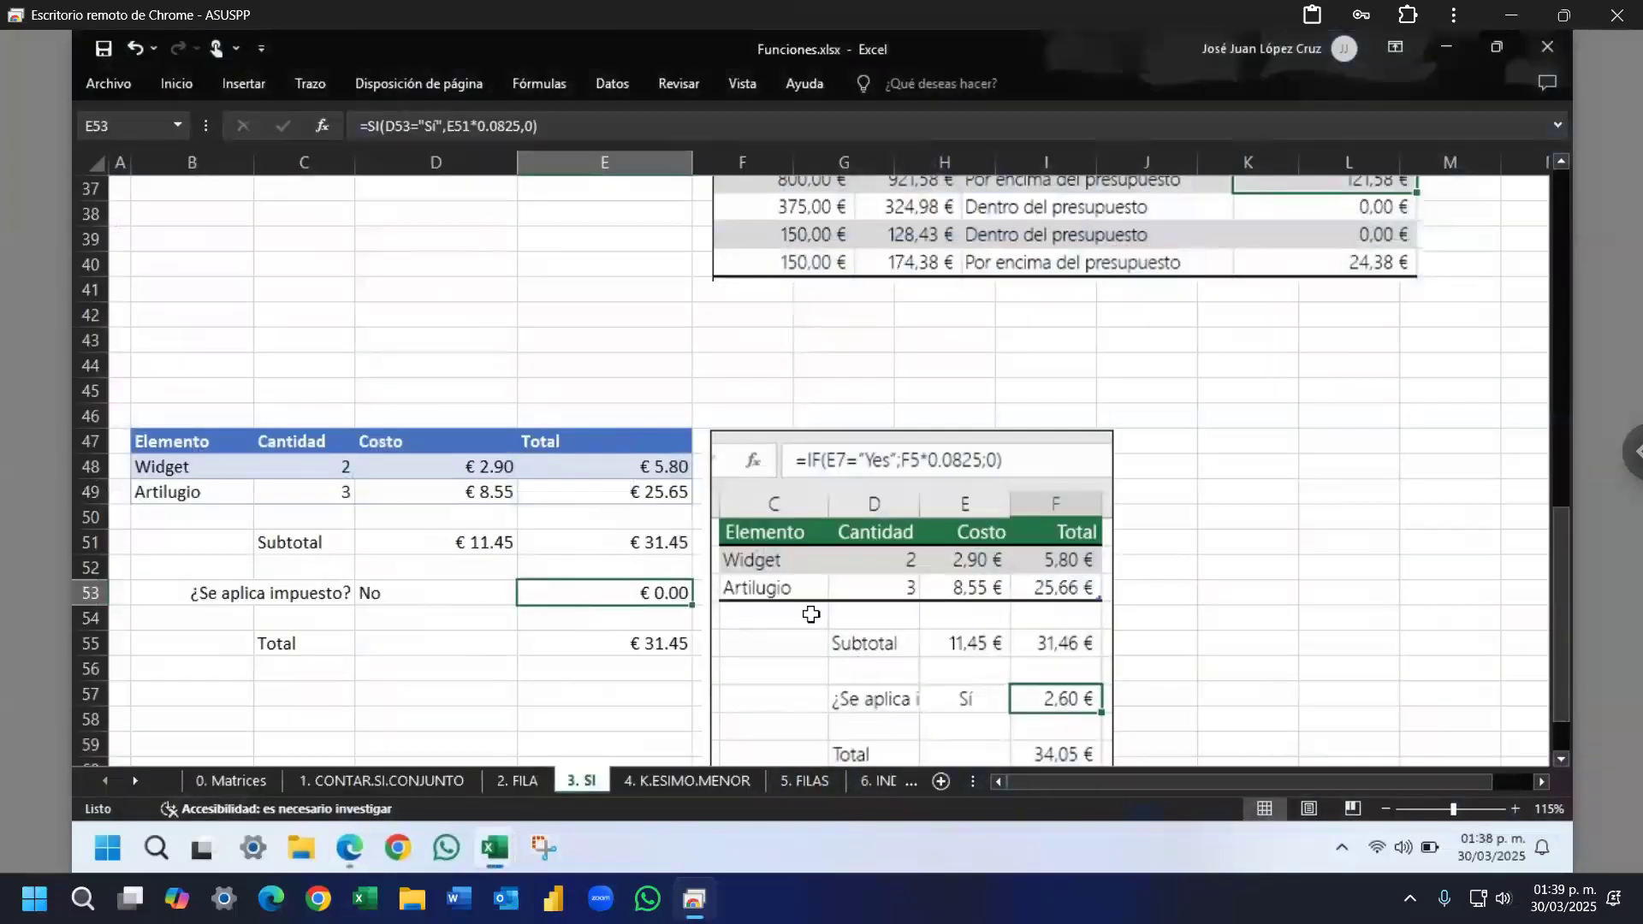
# Step: Empty the true and false value arguments of the E53 formula so it reads =SI(D53="Sí",,)
pyautogui.doubleClick(599, 592)
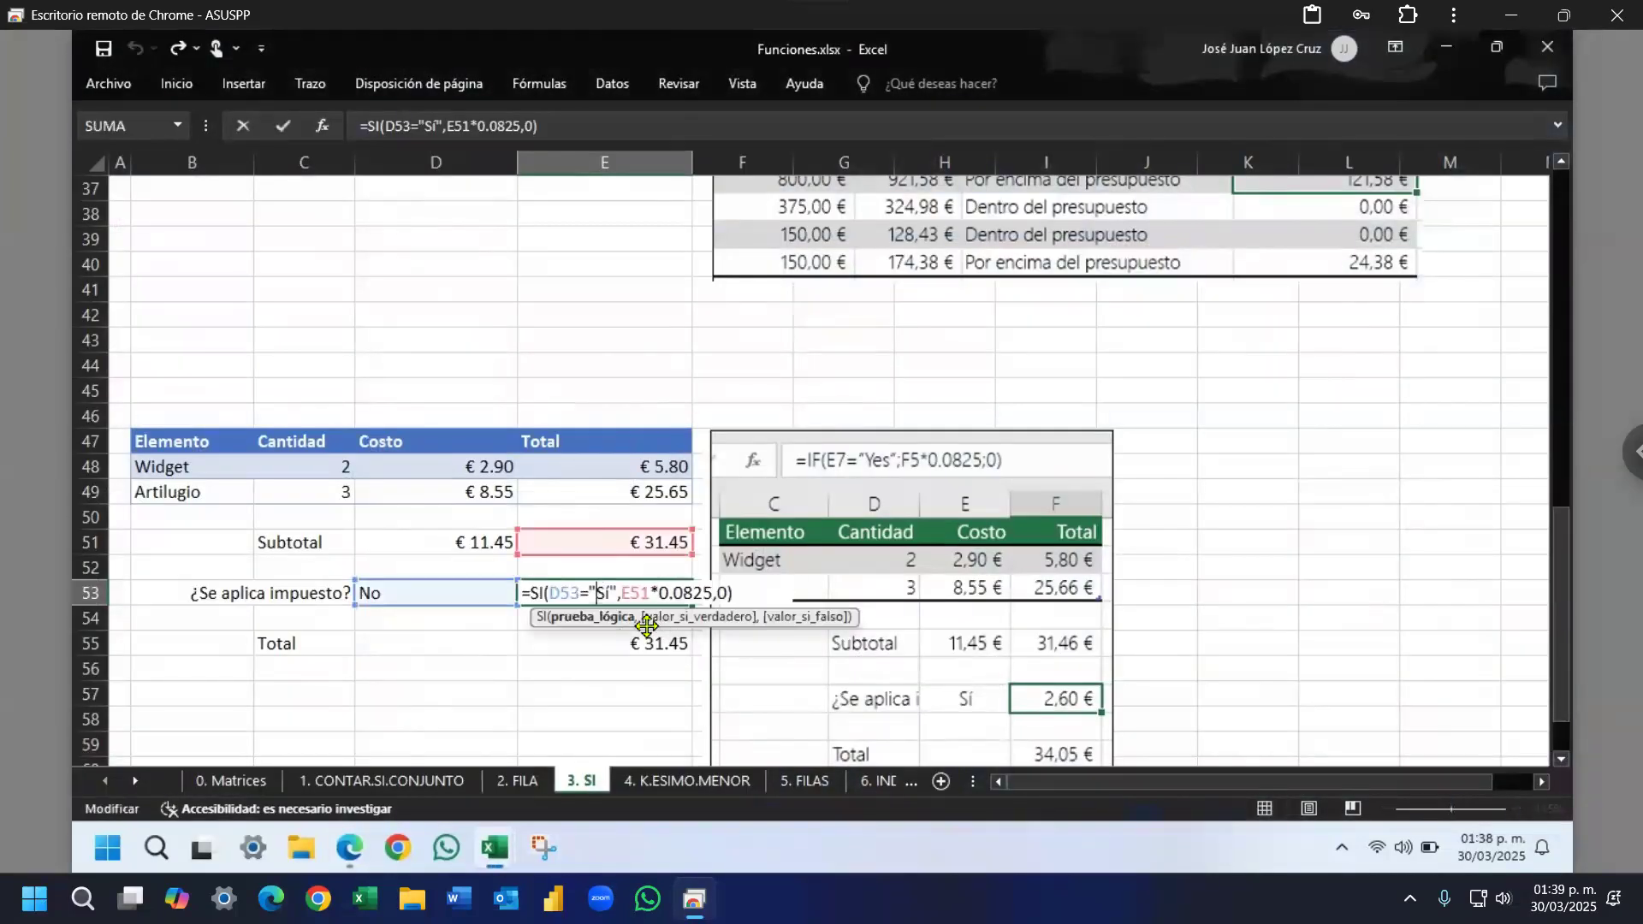
pyautogui.click(697, 617)
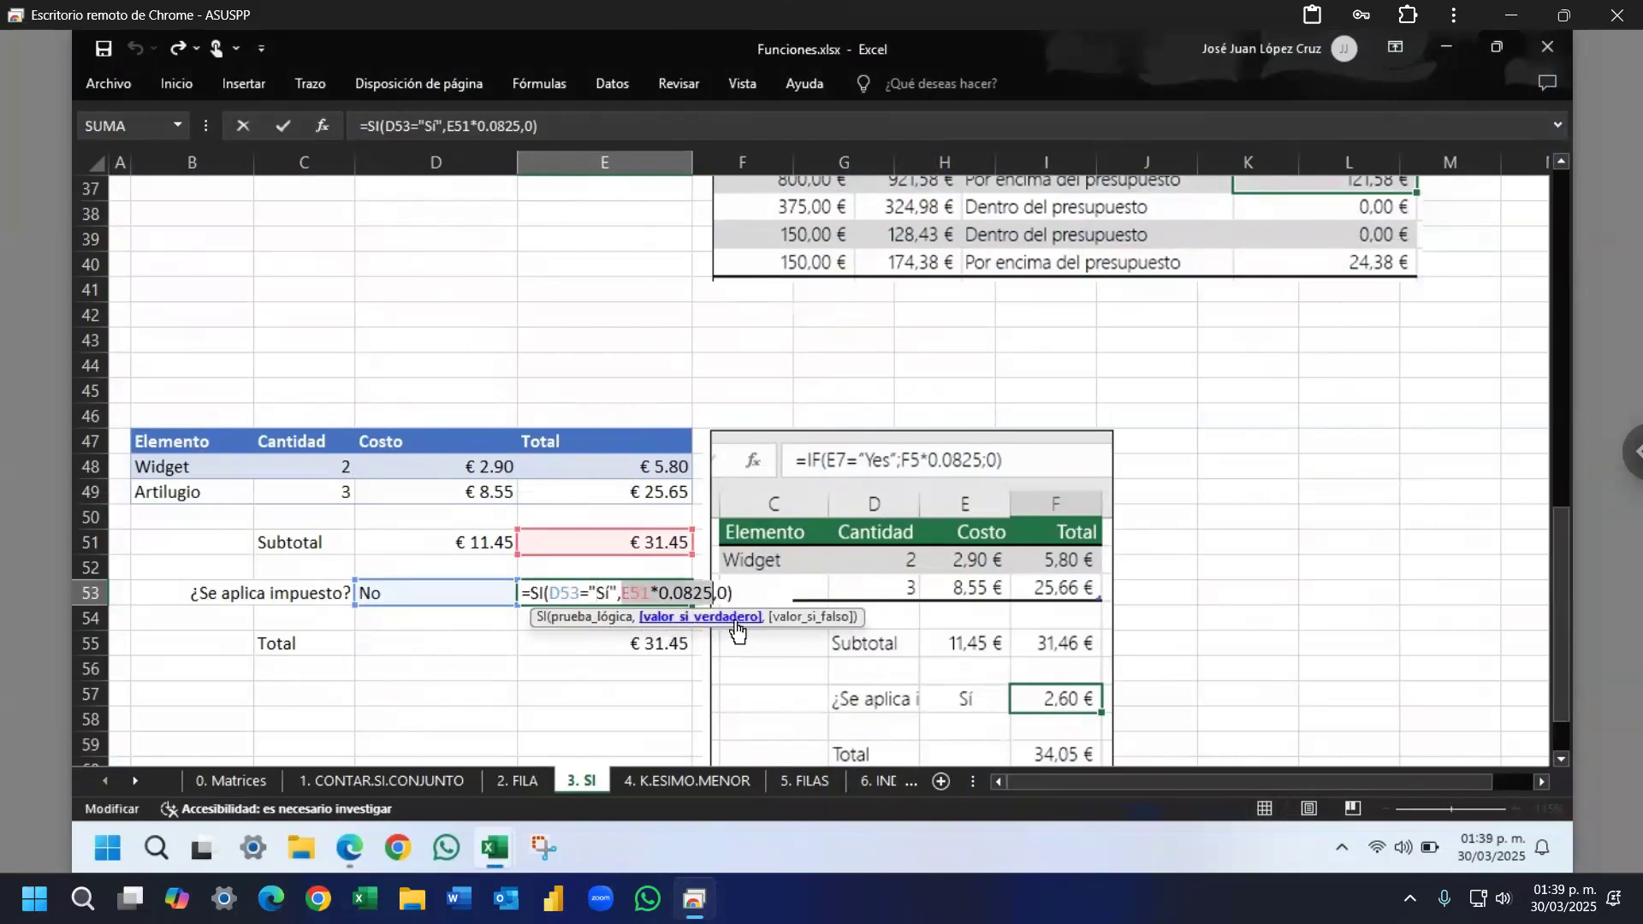
pyautogui.click(819, 617)
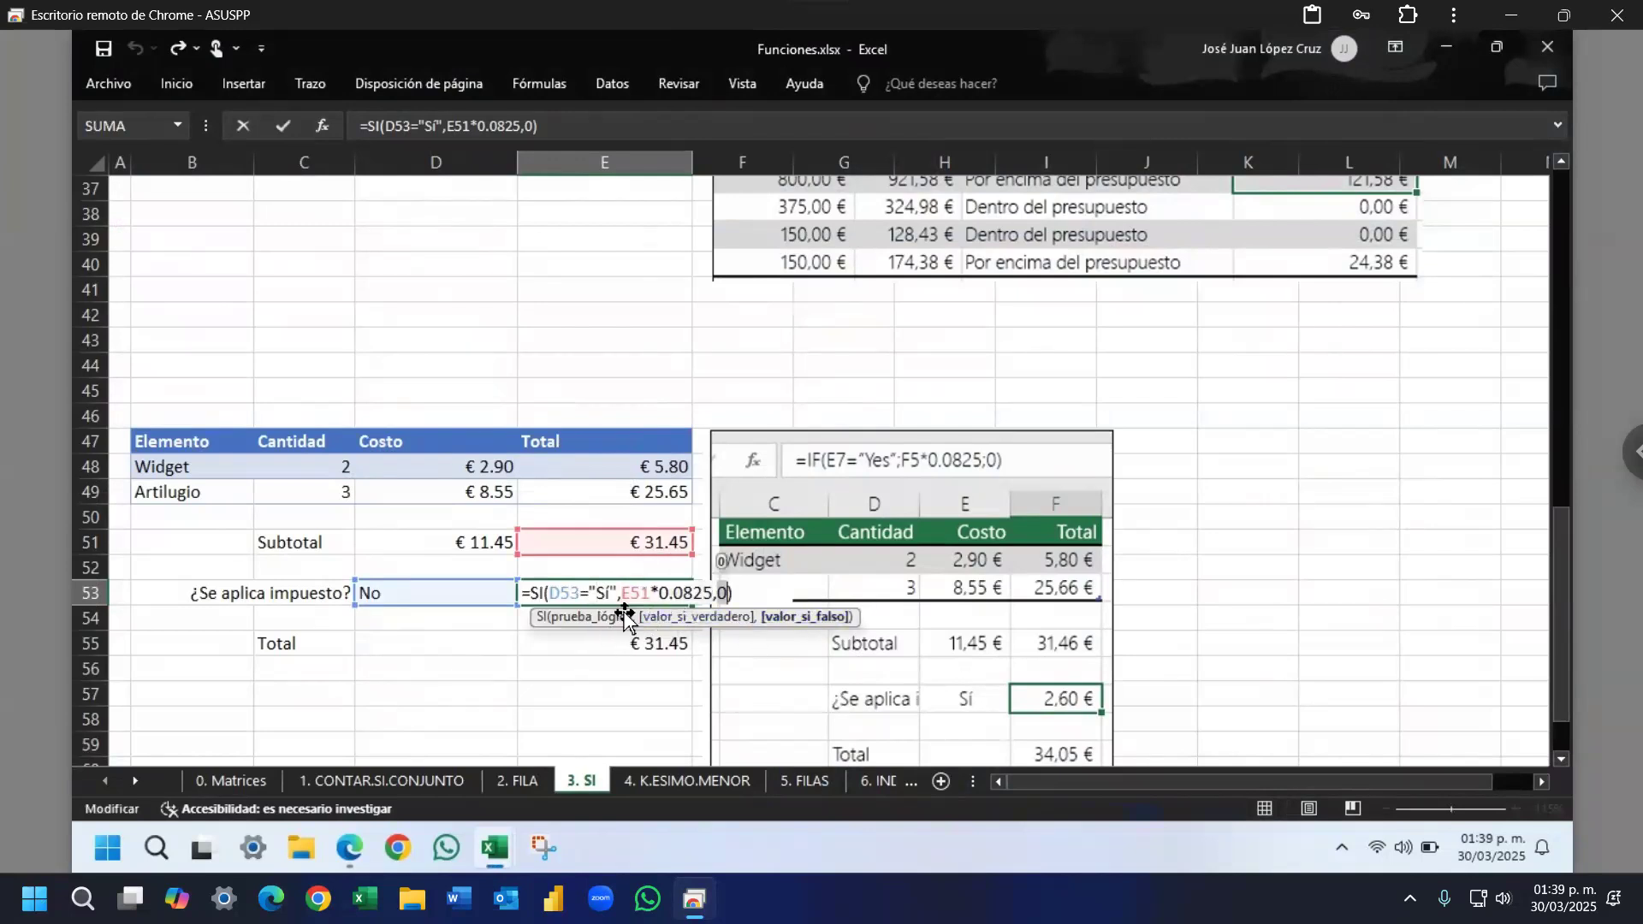
pyautogui.click(697, 617)
pyautogui.press('BackSpace')
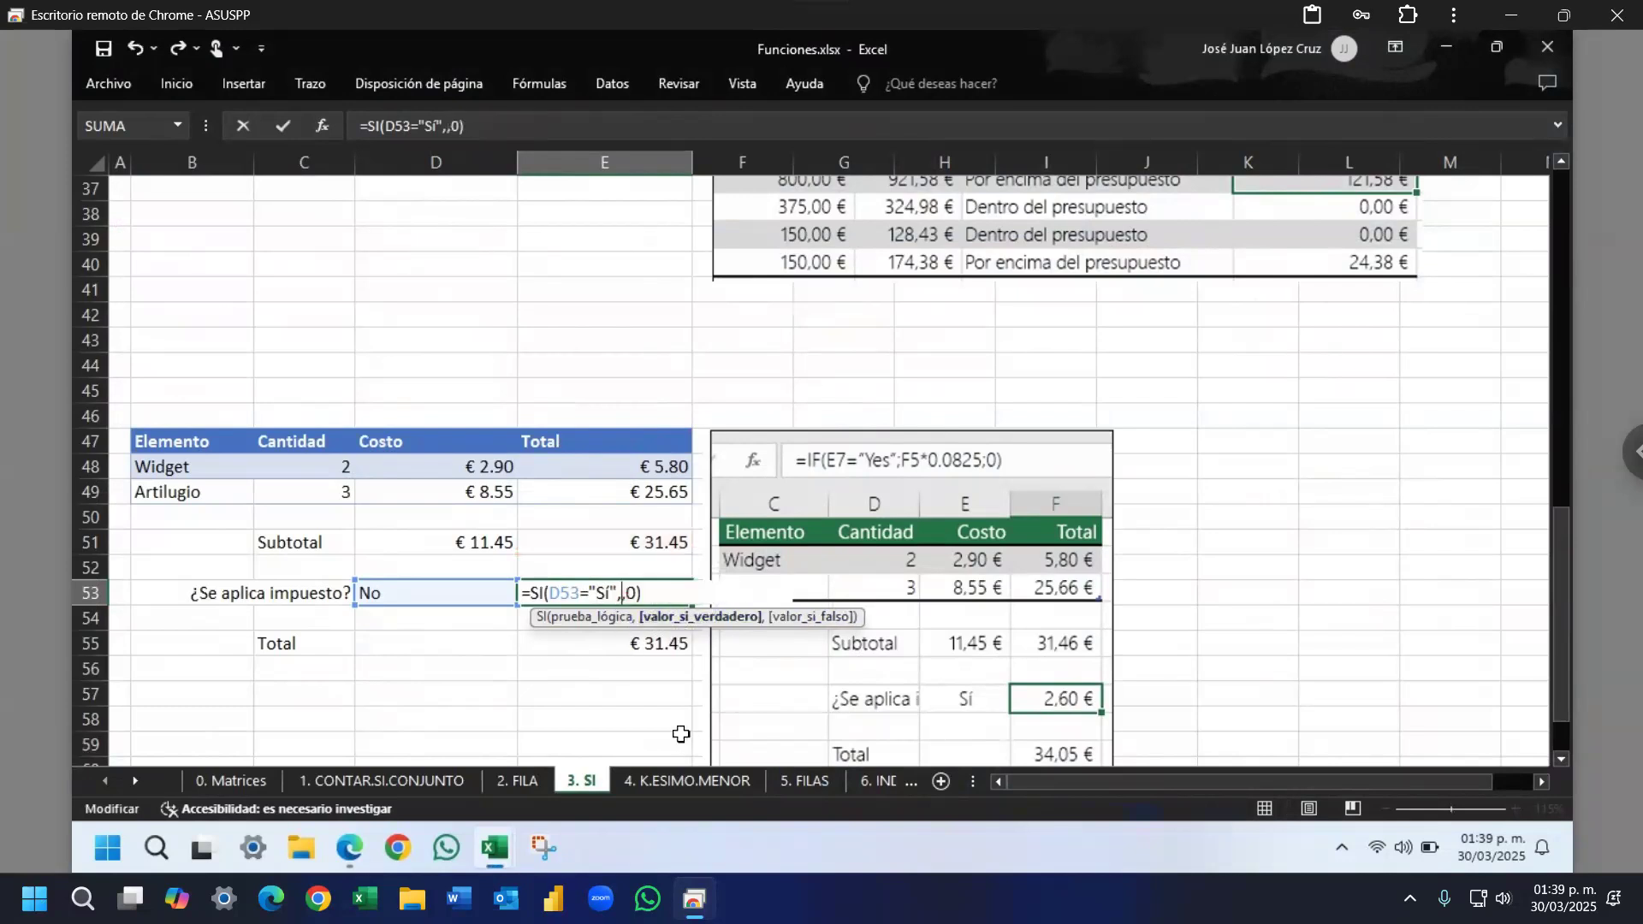
pyautogui.press('Right')
pyautogui.press('Delete')
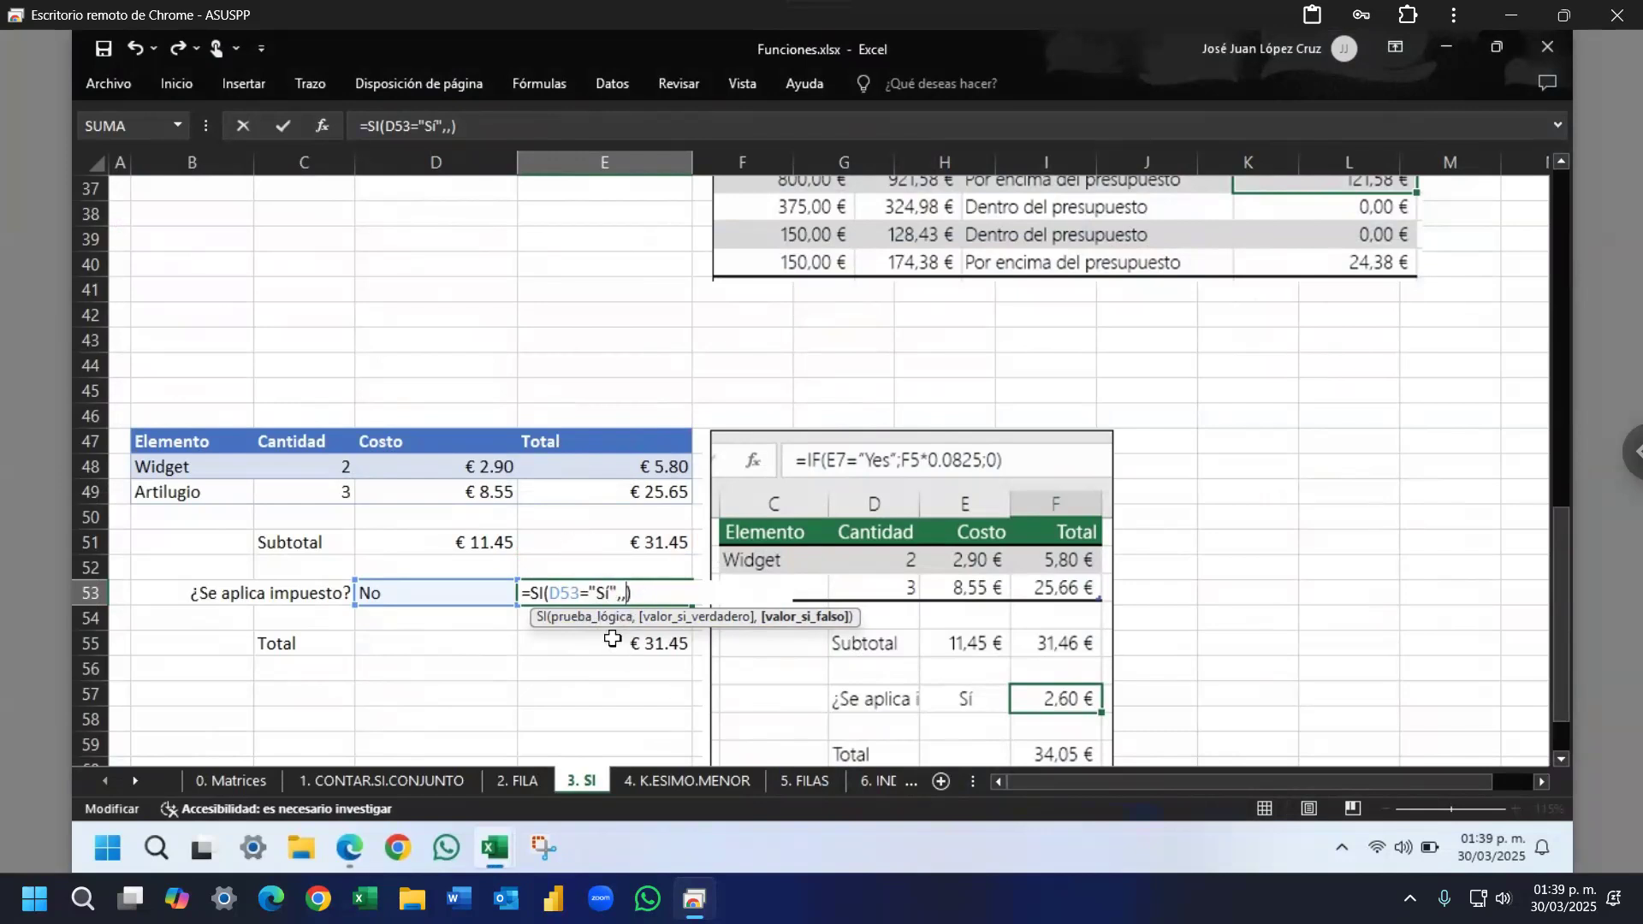
pyautogui.press('Return')
pyautogui.press('Up')
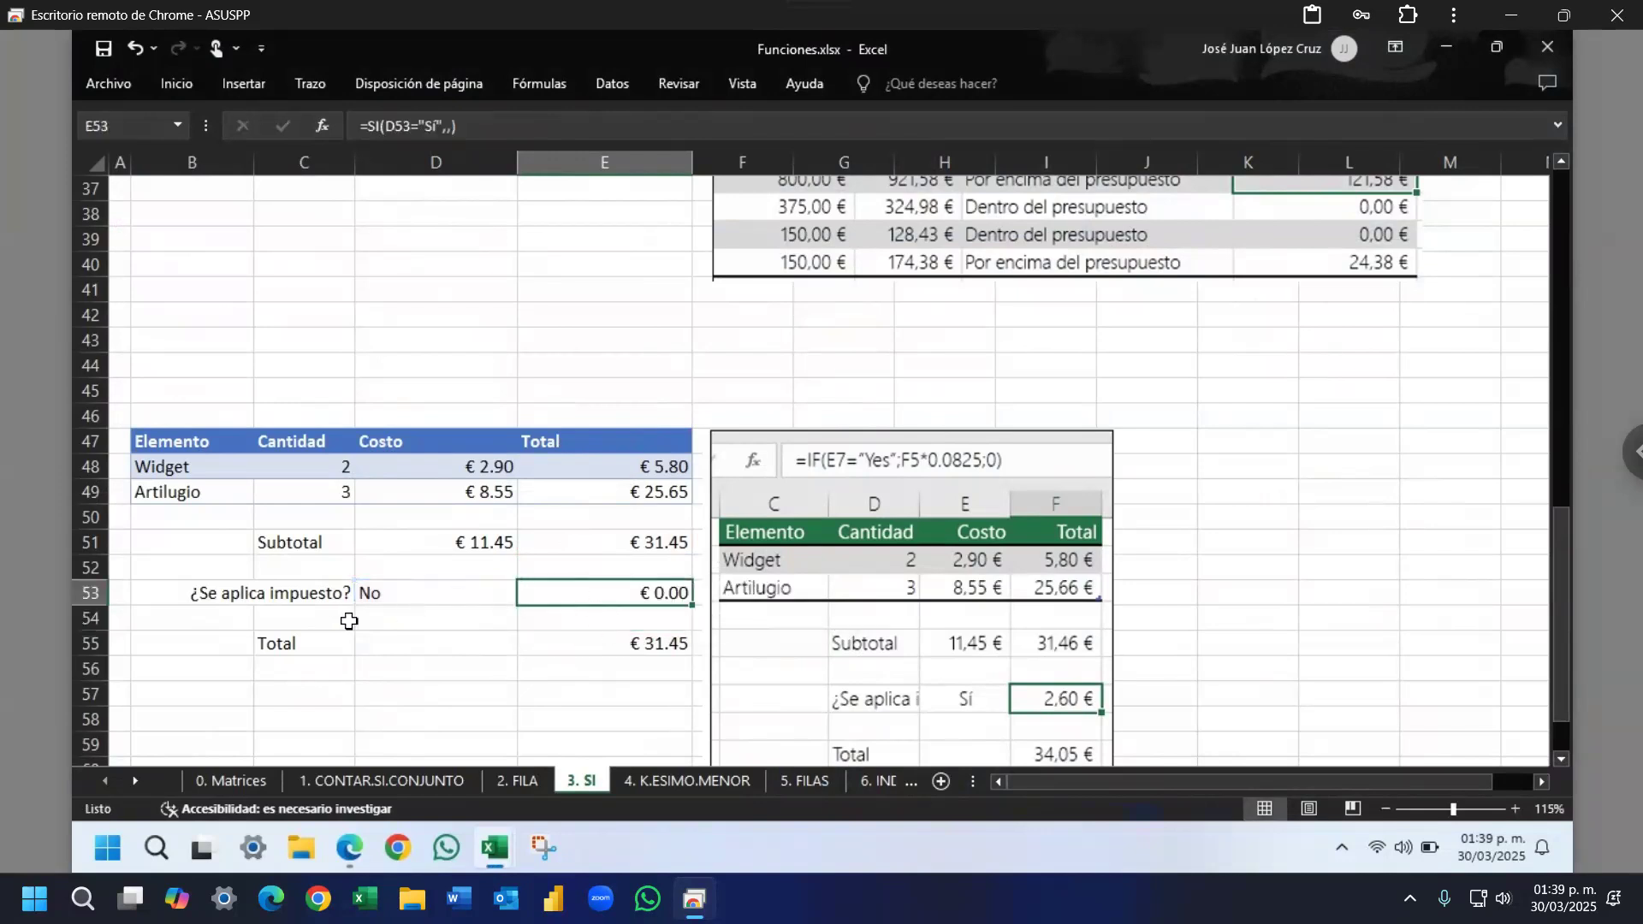
# Step: Give the E53 formula a false value of 5 so it reads =SI(D53="Sí",,5)
pyautogui.click(401, 589)
pyautogui.doubleClick(589, 593)
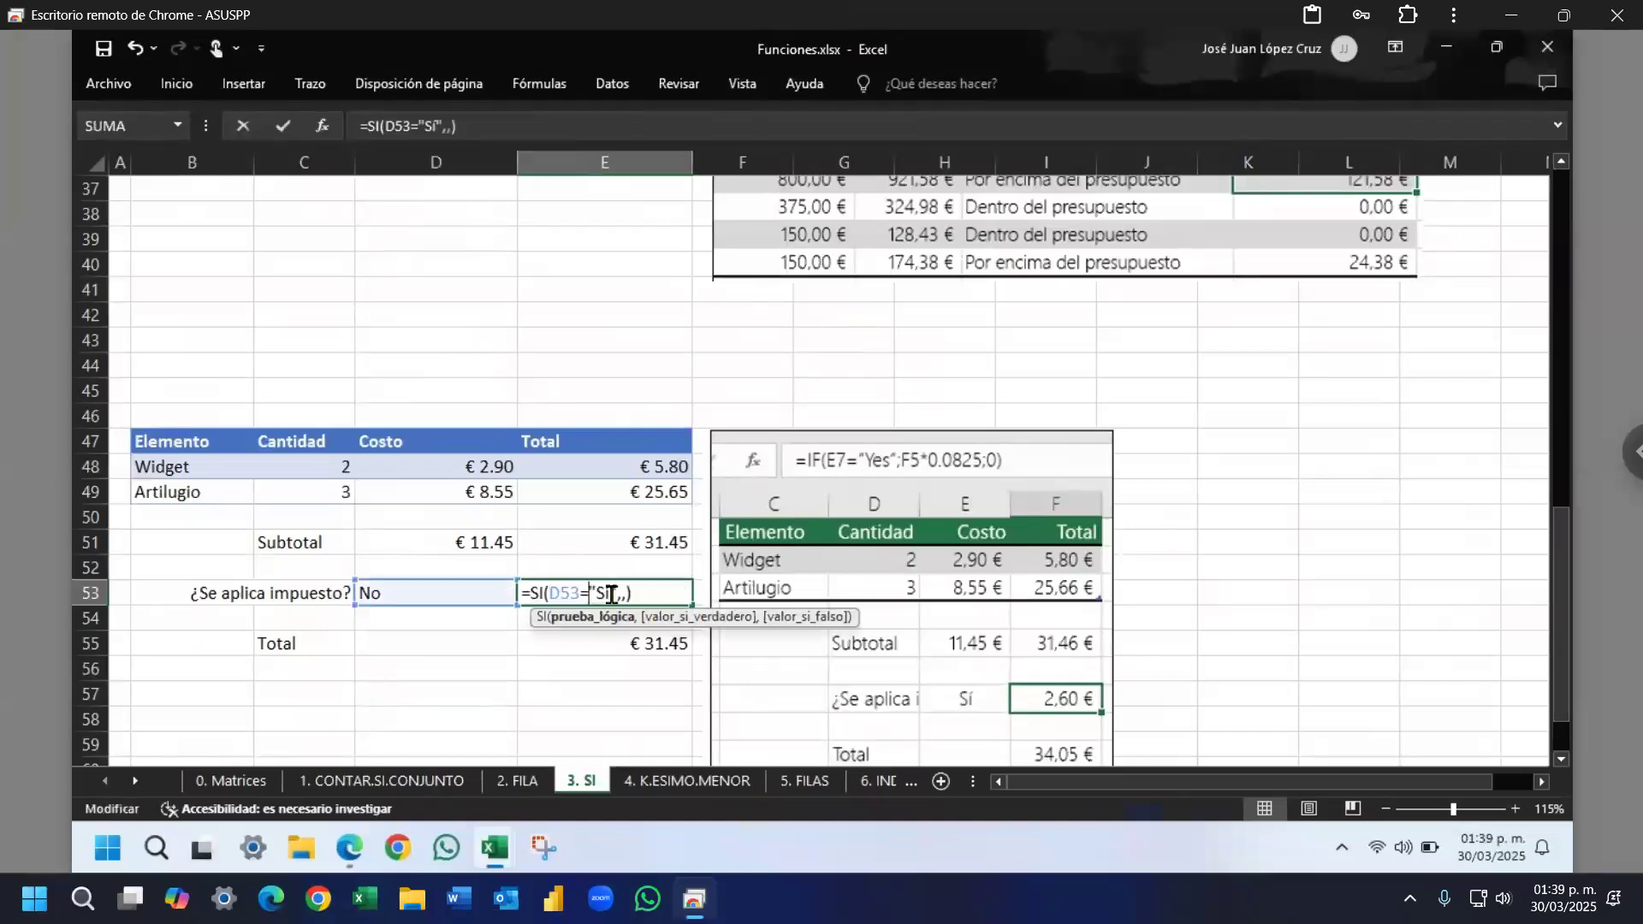
pyautogui.click(622, 606)
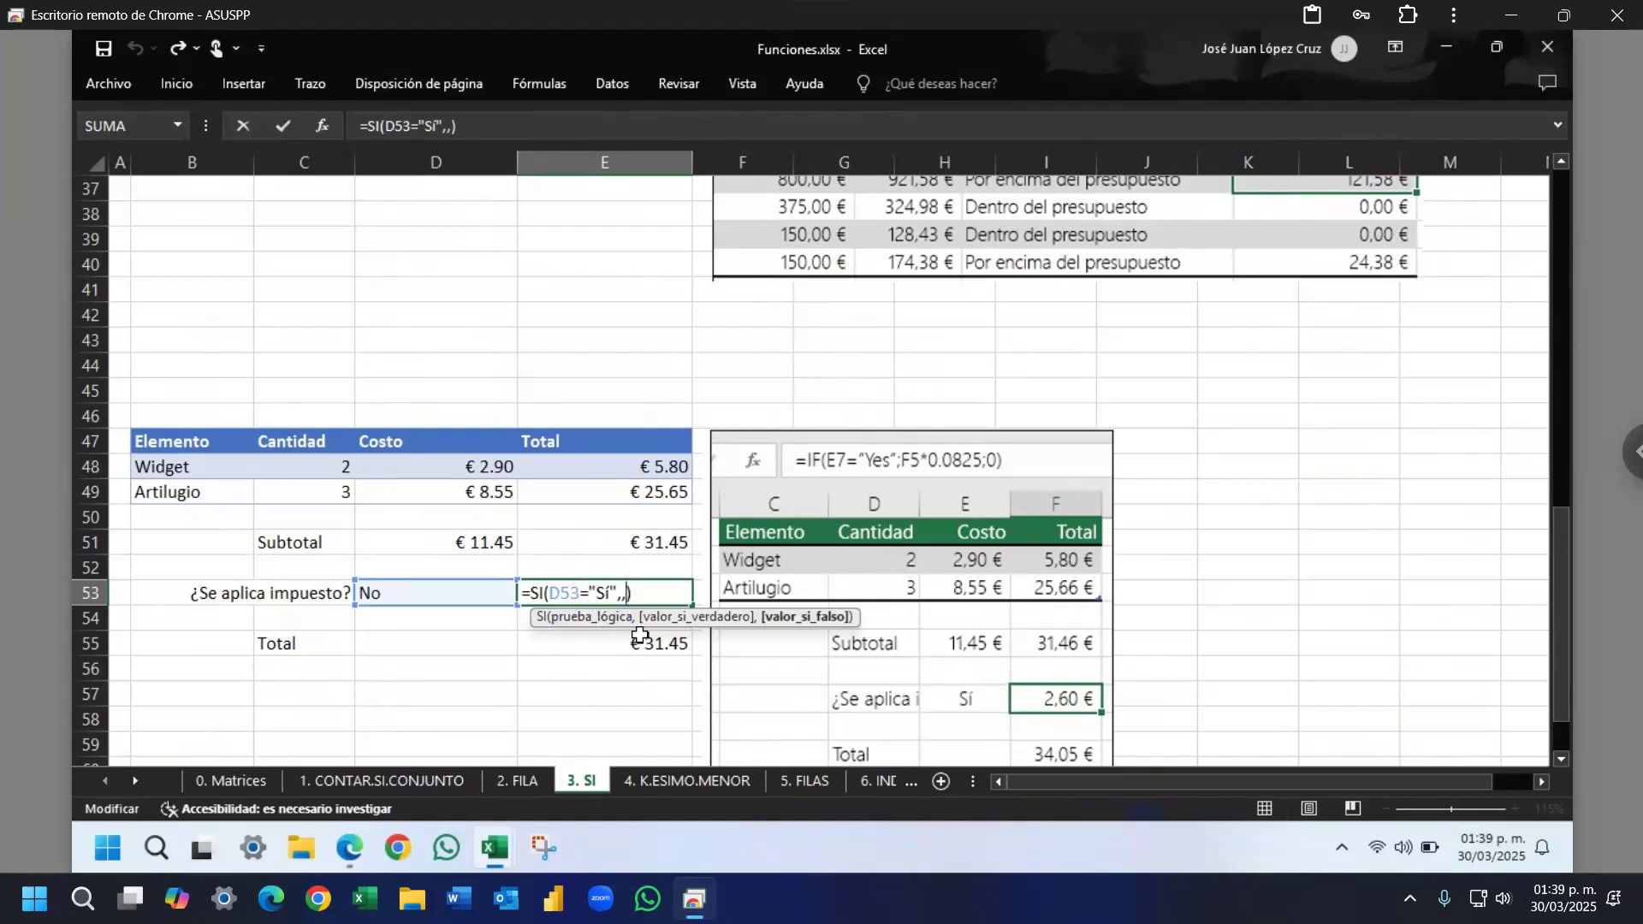
pyautogui.write('5')
pyautogui.press('Return')
pyautogui.press('Up')
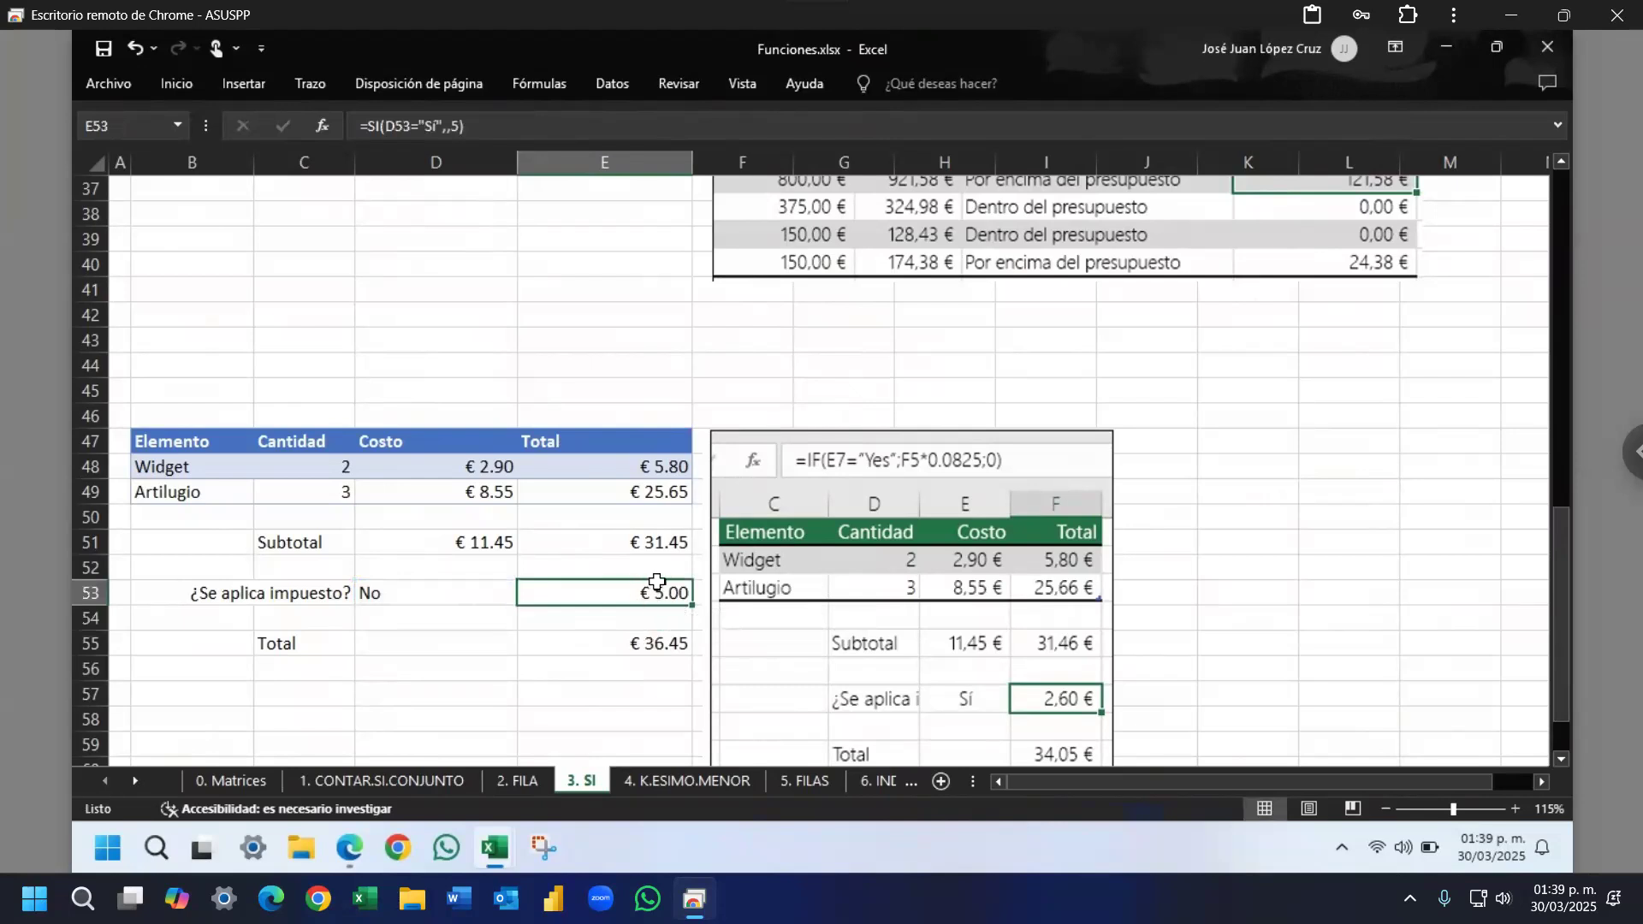
# Step: Set the ¿Se aplica impuesto? answer in D53 to Sí
pyautogui.click(469, 594)
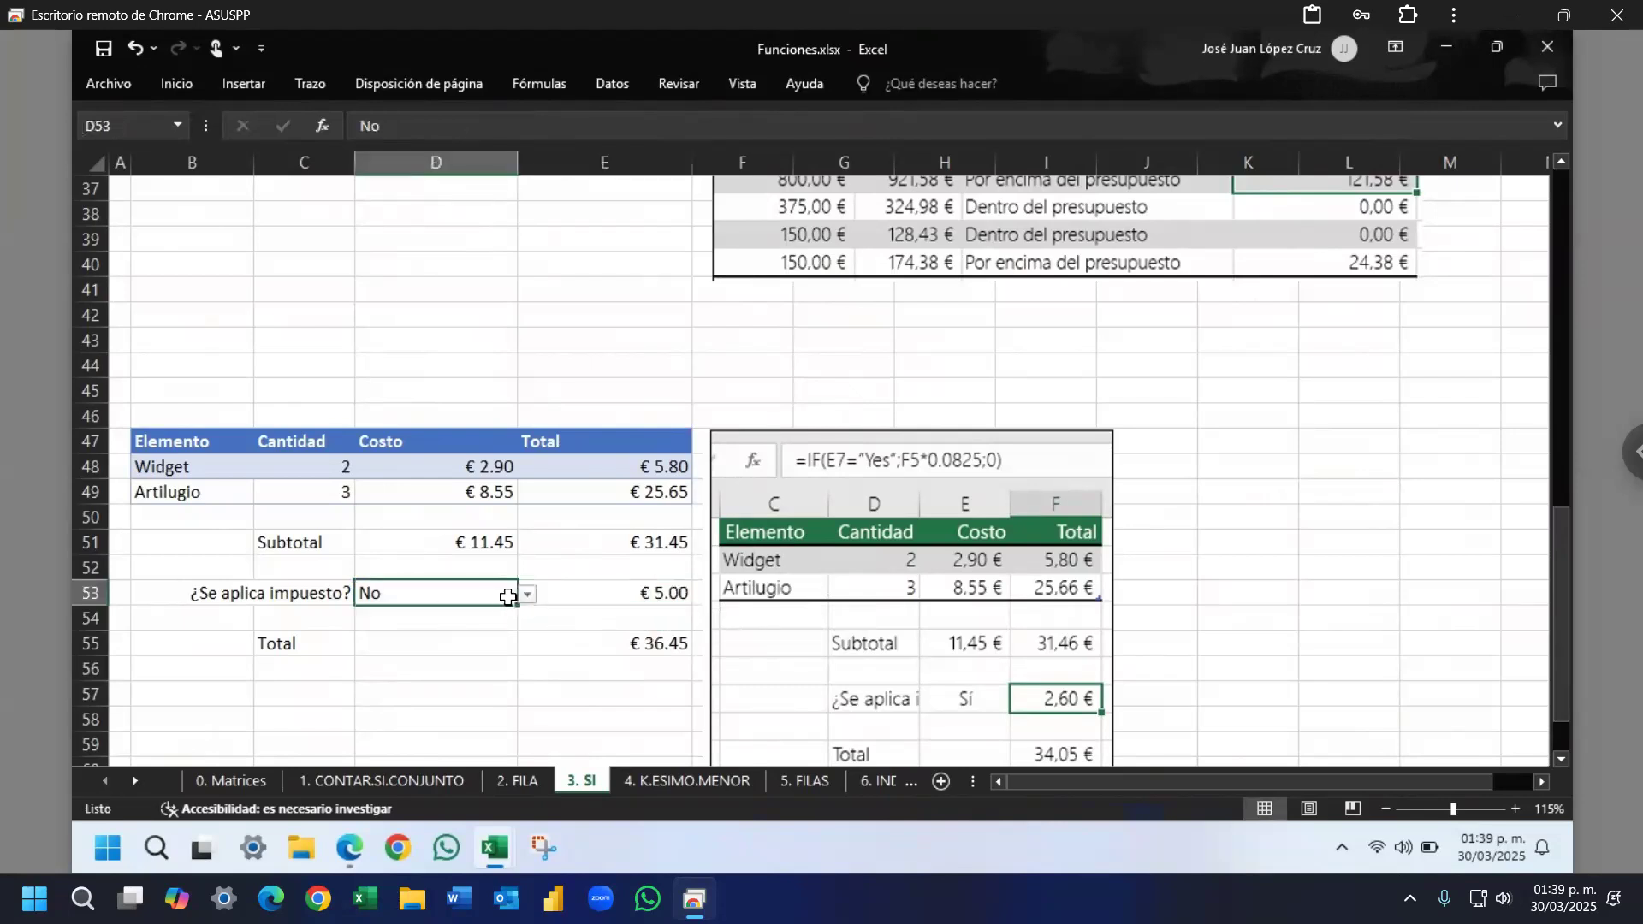
pyautogui.click(527, 594)
pyautogui.click(444, 616)
# Step: Examine the logical test and the empty true value argument of the E53 formula with Sí as the tax answer
pyautogui.click(579, 590)
pyautogui.doubleClick(581, 592)
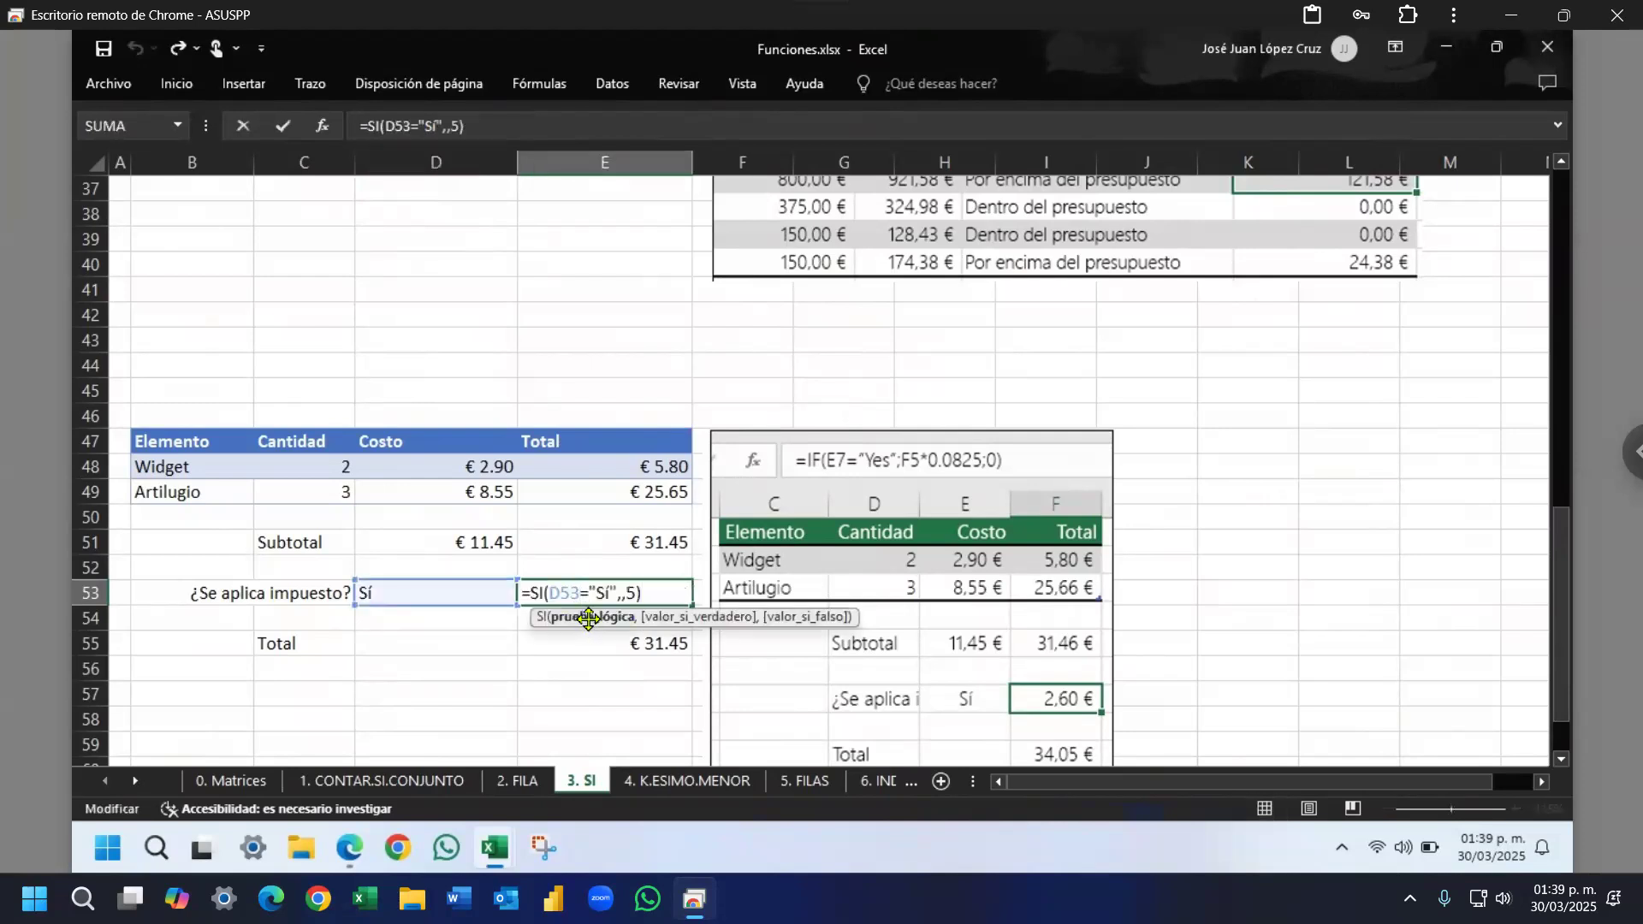
pyautogui.click(591, 617)
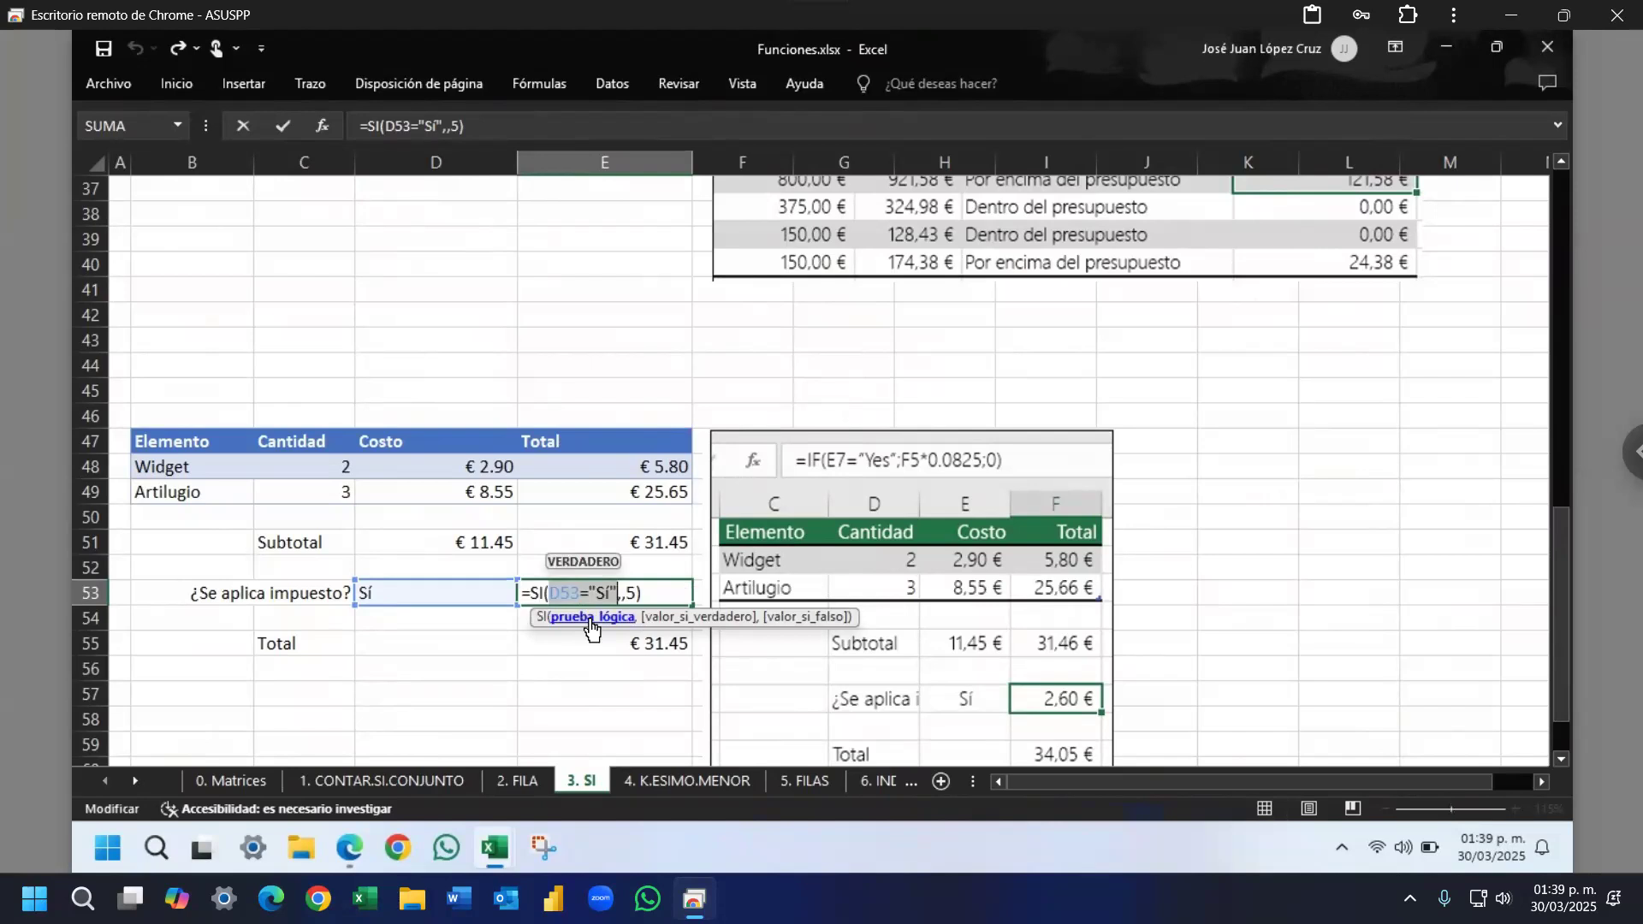
pyautogui.click(695, 622)
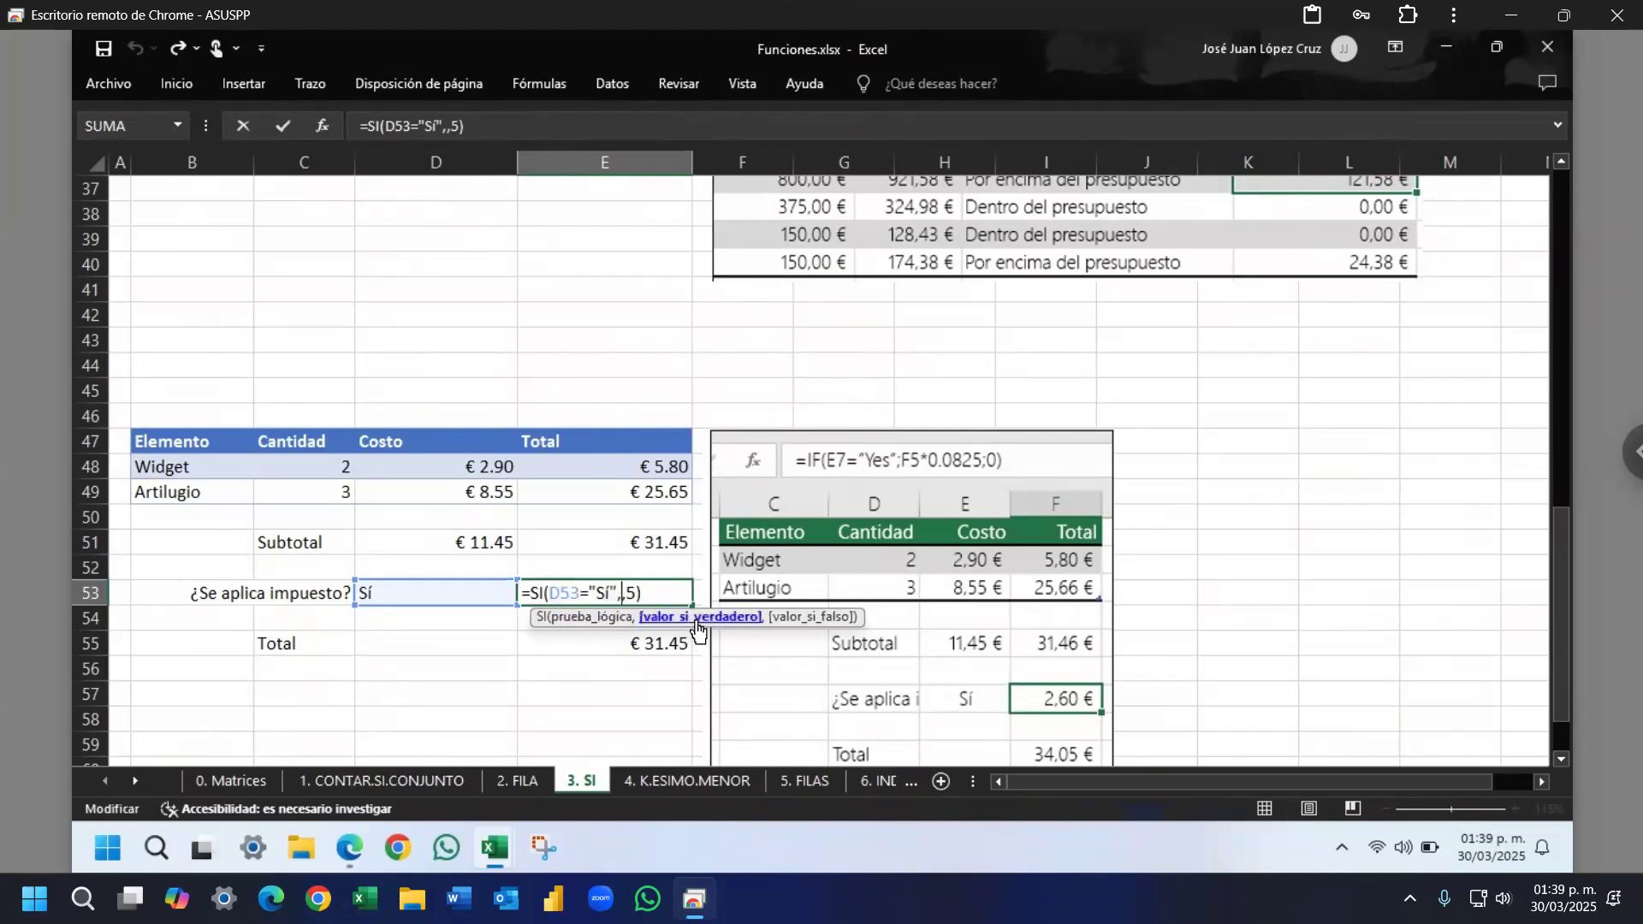
pyautogui.hotkey('ctrl', 'Return')
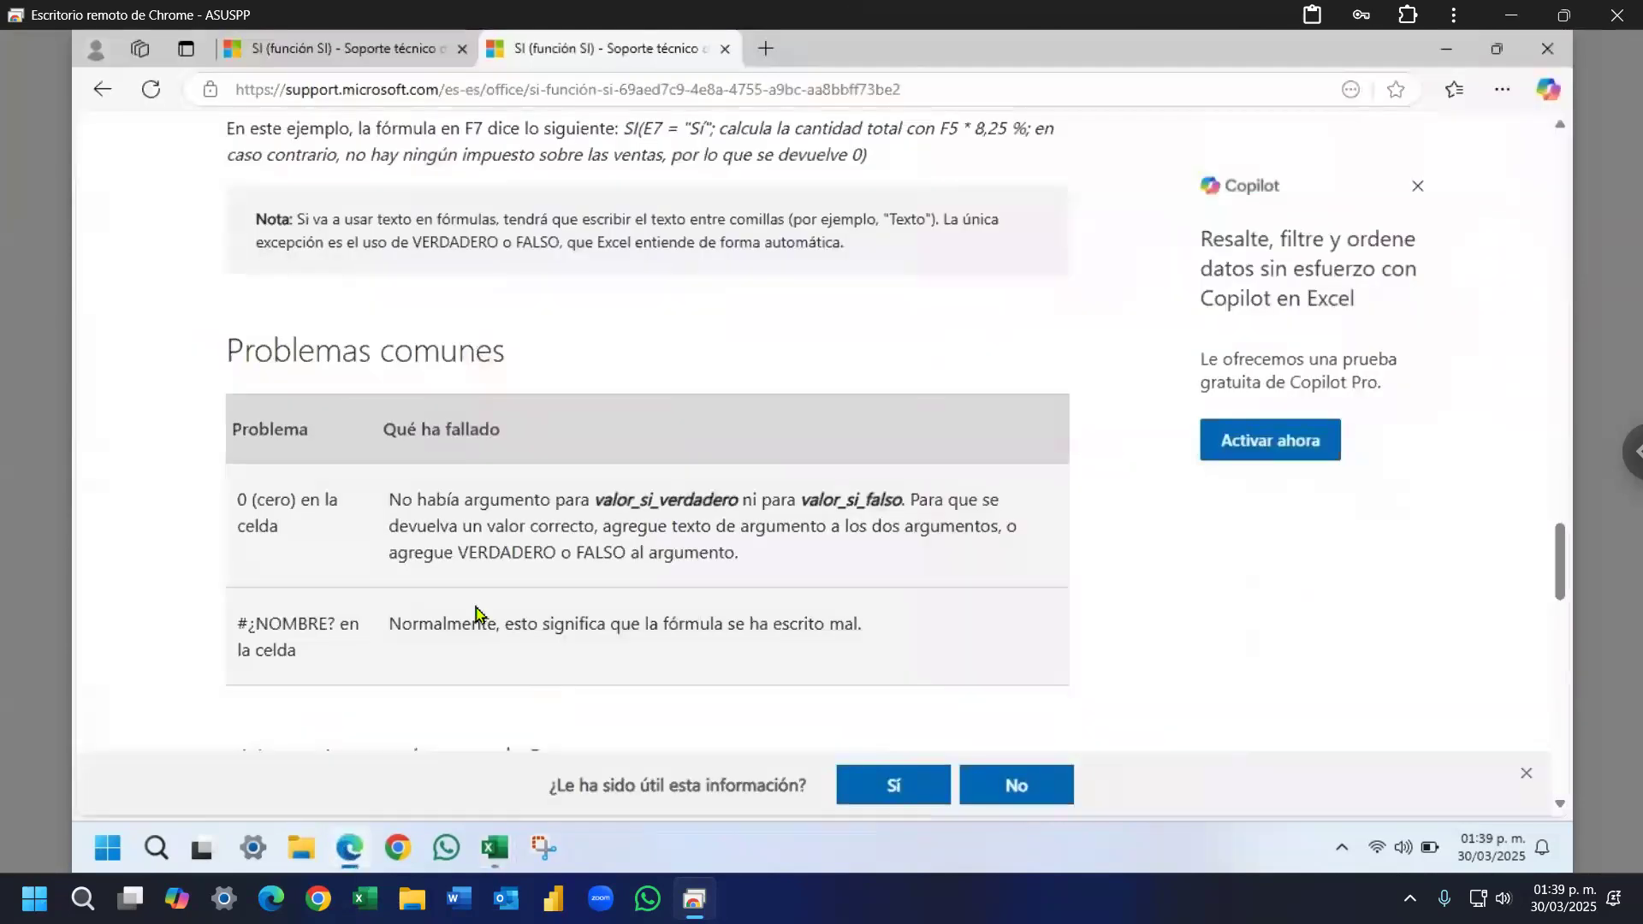
# Step: Switch to Edge, read the Problemas comunes entry about a zero in the cell, and return to Funciones.xlsx
pyautogui.click(347, 849)
pyautogui.moveTo(495, 847)
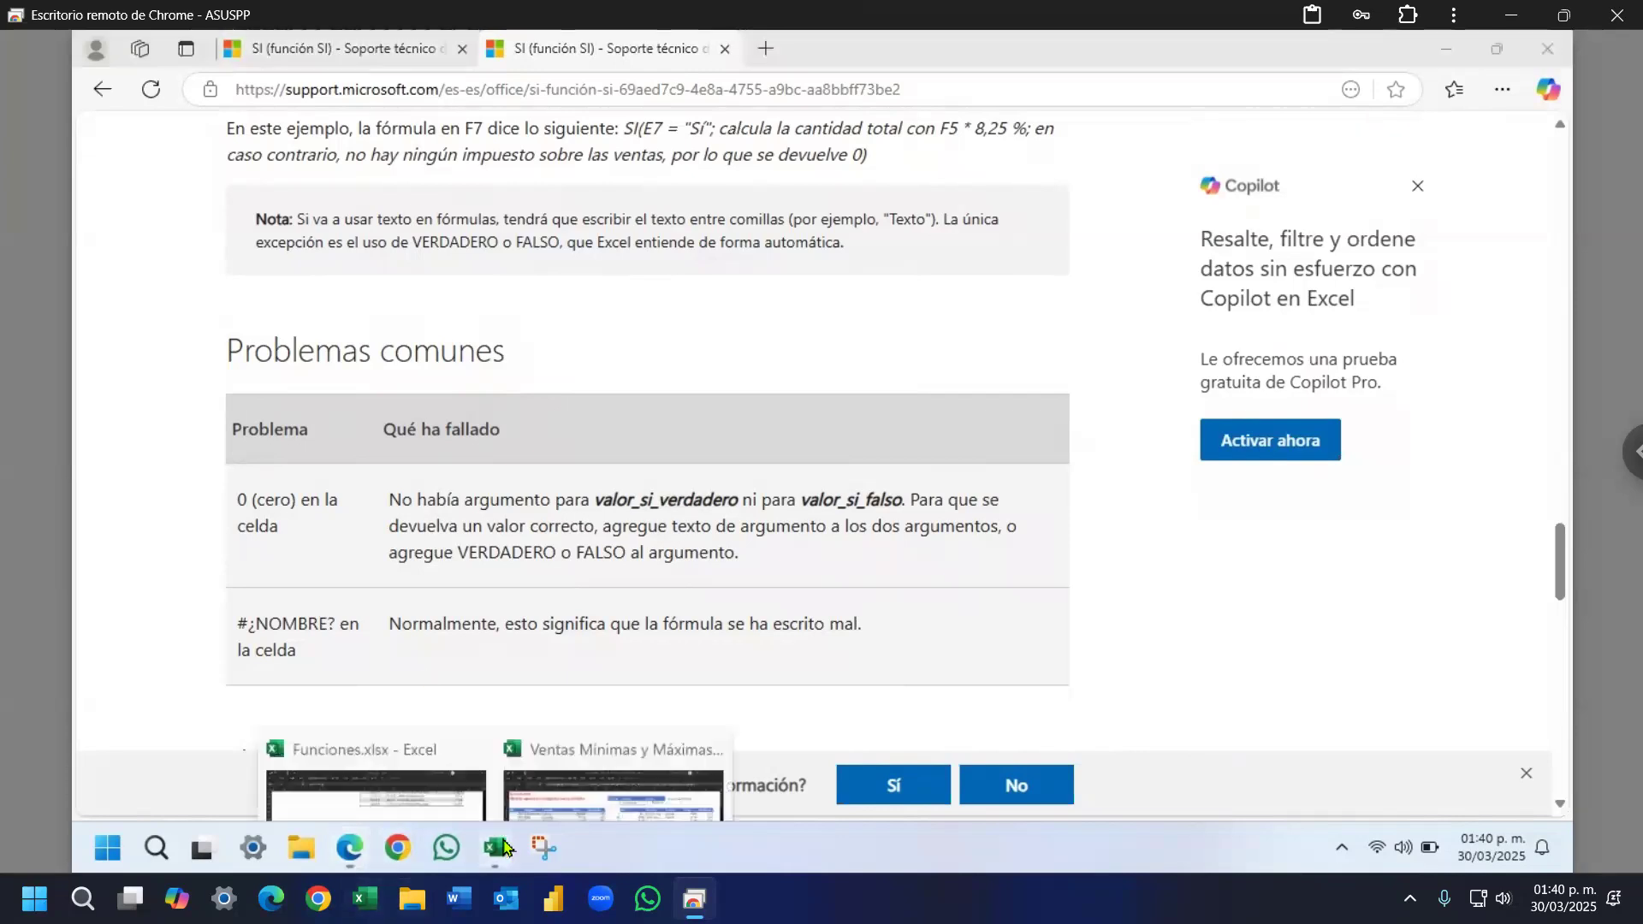
pyautogui.click(455, 759)
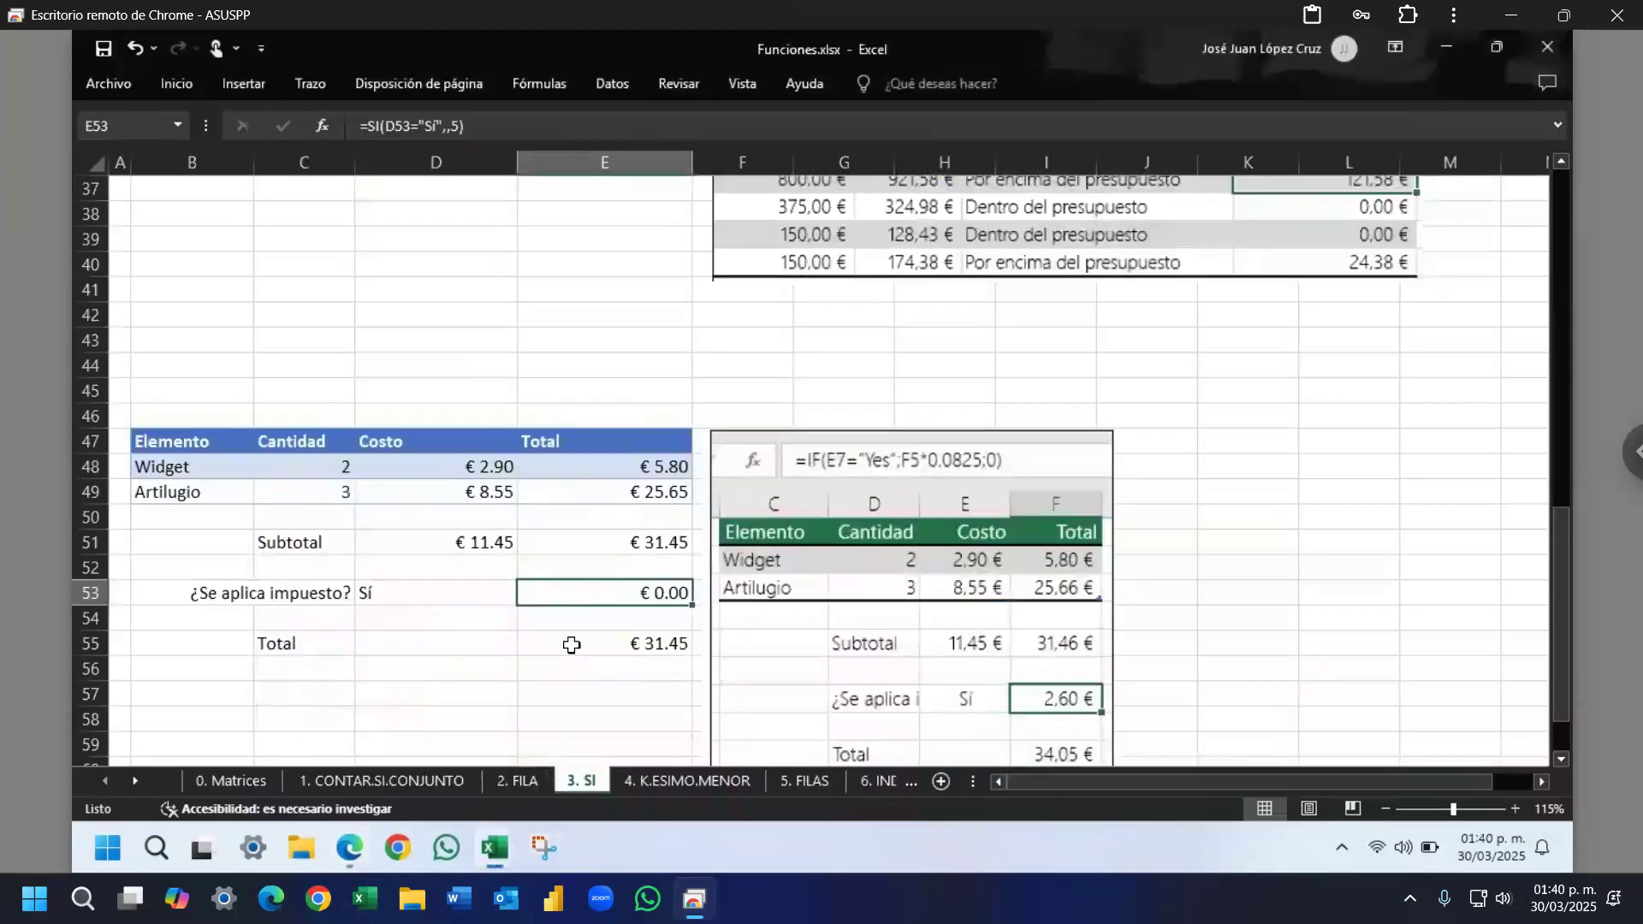
# Step: Fill the true value argument of the E53 formula with the subtotal times the tax rate, E51*0.0825
pyautogui.doubleClick(621, 593)
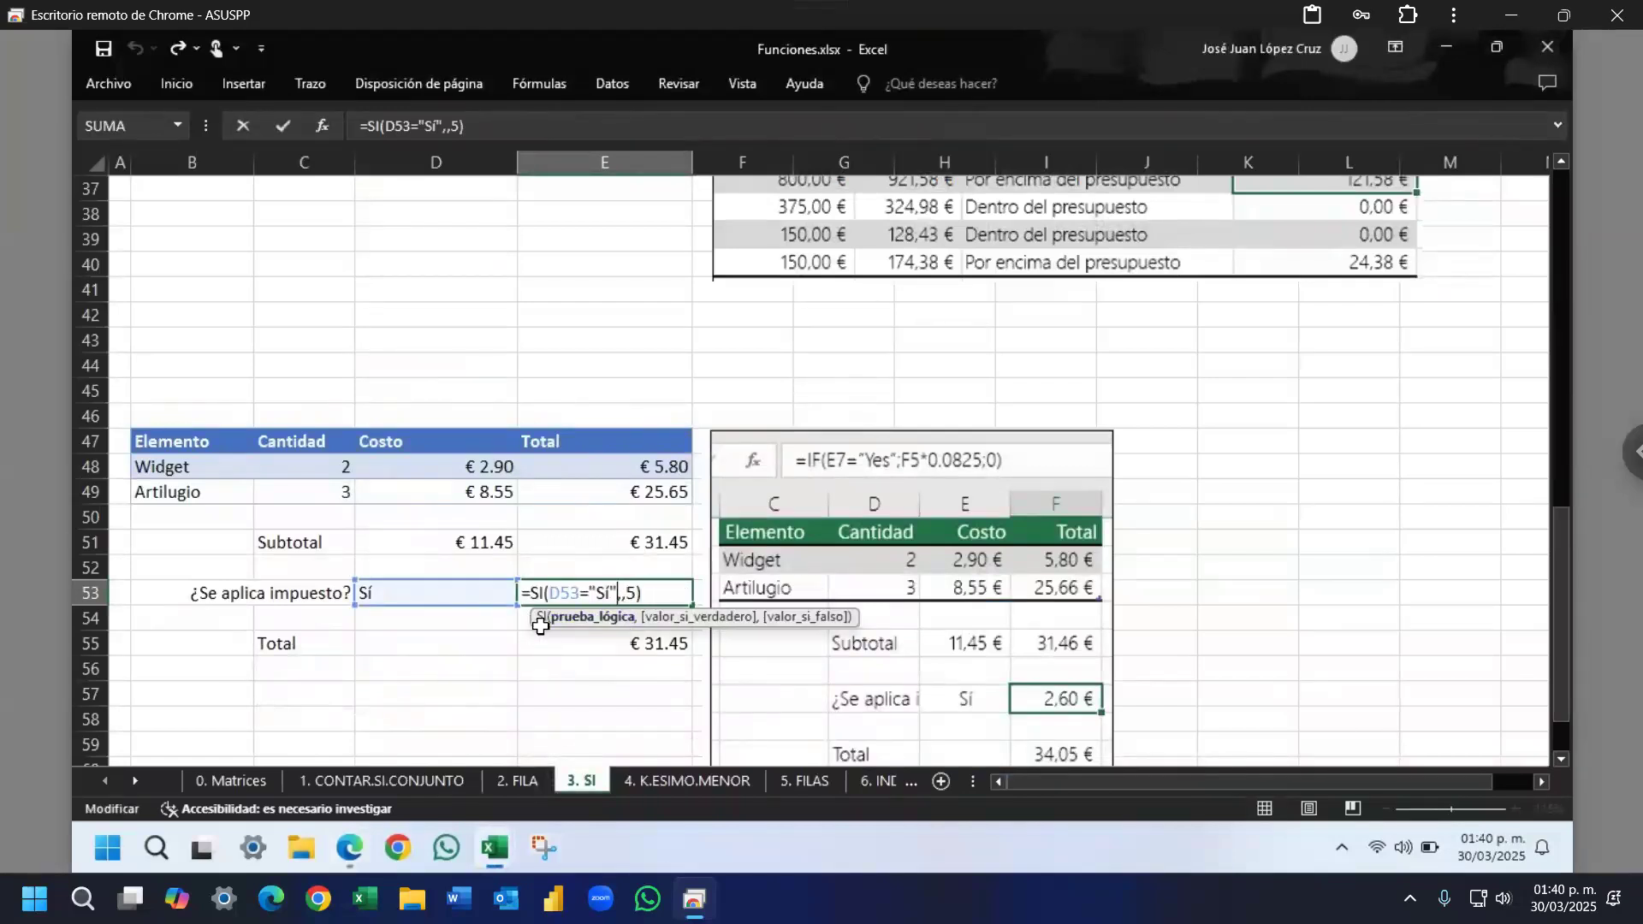
pyautogui.press('Right')
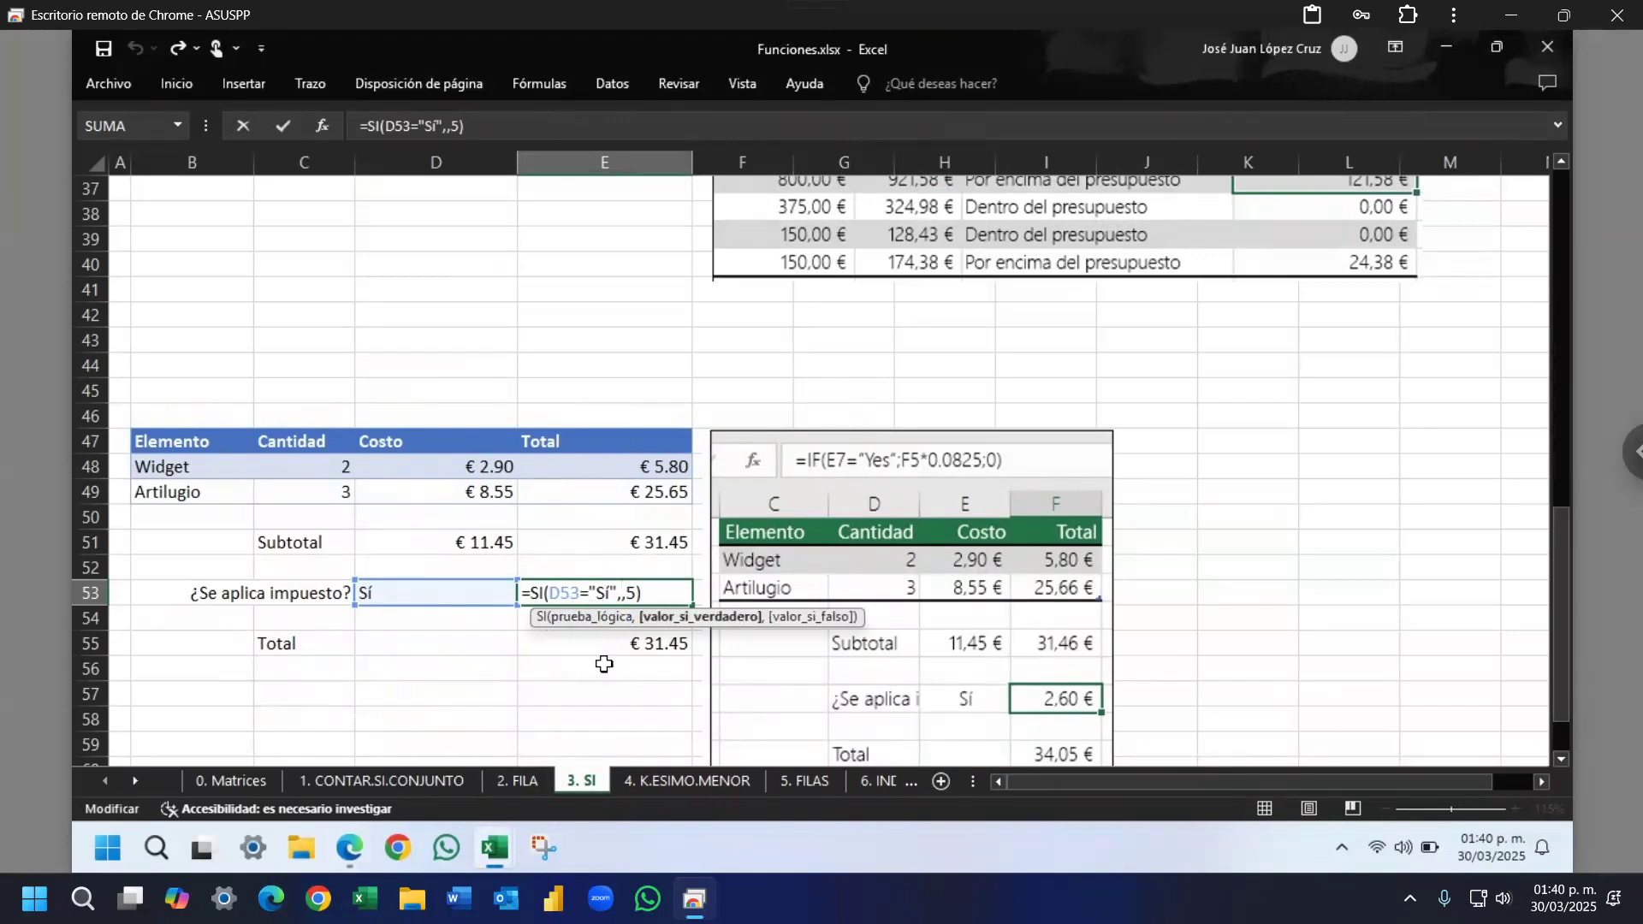
pyautogui.click(644, 541)
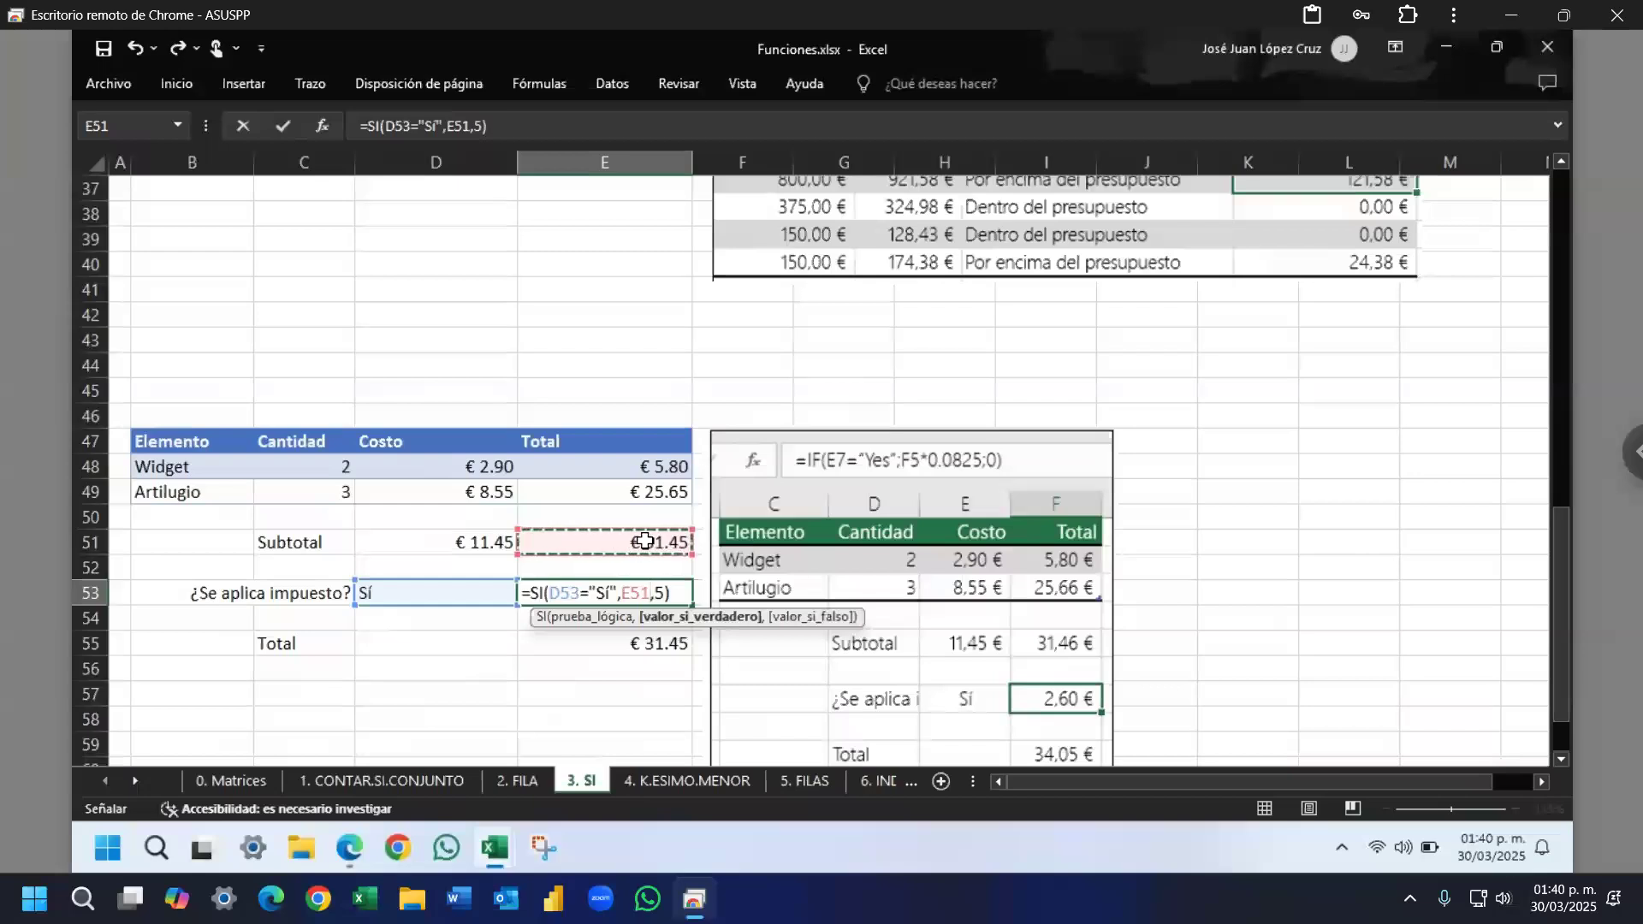
pyautogui.write('*.')
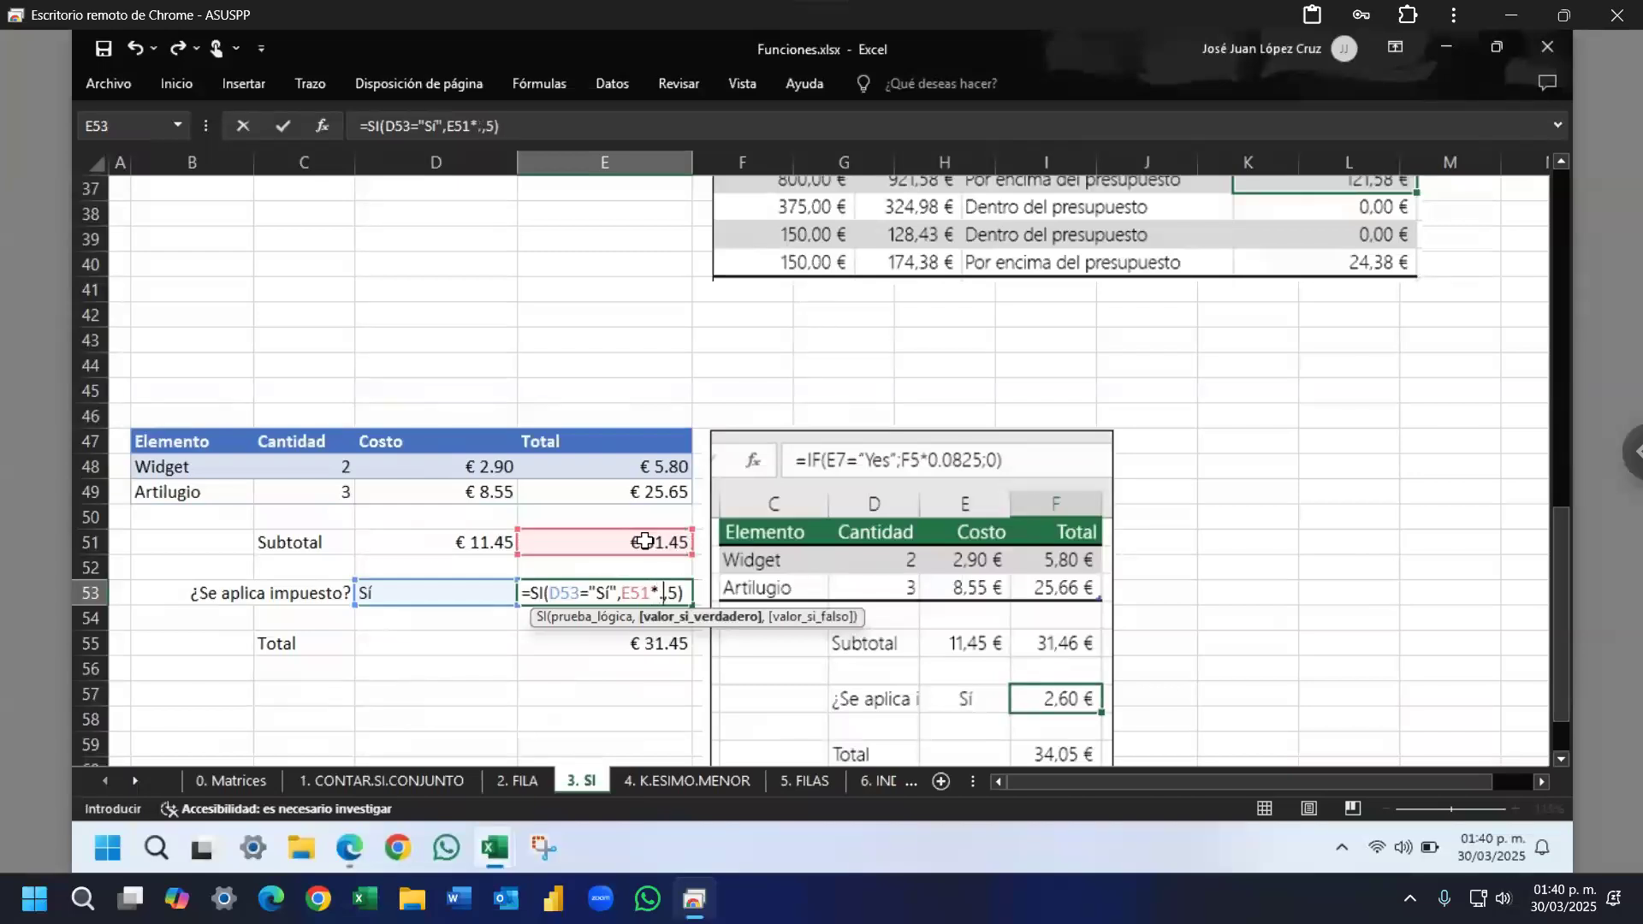
pyautogui.write('0')
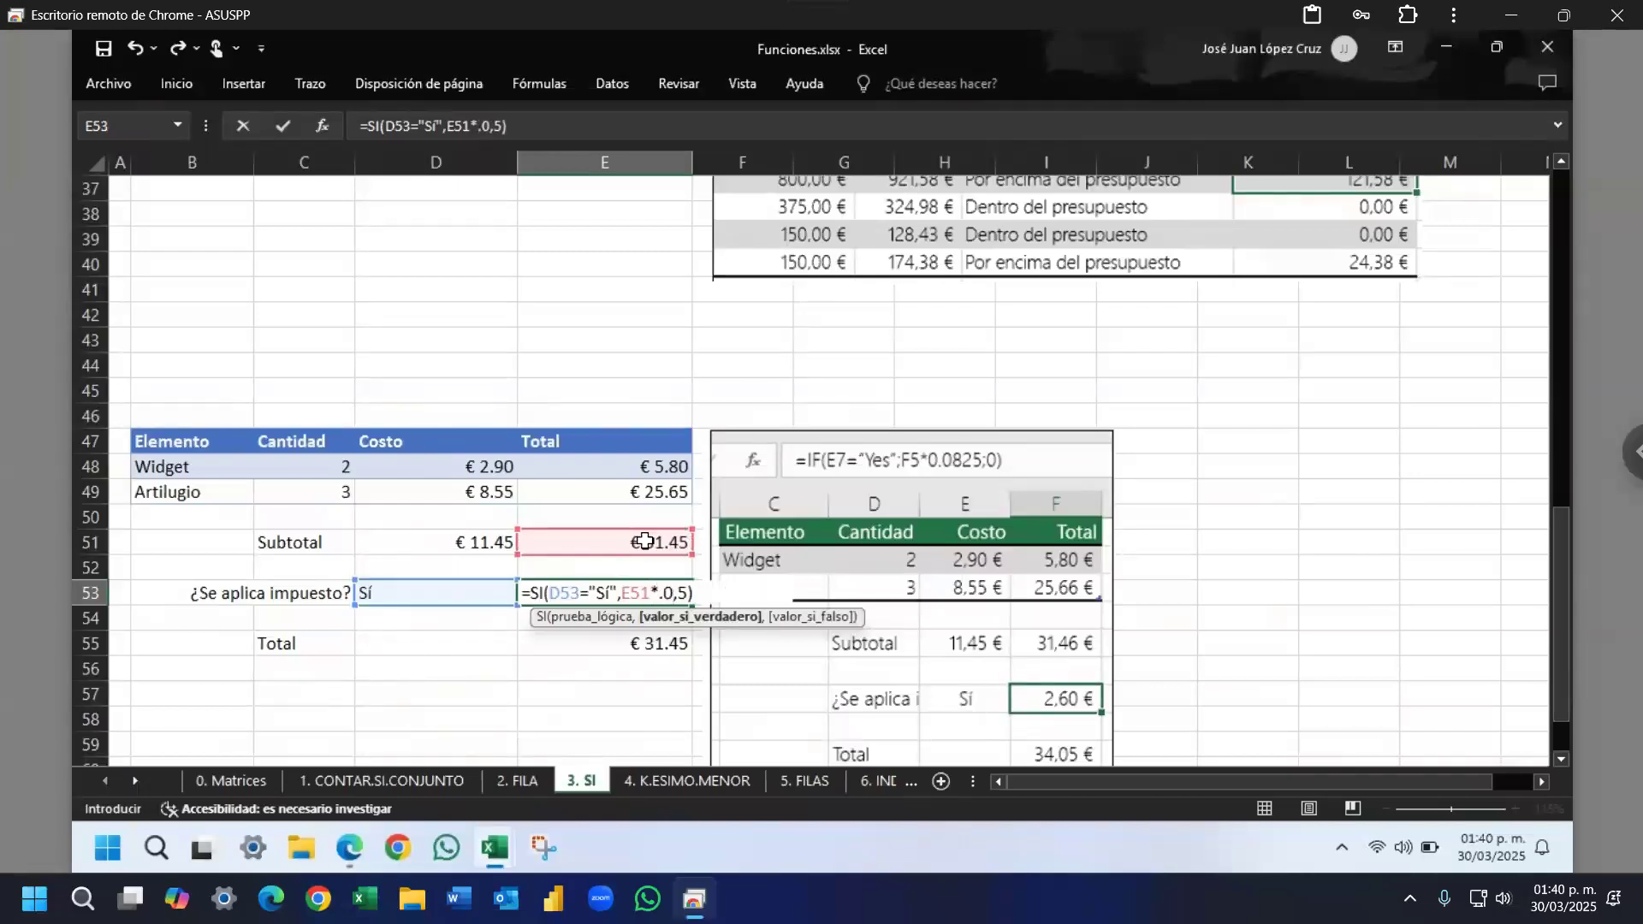
pyautogui.write('825')
pyautogui.press('Tab')
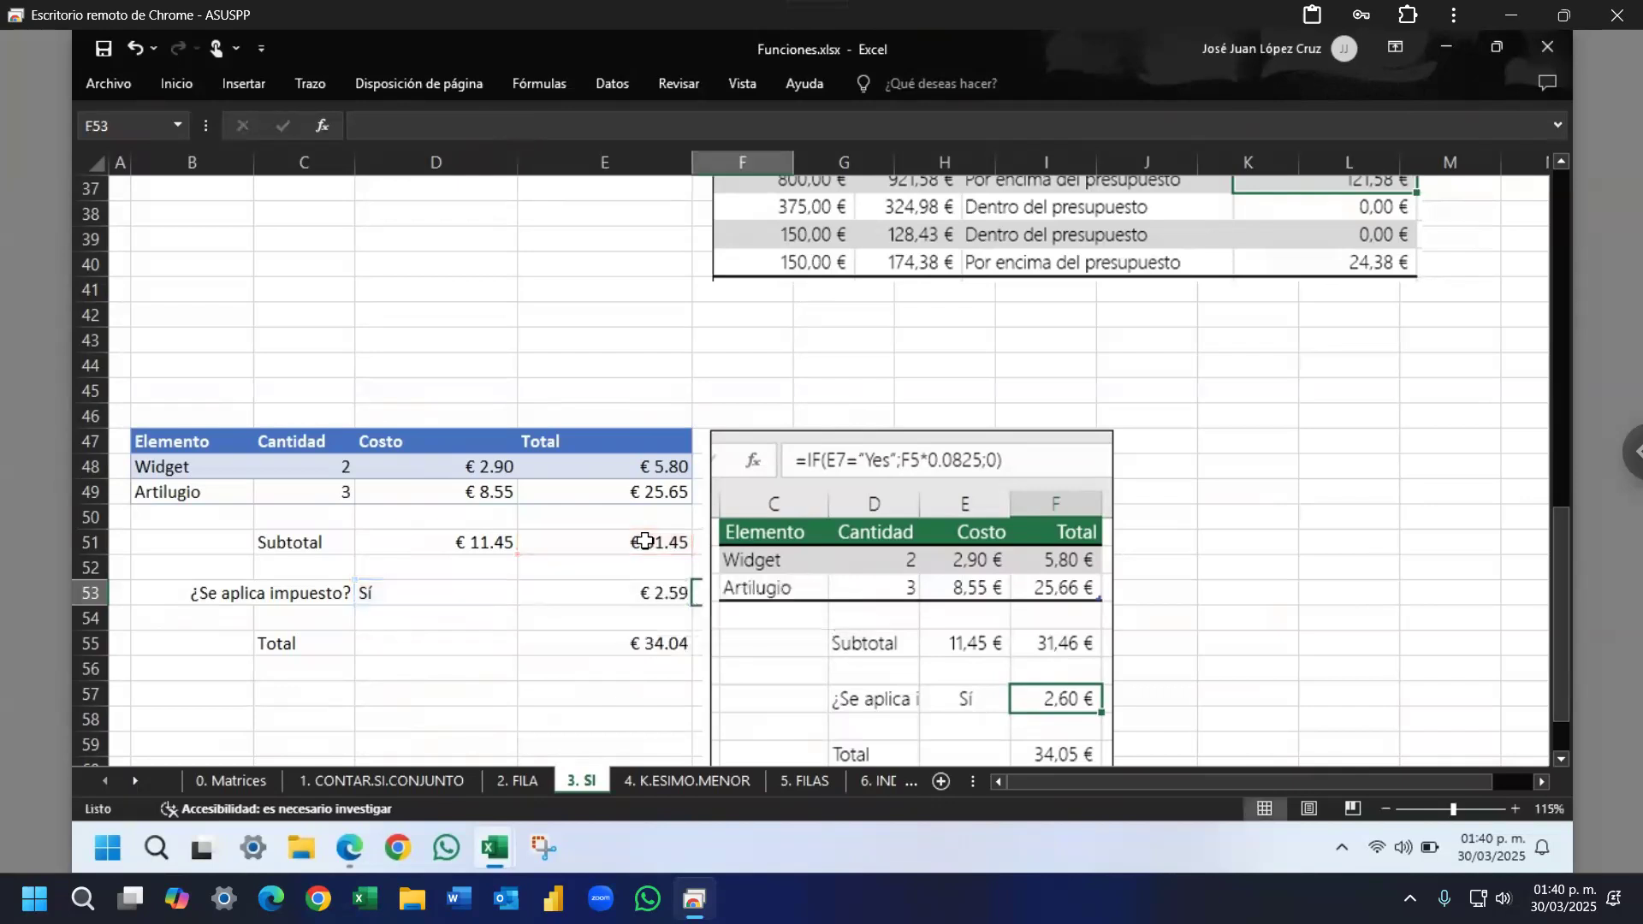
# Step: Empty the false value argument of the E53 formula so it reads =SI(D53="Sí",E51*0.0825,)
pyautogui.press('Left')
pyautogui.press('F2')
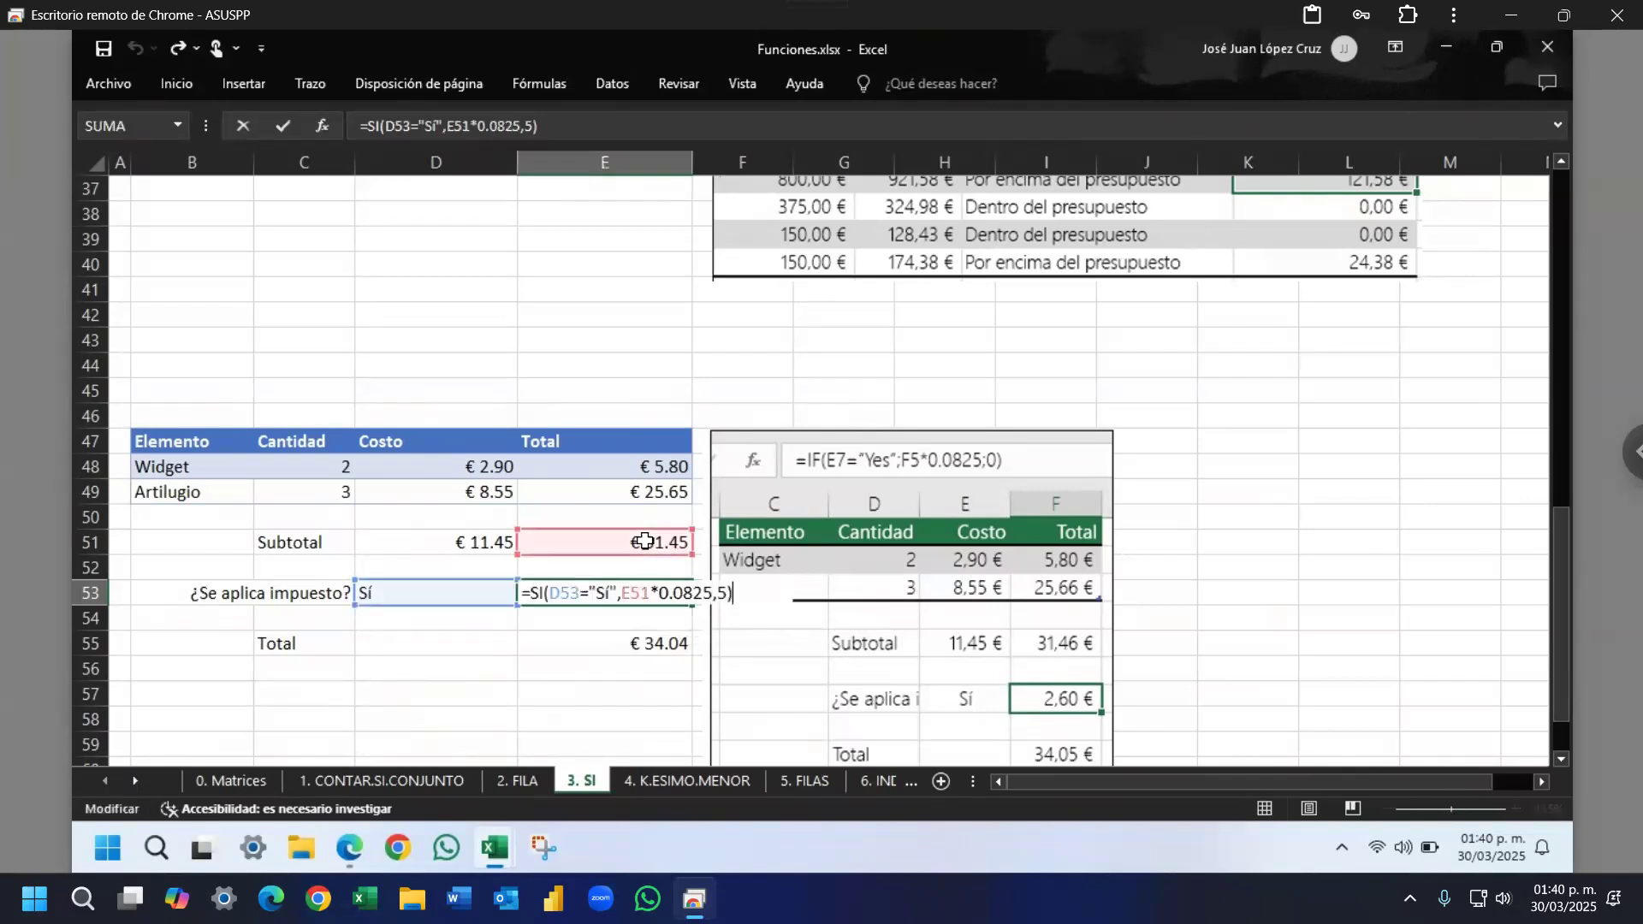
pyautogui.press('Left')
pyautogui.press('BackSpace')
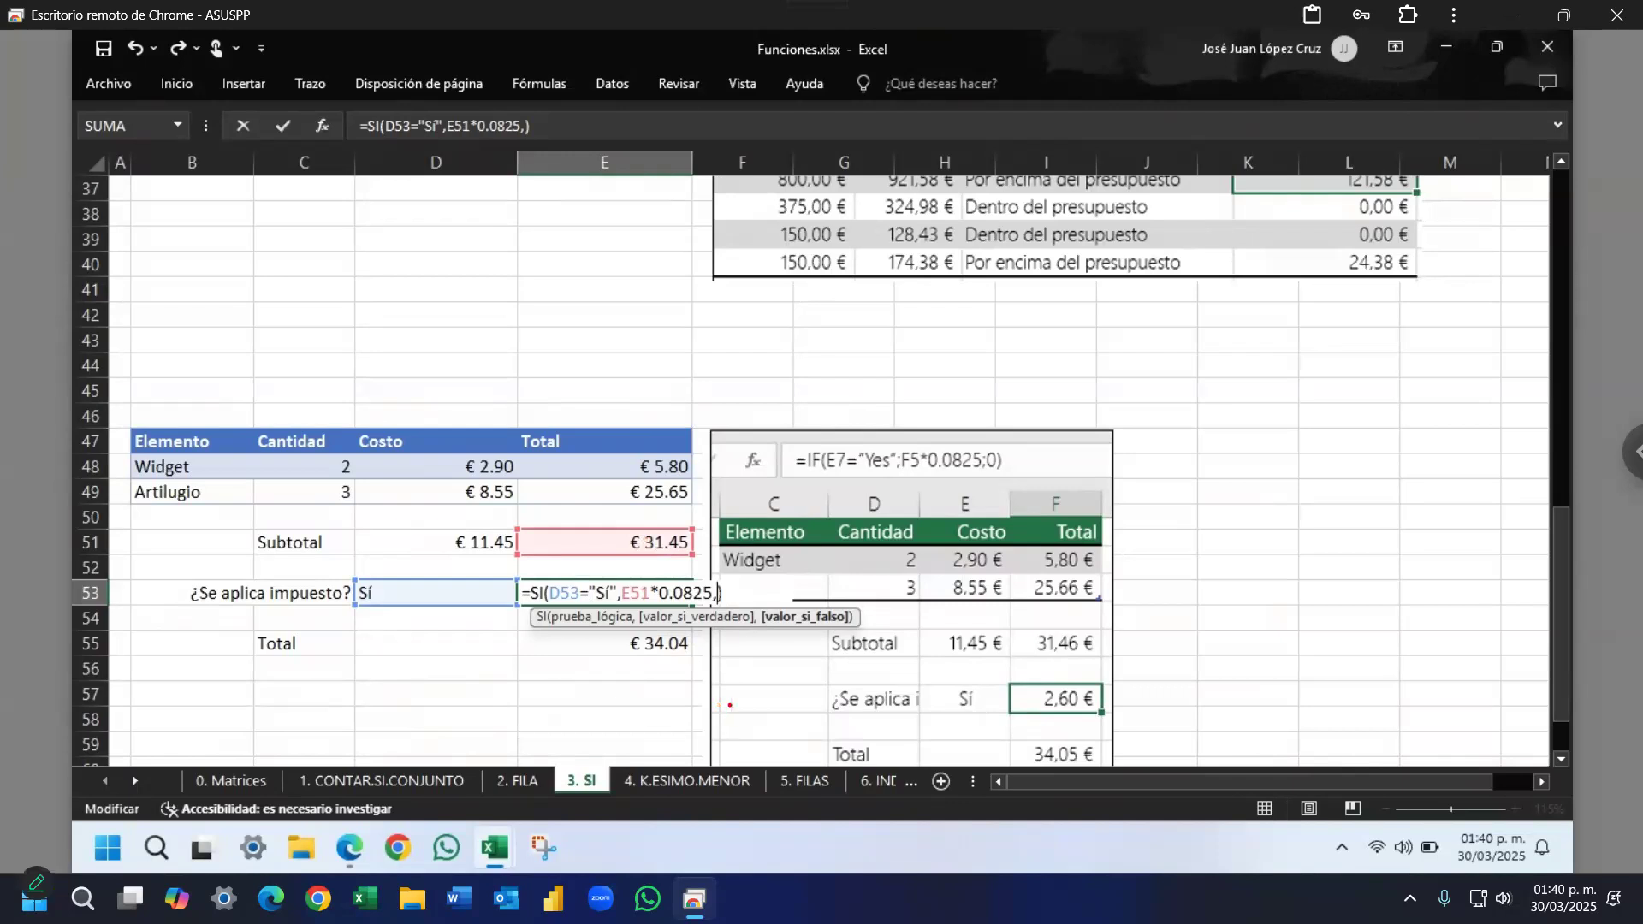
pyautogui.moveTo(756, 600)
pyautogui.mouseDown()
pyautogui.moveTo(757, 634)
pyautogui.moveTo(847, 633)
pyautogui.moveTo(858, 599)
pyautogui.mouseUp()
pyautogui.press('Escape')
pyautogui.press('Return')
pyautogui.press('Up')
# Step: Set the ¿Se aplica impuesto? answer in D53 to No
pyautogui.click(469, 599)
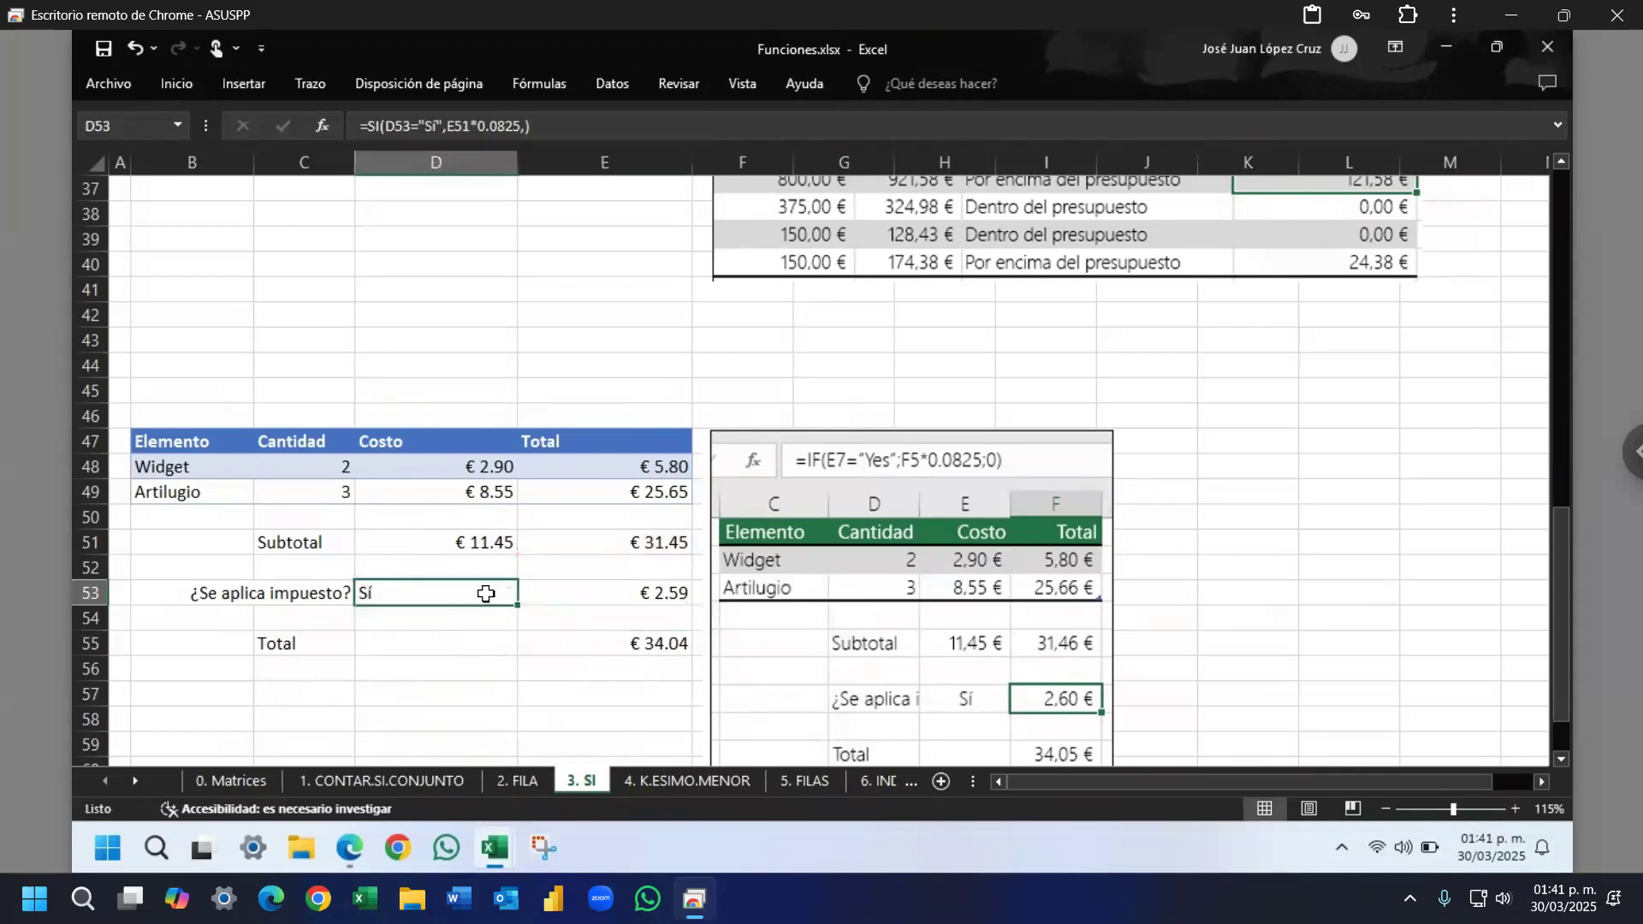
pyautogui.click(528, 595)
pyautogui.click(344, 630)
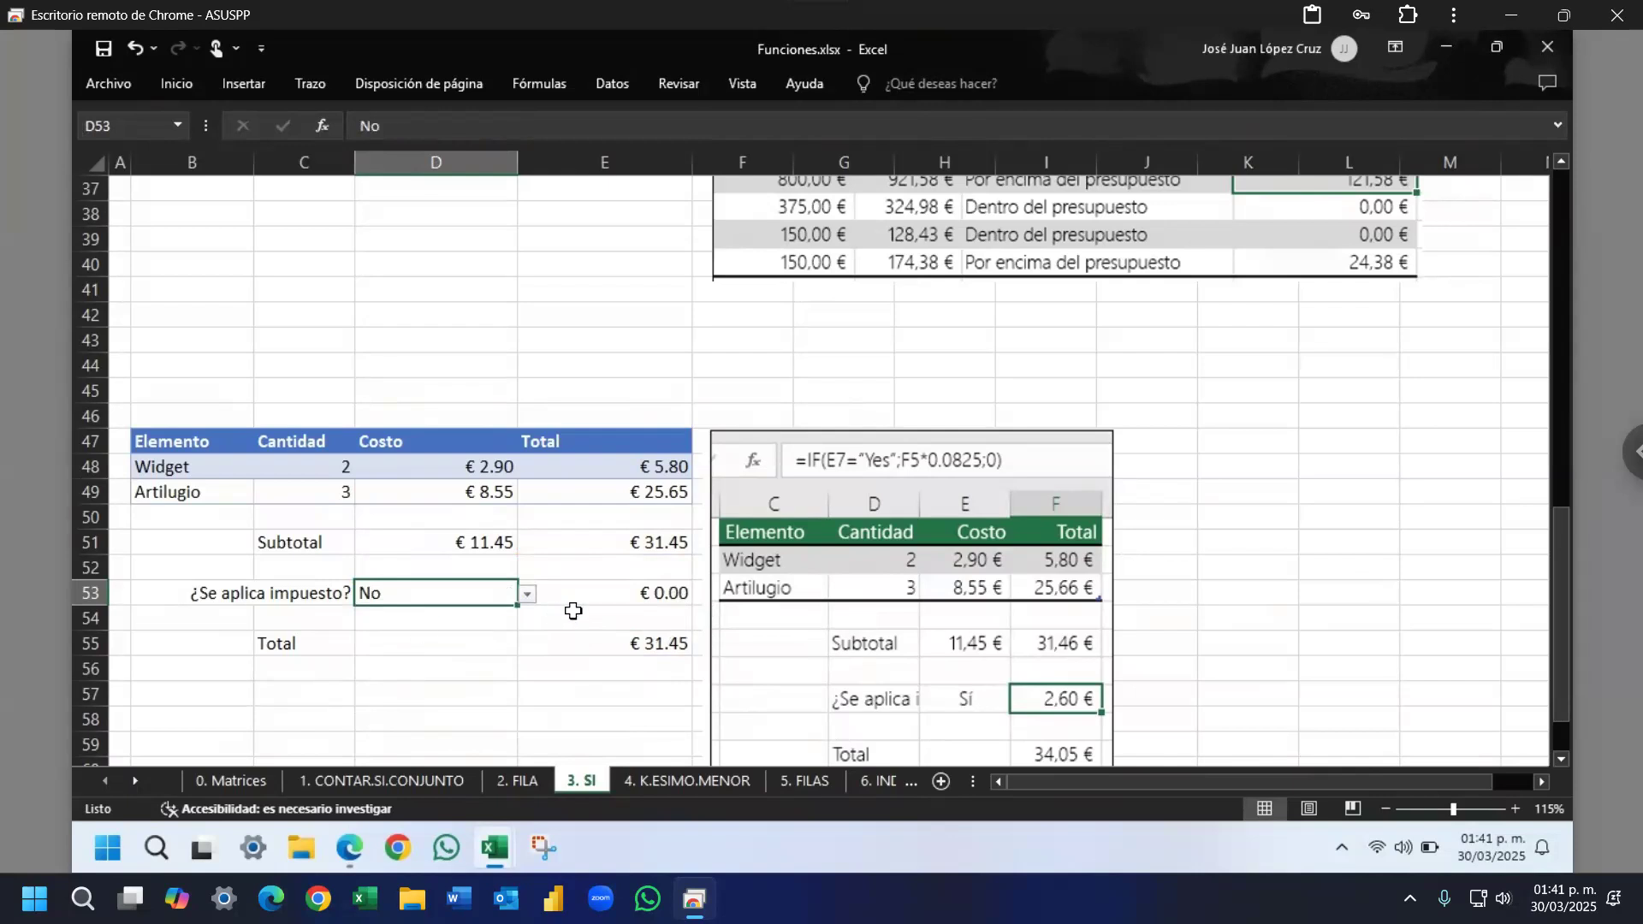
# Step: Examine the true value and the empty false value arguments of the E53 formula with No as the tax answer
pyautogui.doubleClick(592, 588)
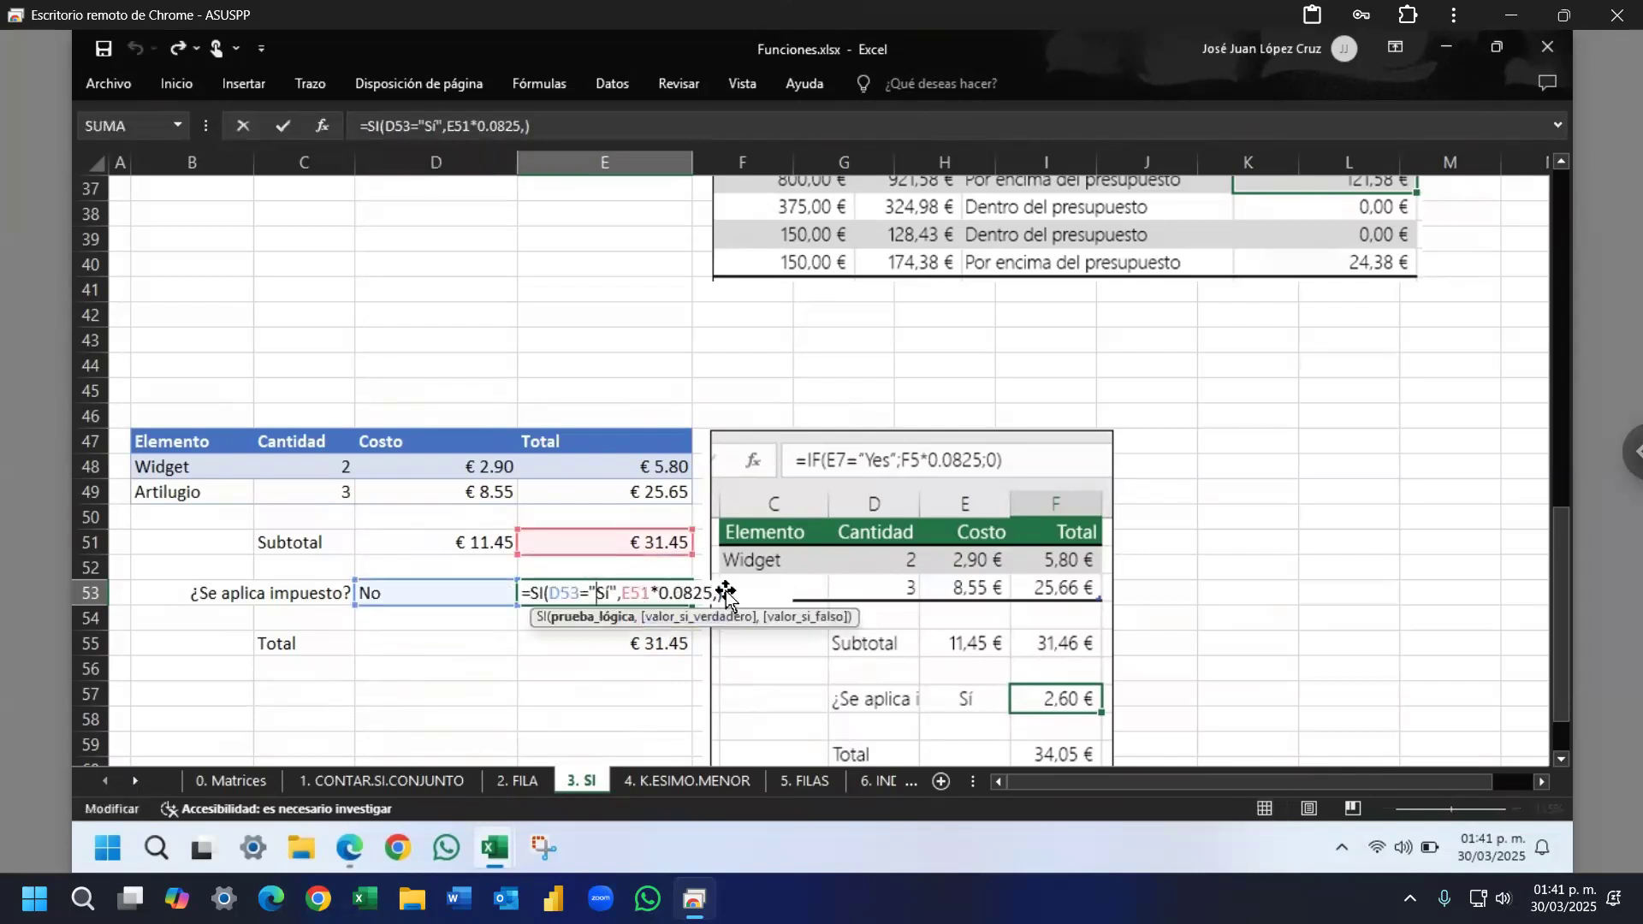
pyautogui.click(699, 592)
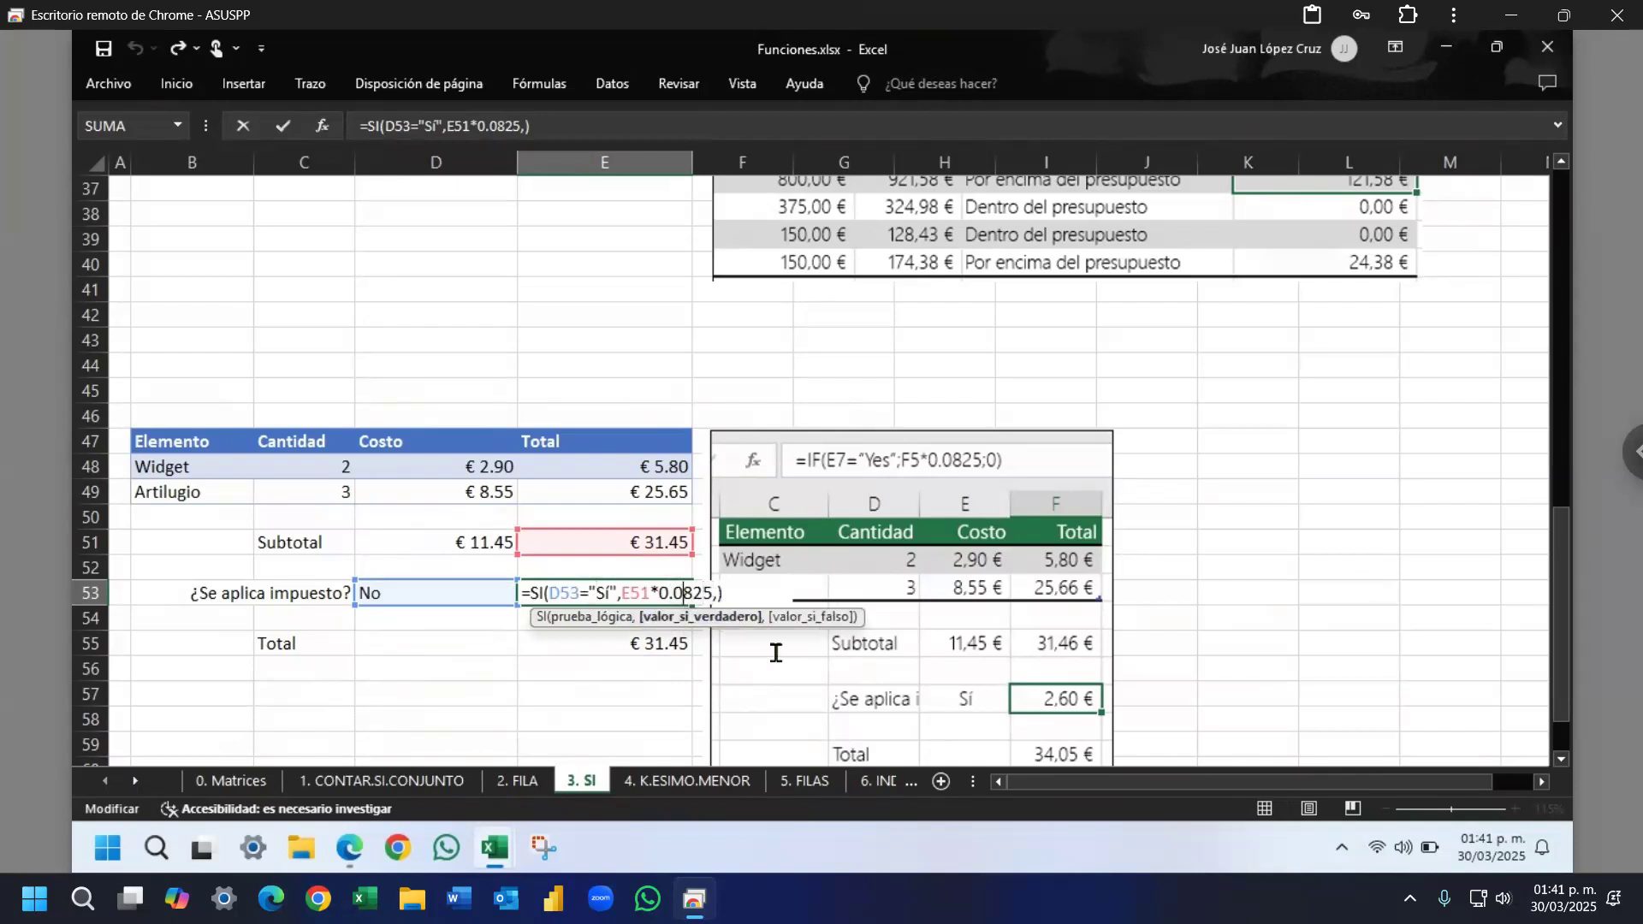
pyautogui.press('Right')
pyautogui.press('Right')
pyautogui.press('Right')
pyautogui.press('Right')
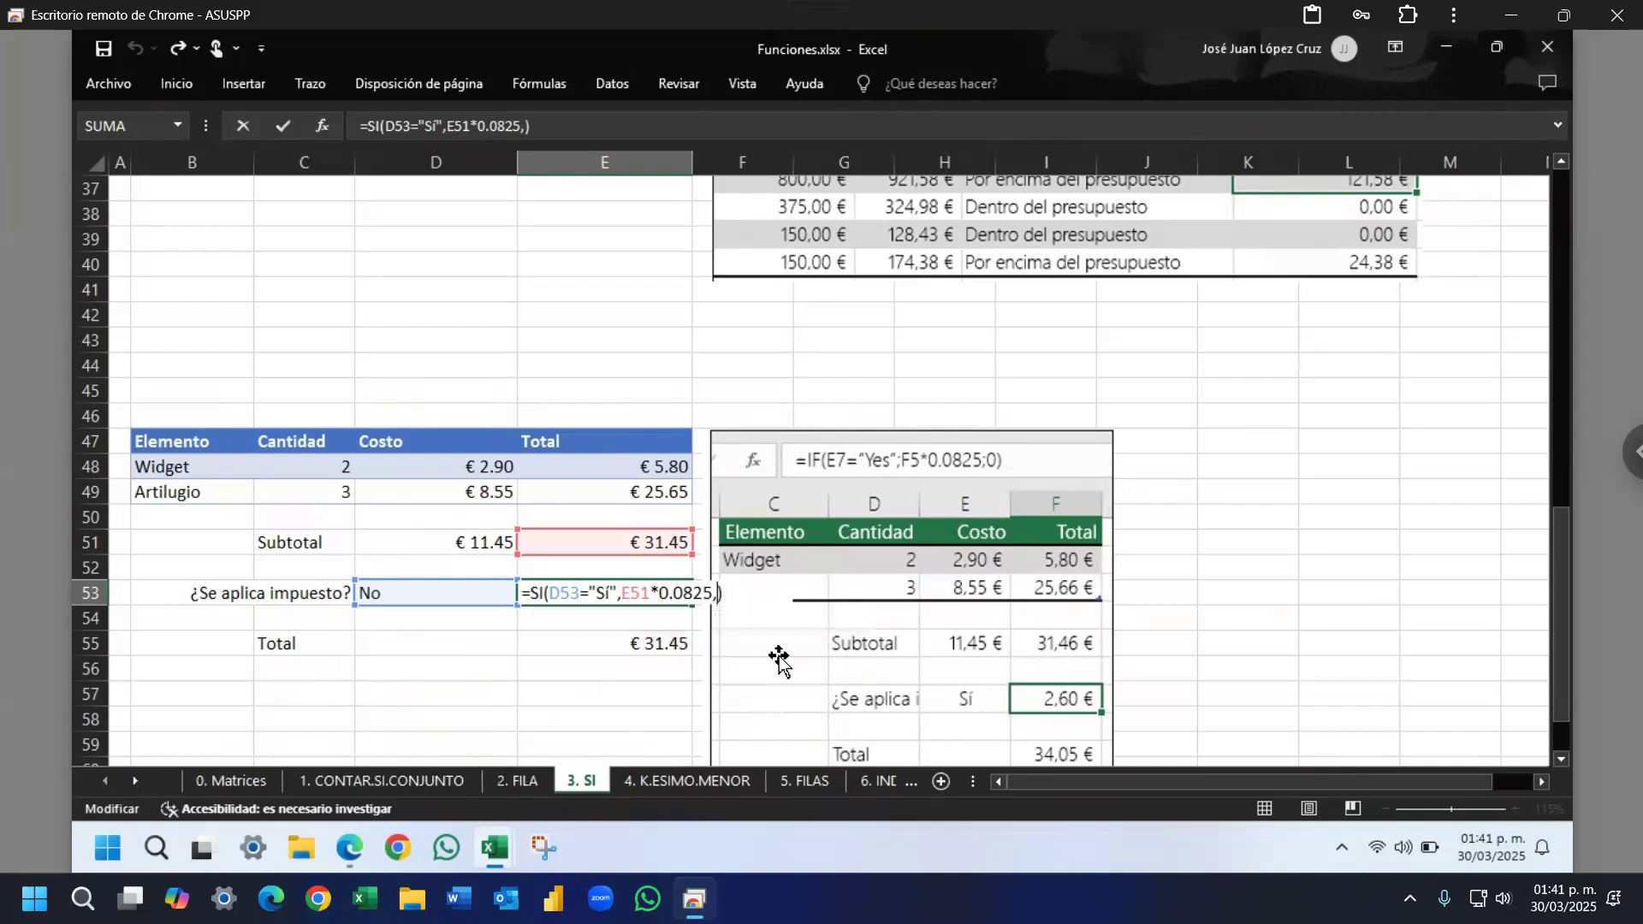
pyautogui.press('Return')
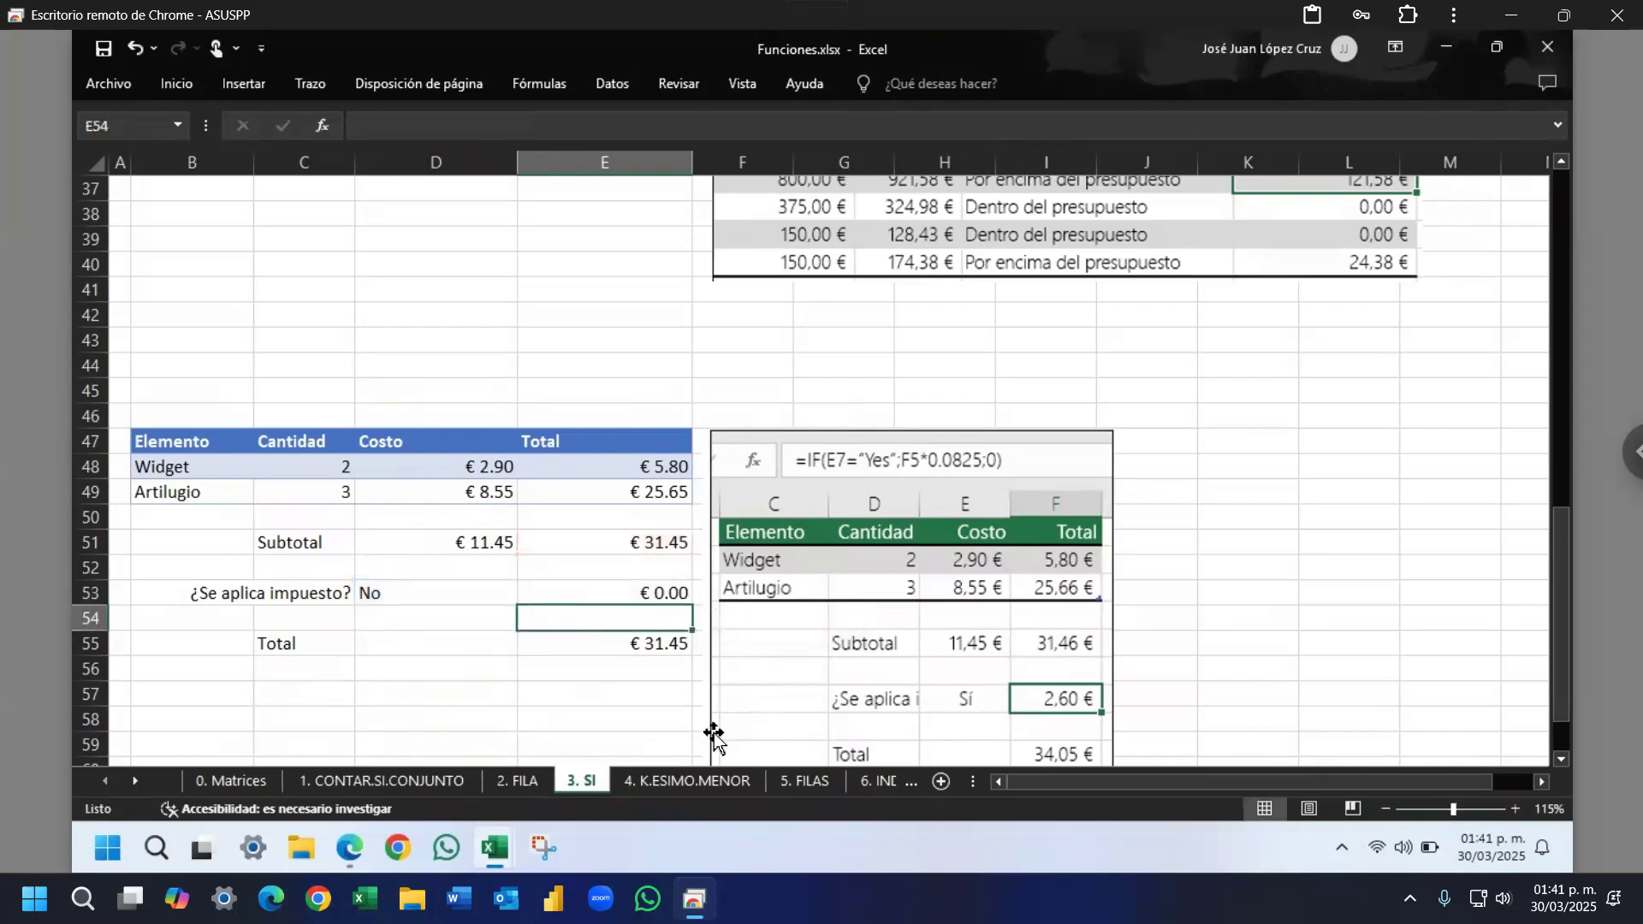
# Step: Switch to Edge, reread the Problemas comunes table on the SI page, and return to Funciones.xlsx
pyautogui.click(349, 849)
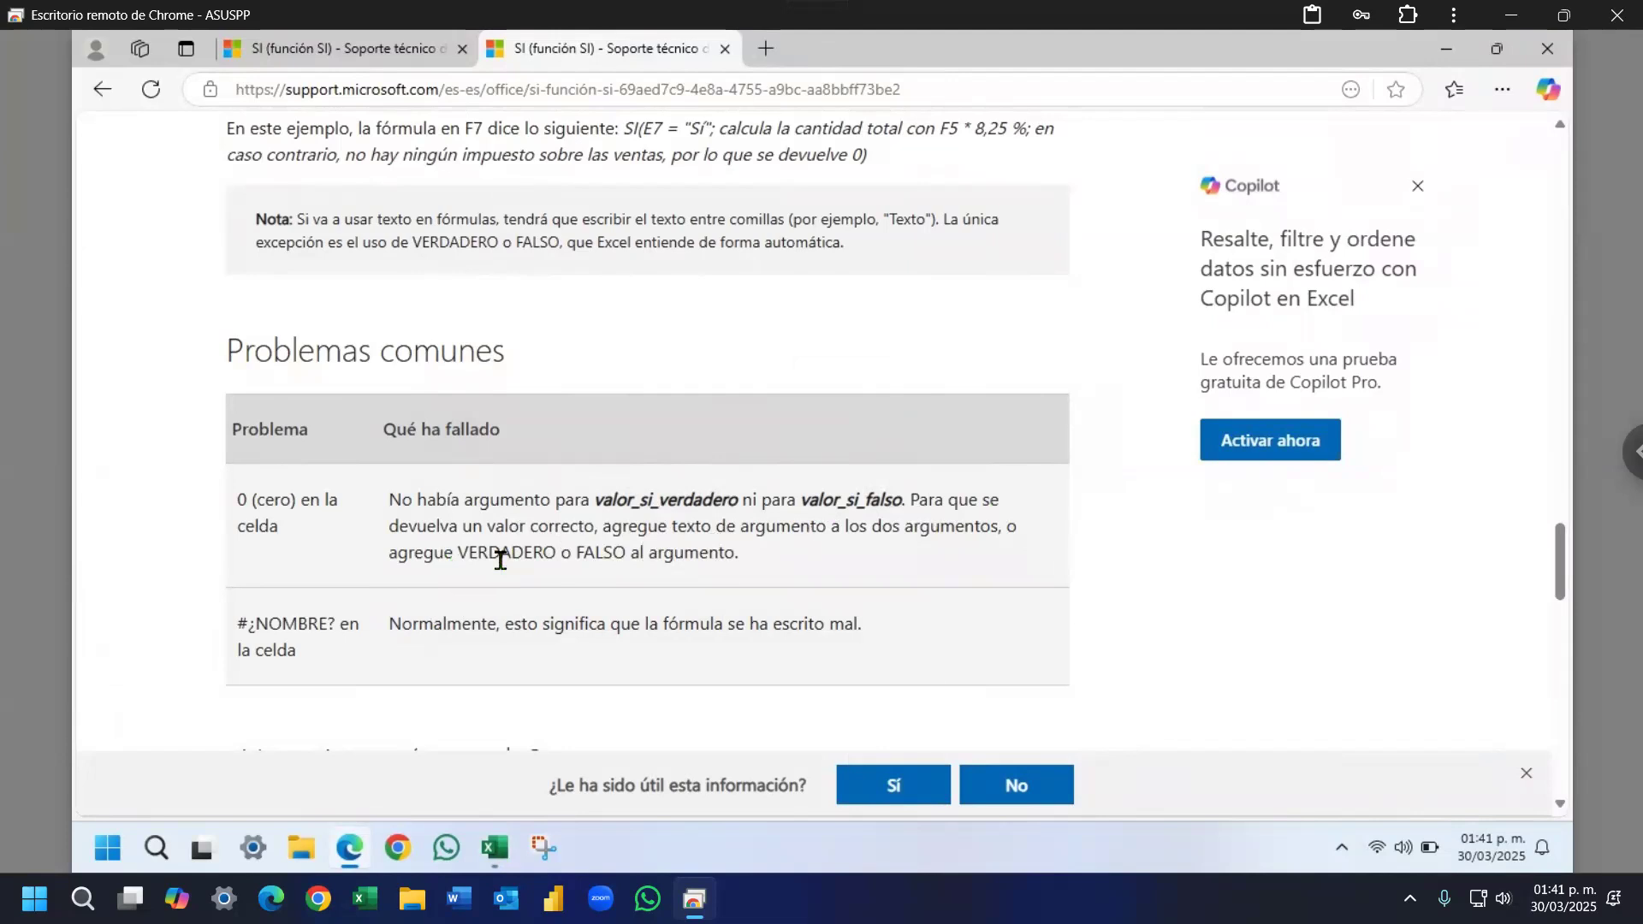
pyautogui.click(495, 847)
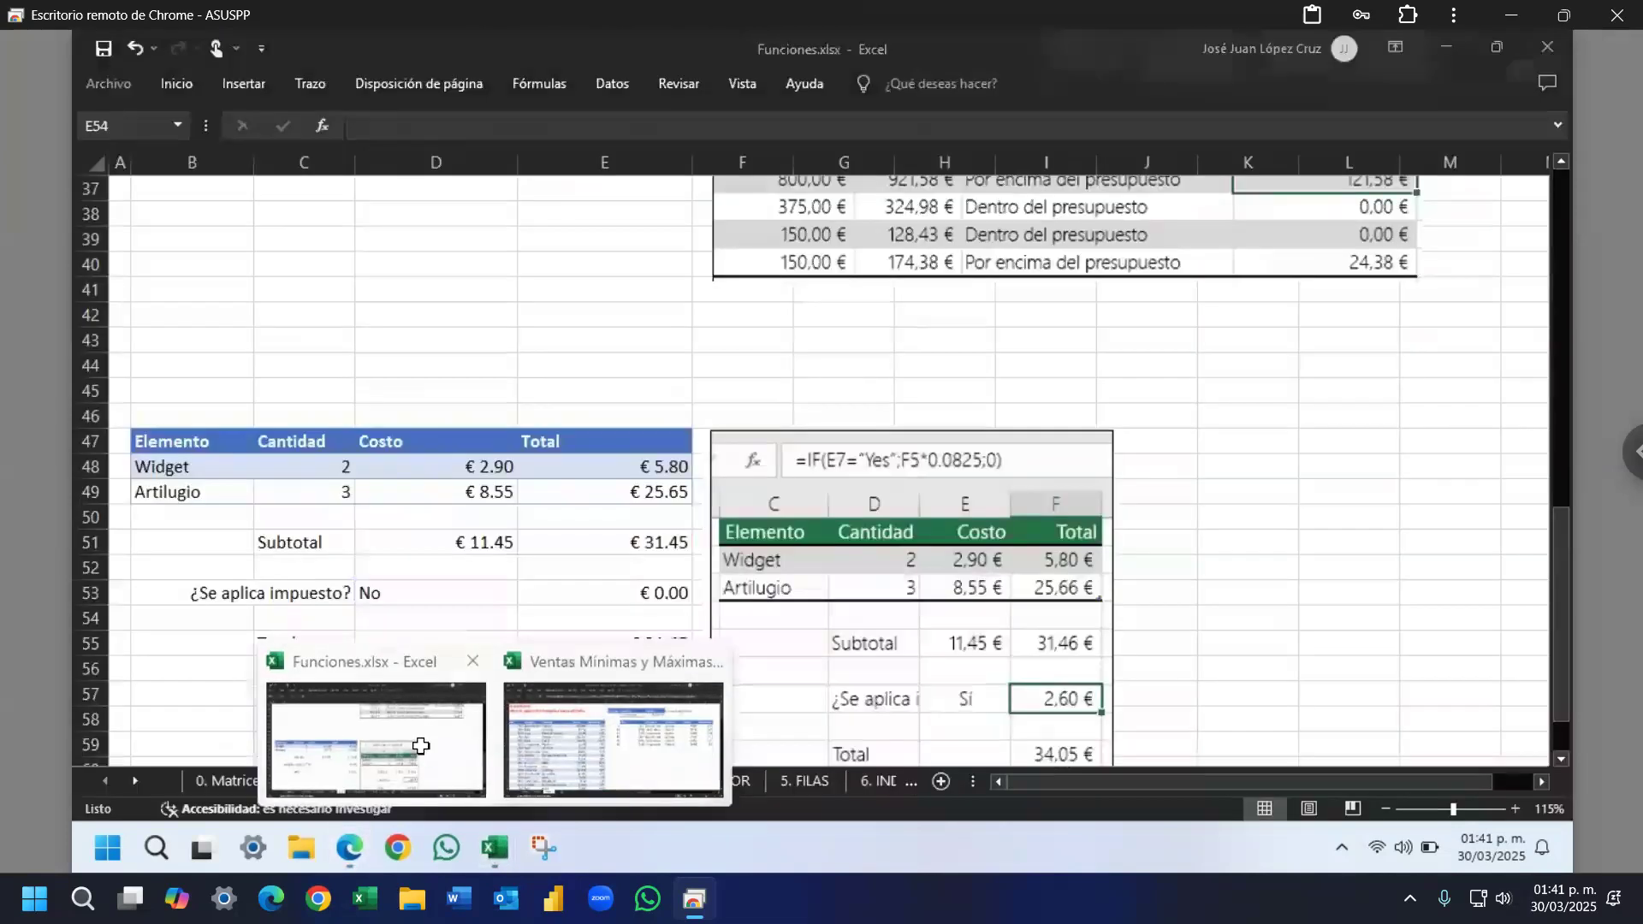
pyautogui.click(420, 754)
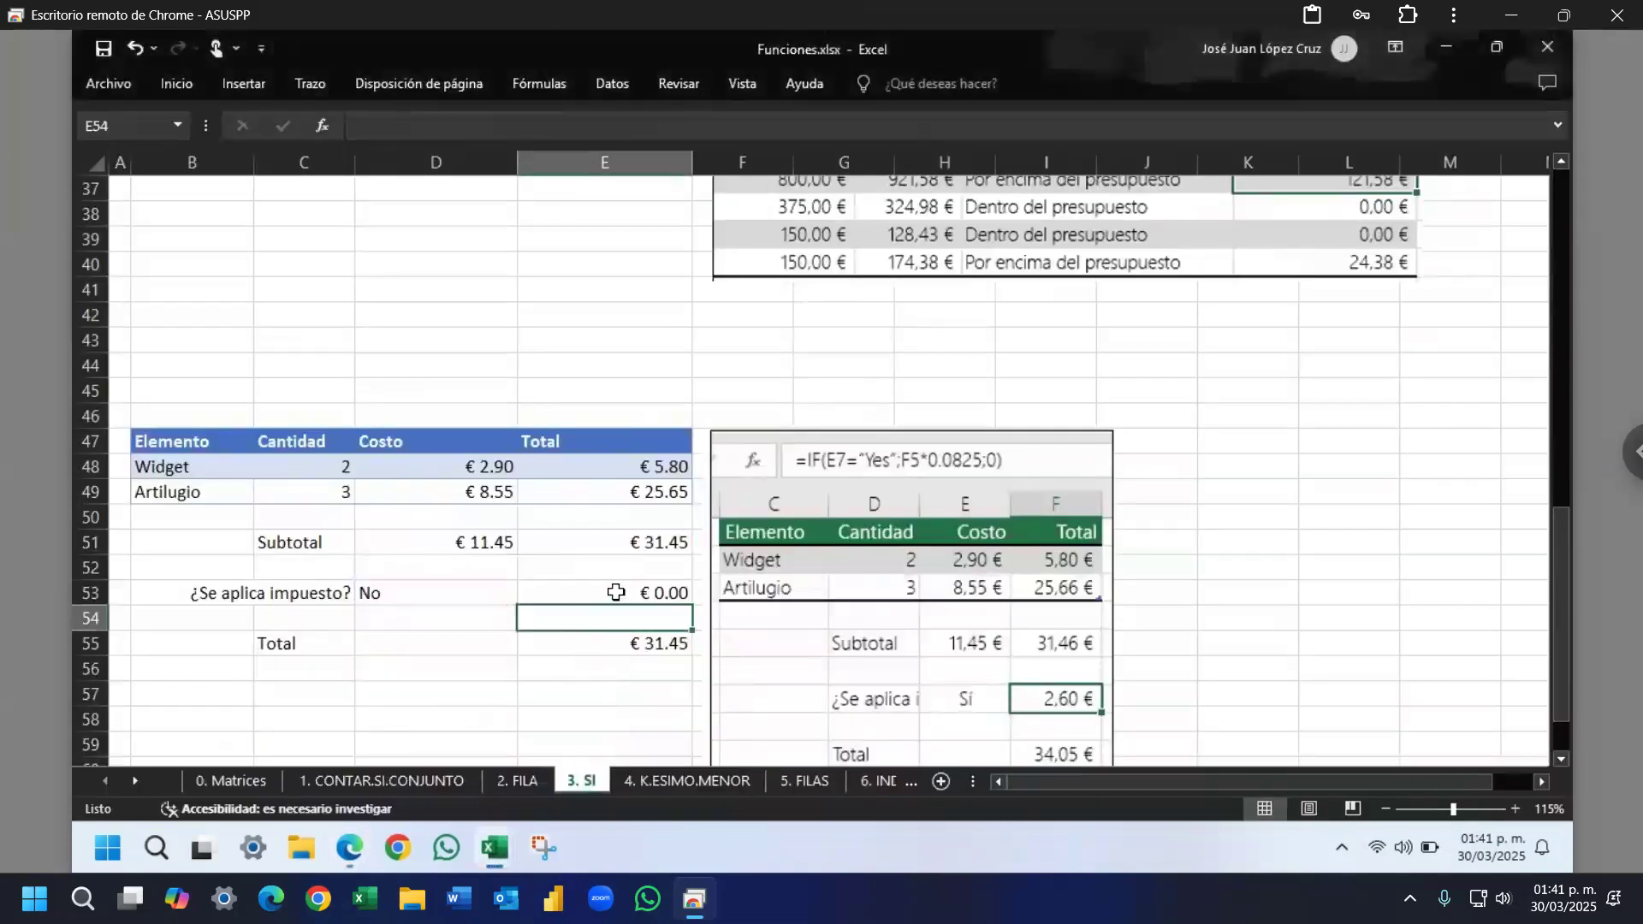
# Step: Move the tax example picture sideways away from the E53 formula so that it starts in column G
pyautogui.doubleClick(619, 592)
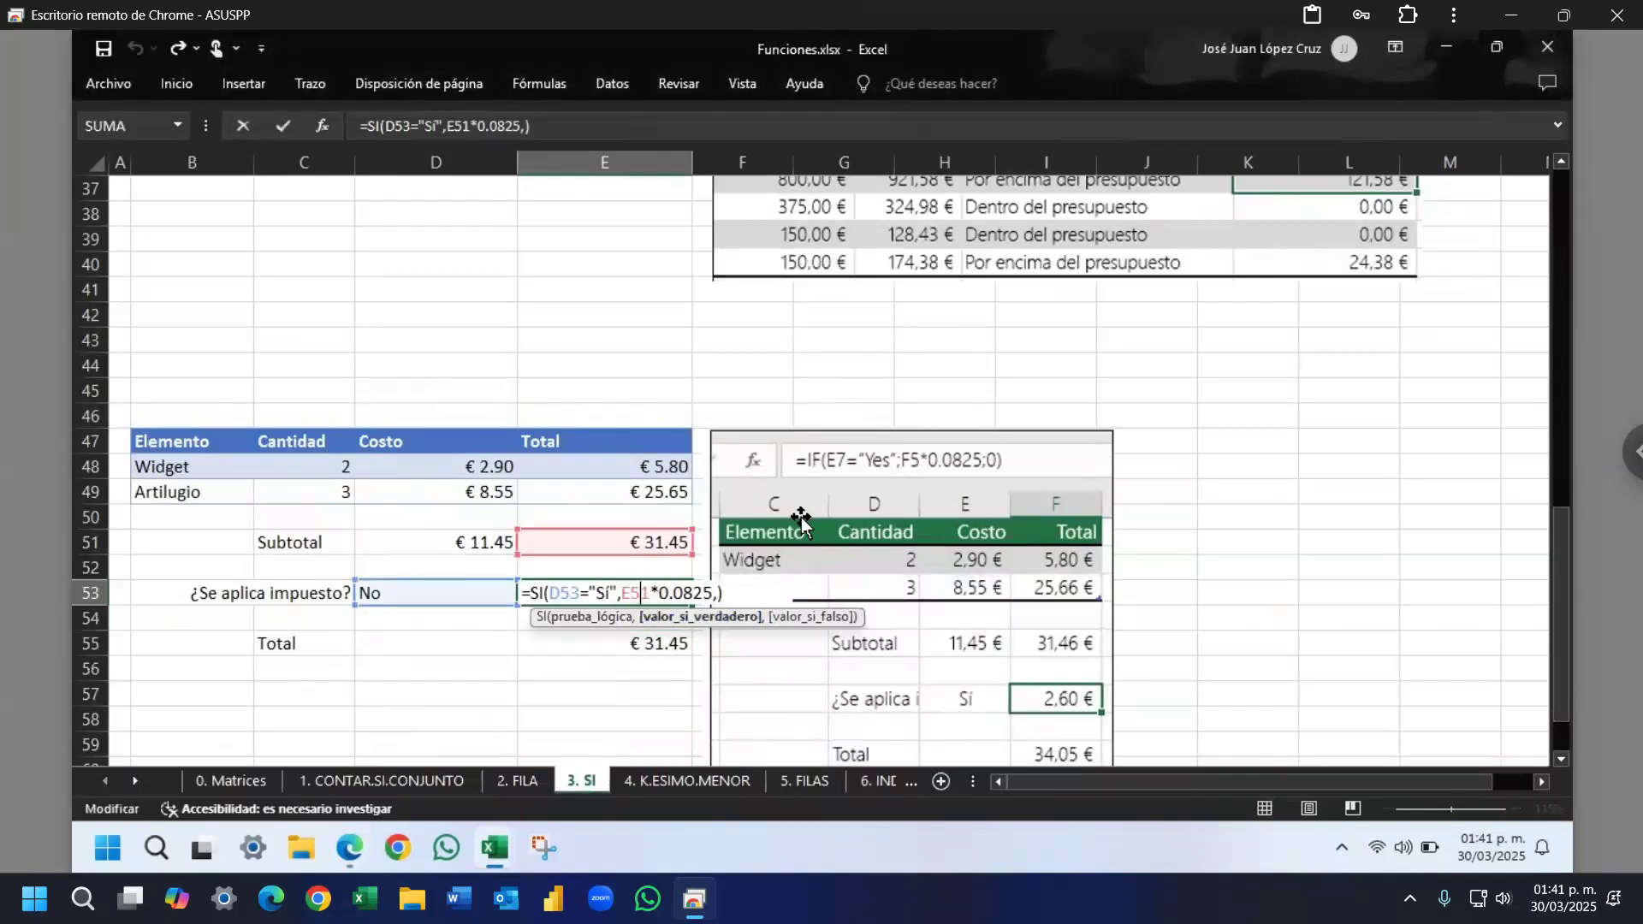
pyautogui.press('Escape')
pyautogui.moveTo(754, 487); pyautogui.dragTo(906, 486)
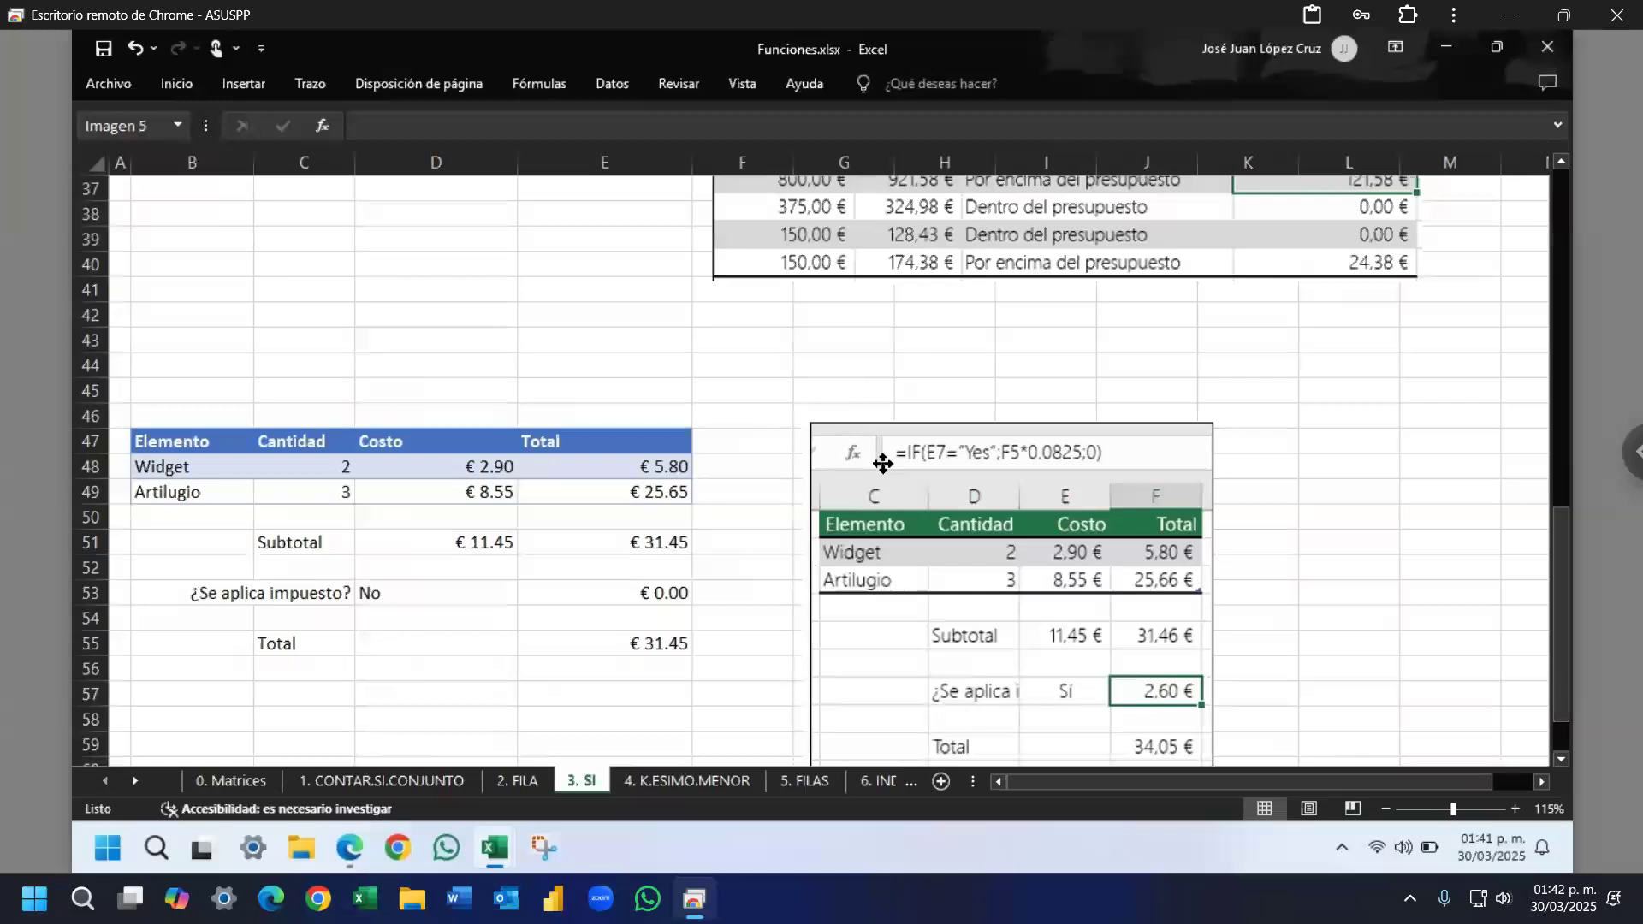
# Step: Remove the false value argument and its comma from the E53 formula so it reads =SI(D53="Sí",E51*0.0825)
pyautogui.doubleClick(646, 595)
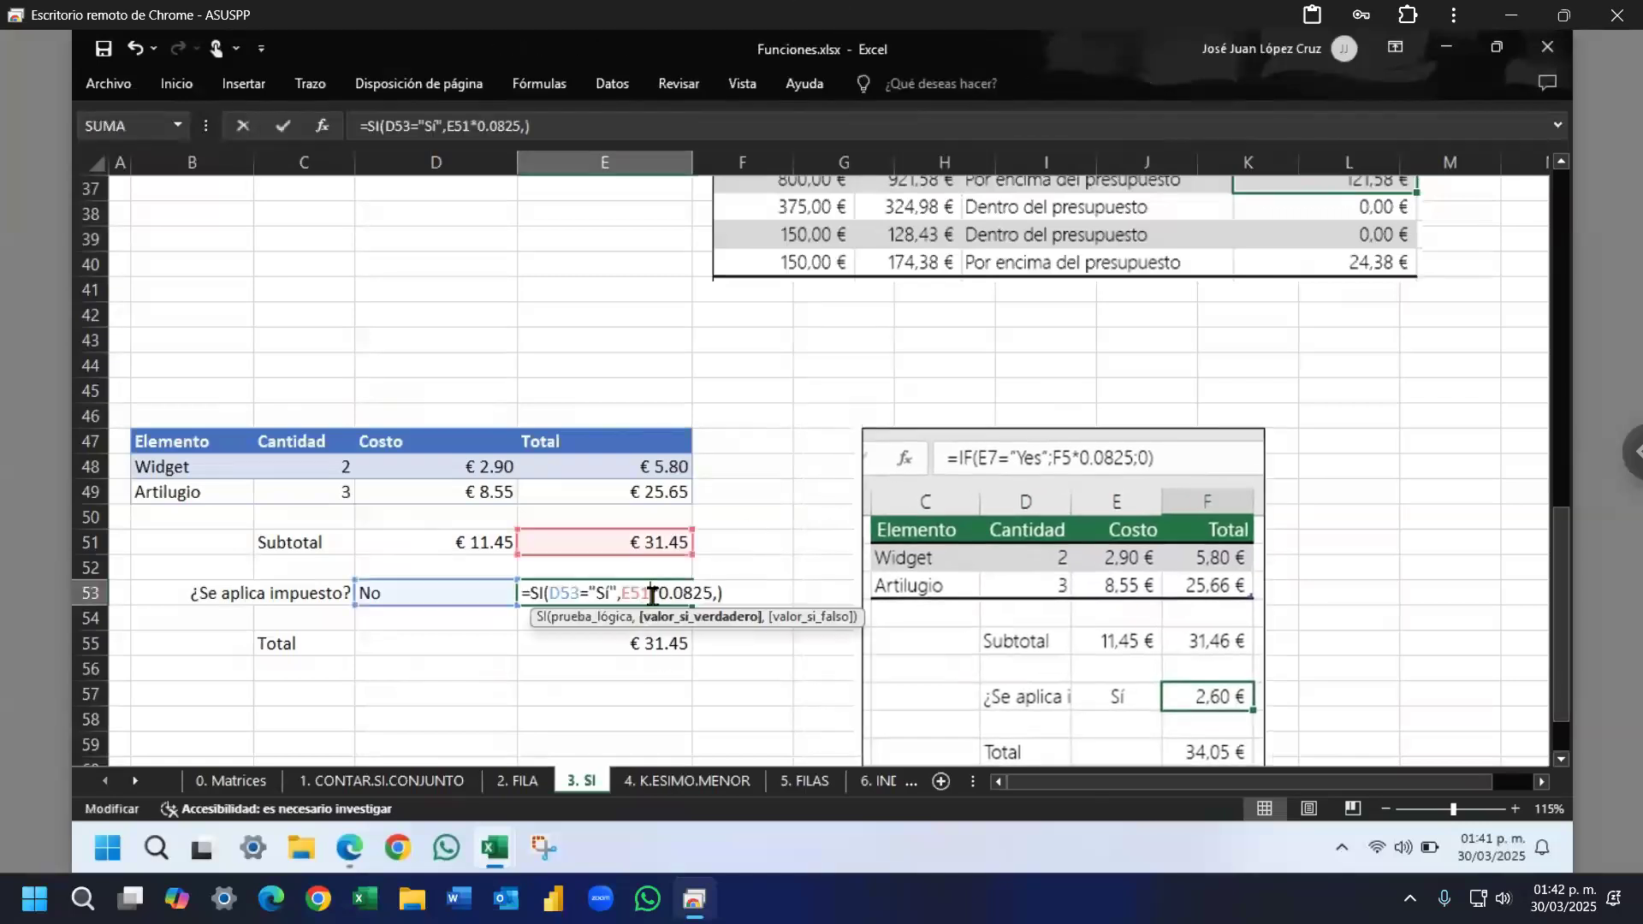
pyautogui.press('End')
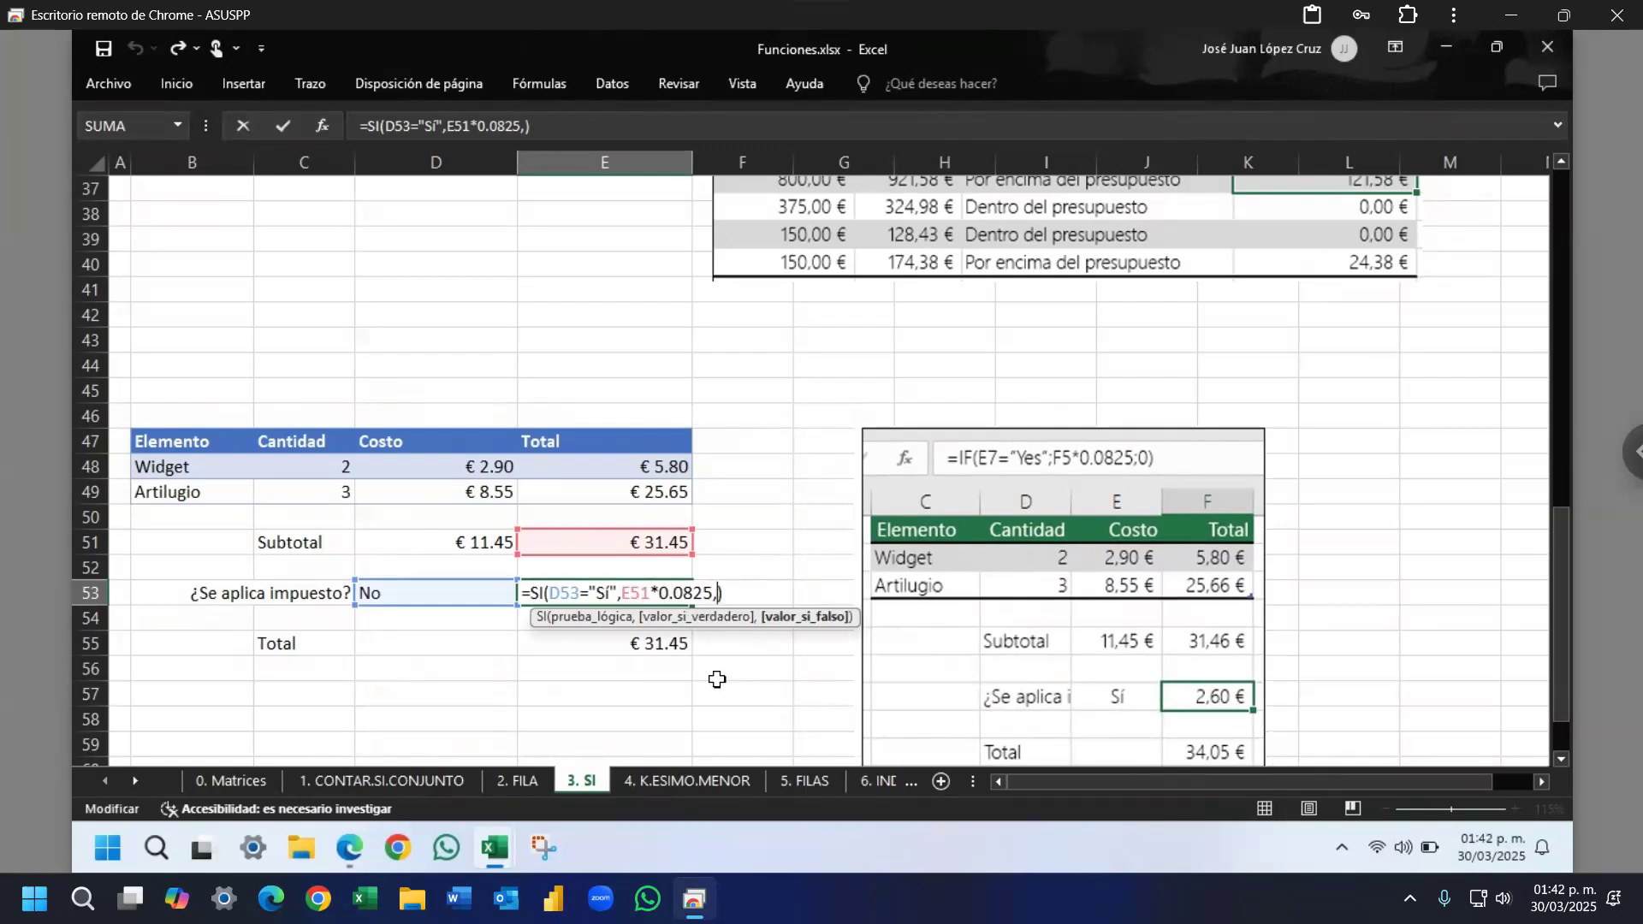
pyautogui.hotkey('ctrl', '2')
pyautogui.moveTo(756, 596)
pyautogui.mouseDown()
pyautogui.moveTo(842, 644)
pyautogui.moveTo(861, 607)
pyautogui.mouseUp()
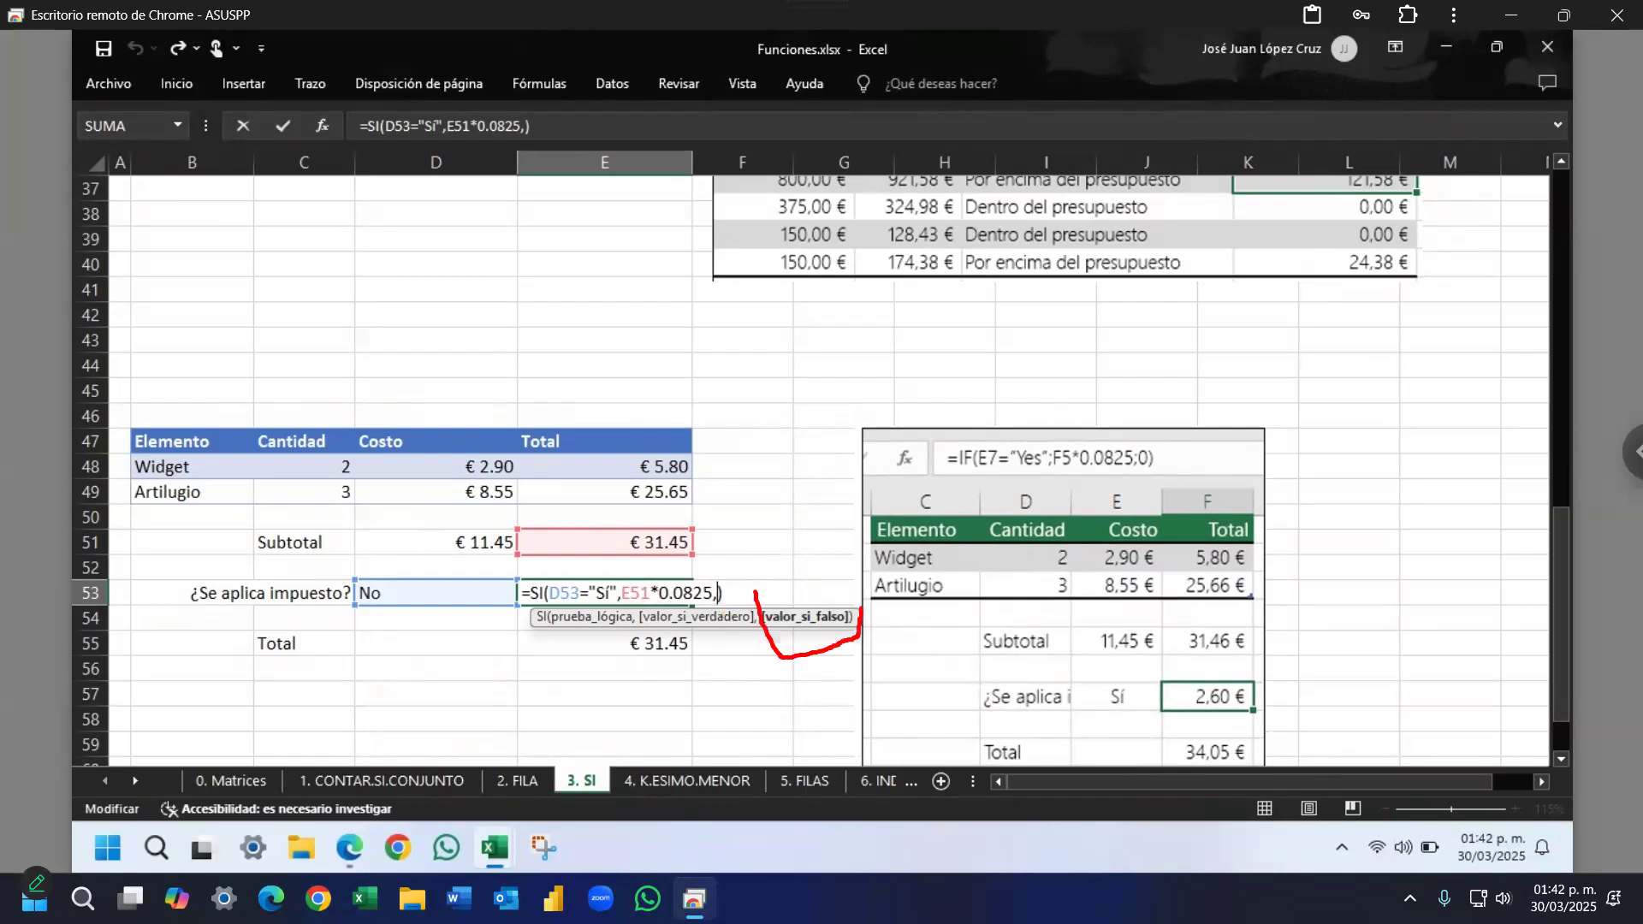
pyautogui.press('e')
pyautogui.moveTo(754, 595)
pyautogui.mouseDown()
pyautogui.moveTo(821, 635)
pyautogui.moveTo(864, 634)
pyautogui.mouseUp()
pyautogui.press('Escape')
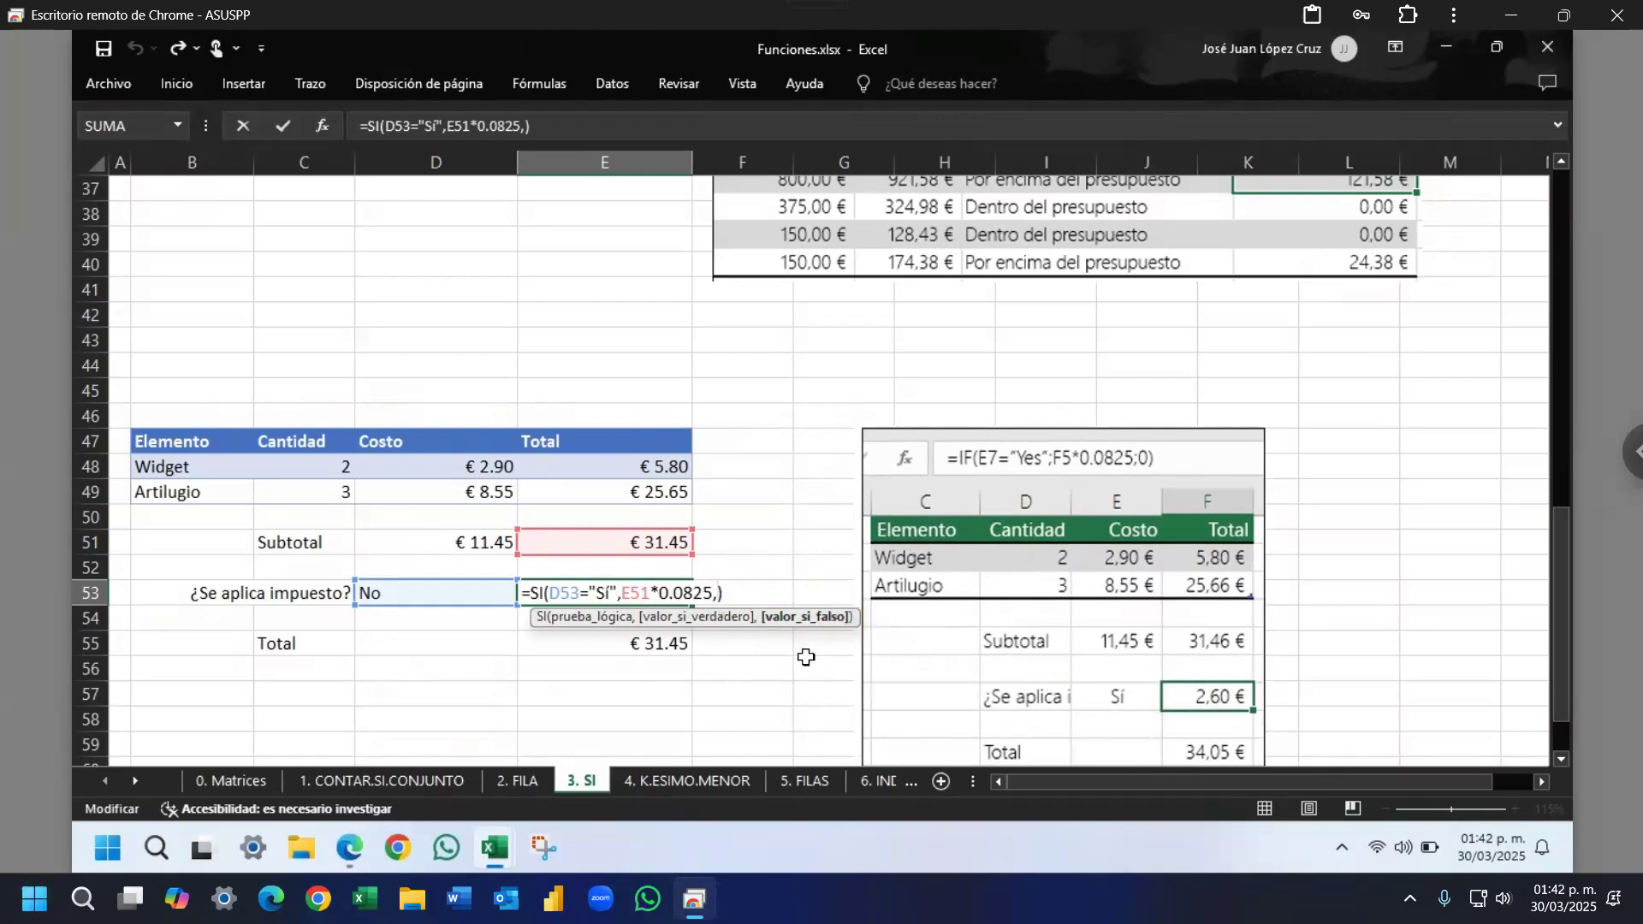
pyautogui.press('BackSpace')
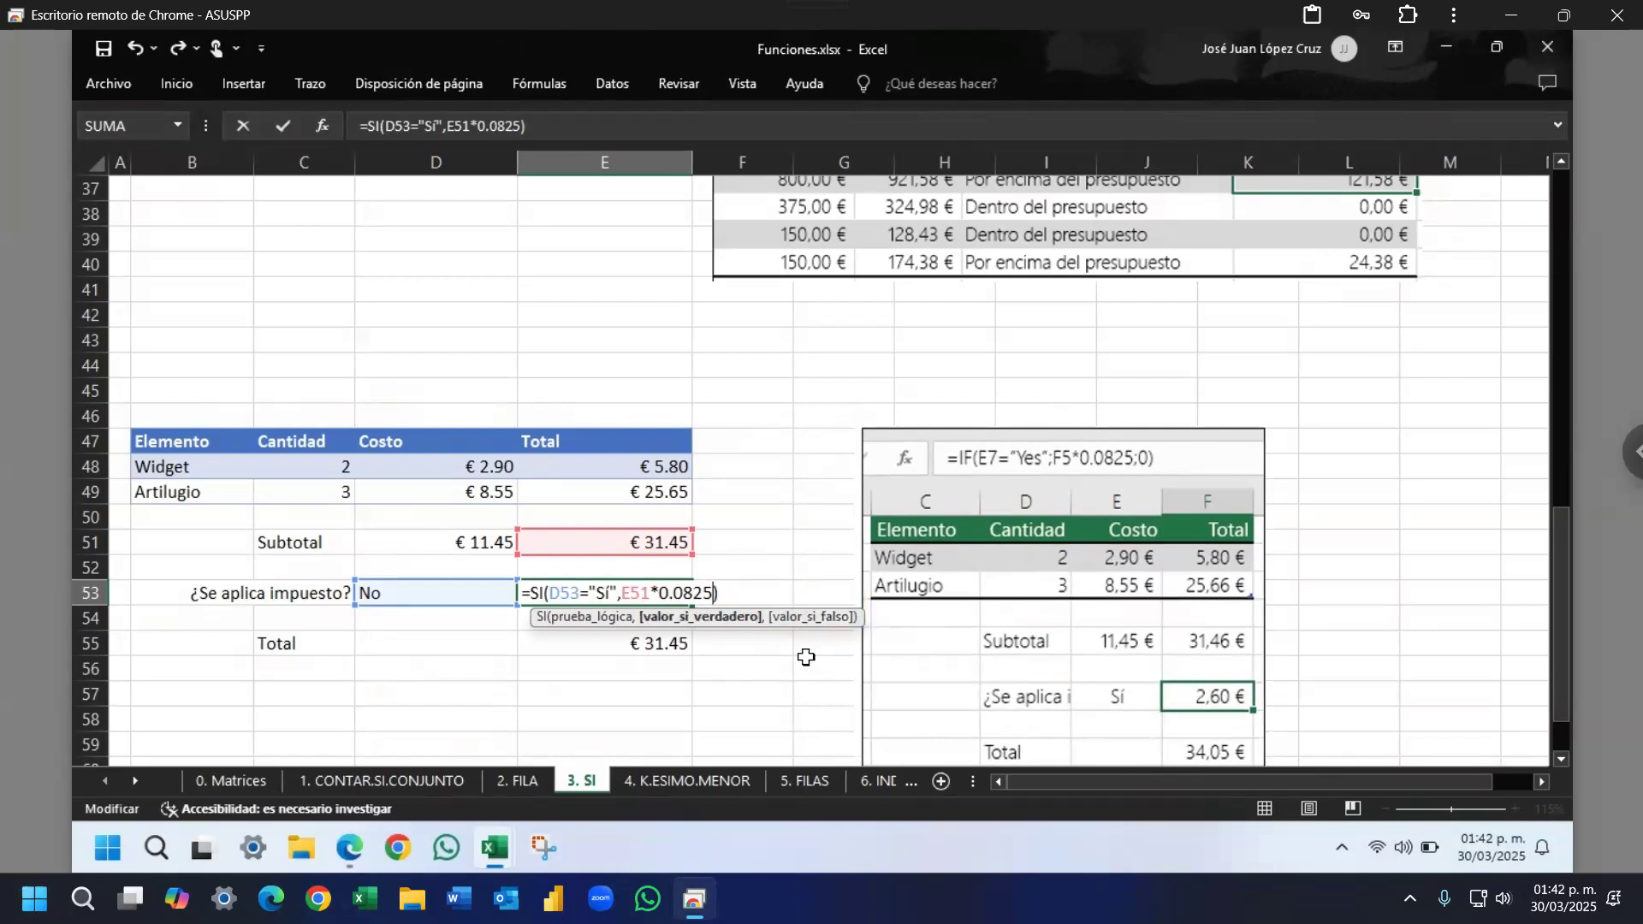
pyautogui.hotkey('ctrl', 'Return')
# Step: Set the ¿Se aplica impuesto? answer in D53 back to Sí
pyautogui.press('Left')
pyautogui.click(526, 597)
pyautogui.click(428, 617)
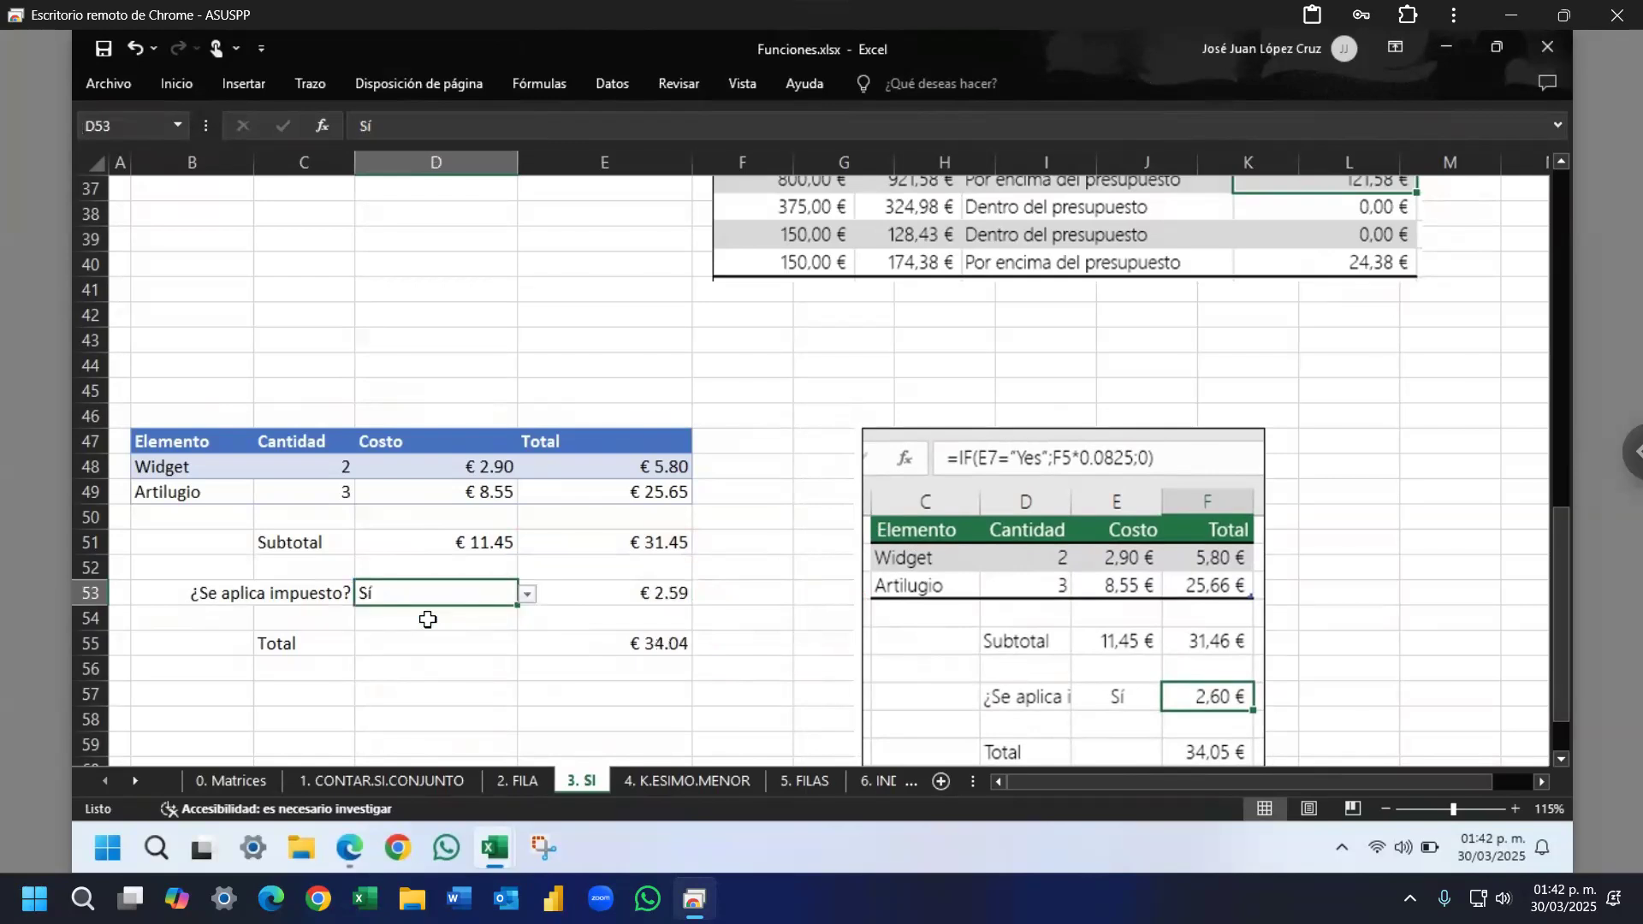
# Step: Edit the E53 formula so that no comma follows the true value, reading =SI(D53="Sí",E51*0.0825)
pyautogui.doubleClick(596, 593)
pyautogui.press('End')
pyautogui.press('Left')
pyautogui.press('BackSpace')
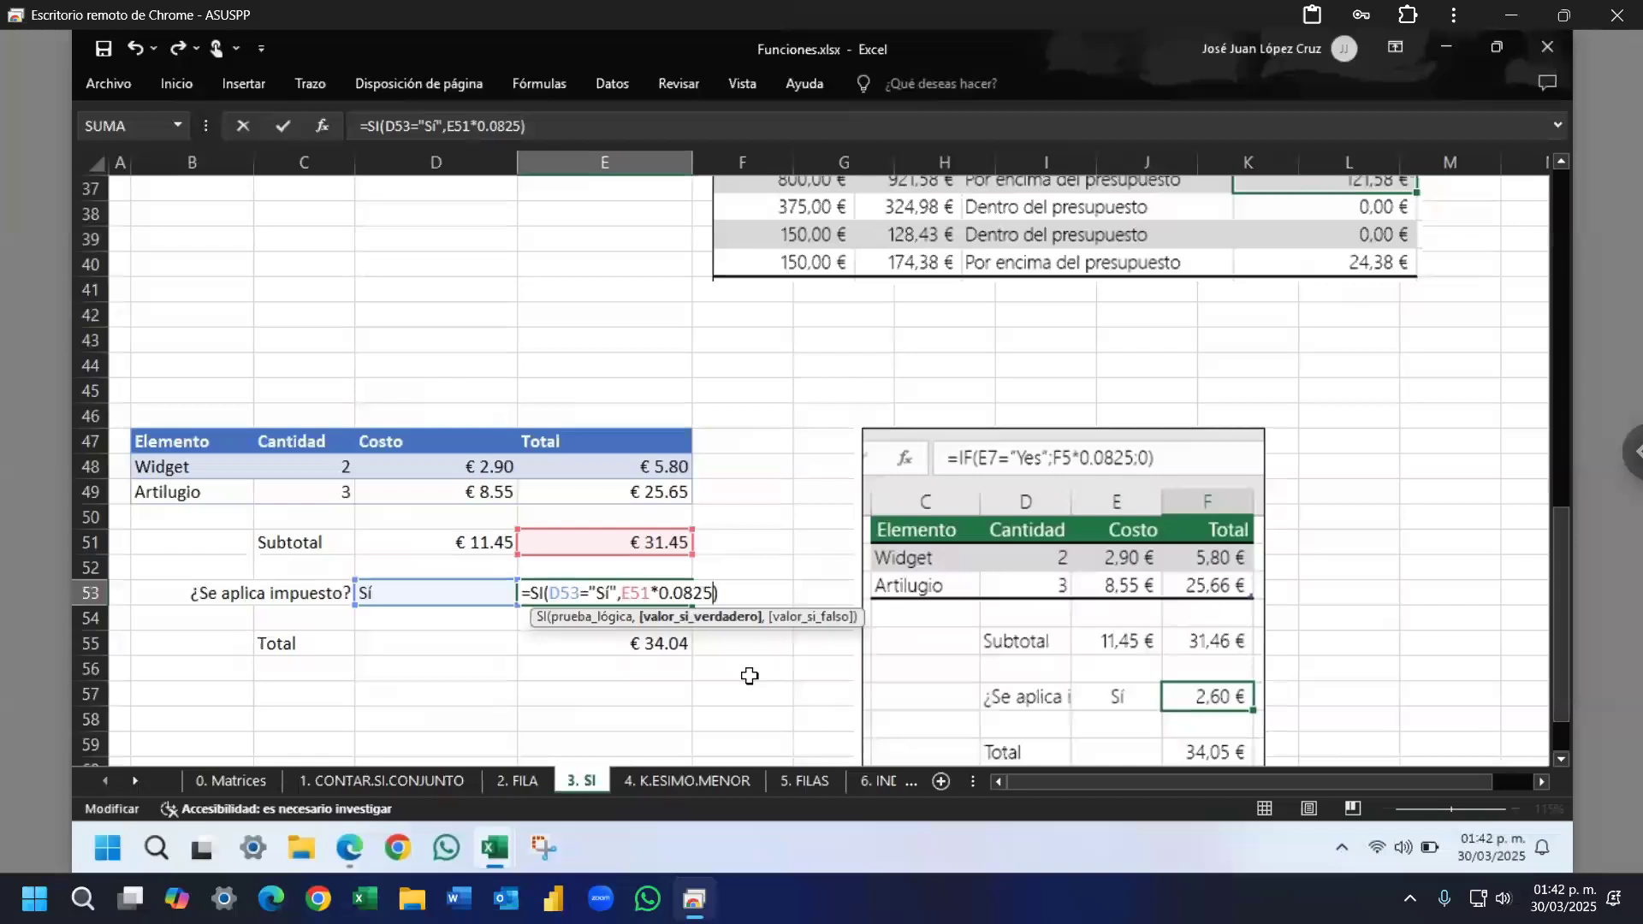
pyautogui.press('Return')
pyautogui.press('Up')
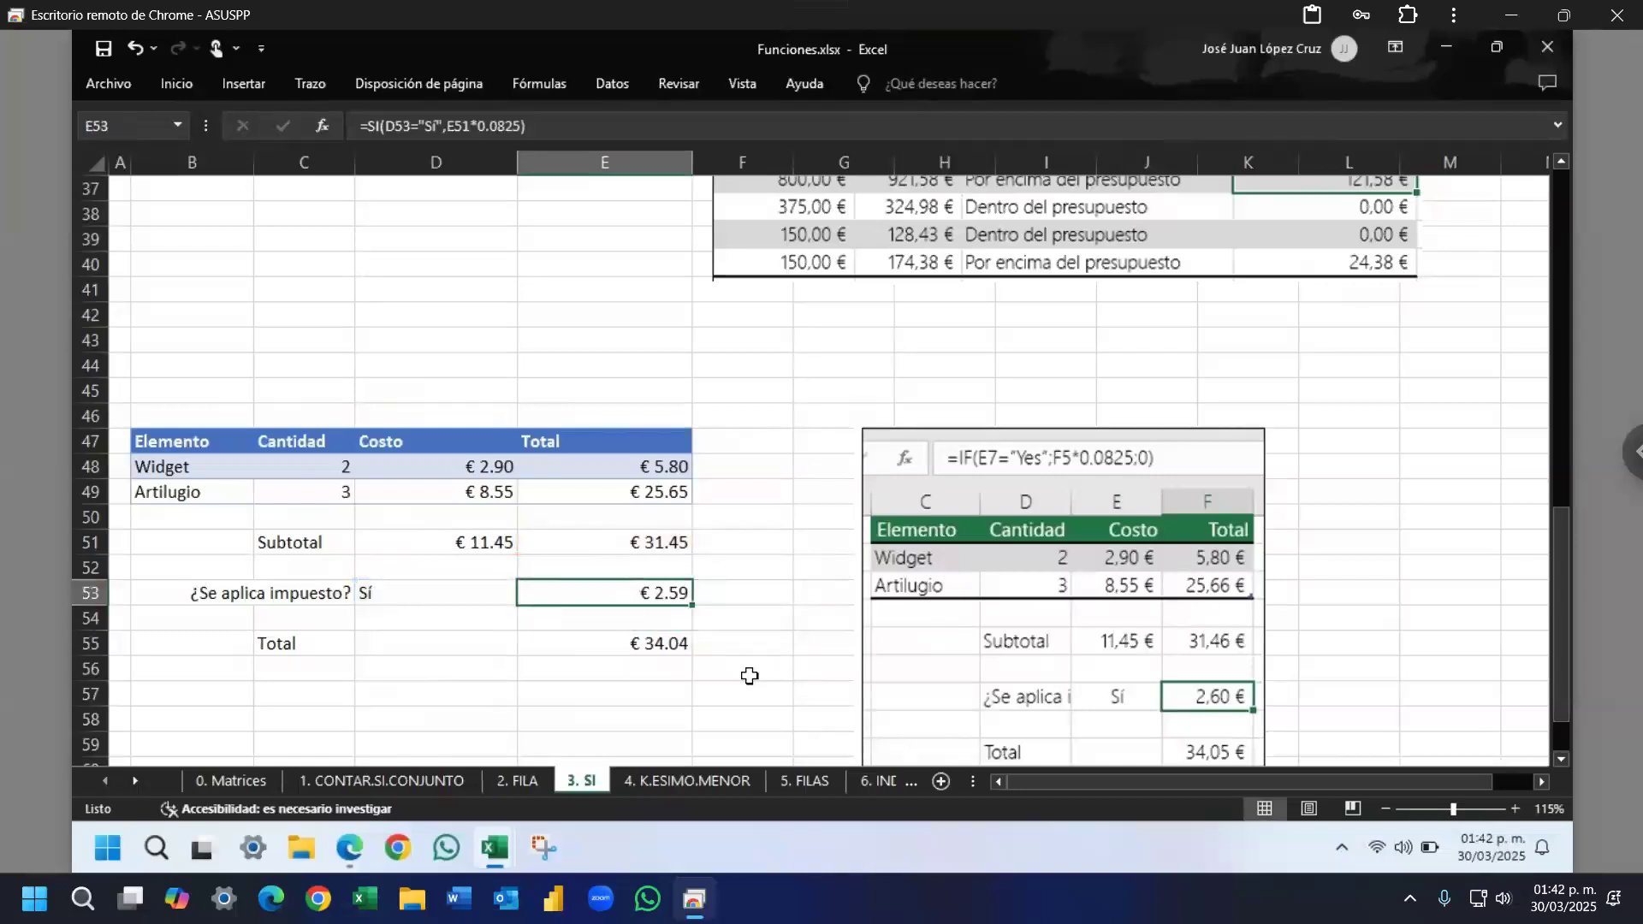
# Step: Examine the logical test and the true value argument of the E53 formula, leaving the formula unchanged
pyautogui.doubleClick(582, 592)
pyautogui.click(599, 617)
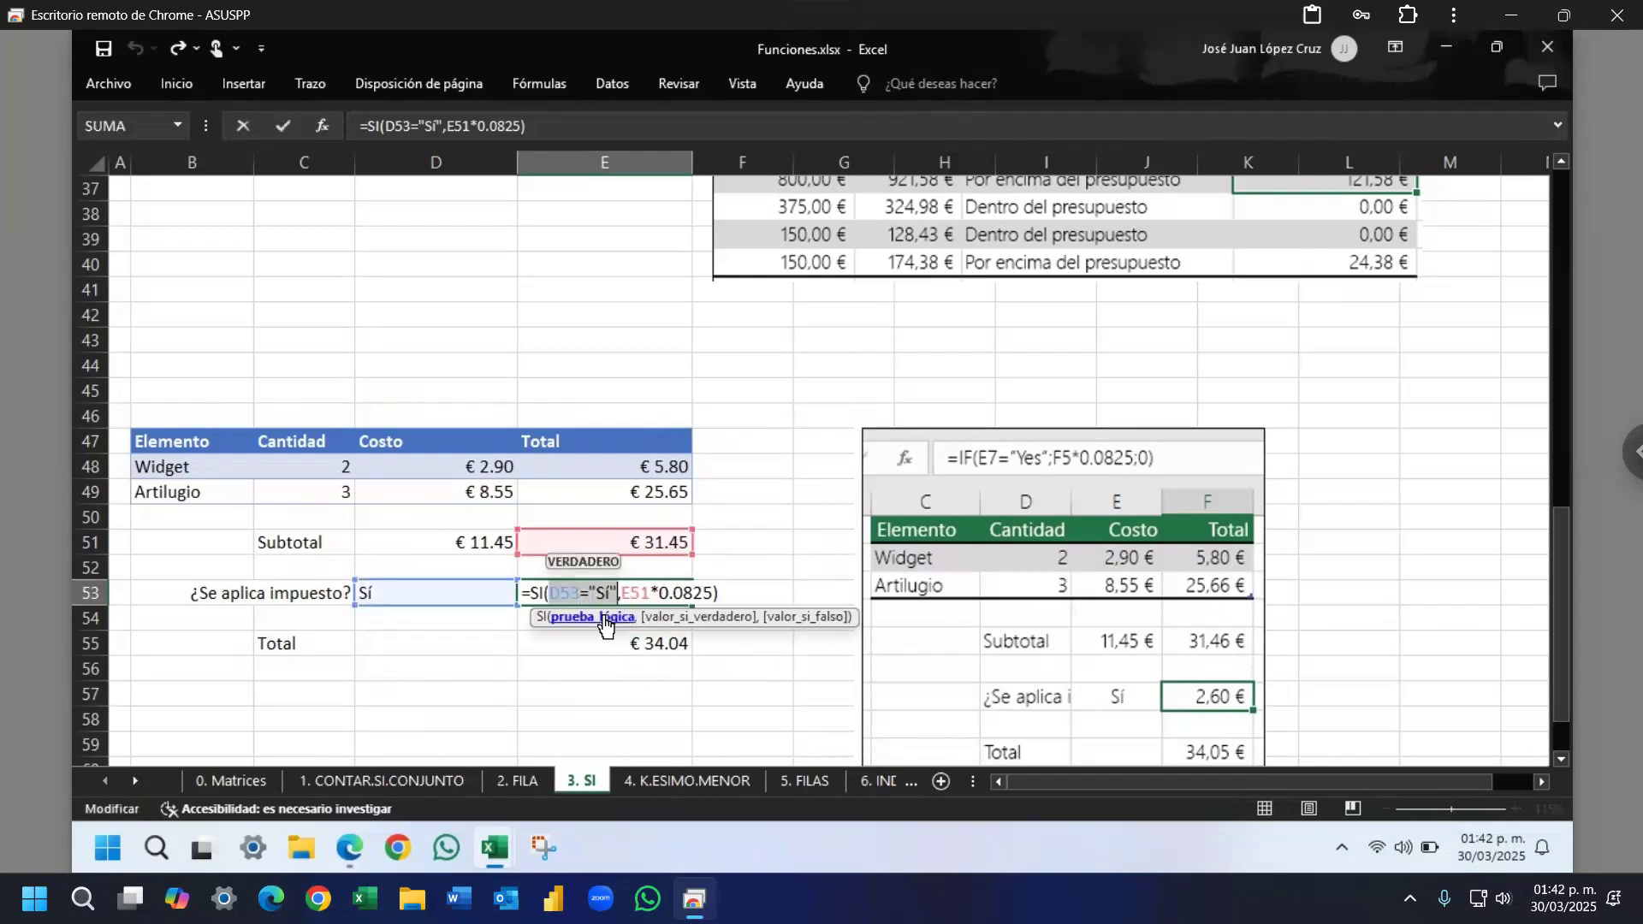
pyautogui.click(667, 619)
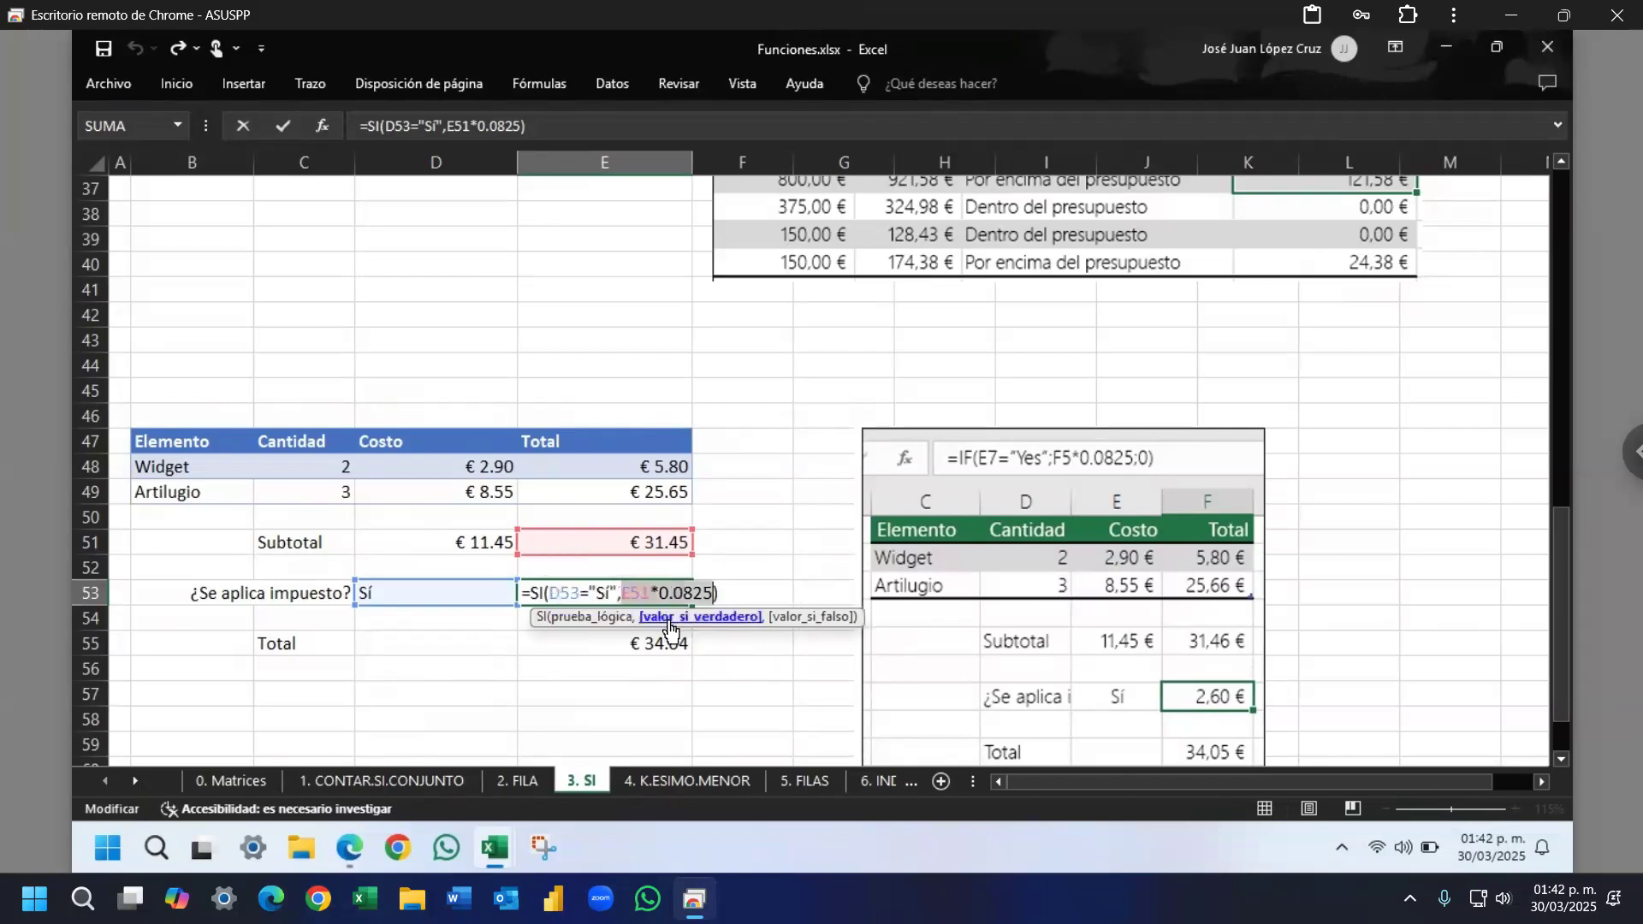
pyautogui.hotkey('ctrl', 'Return')
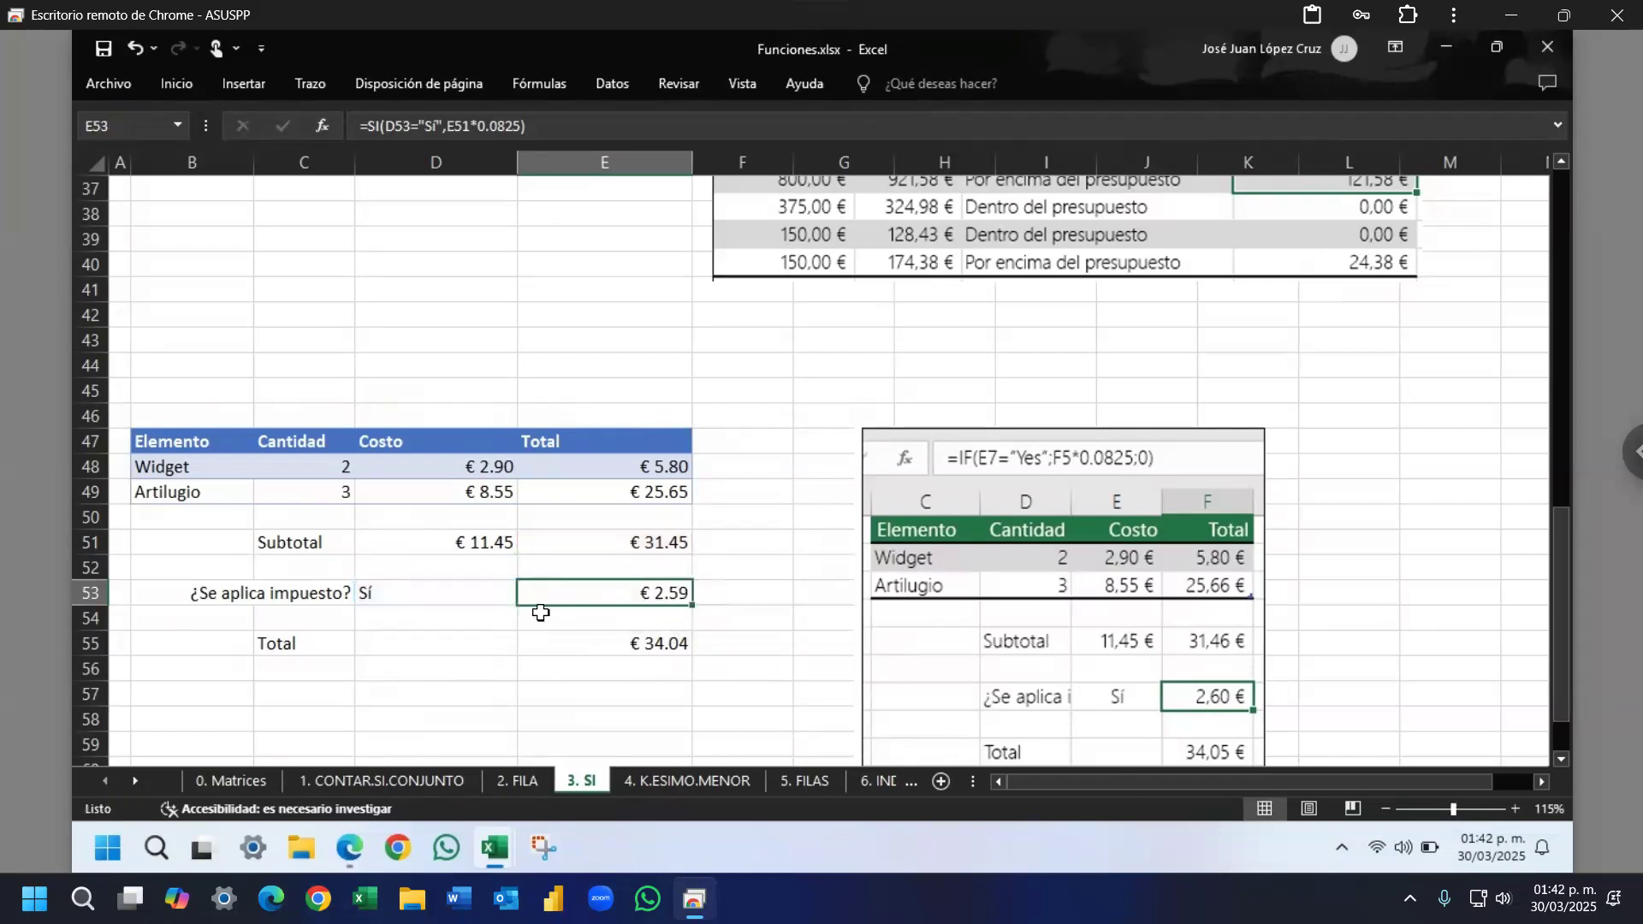
# Step: Set the ¿Se aplica impuesto? answer in D53 to No and review the formula in E53
pyautogui.click(509, 598)
pyautogui.click(527, 593)
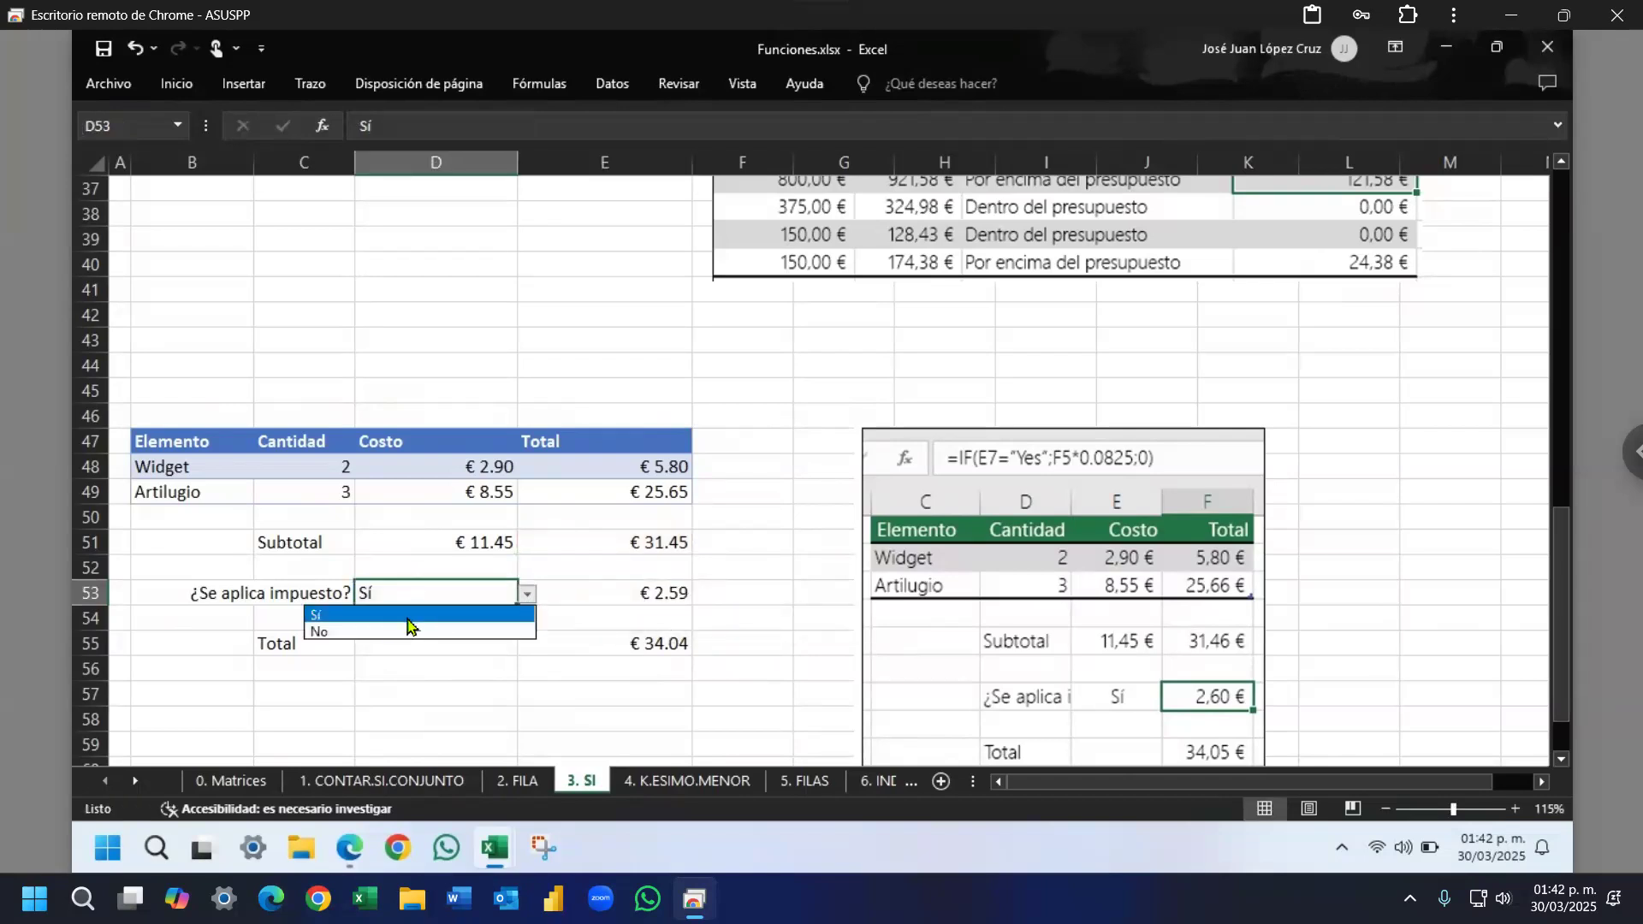
pyautogui.click(364, 633)
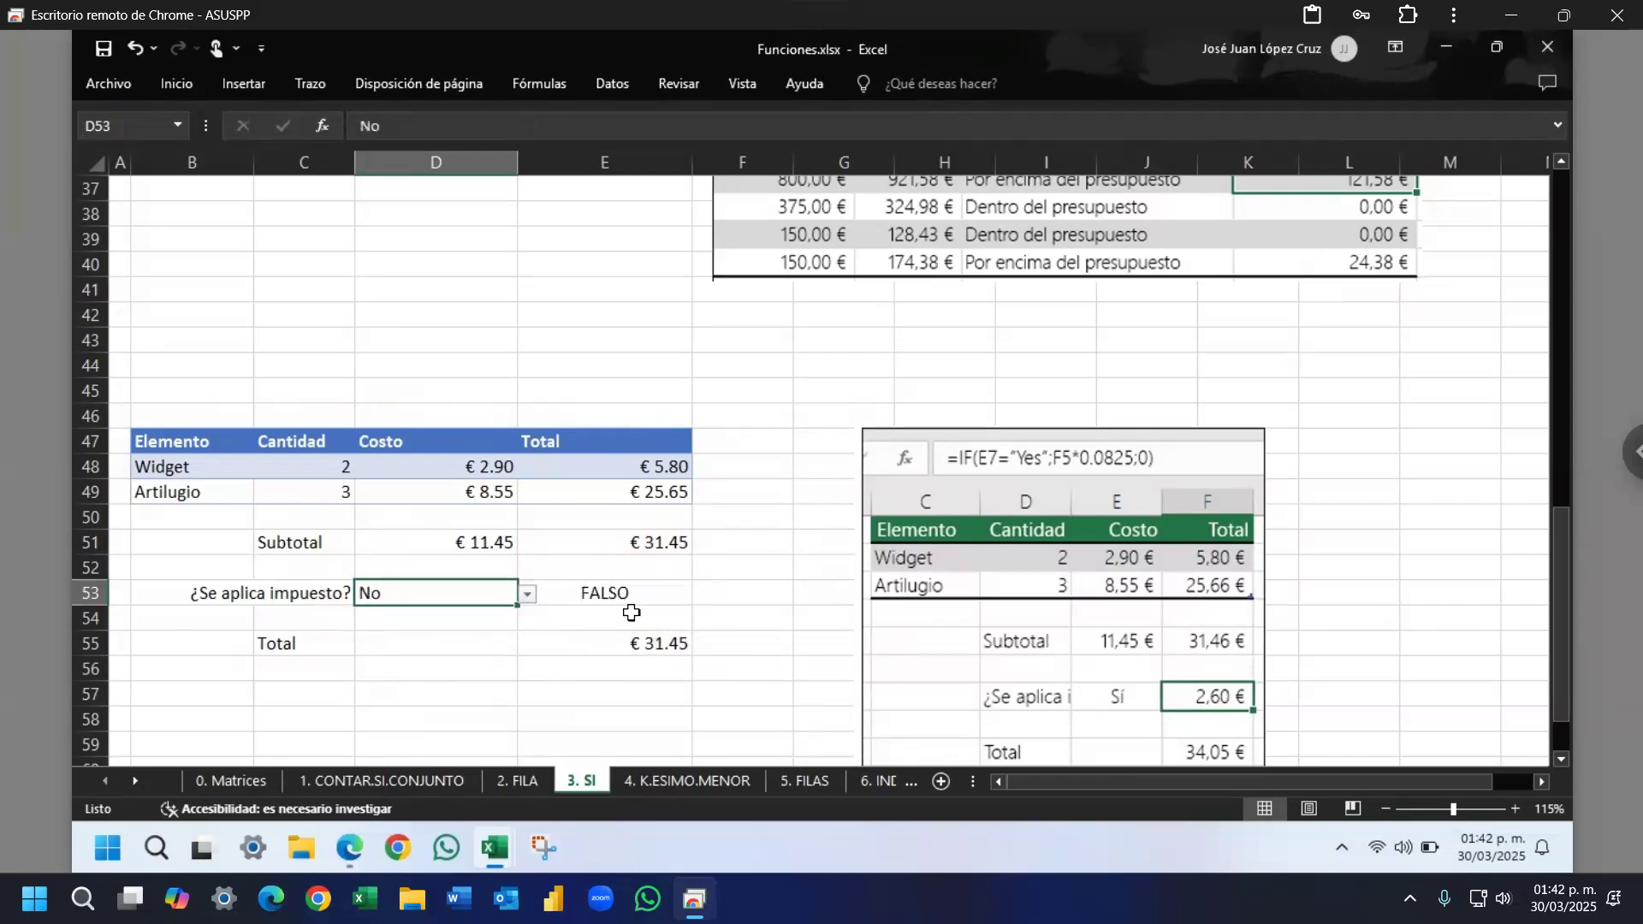
pyautogui.click(603, 593)
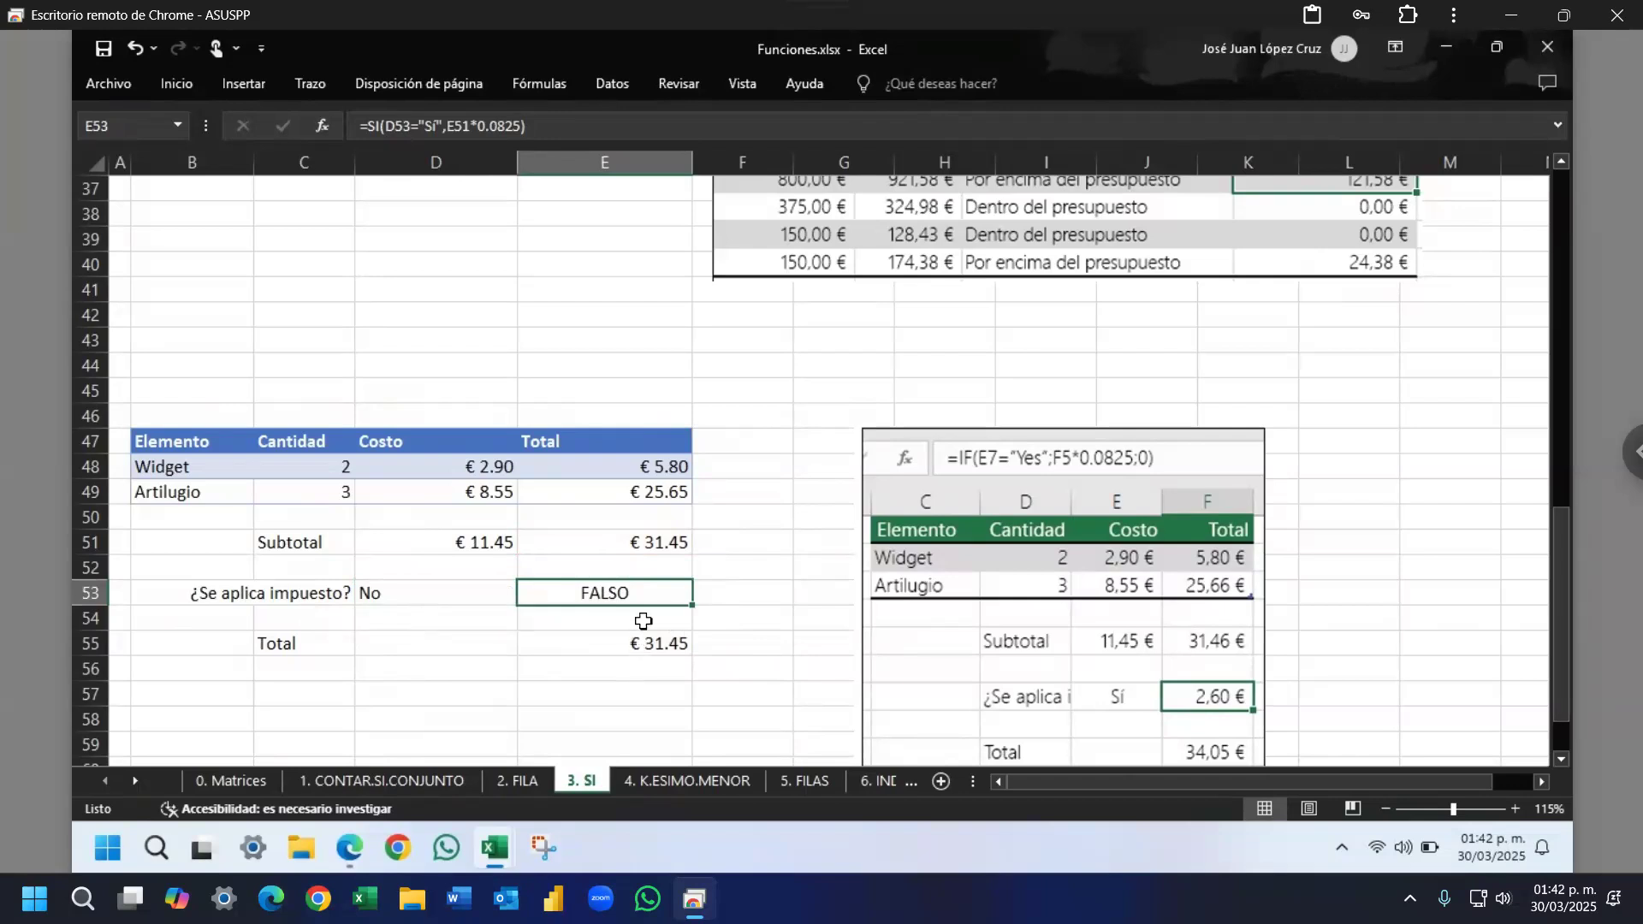
pyautogui.doubleClick(618, 593)
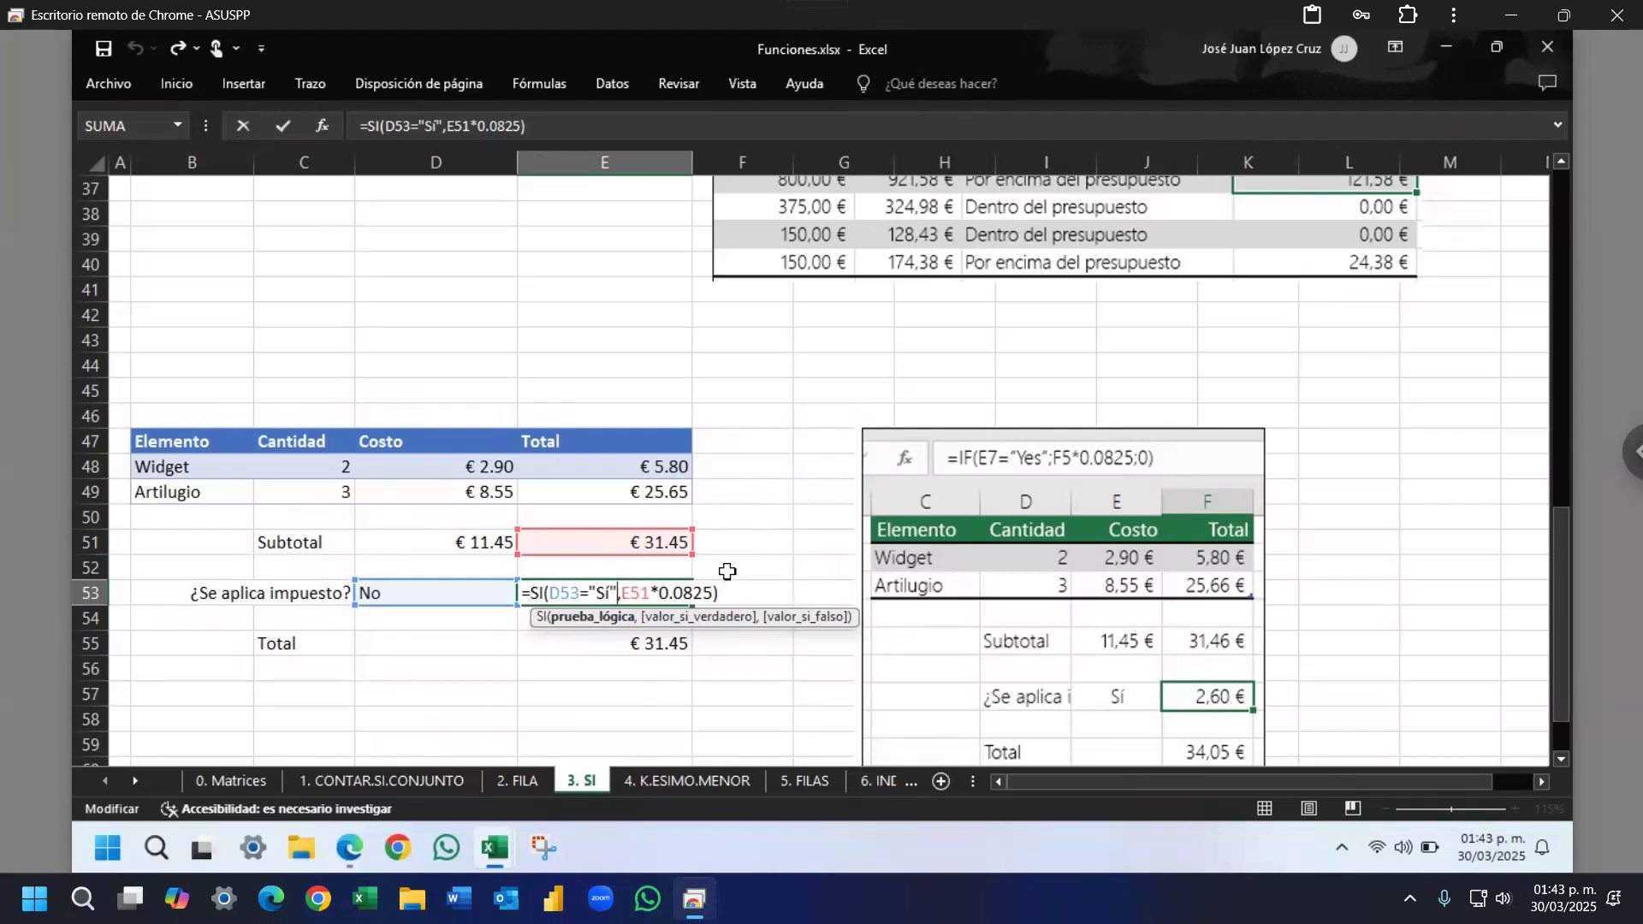
pyautogui.hotkey('ctrl', 'Return')
# Step: Switch to Edge, review the SI page's argument table, examples and Problemas comunes section, and return to Funciones.xlsx
pyautogui.moveTo(359, 855)
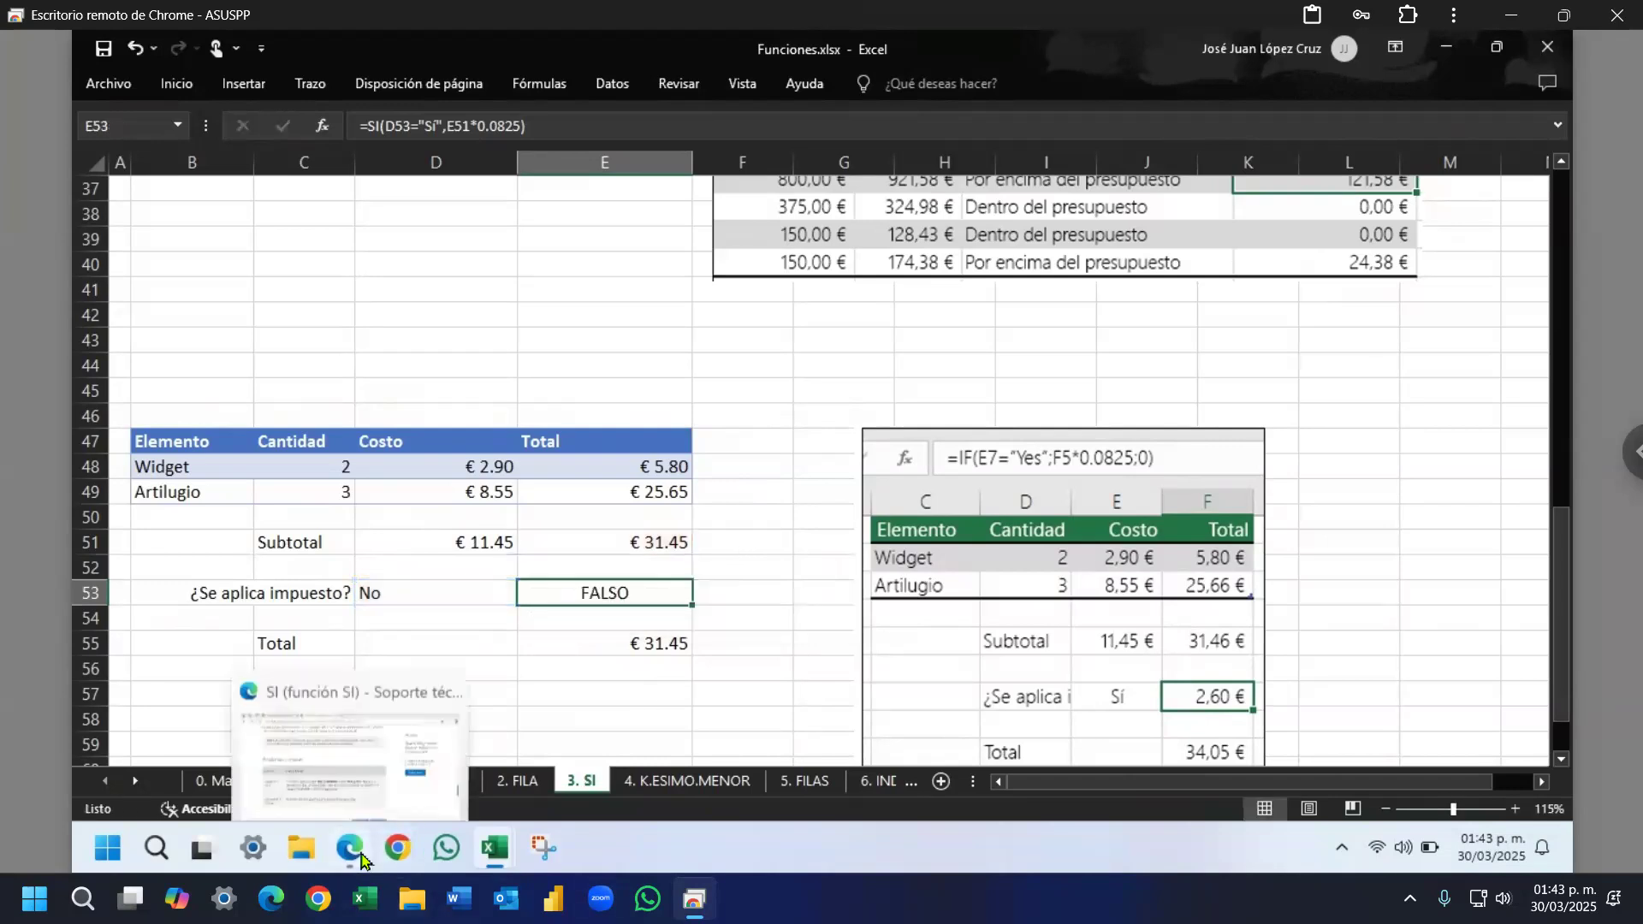
pyautogui.click(344, 709)
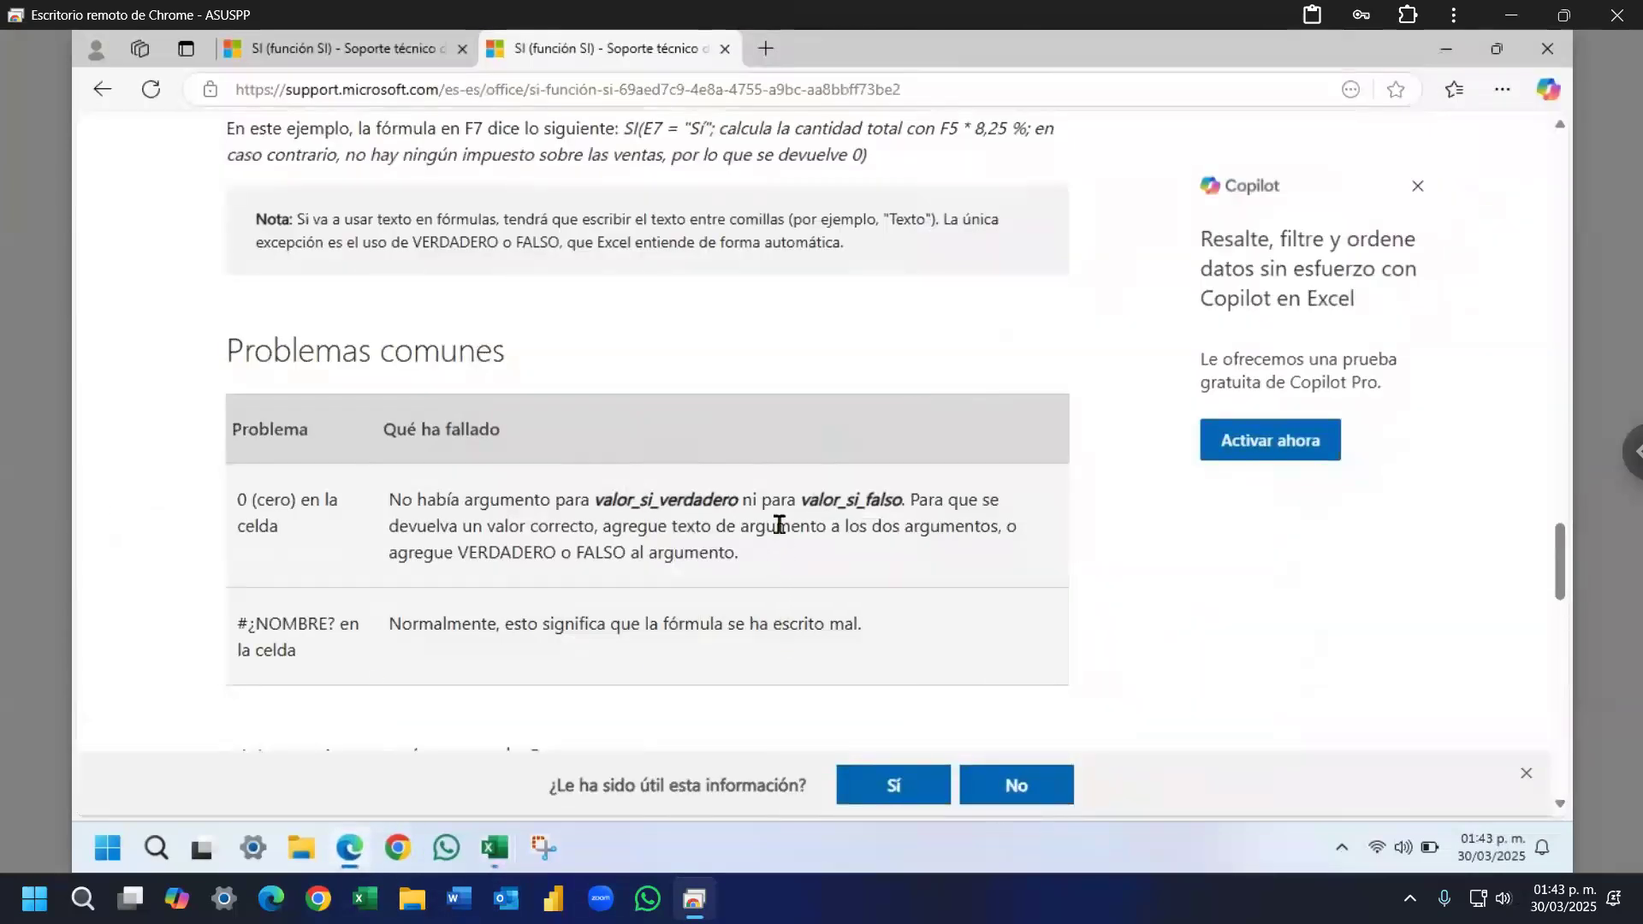
pyautogui.scroll(-2, 783, 530)
pyautogui.scroll(4, 796, 537)
pyautogui.scroll(5, 798, 541)
pyautogui.scroll(-7, 800, 532)
pyautogui.scroll(3, 804, 501)
pyautogui.scroll(10, 815, 496)
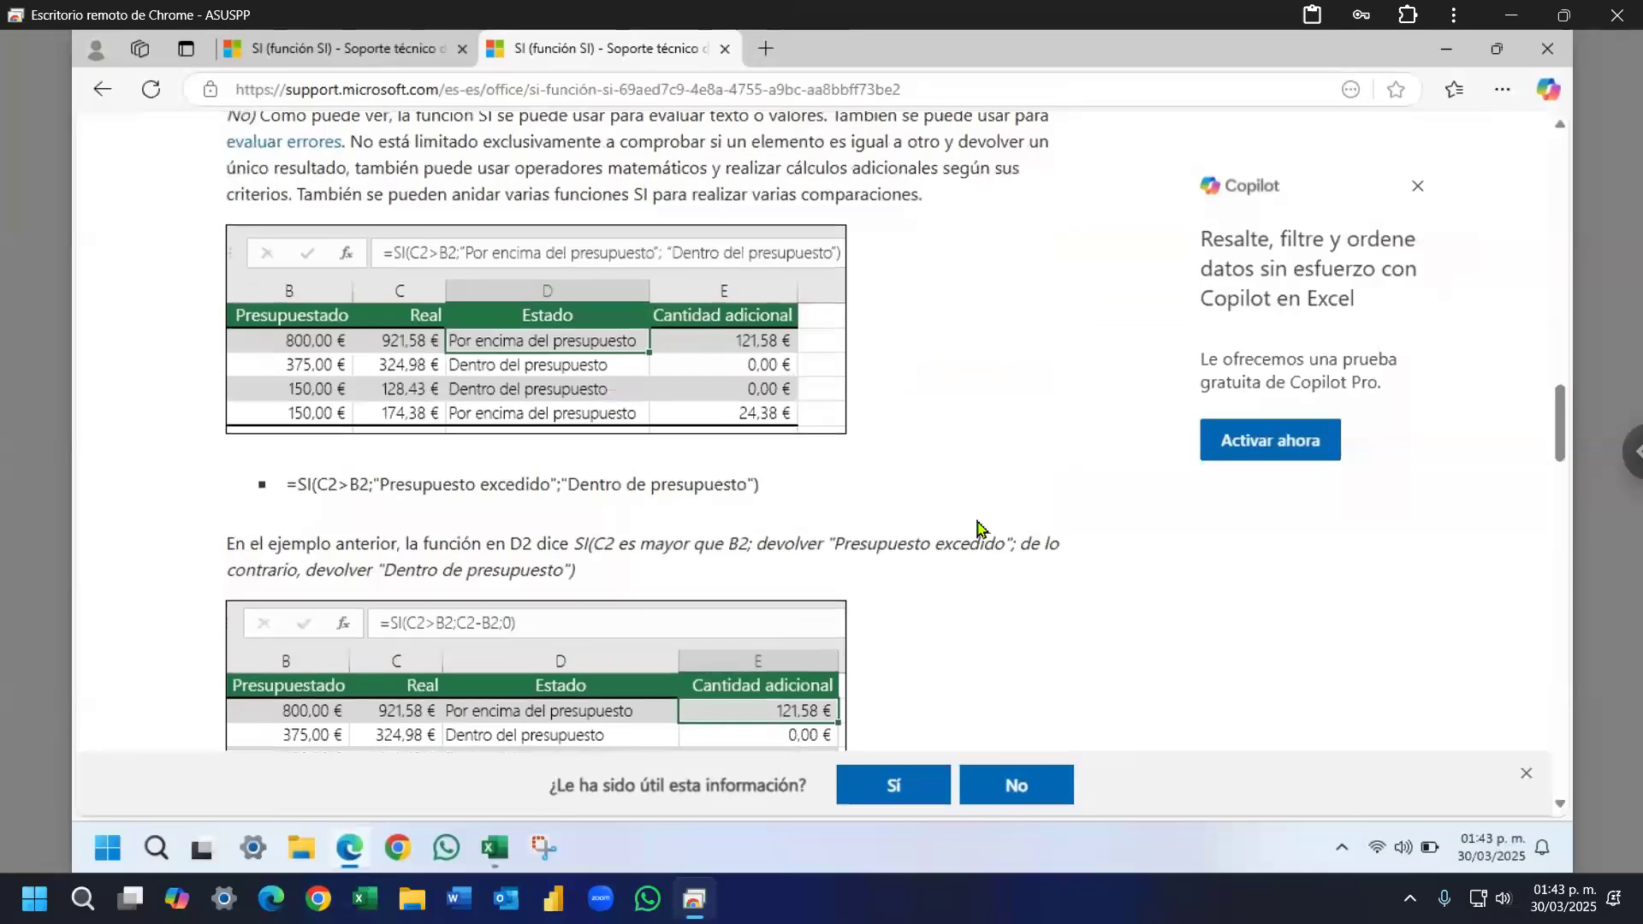
pyautogui.scroll(5, 1054, 496)
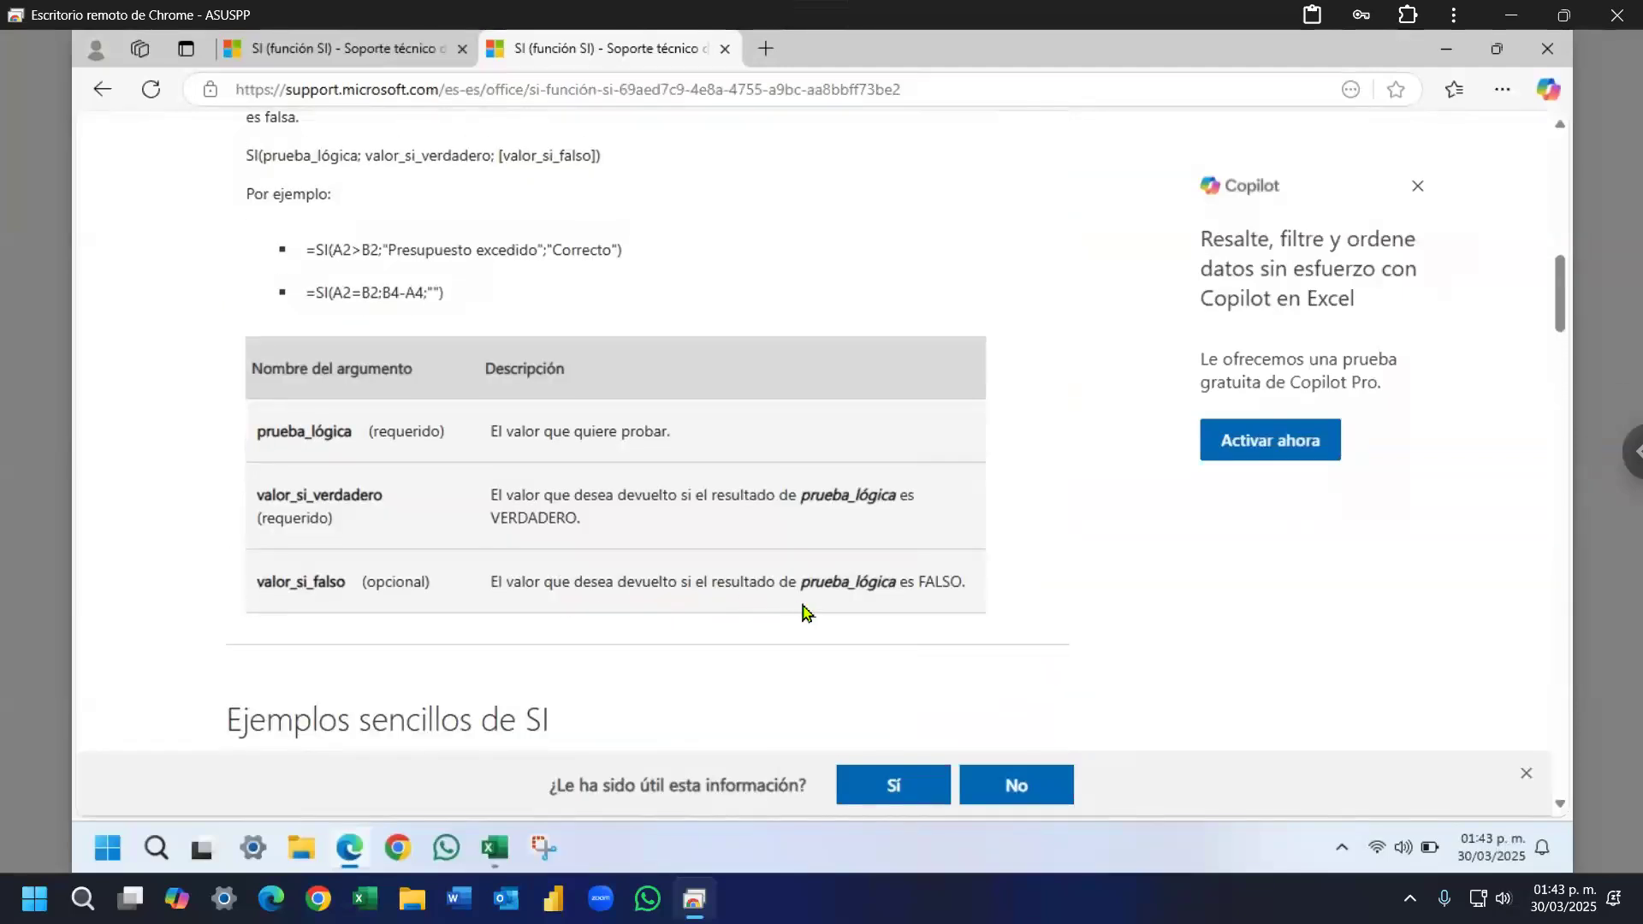
pyautogui.scroll(5, 1003, 532)
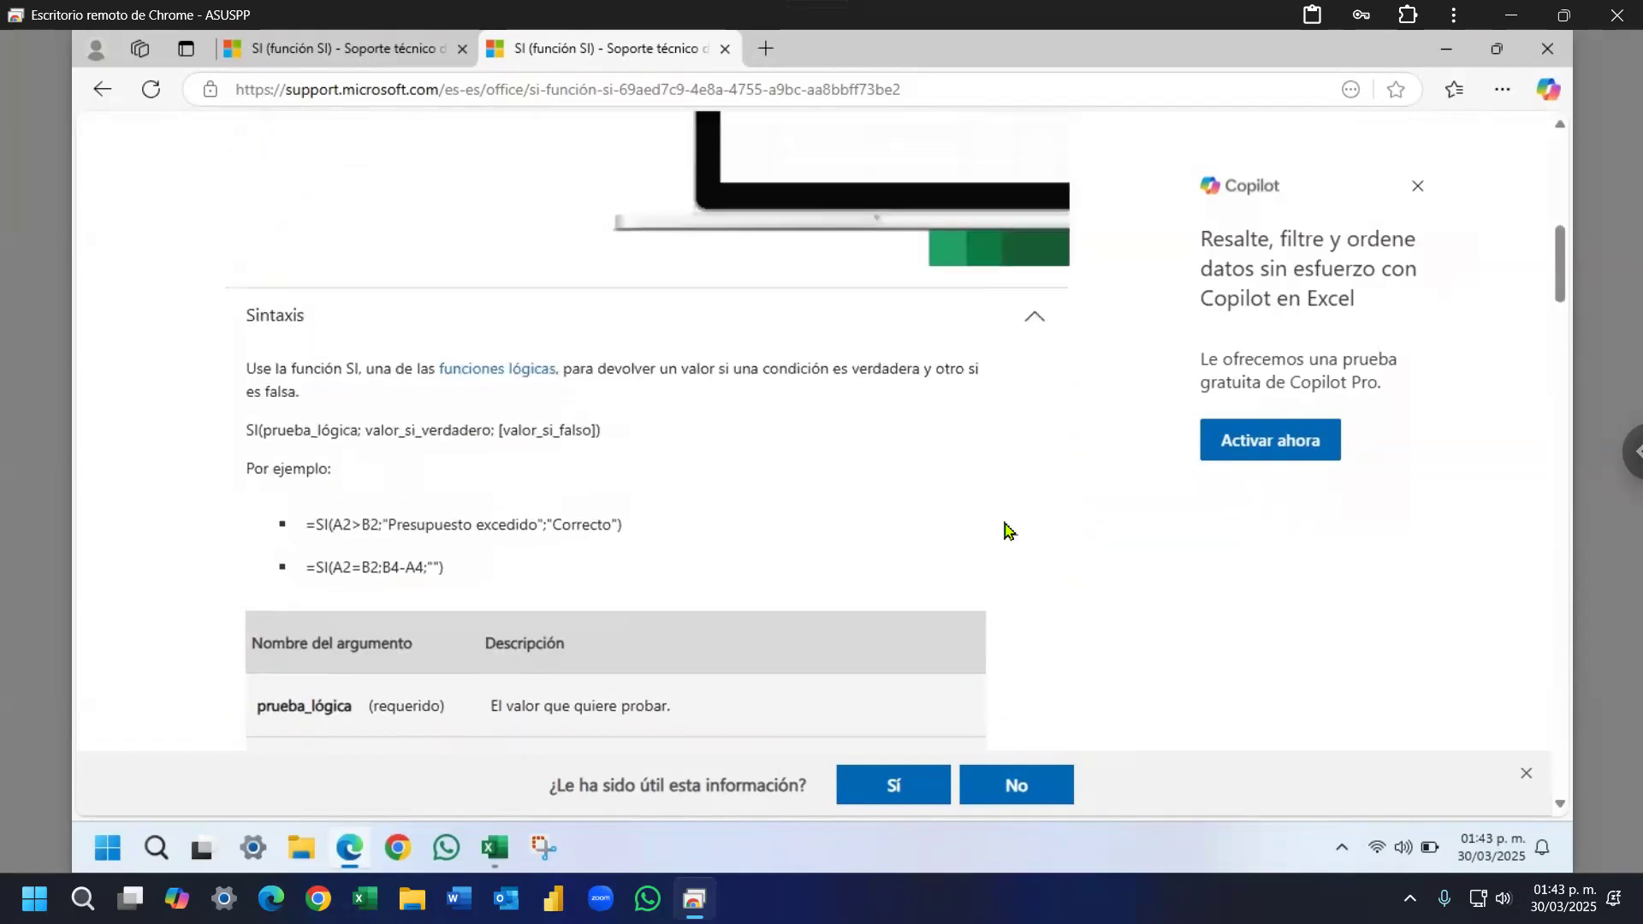
pyautogui.scroll(-20, 984, 541)
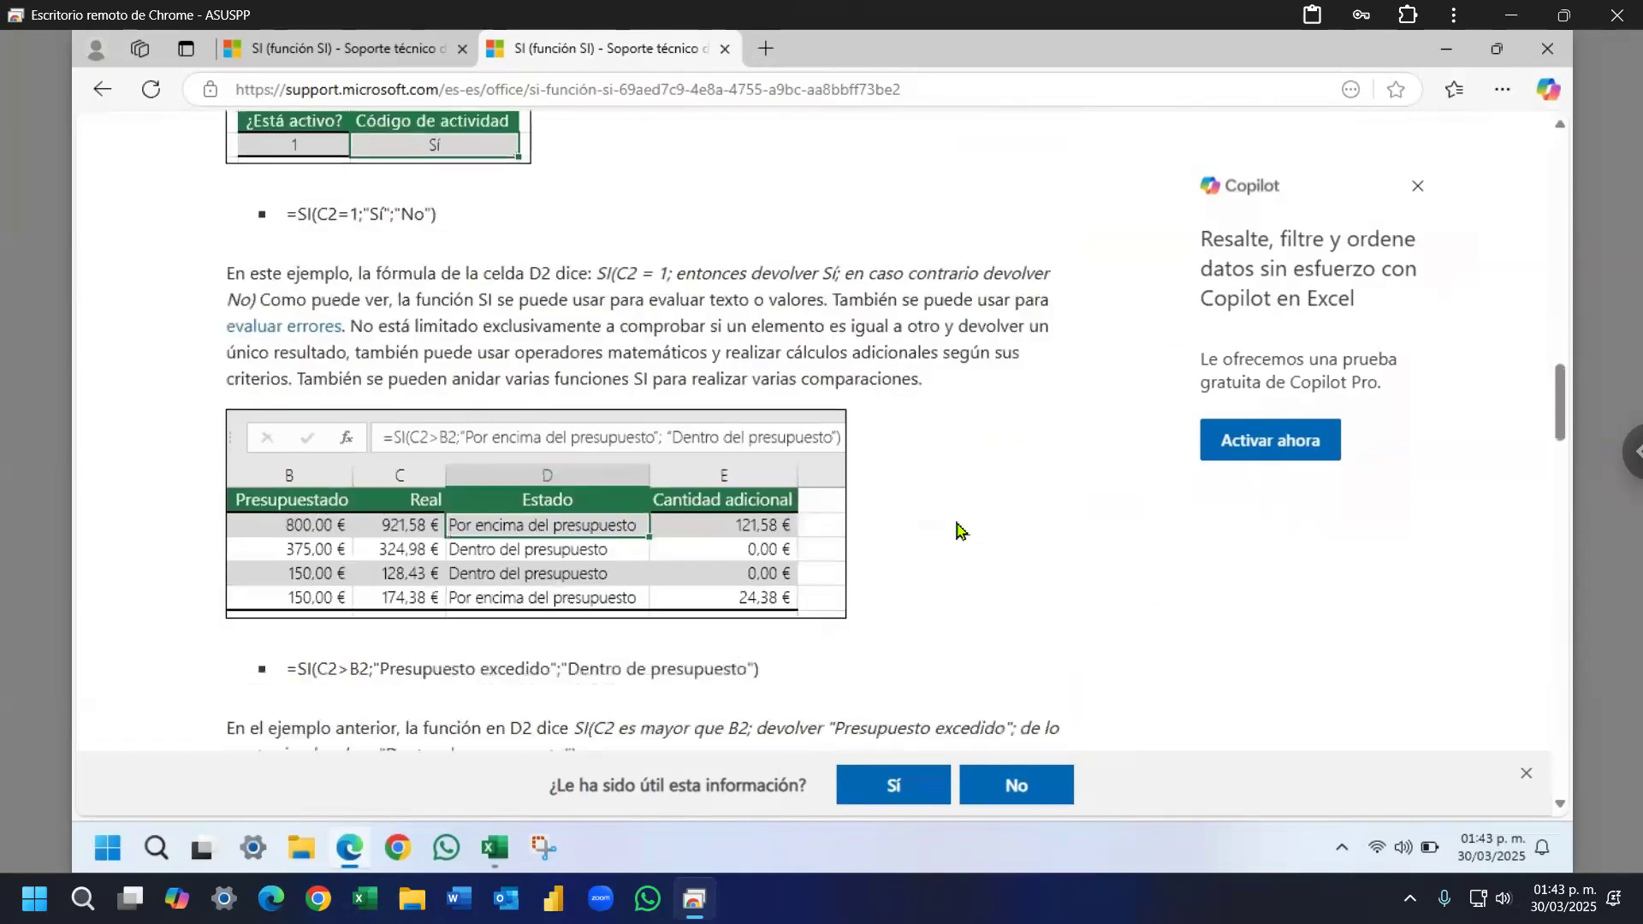
pyautogui.scroll(-3, 953, 528)
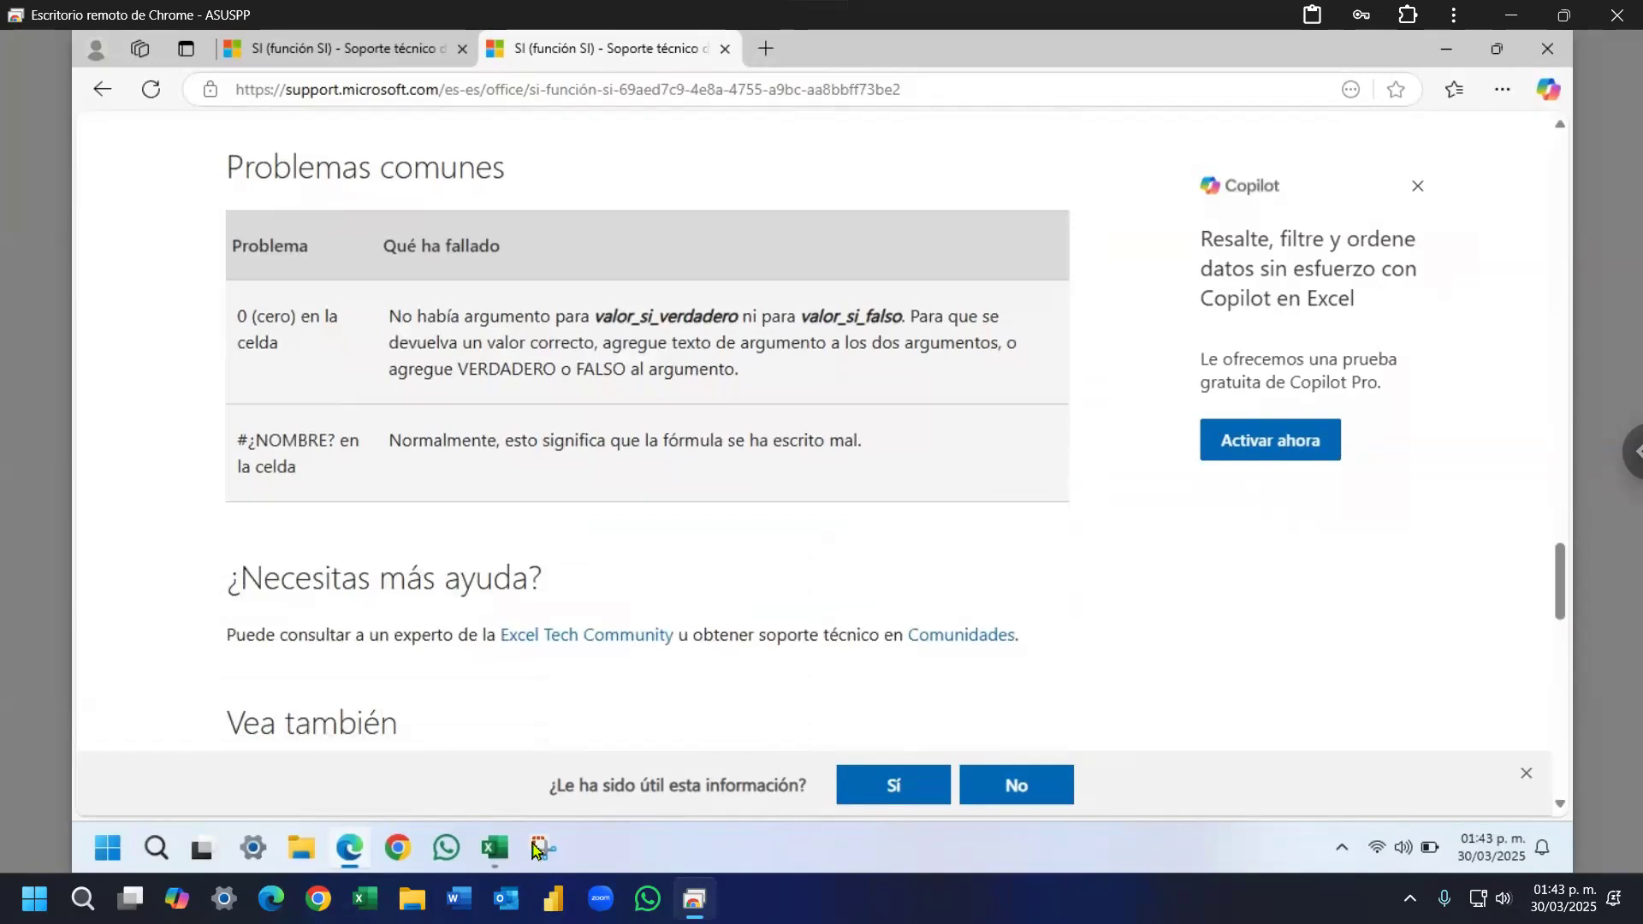
pyautogui.moveTo(495, 847)
pyautogui.click(403, 753)
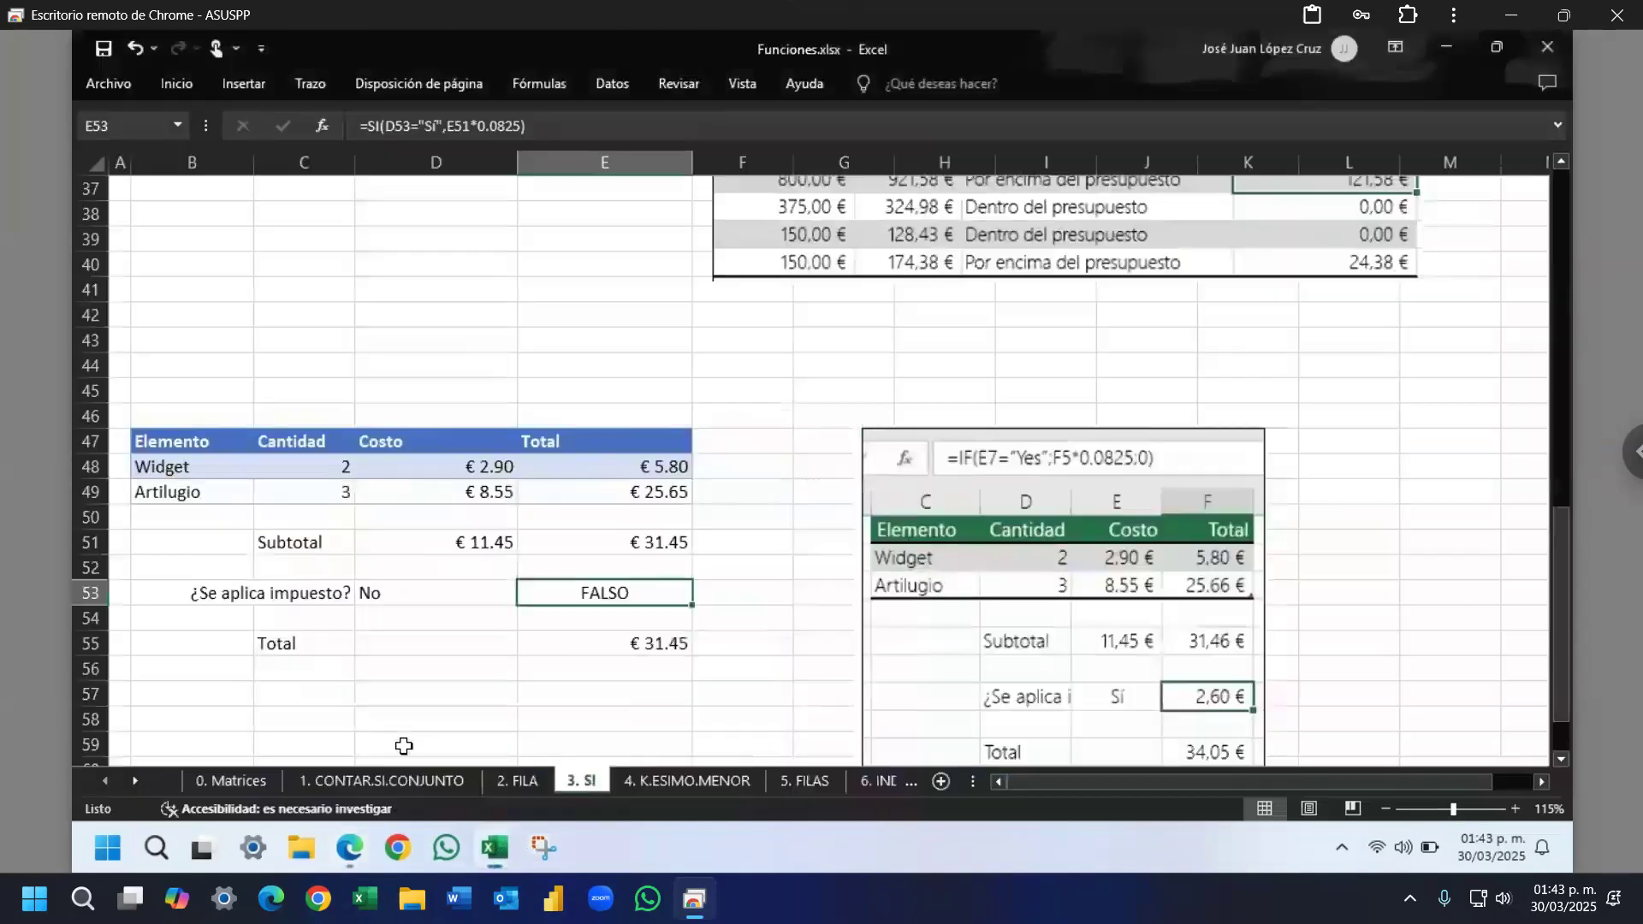
# Step: Add FALSO as the false value in the E53 formula so it reads =SI(D53="Sí",E51*0.0825,FALSO)
pyautogui.doubleClick(653, 597)
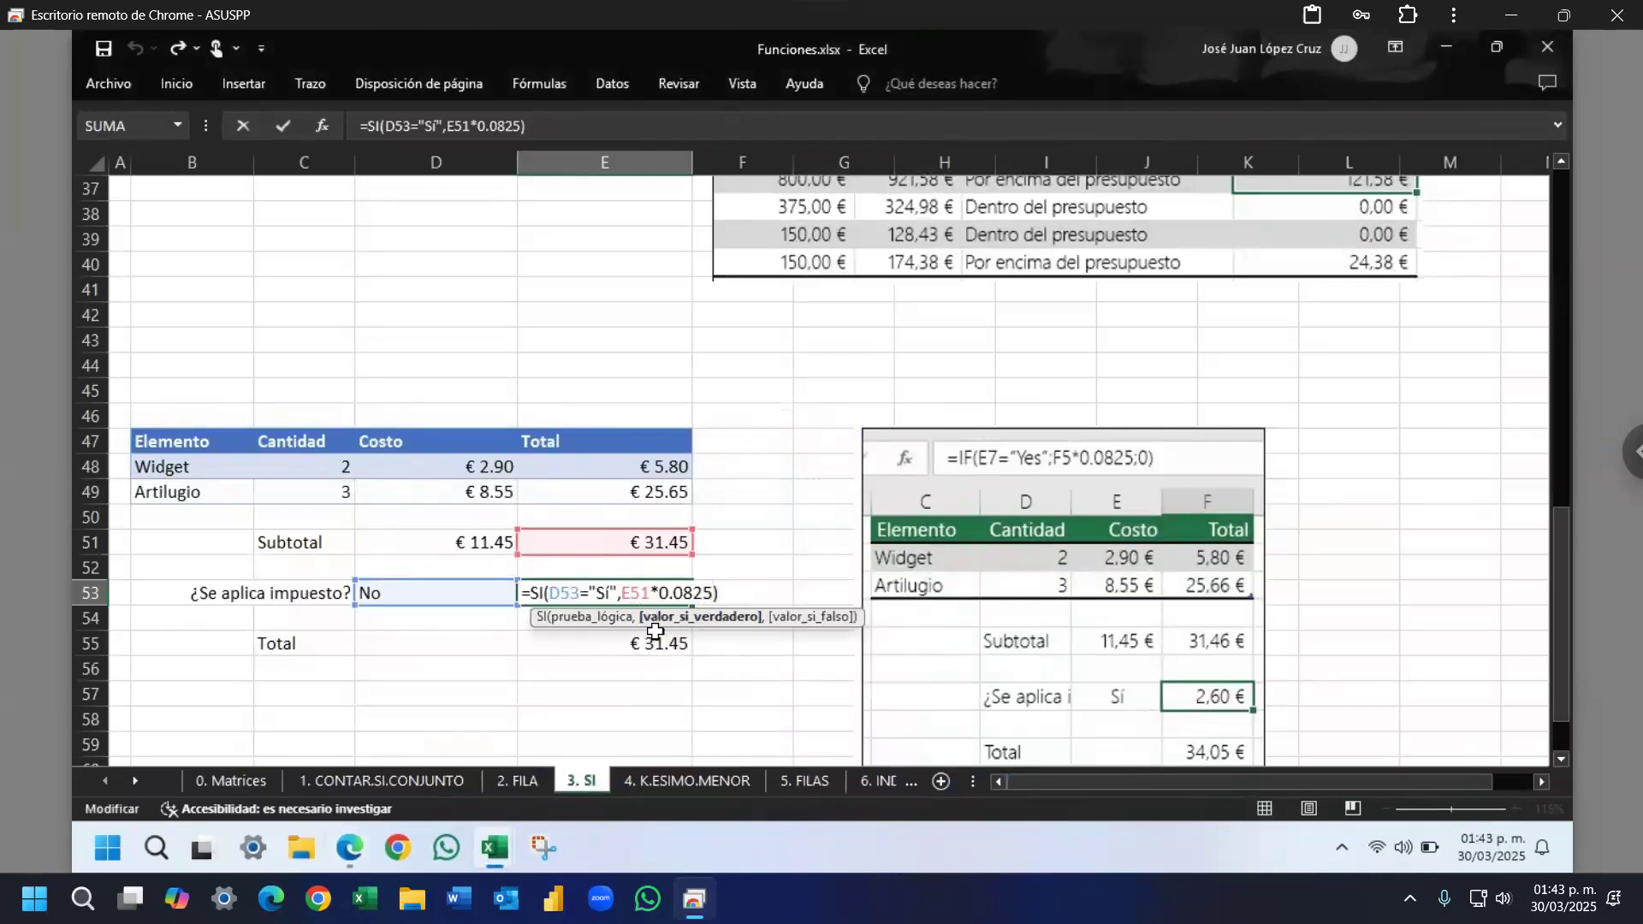
pyautogui.write(',')
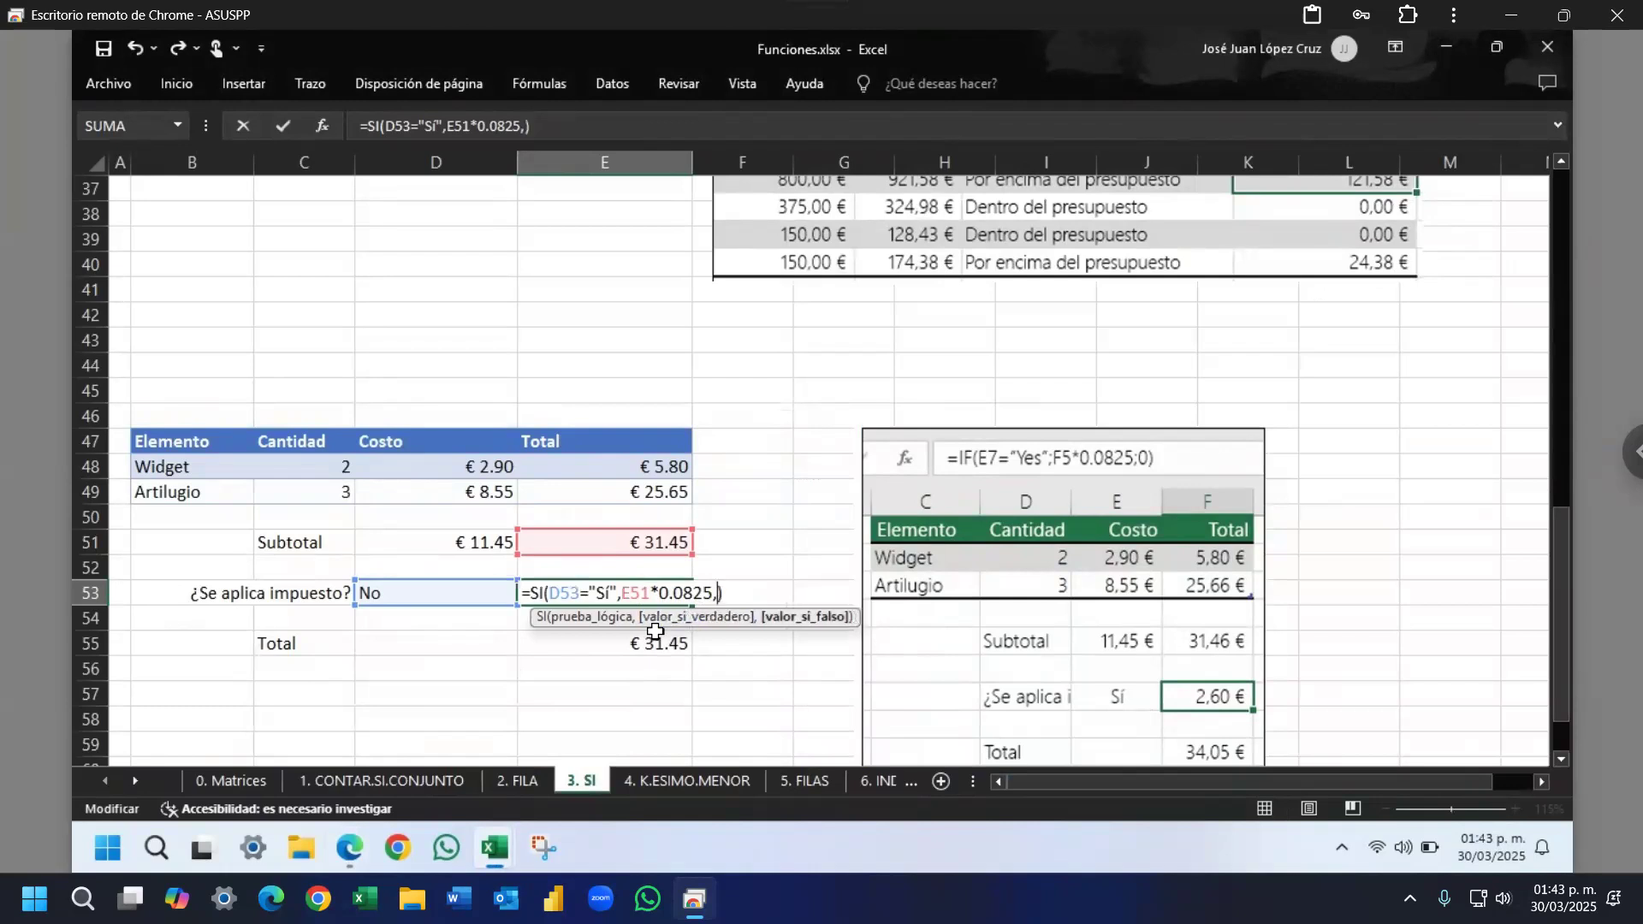
pyautogui.write('FALSO')
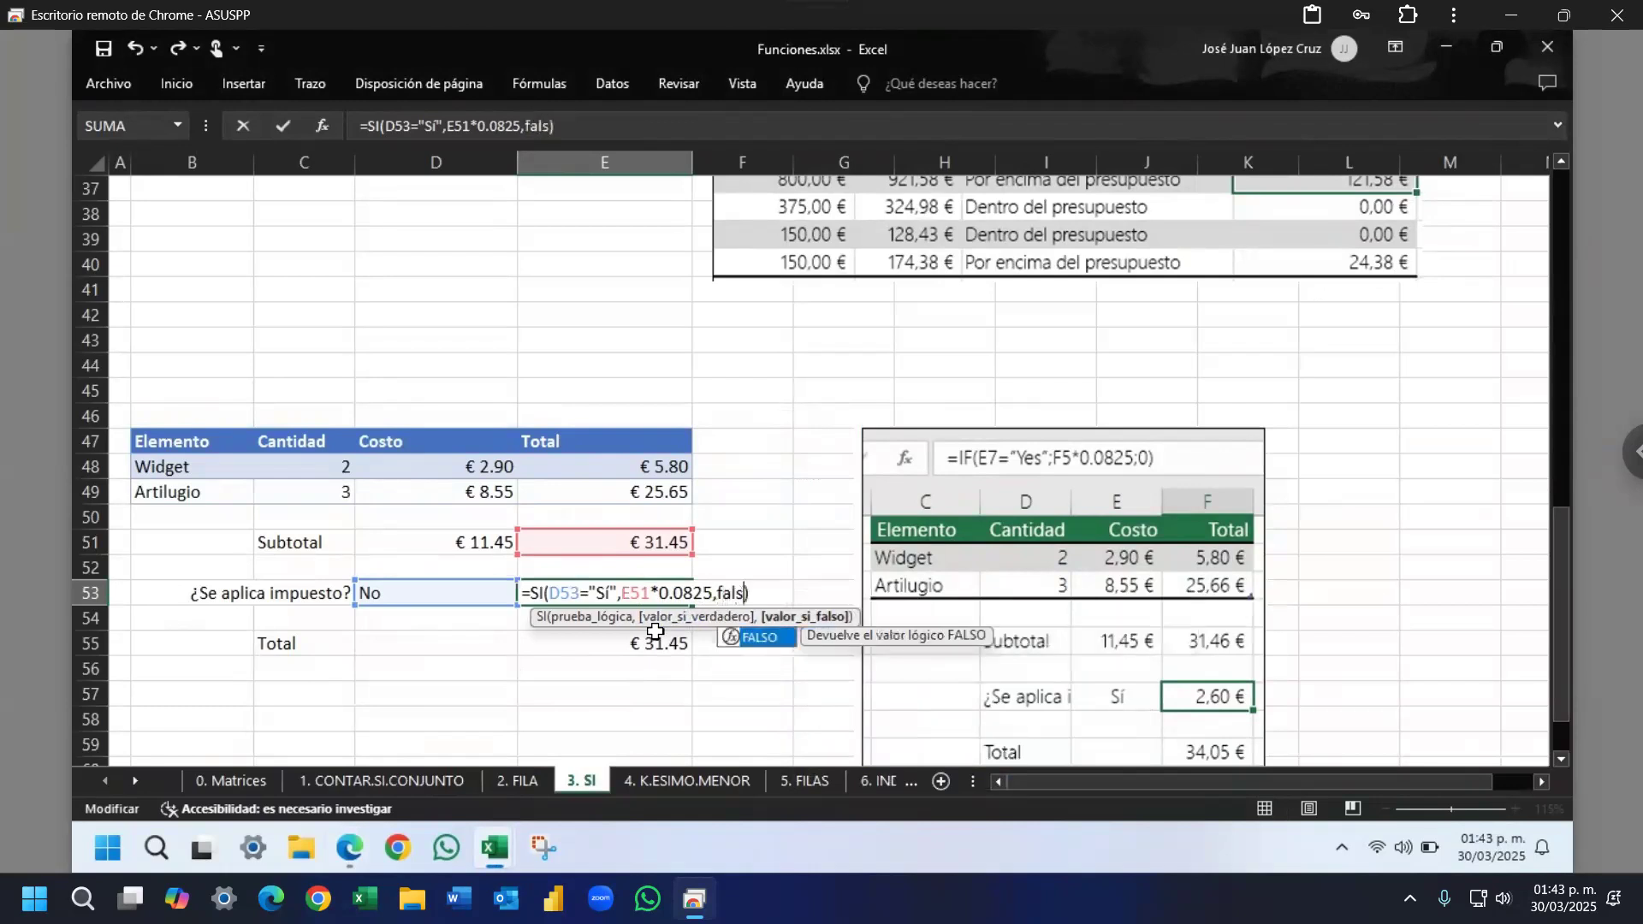
pyautogui.write(')')
pyautogui.press('Return')
pyautogui.press('Up')
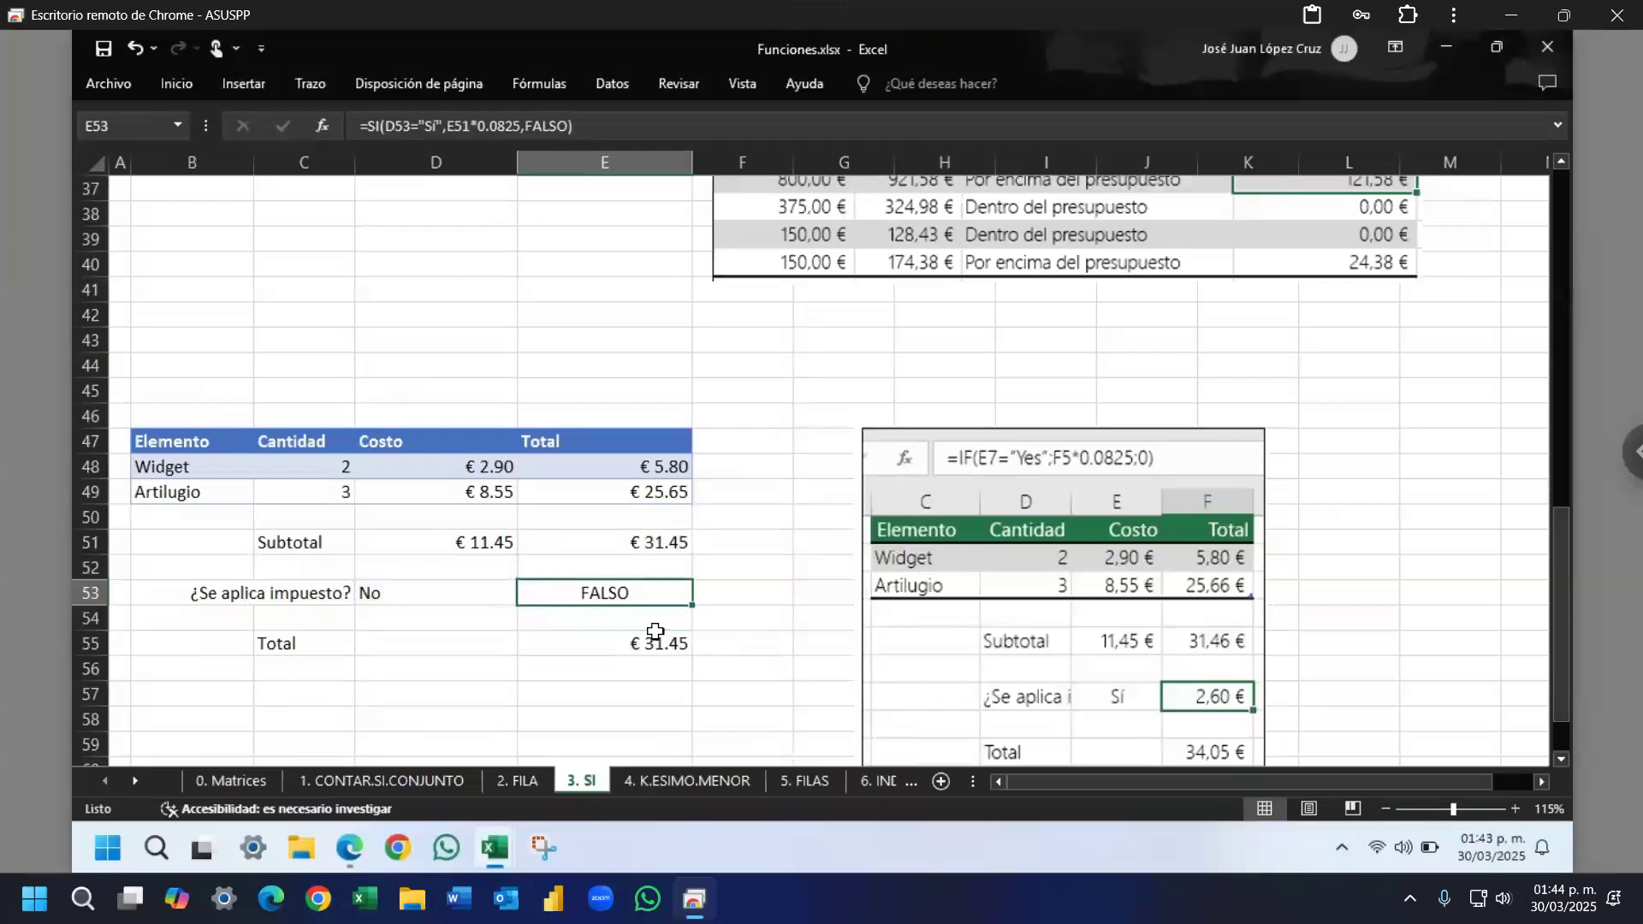
# Step: Remove the FALSO argument from the E53 formula
pyautogui.doubleClick(616, 590)
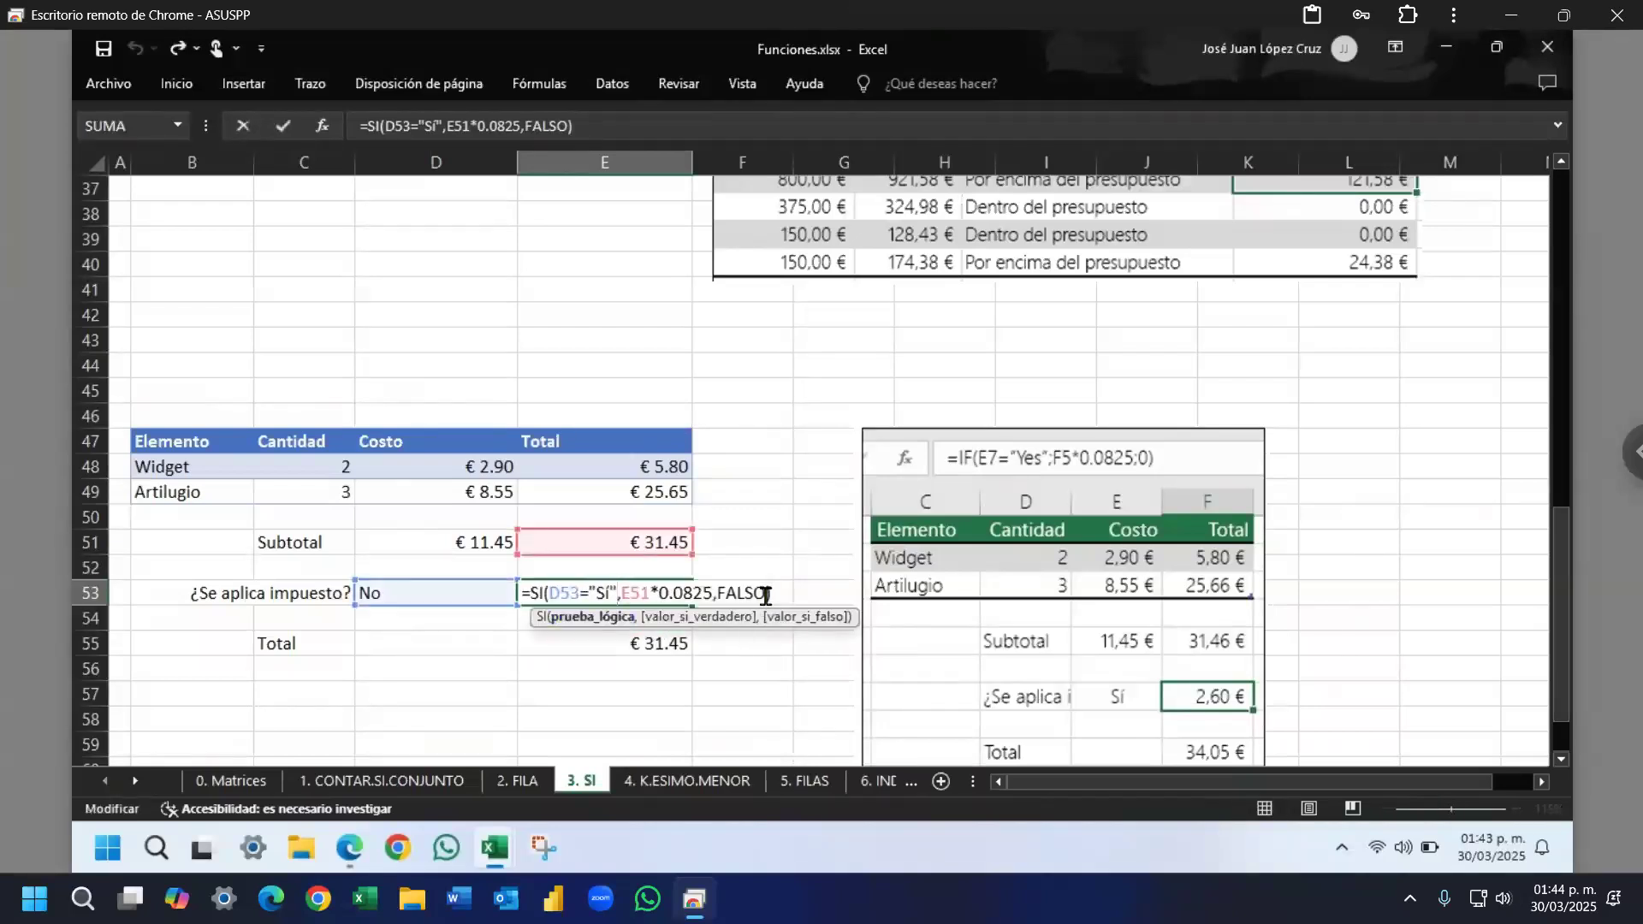
pyautogui.moveTo(764, 592); pyautogui.dragTo(716, 592)
pyautogui.press('Delete')
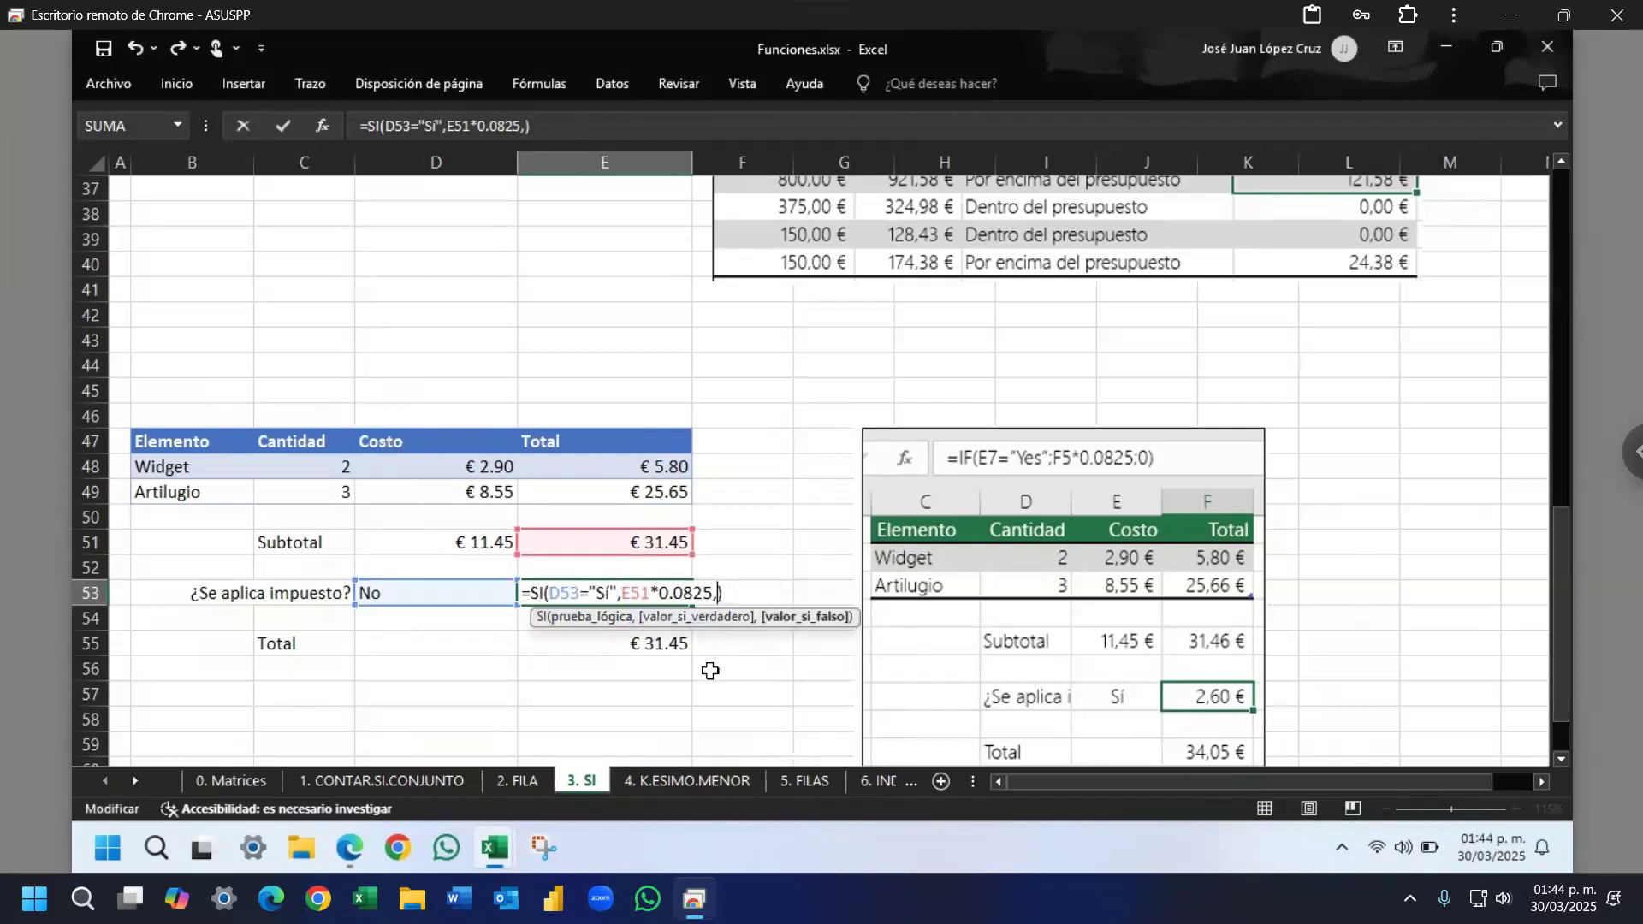
pyautogui.press('Return')
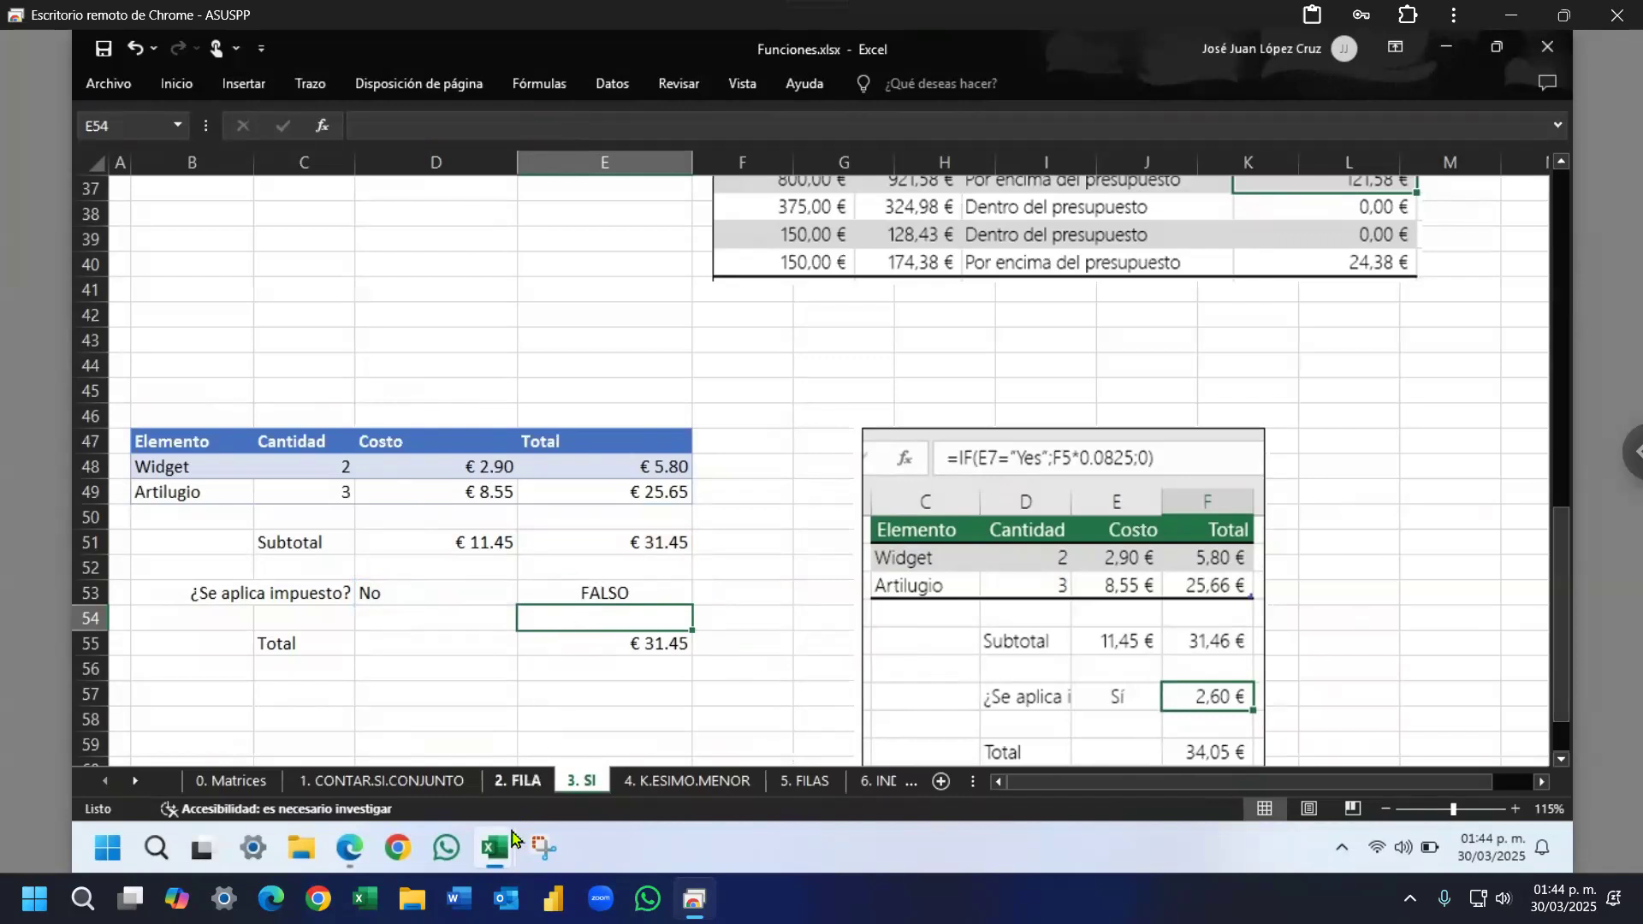
# Step: Switch to the Ventas Mínimas y Máximas workbook and examine the nested SI's arguments in the H6 formula on sheet Filtrar 1
pyautogui.moveTo(494, 850)
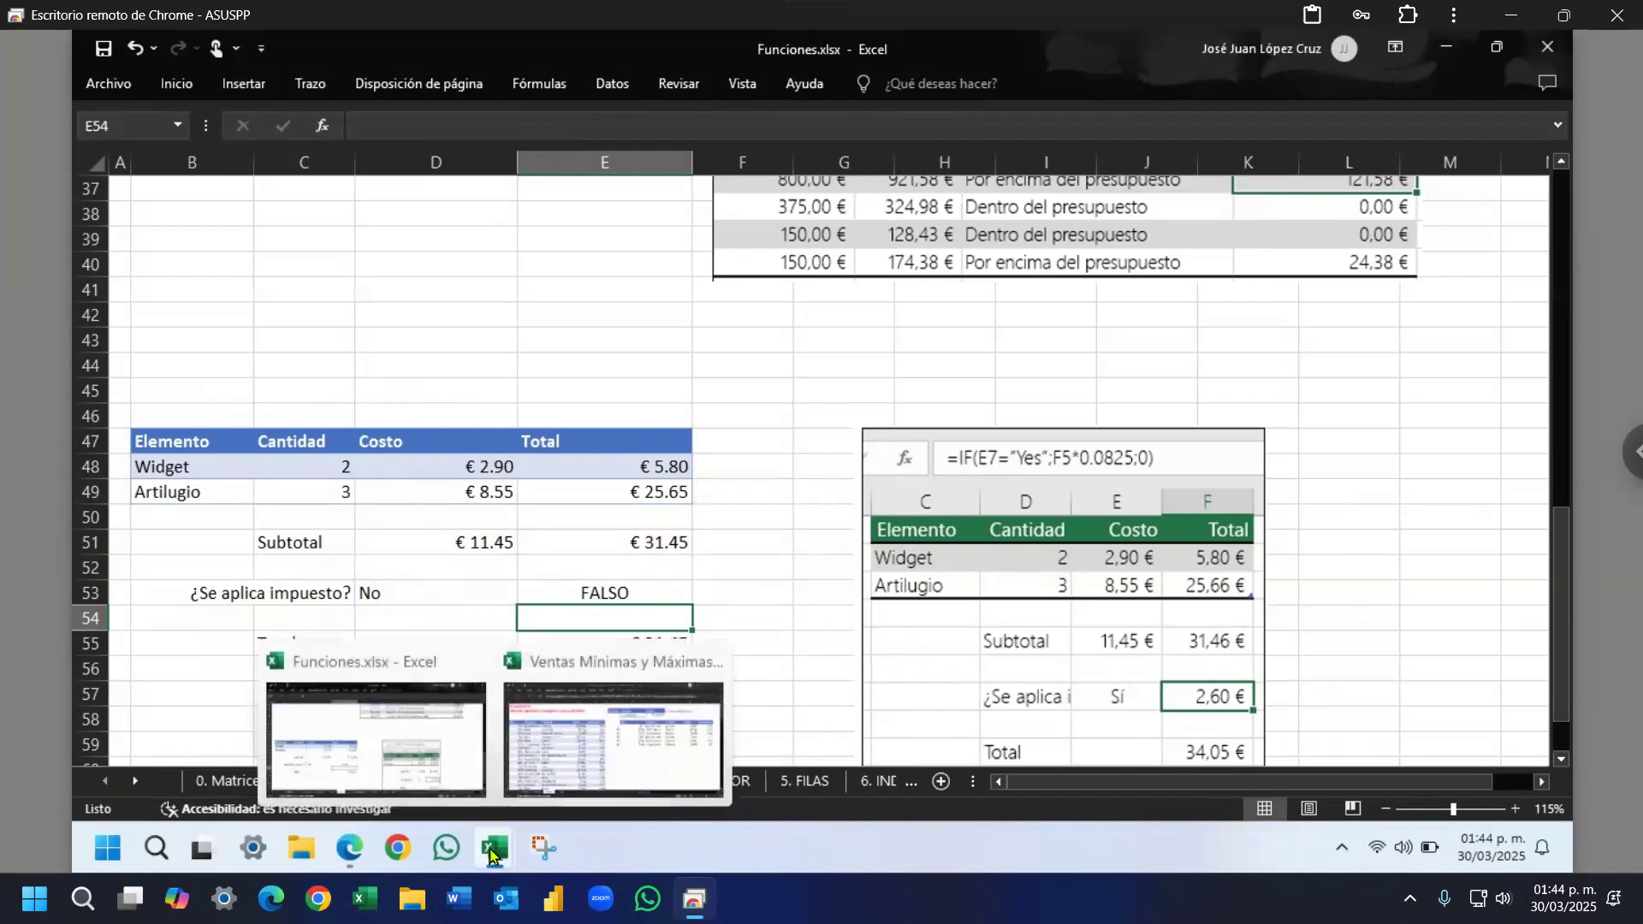
pyautogui.click(570, 756)
pyautogui.doubleClick(925, 330)
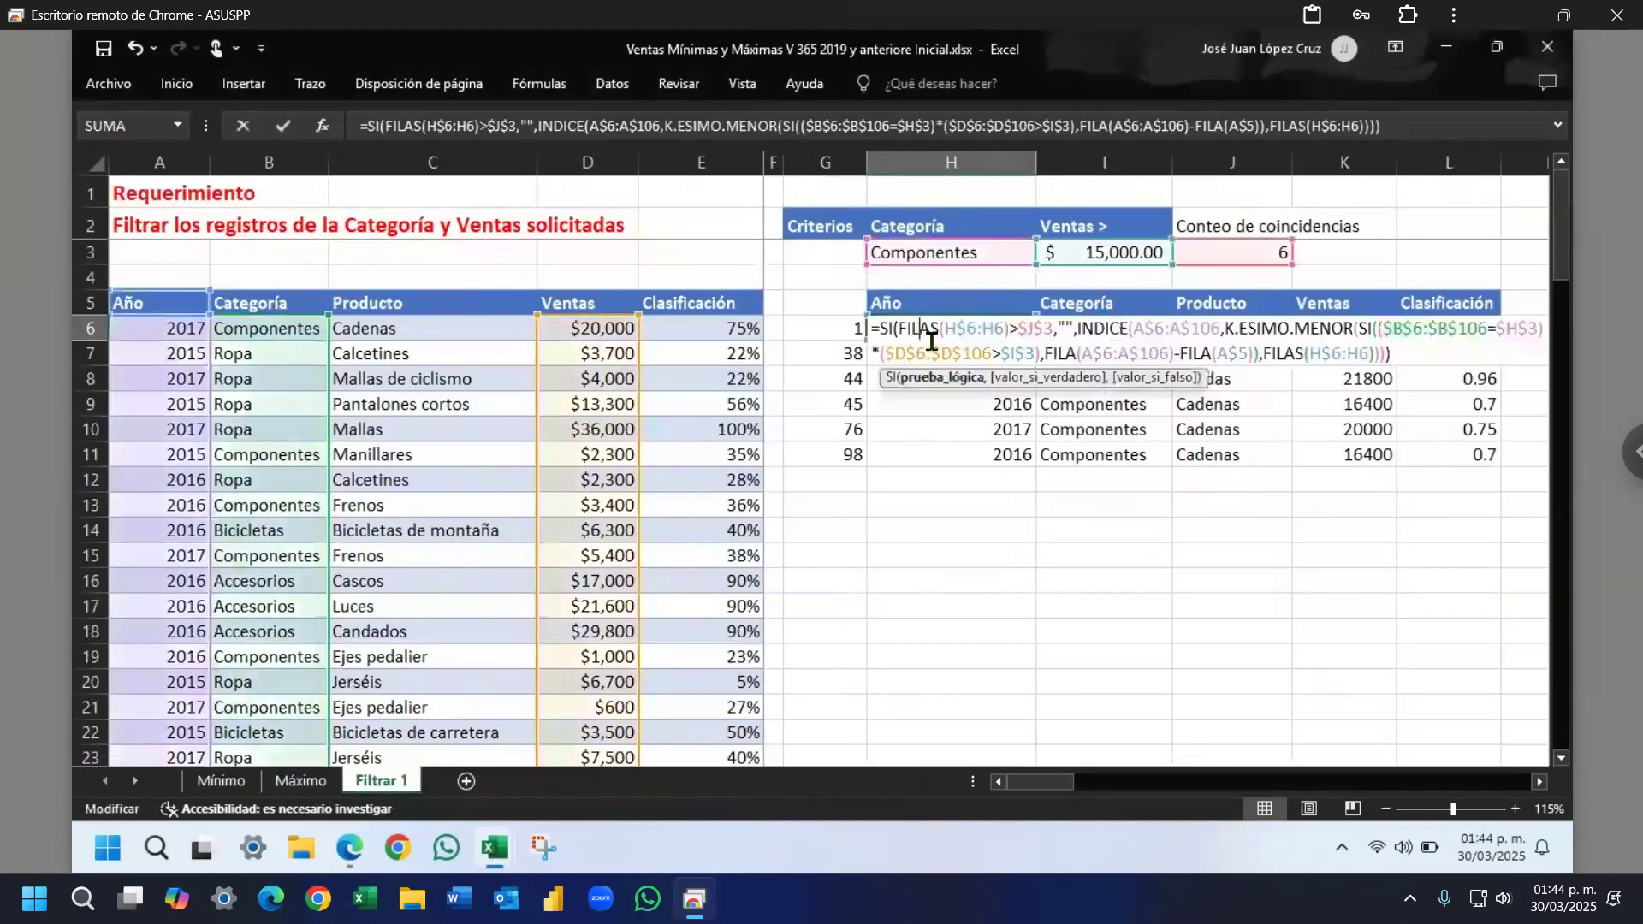
pyautogui.click(1376, 327)
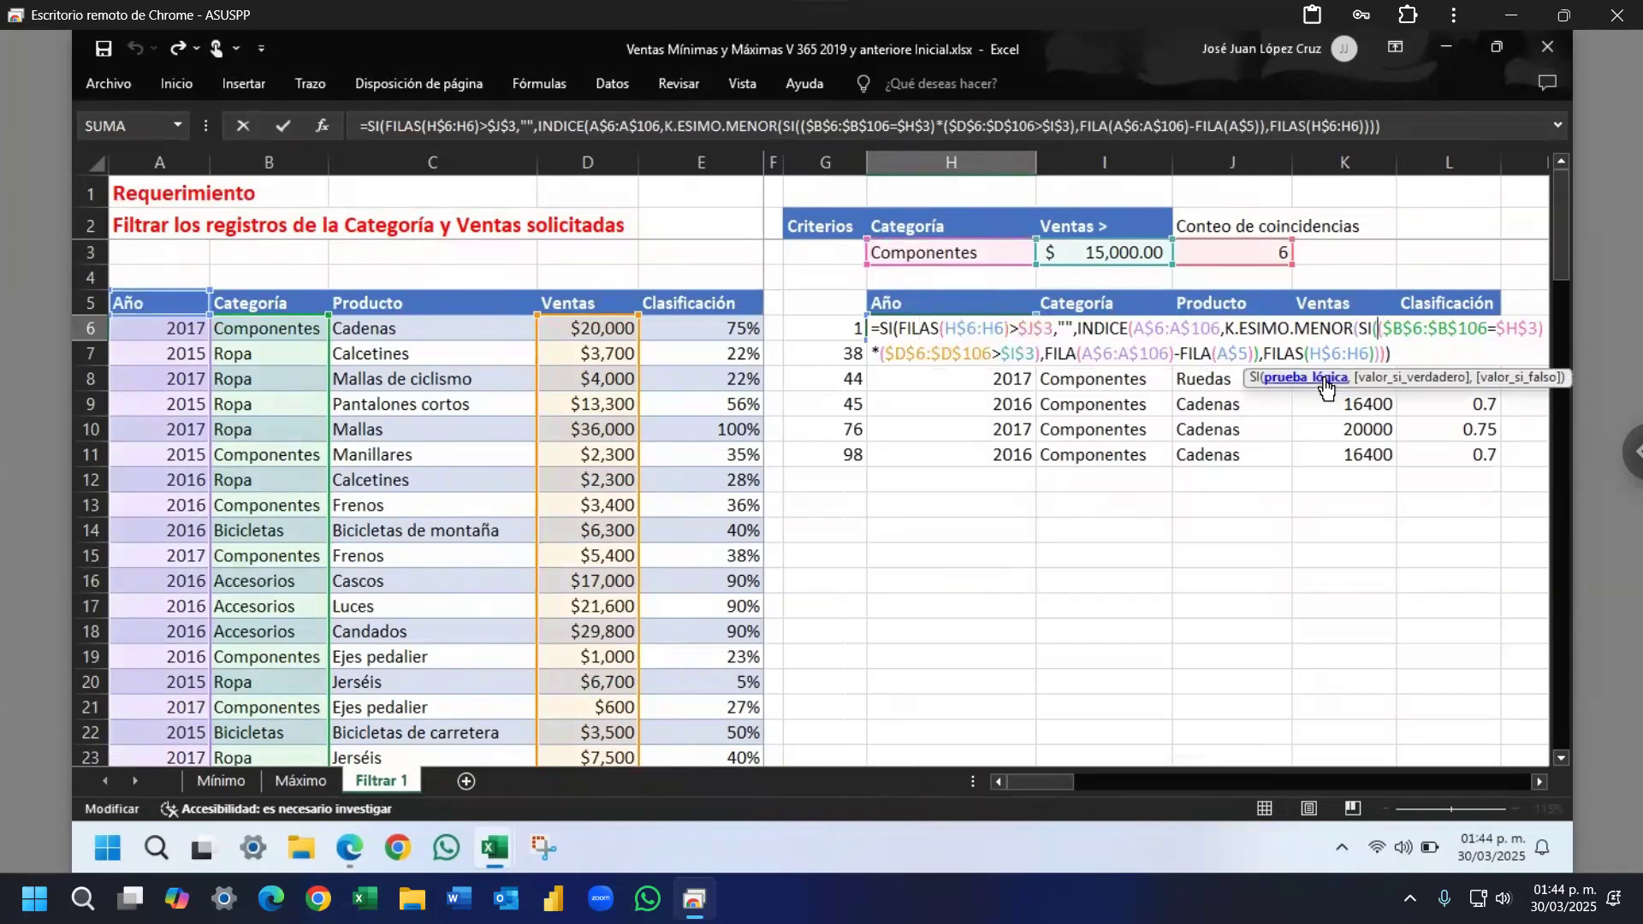
pyautogui.click(1400, 378)
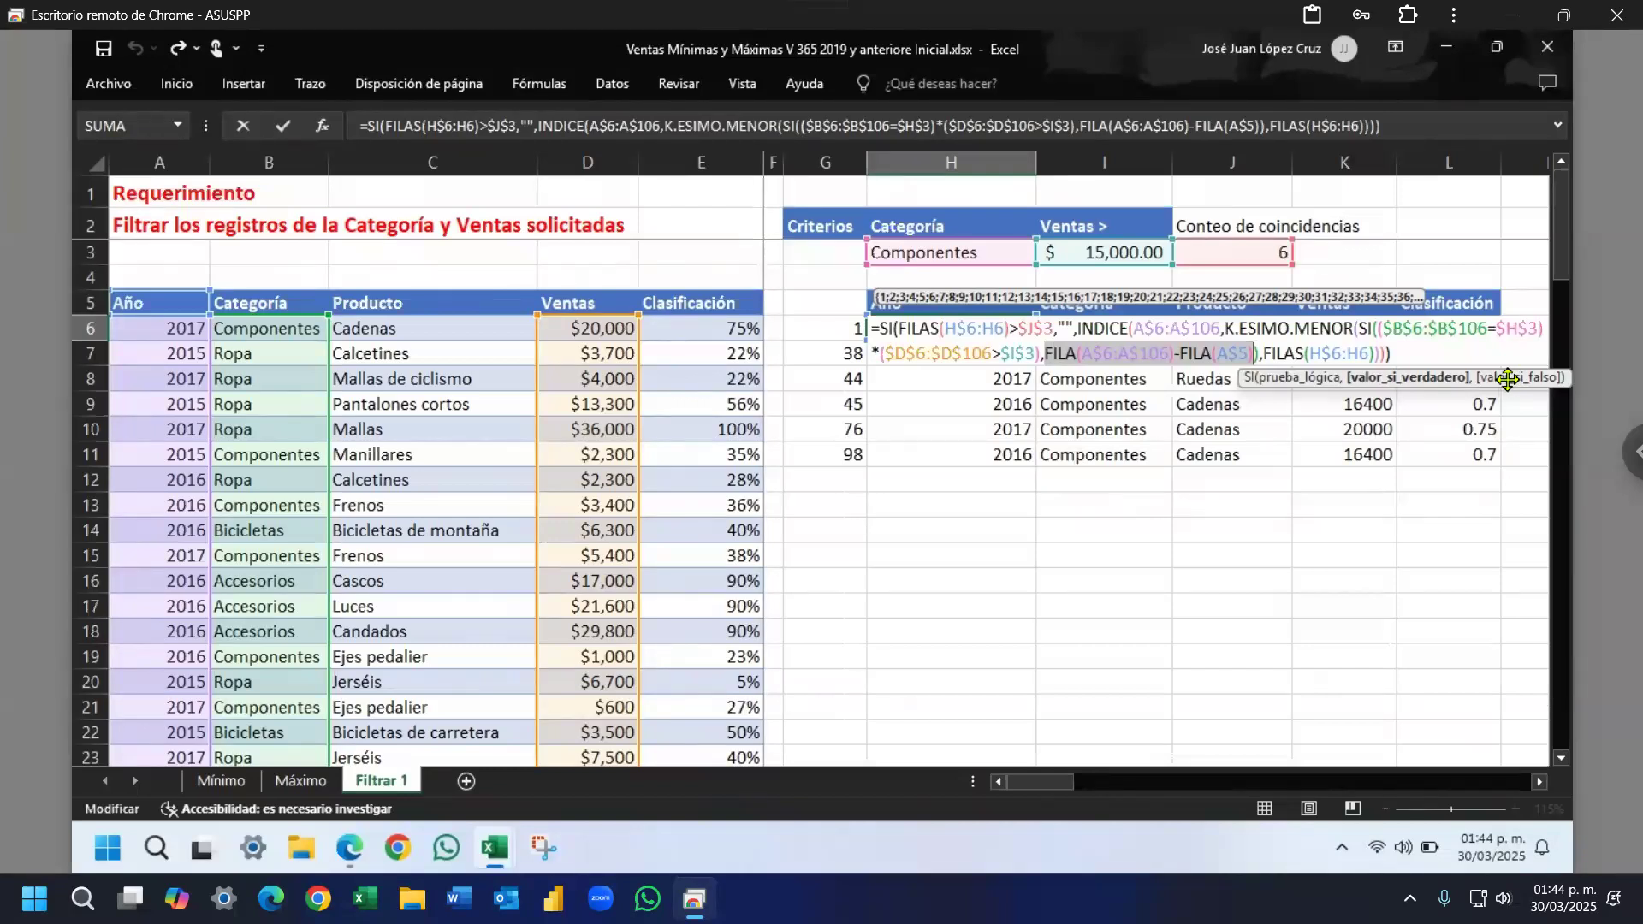
pyautogui.hotkey('ctrl', 'Return')
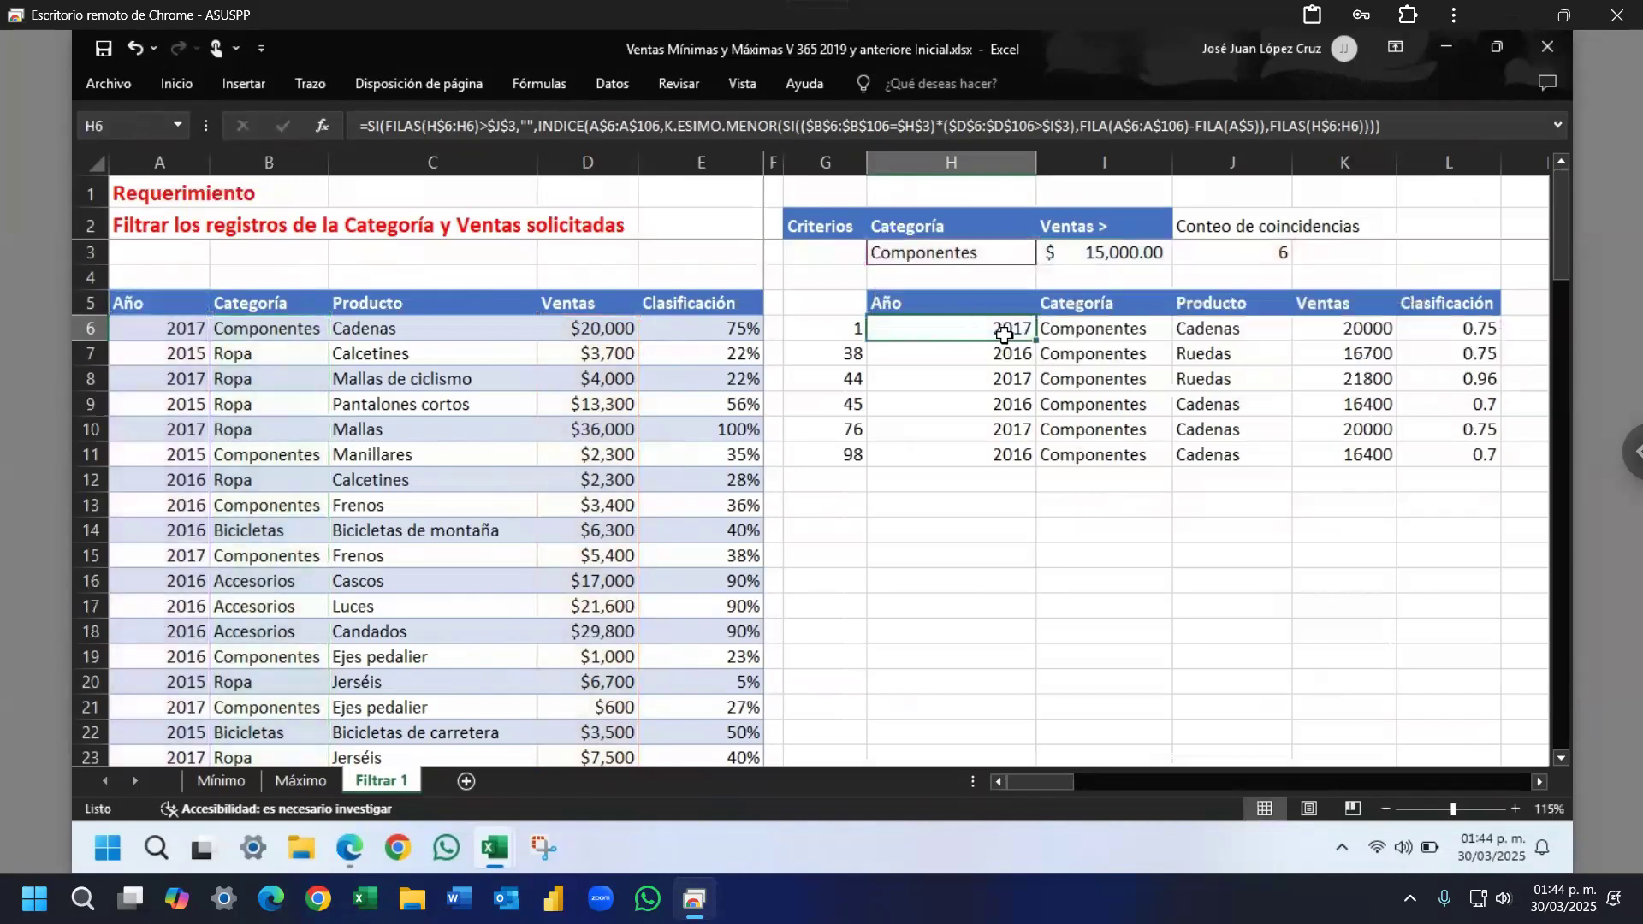
# Step: Select the whole nested SI inside K.ESIMO.MENOR in the H6 formula to inspect it, keeping the array formula as it is
pyautogui.doubleClick(954, 329)
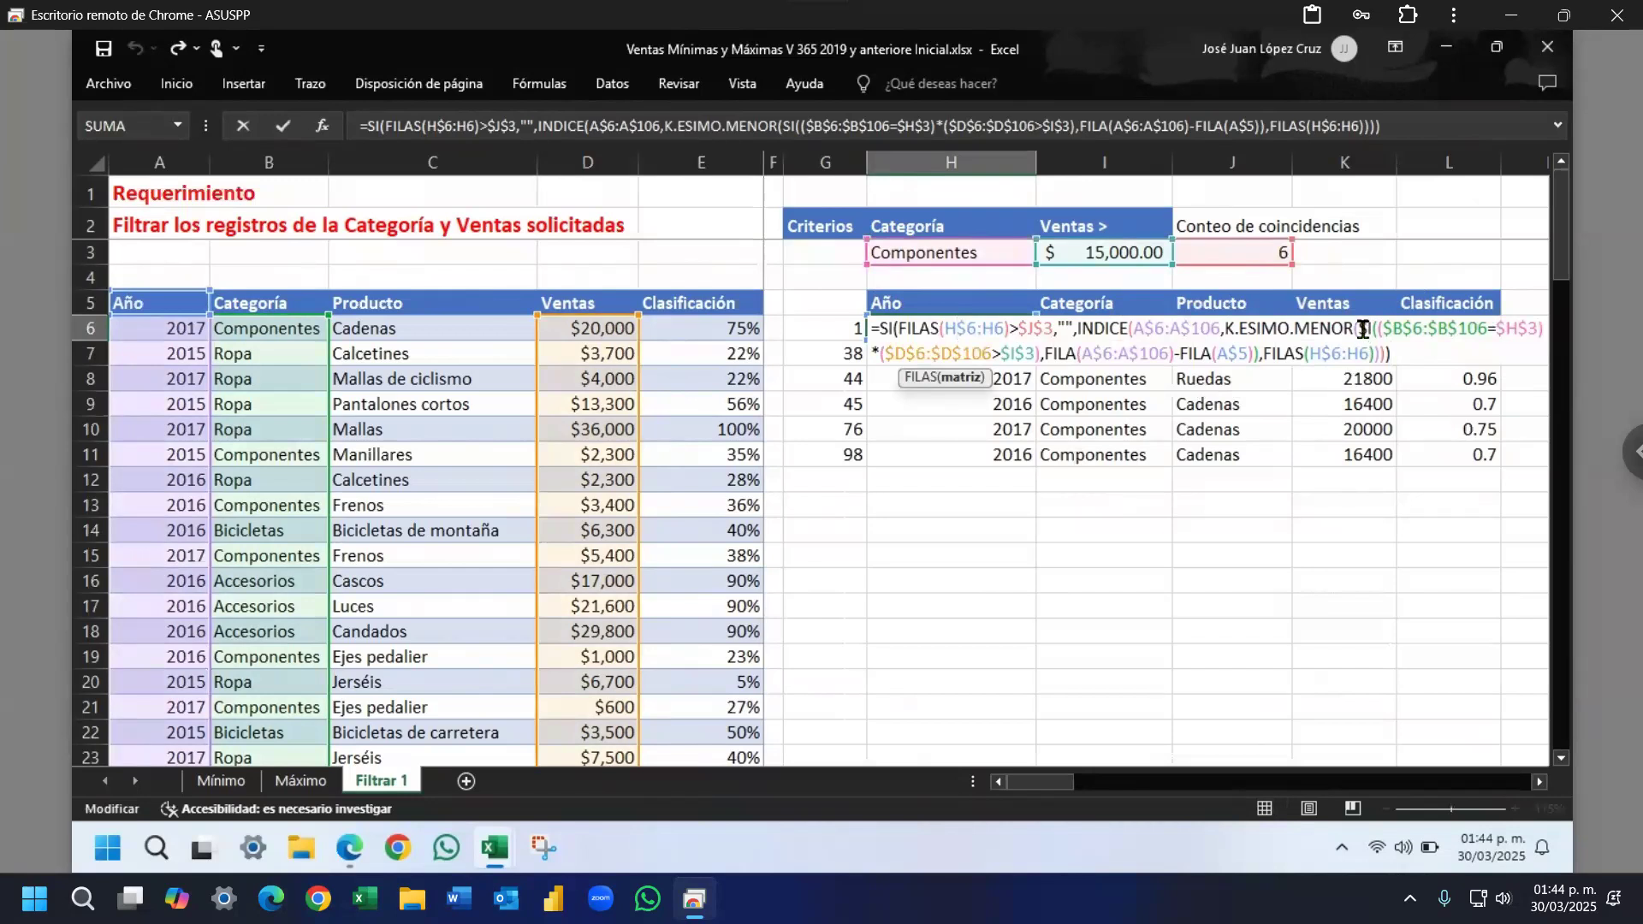
pyautogui.moveTo(1358, 327); pyautogui.dragTo(1264, 355)
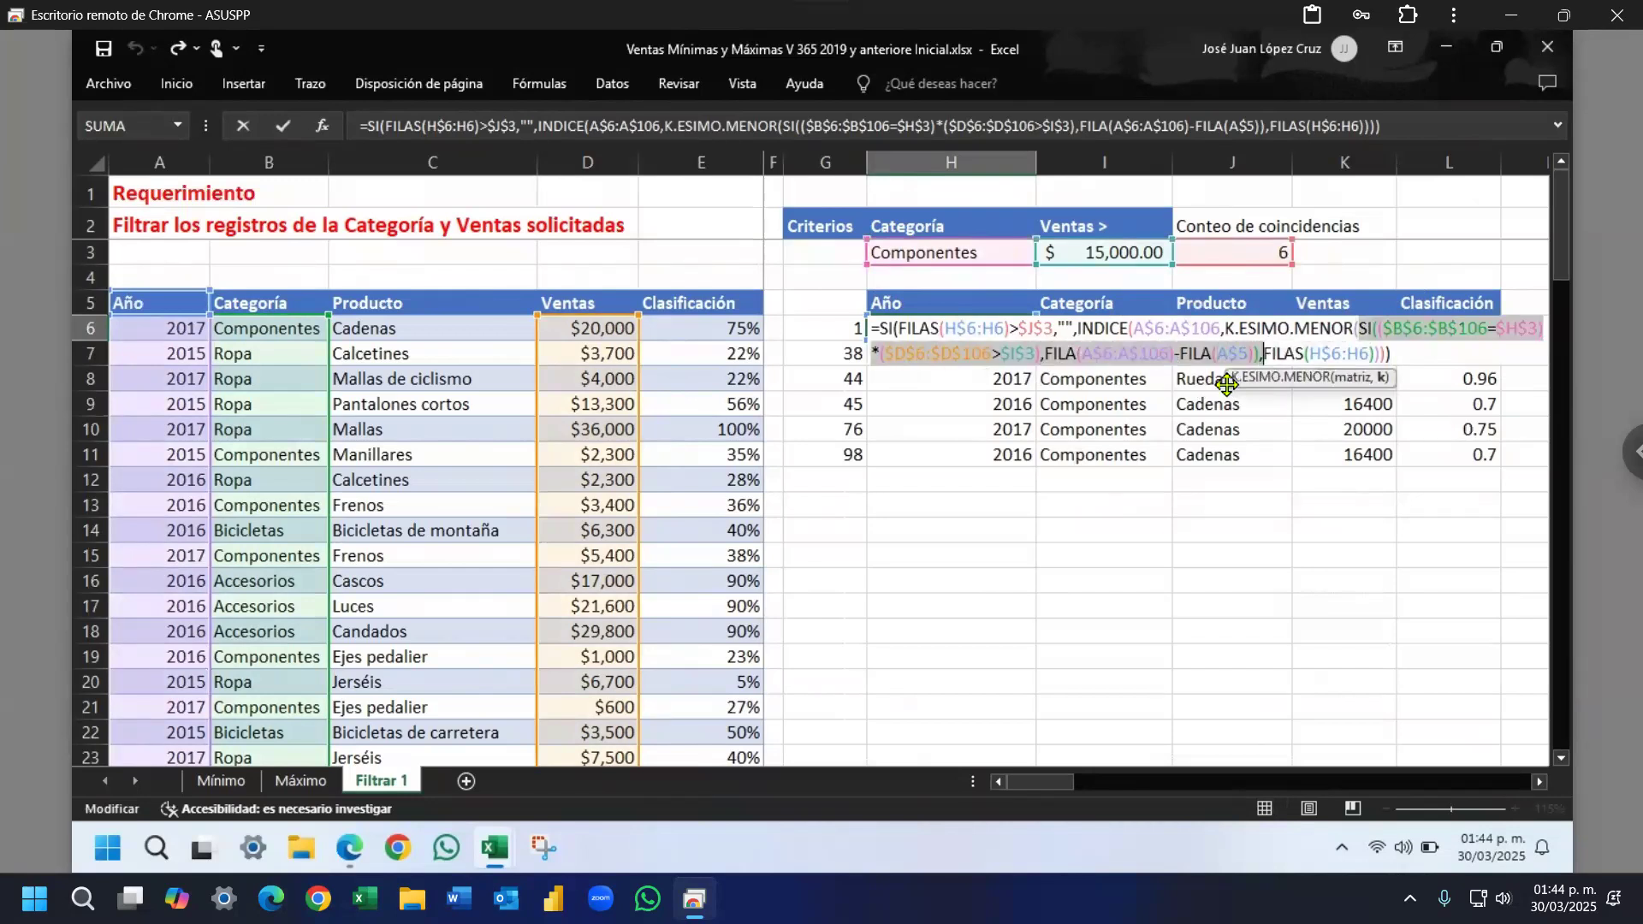
pyautogui.hotkey('shift', 'Left')
pyautogui.hotkey('ctrl', 'shift', 'Return')
# Step: Go across row 6 of Filtrar 1 to the formula breakdown in columns W to Z
pyautogui.press('Right')
pyautogui.press('Right')
pyautogui.press('Right')
pyautogui.press('Right')
pyautogui.press('Right')
pyautogui.press('Right')
pyautogui.press('Right')
pyautogui.press('Right')
pyautogui.press('Right')
pyautogui.press('Right')
pyautogui.press('Right')
pyautogui.press('Right')
pyautogui.press('Right')
pyautogui.press('Right')
pyautogui.press('Right')
pyautogui.press('Right')
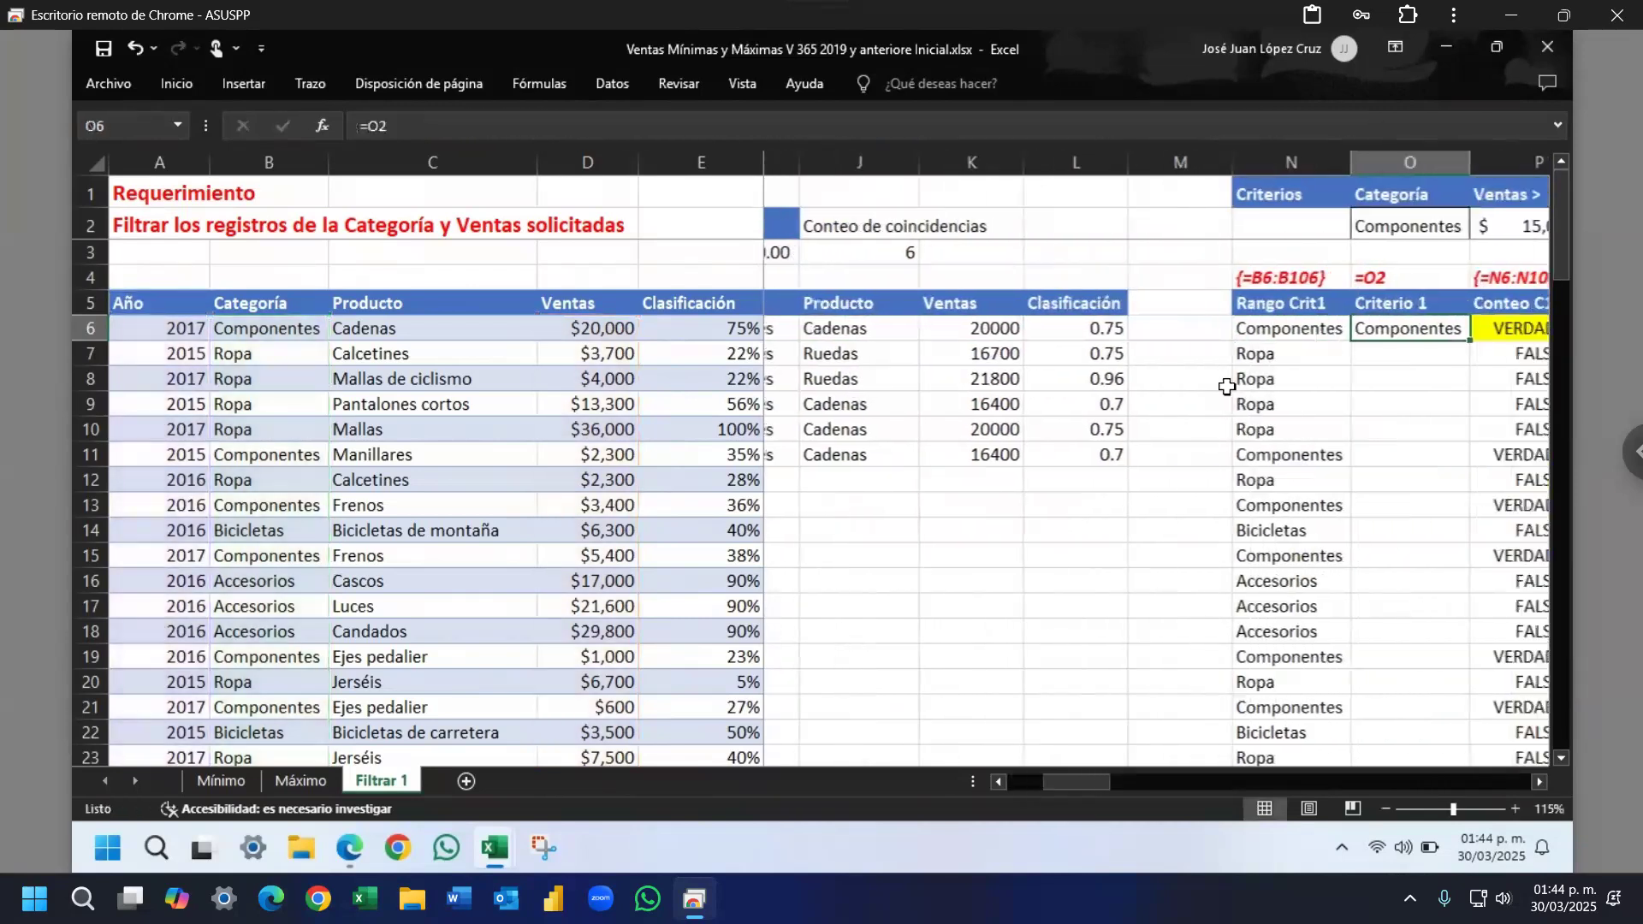
pyautogui.hscroll(3, 1227, 387)
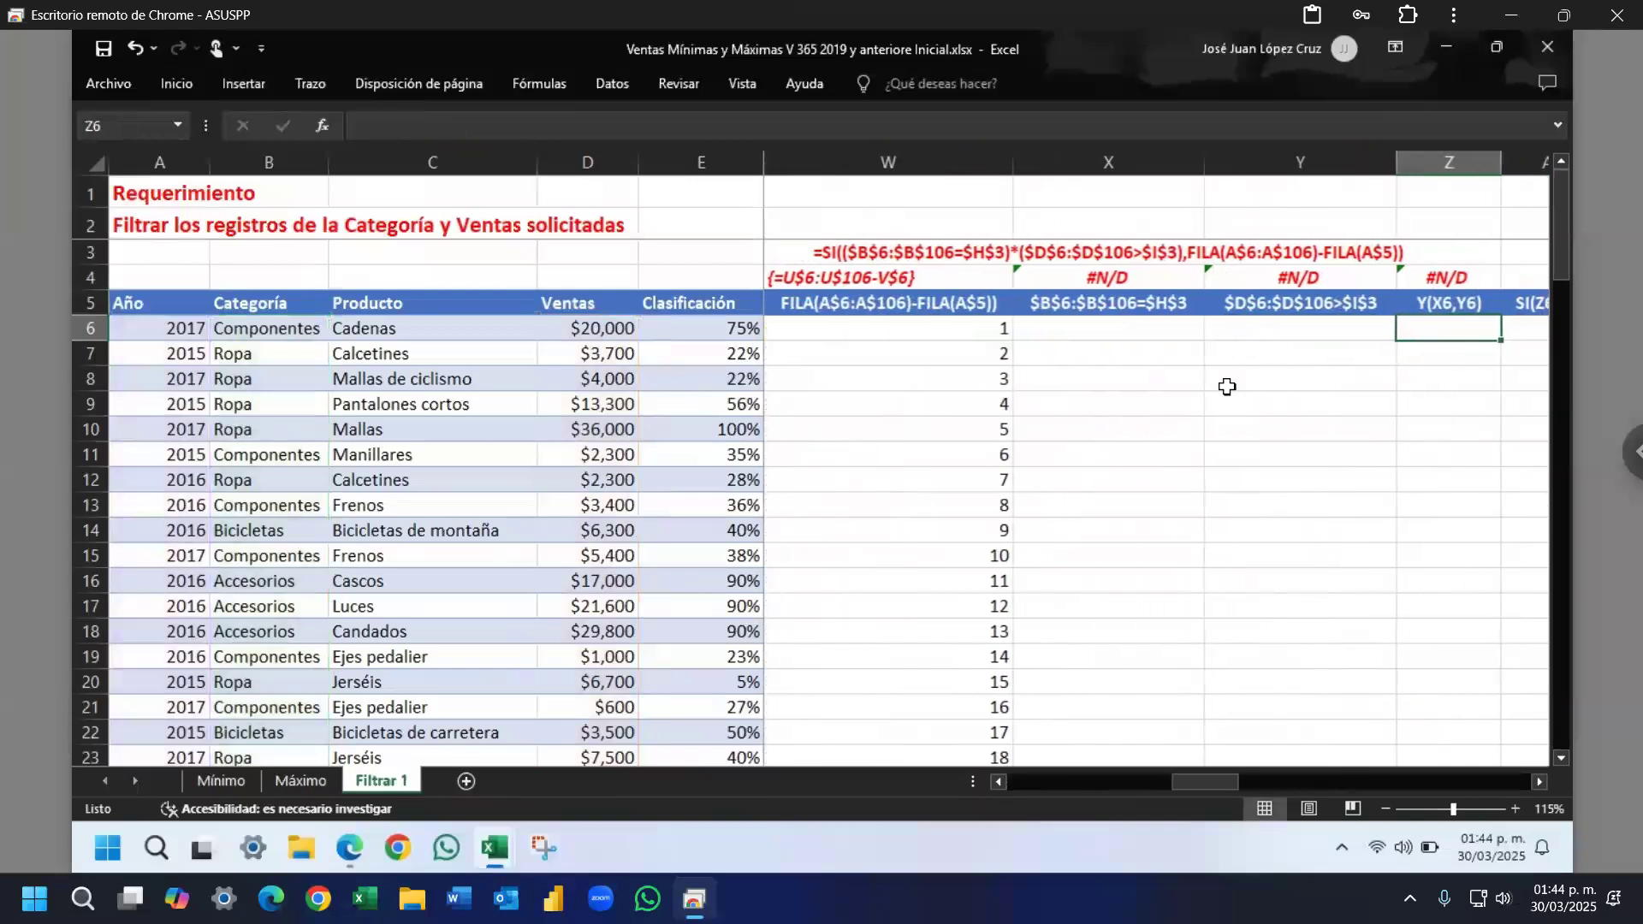
# Step: Draw a red annotation rectangle around the first condition, ($B$6:$B$106=$H$3), of the SI formula text in row 3
pyautogui.click(932, 248)
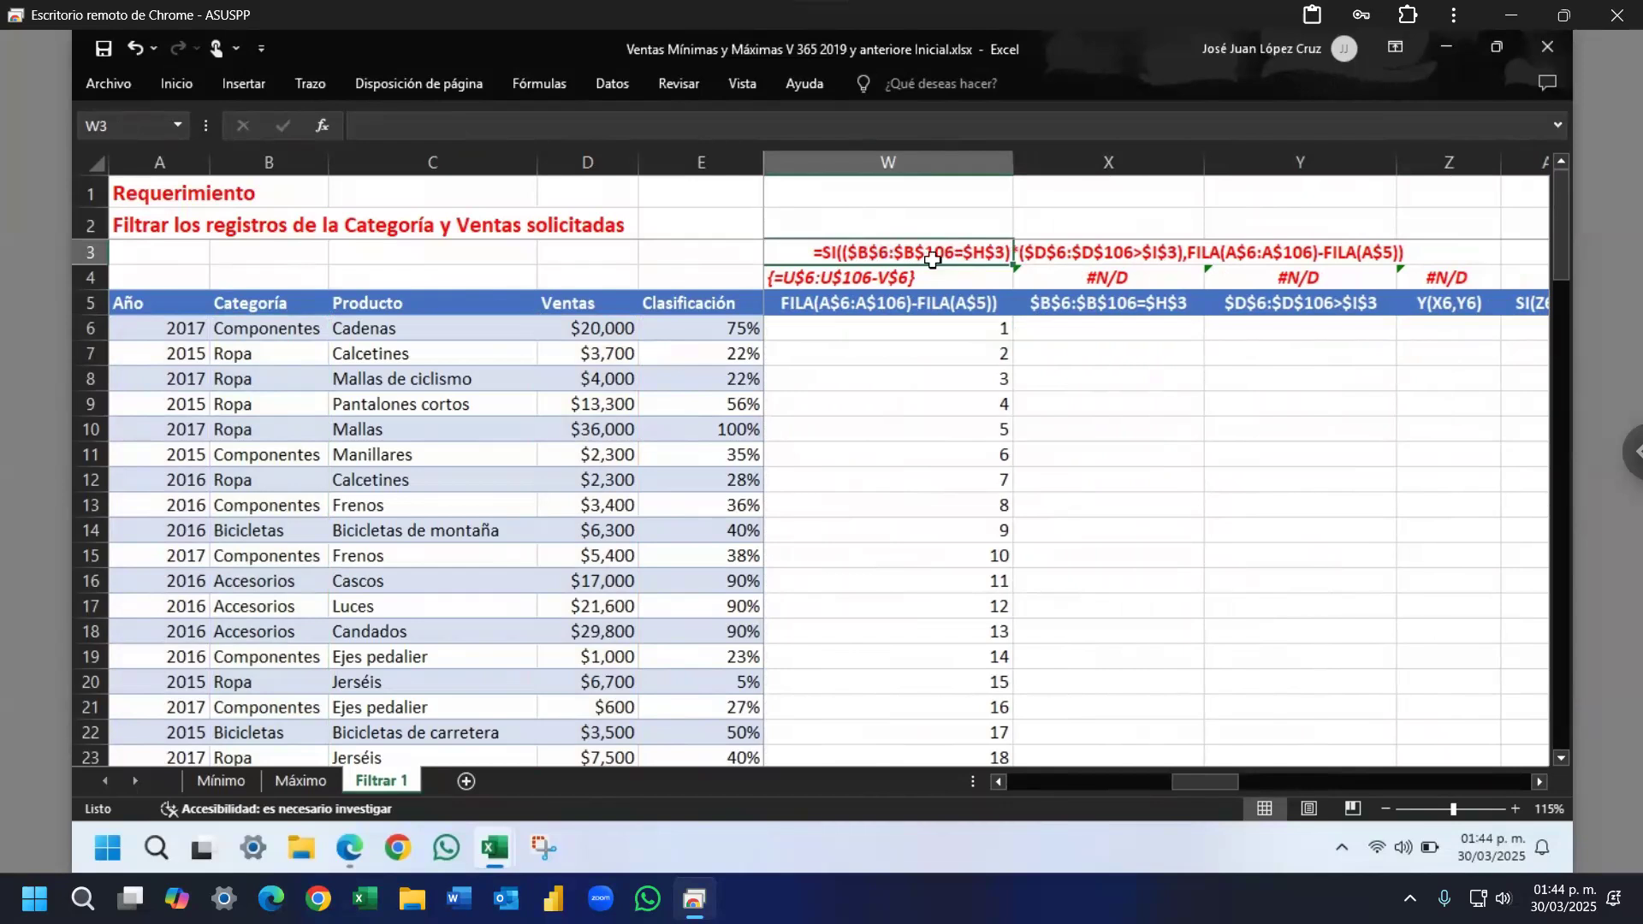
pyautogui.hotkey('ctrl', 'shift', 'd')
pyautogui.moveTo(845, 231)
pyautogui.mouseDown()
pyautogui.moveTo(849, 268)
pyautogui.moveTo(1018, 267)
pyautogui.mouseUp()
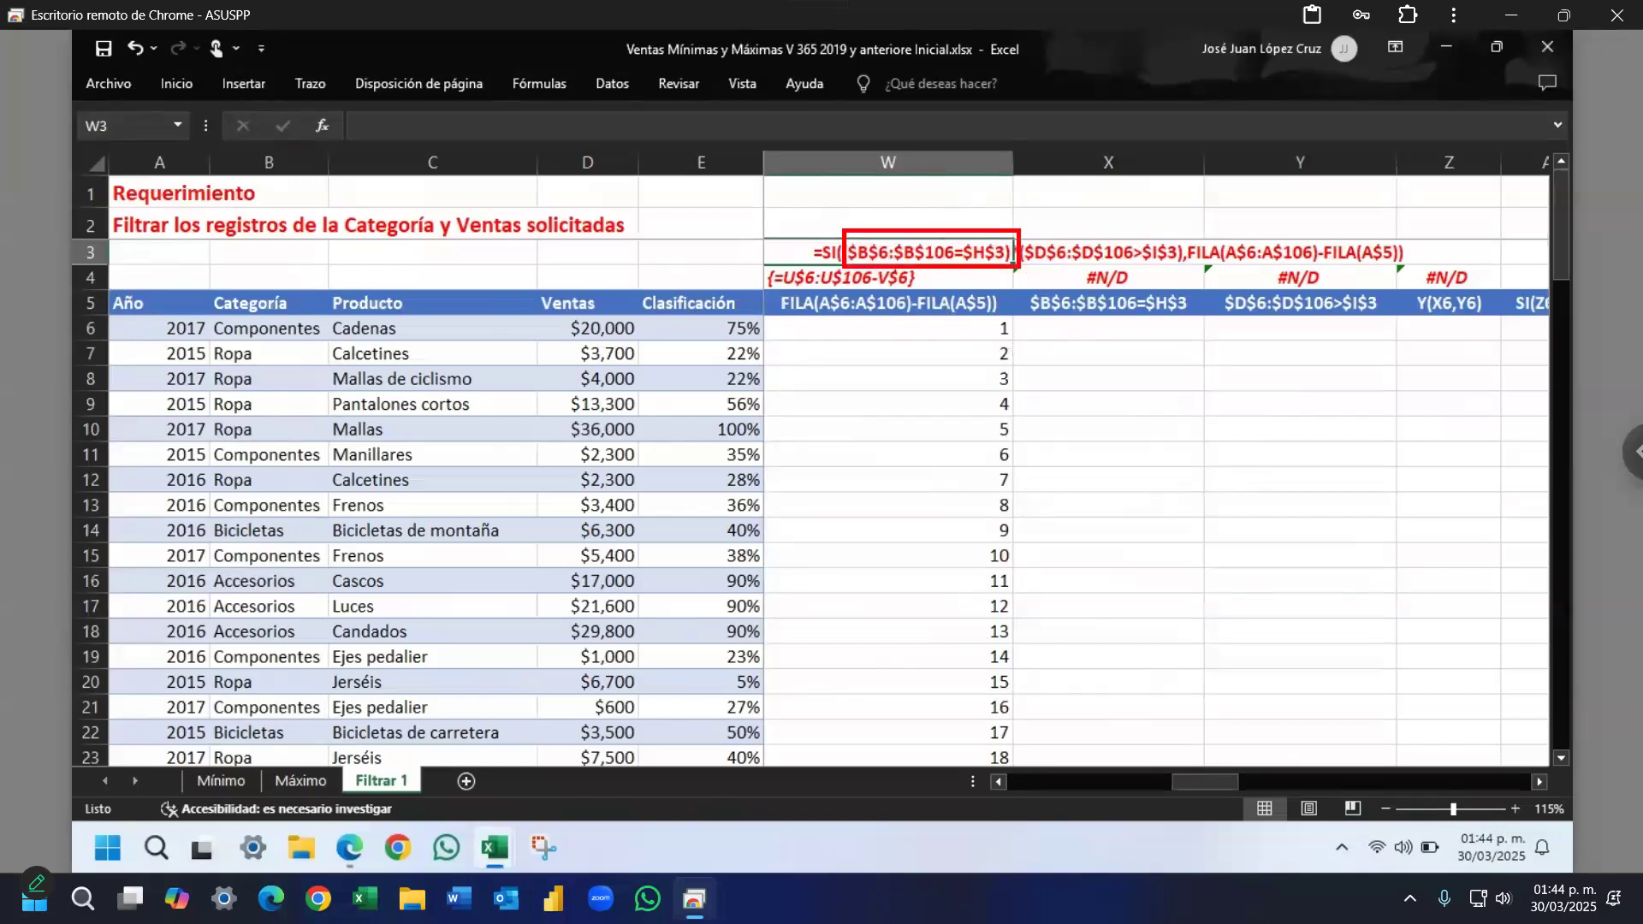
# Step: Clear the red annotation and enter the array formula =B$6:B$106=$H$3 in cell X6
pyautogui.hotkey('ctrl', 'shift', 'd')
pyautogui.click(1087, 331)
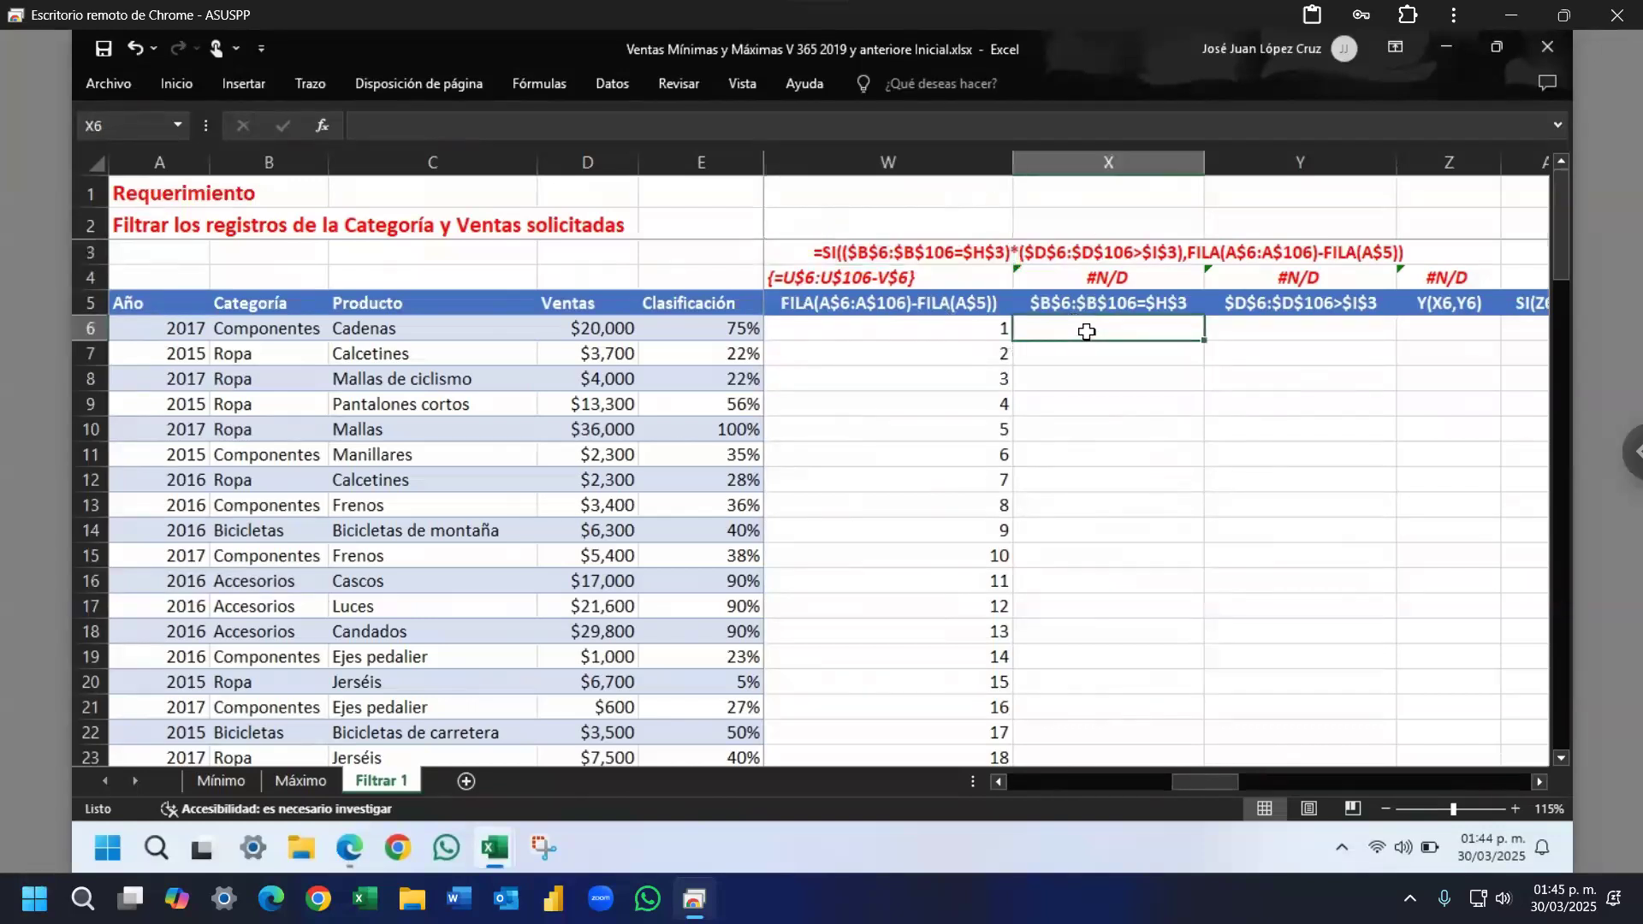
pyautogui.doubleClick(1086, 332)
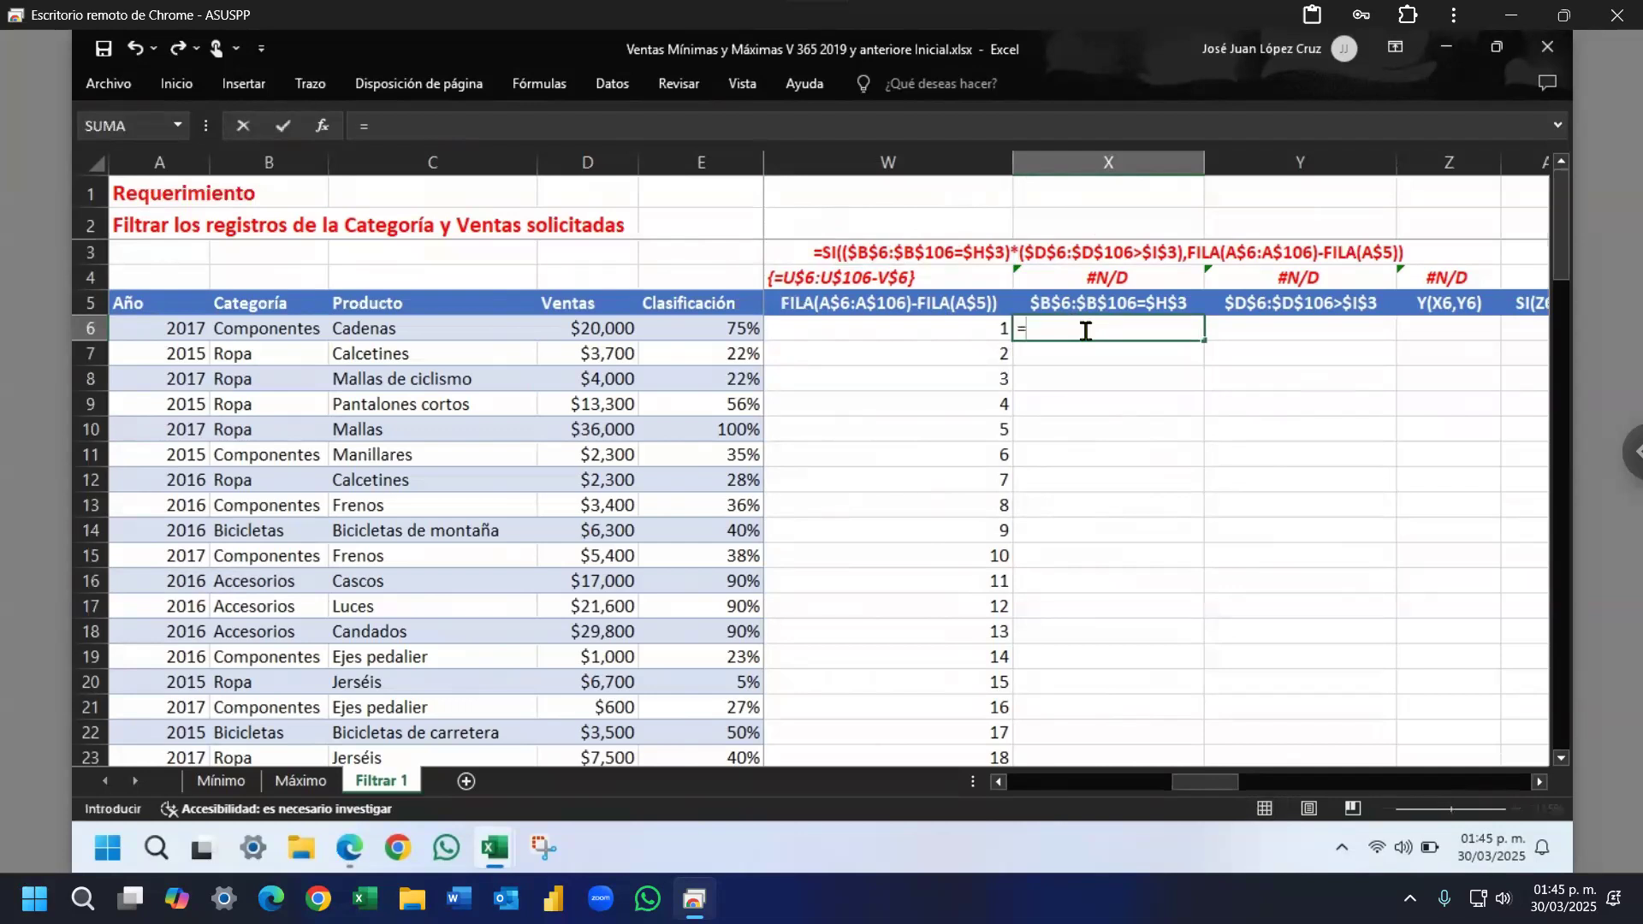
pyautogui.write('b')
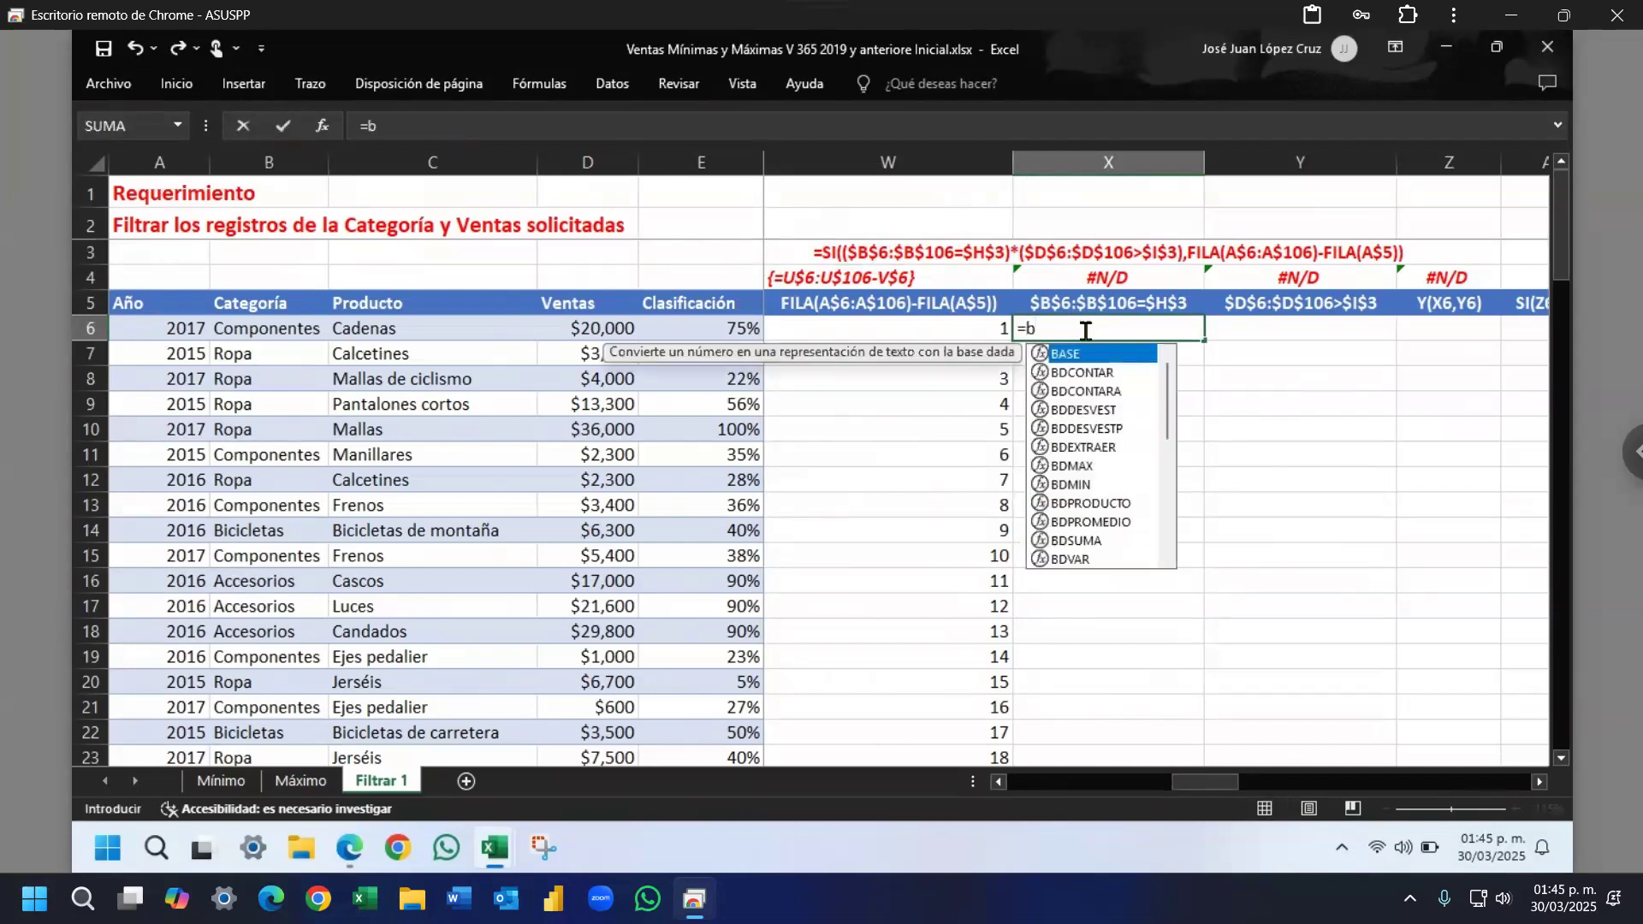
pyautogui.press('BackSpace')
pyautogui.write('B$')
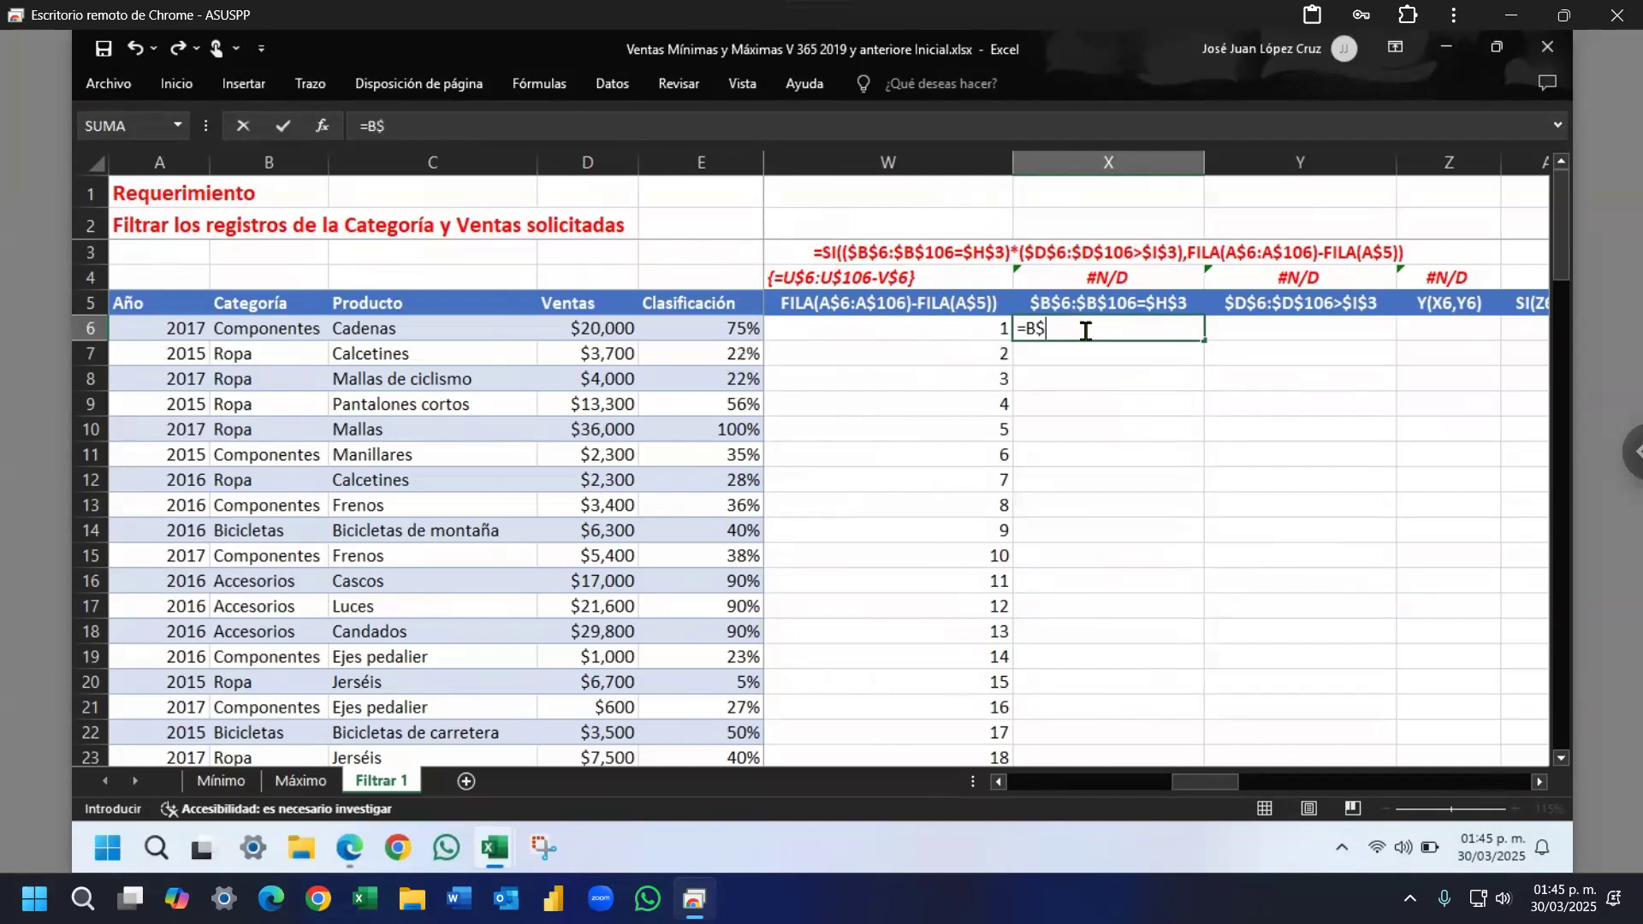
pyautogui.write('6')
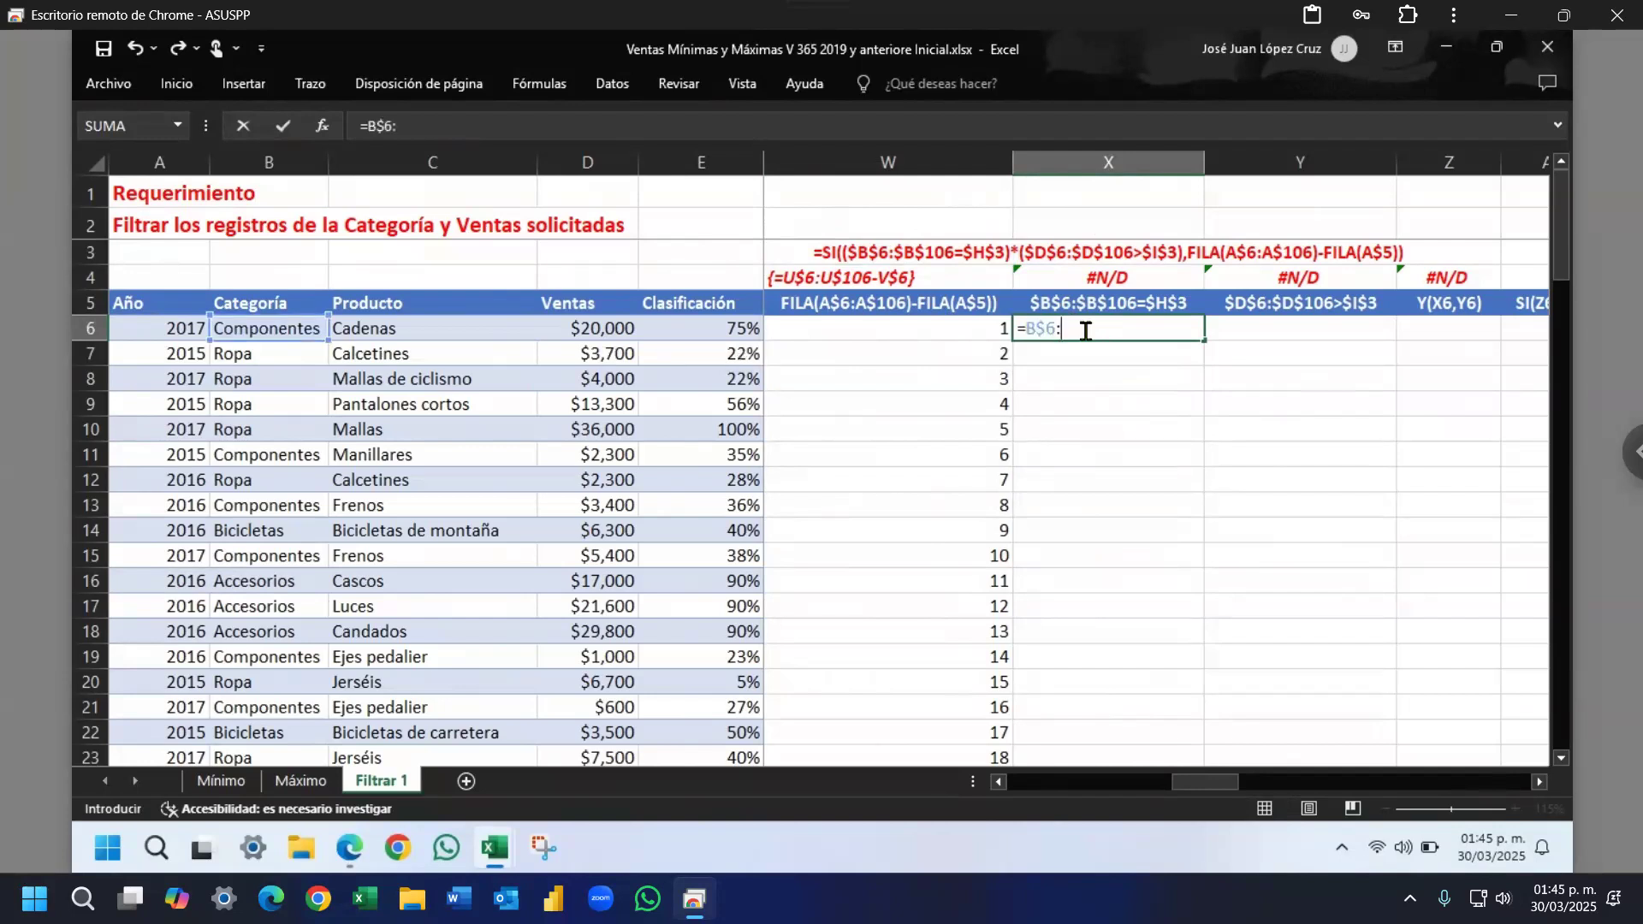
pyautogui.write(':B$106')
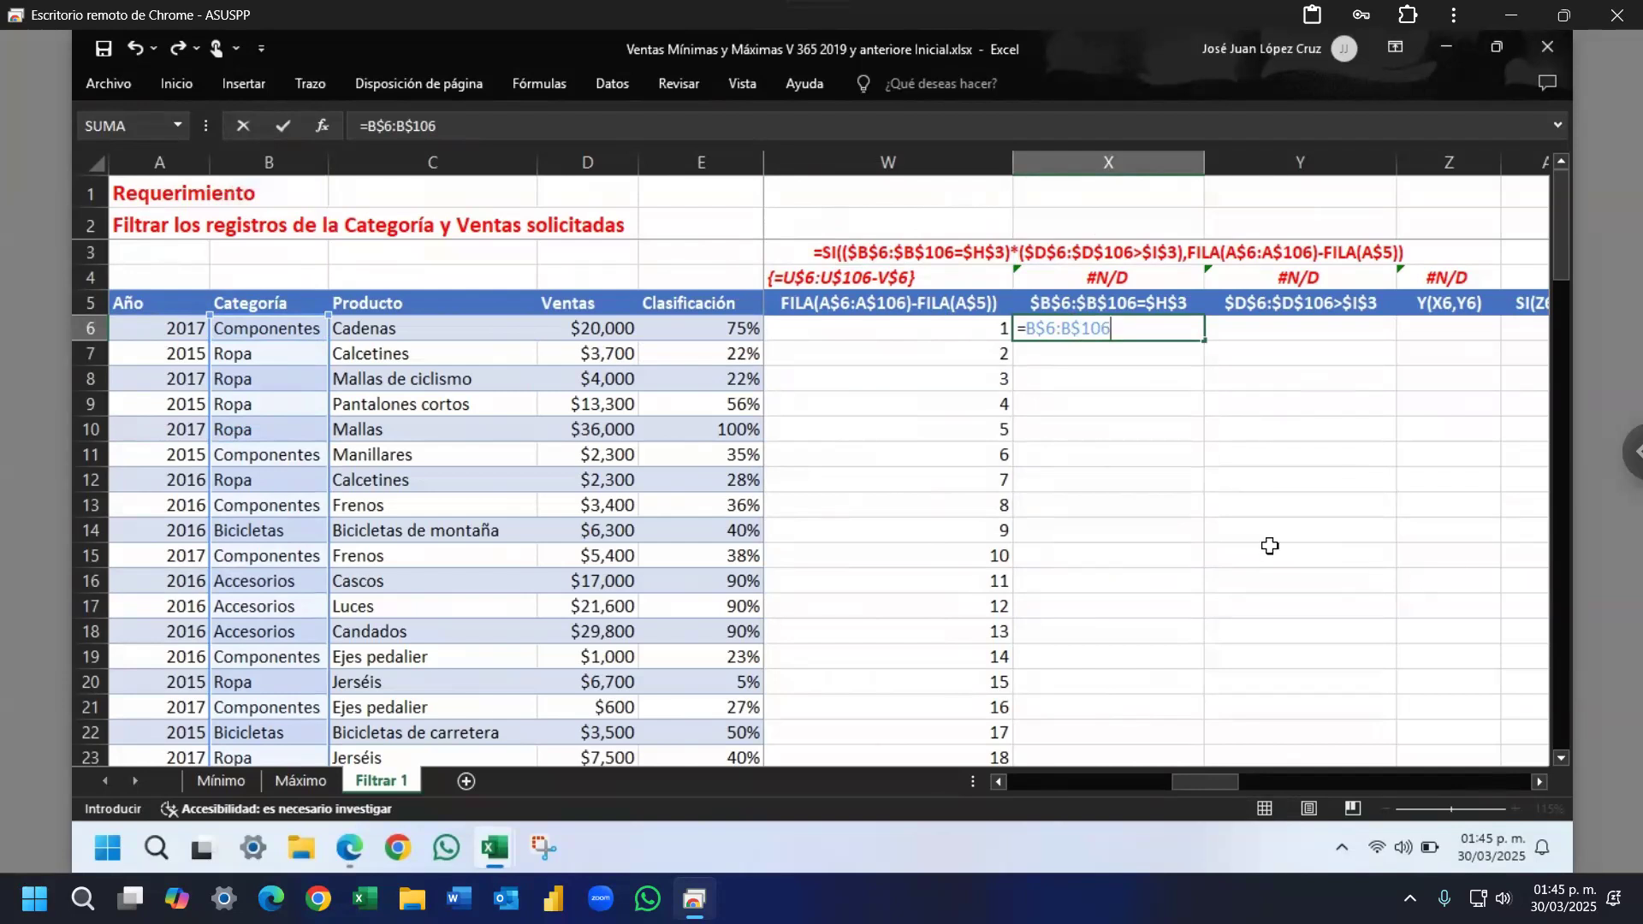
pyautogui.write('=$h')
pyautogui.press('BackSpace')
pyautogui.write('H$3')
pyautogui.hotkey('ctrl', 'shift', 'Return')
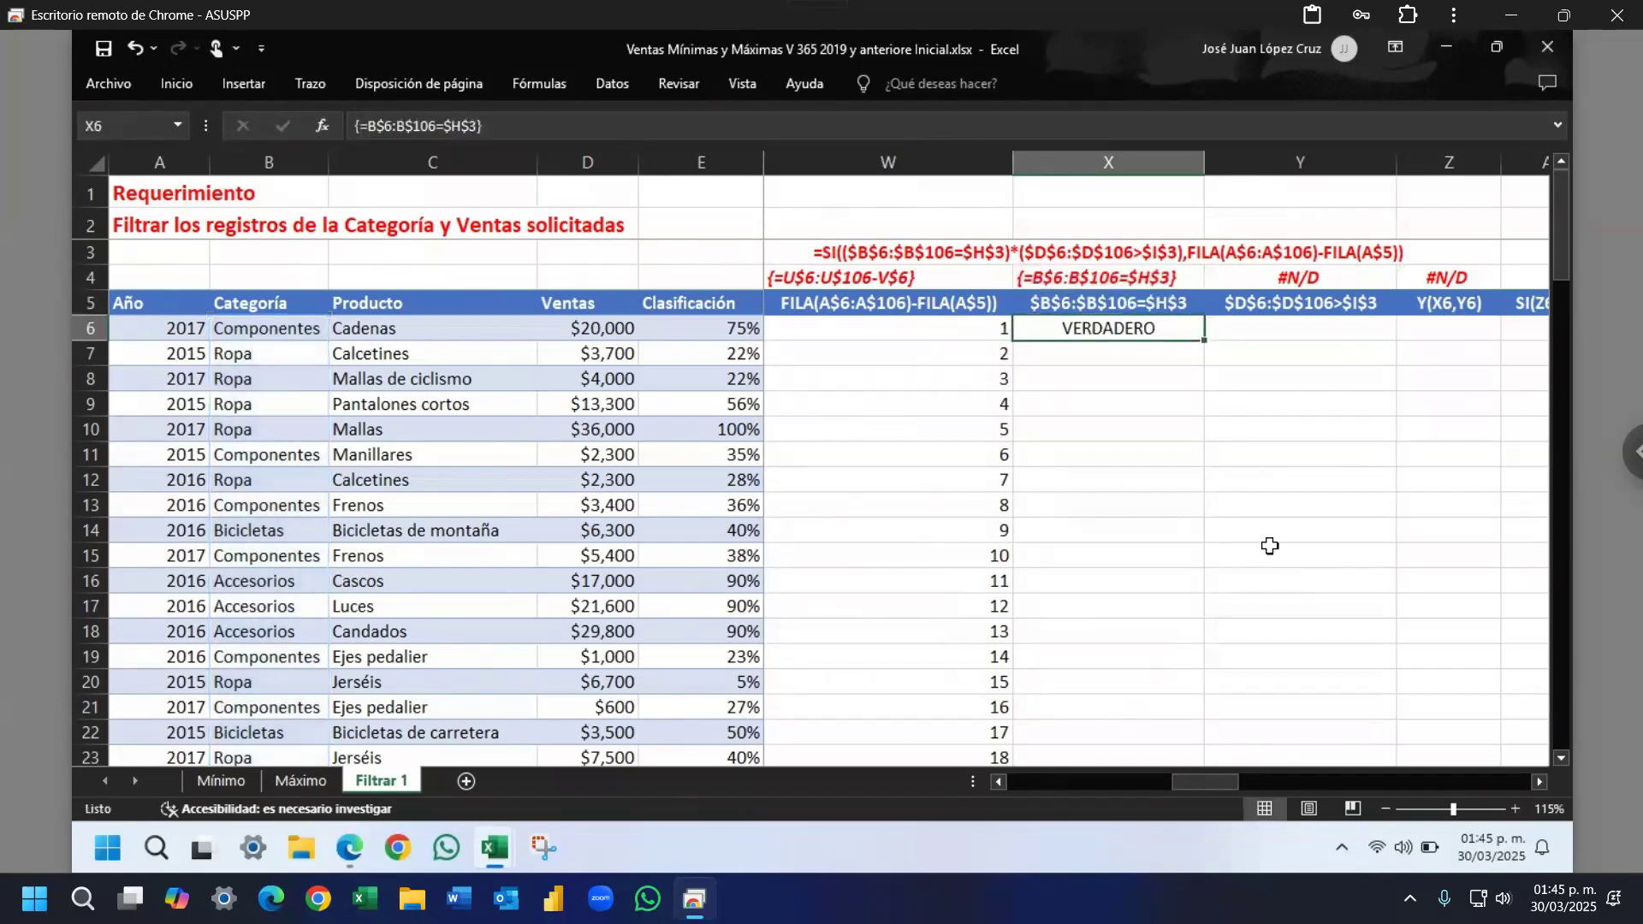
# Step: Fill the X6 array formula down column X alongside the data and check the formula in X6
pyautogui.doubleClick(1207, 341)
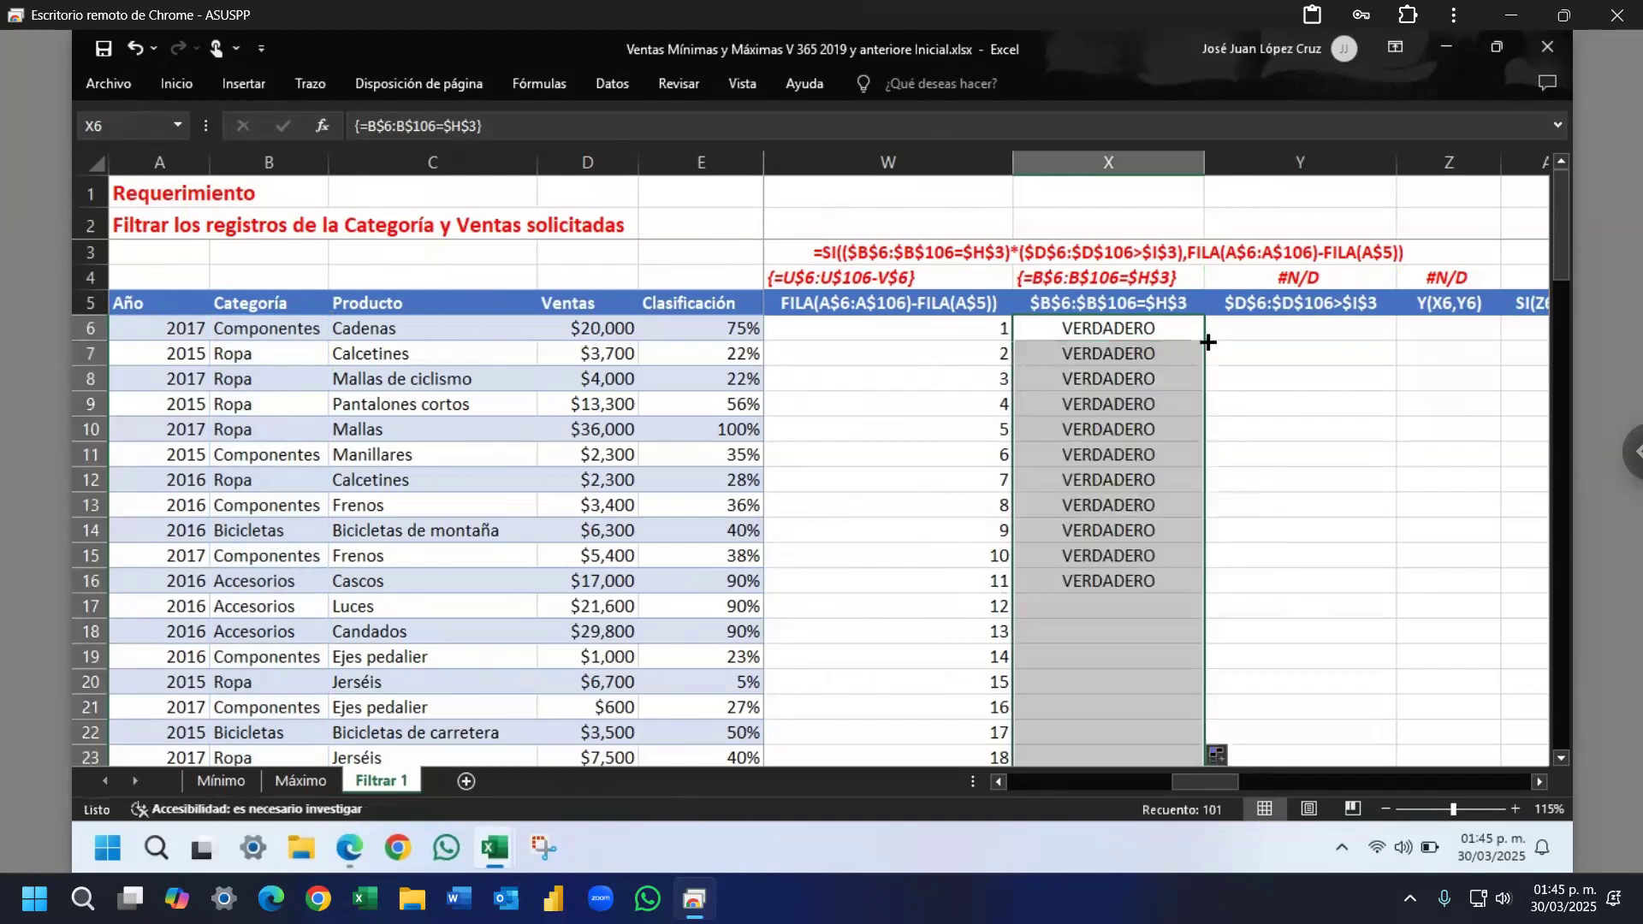
pyautogui.click(1141, 329)
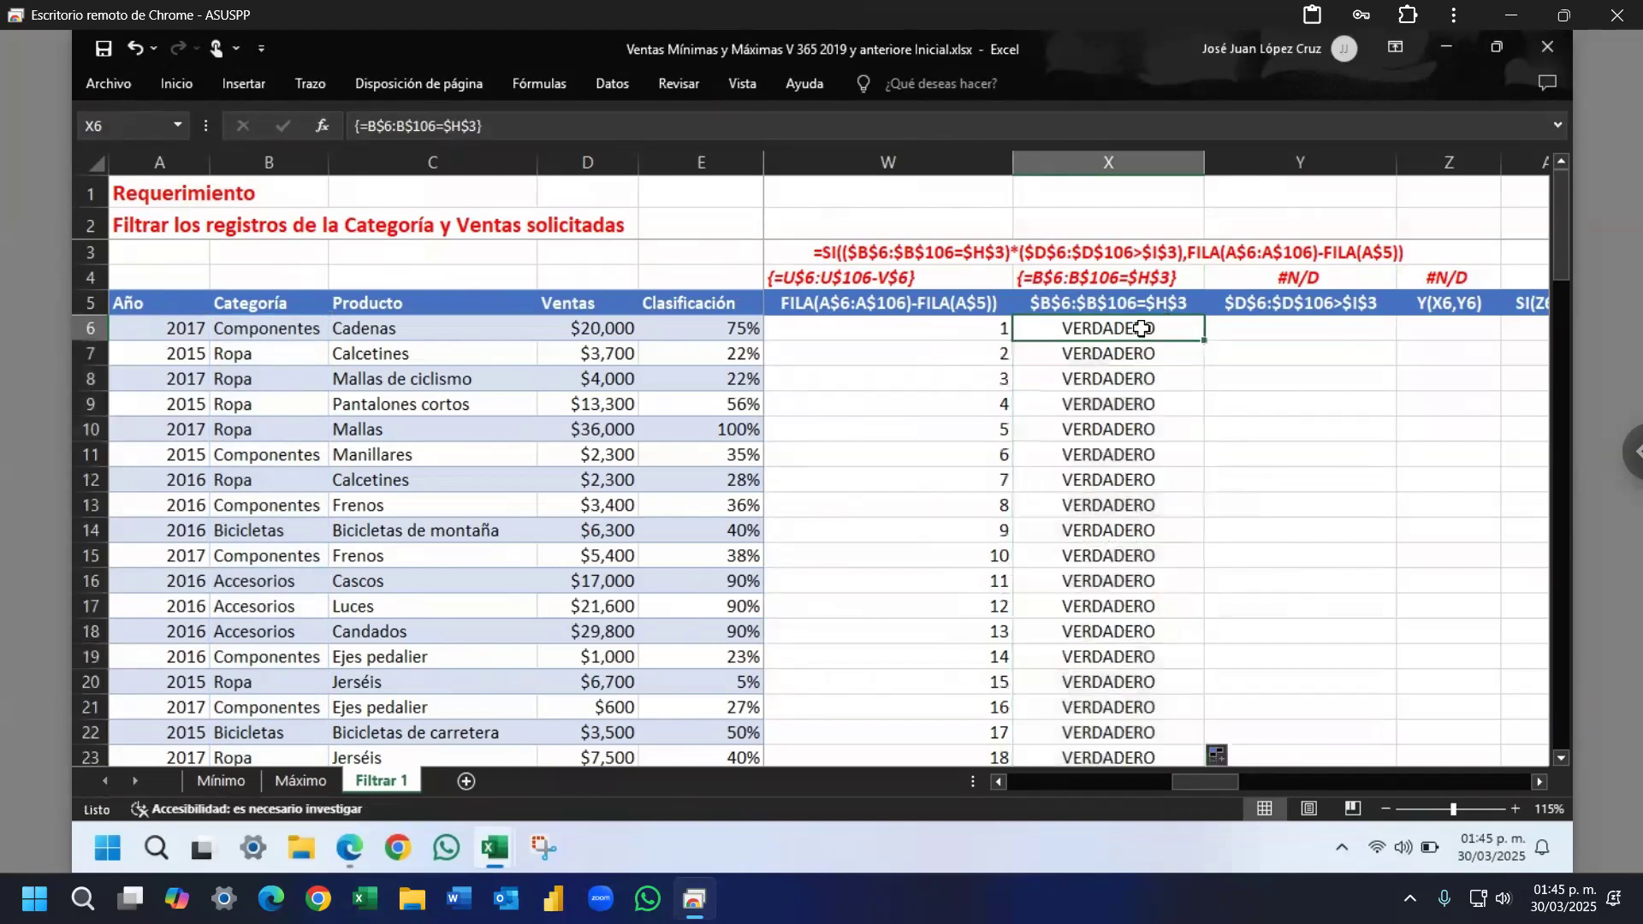
pyautogui.press('F2')
pyautogui.press('Escape')
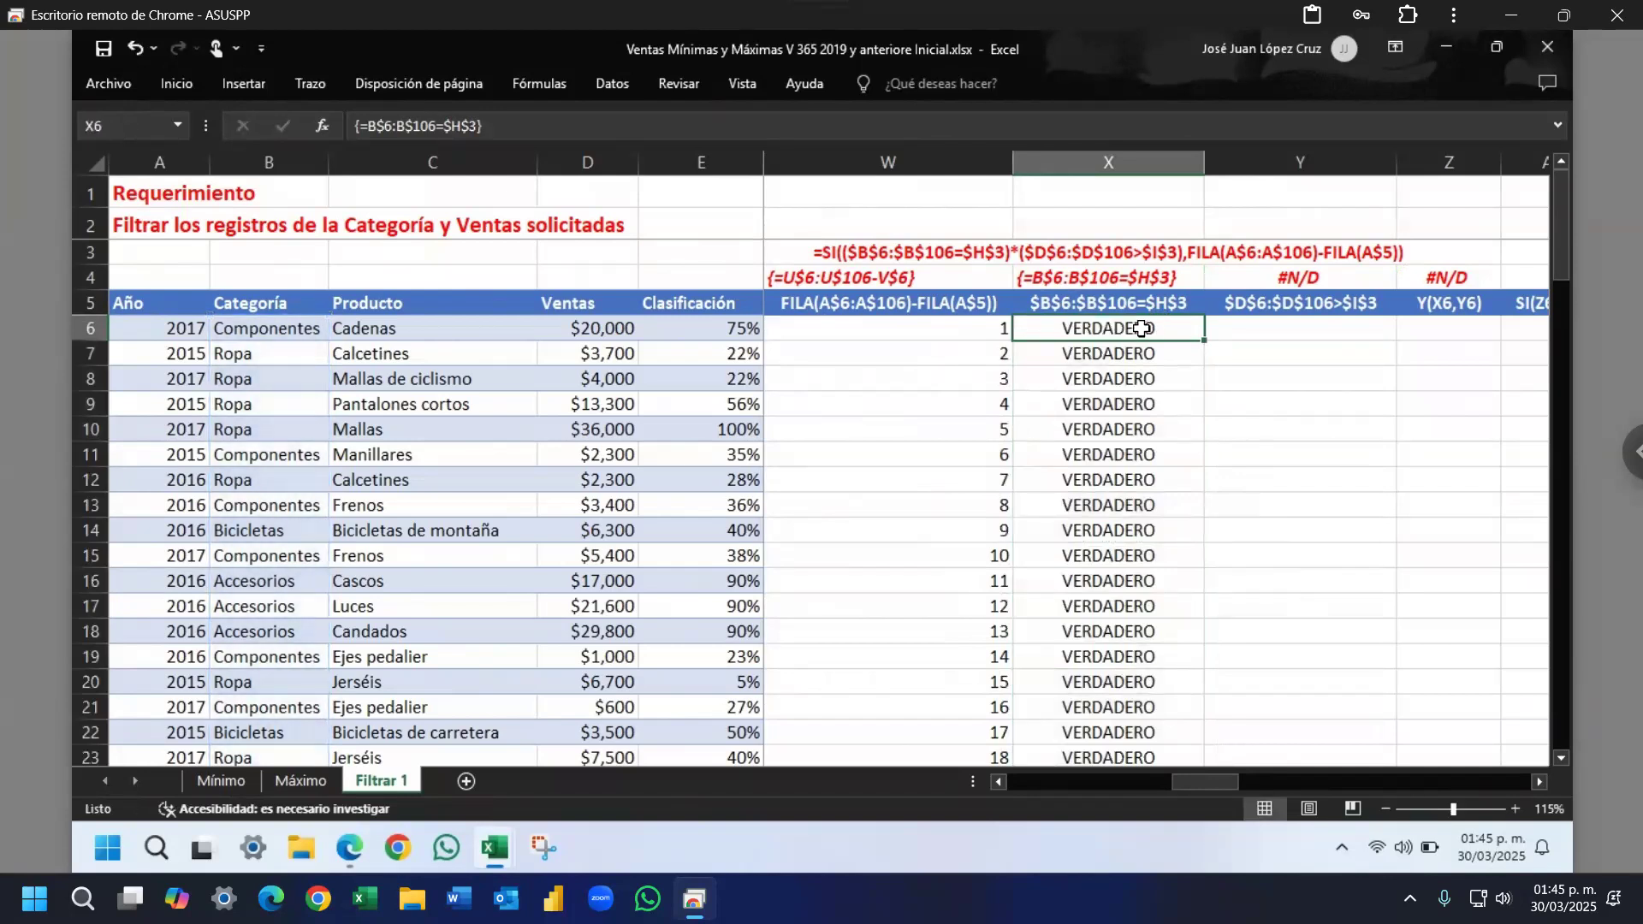
# Step: Make the category range in X6 relative, as {=B6:B106=$H$3}, and fill the array formula down column X
pyautogui.doubleClick(1141, 329)
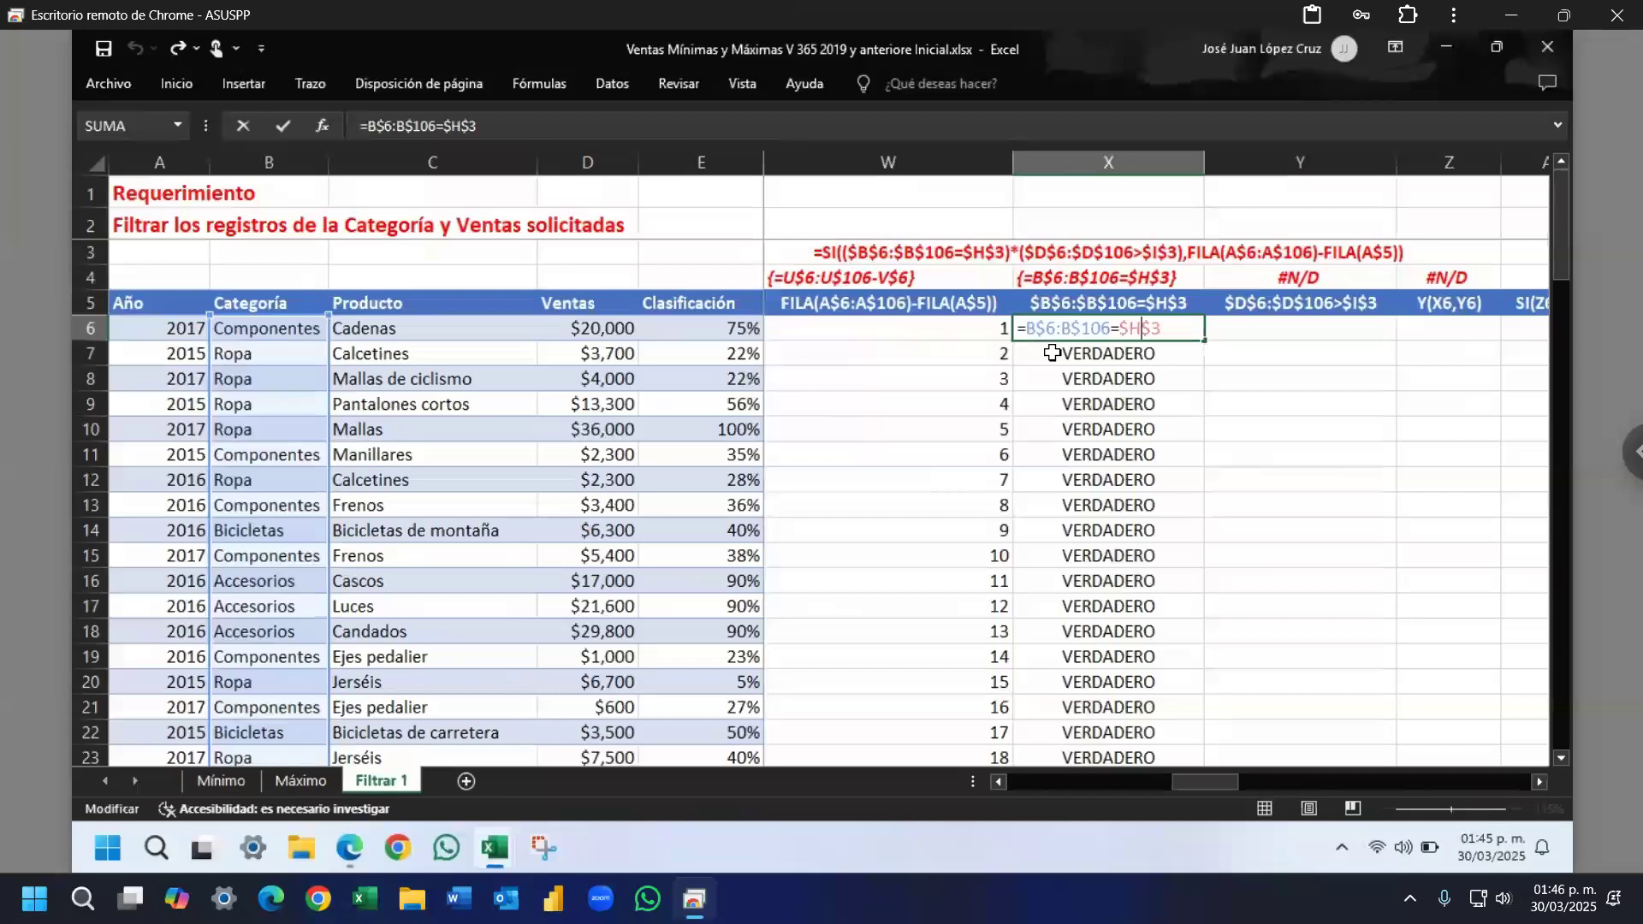
pyautogui.click(1044, 328)
pyautogui.press('BackSpace')
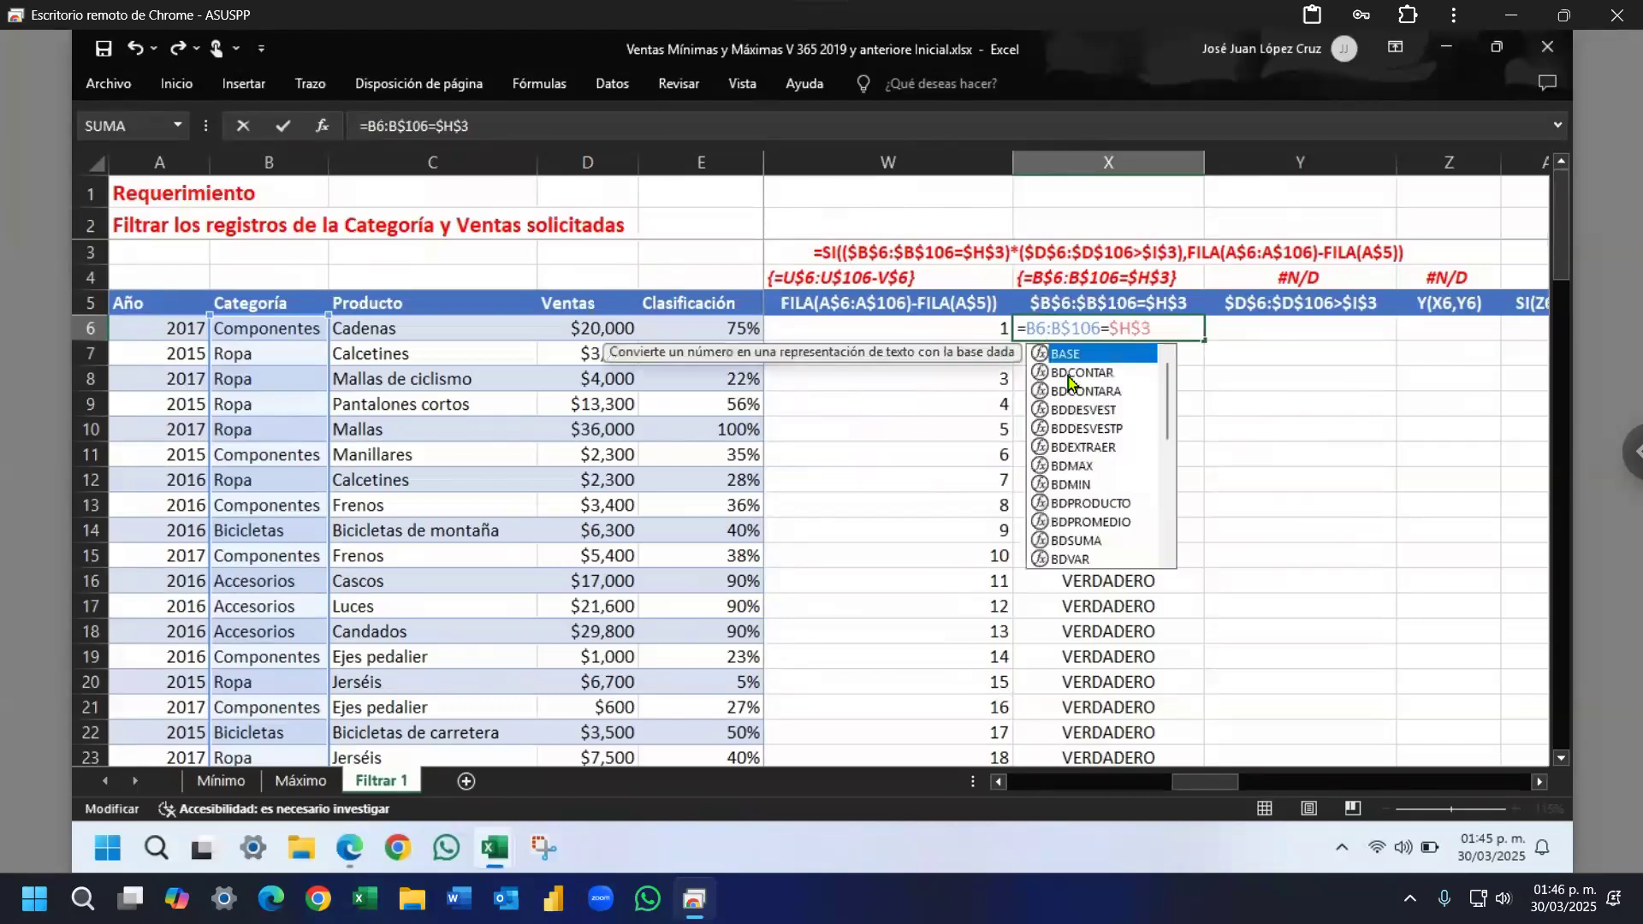
pyautogui.press('Escape')
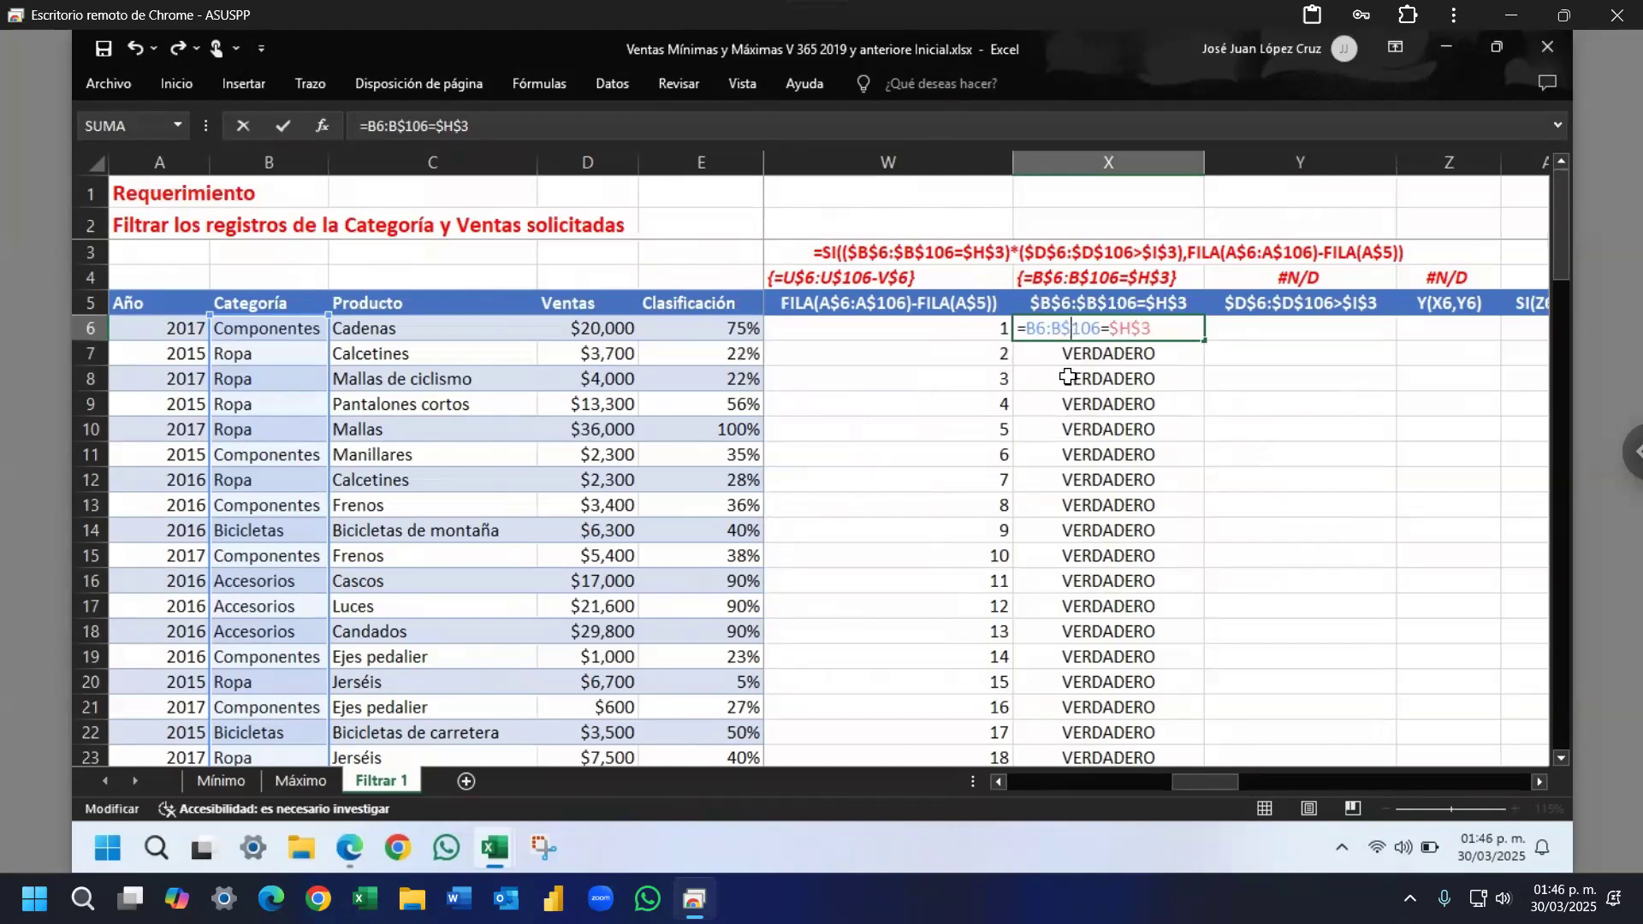
pyautogui.press('BackSpace')
pyautogui.hotkey('ctrl', 'shift', 'Return')
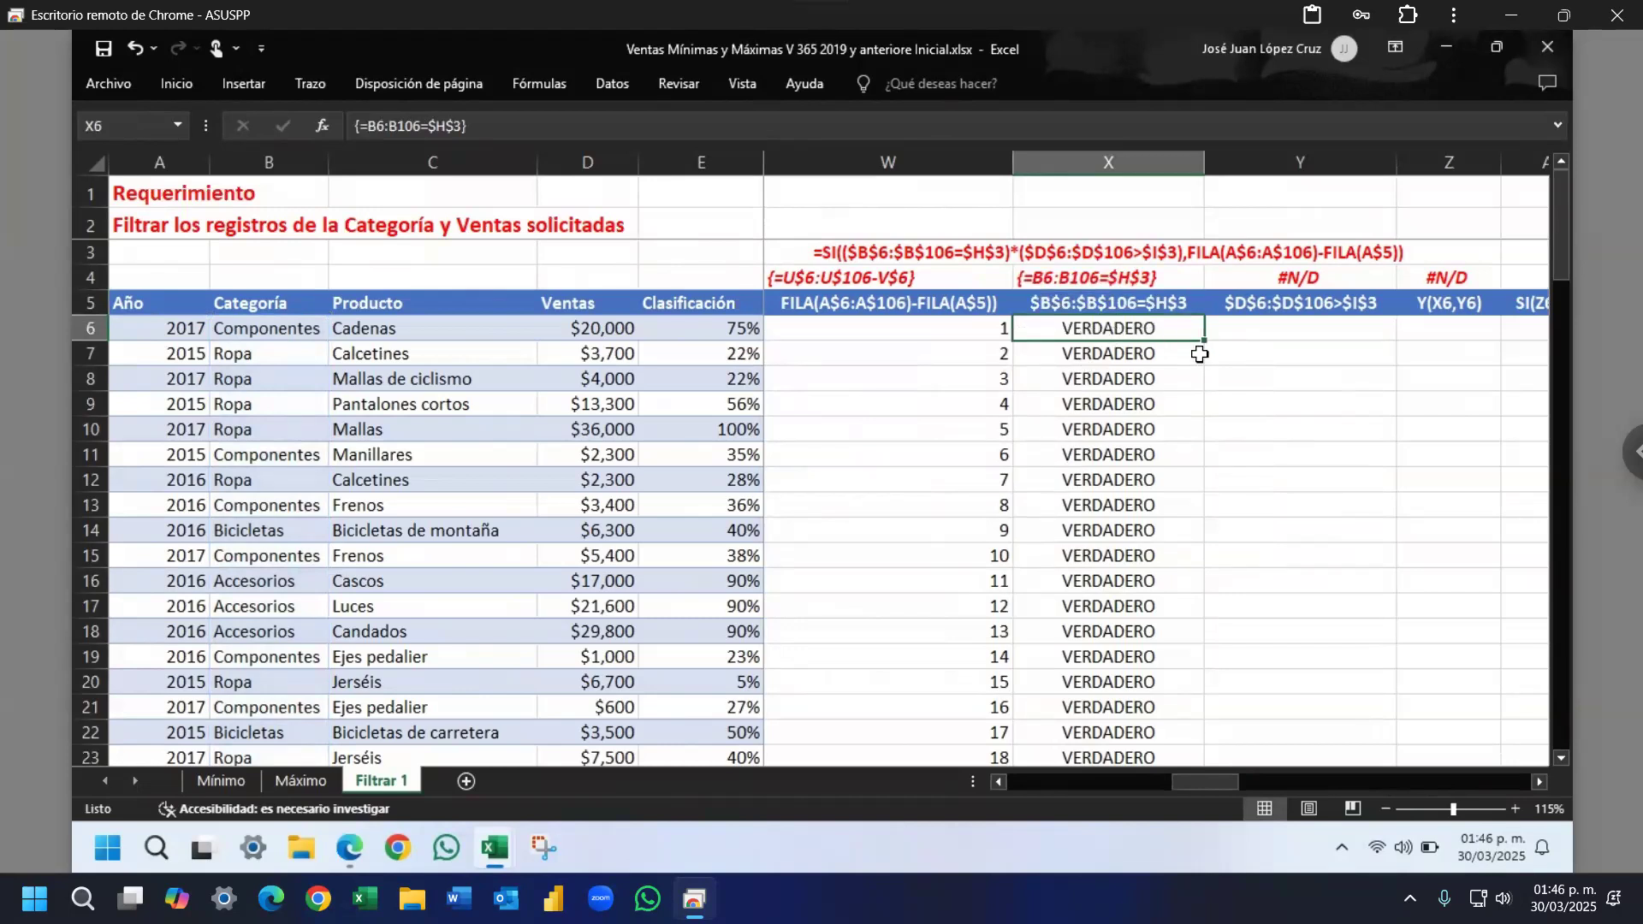
pyautogui.doubleClick(1206, 345)
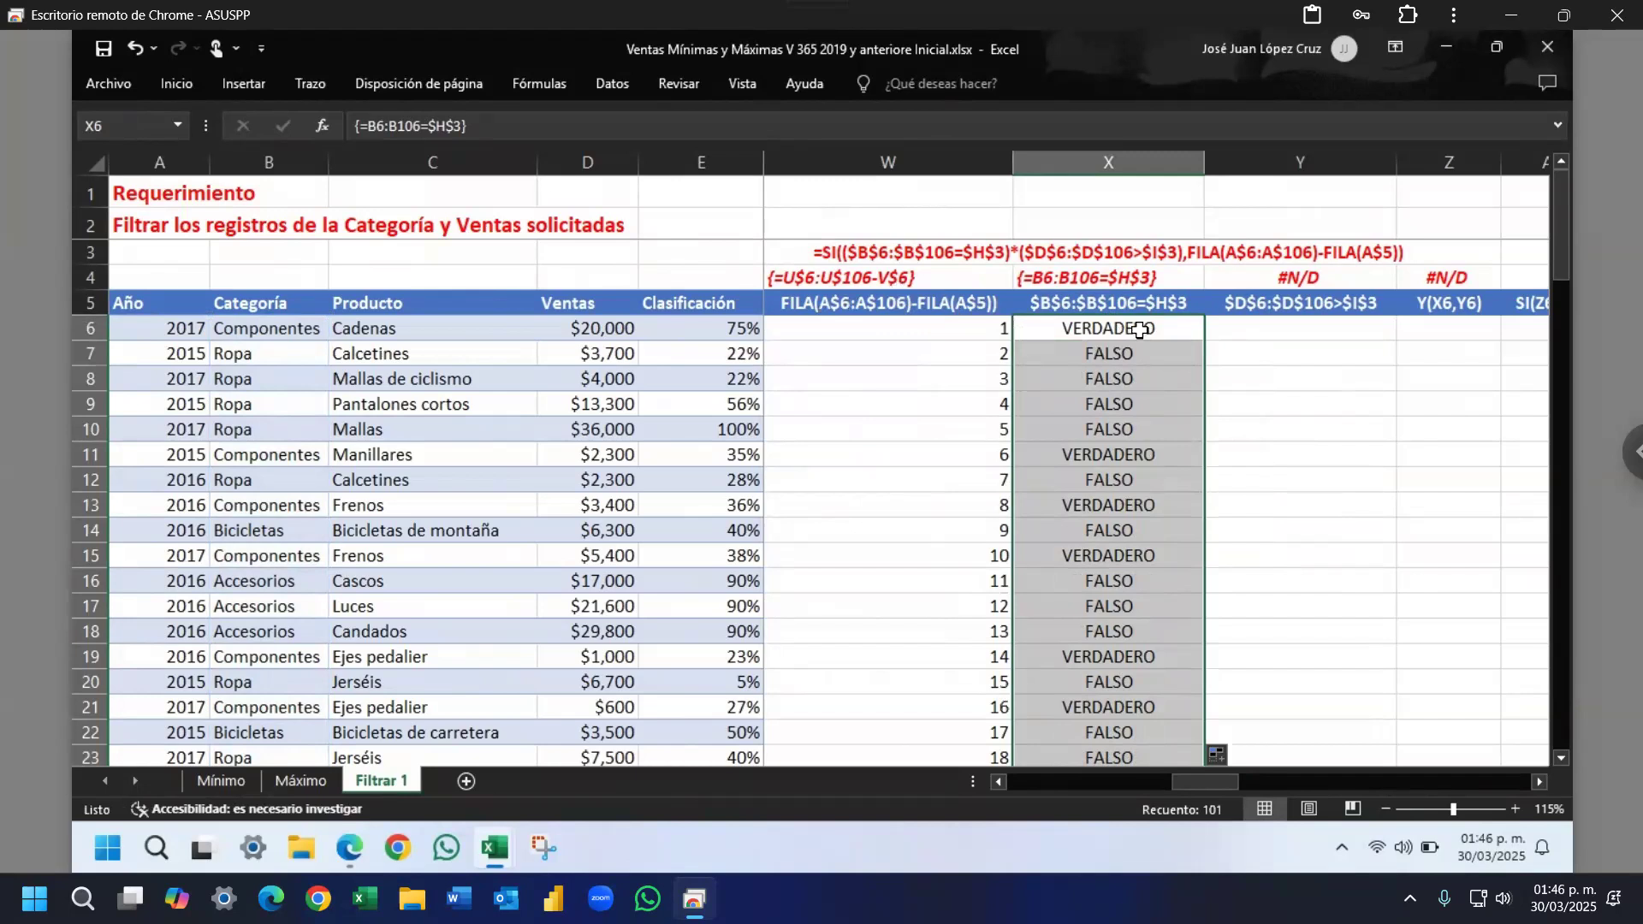
# Step: Inspect the B6:B106 range and the $H$3 criterion inside the X6 formula, keeping it as an array formula
pyautogui.doubleClick(1142, 327)
pyautogui.moveTo(1027, 327); pyautogui.dragTo(1091, 328)
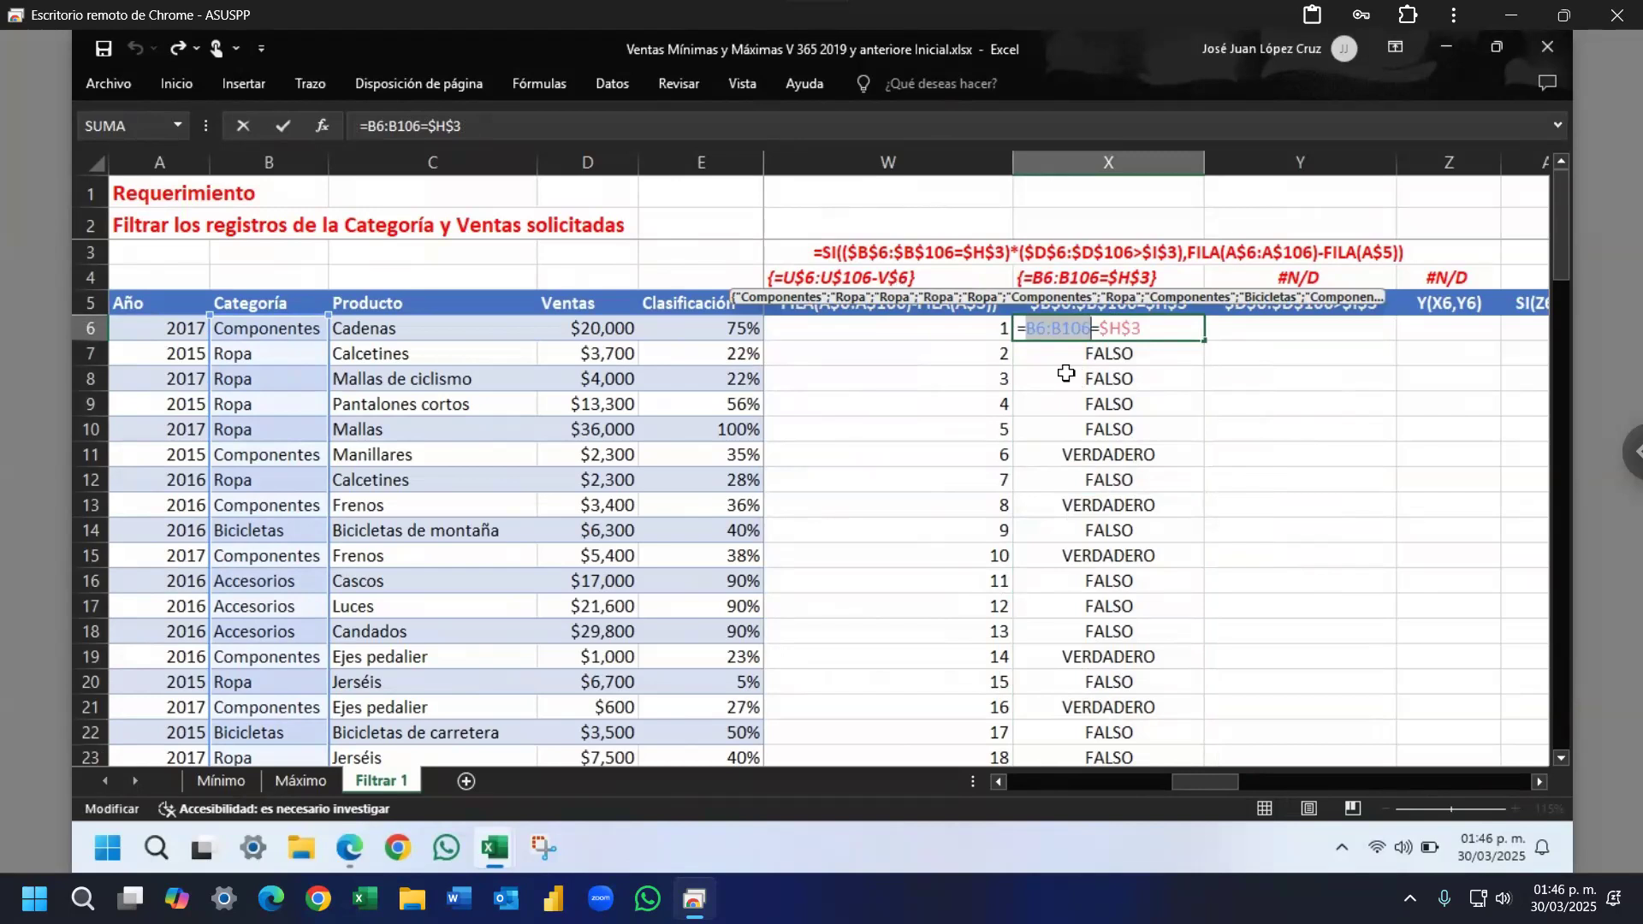
pyautogui.press('Escape')
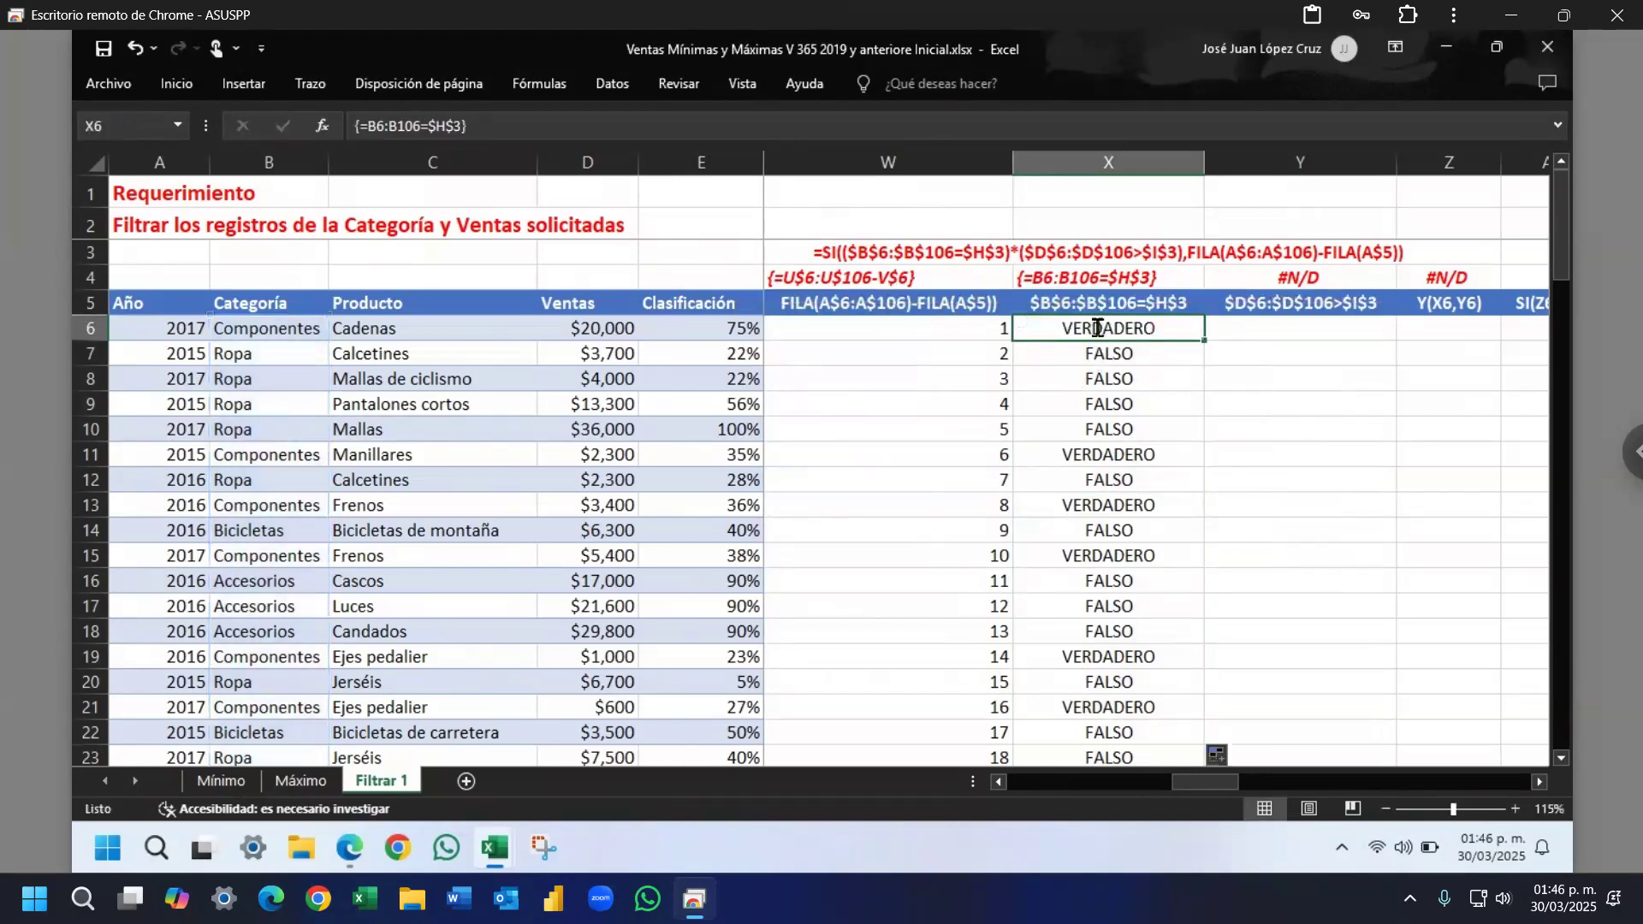
pyautogui.doubleClick(1104, 328)
pyautogui.doubleClick(1116, 327)
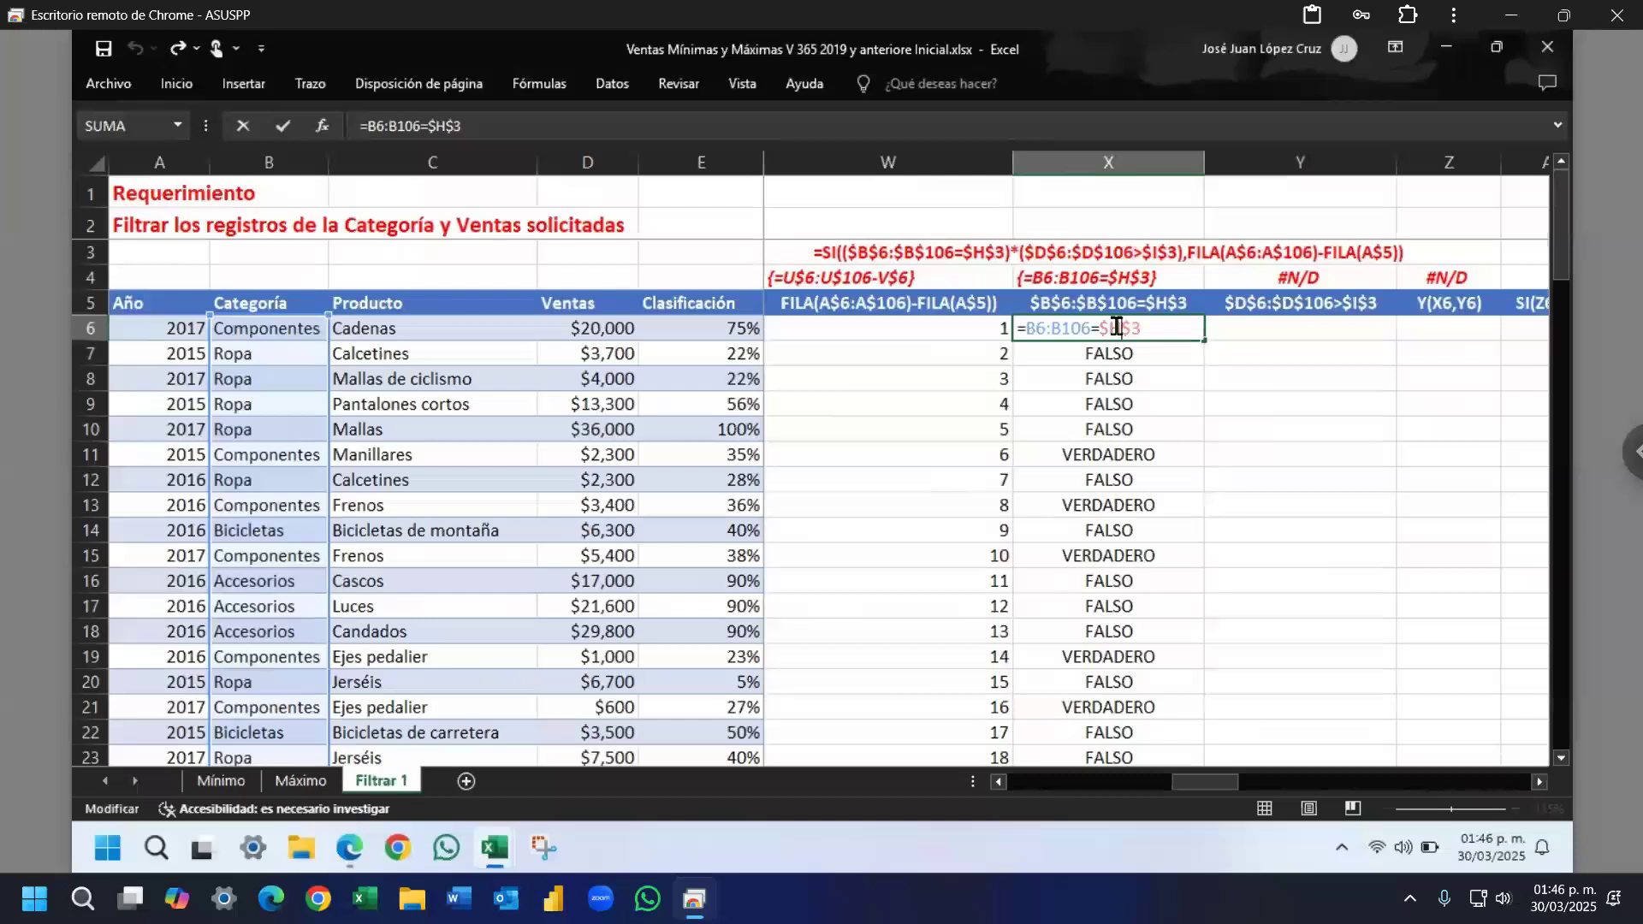
pyautogui.doubleClick(1116, 327)
pyautogui.hotkey('ctrl', 'shift', 'Return')
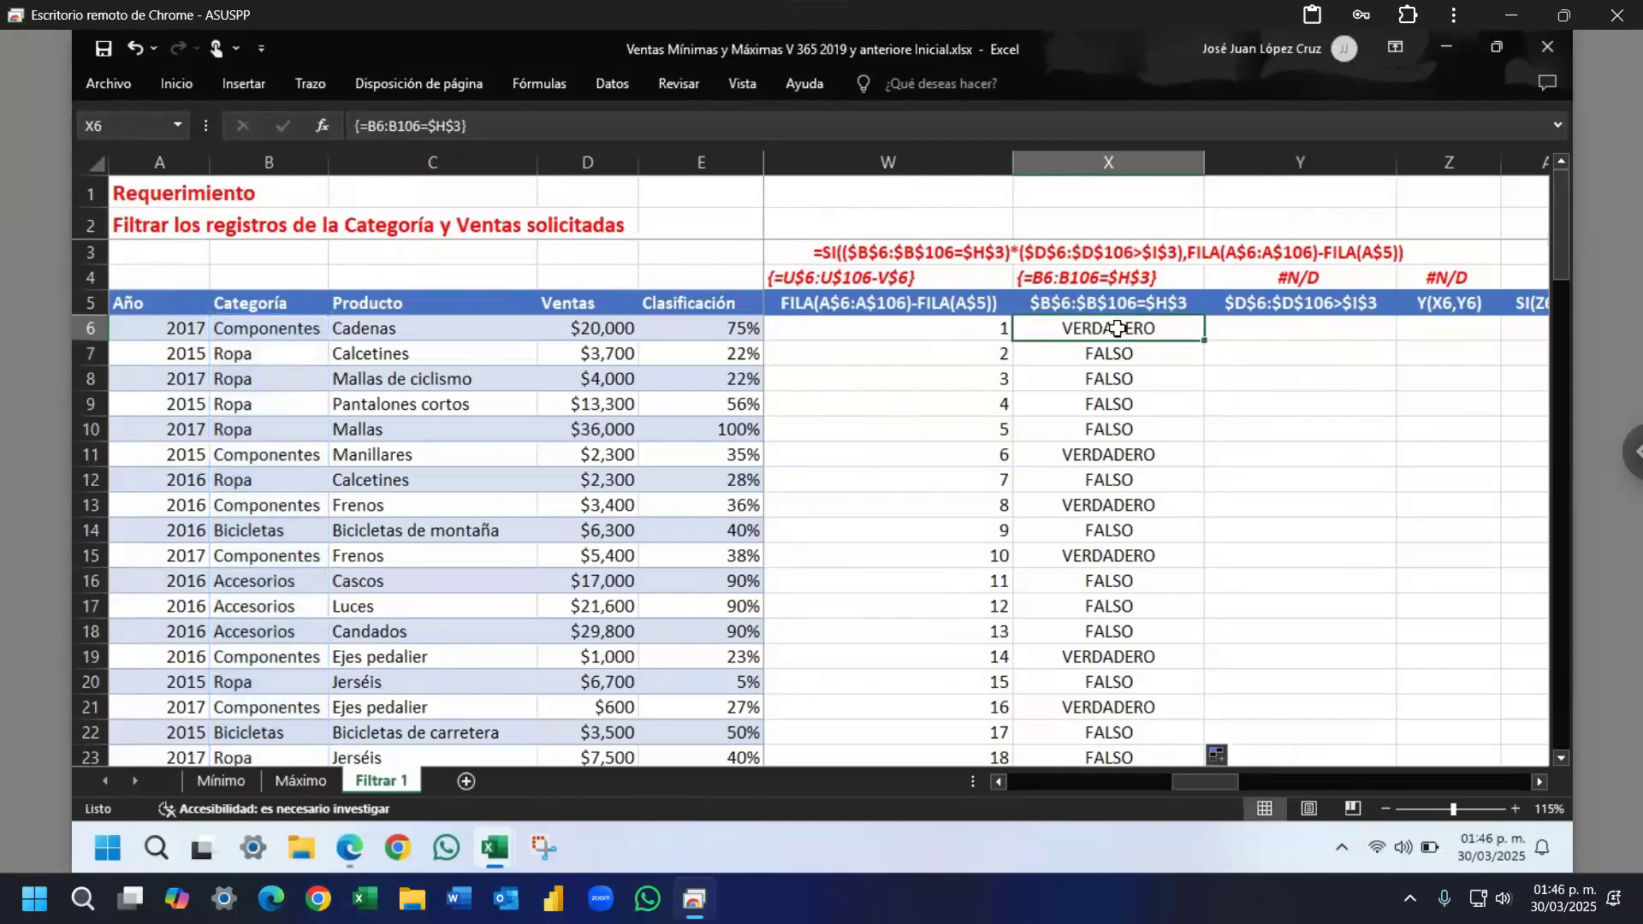
# Step: Copy the condition text from header Y5 and start a formula in Y6 with it: =$D$6:$D$106>$I$3
pyautogui.click(1292, 332)
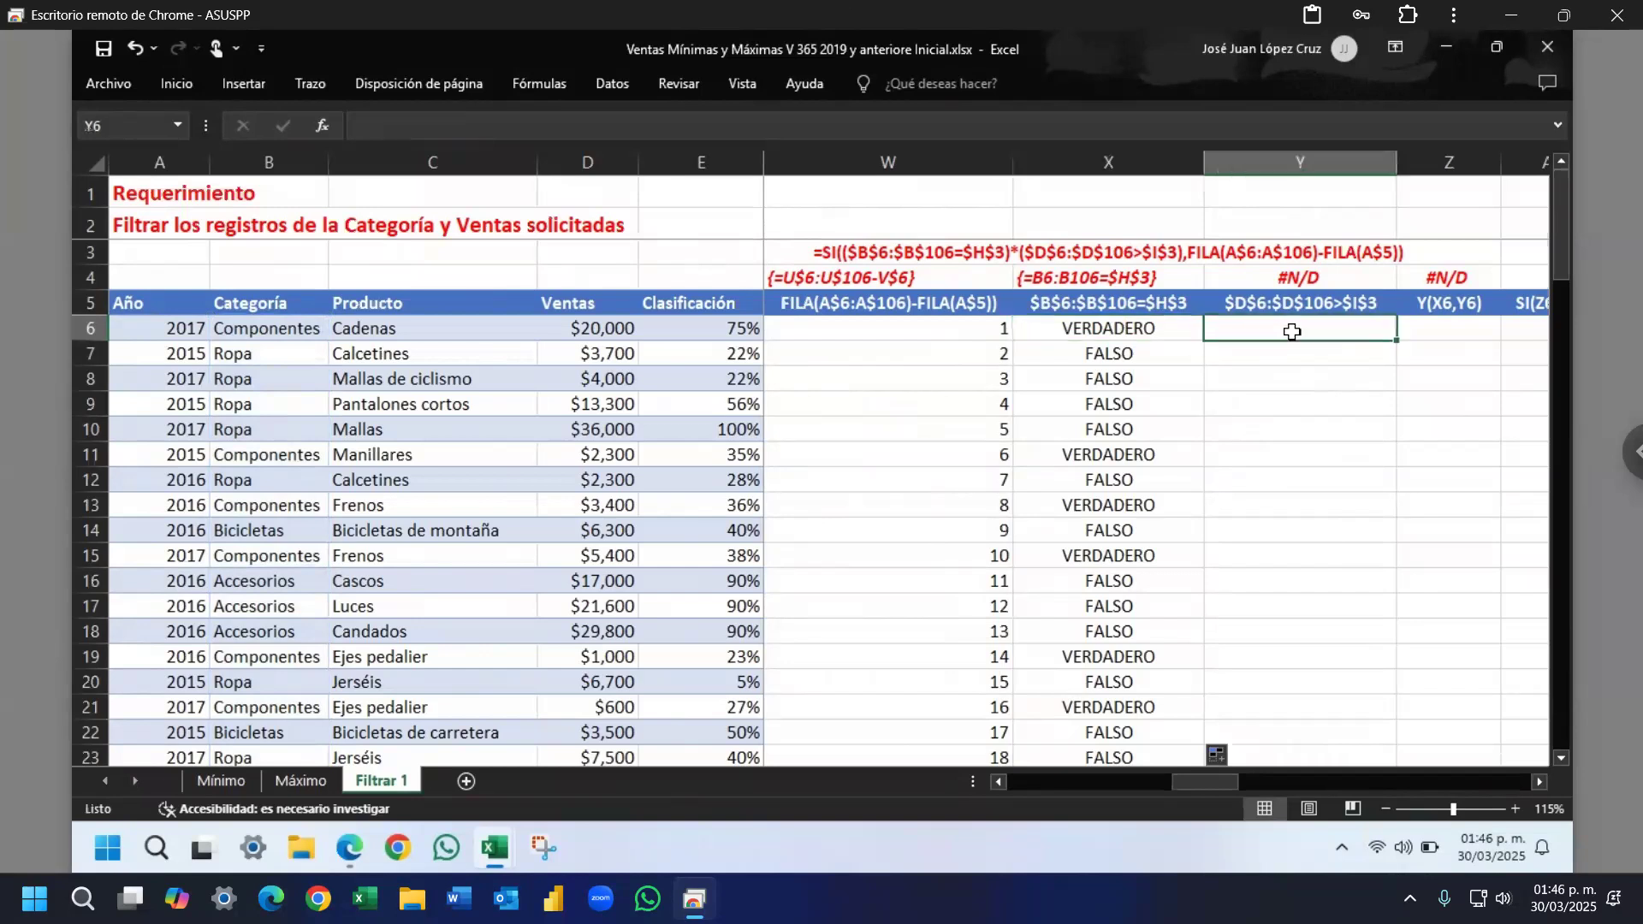
pyautogui.click(1287, 303)
pyautogui.moveTo(496, 130); pyautogui.dragTo(317, 133)
pyautogui.hotkey('ctrl', 'c')
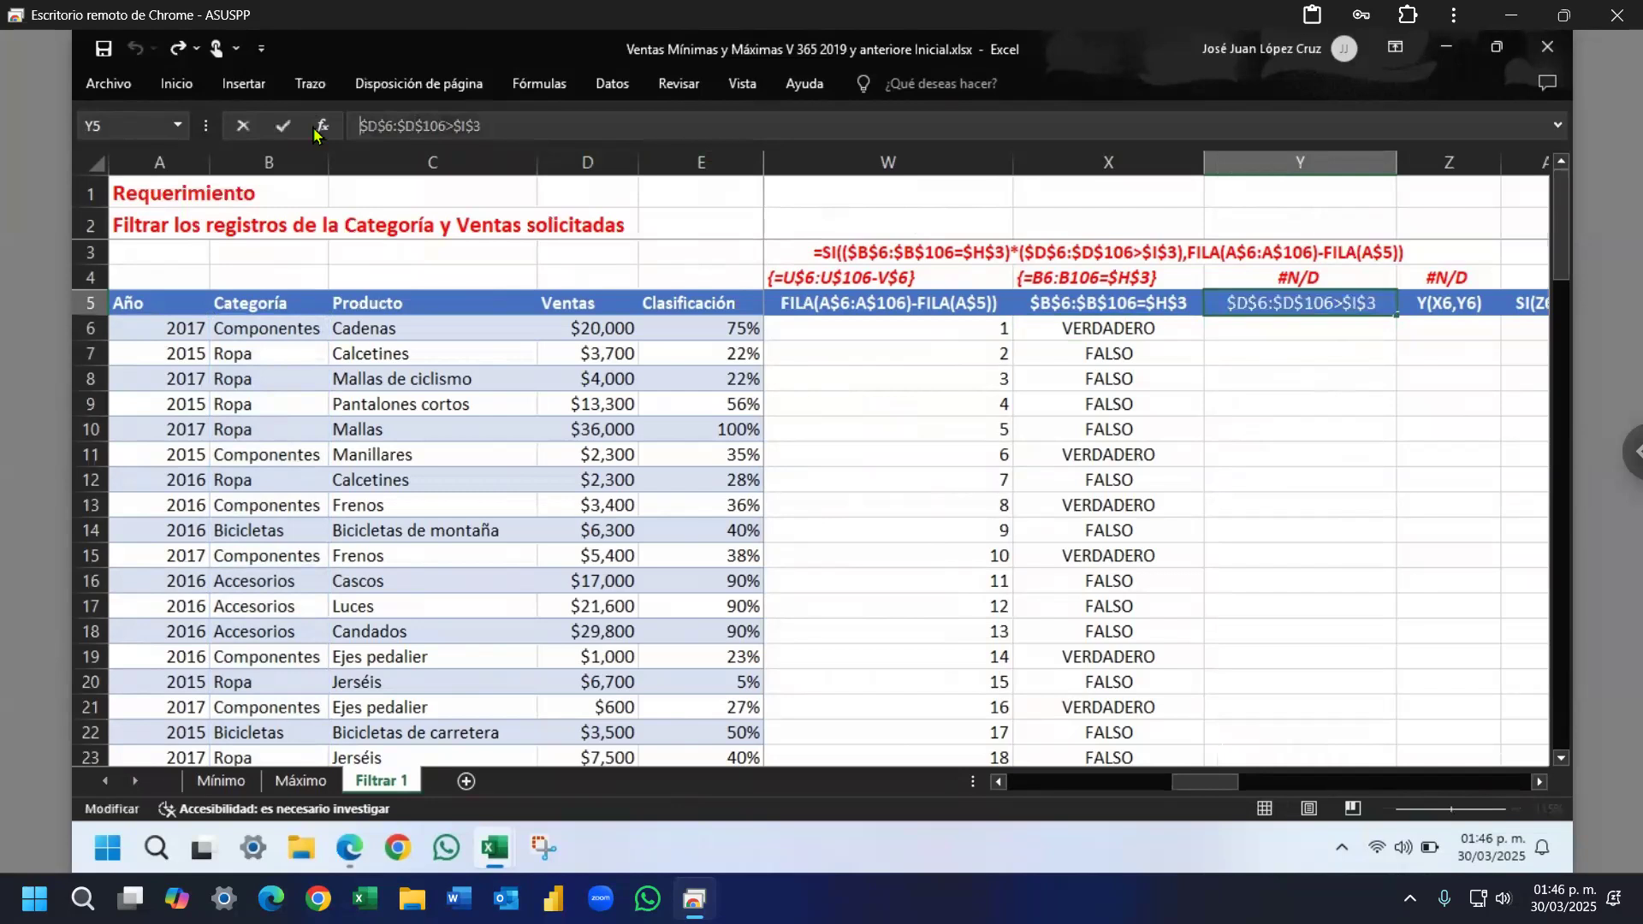
pyautogui.click(1268, 327)
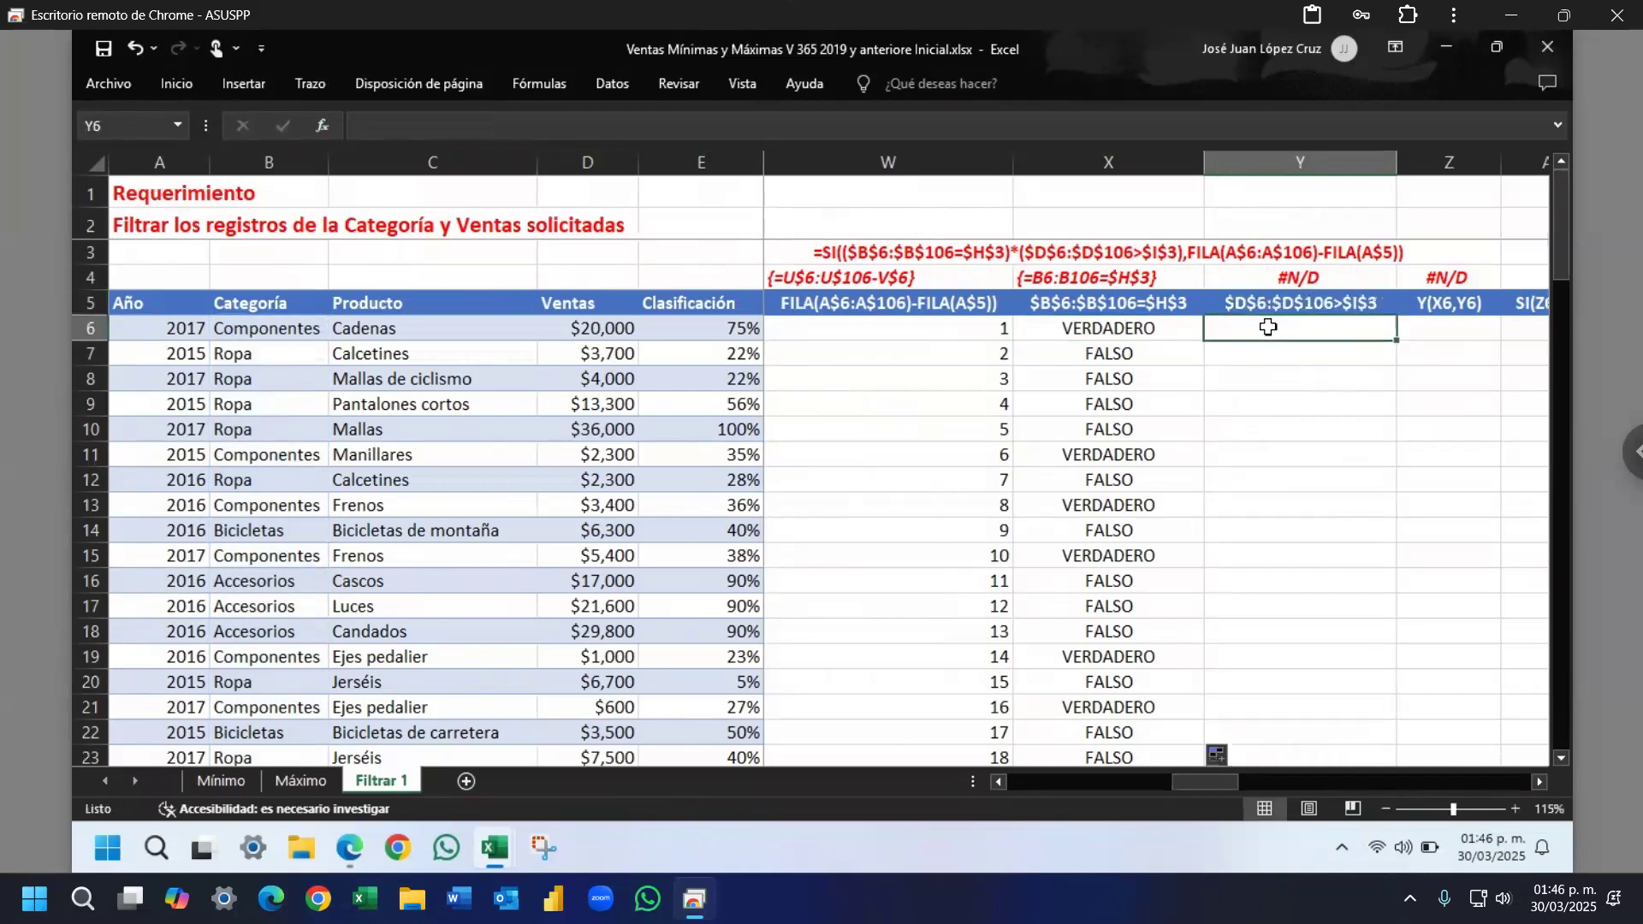
pyautogui.write('=')
pyautogui.hotkey('ctrl', 'v')
# Step: Make the sales range in the Y6 formula relative and enter it as the array formula =D6:D106>$I$3
pyautogui.click(1223, 328)
pyautogui.press('BackSpace')
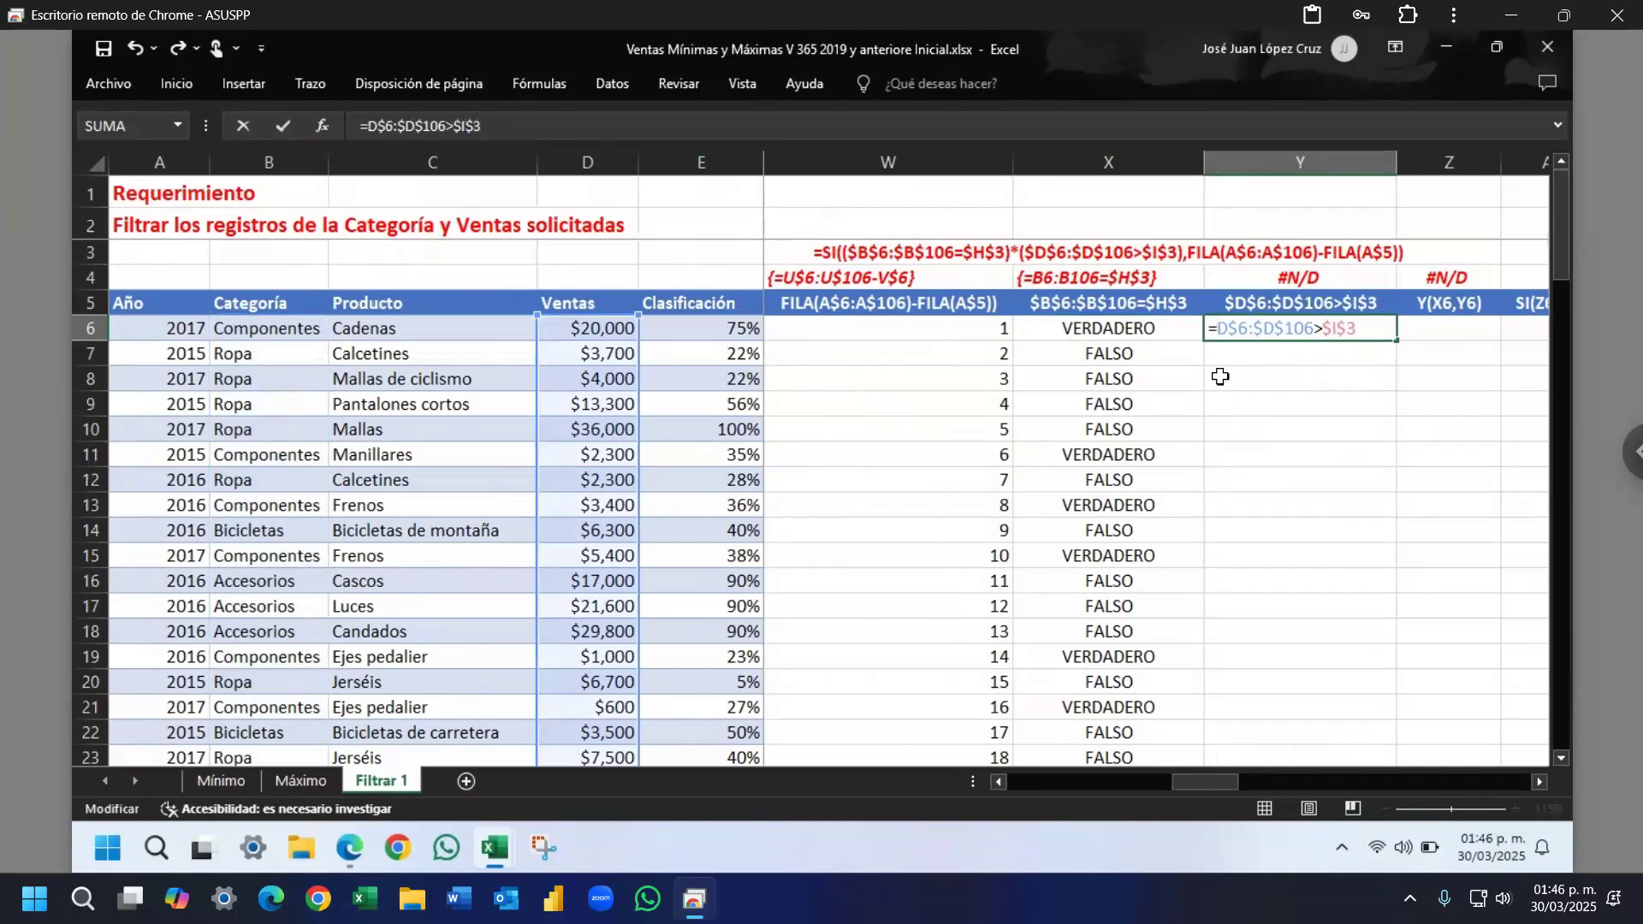
pyautogui.press('BackSpace')
pyautogui.press('Right')
pyautogui.press('BackSpace')
pyautogui.press('BackSpace')
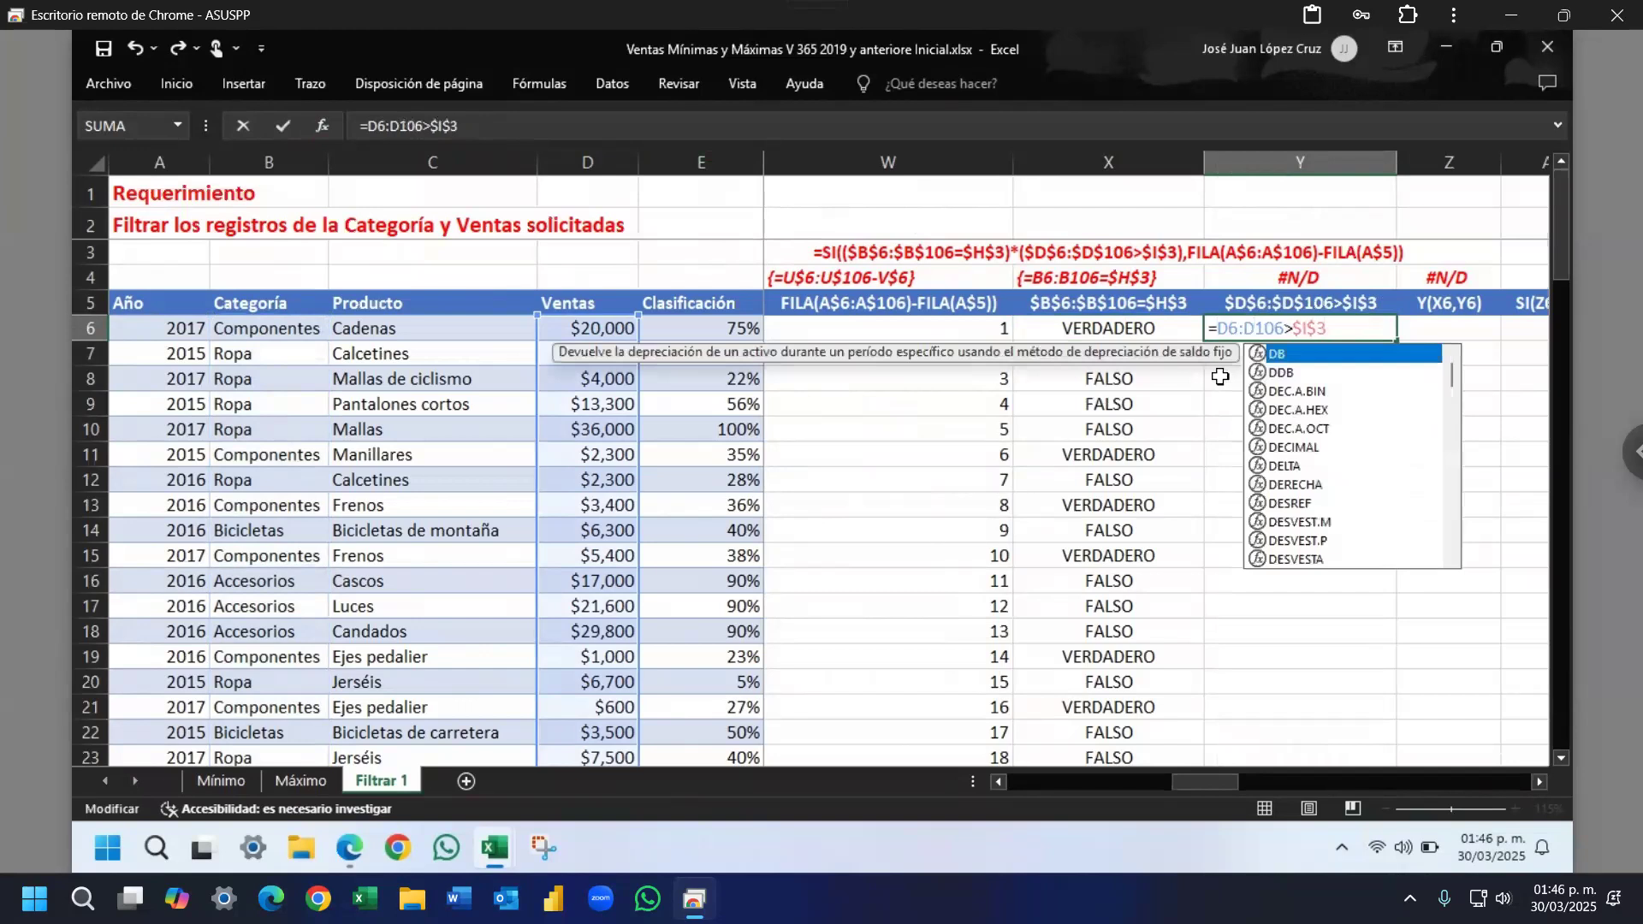
pyautogui.hotkey('ctrl', 'shift', 'Return')
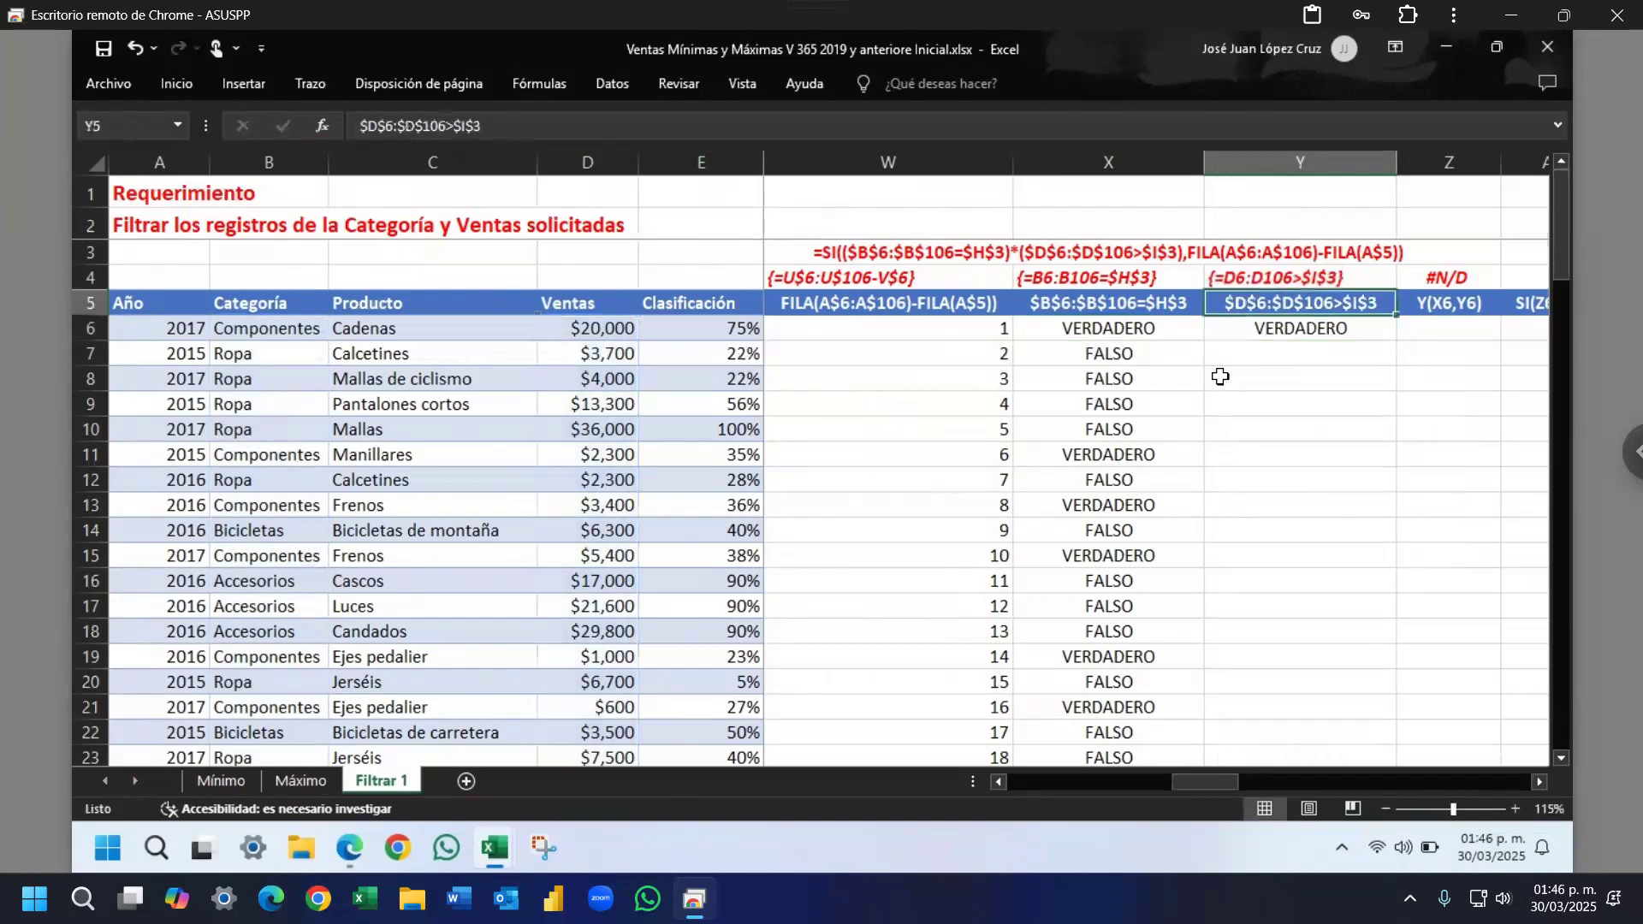
# Step: Inspect the value behind the $I$3 criterion in the Y6 formula, leaving the formula as it is
pyautogui.doubleClick(1301, 328)
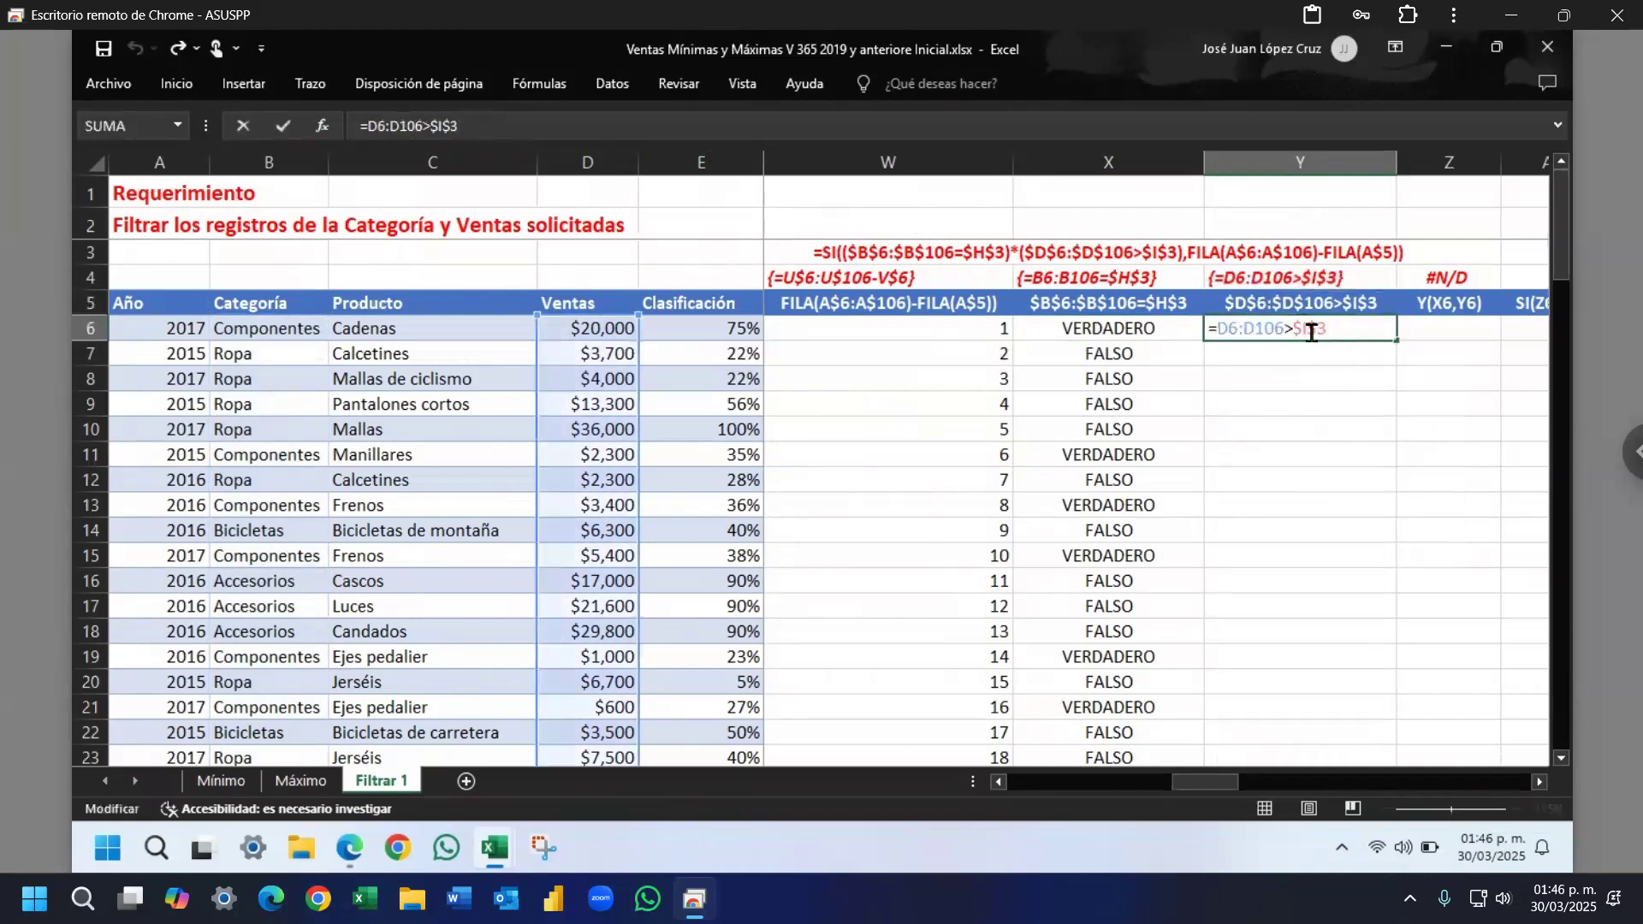
pyautogui.doubleClick(1309, 328)
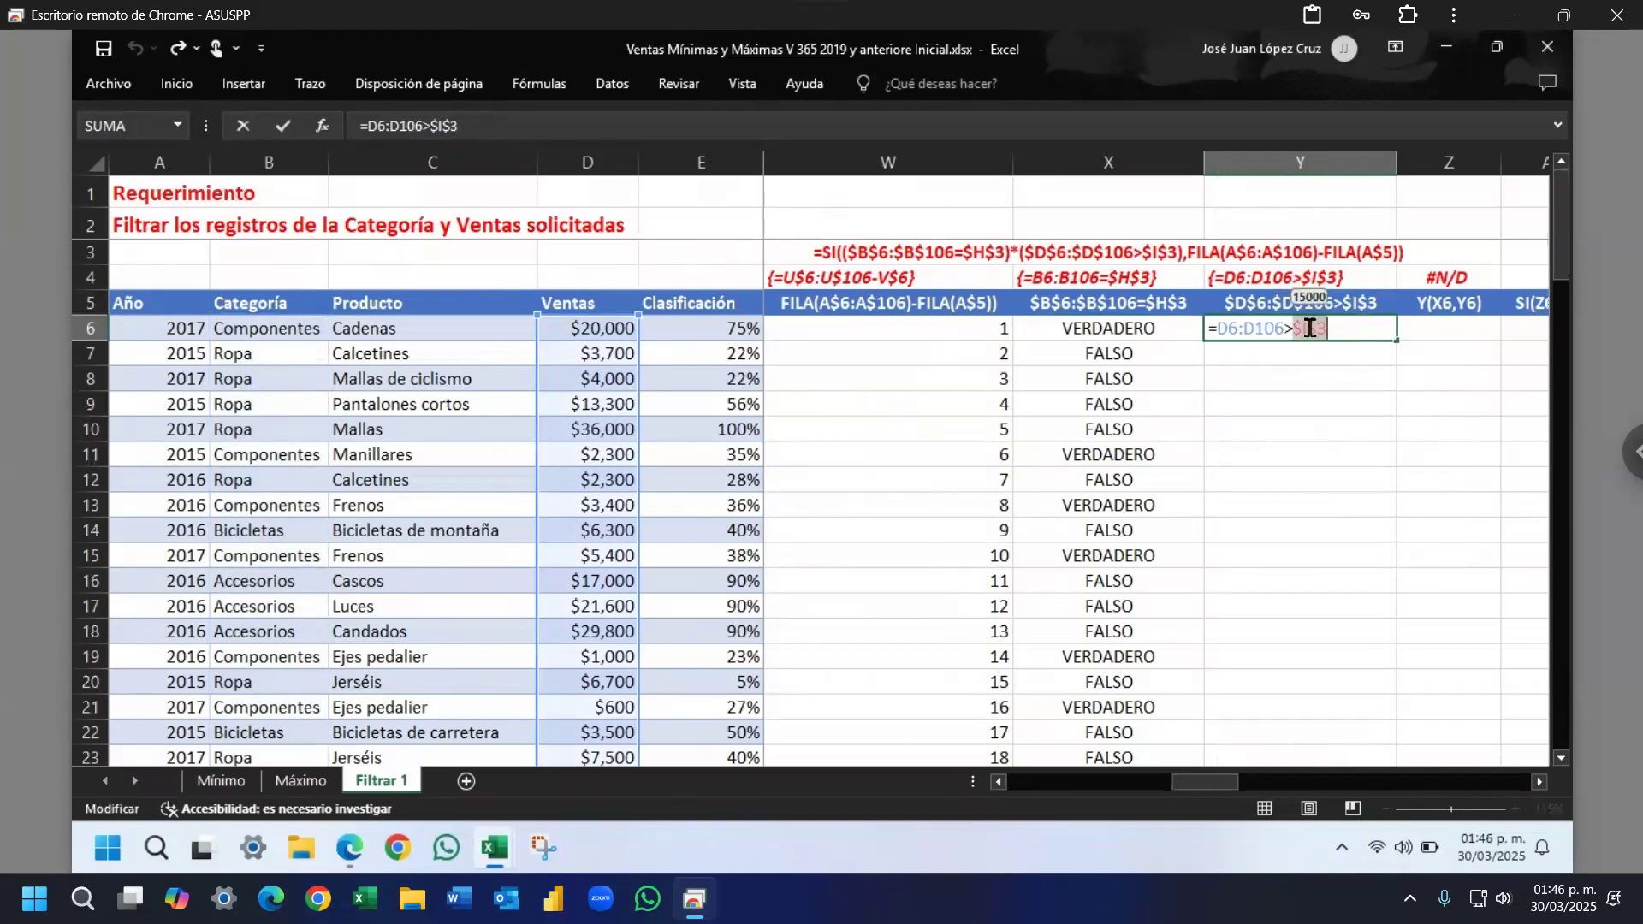
pyautogui.press('Escape')
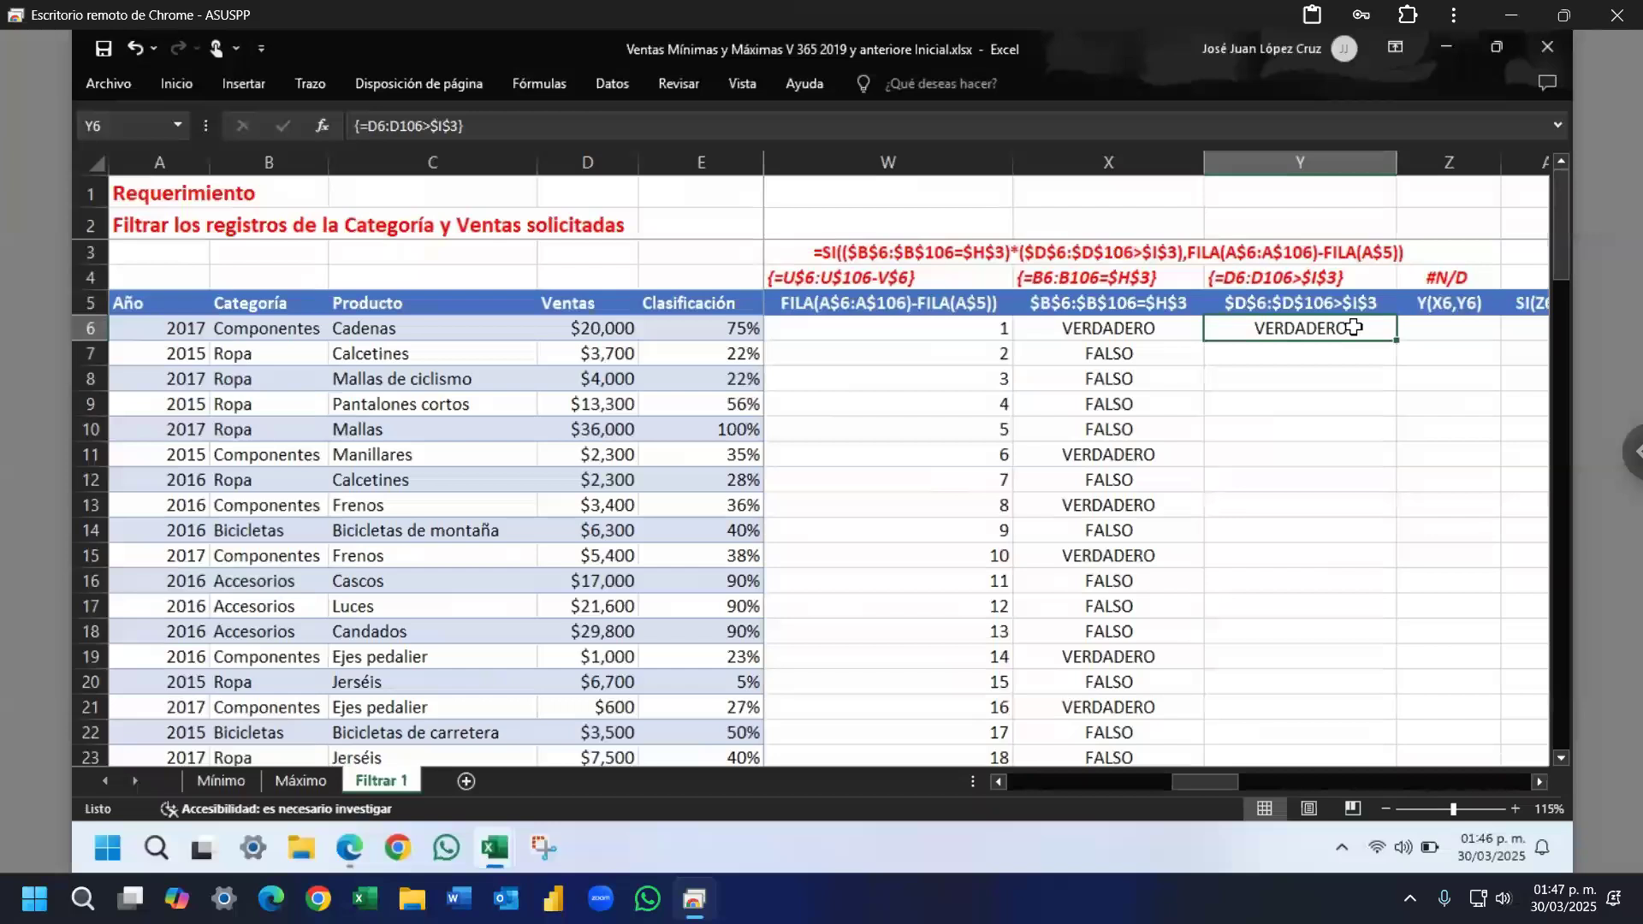
pyautogui.doubleClick(1353, 328)
pyautogui.press('Escape')
# Step: Fill the Y6 array formula down column Y and check the shifted range in Y7
pyautogui.doubleClick(1399, 342)
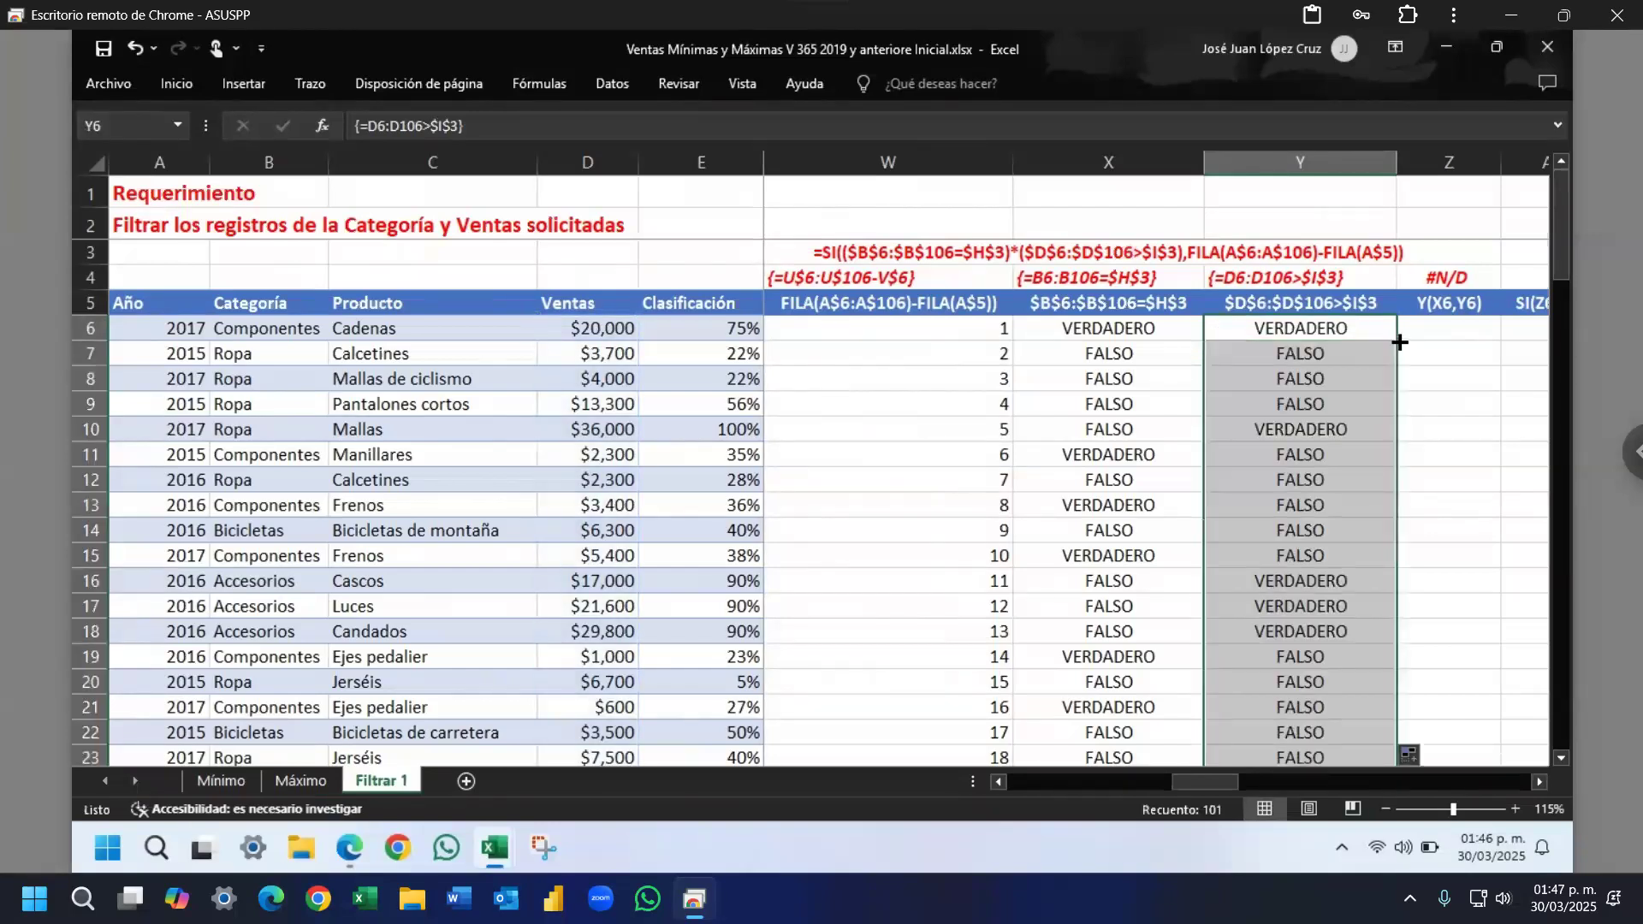
pyautogui.doubleClick(1300, 354)
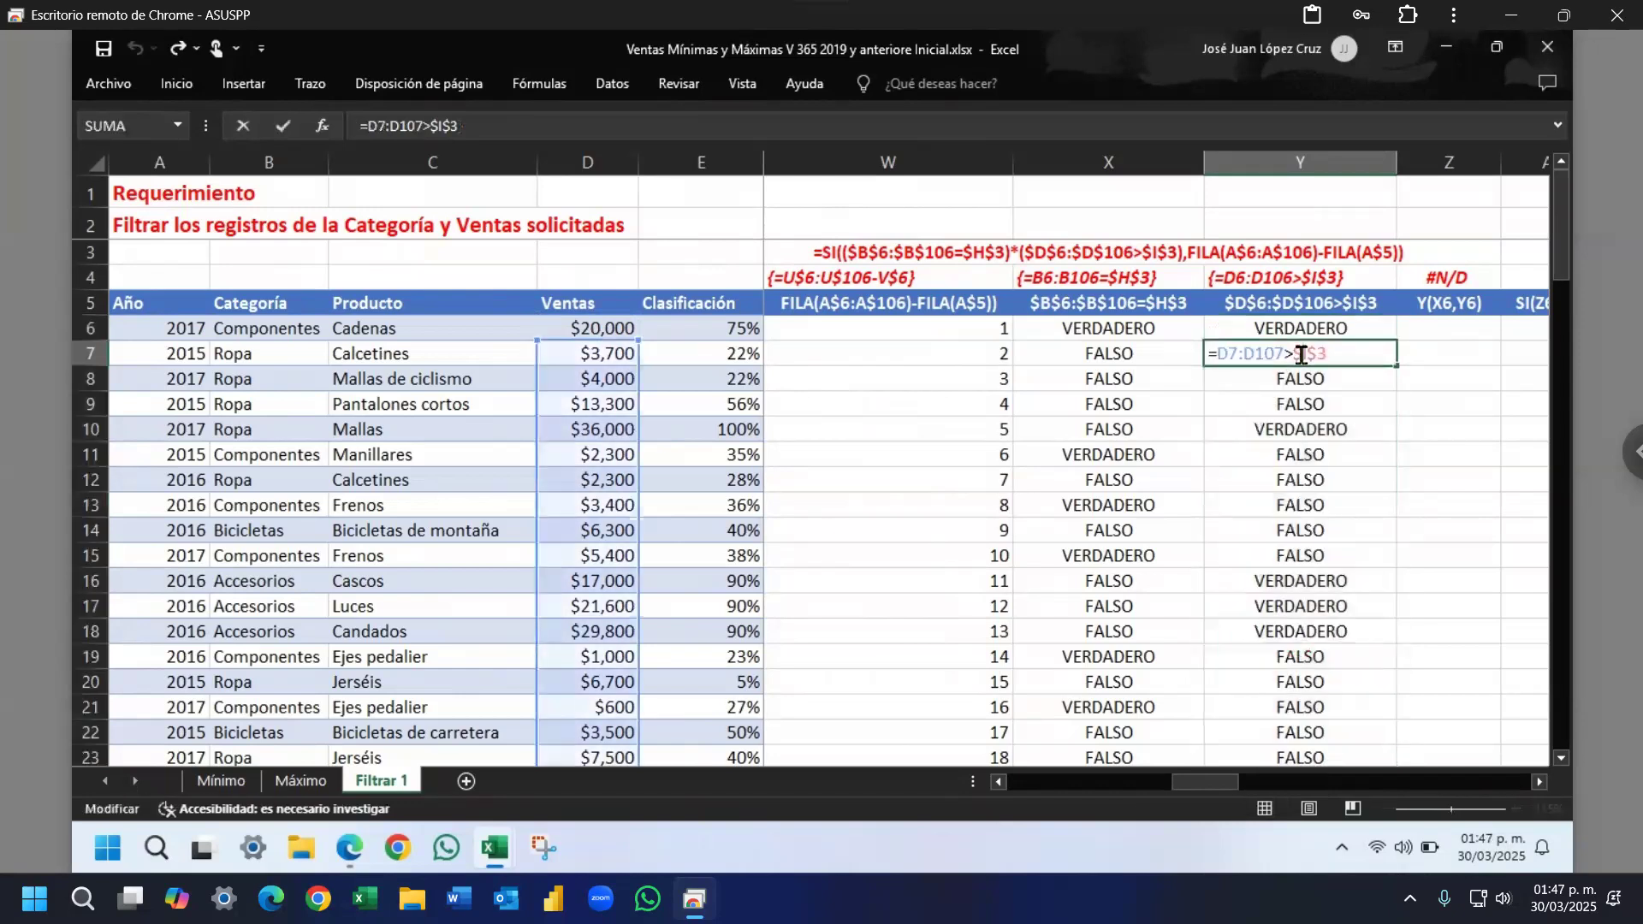
pyautogui.press('Escape')
pyautogui.click(1318, 327)
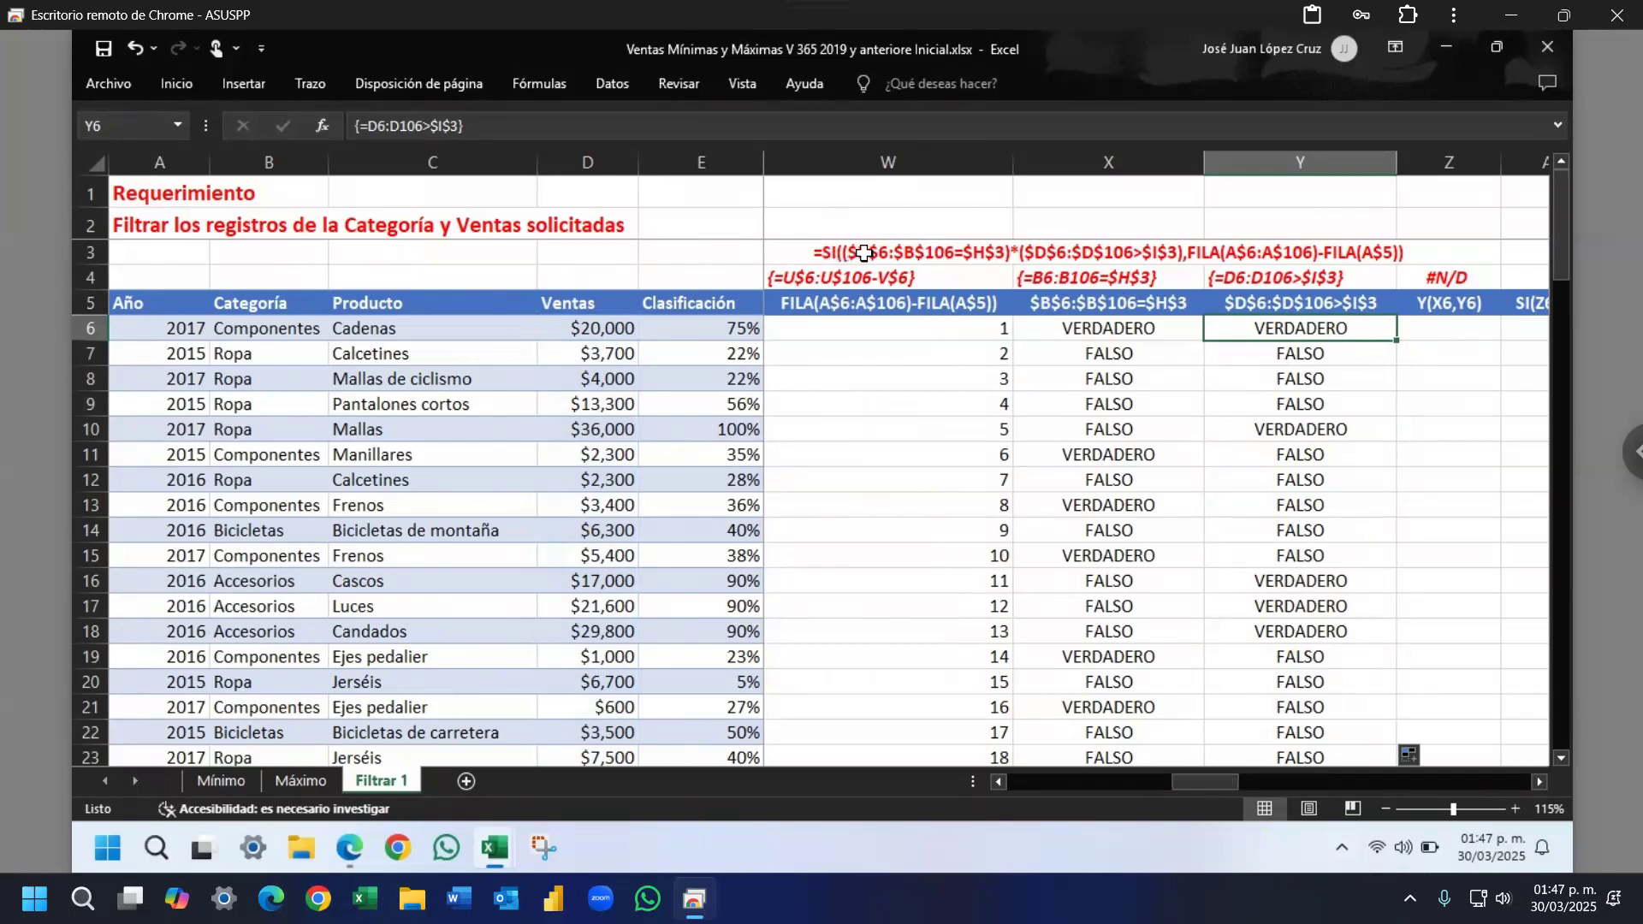
# Step: Select the logical test ($B$6:$B$106=$H$3)*($D$6:$D$106>$I$3) inside the SI formula in X3 to examine its resulting array
pyautogui.click(851, 259)
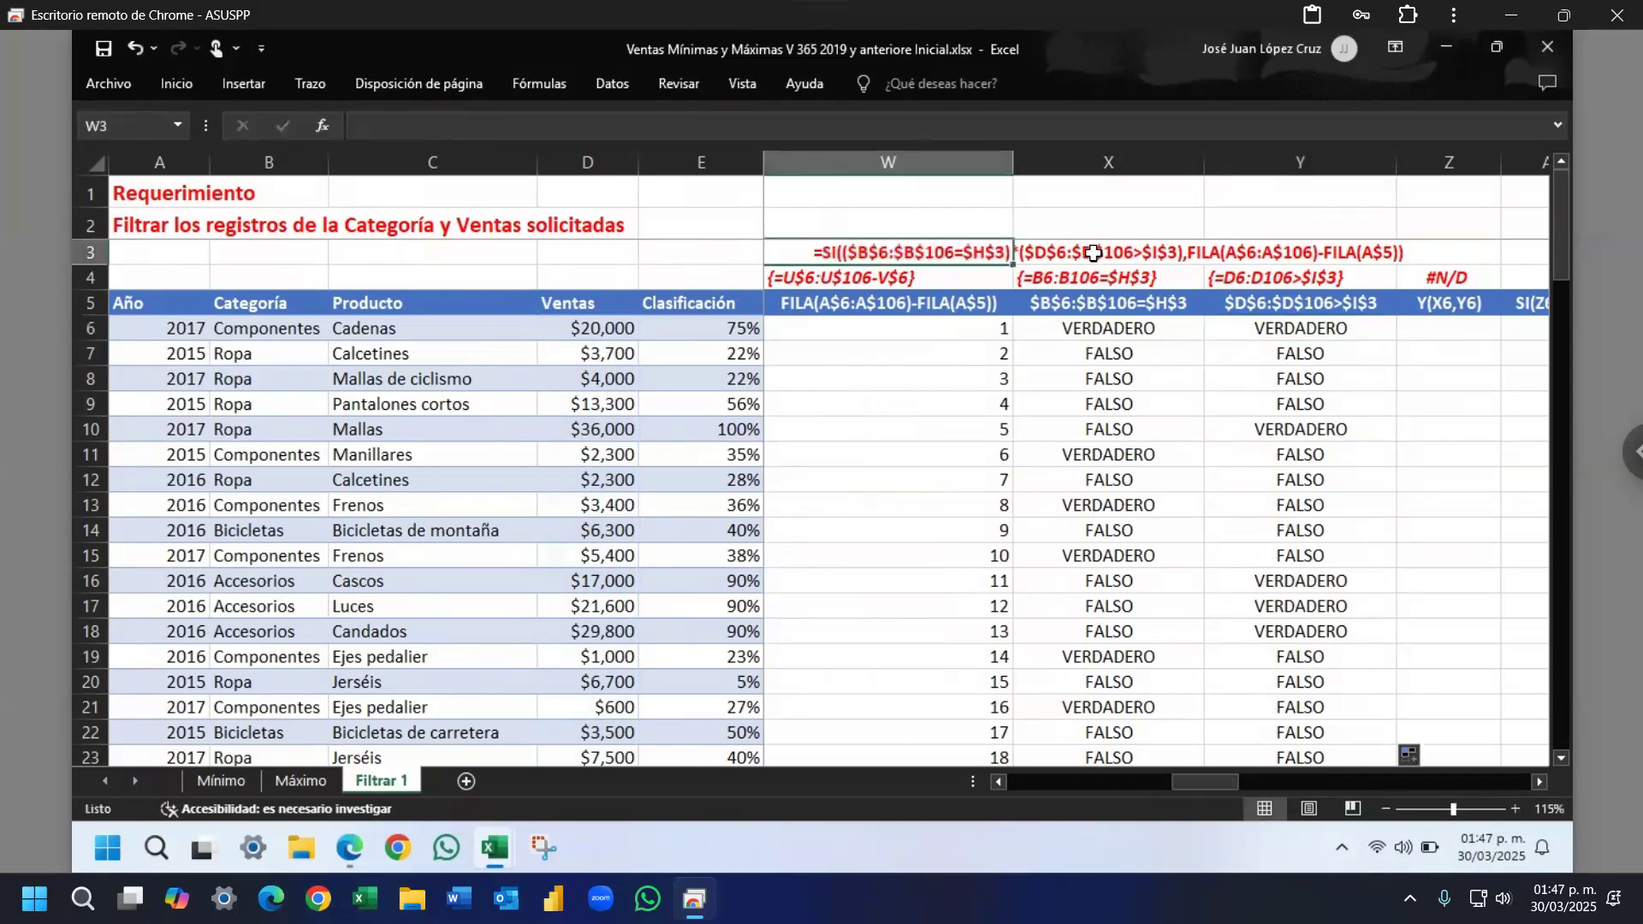
pyautogui.doubleClick(1093, 257)
pyautogui.moveTo(843, 251); pyautogui.dragTo(1129, 249)
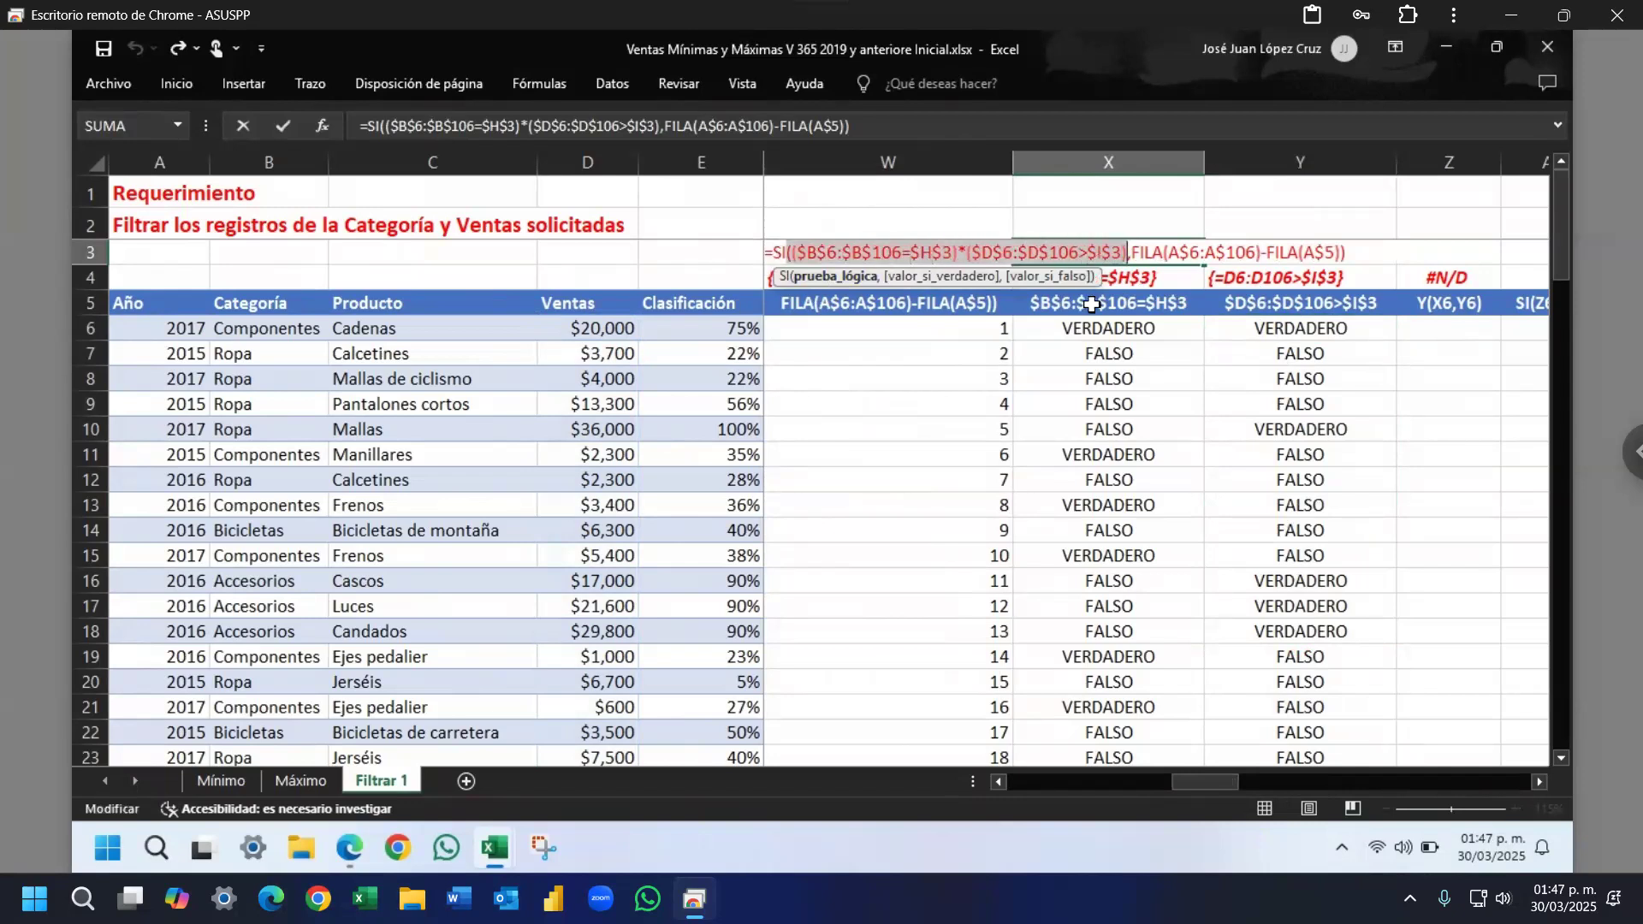
pyautogui.press('Left')
pyautogui.hotkey('shift', 'Left')
pyautogui.hotkey('shift', 'Left')
pyautogui.hotkey('shift', 'Left')
pyautogui.hotkey('shift', 'Left')
pyautogui.hotkey('shift', 'Left')
pyautogui.hotkey('shift', 'Left')
pyautogui.hotkey('shift', 'Left')
pyautogui.hotkey('shift', 'Left')
pyautogui.hotkey('shift', 'Left')
pyautogui.hotkey('shift', 'Left')
pyautogui.hotkey('shift', 'Left')
pyautogui.hotkey('shift', 'Left')
pyautogui.hotkey('shift', 'Left')
pyautogui.hotkey('shift', 'Left')
pyautogui.hotkey('shift', 'Left')
pyautogui.hotkey('shift', 'Left')
pyautogui.hotkey('shift', 'Left')
pyautogui.hotkey('shift', 'Left')
pyautogui.hotkey('shift', 'Left')
pyautogui.hotkey('shift', 'Left')
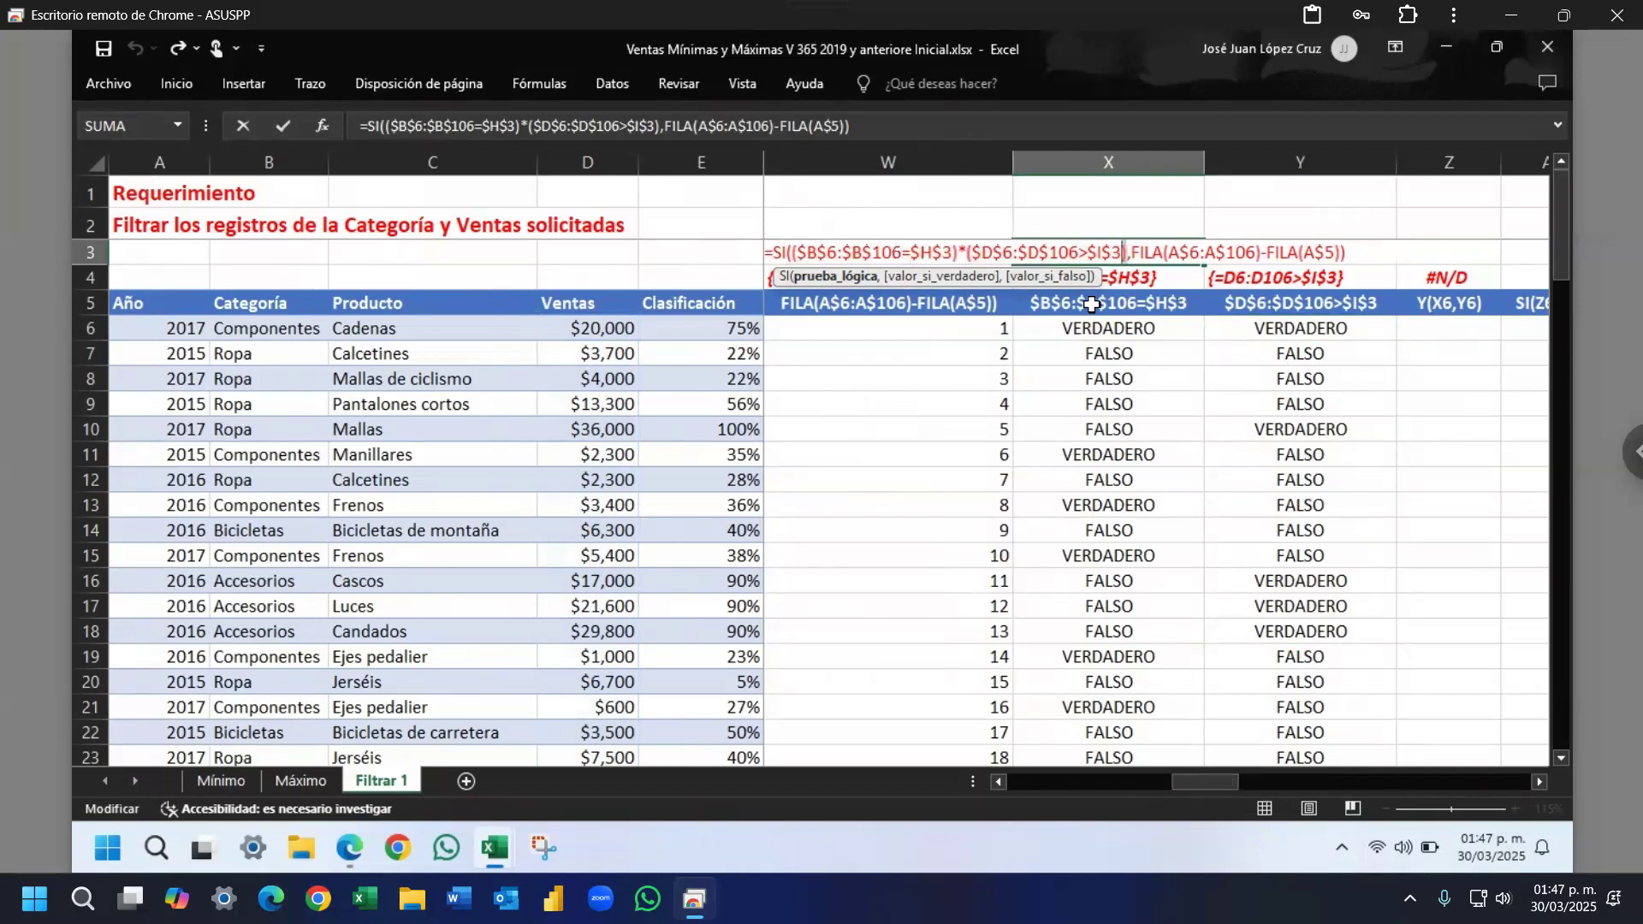
pyautogui.hotkey('shift', 'Left')
pyautogui.hotkey('shift', 'Left')
pyautogui.hotkey('shift', 'Left')
pyautogui.hotkey('shift', 'Left')
pyautogui.hotkey('shift', 'Left')
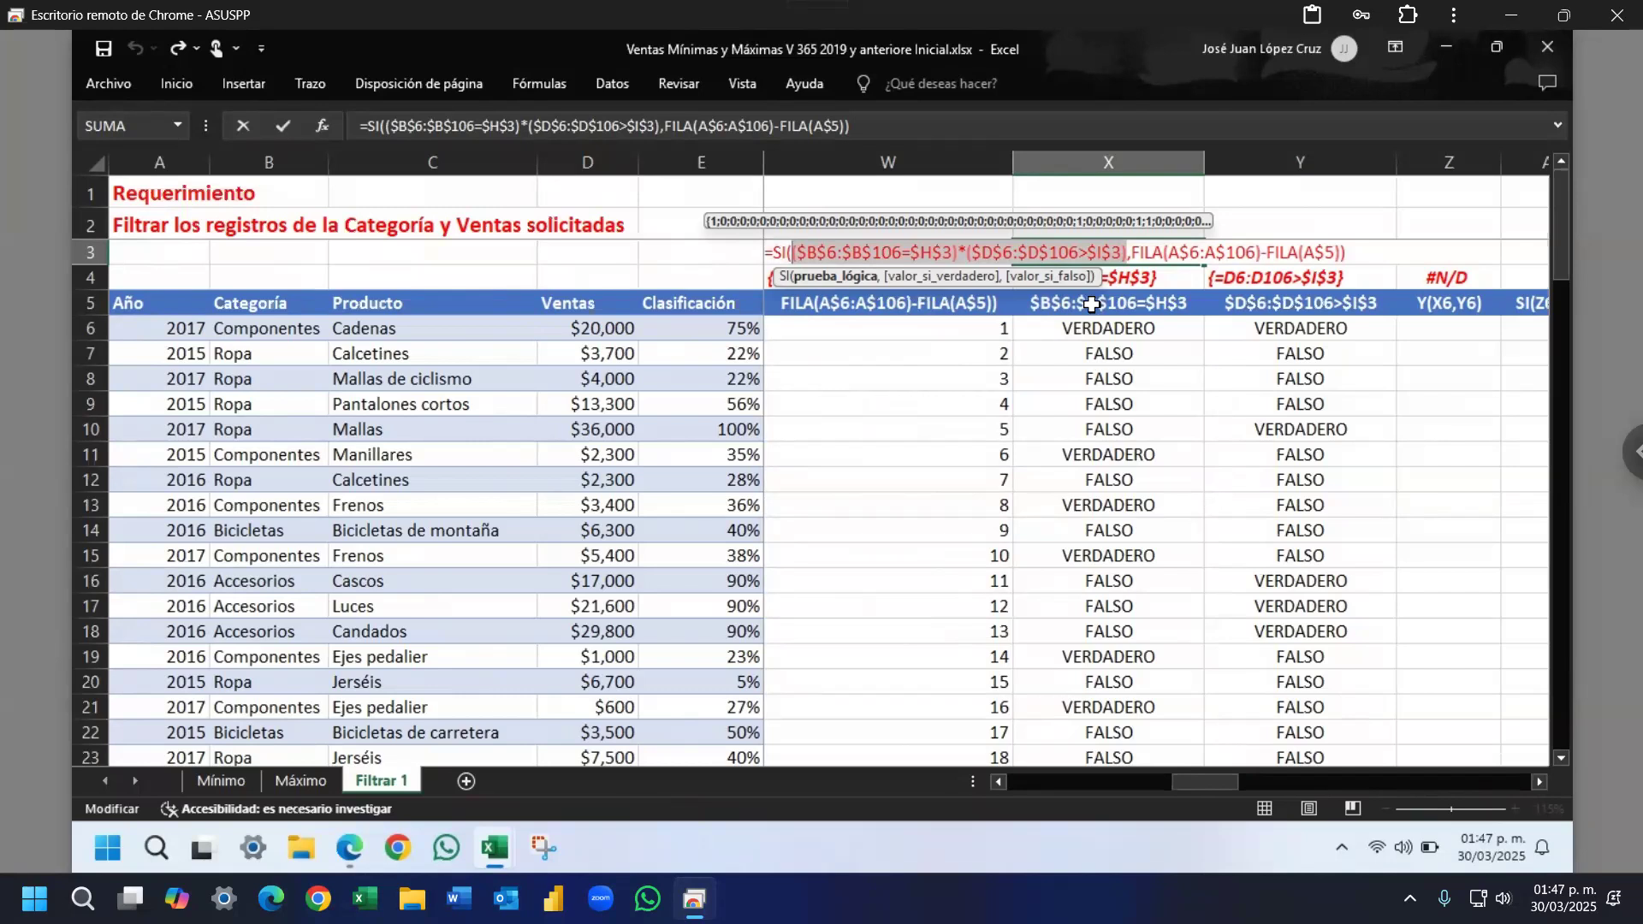
# Step: Enter the array formula =Y(X6,Y6) in Z6 to combine the category and sales conditions
pyautogui.press('Escape')
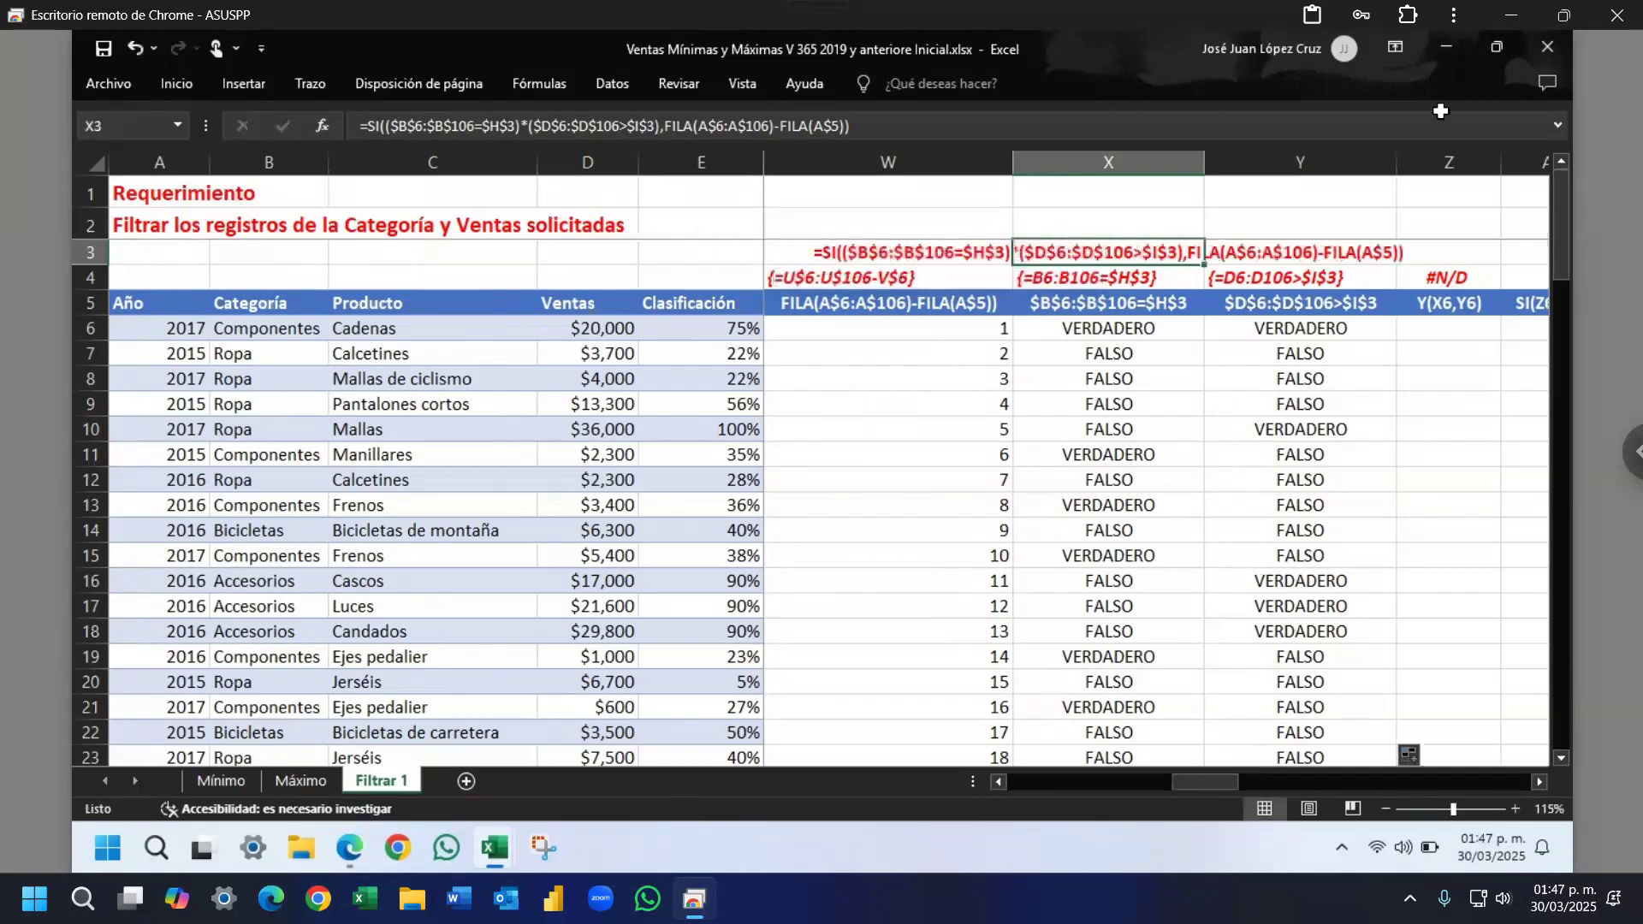
pyautogui.click(1453, 332)
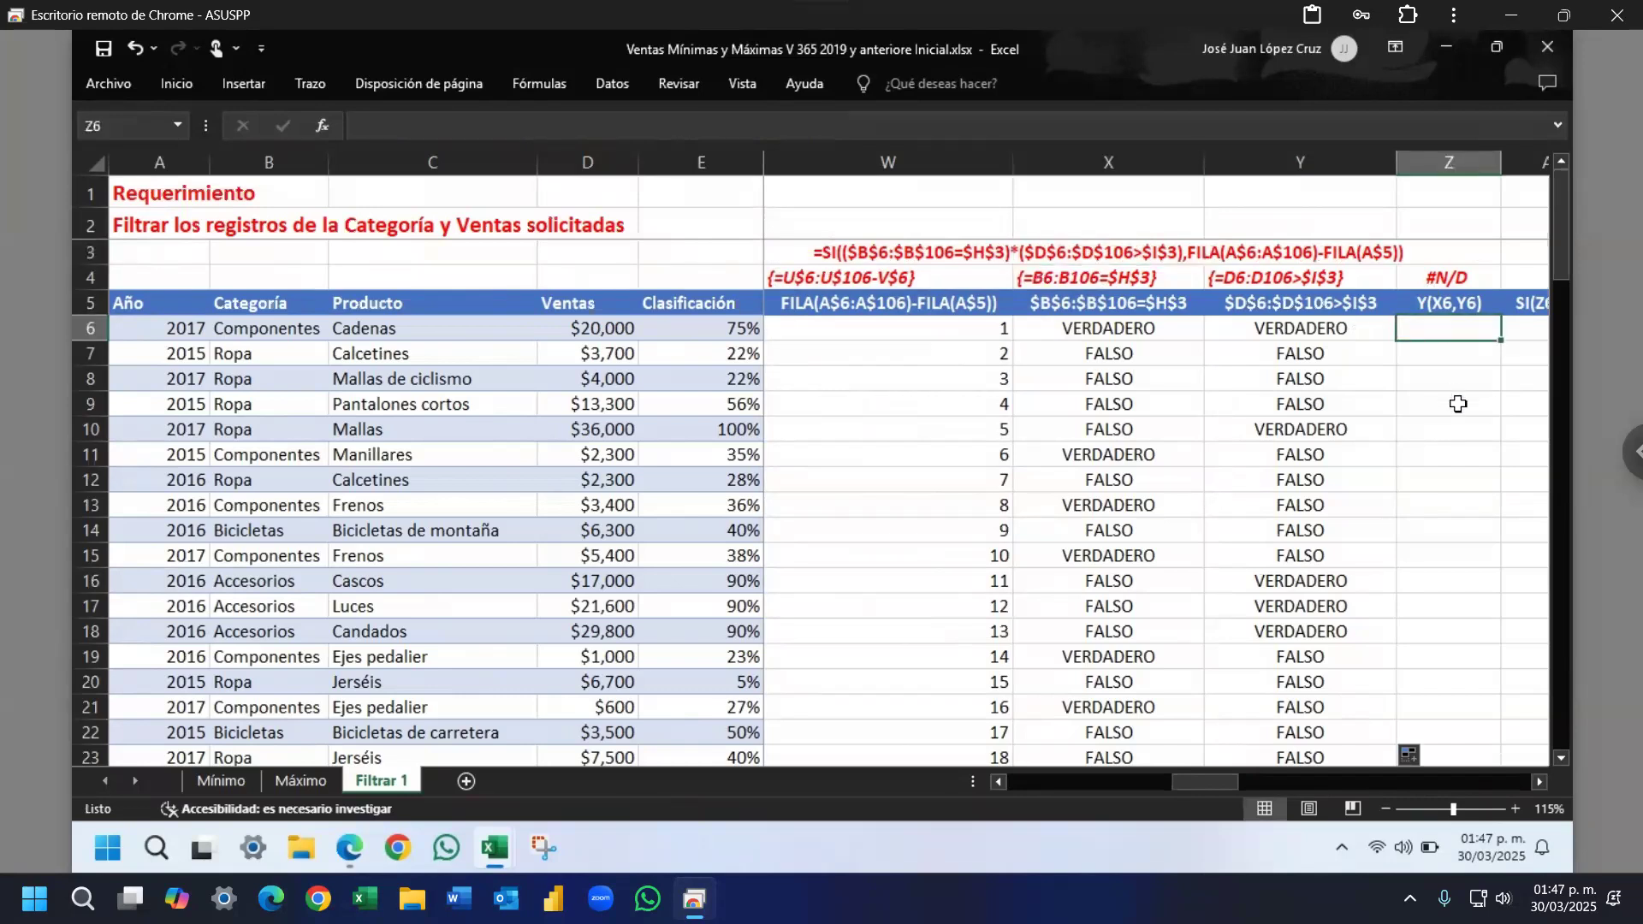
pyautogui.write('=')
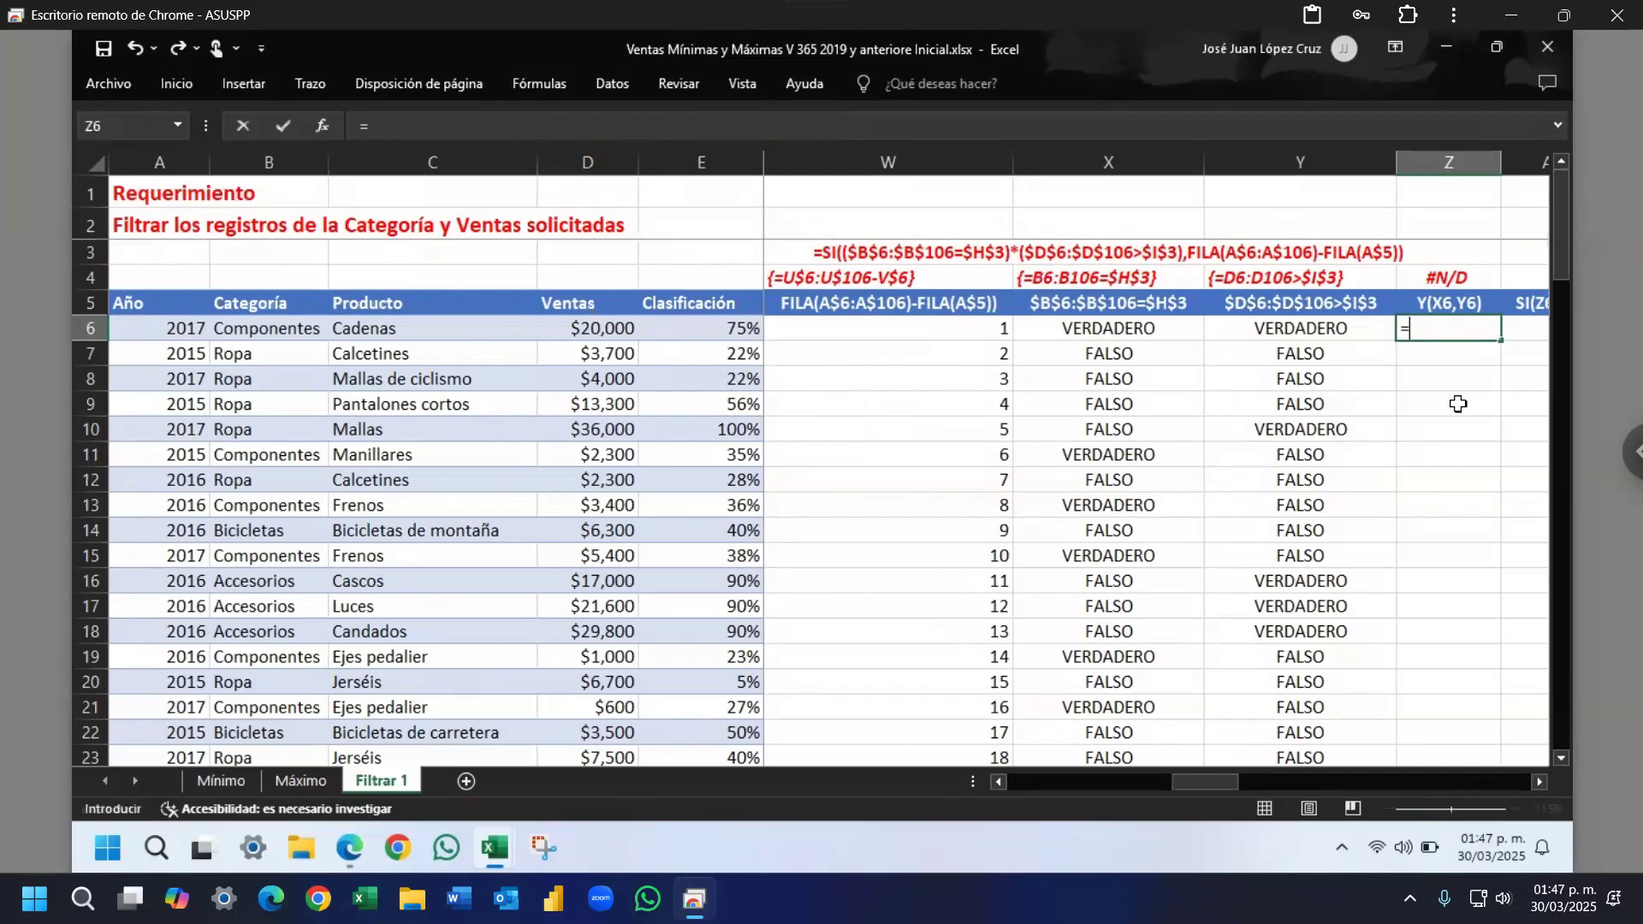
pyautogui.click(1149, 329)
pyautogui.press('BackSpace')
pyautogui.press('BackSpace')
pyautogui.write('Y')
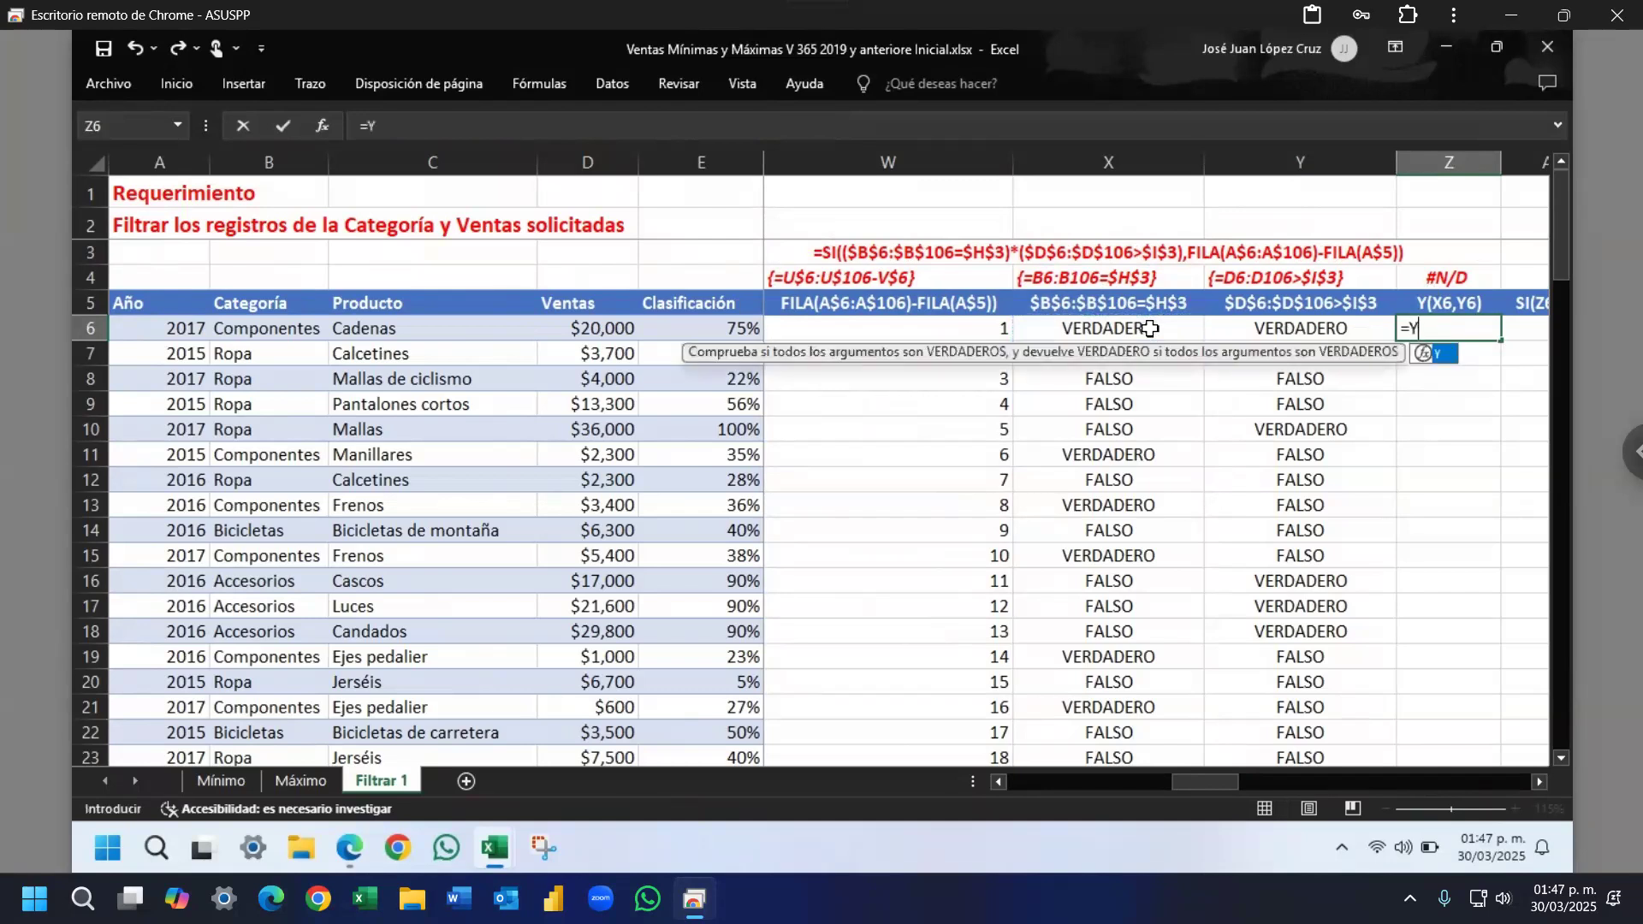
pyautogui.write('(')
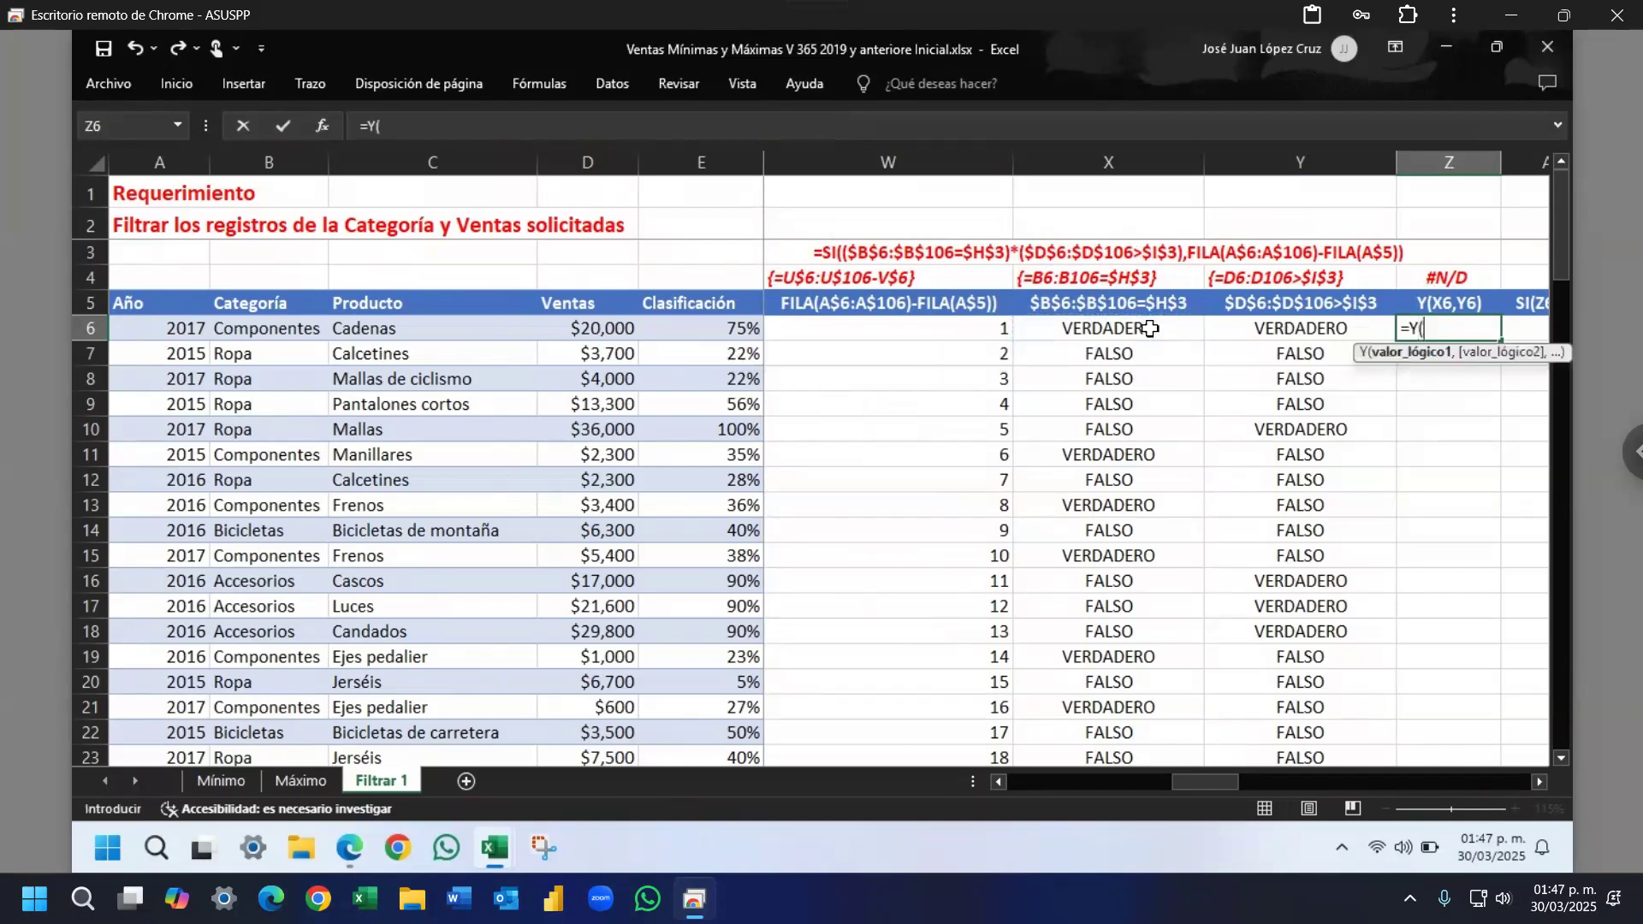
pyautogui.click(1089, 328)
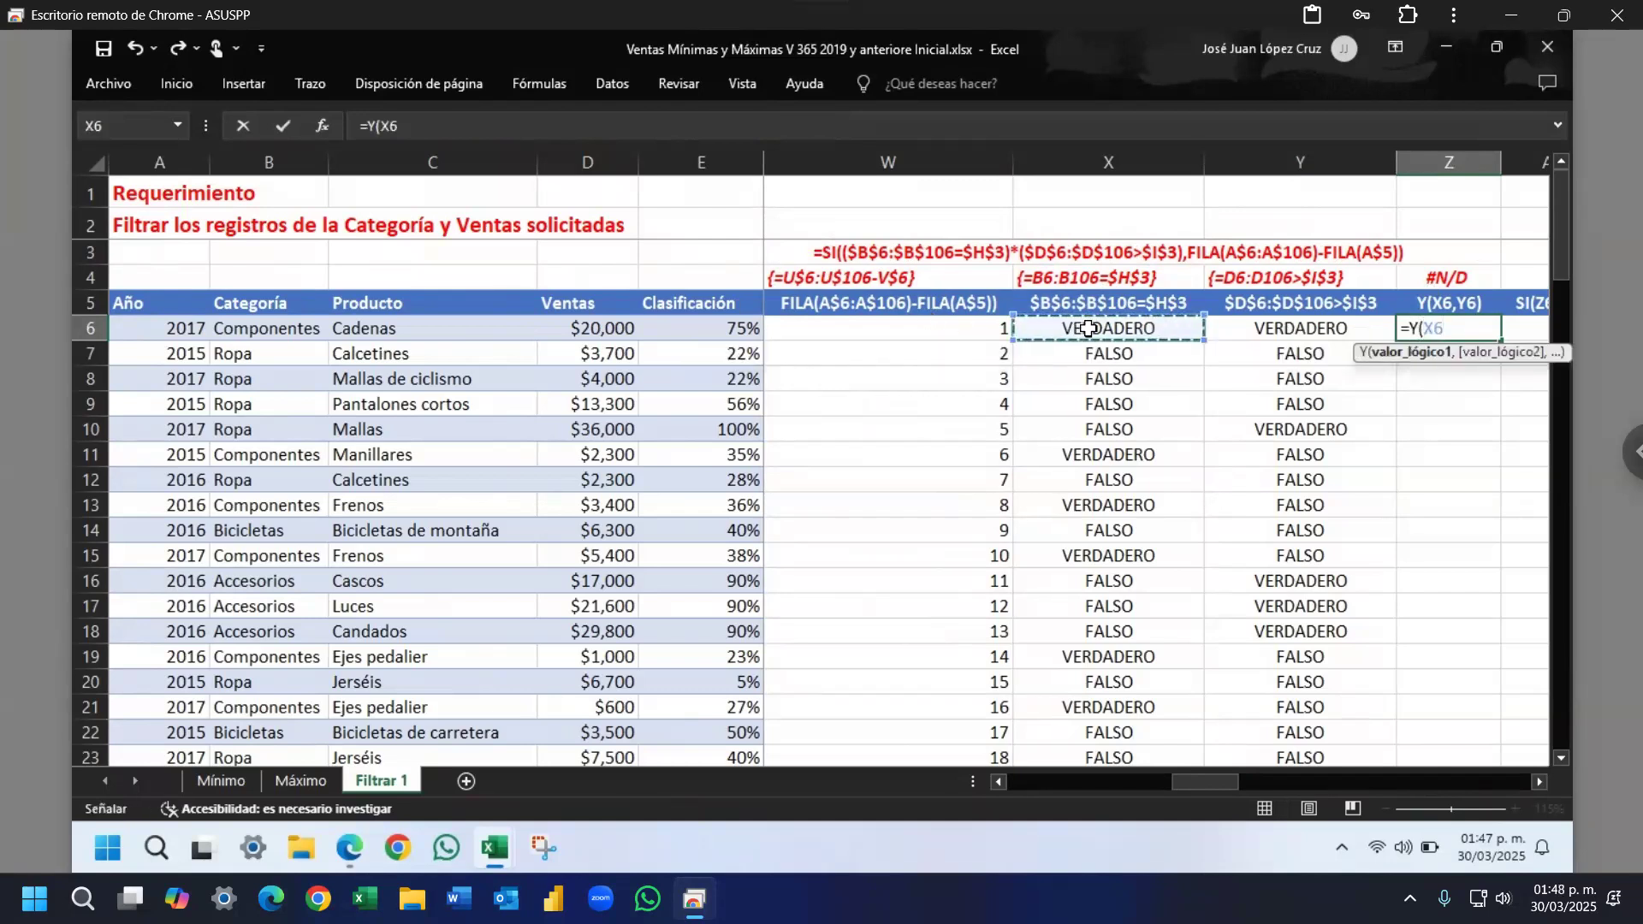
pyautogui.write(',')
pyautogui.click(1242, 328)
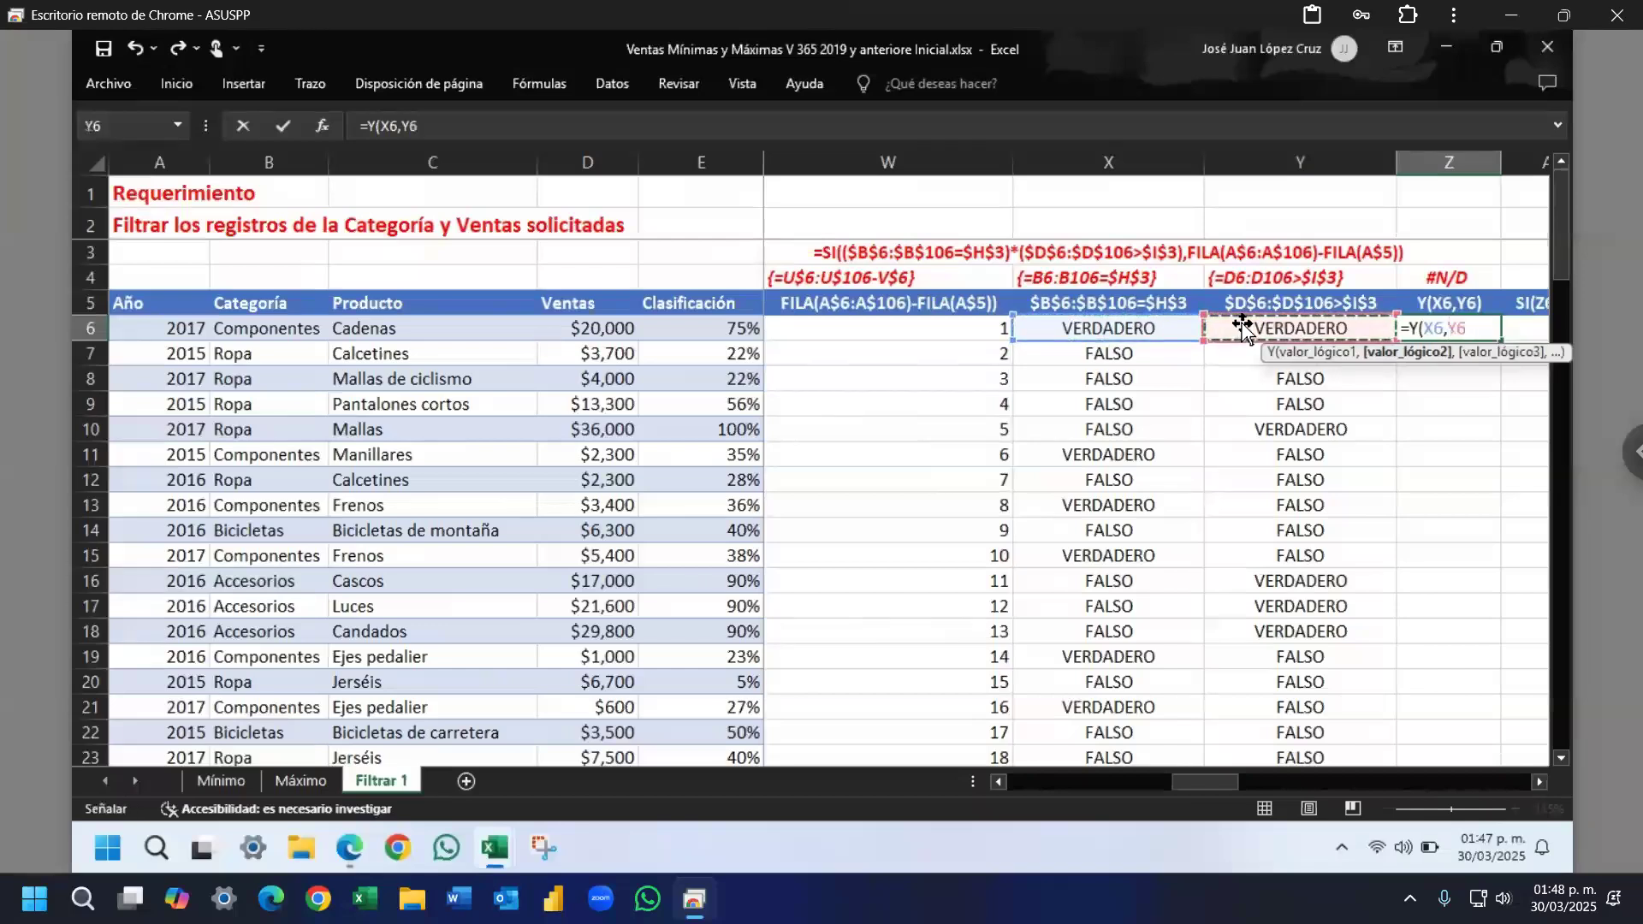
pyautogui.write(')')
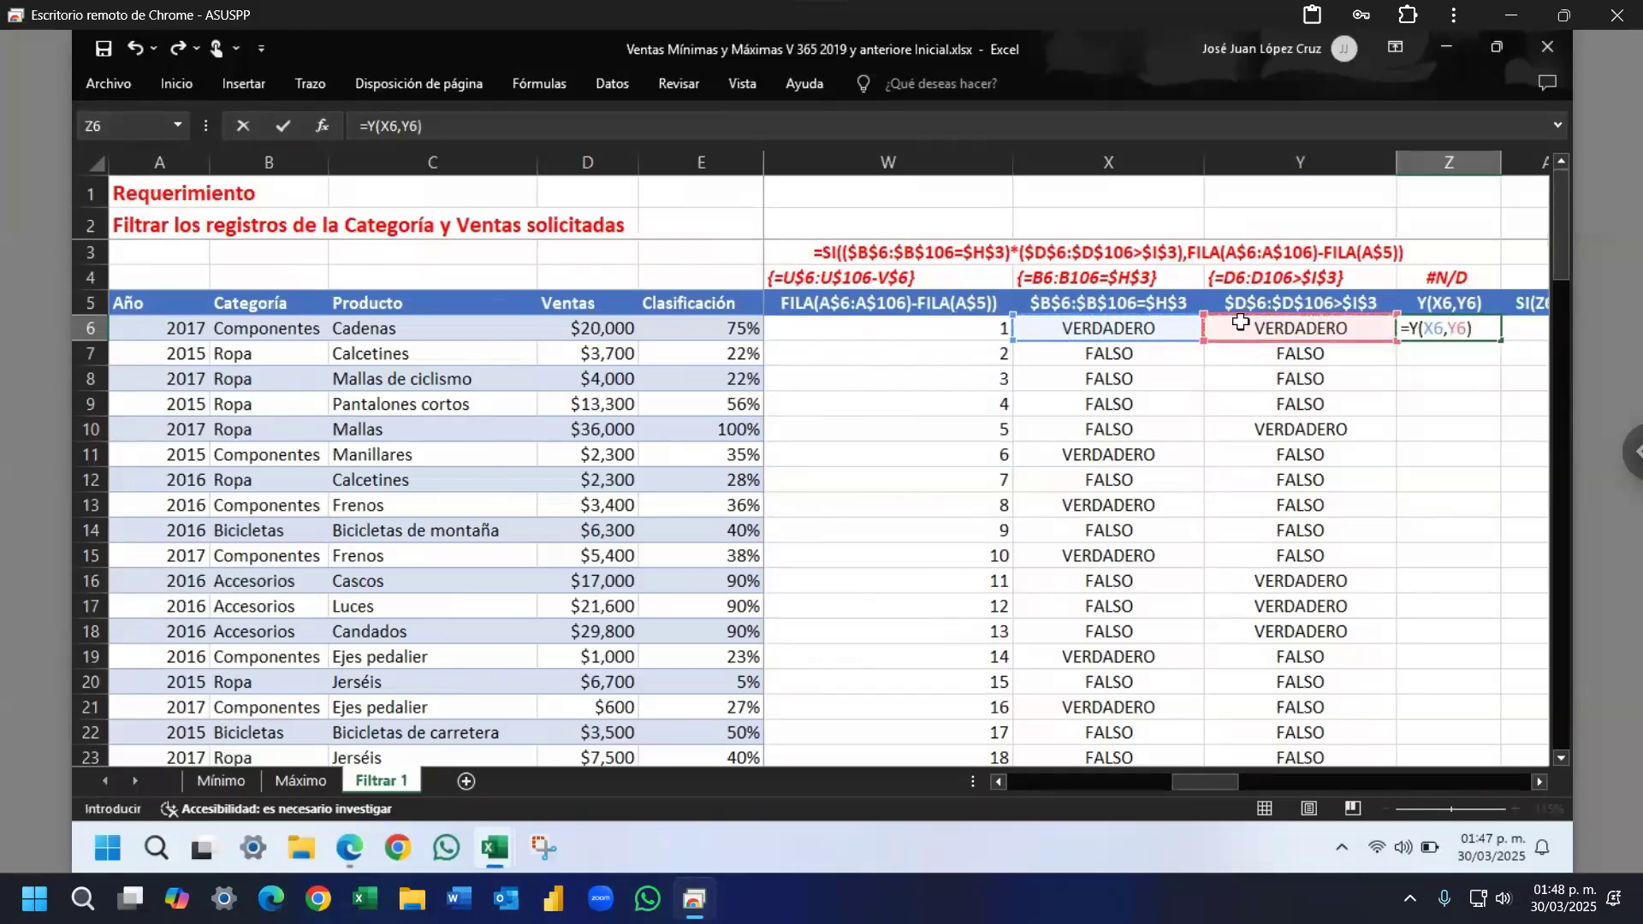
pyautogui.hotkey('ctrl', 'shift', 'Return')
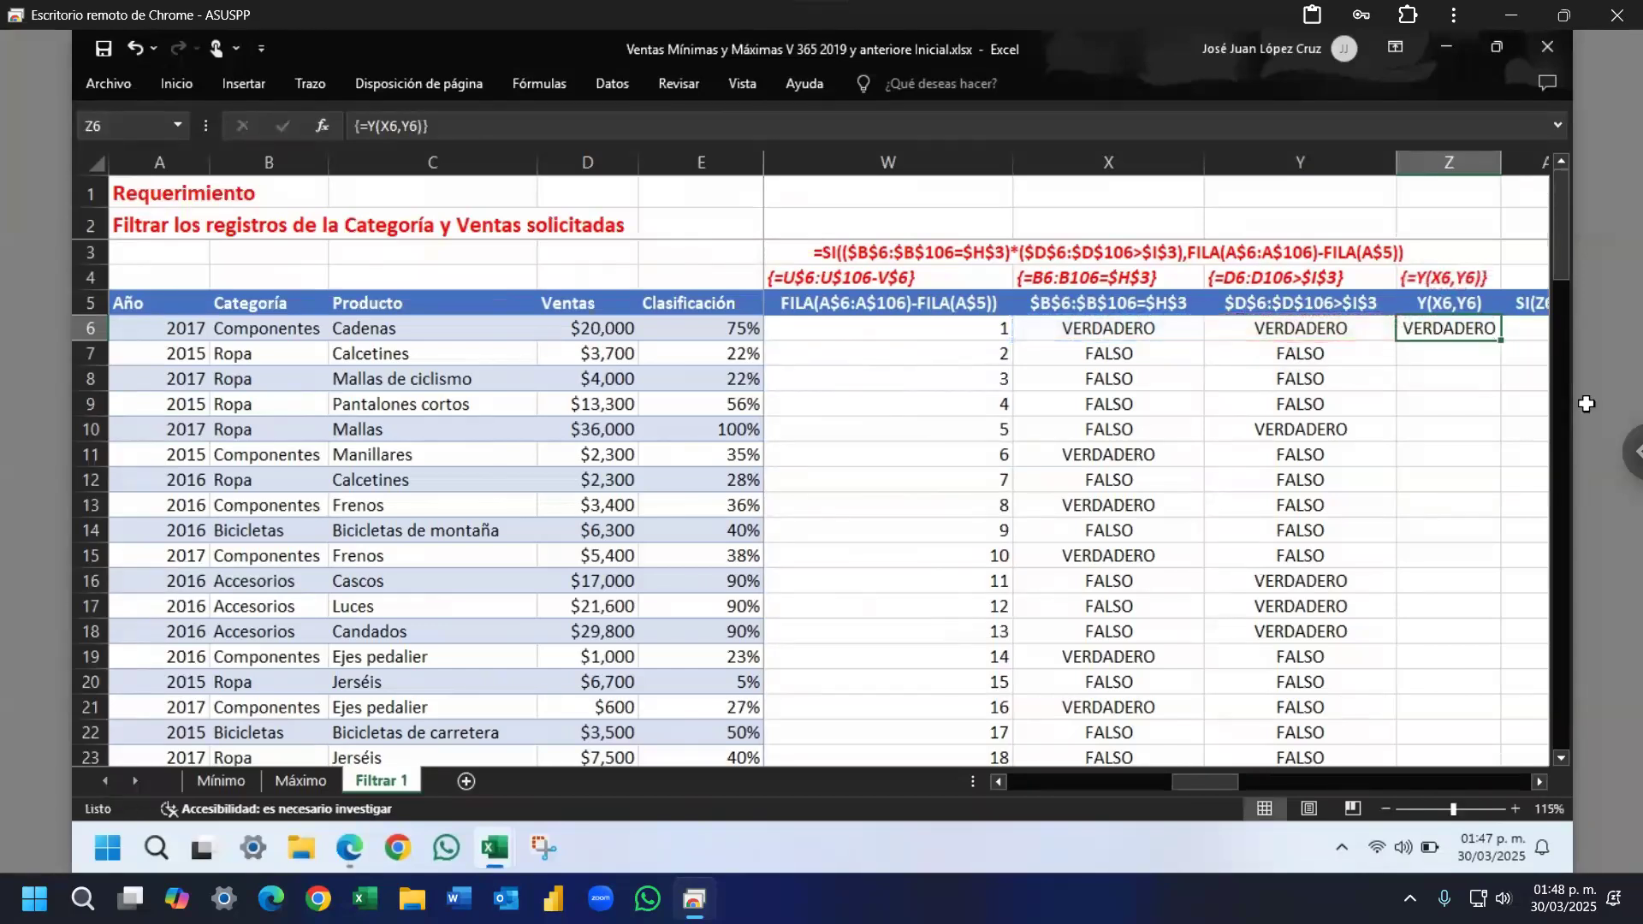
# Step: Fill the Z6 array formula down column Z to the end of the records
pyautogui.doubleClick(1498, 343)
pyautogui.moveTo(1234, 789); pyautogui.dragTo(1231, 789)
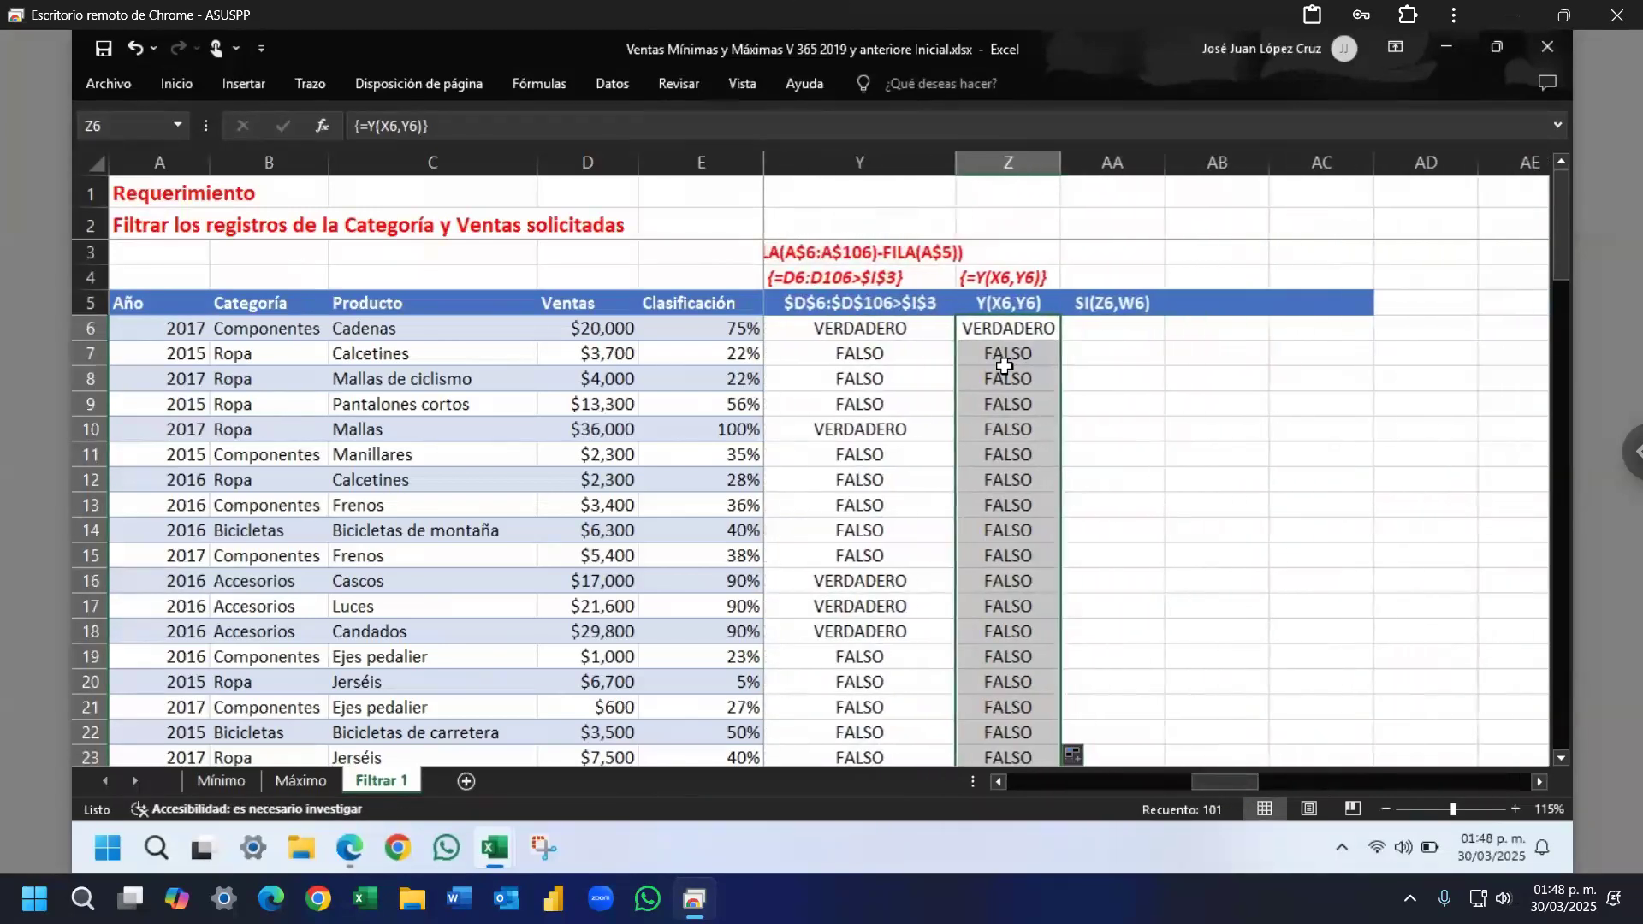
pyautogui.scroll(-8, 1004, 366)
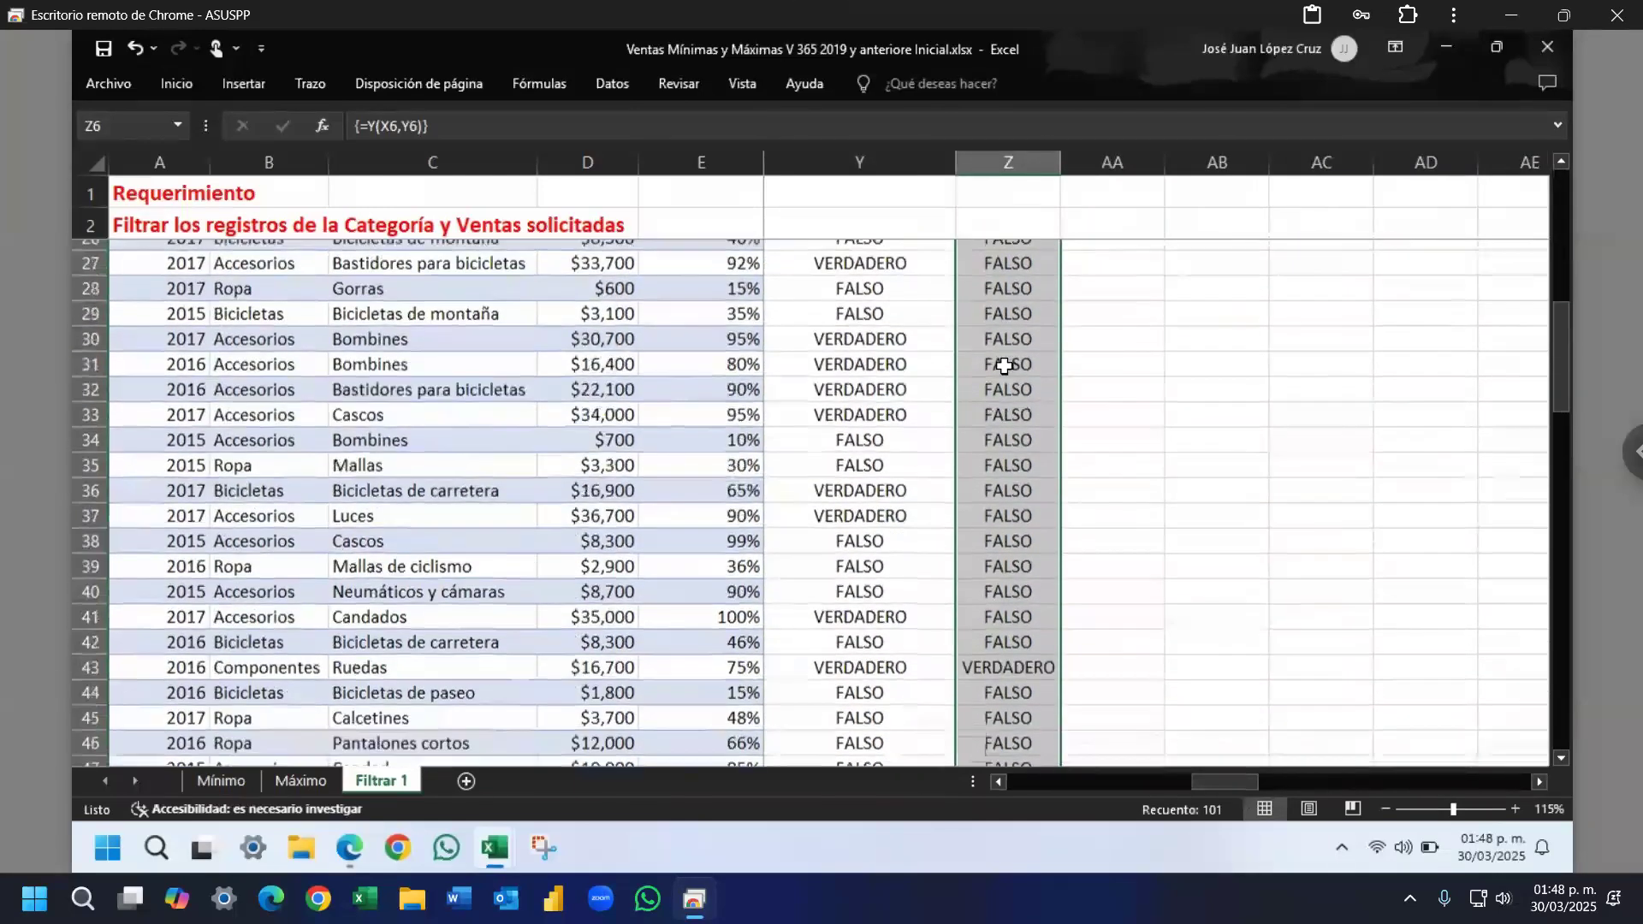
# Step: Compare the category, sales and combined conditions in X43, Y43 and Z43
pyautogui.click(1010, 586)
pyautogui.moveTo(1192, 781); pyautogui.dragTo(1155, 758)
pyautogui.click(990, 580)
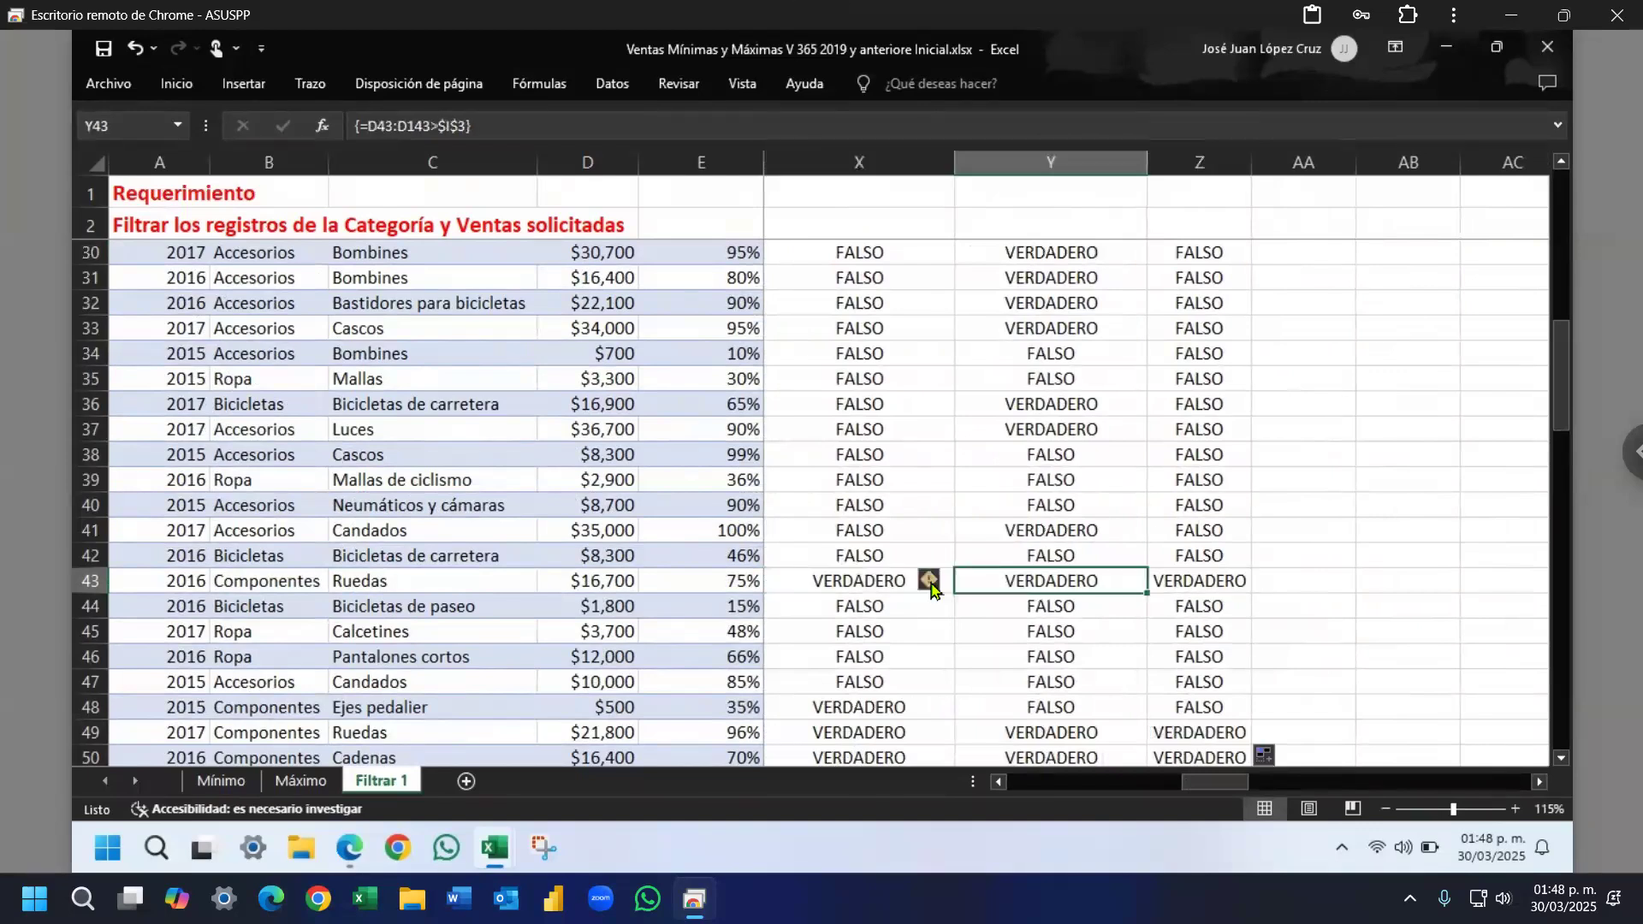
pyautogui.click(931, 581)
pyautogui.click(1015, 579)
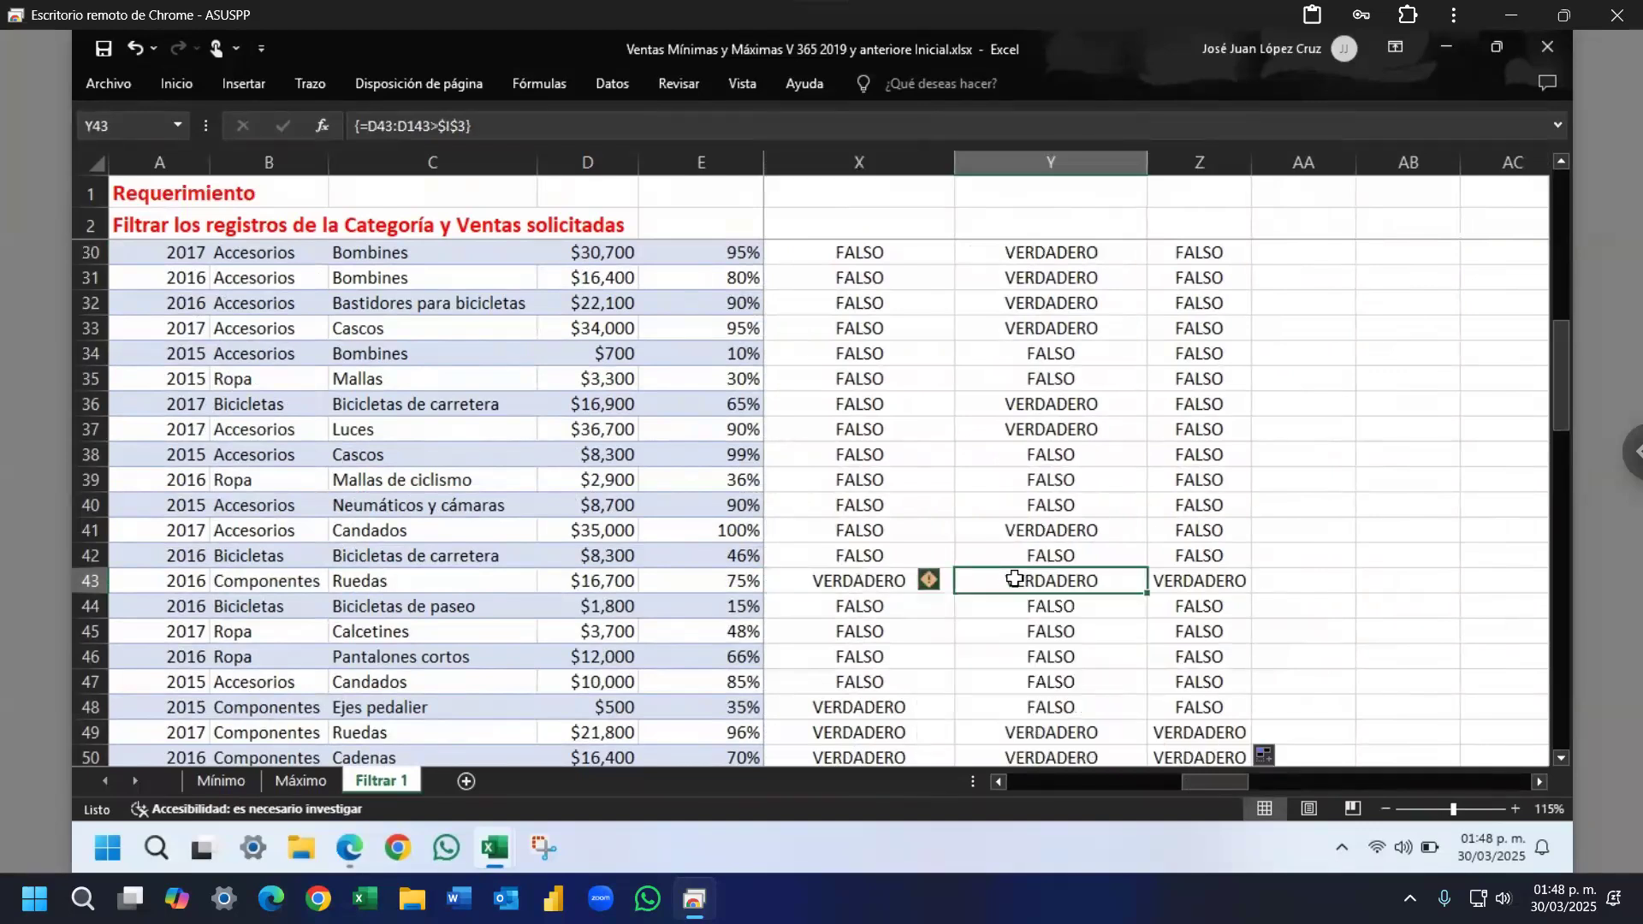
pyautogui.click(885, 580)
pyautogui.click(995, 586)
pyautogui.click(1219, 589)
# Step: Enter the formula =SI(Z6,W6) in AA6, taking the record position as the value if true
pyautogui.scroll(9, 1337, 599)
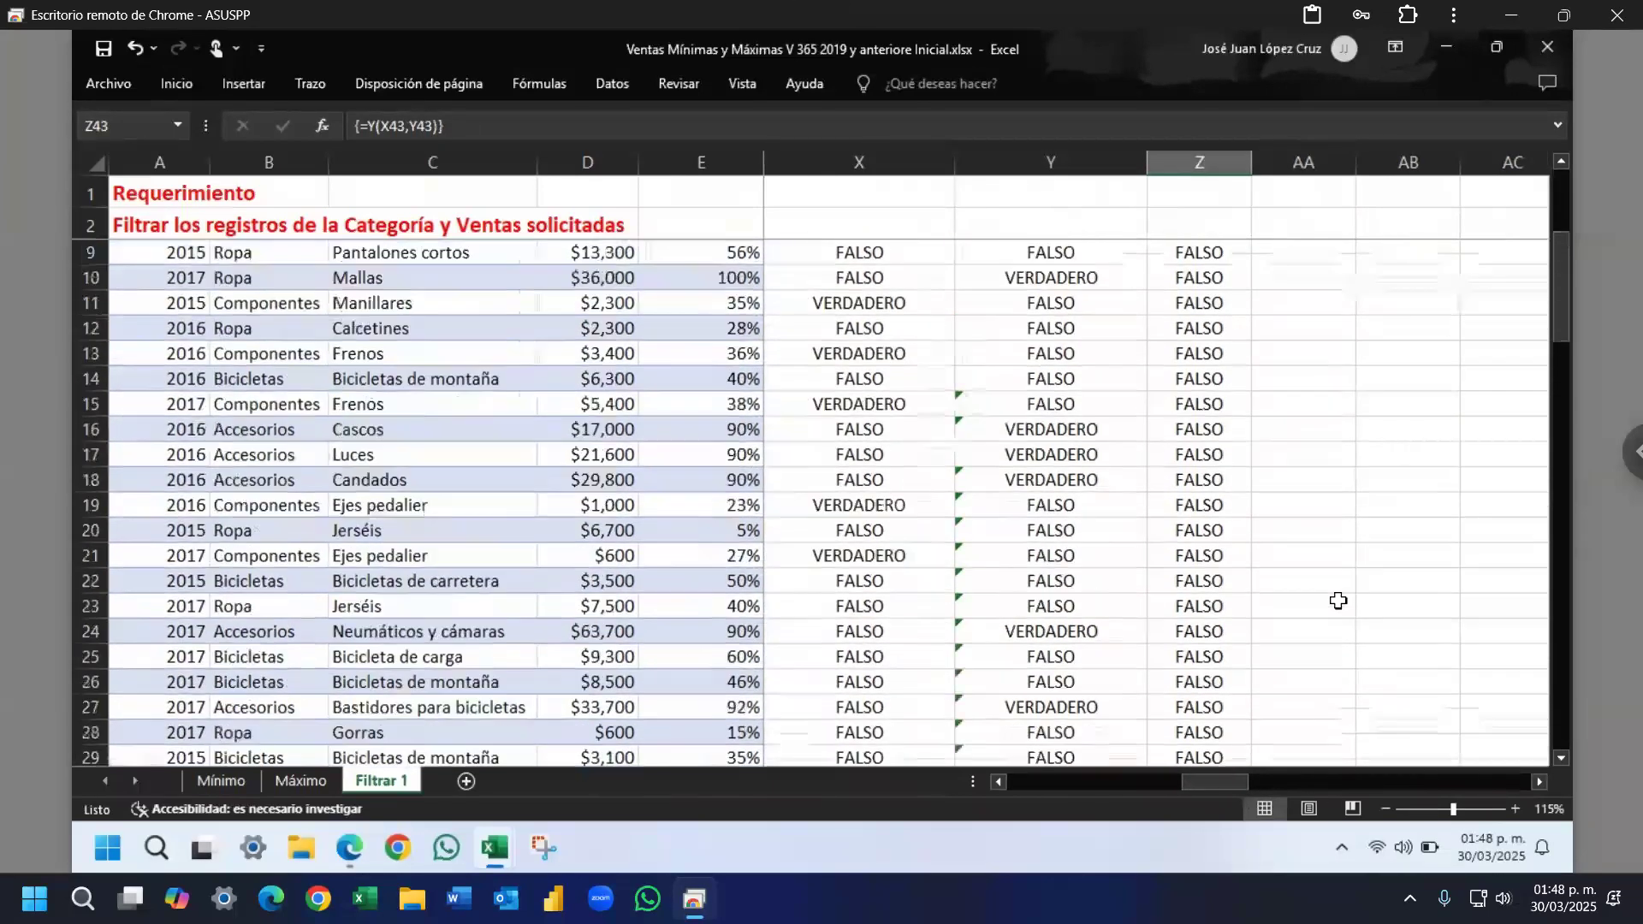
pyautogui.click(1322, 334)
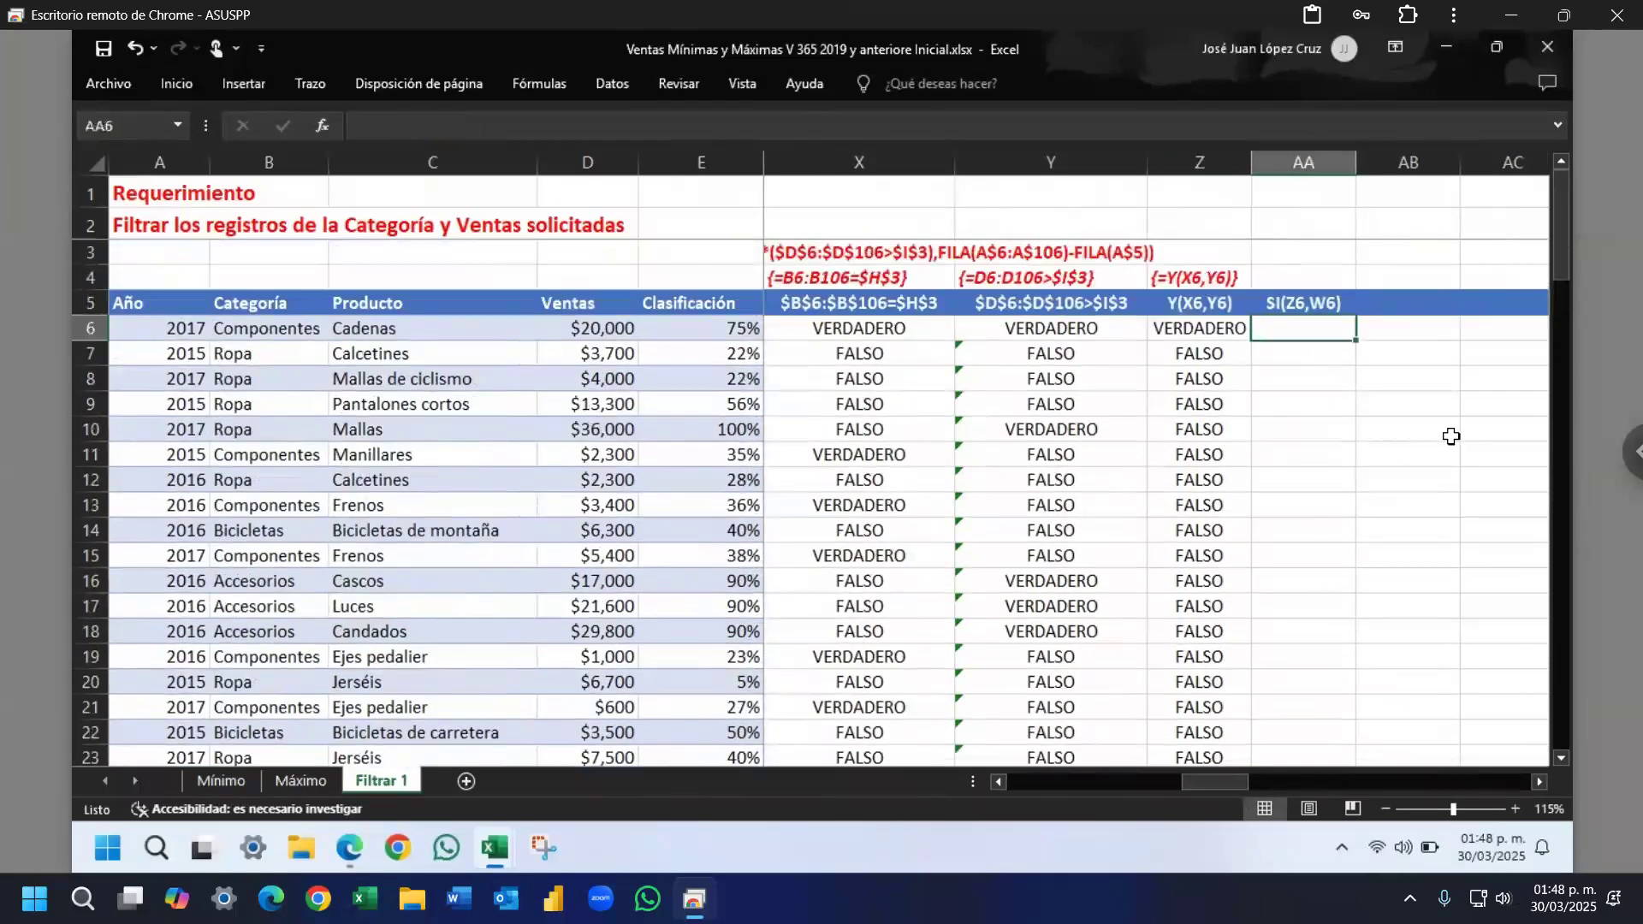
pyautogui.write('SI(')
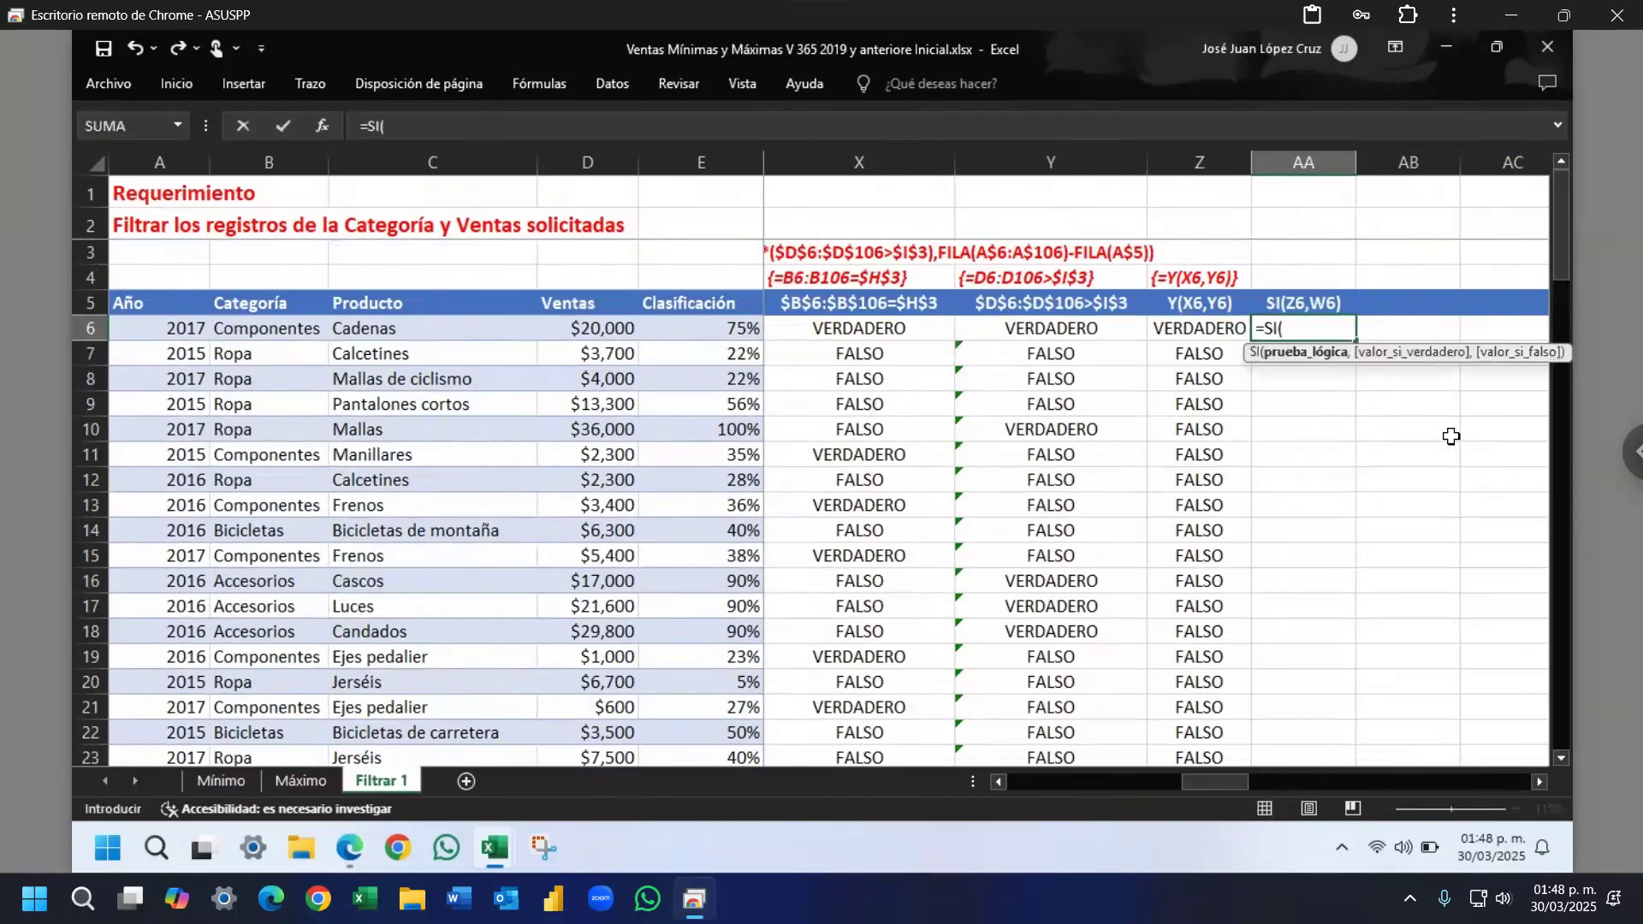
pyautogui.press('Left')
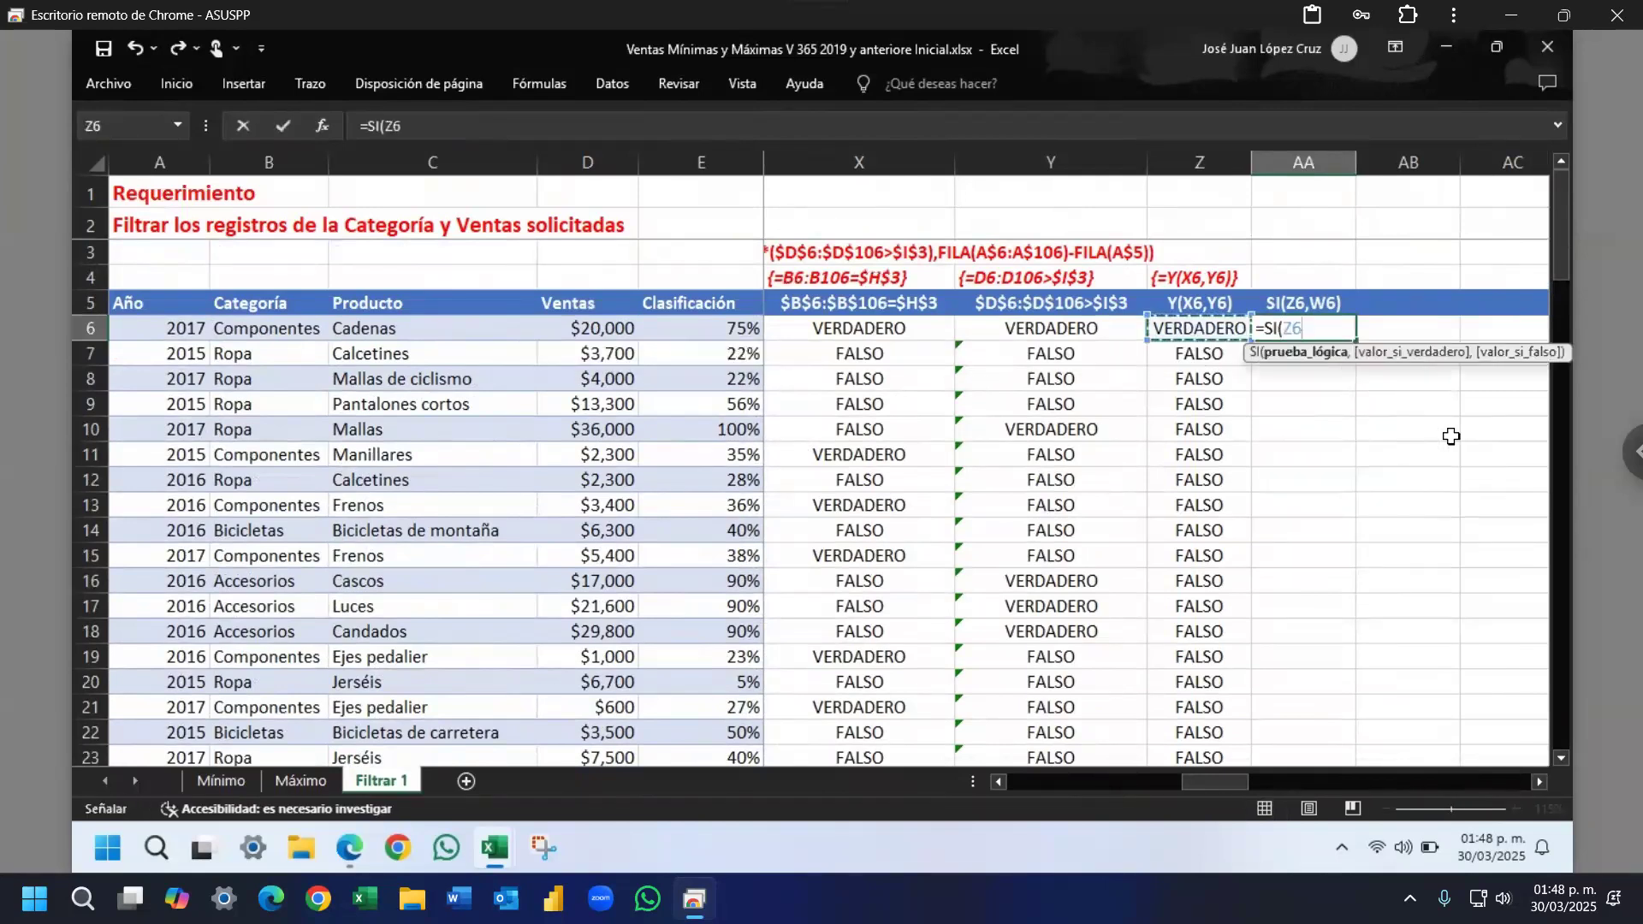
pyautogui.write(',')
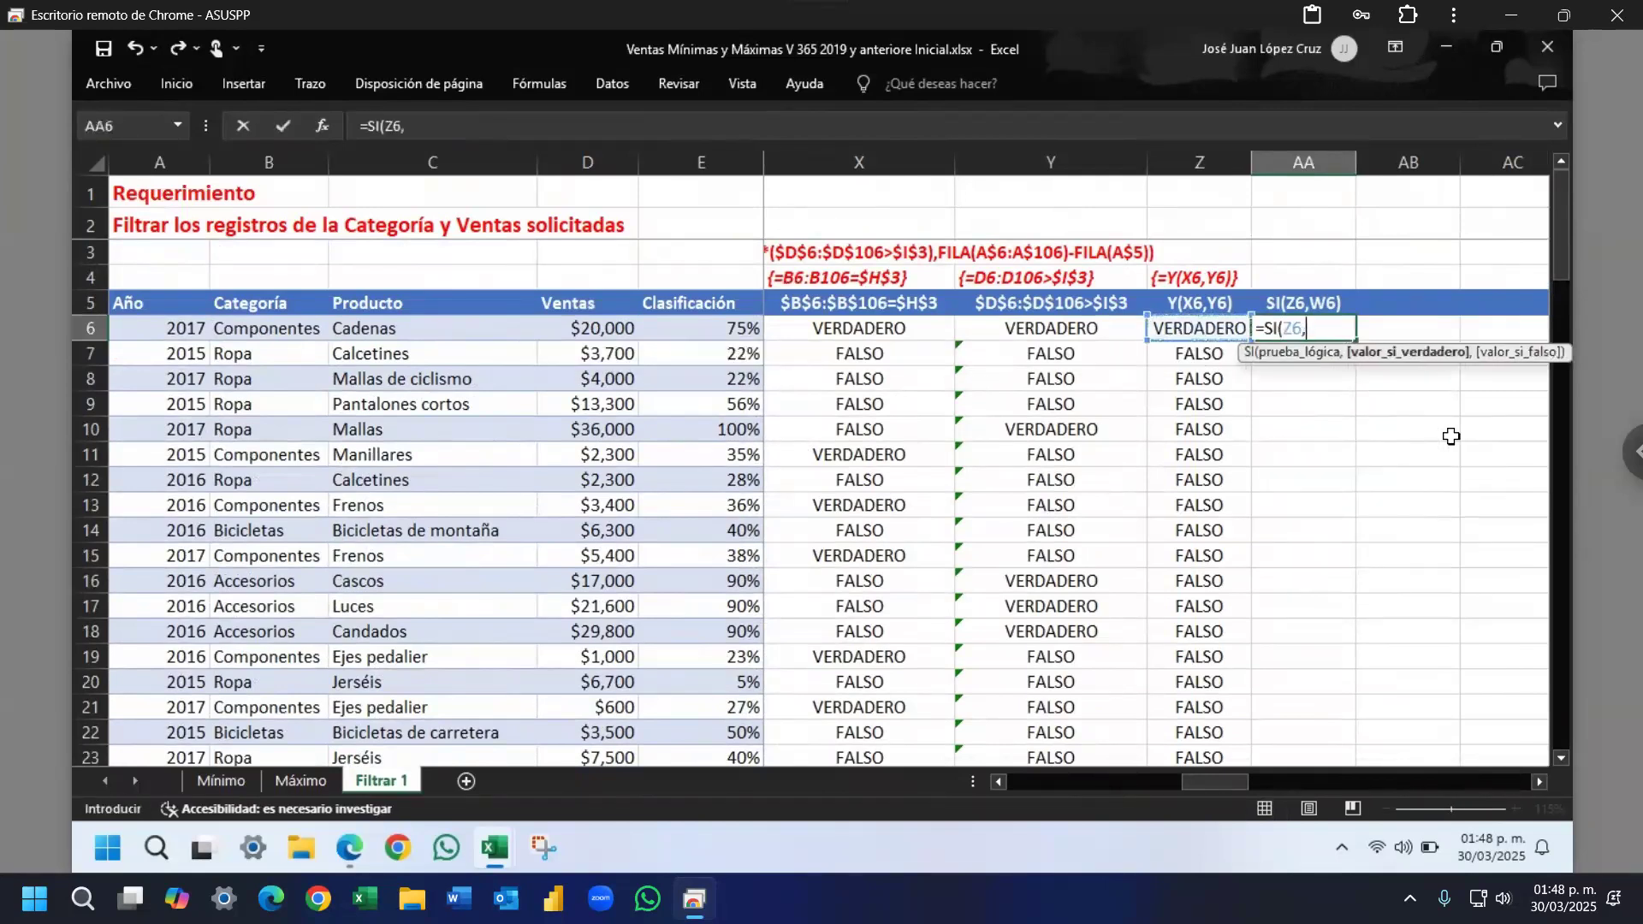
pyautogui.moveTo(1214, 780); pyautogui.dragTo(1194, 784)
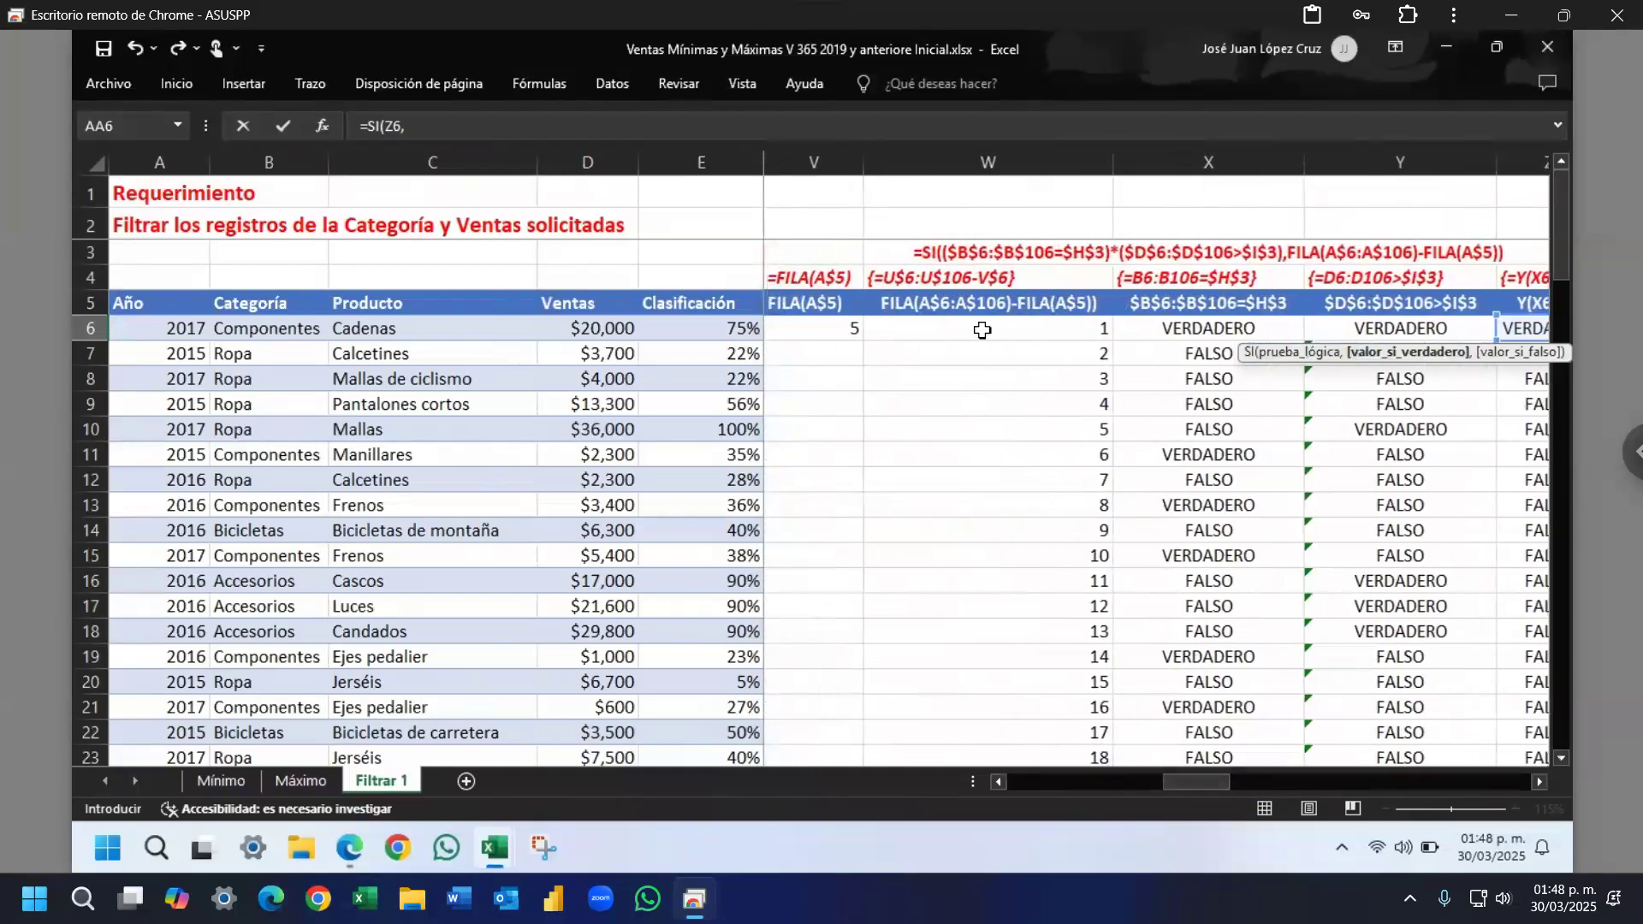
pyautogui.click(982, 330)
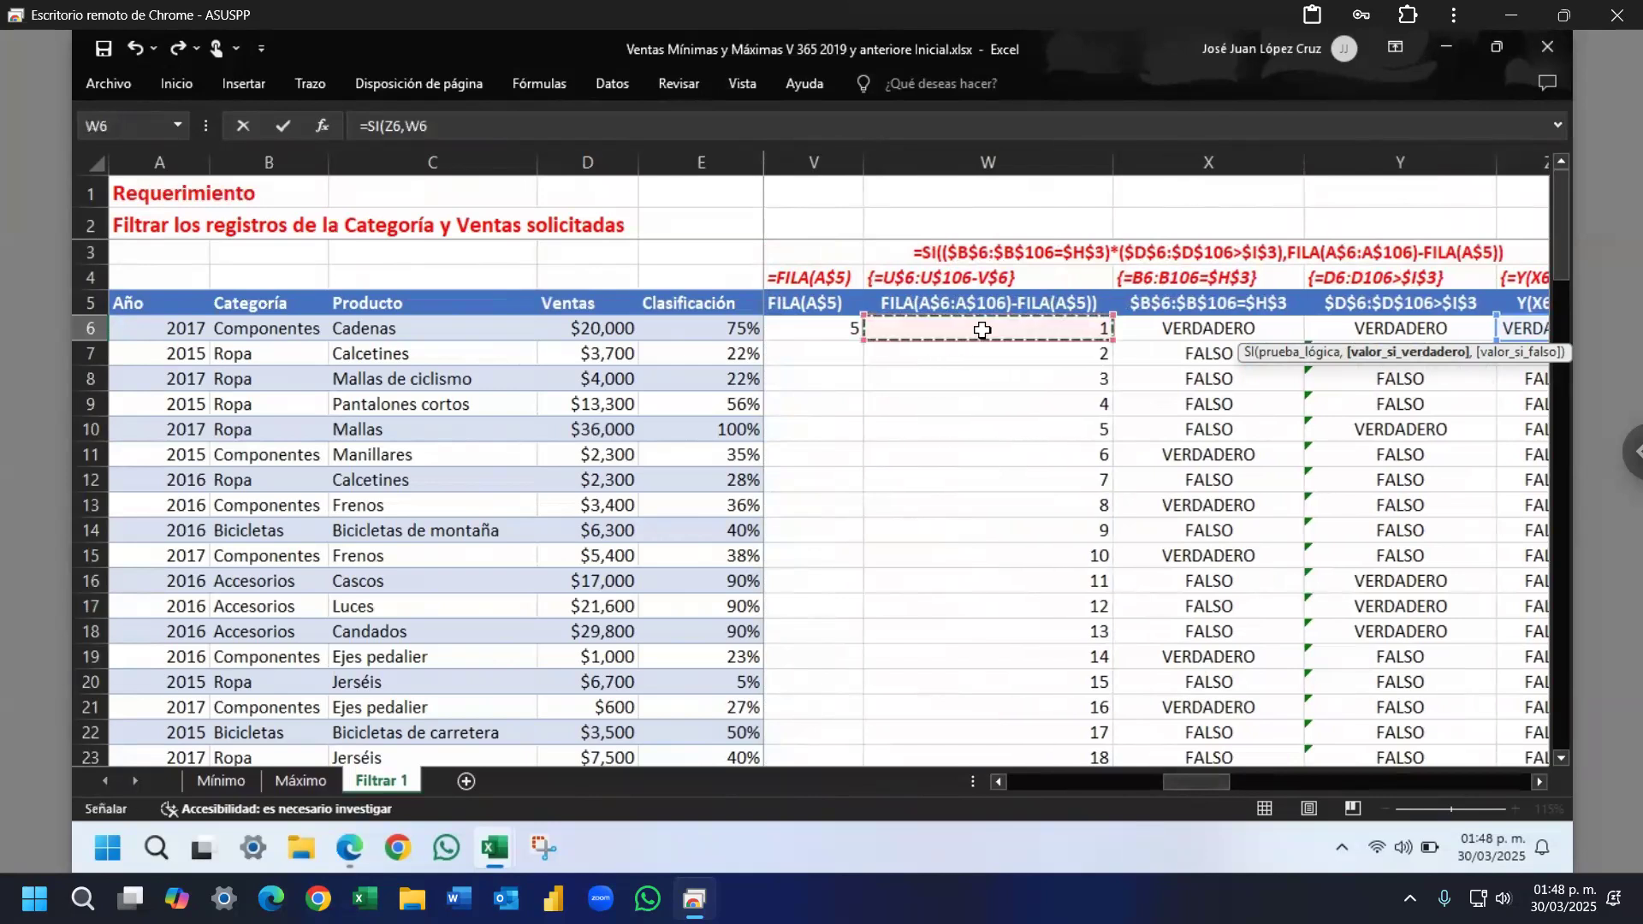
pyautogui.press('Return')
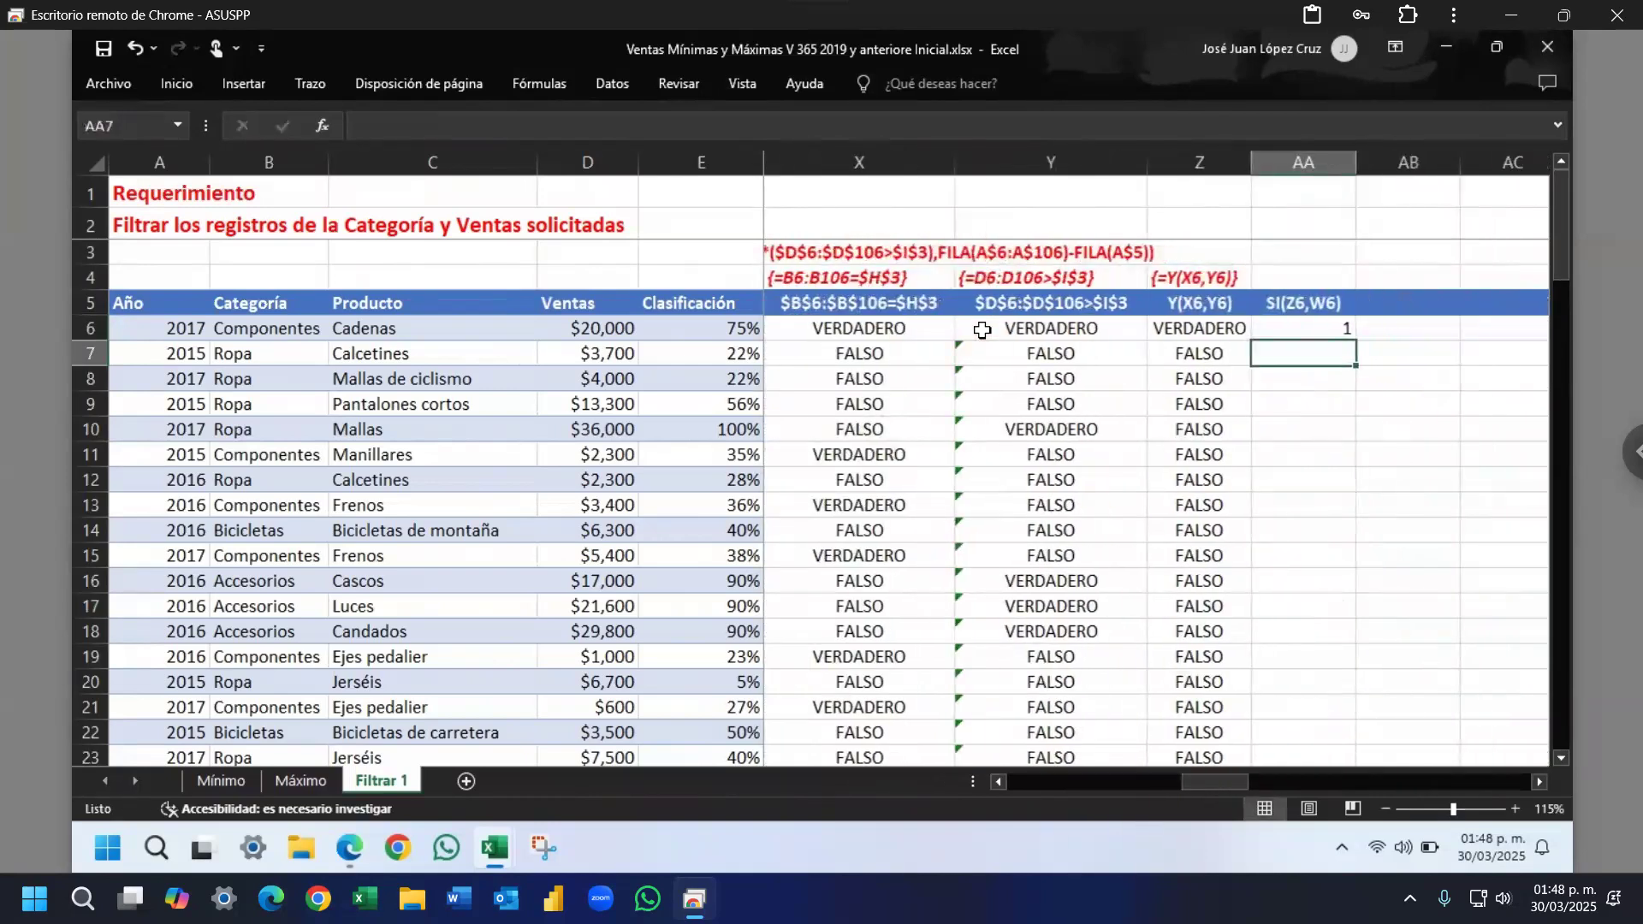
pyautogui.press('Up')
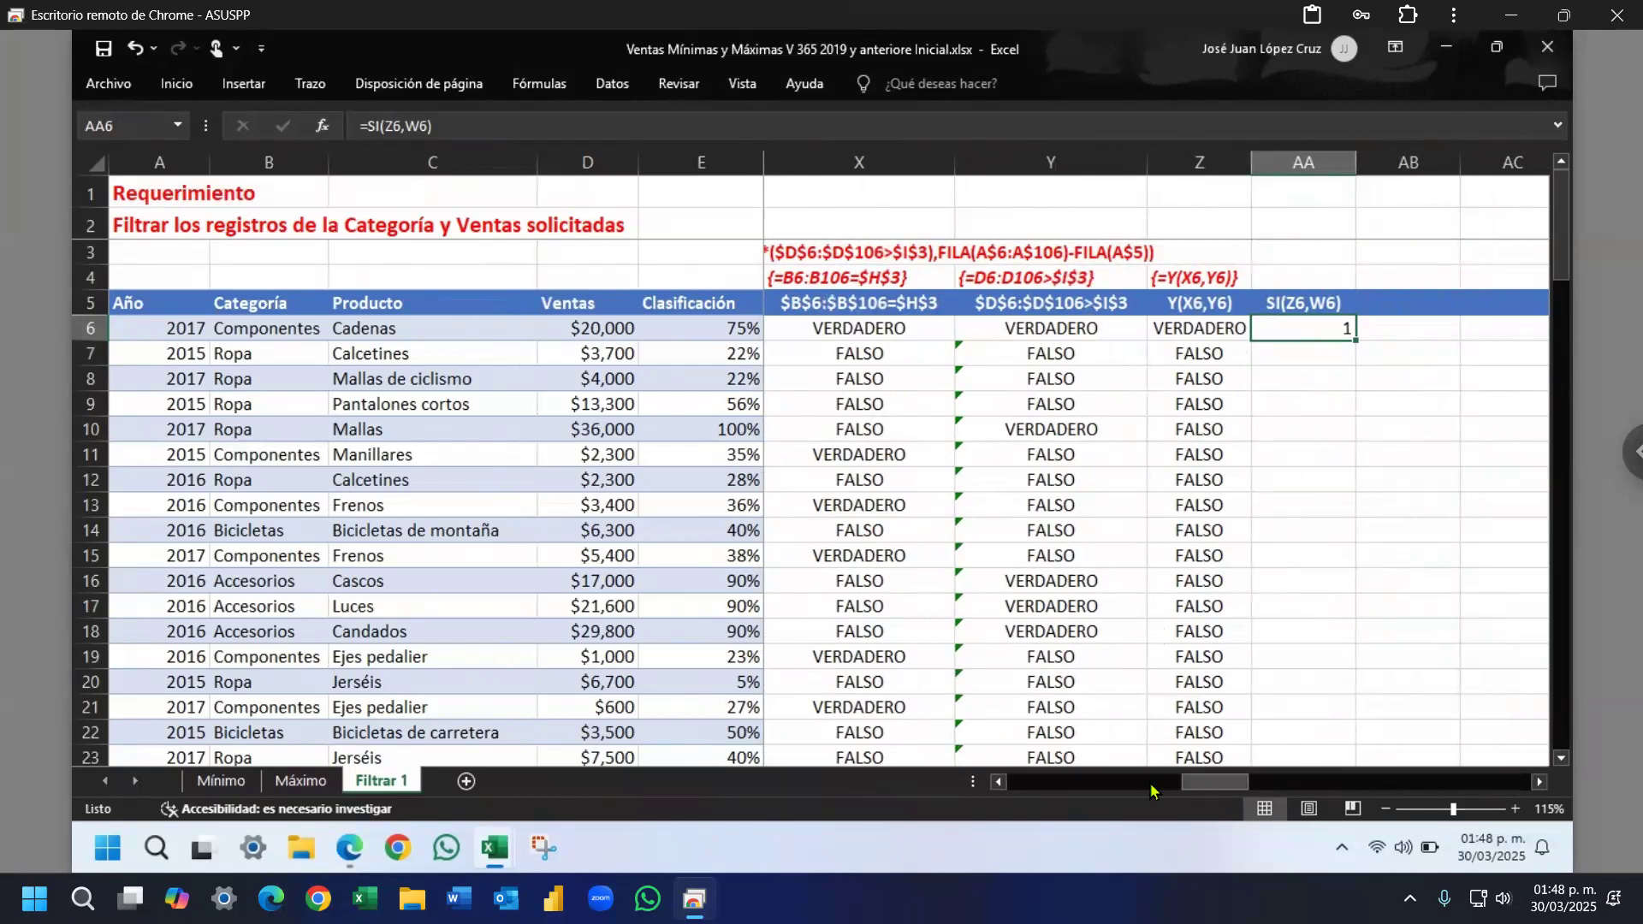
# Step: Examine the logical test and value-if-true arguments of the nested SI in the H6 formula, leaving them as they are
pyautogui.hscroll(-10, 1152, 789)
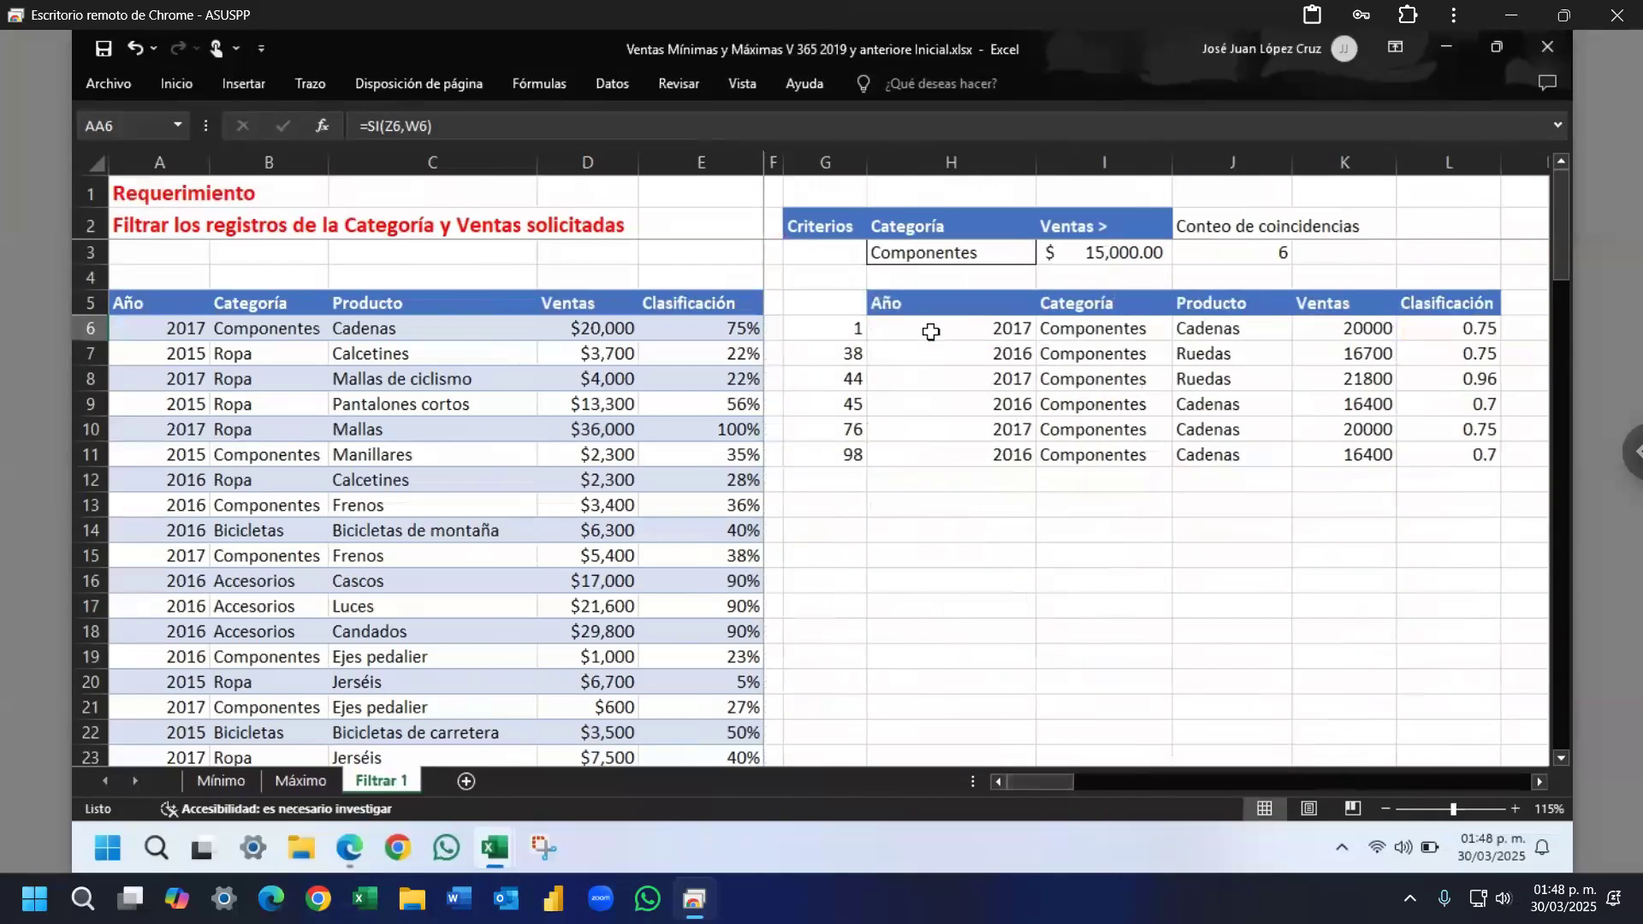
pyautogui.click(931, 332)
pyautogui.doubleClick(931, 330)
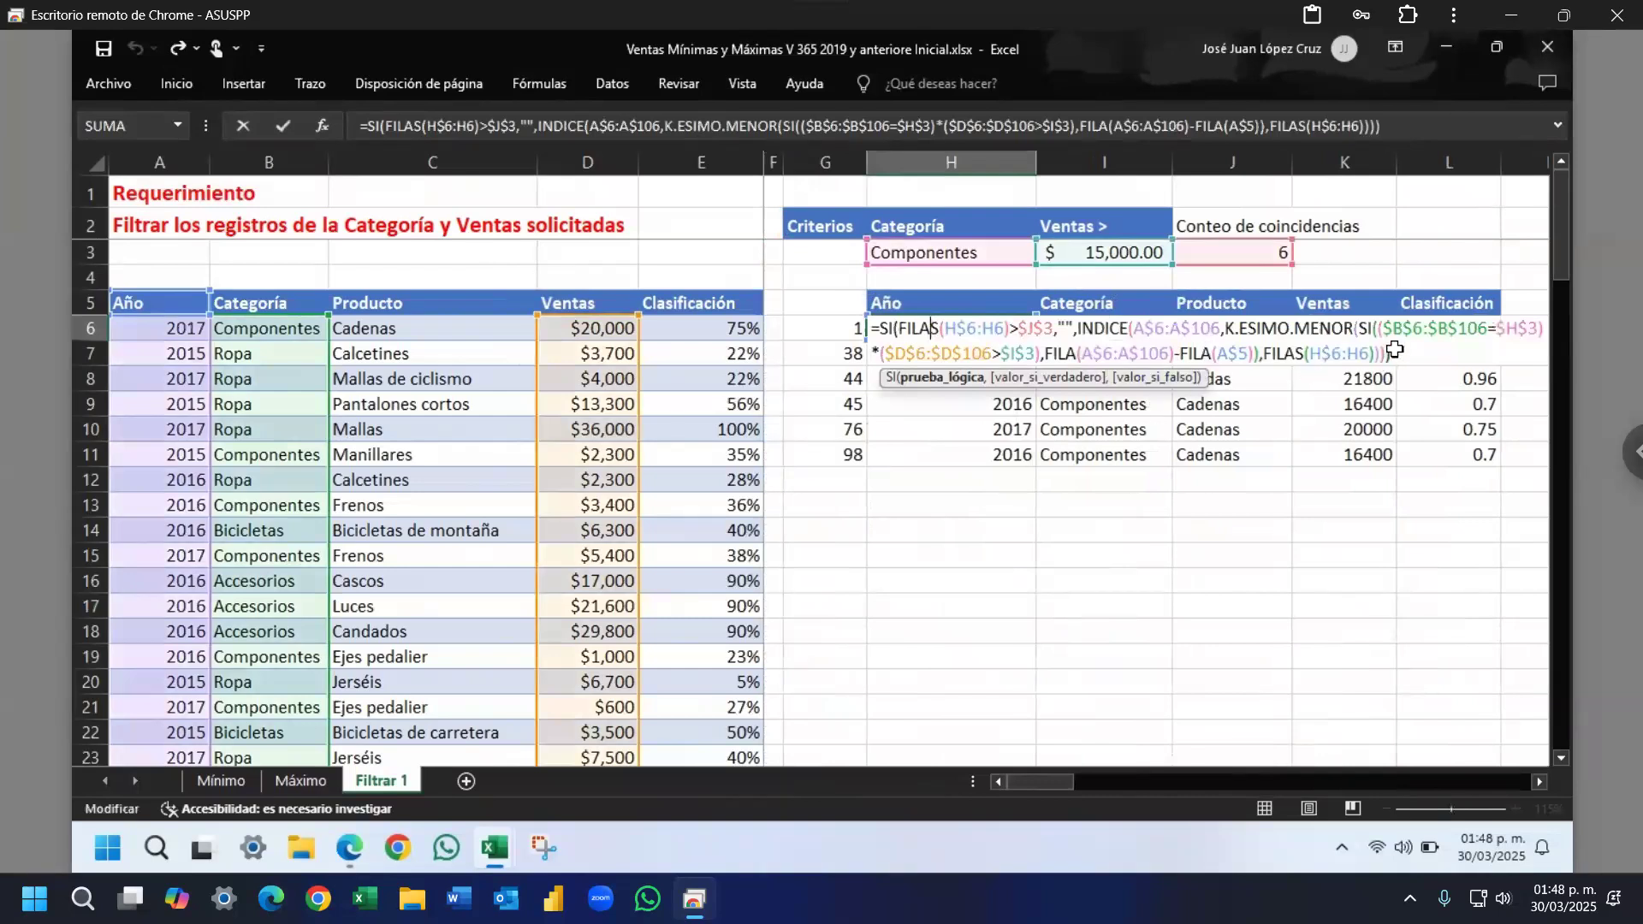
pyautogui.click(1361, 328)
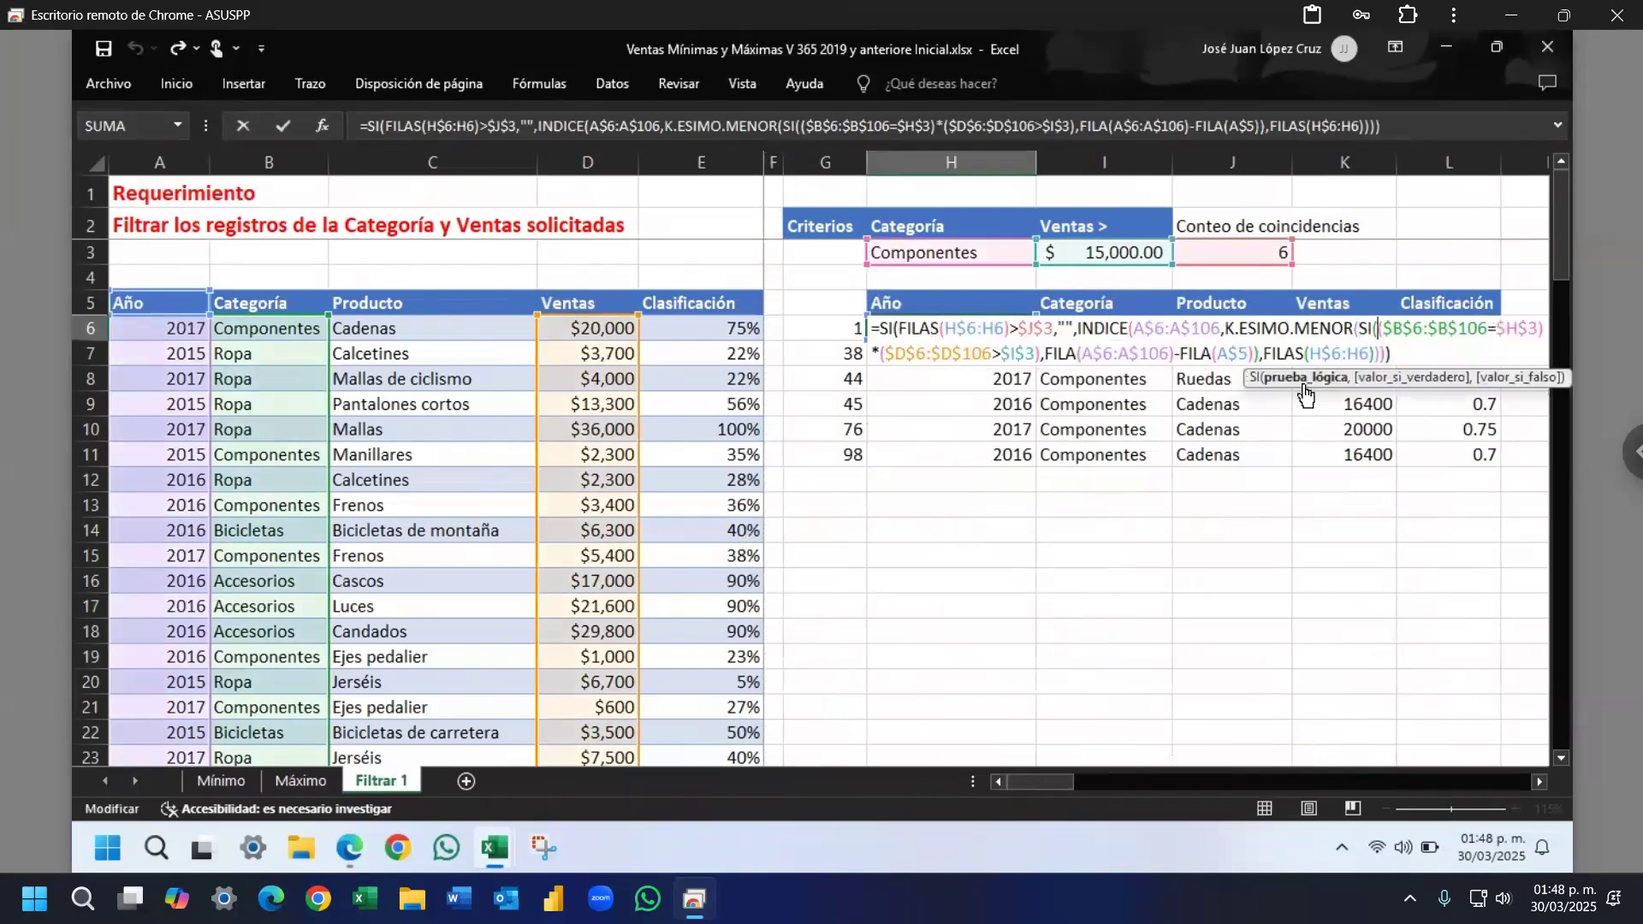
pyautogui.click(1315, 380)
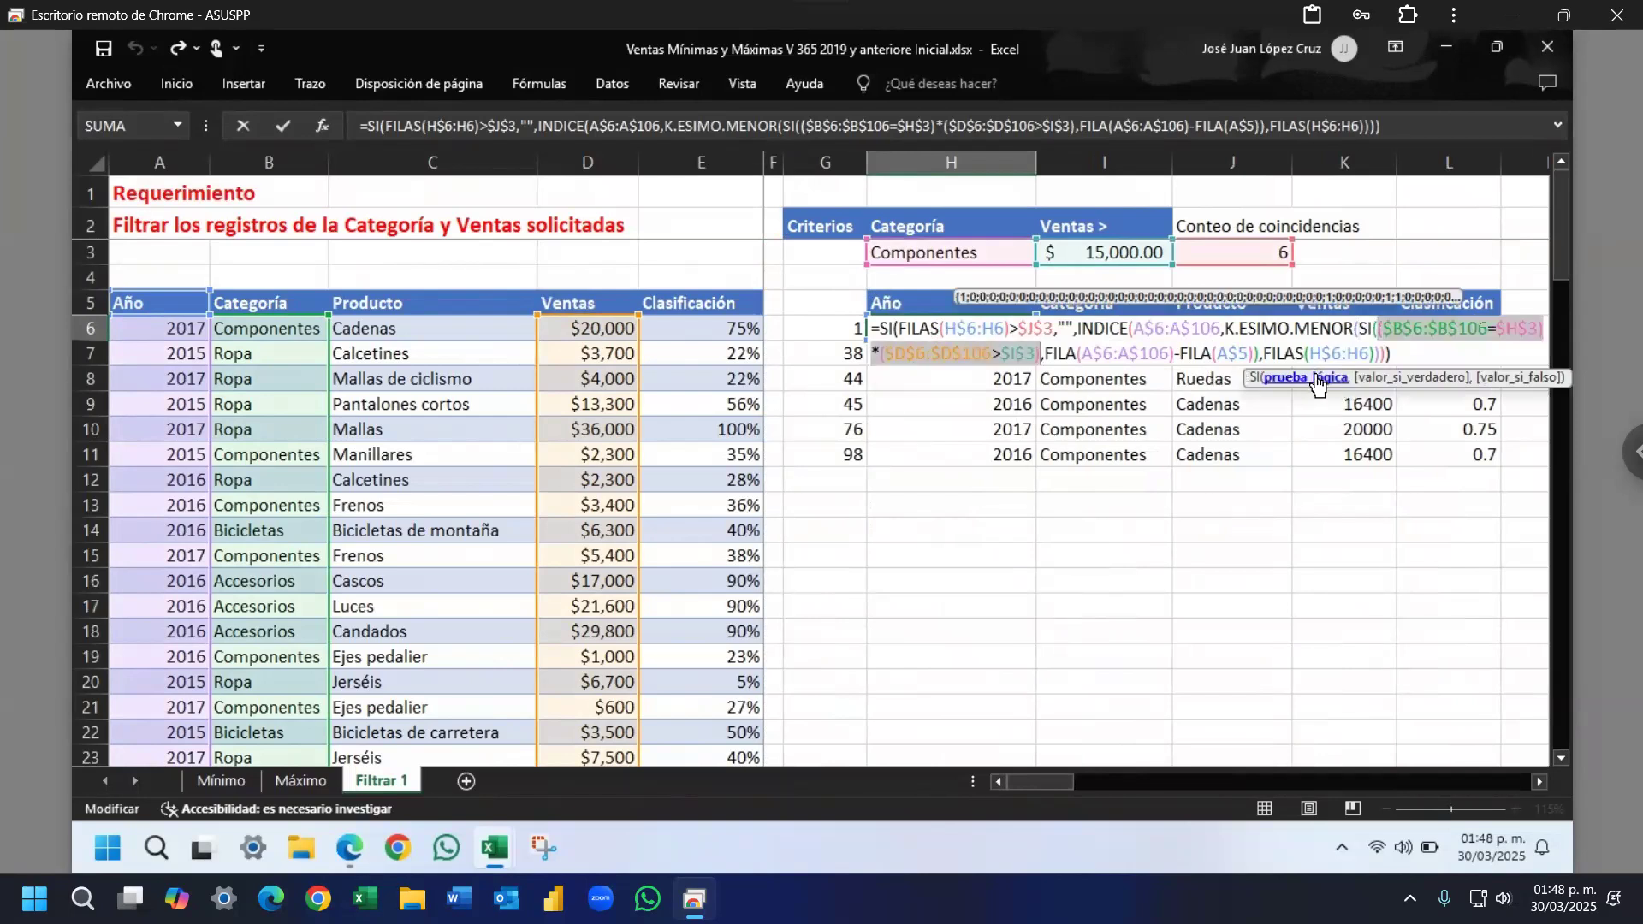
pyautogui.click(1386, 381)
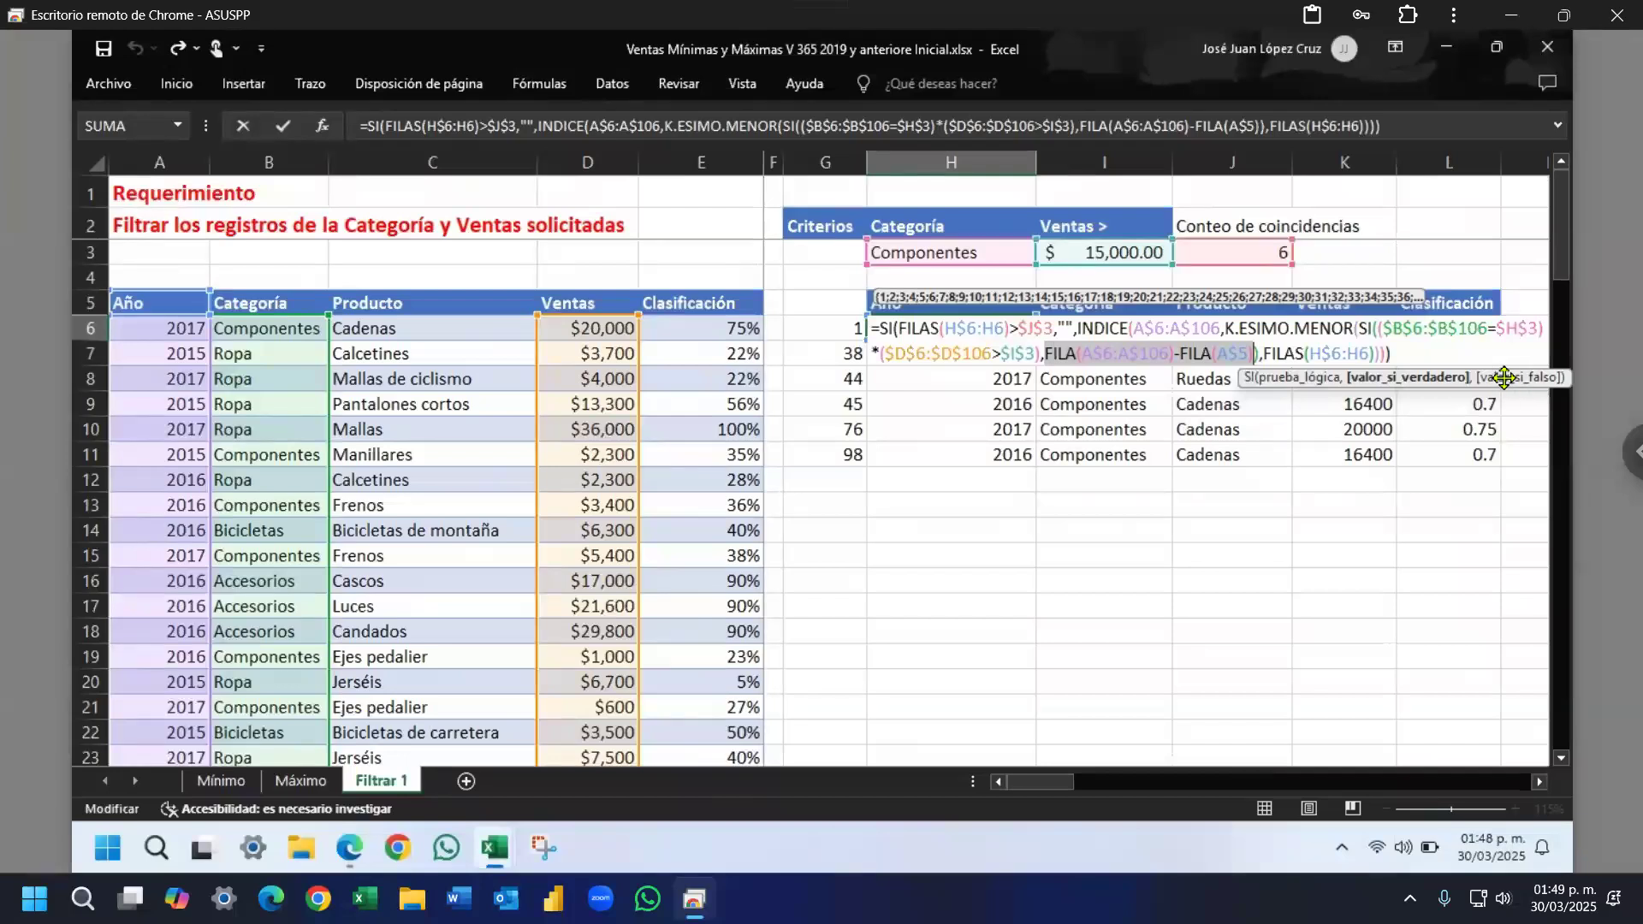
pyautogui.hotkey('ctrl', 'Return')
# Step: Return to AA6 and inspect the values behind its logical test Z6 and value-if-true W6
pyautogui.press('Right')
pyautogui.press('Right')
pyautogui.press('Right')
pyautogui.press('Right')
pyautogui.press('Right')
pyautogui.press('Right')
pyautogui.press('Right')
pyautogui.press('Right')
pyautogui.press('Right')
pyautogui.press('Right')
pyautogui.press('Right')
pyautogui.press('Right')
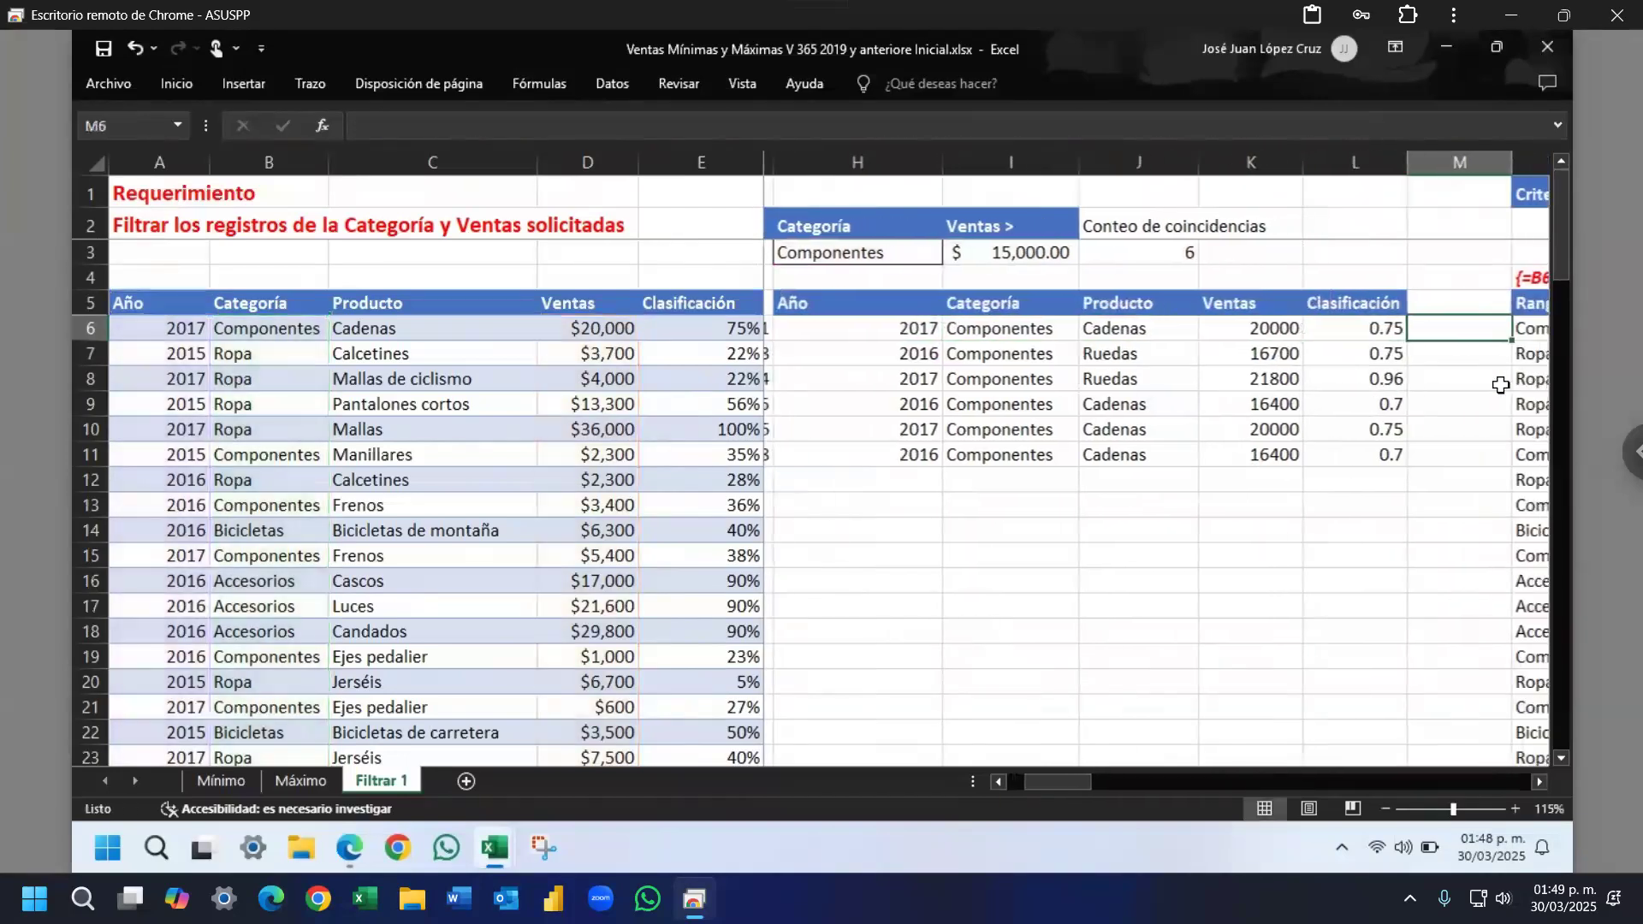
pyautogui.press('Right')
pyautogui.press('Right')
pyautogui.press('Right')
pyautogui.press('Right')
pyautogui.press('Right')
pyautogui.press('Right')
pyautogui.press('Right')
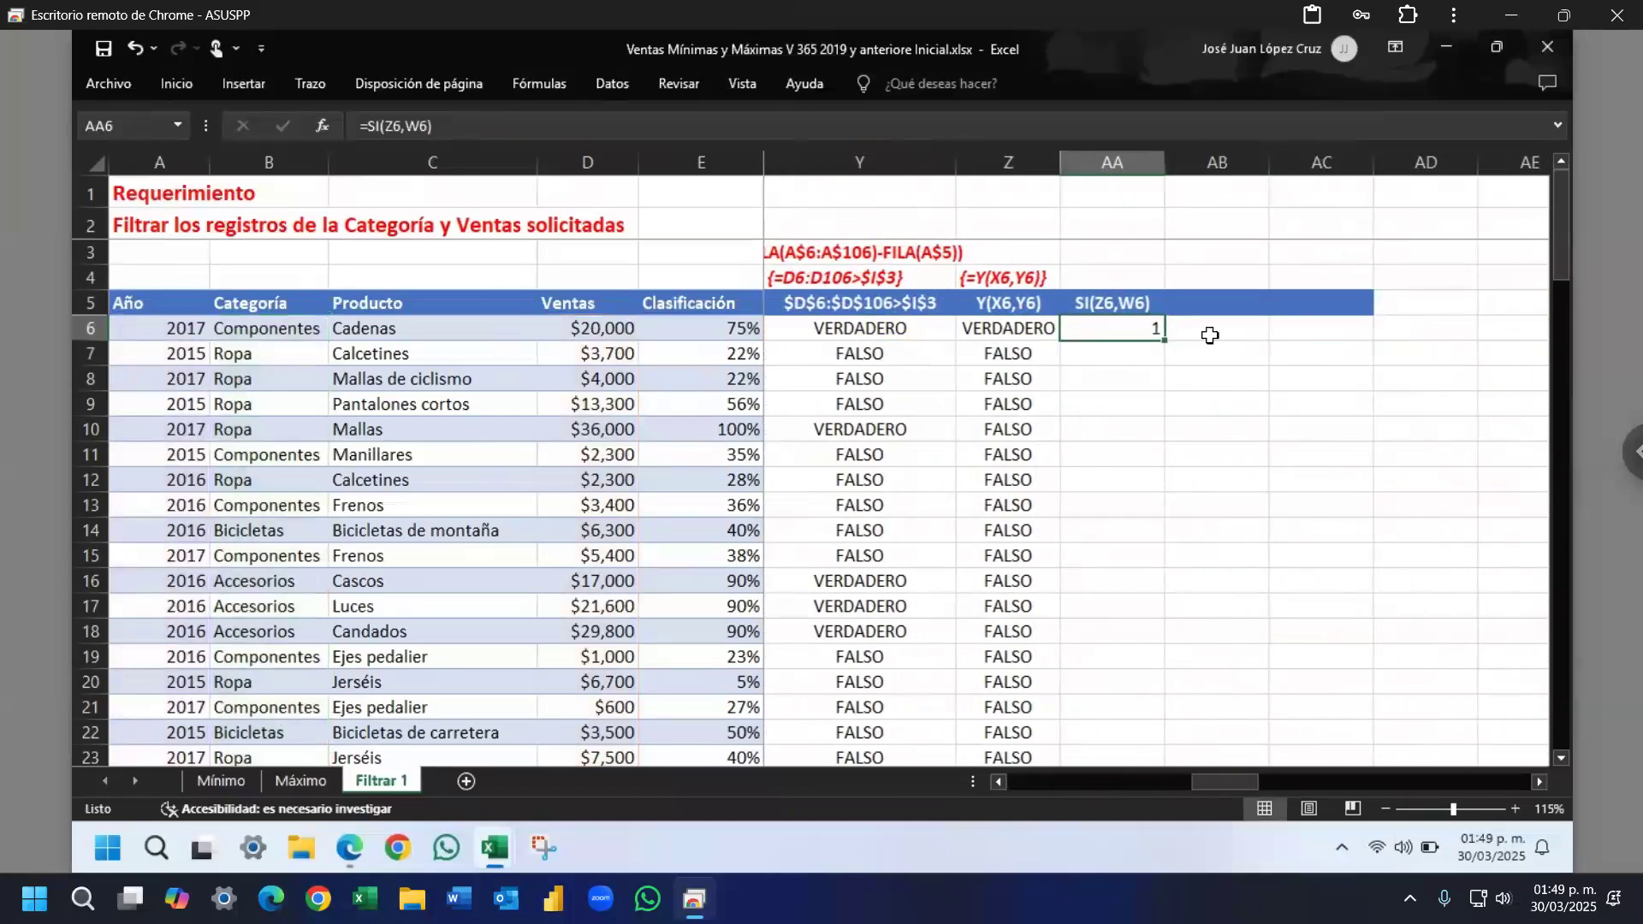
pyautogui.doubleClick(1127, 326)
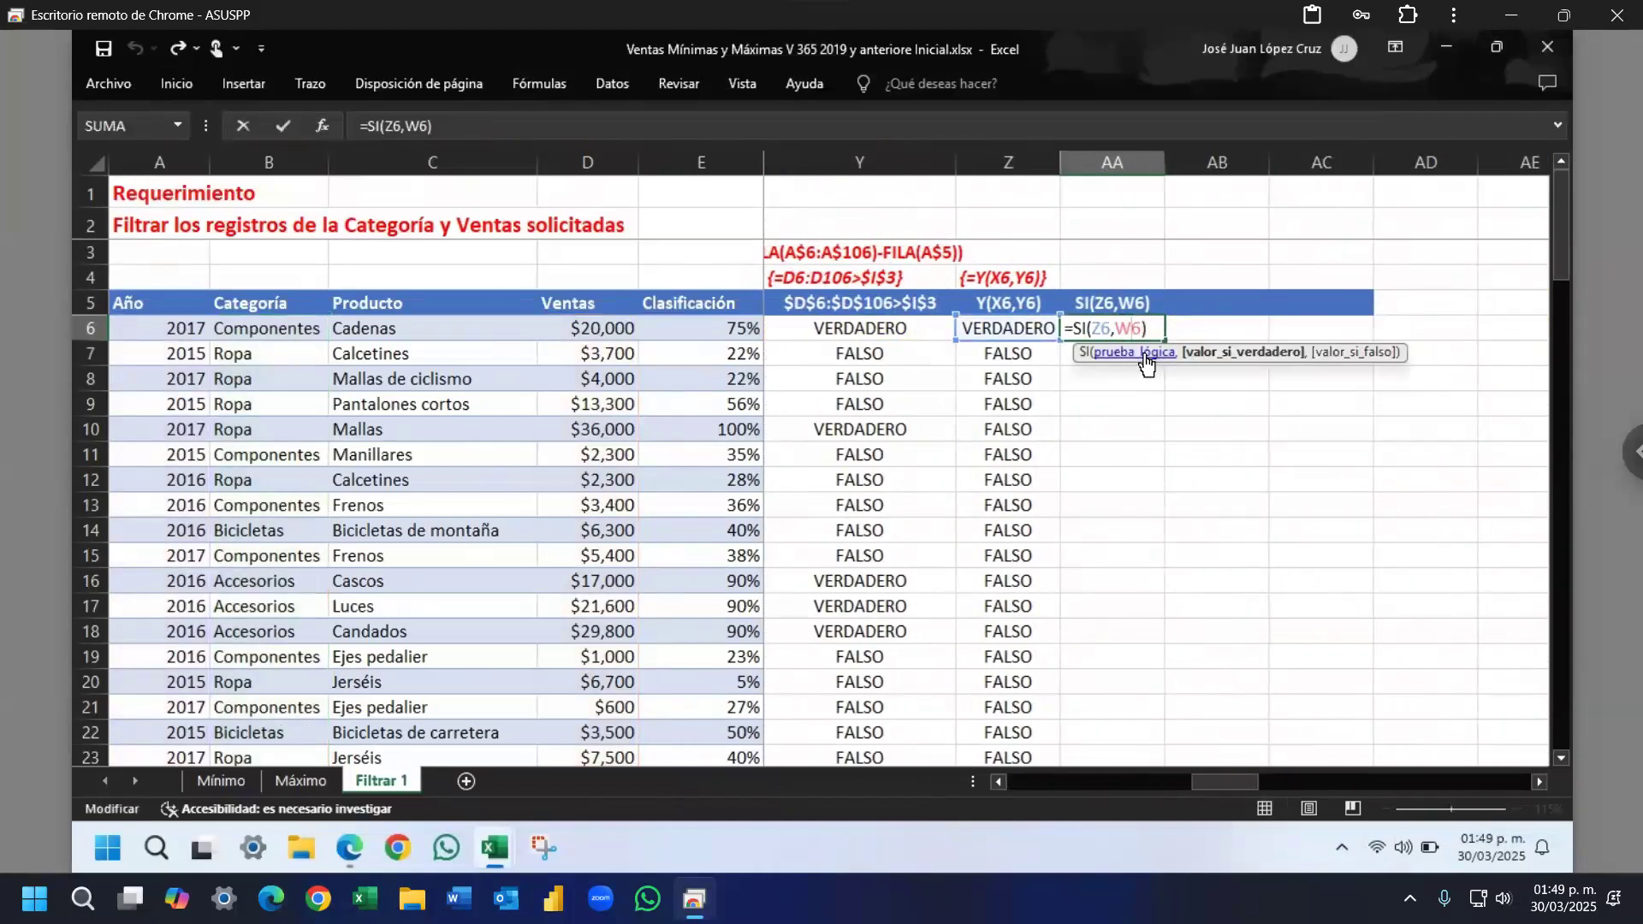
pyautogui.click(1135, 354)
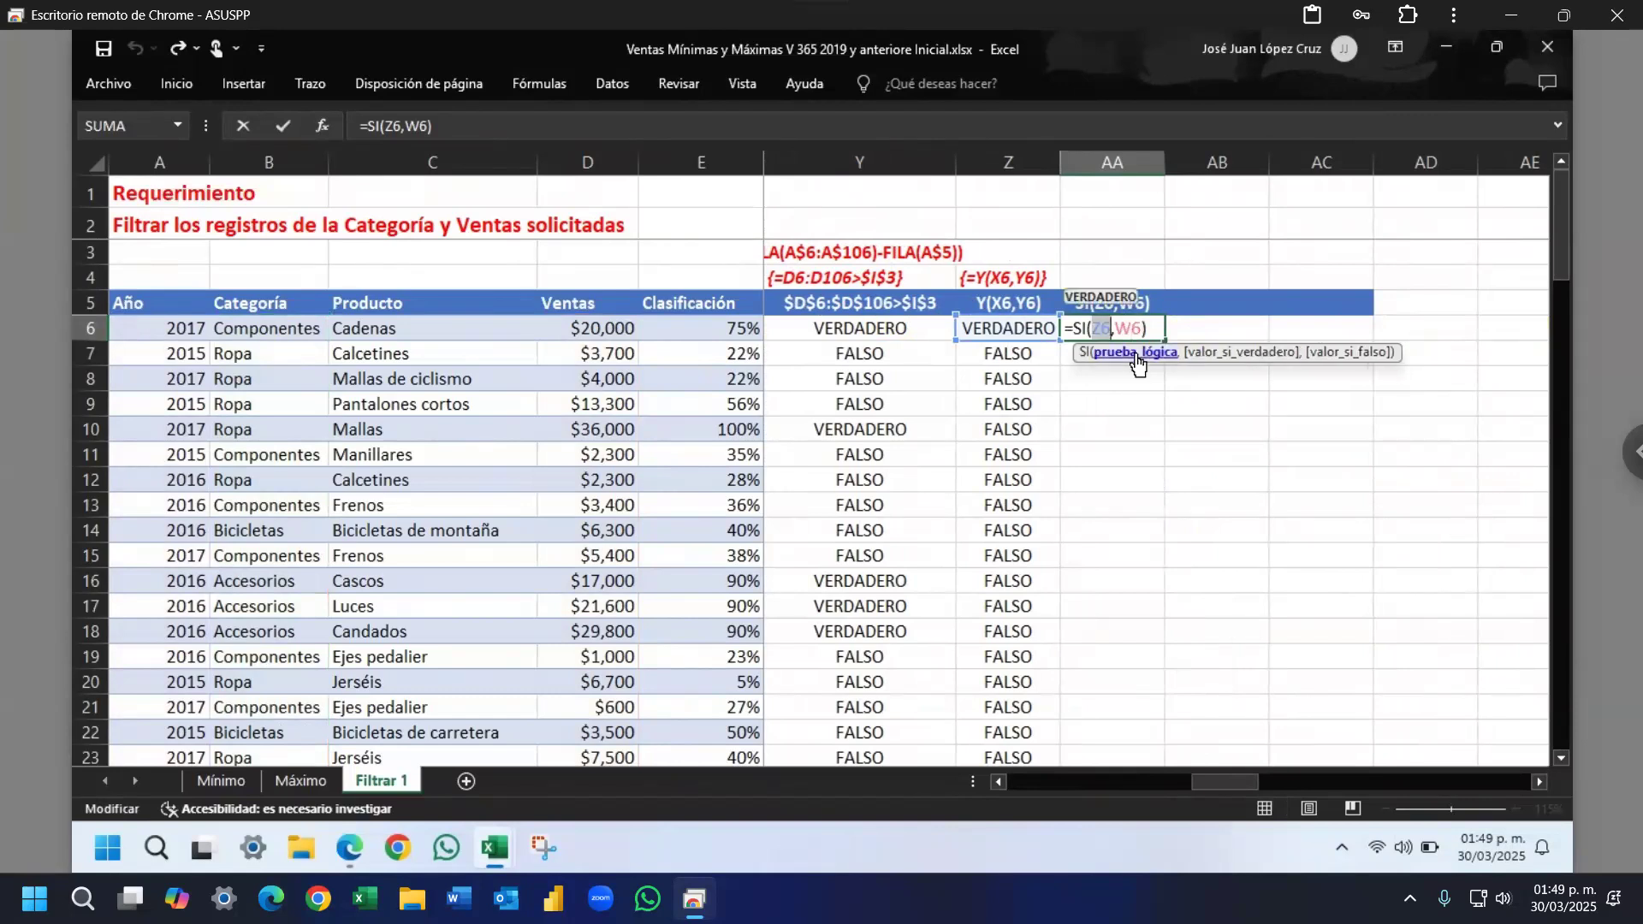
pyautogui.click(1232, 364)
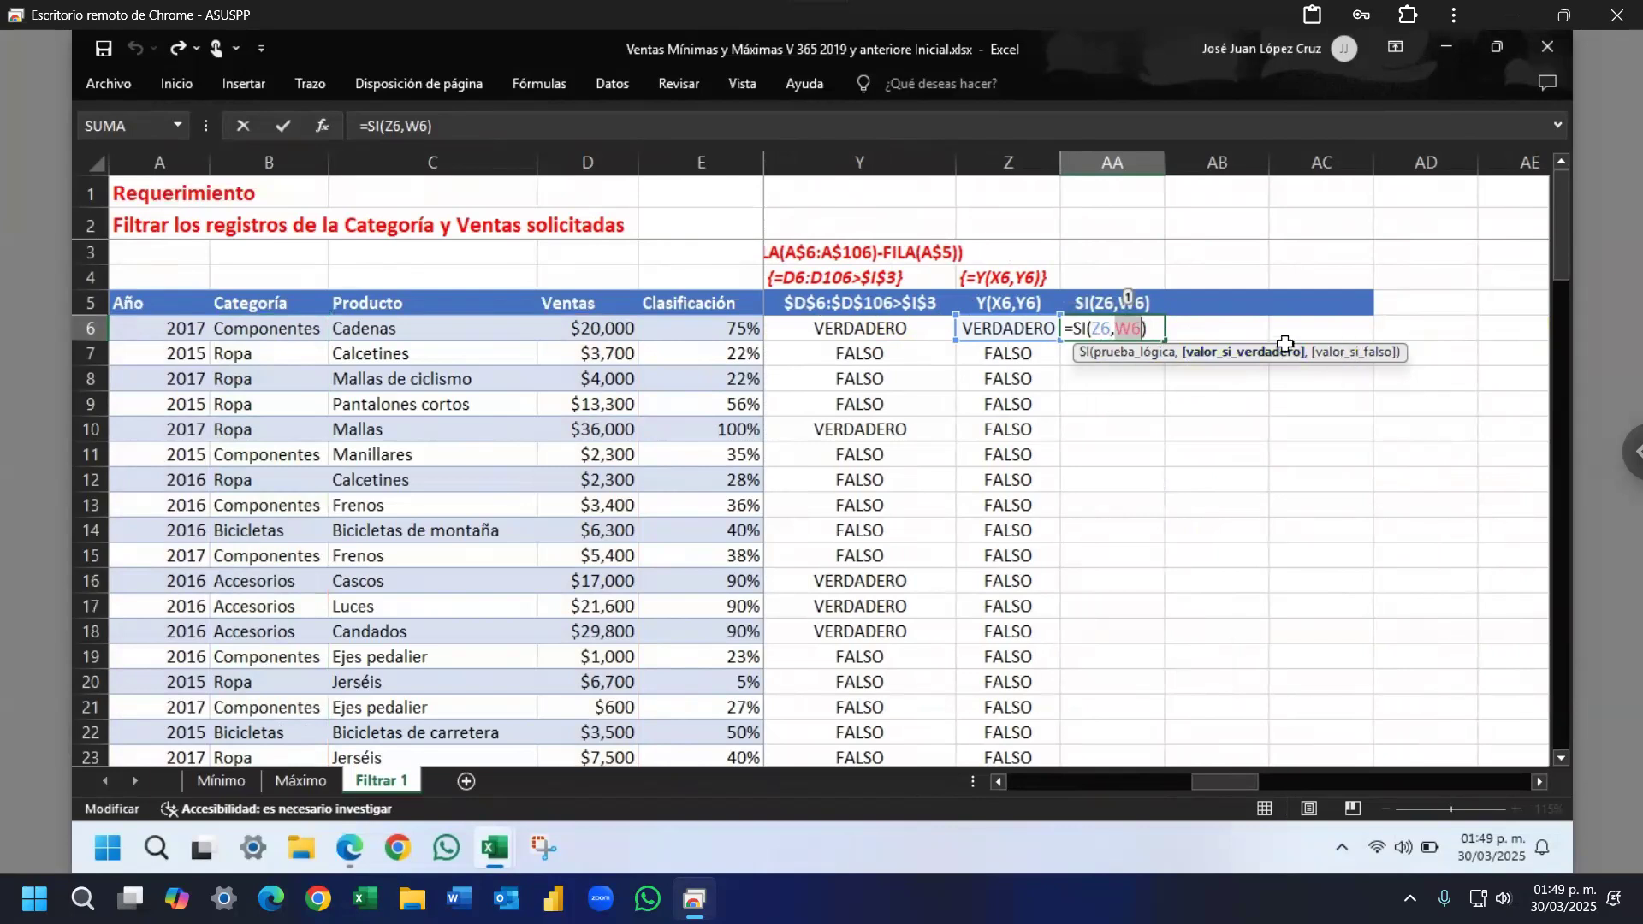
pyautogui.hotkey('ctrl', 'Return')
# Step: Fill the AA6 formula down to row 106 and inspect the Z7 and W7 arguments of the copy in AA7
pyautogui.doubleClick(1165, 340)
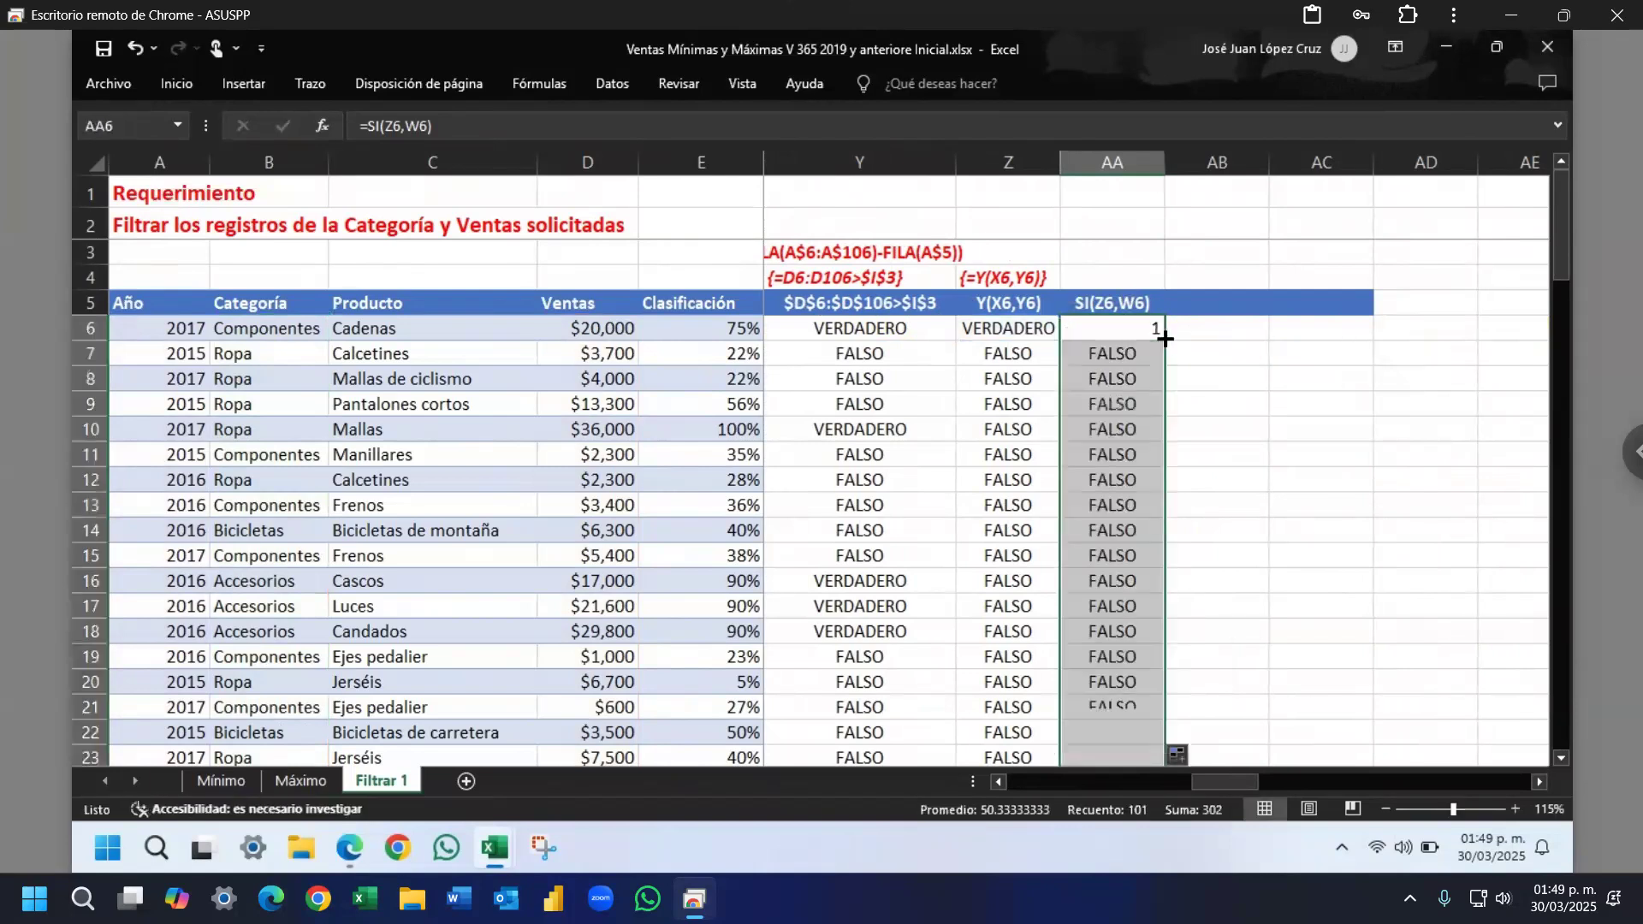
pyautogui.doubleClick(1118, 353)
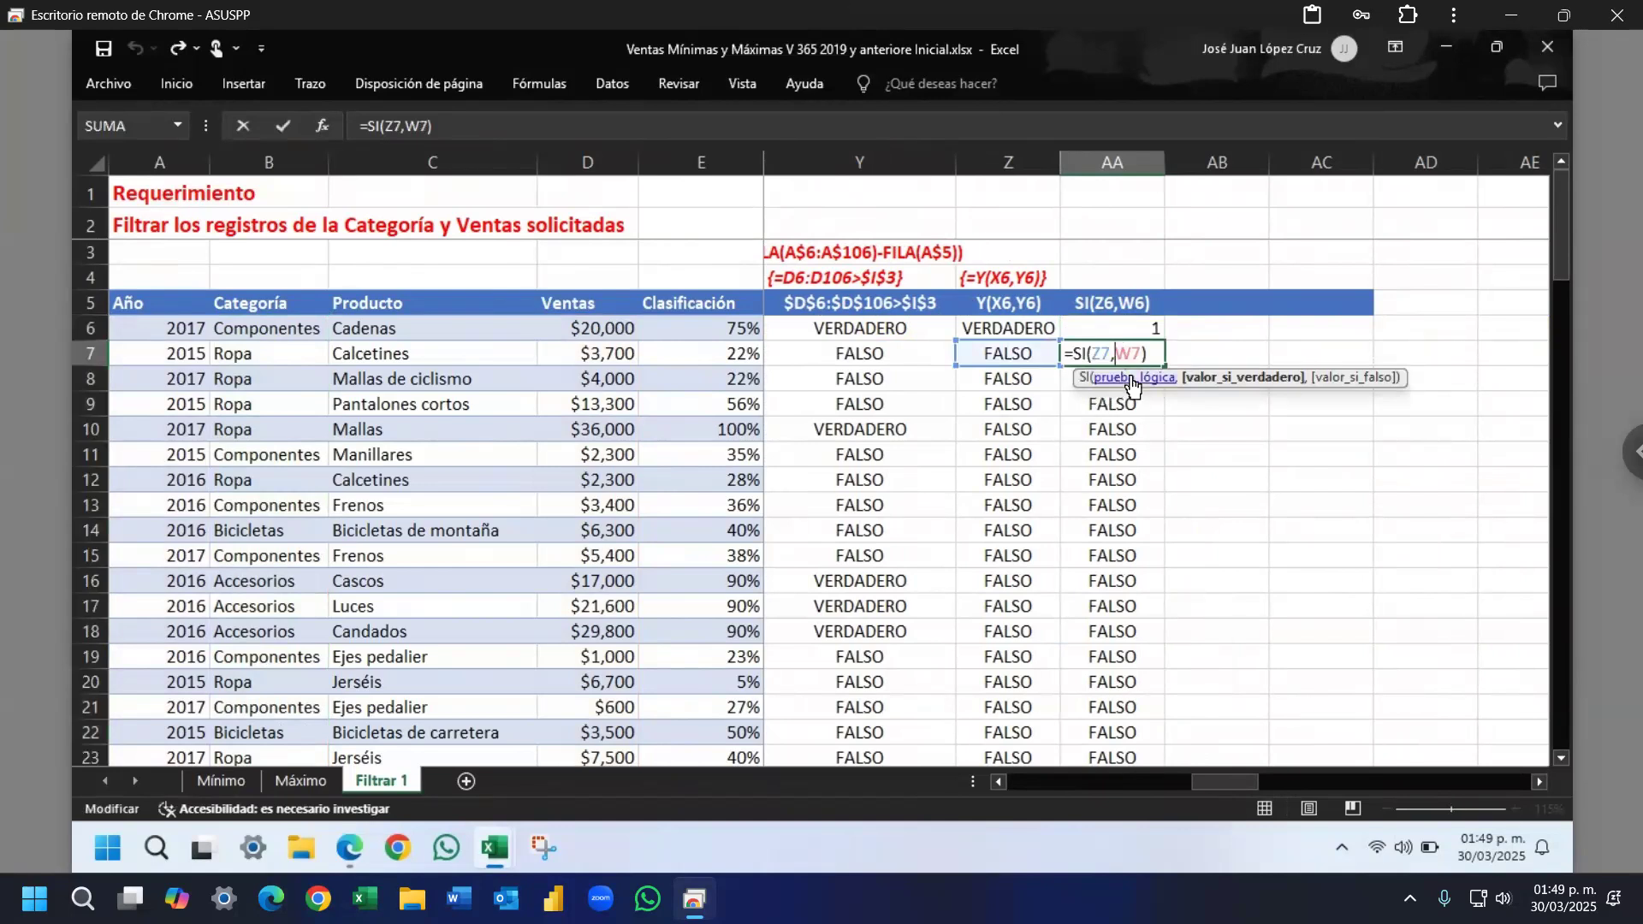
pyautogui.click(1129, 379)
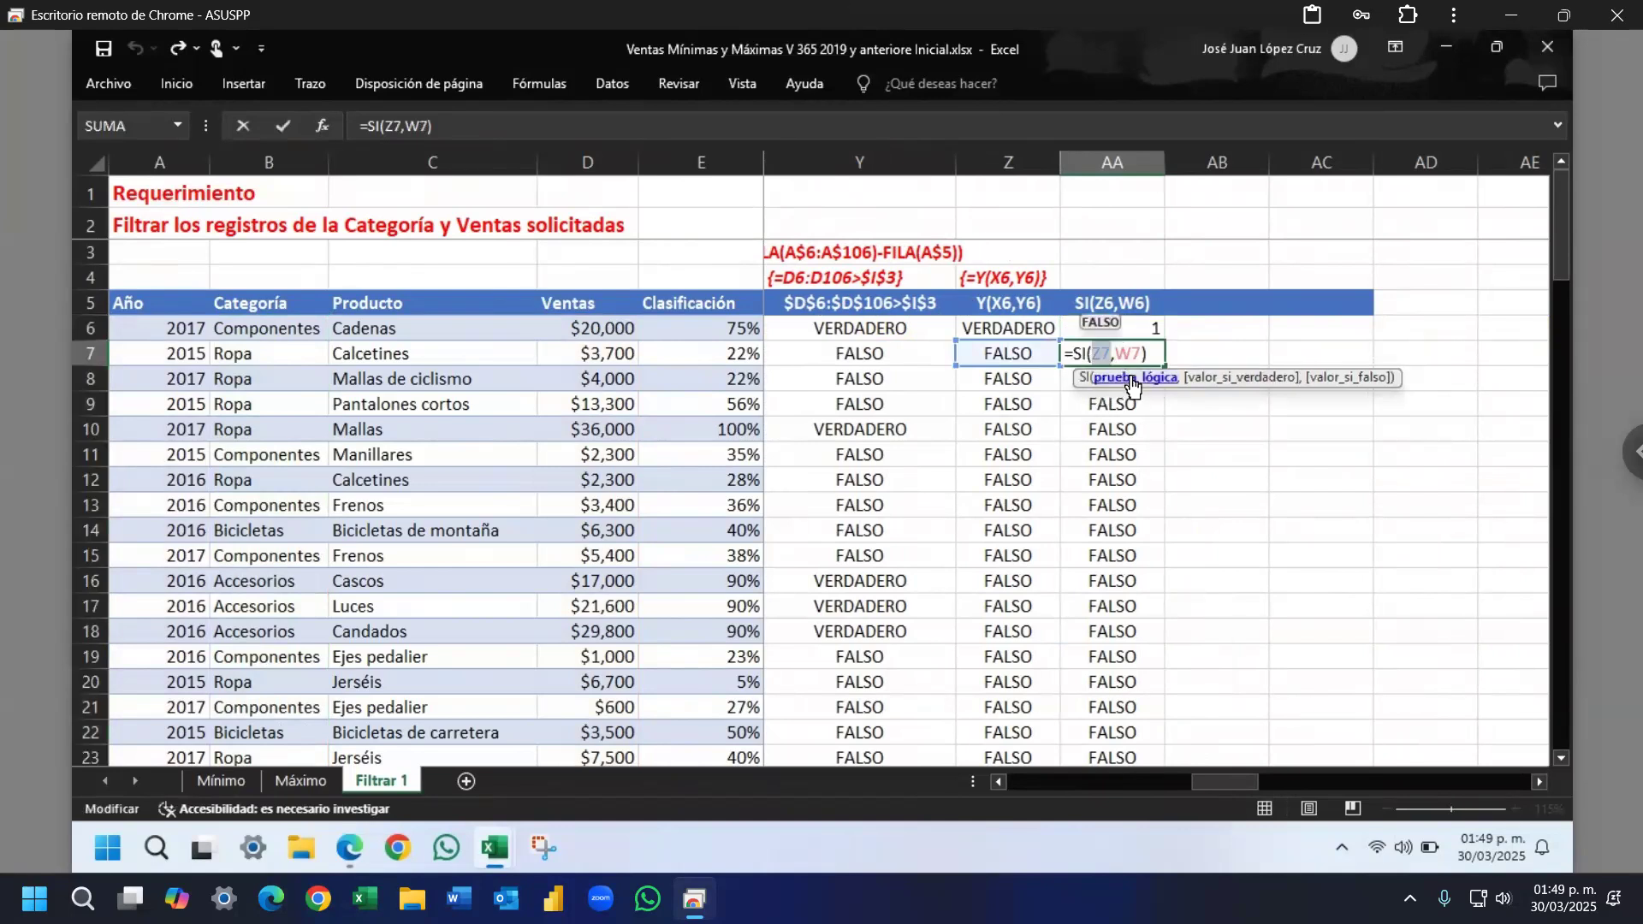
pyautogui.click(1222, 379)
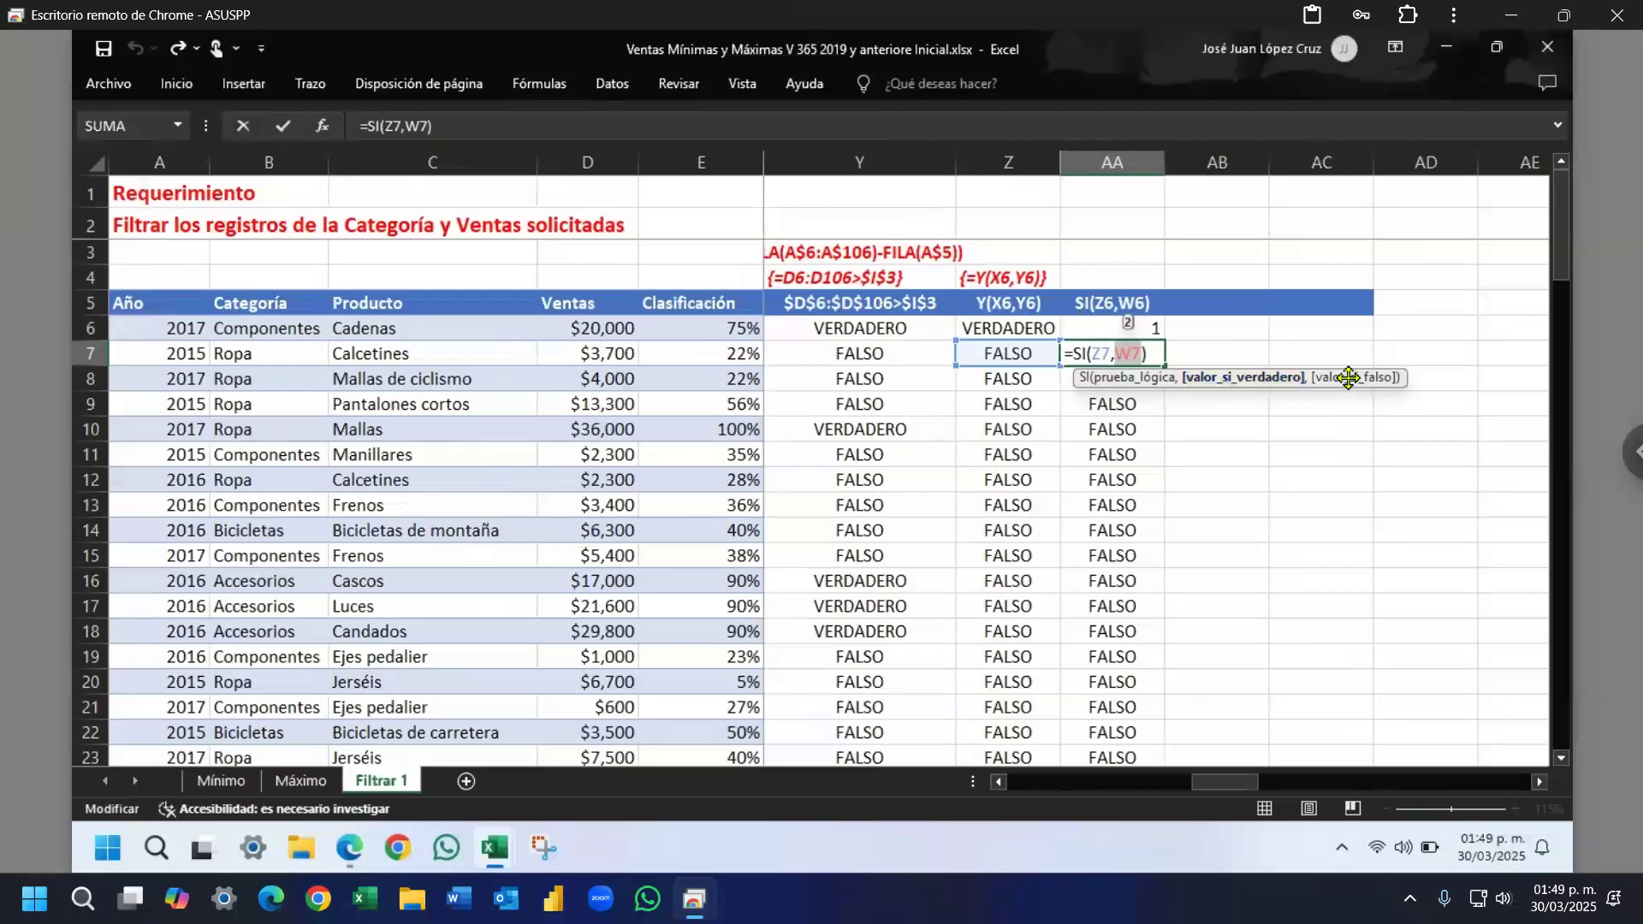
pyautogui.hotkey('ctrl', 'Return')
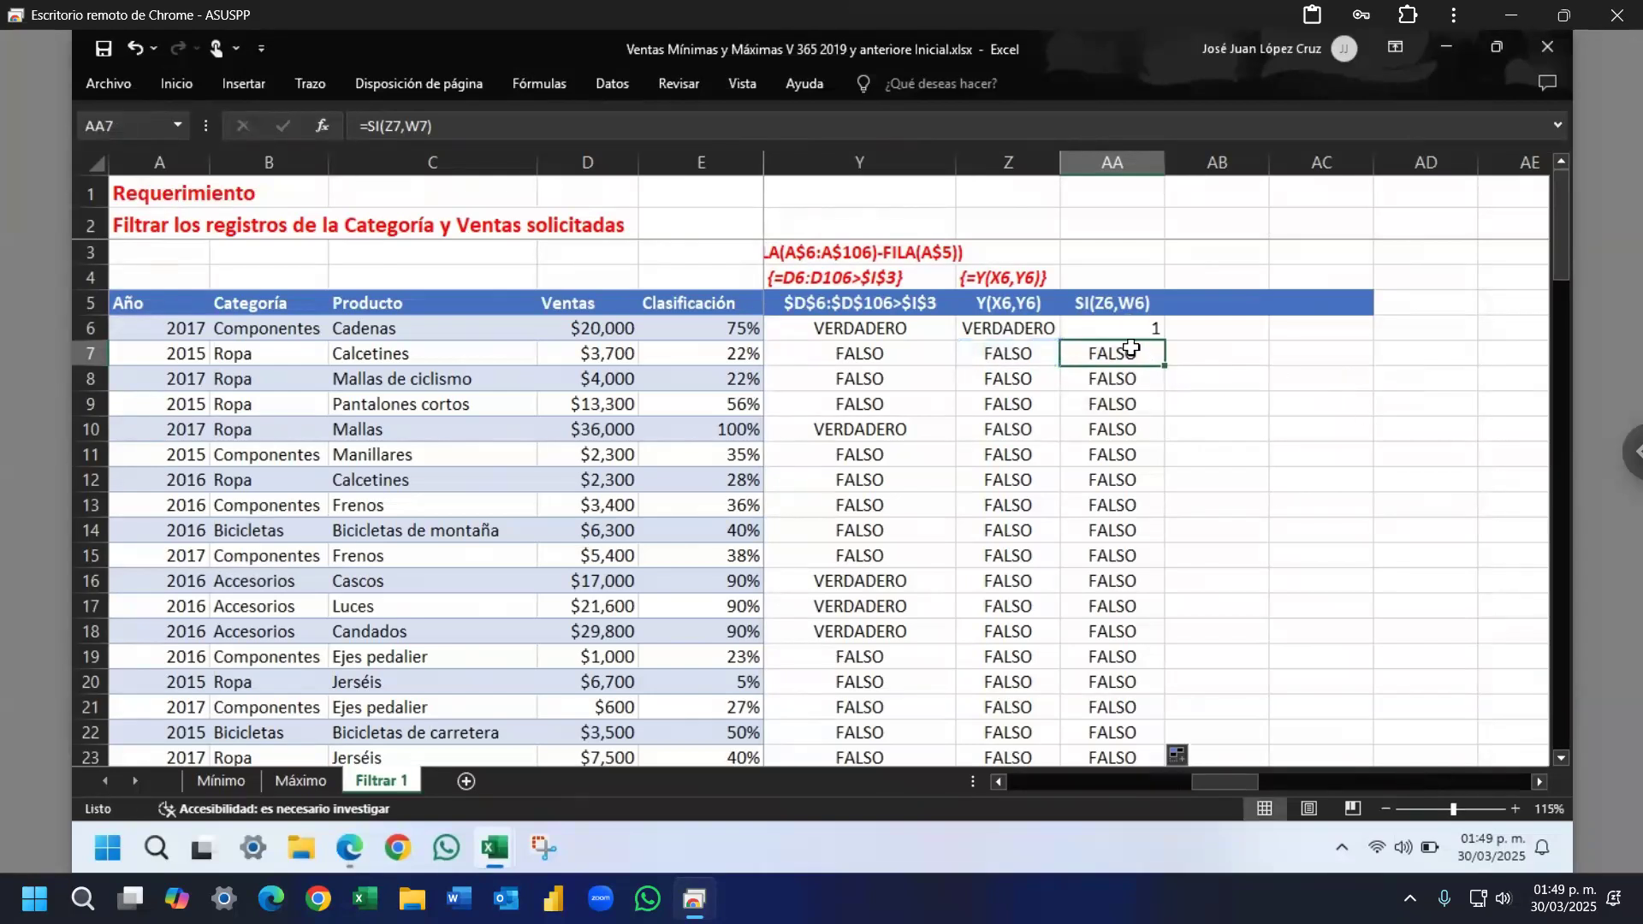
# Step: Go through the SI results in column AA one record at a time, down to AA14
pyautogui.press('Down')
pyautogui.press('Down')
pyautogui.press('Down')
pyautogui.press('Down')
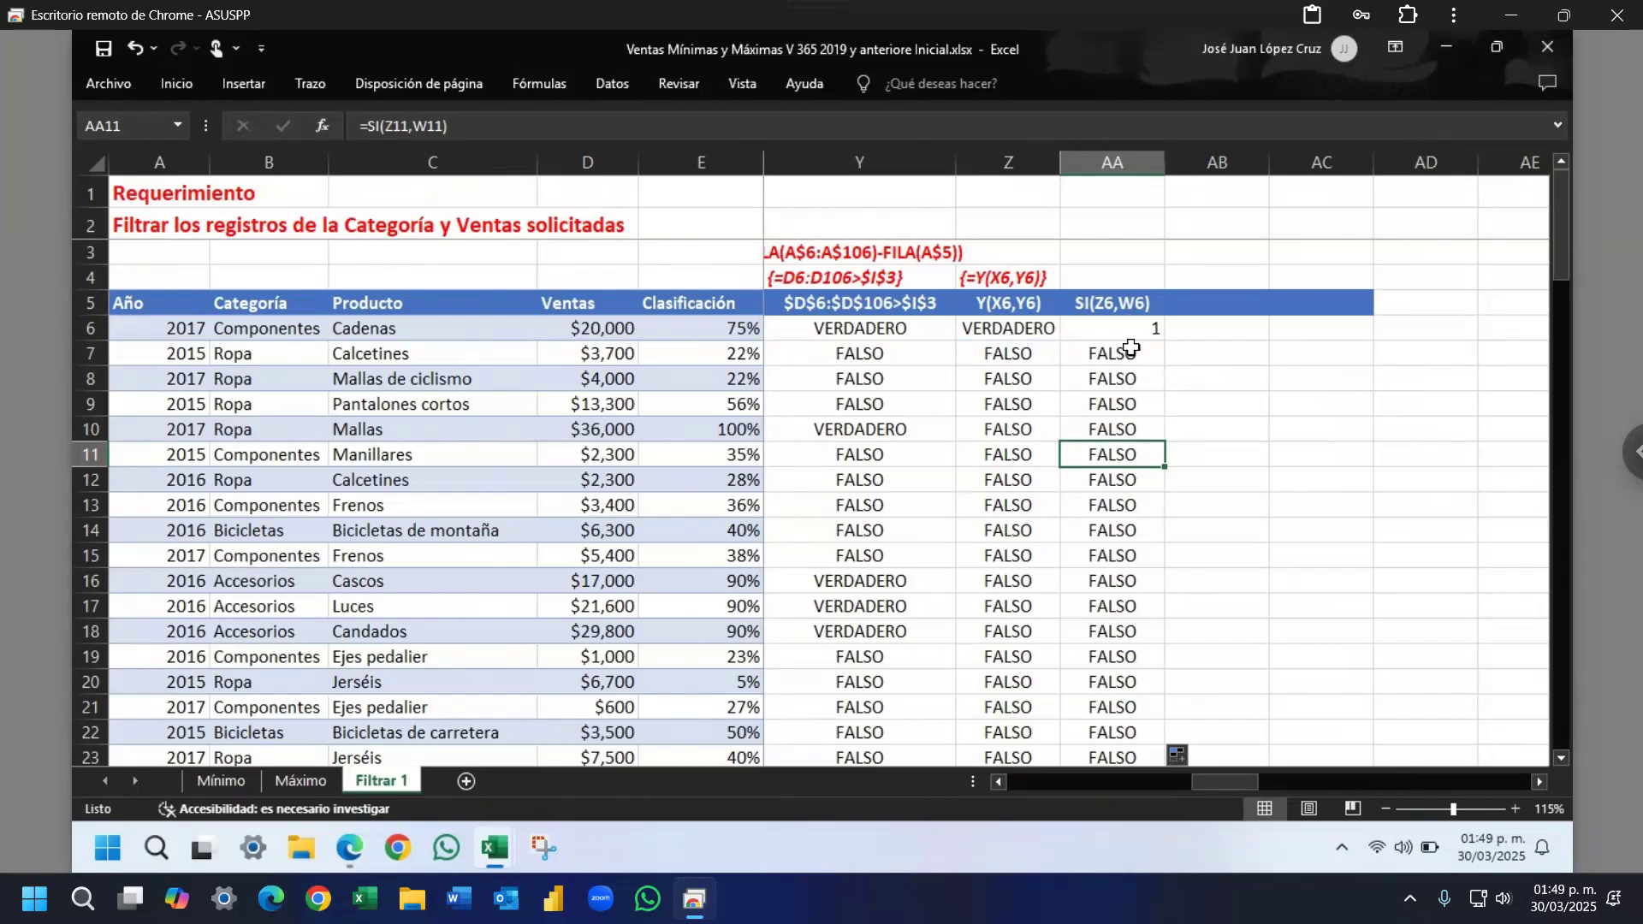
pyautogui.press('Down')
pyautogui.press('Down')
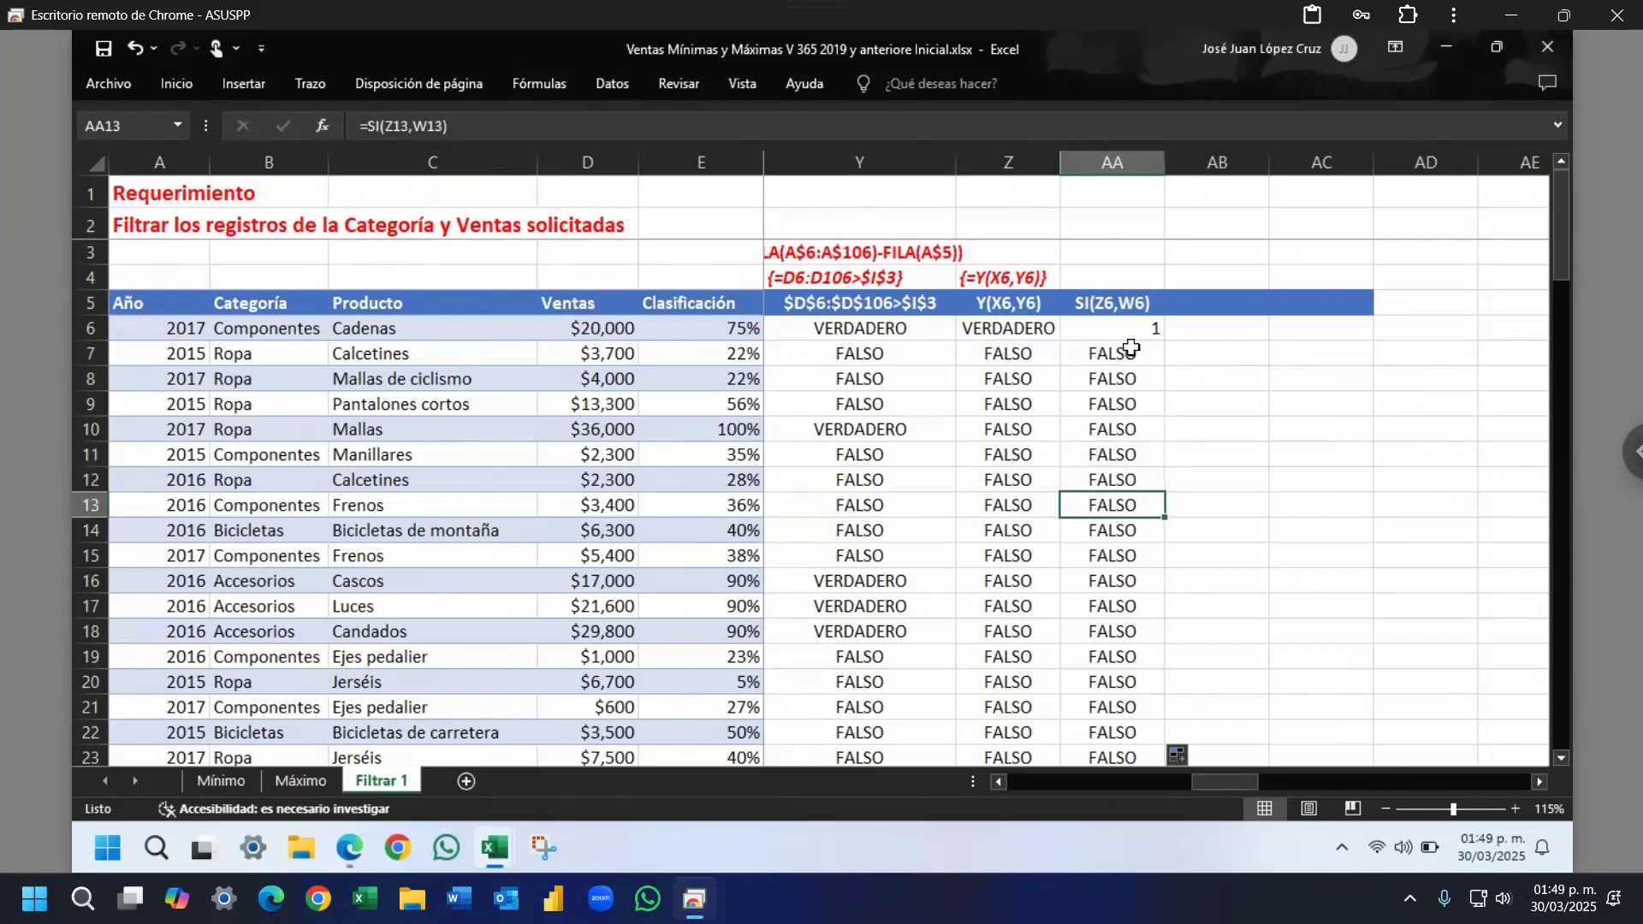
pyautogui.press('Down')
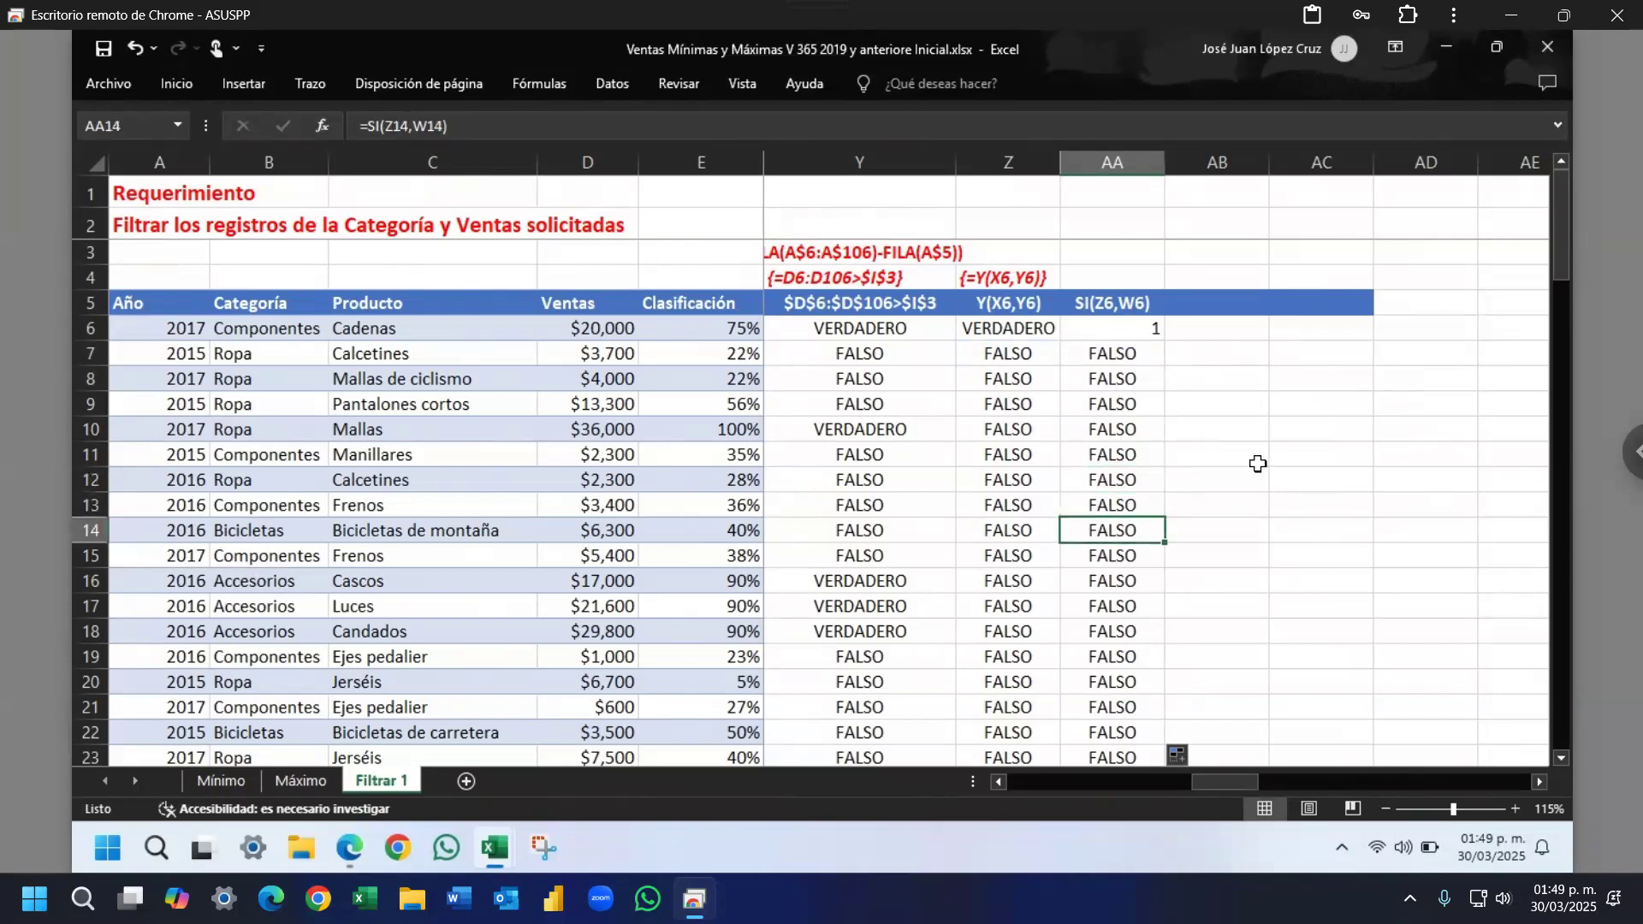
# Step: Inspect the values behind the logical test Z43 and value-if-true W43 of the SI formula in AA43
pyautogui.scroll(-4, 1108, 471)
pyautogui.scroll(-5, 1110, 473)
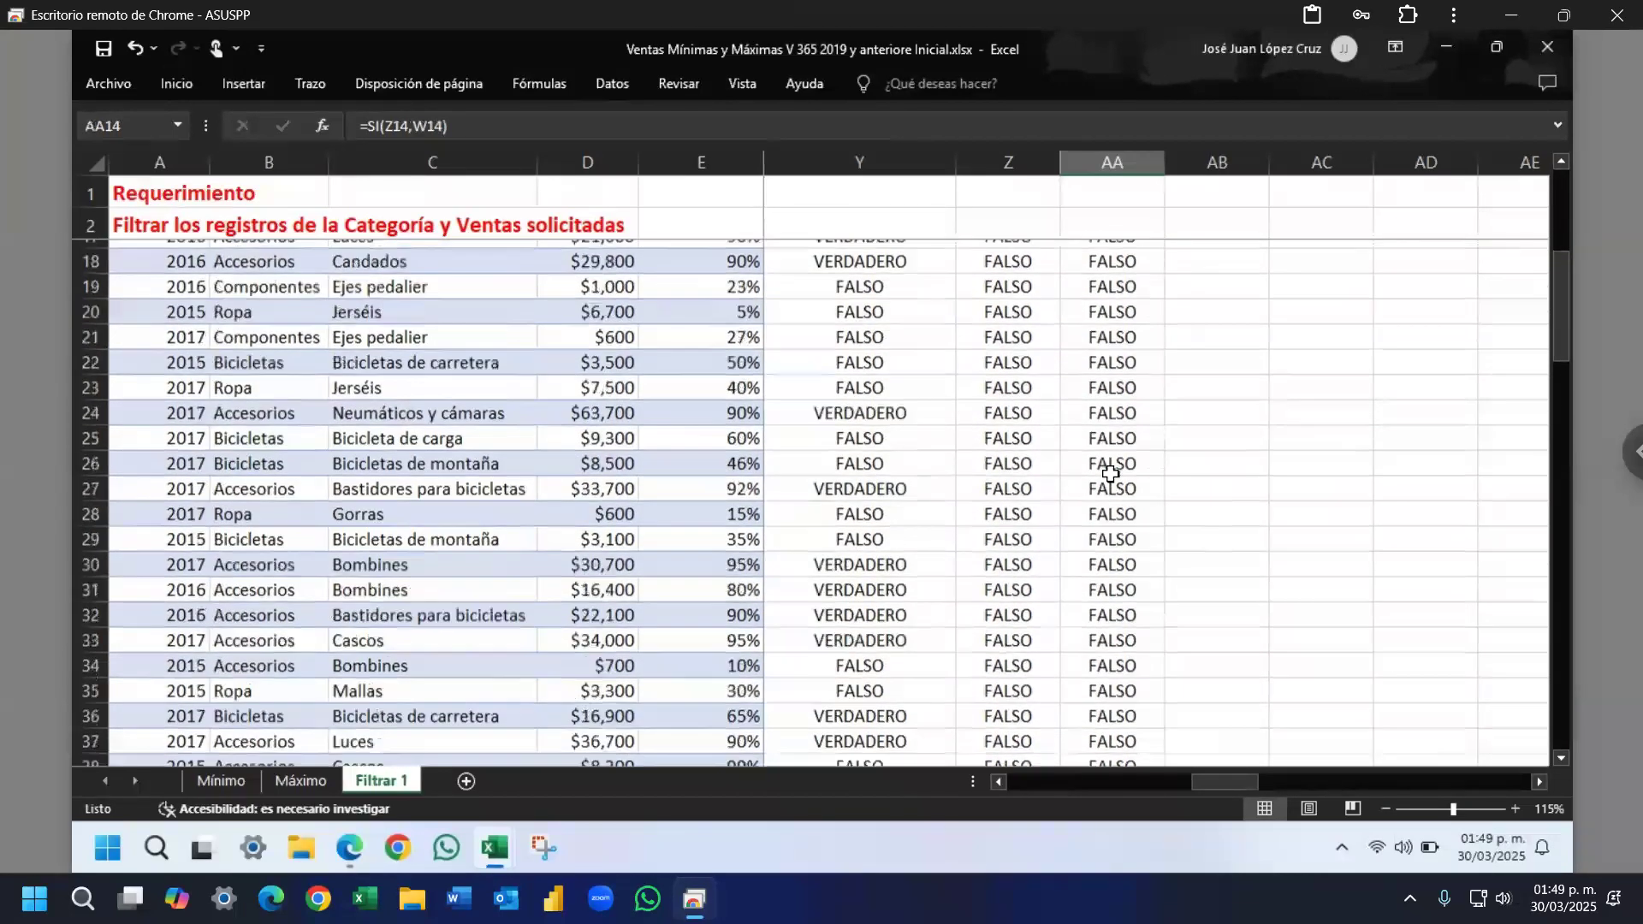
pyautogui.click(1105, 582)
pyautogui.doubleClick(1105, 582)
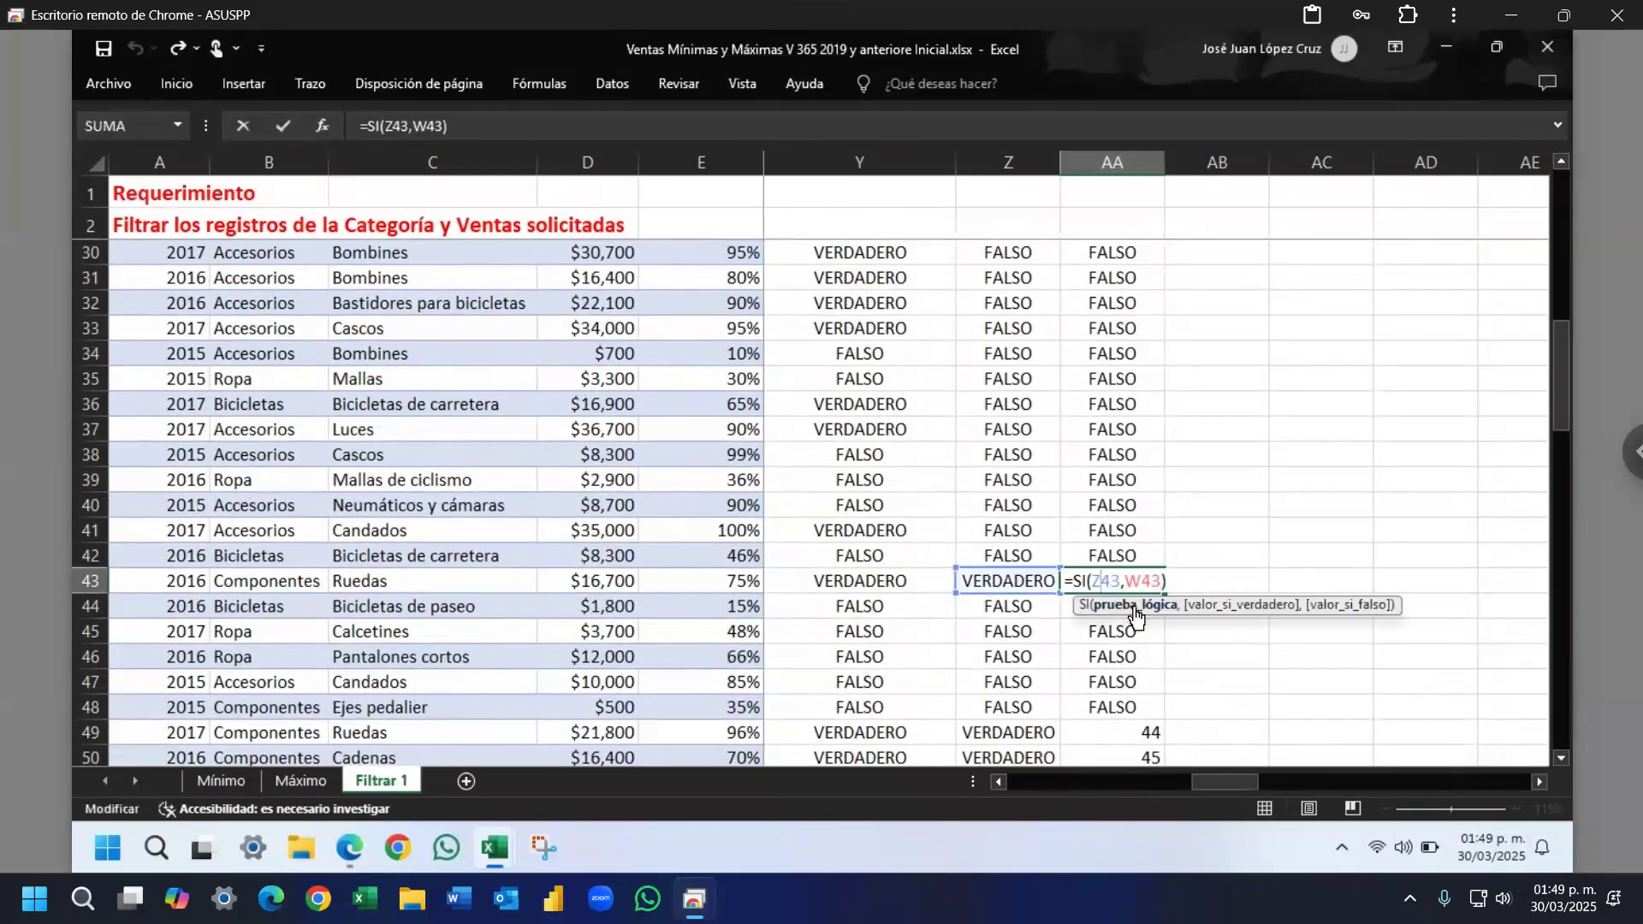
pyautogui.click(1134, 609)
pyautogui.click(1234, 609)
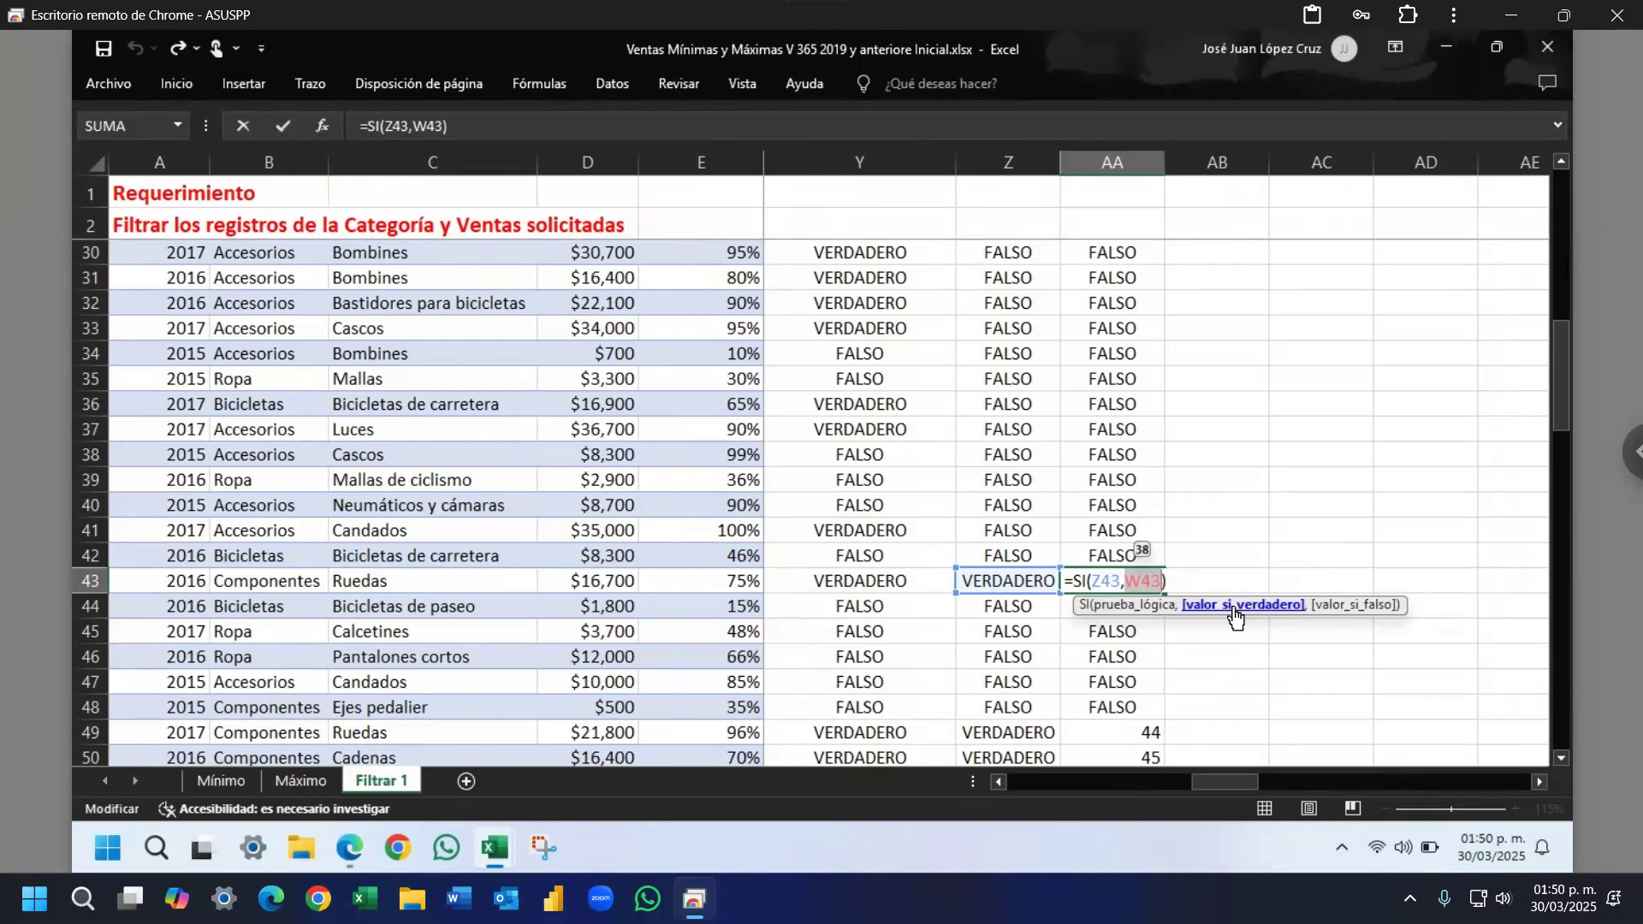
pyautogui.hotkey('ctrl', 'Return')
# Step: Go through the SI results from AA44 to AA49 and check the combined conditions in Z48 and Z49
pyautogui.scroll(-1, 1100, 660)
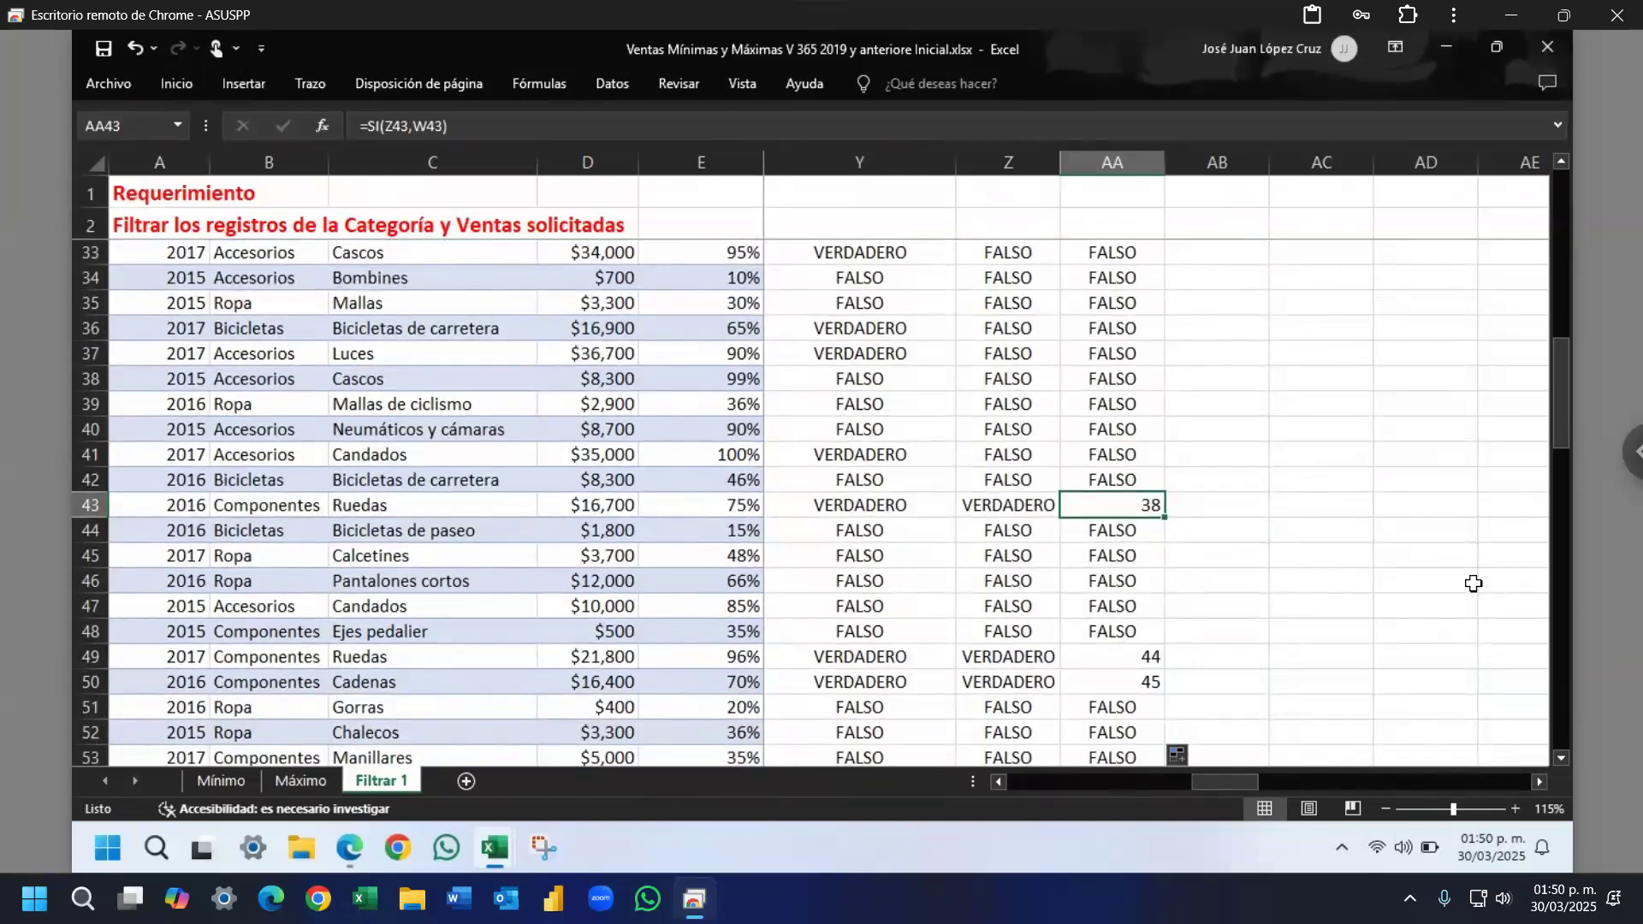
pyautogui.press('Down')
pyautogui.press('Down')
pyautogui.press('Down')
pyautogui.press('Down')
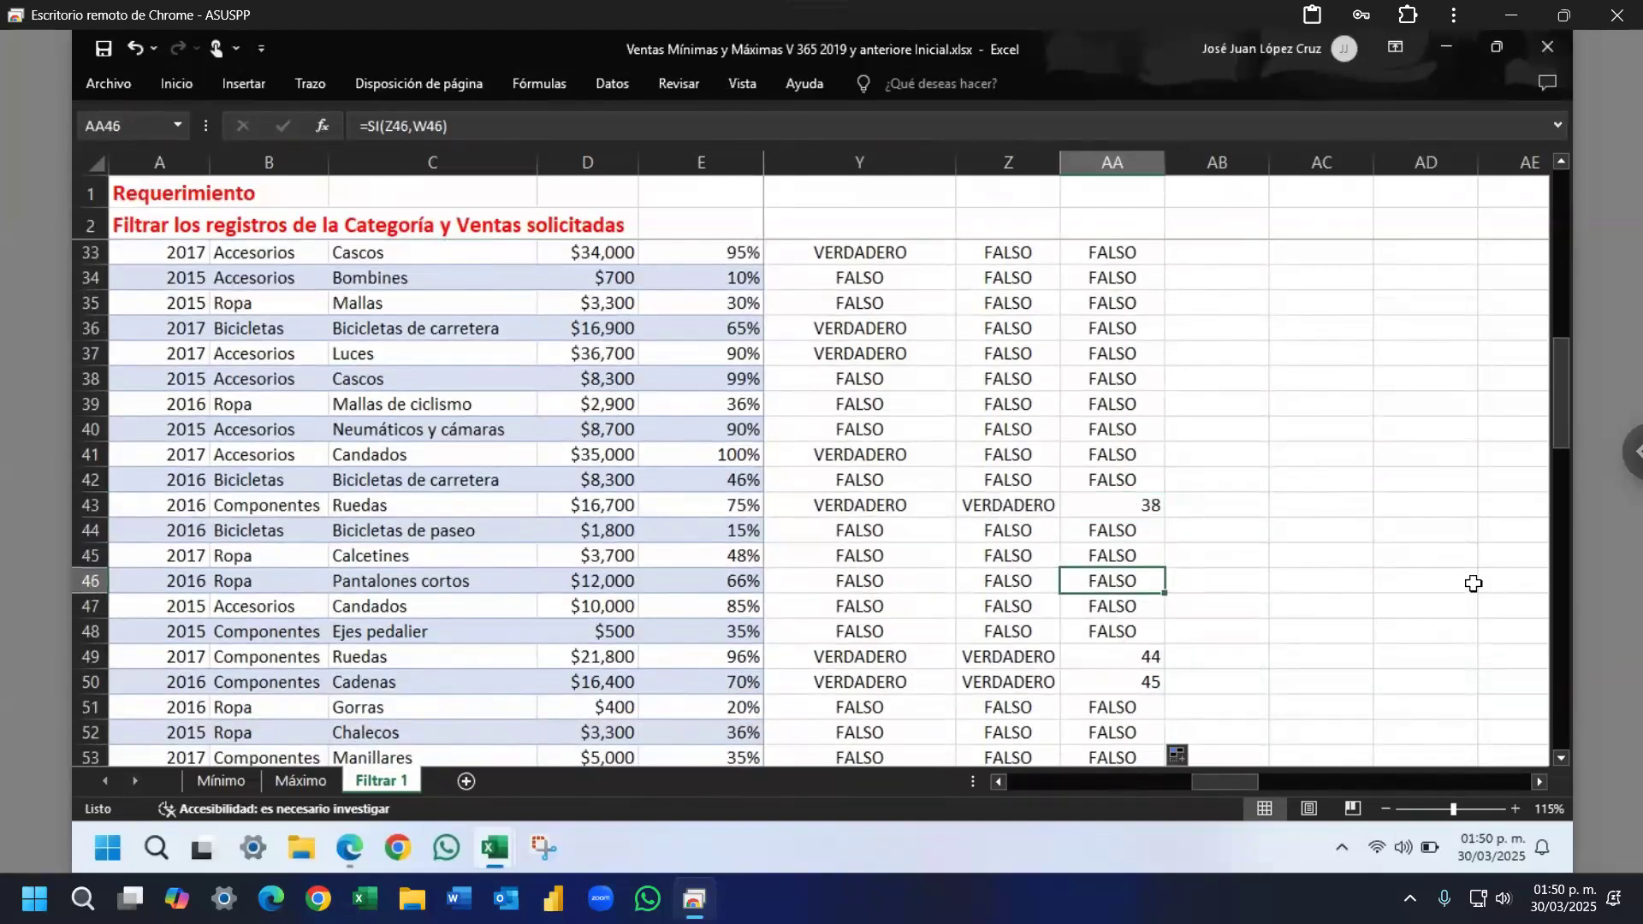
pyautogui.press('Down')
pyautogui.press('Down')
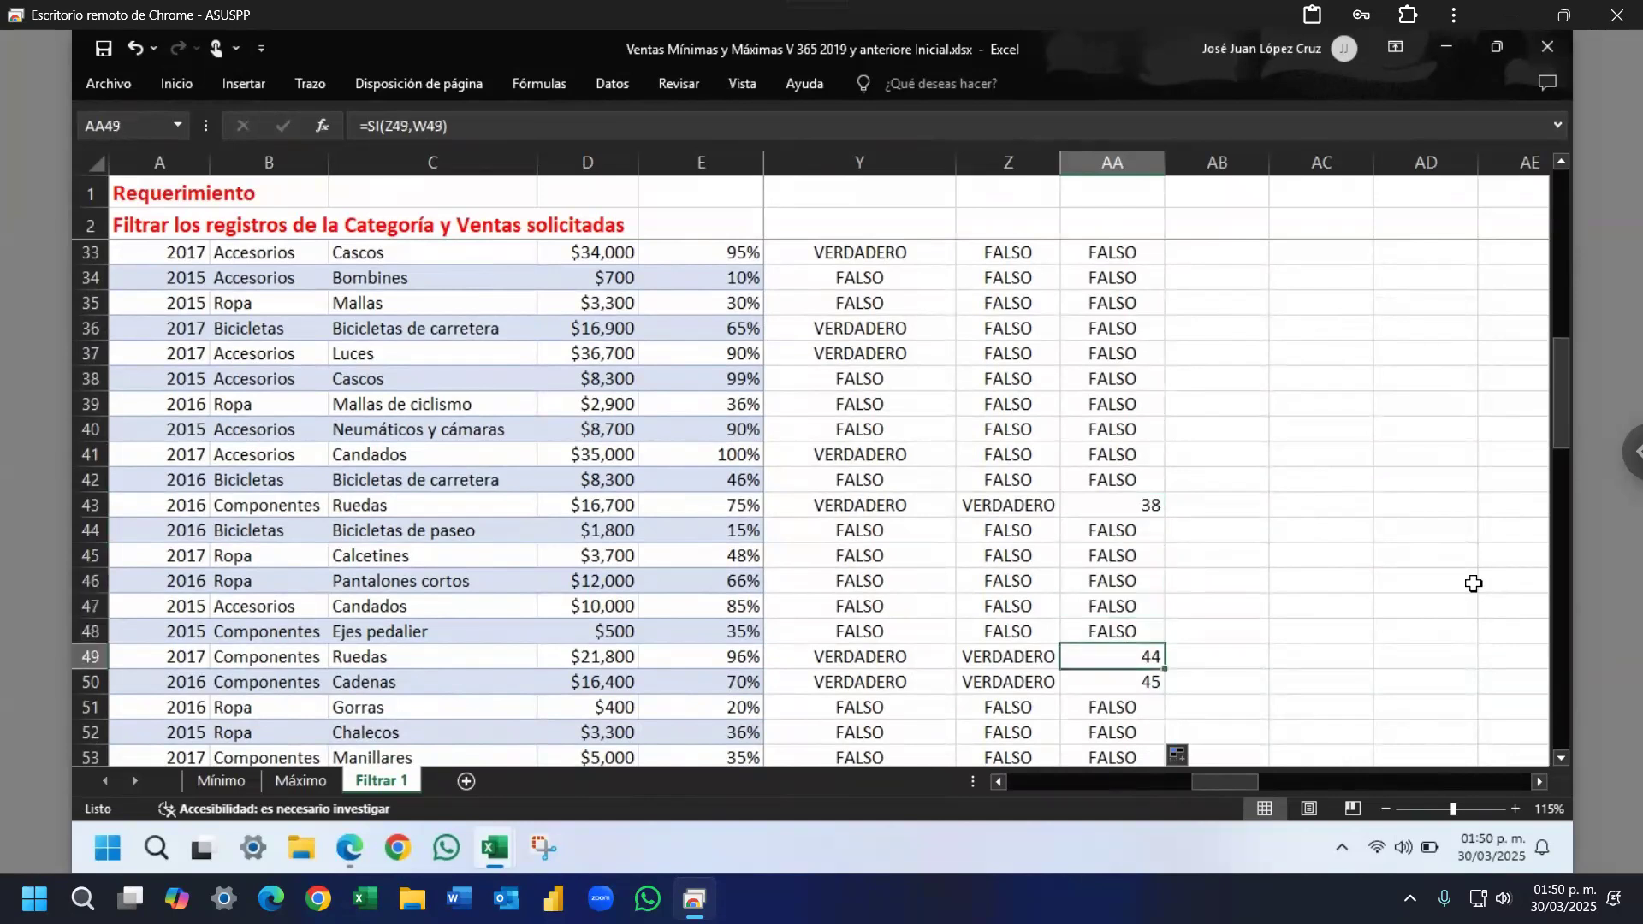
pyautogui.press('Left')
pyautogui.press('Up')
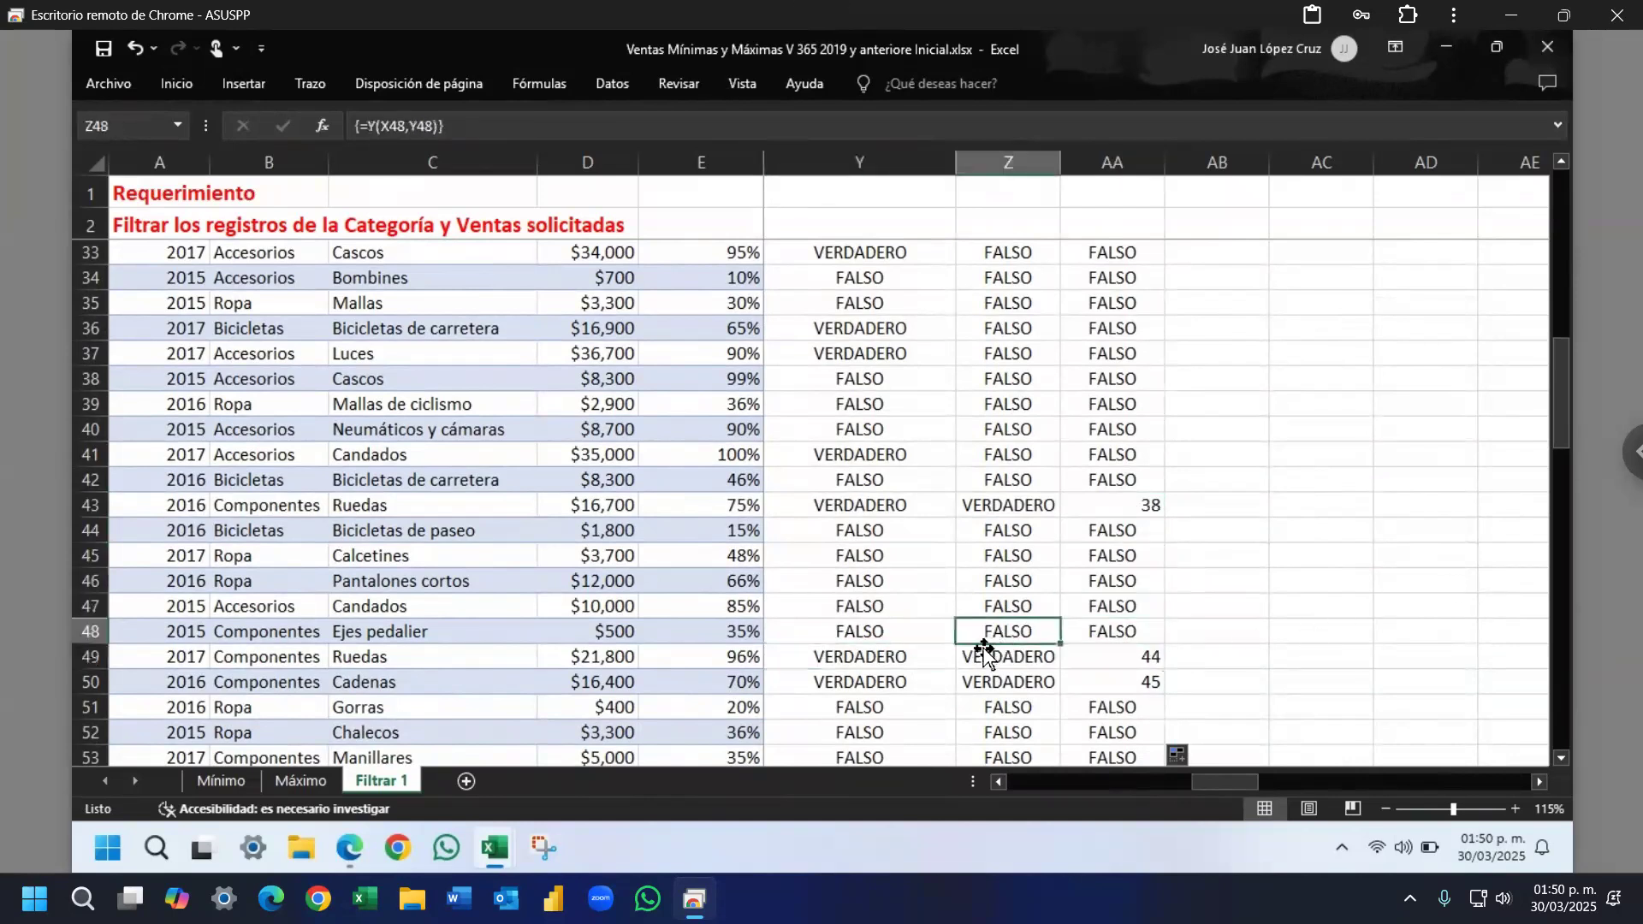
pyautogui.click(993, 658)
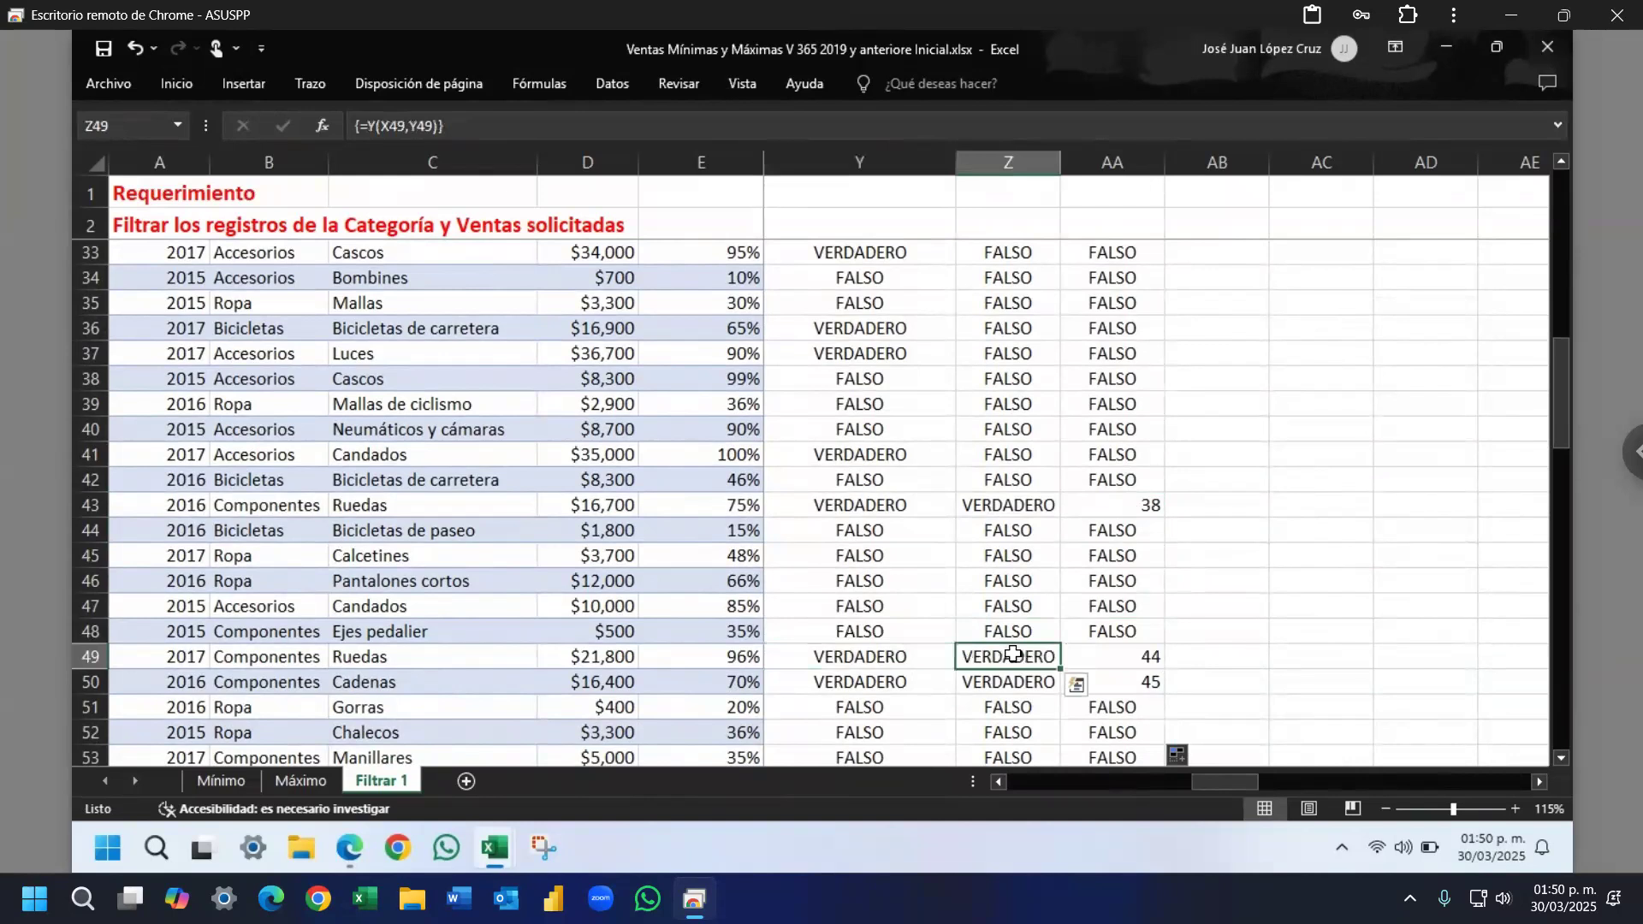
# Step: Inspect the logical test Z49 and value-if-true W49 of the SI formula in AA49, leaving it as it is
pyautogui.doubleClick(1093, 657)
pyautogui.click(1116, 681)
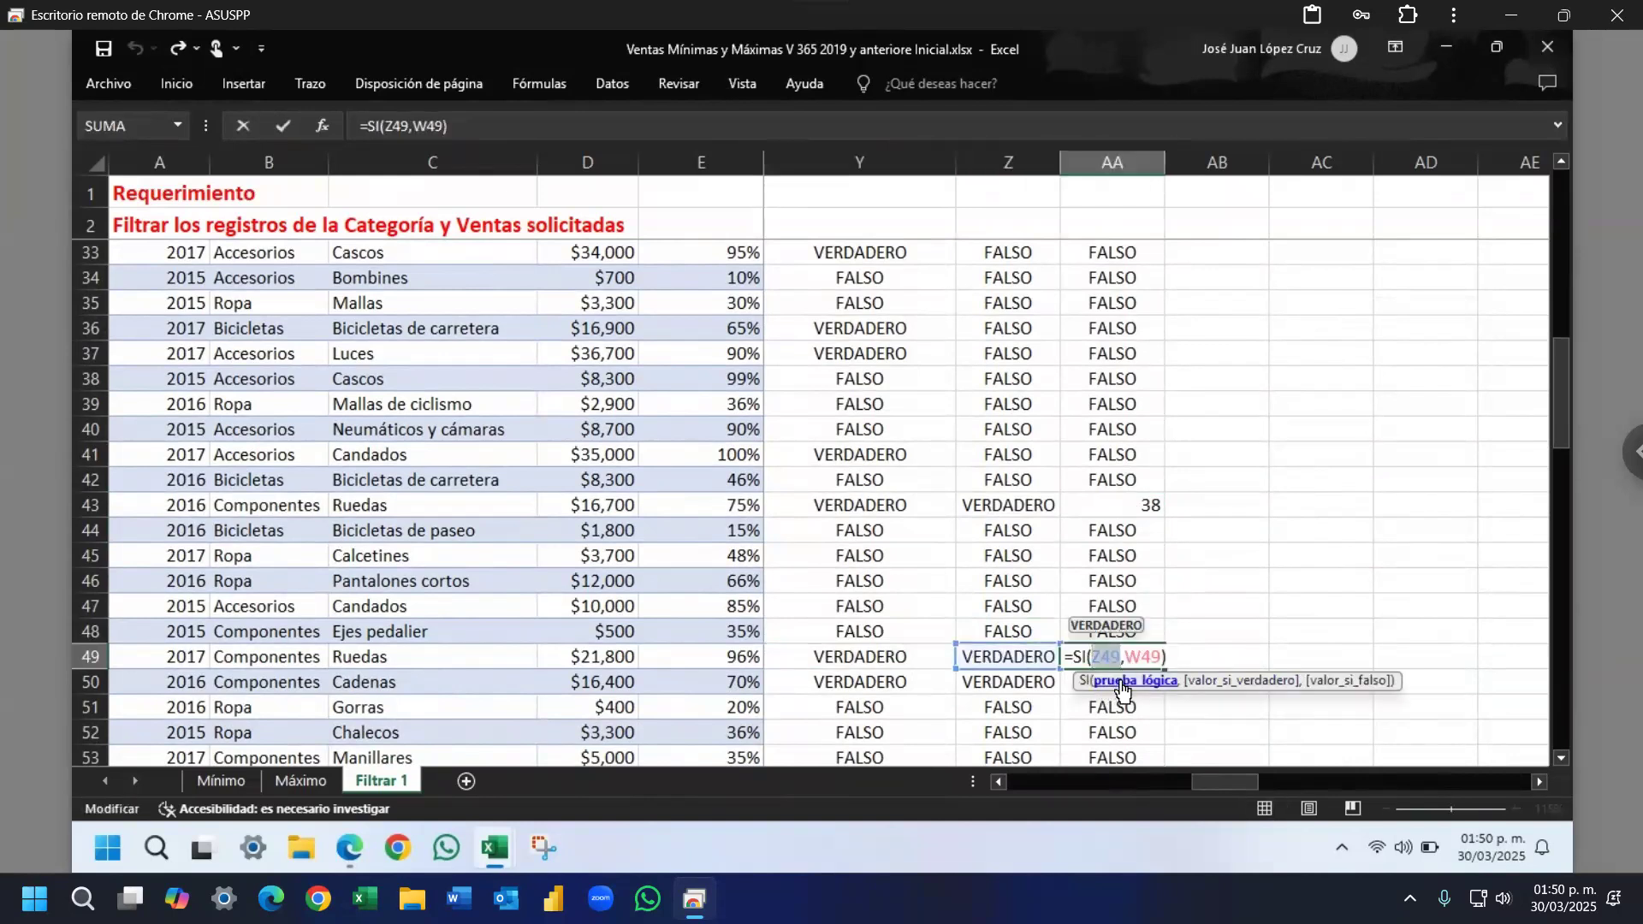
pyautogui.click(1223, 682)
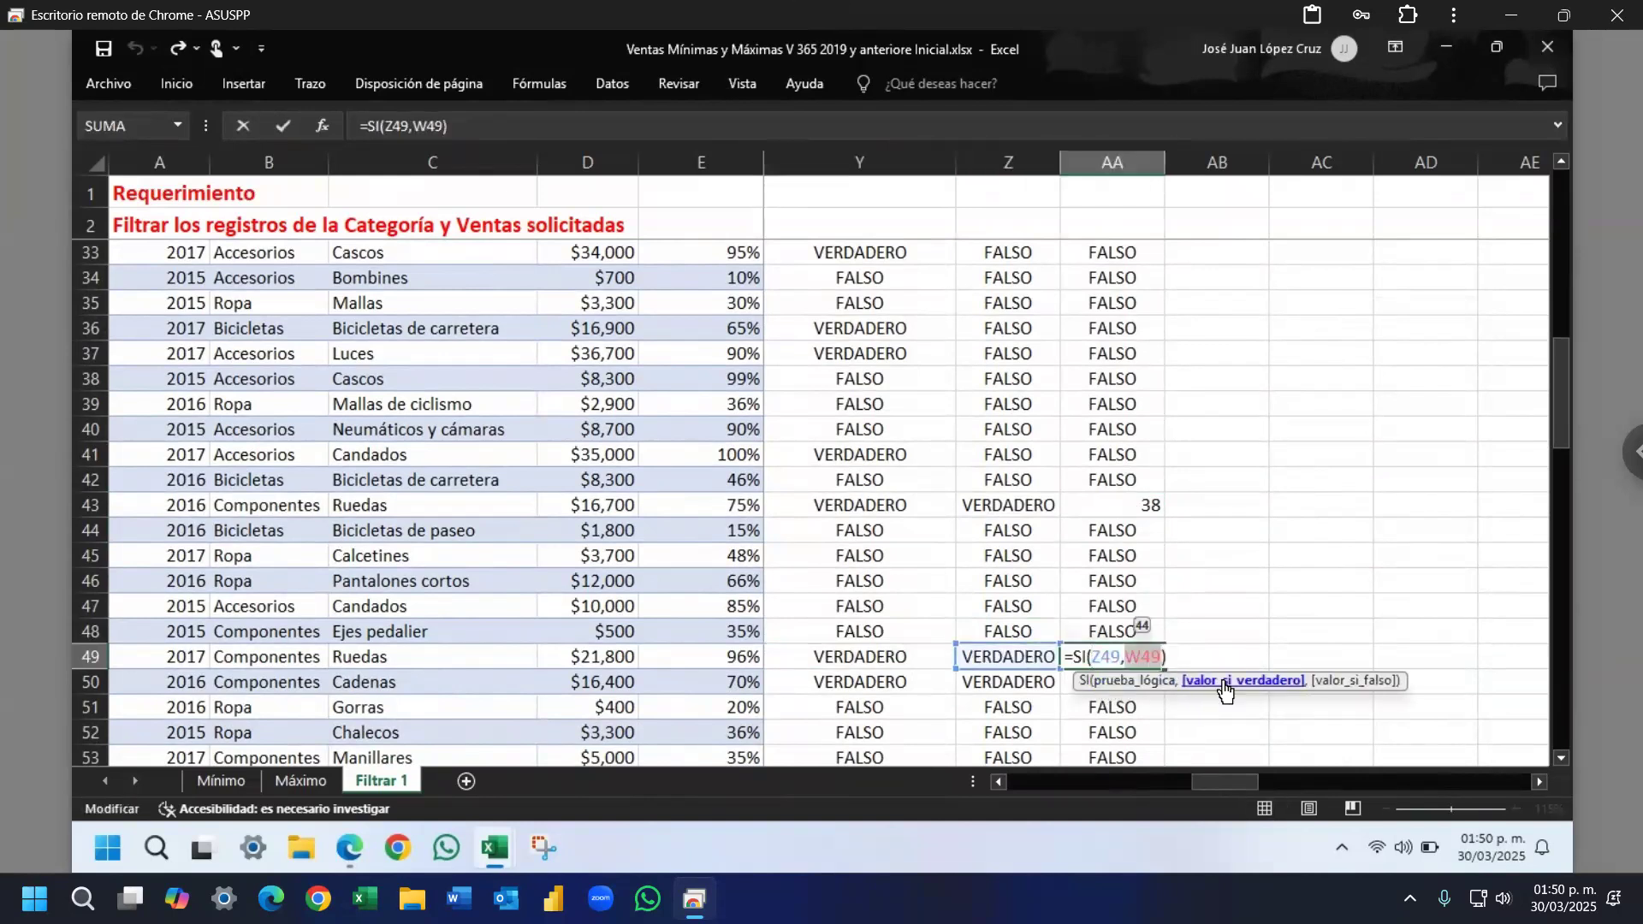
pyautogui.hotkey('ctrl', 'Return')
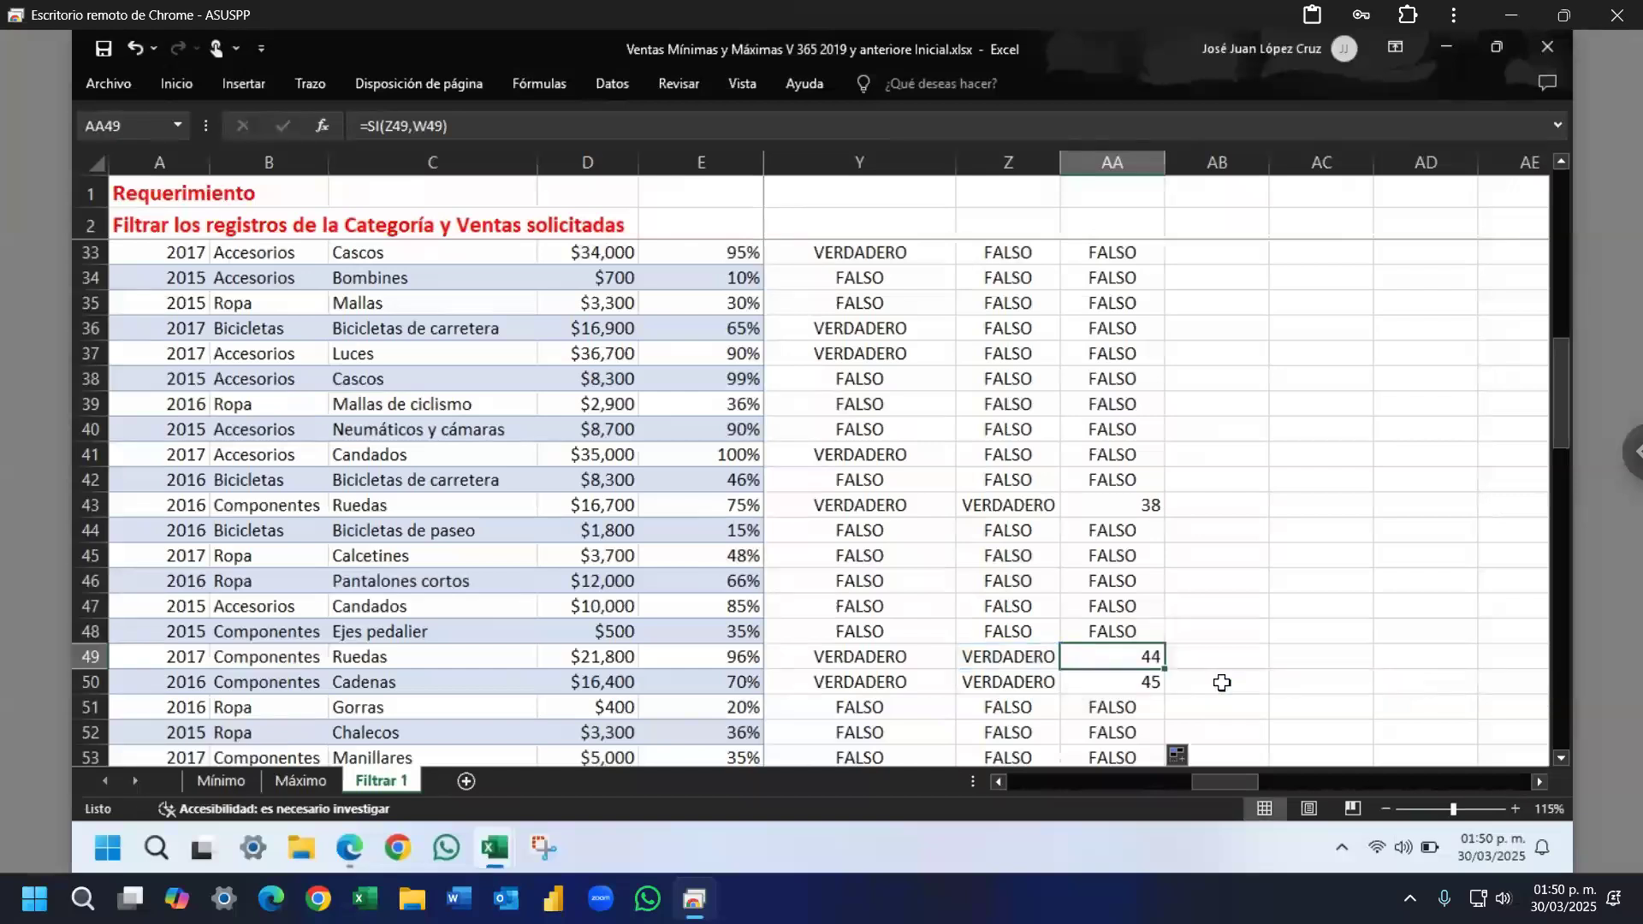
# Step: Inspect the logical test Z50 and value-if-true W50 of the SI formula in AA50
pyautogui.doubleClick(1122, 682)
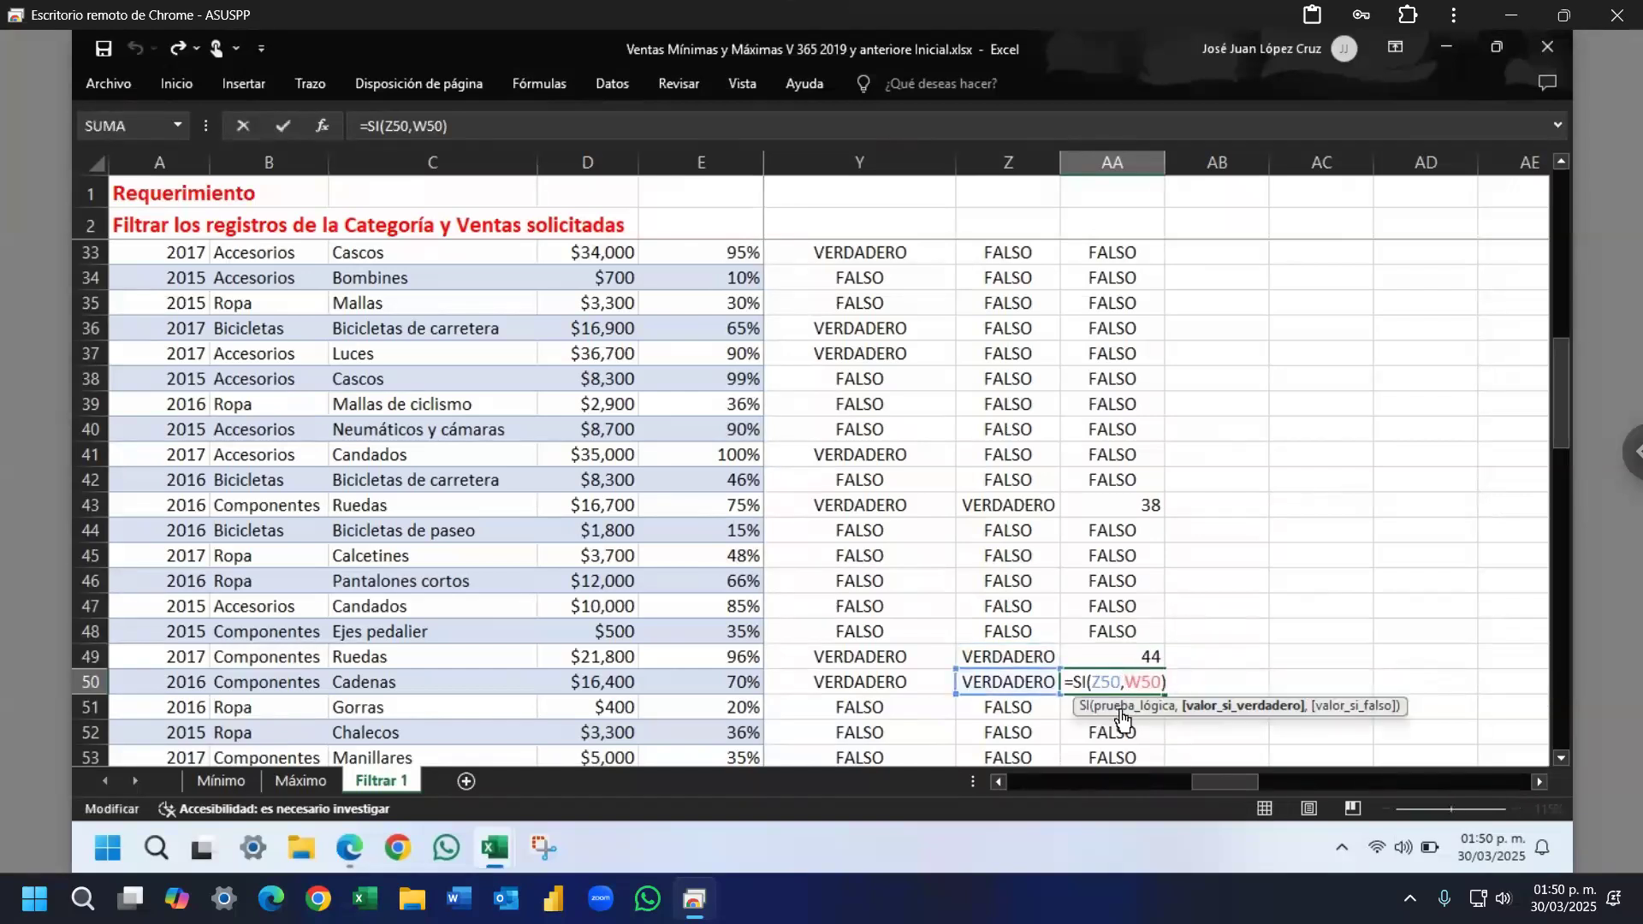
pyautogui.click(1112, 707)
pyautogui.hotkey('ctrl', 'Return')
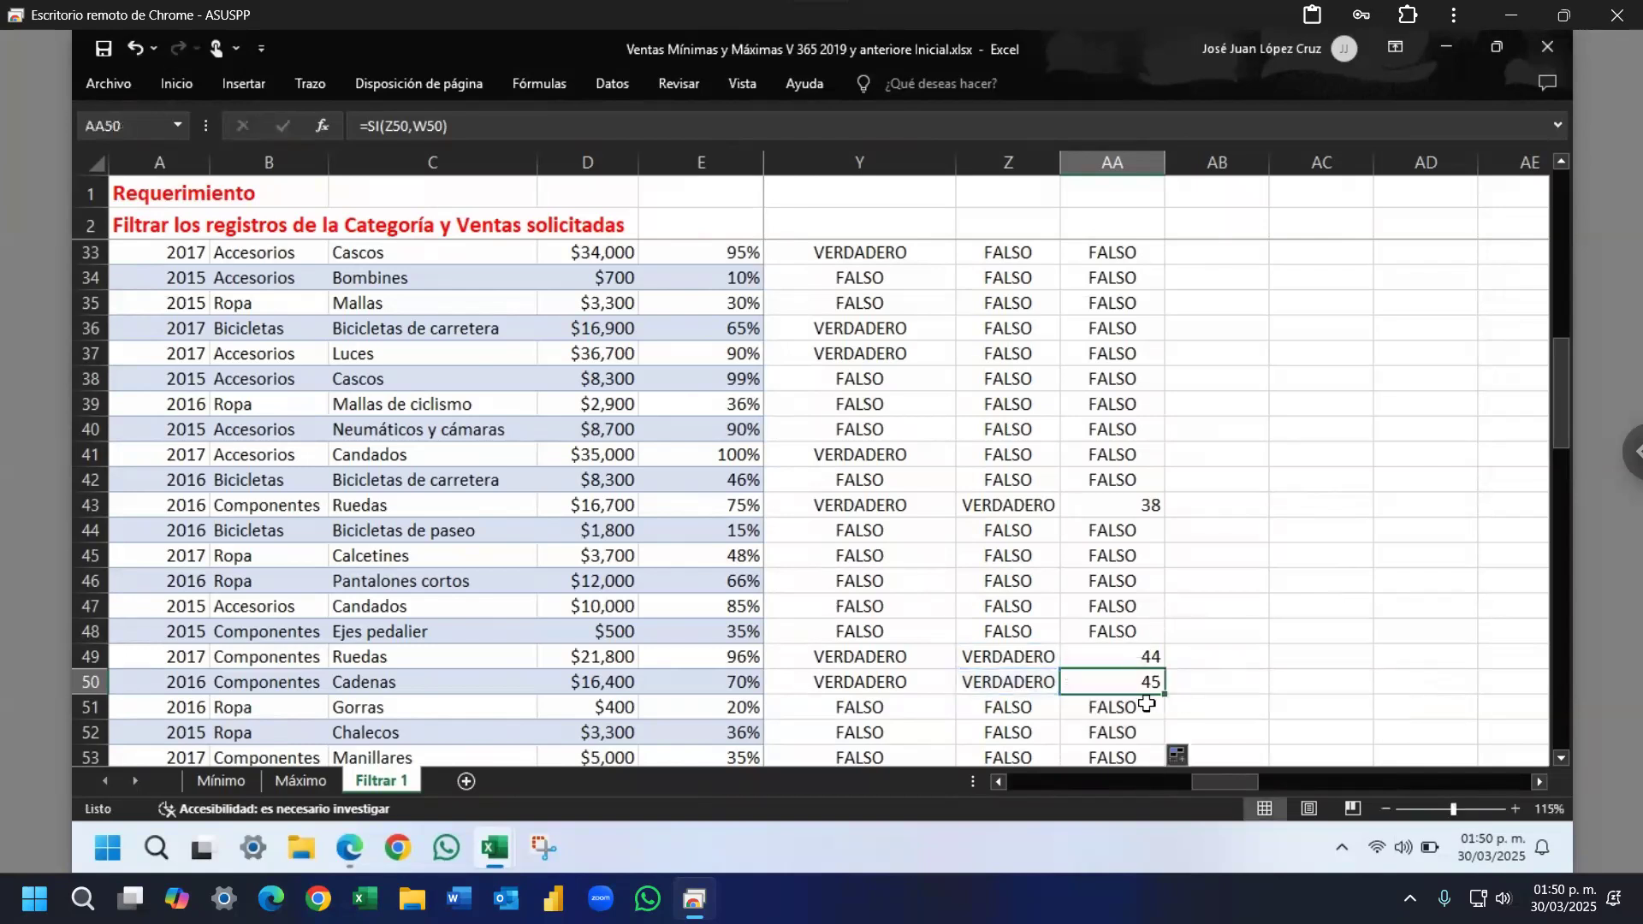
pyautogui.doubleClick(1143, 682)
pyautogui.click(1228, 707)
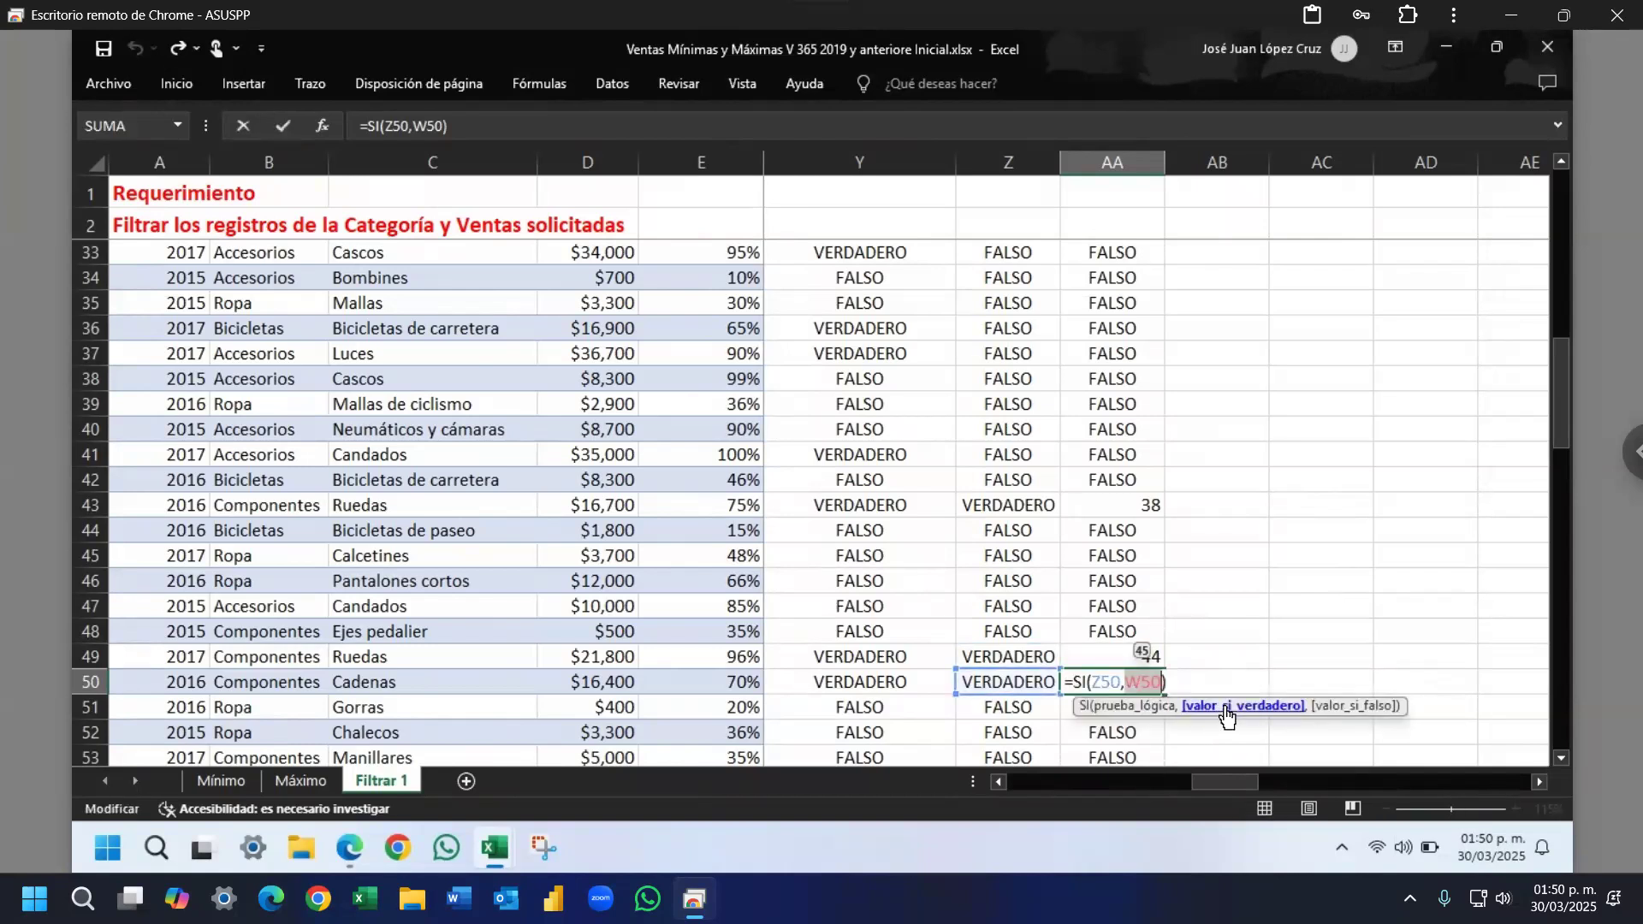
pyautogui.hotkey('ctrl', 'Return')
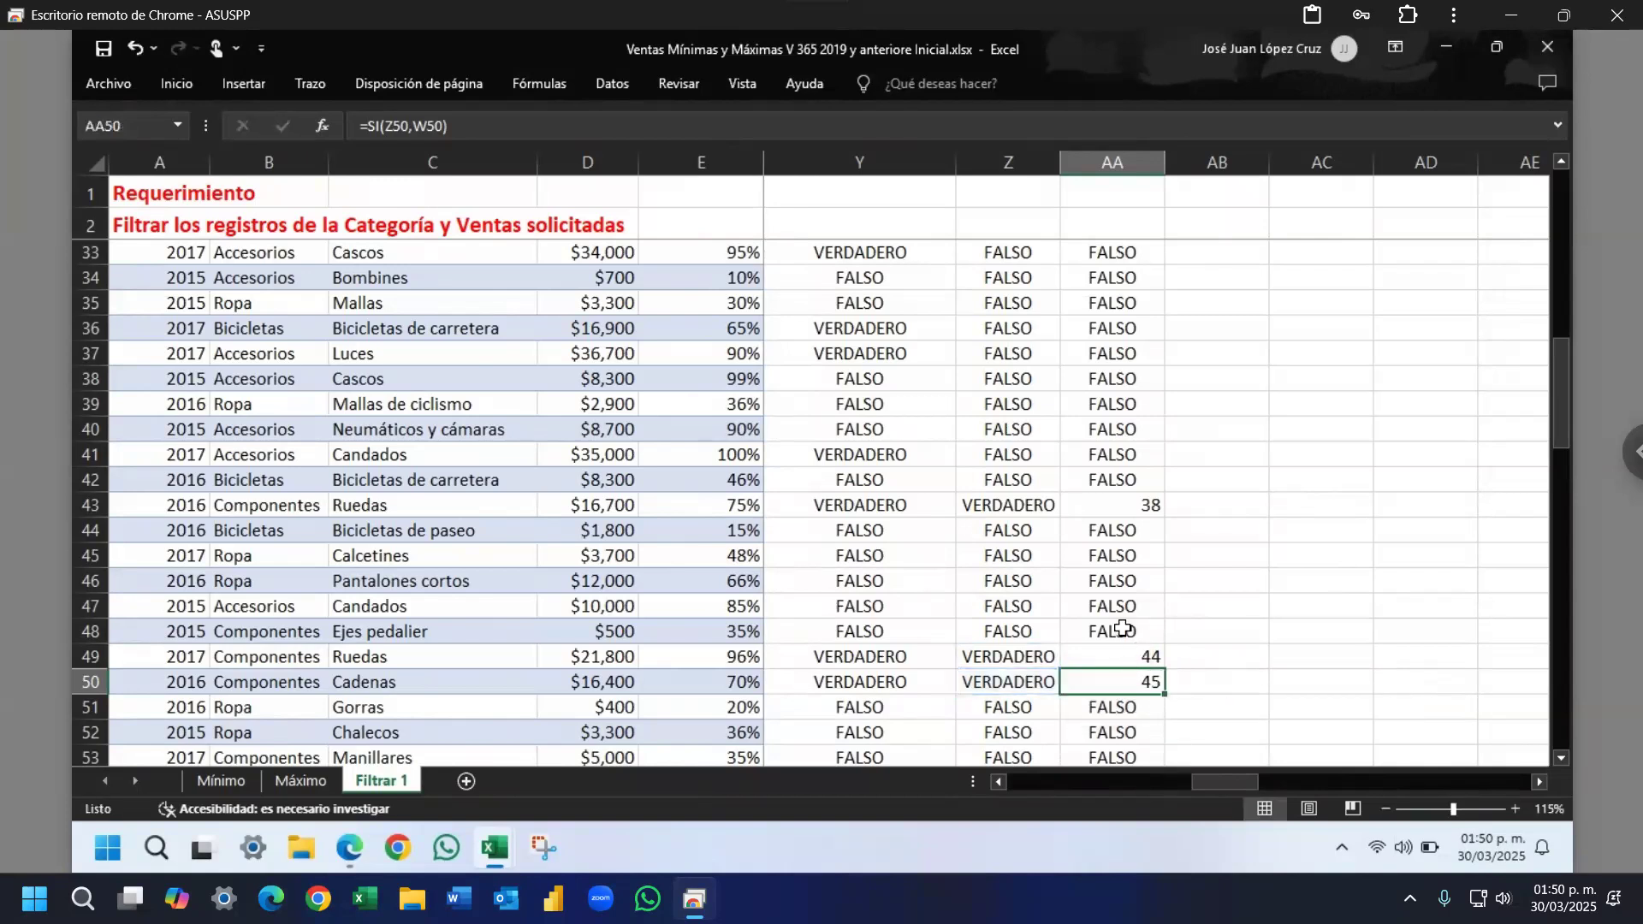
# Step: Check the remaining matching record positions in column AA, at AA81 and AA103
pyautogui.scroll(-3, 1122, 626)
pyautogui.scroll(-9, 1123, 626)
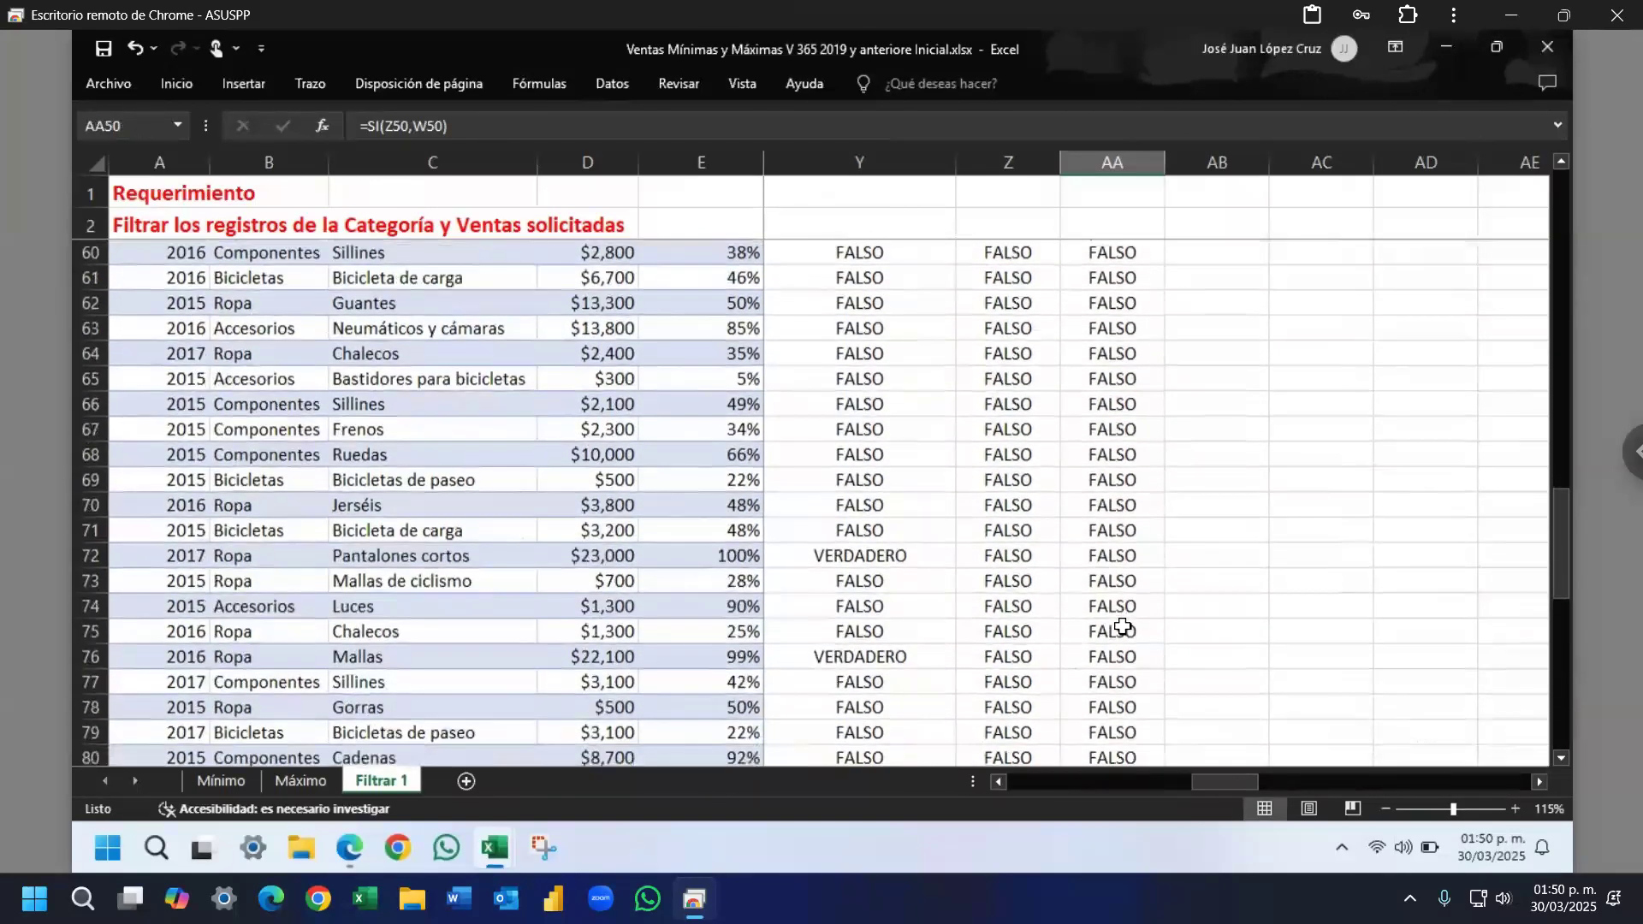
pyautogui.scroll(-1, 1123, 626)
pyautogui.click(1112, 579)
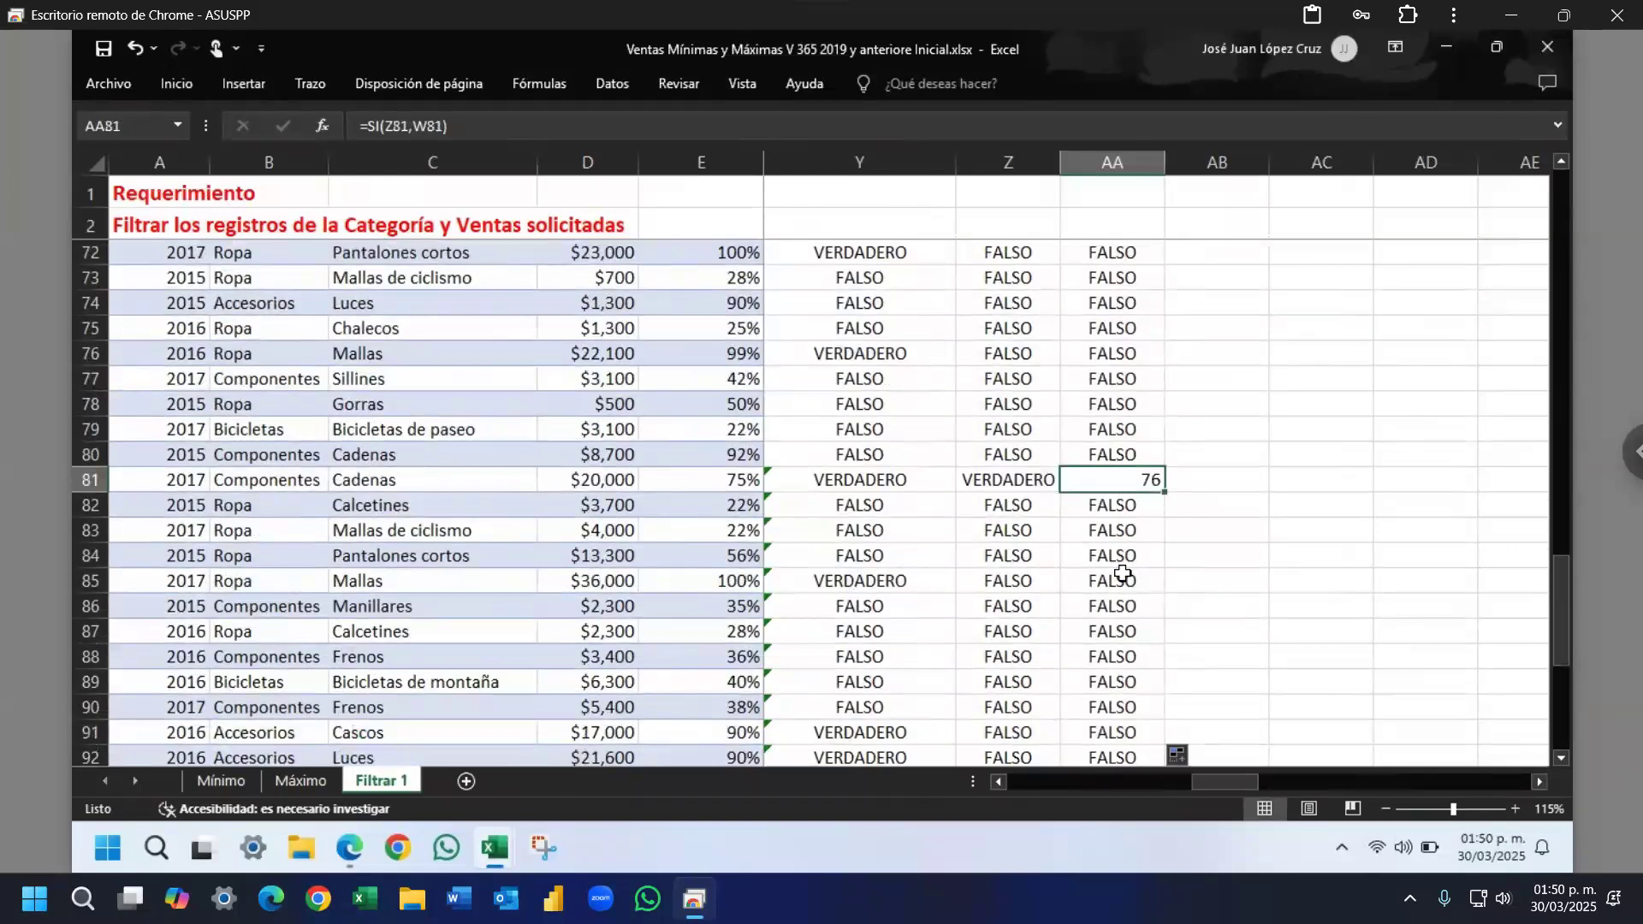
pyautogui.scroll(-4, 1112, 579)
pyautogui.scroll(-2, 1123, 576)
pyautogui.click(1119, 582)
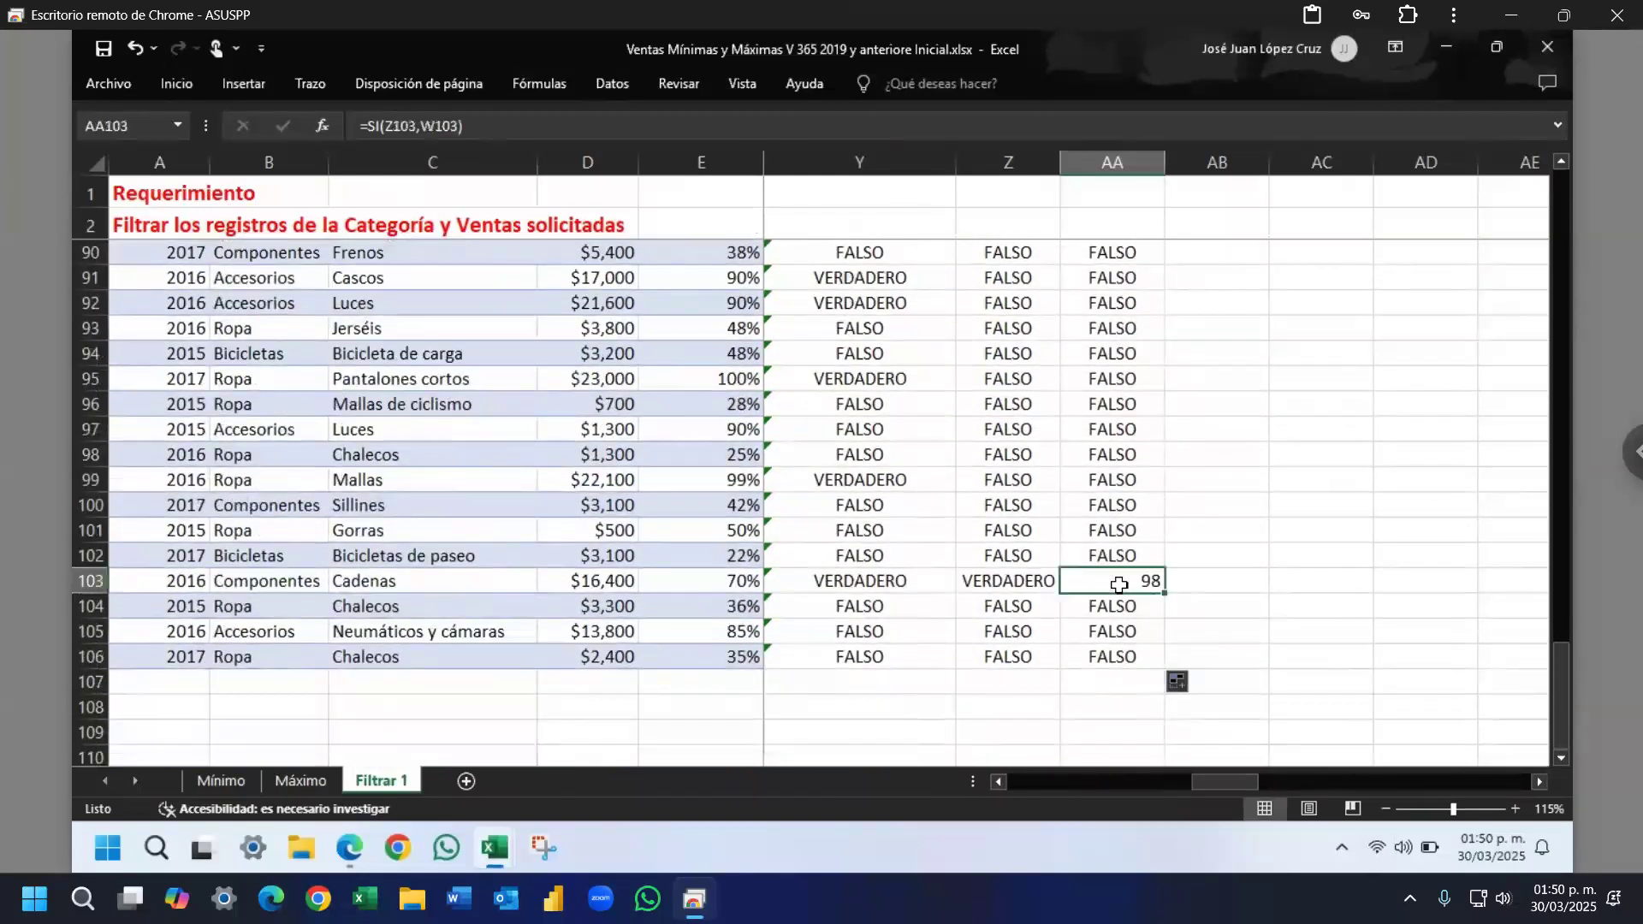
# Step: Return to the H6 formula and examine the matriz and k arguments of its K.ESIMO.MENOR function
pyautogui.scroll(20, 1118, 581)
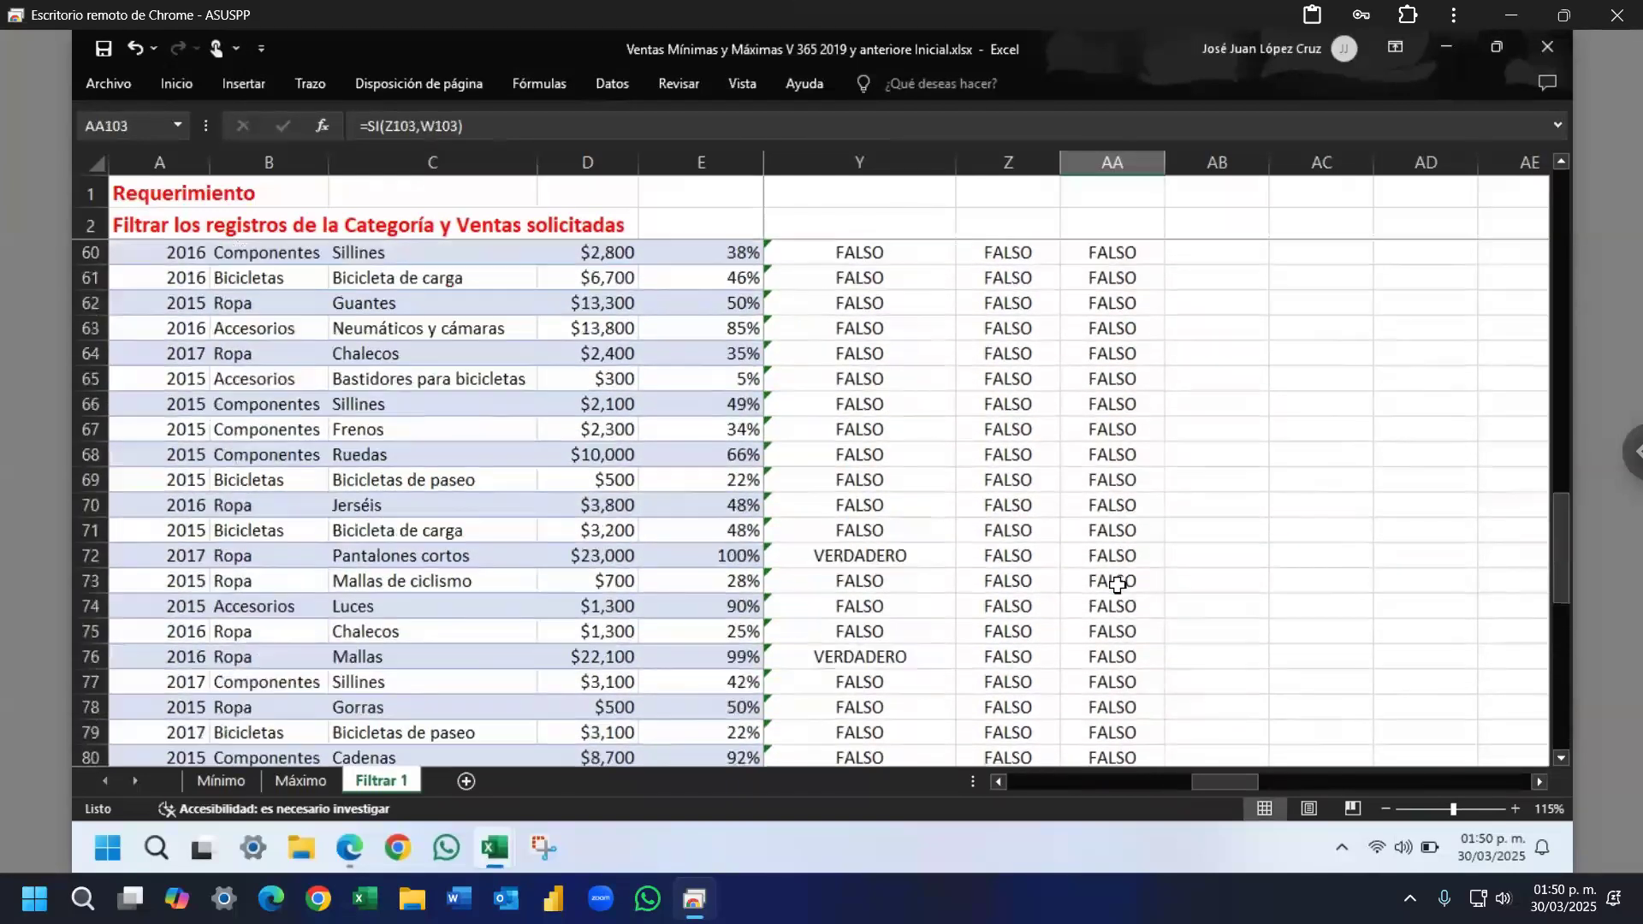
pyautogui.scroll(8, 1071, 462)
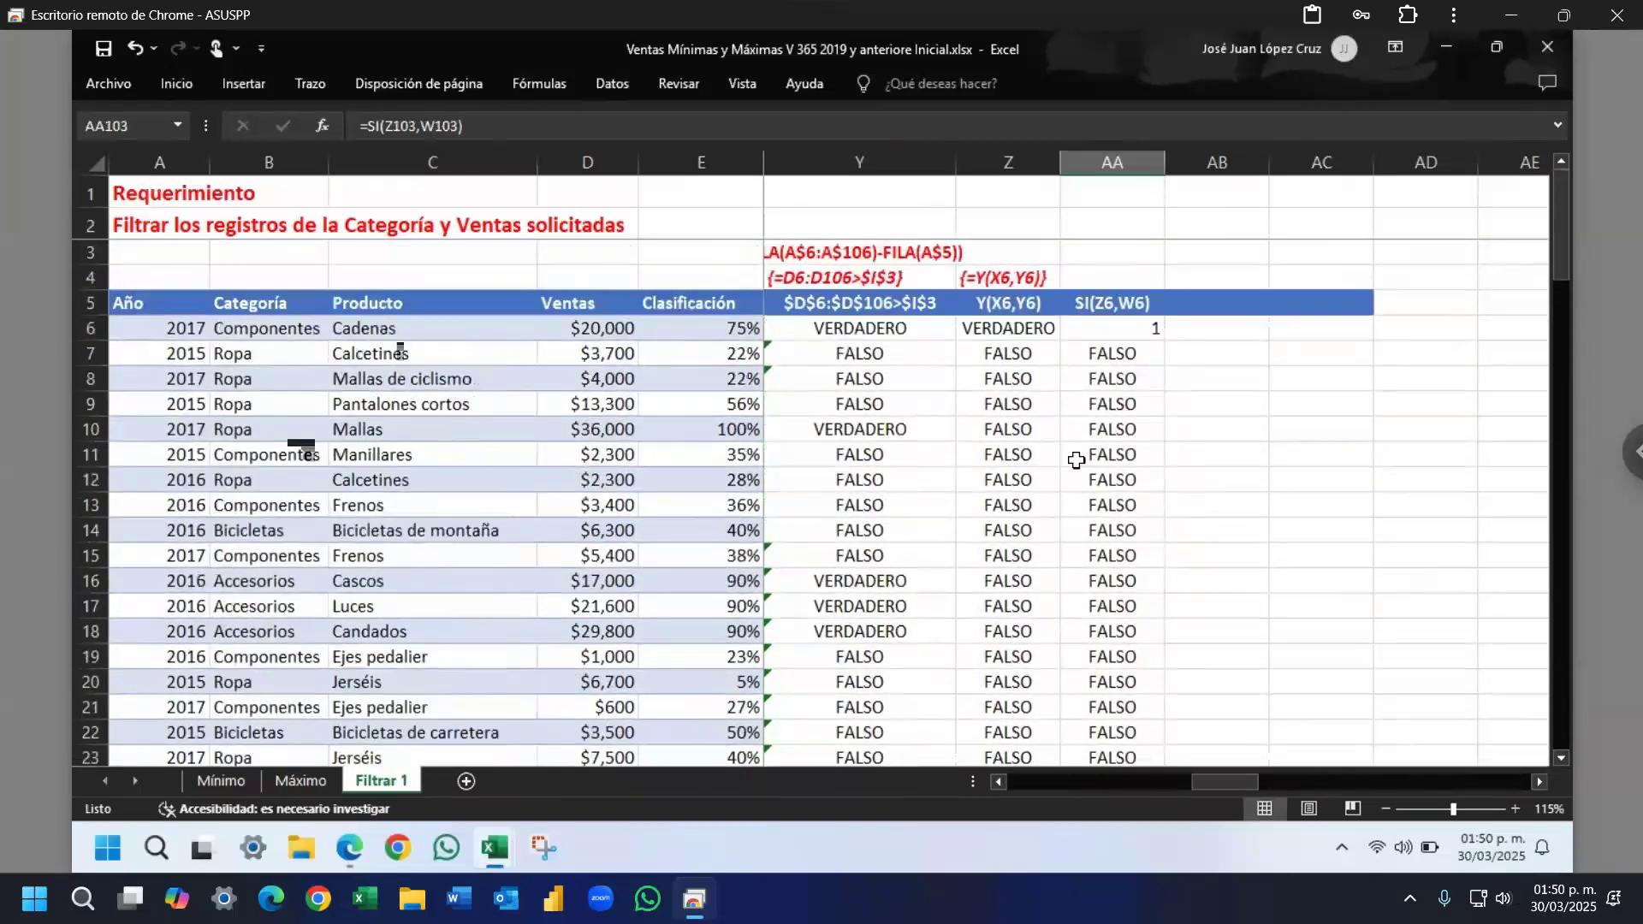
pyautogui.moveTo(1232, 782); pyautogui.dragTo(1025, 789)
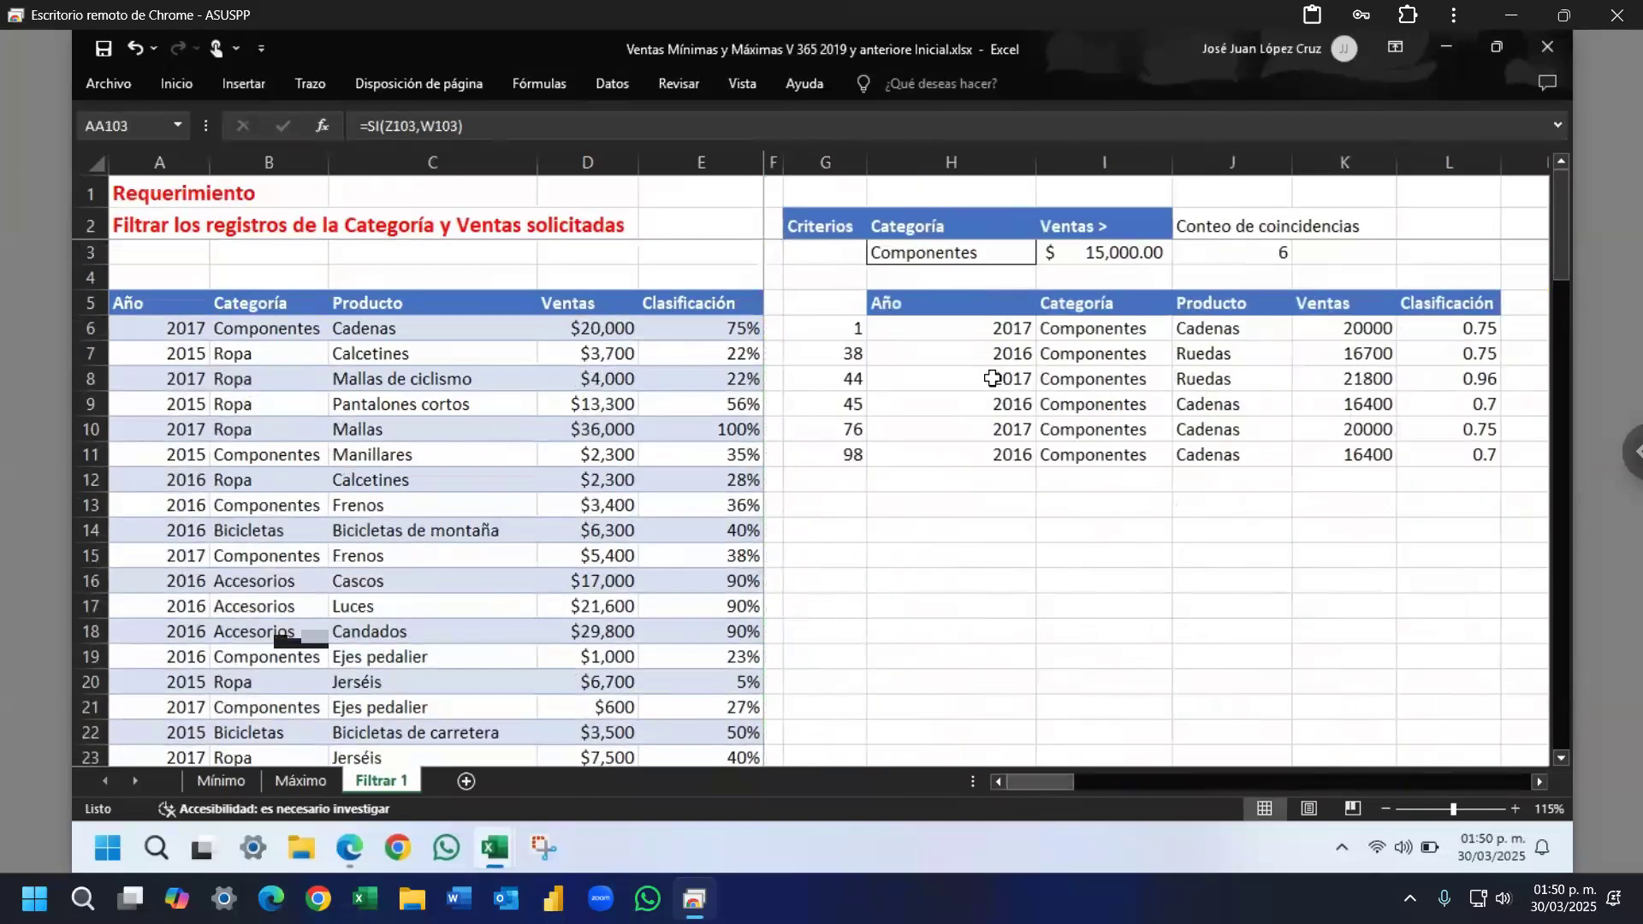
pyautogui.doubleClick(927, 330)
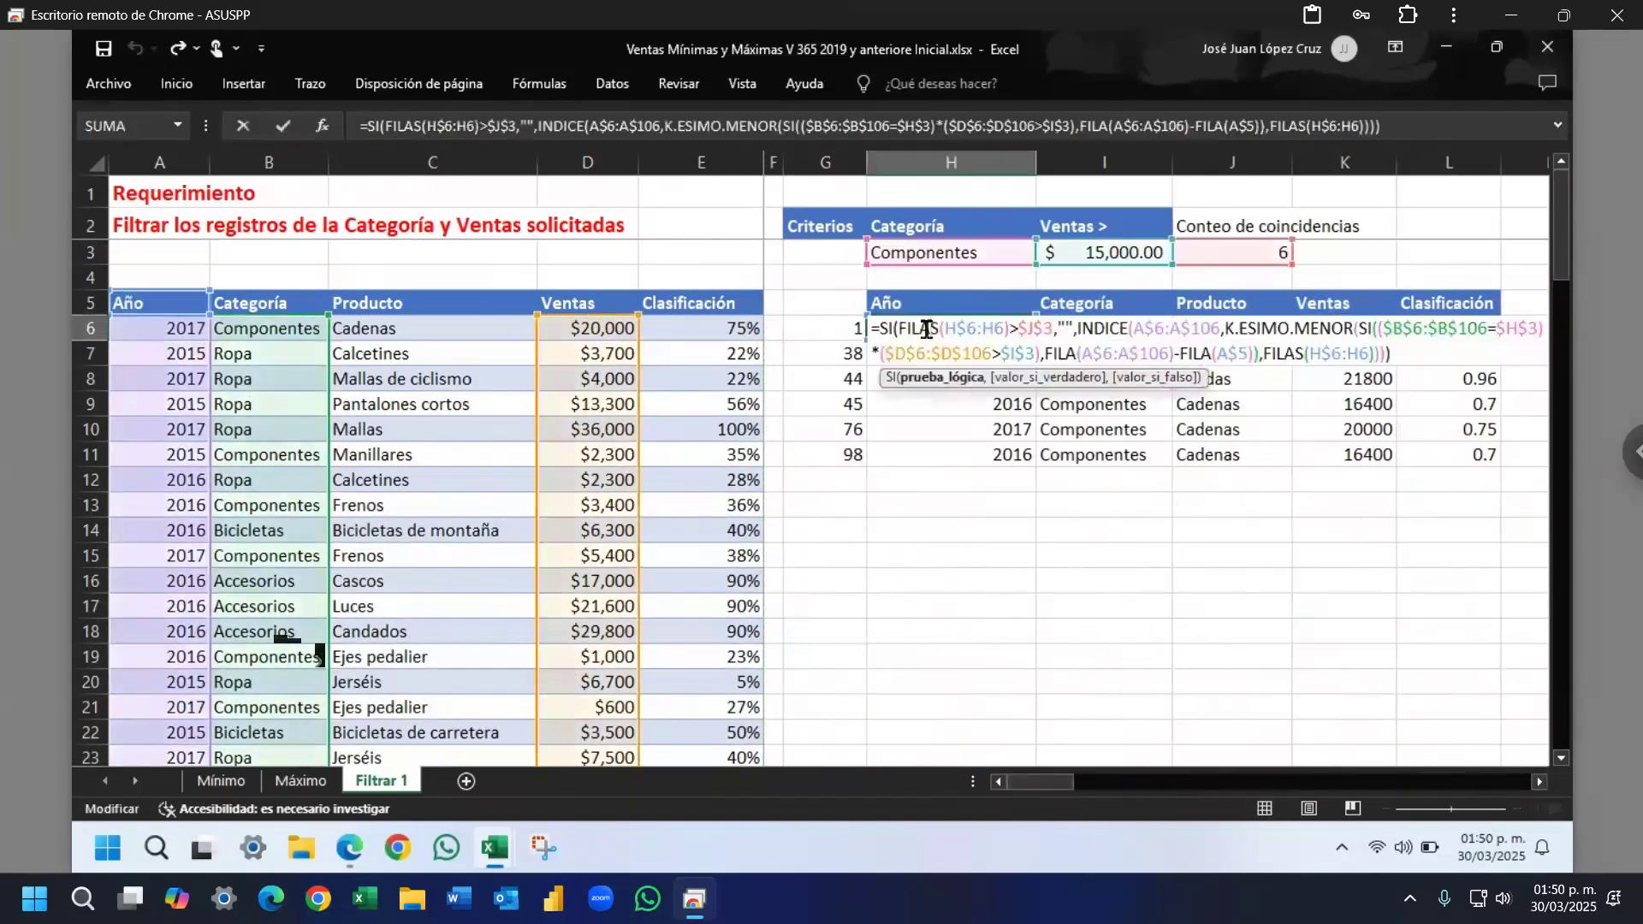
pyautogui.click(1359, 326)
pyautogui.click(1352, 381)
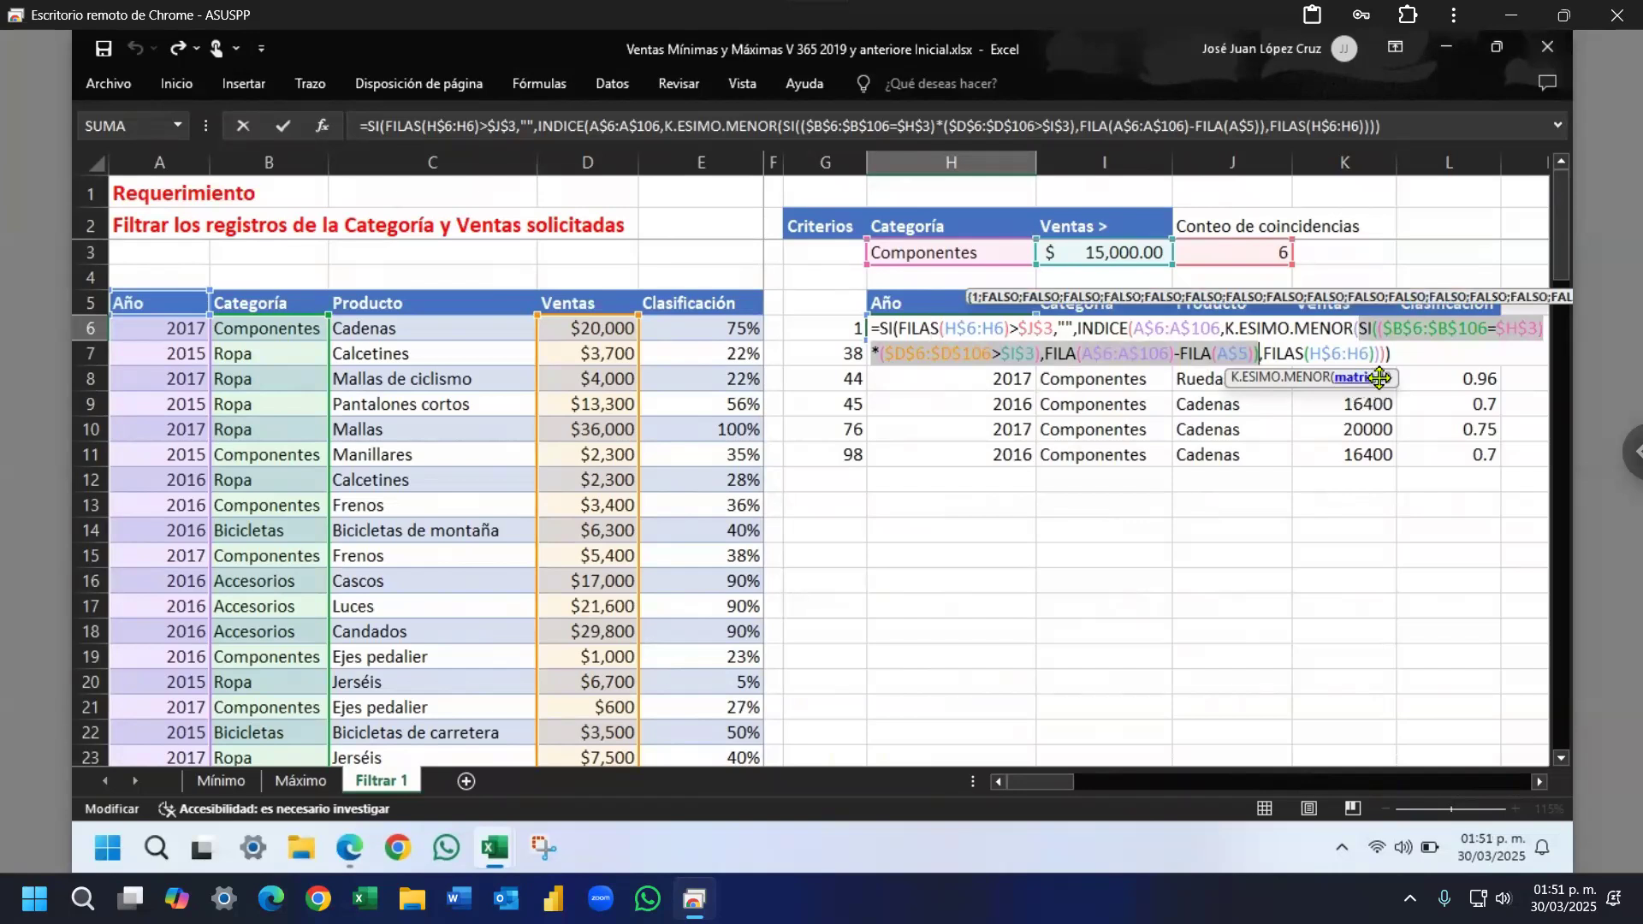
pyautogui.click(1383, 377)
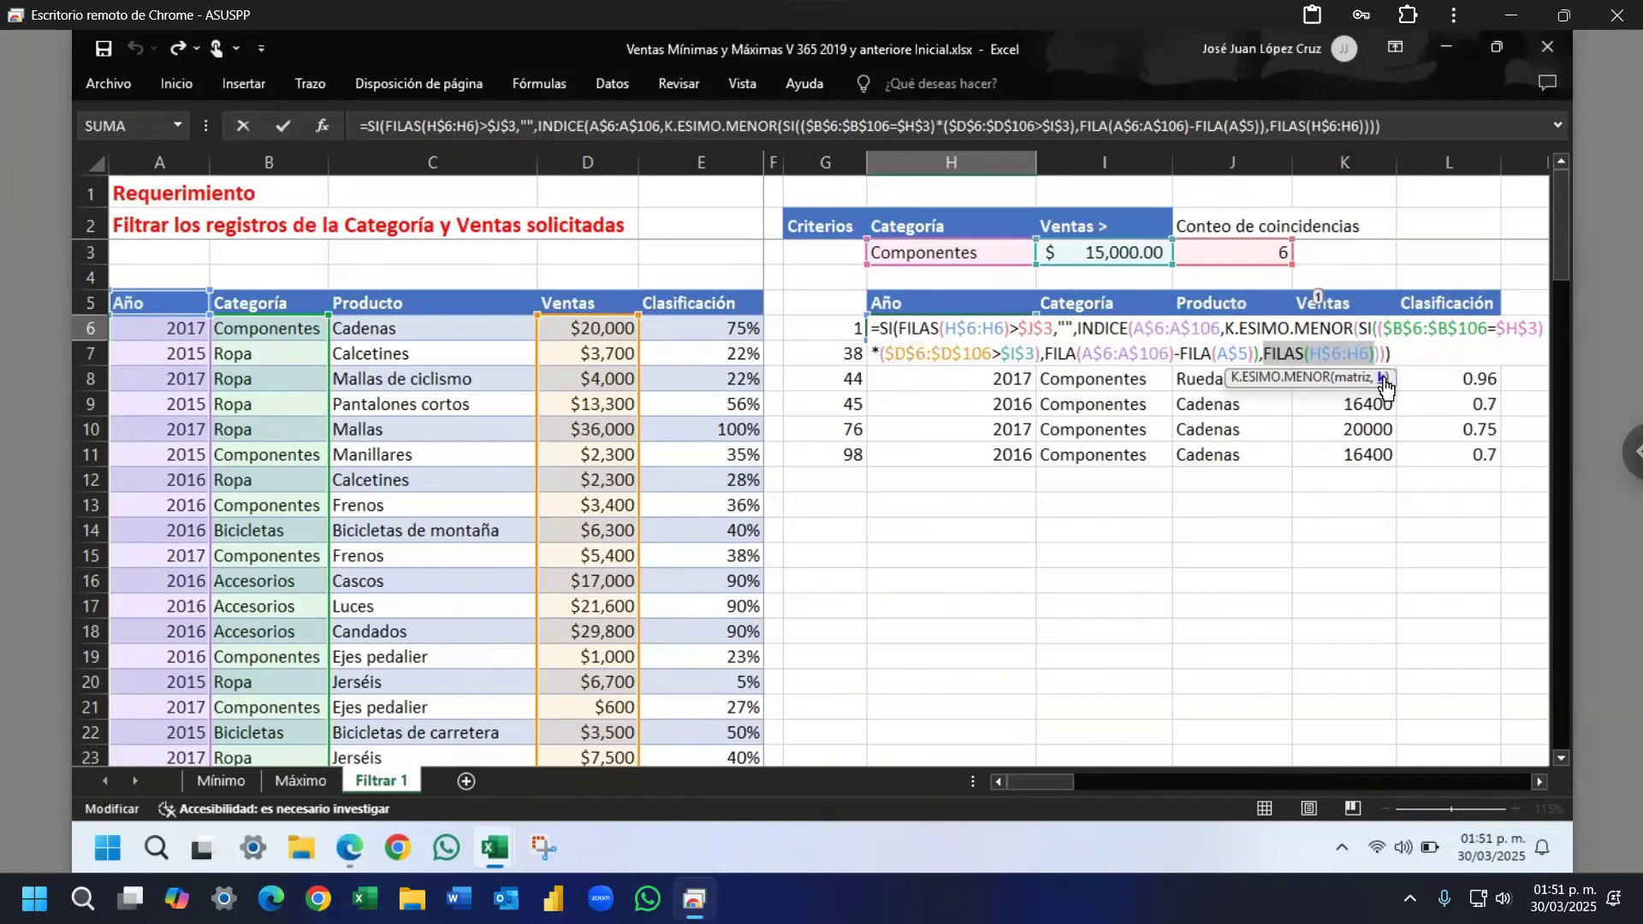
pyautogui.click(1350, 379)
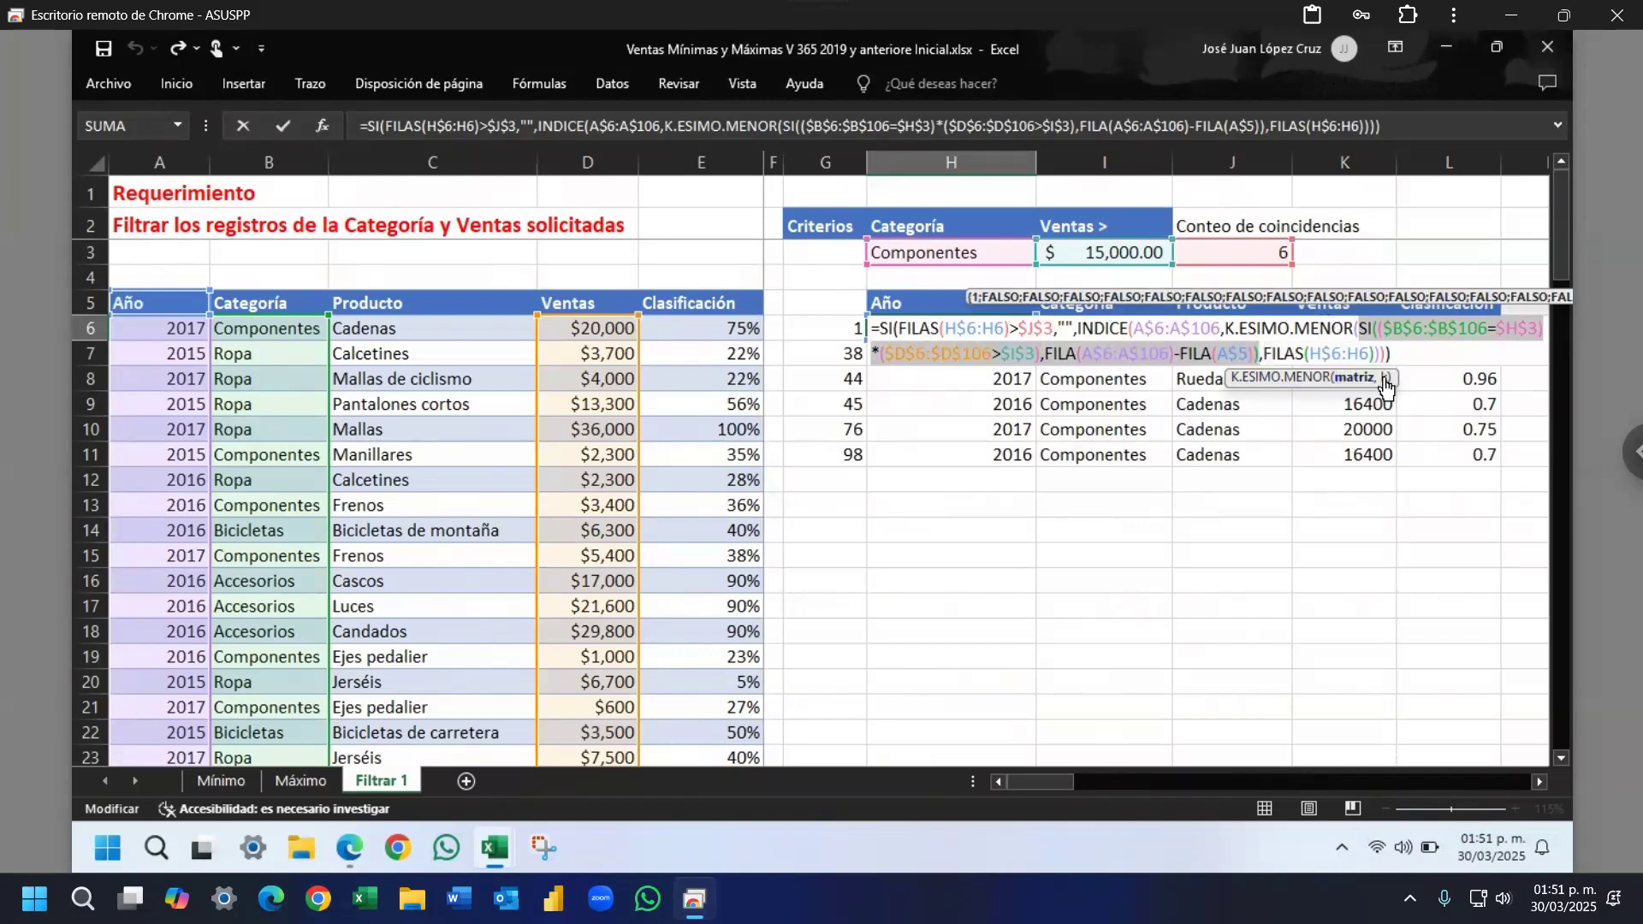
# Step: Review the FILAS(H$6:H6) argument and the nested SI array of K.ESIMO.MENOR in H6 again, and keep the formula as it is
pyautogui.click(1268, 353)
pyautogui.click(1383, 378)
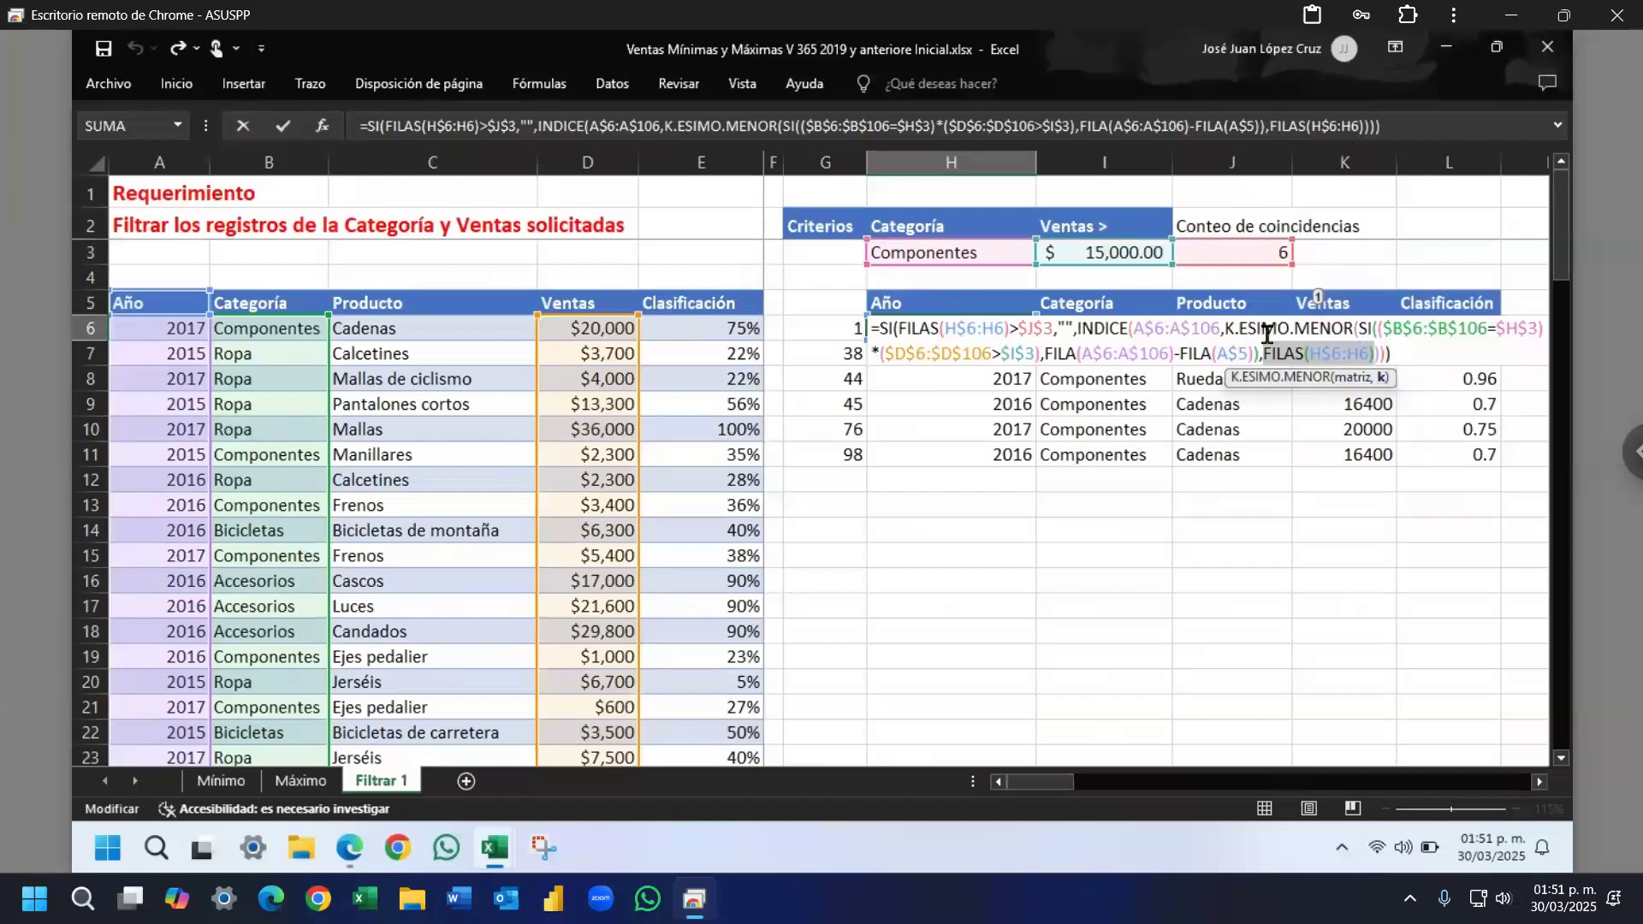
pyautogui.click(1357, 329)
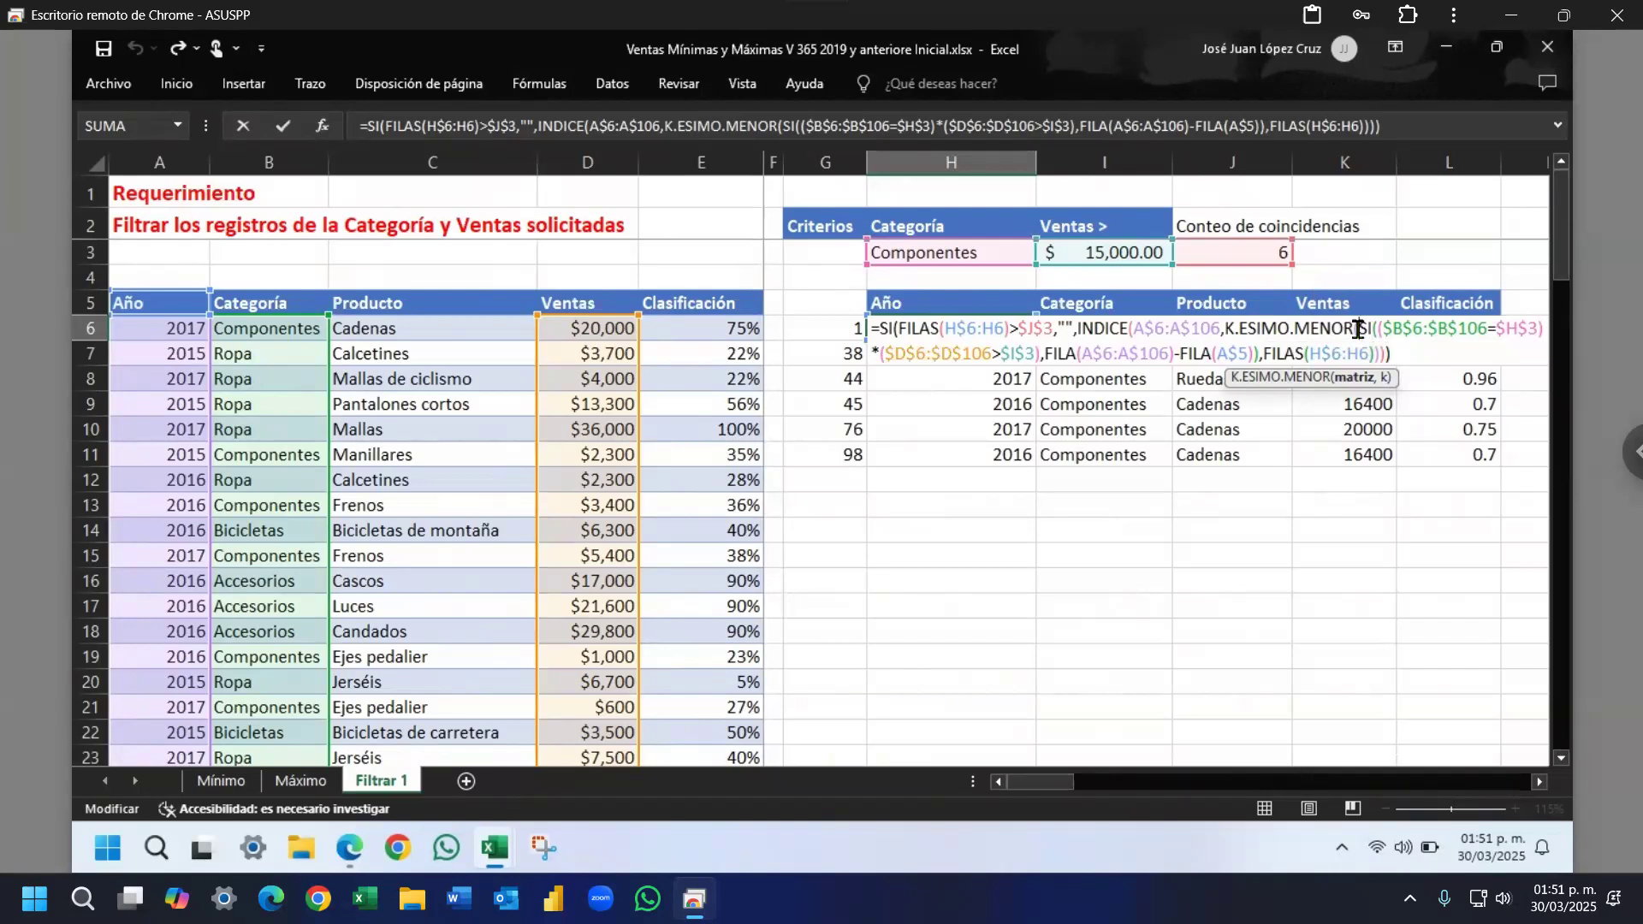
pyautogui.click(1350, 382)
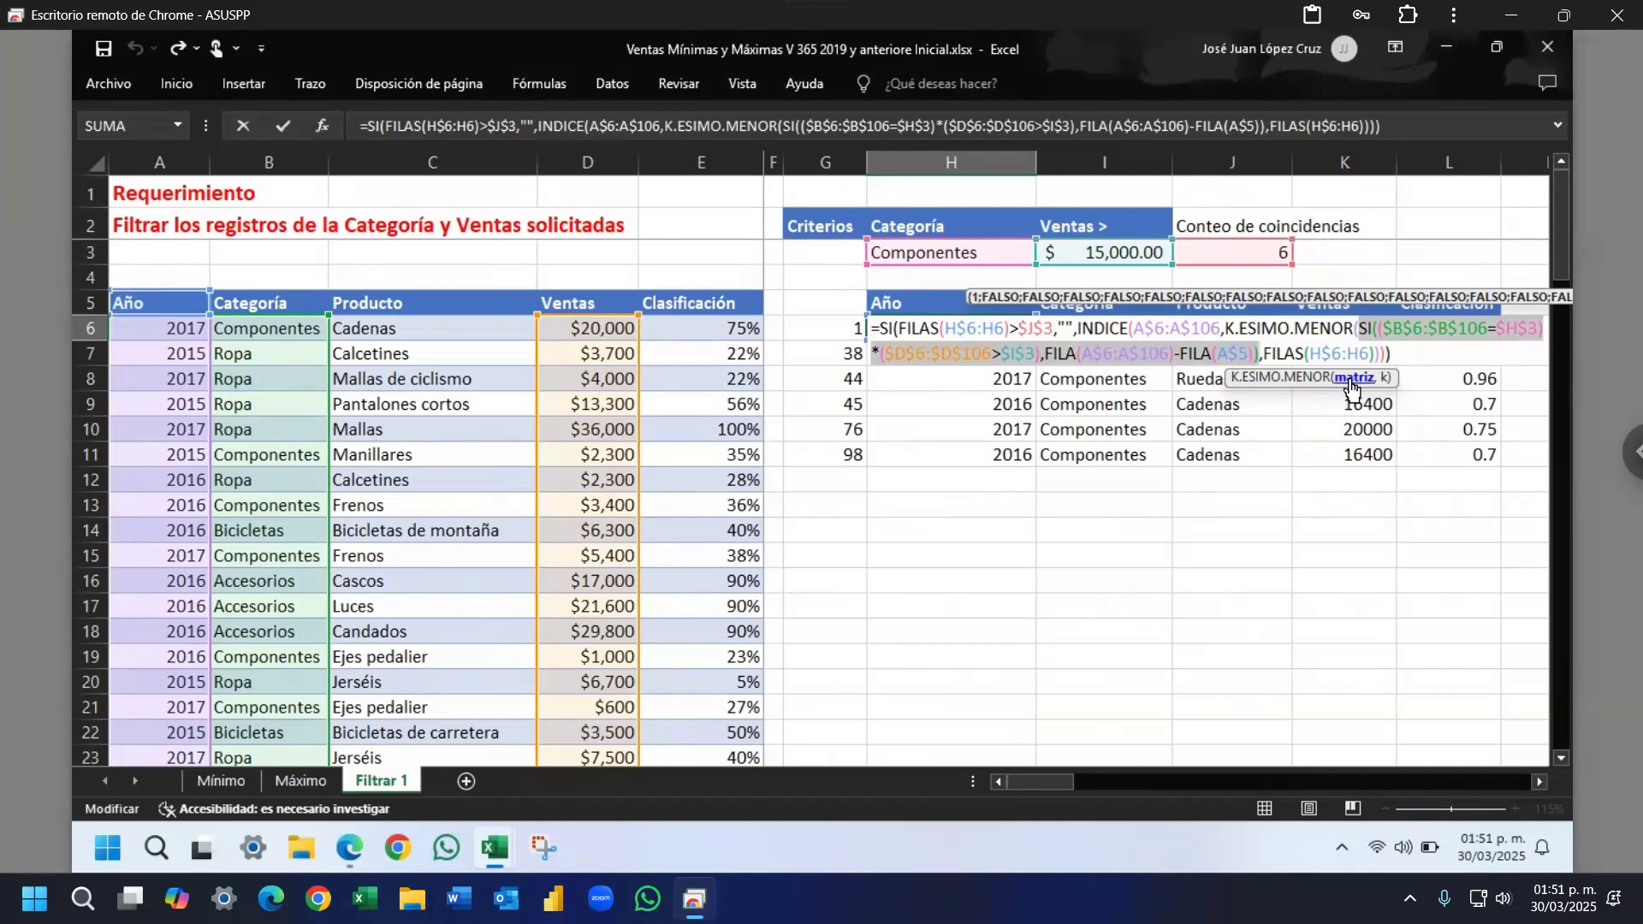
pyautogui.hotkey('ctrl', 'Return')
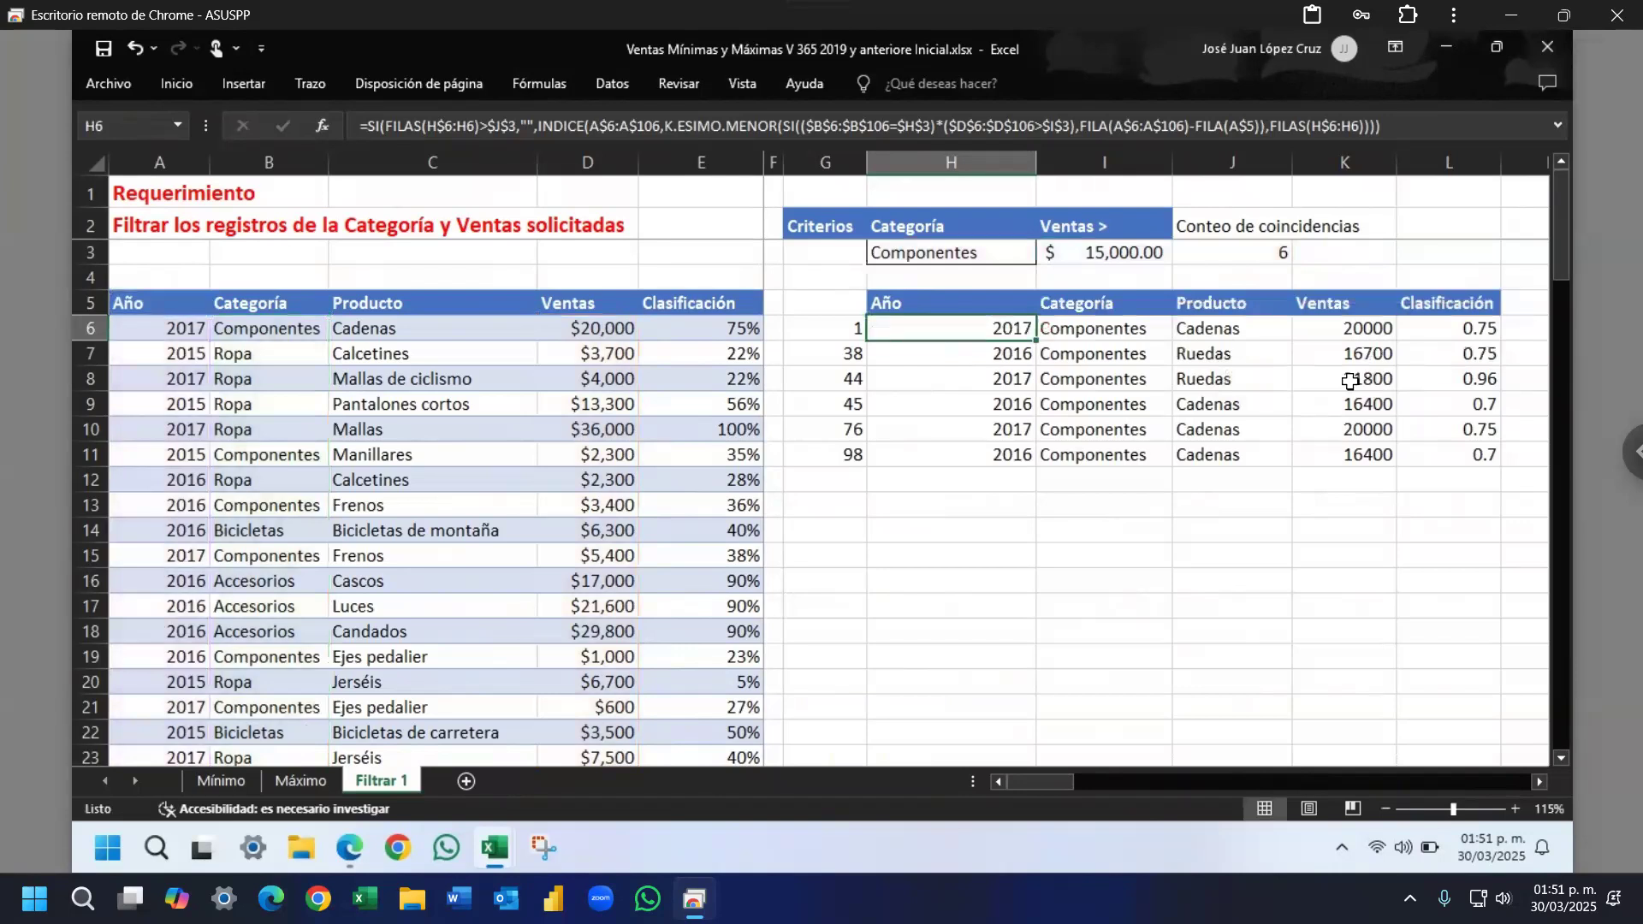